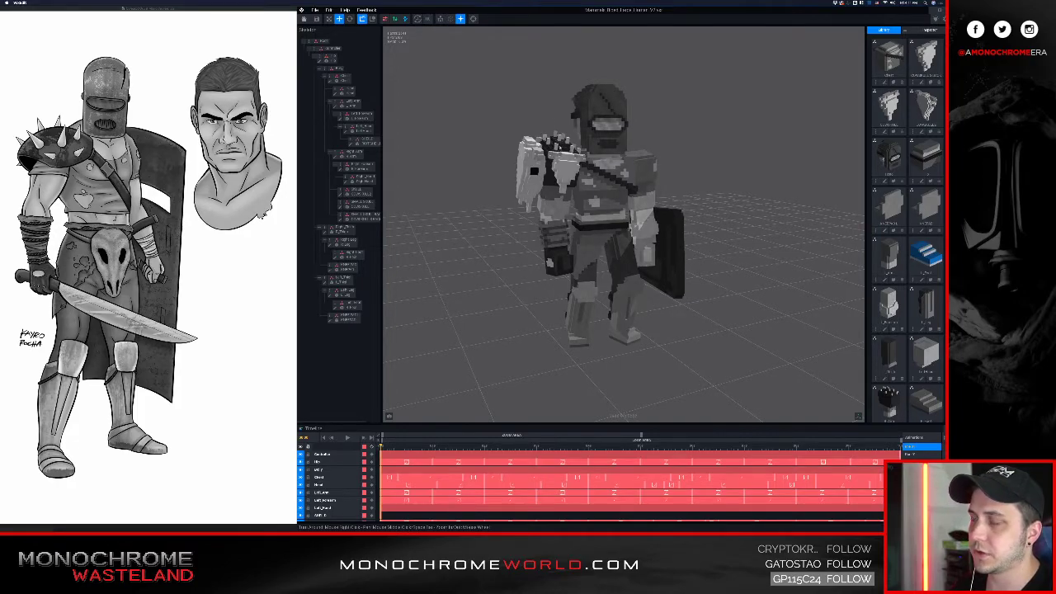
# - Examine the armoured character's skull shoulder piece, torso and belt from several angles and distances
pyautogui.moveTo(565, 198)
pyautogui.mouseDown(button='right')
pyautogui.moveTo(536, 198)
pyautogui.moveTo(558, 195)
pyautogui.mouseUp(button='right')
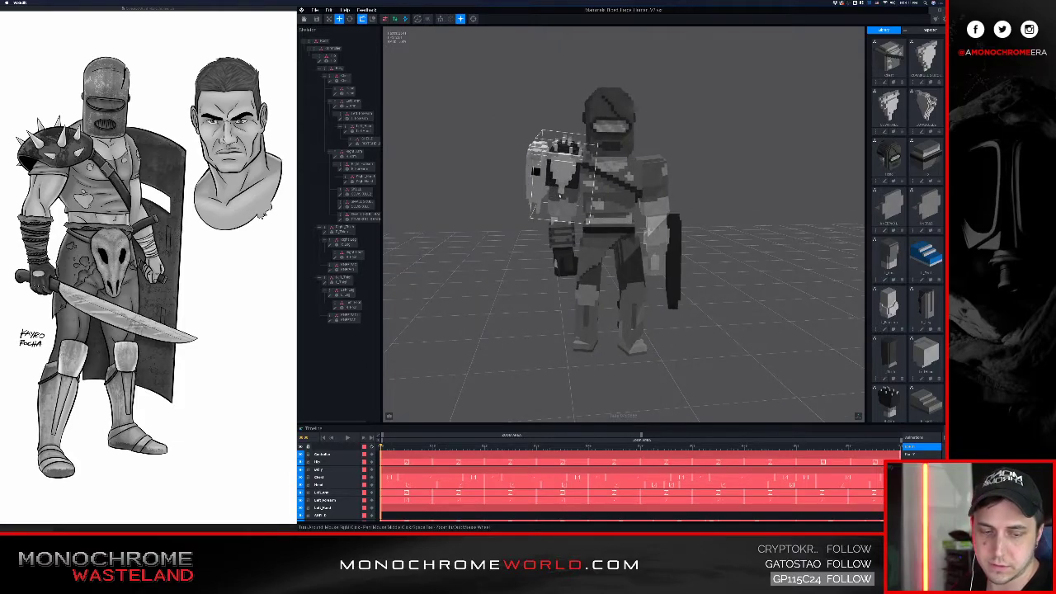
pyautogui.scroll(2, 558, 195)
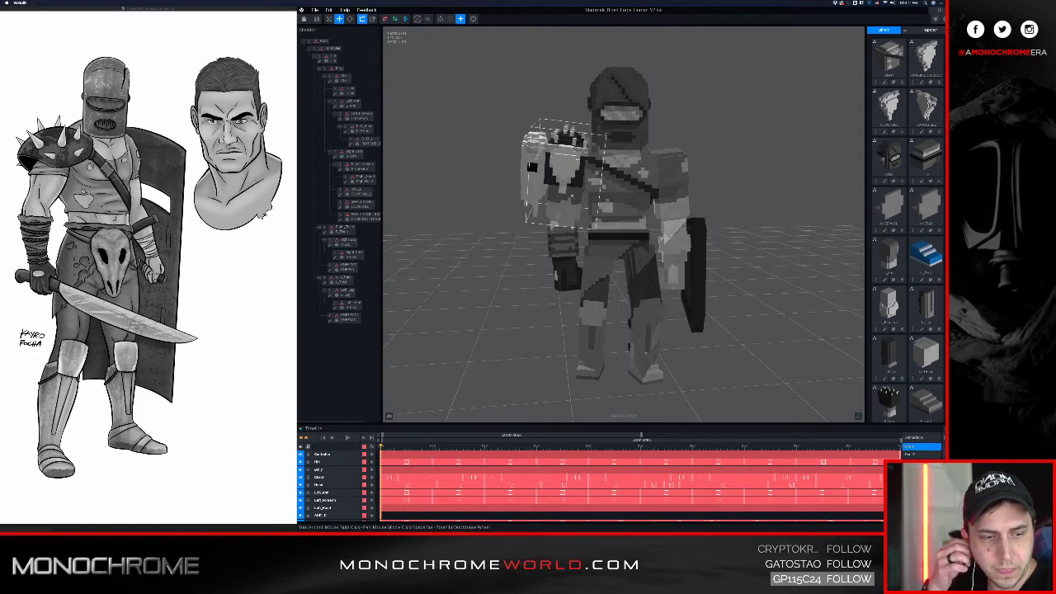
pyautogui.moveTo(578, 201); pyautogui.dragTo(585, 188, button='right')
pyautogui.click(586, 184)
pyautogui.scroll(3, 586, 183)
pyautogui.scroll(-3, 586, 183)
pyautogui.moveTo(599, 199); pyautogui.dragTo(584, 184, button='middle')
pyautogui.moveTo(584, 184); pyautogui.dragTo(568, 187, button='right')
pyautogui.scroll(3, 589, 245)
pyautogui.click(589, 245)
pyautogui.press('space')
pyautogui.scroll(-5, 590, 245)
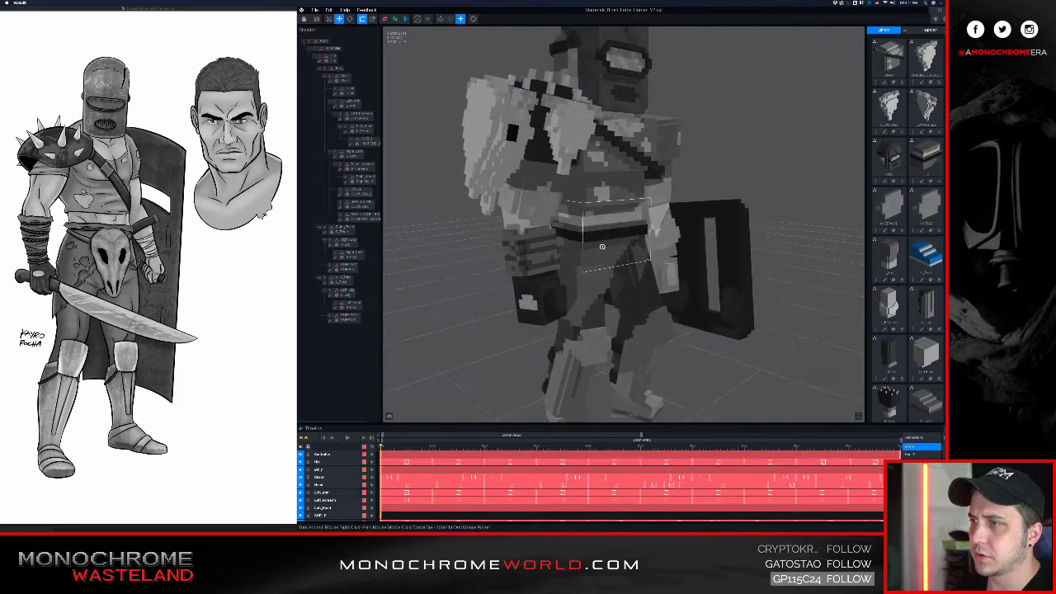
pyautogui.moveTo(606, 250)
pyautogui.mouseDown(button='right')
pyautogui.moveTo(550, 182)
pyautogui.moveTo(597, 248)
pyautogui.mouseUp(button='right')
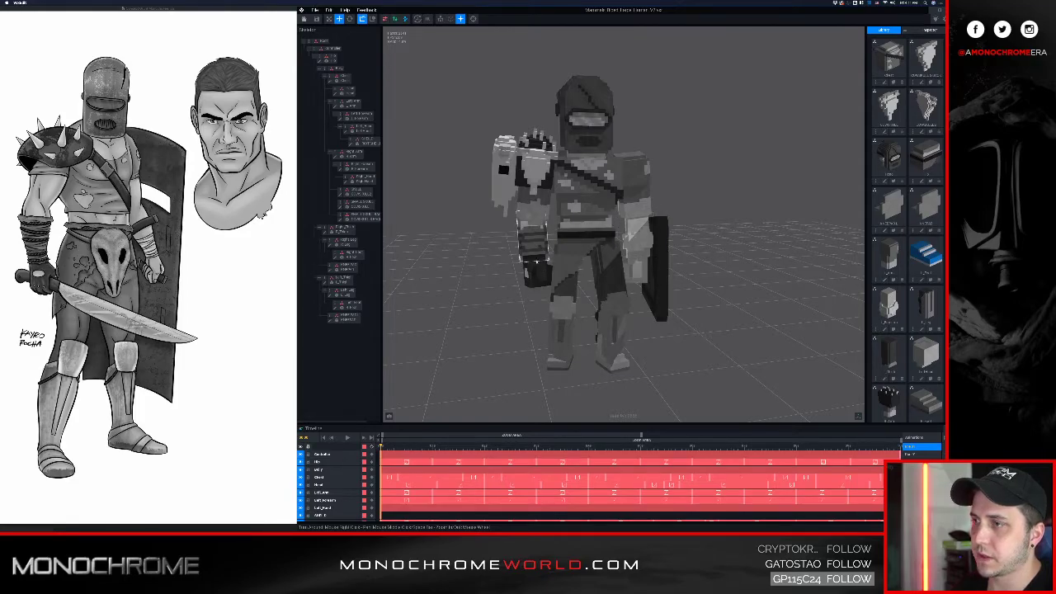
# - Examine the whole character, its hand and its shield from different sides
pyautogui.moveTo(536, 273); pyautogui.dragTo(558, 309, button='right')
pyautogui.moveTo(553, 216); pyautogui.dragTo(693, 184, button='right')
pyautogui.moveTo(576, 155); pyautogui.dragTo(634, 271, button='right')
pyautogui.scroll(-3, 570, 179)
pyautogui.scroll(2, 570, 179)
pyautogui.scroll(2, 493, 162)
pyautogui.scroll(-3, 562, 221)
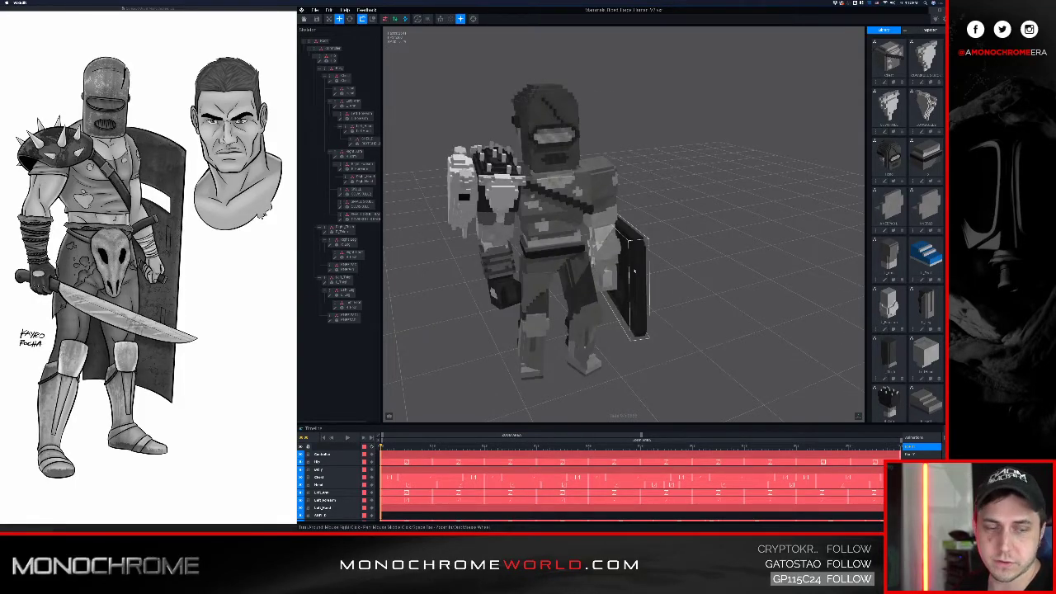
# - Examine the character's helmet up close, including the eye slit and scar, along with the upper body
pyautogui.click(522, 225)
pyautogui.moveTo(521, 225); pyautogui.dragTo(559, 227, button='right')
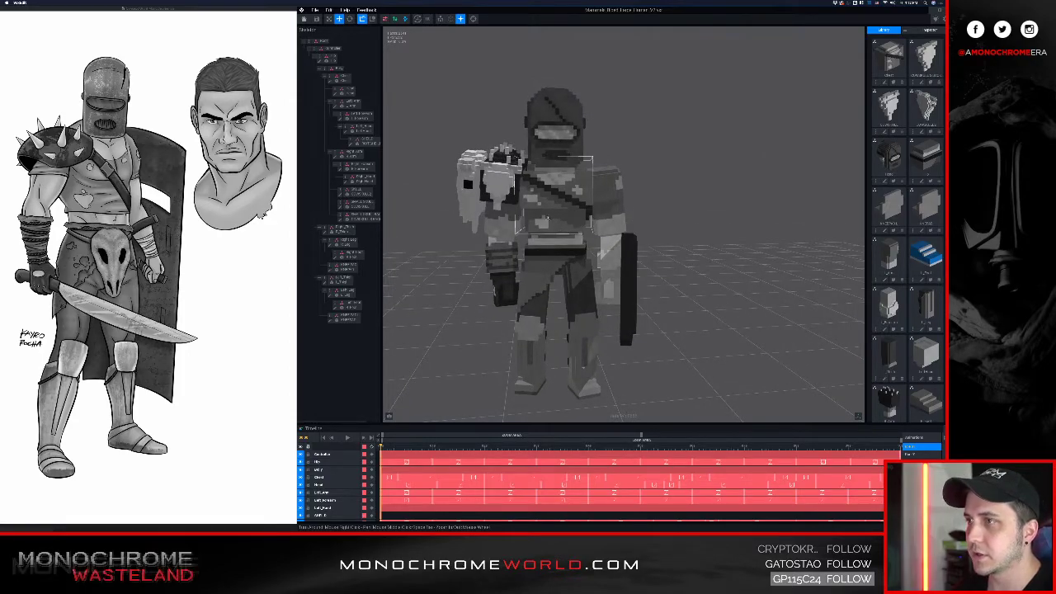
pyautogui.scroll(3, 558, 229)
pyautogui.scroll(3, 557, 160)
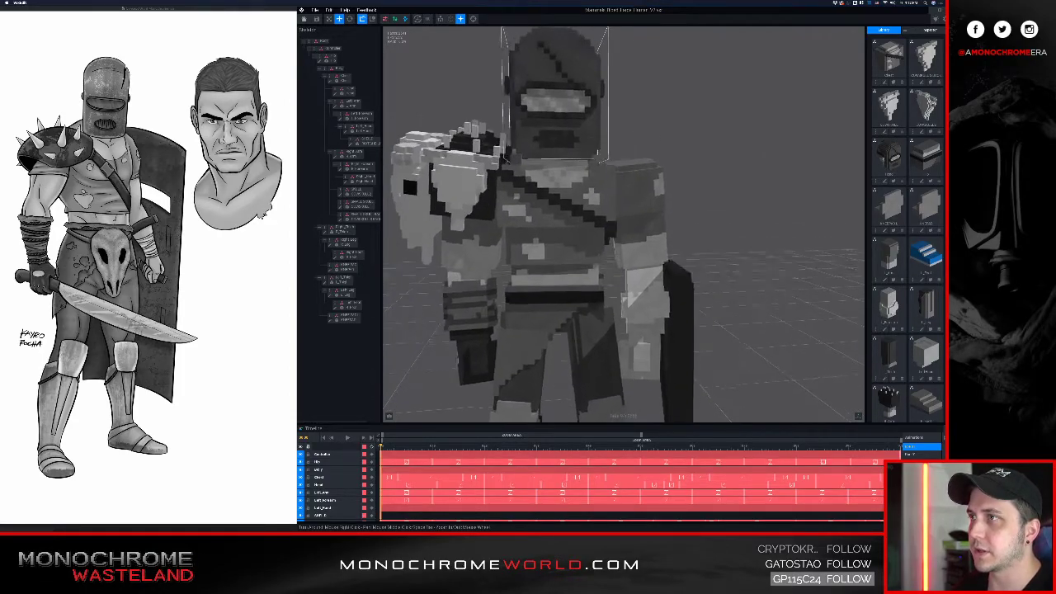
pyautogui.click(557, 162)
pyautogui.scroll(3, 557, 177)
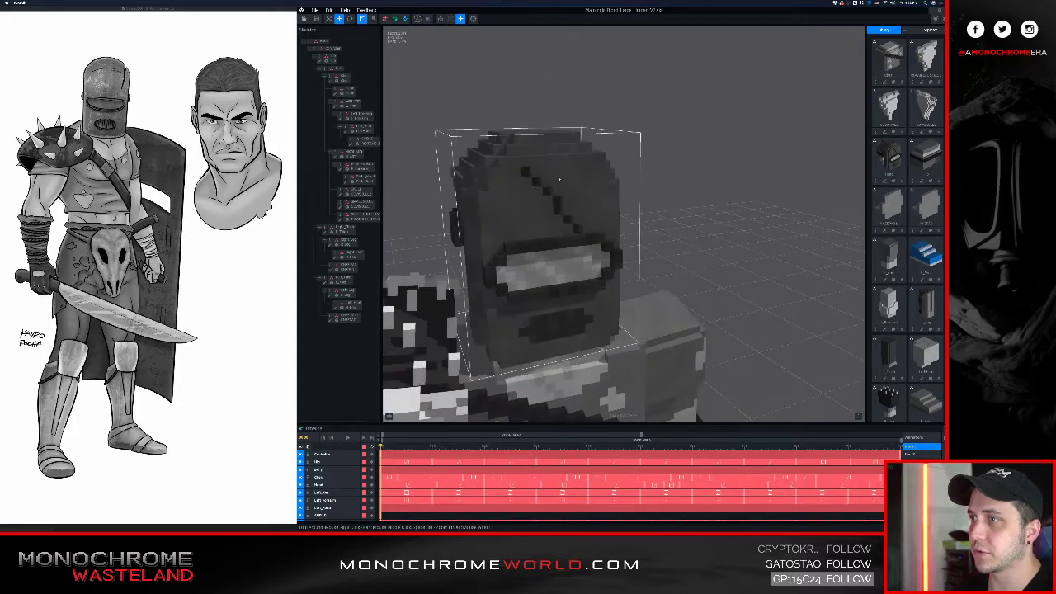
pyautogui.moveTo(558, 177); pyautogui.dragTo(569, 218, button='right')
pyautogui.scroll(-3, 576, 222)
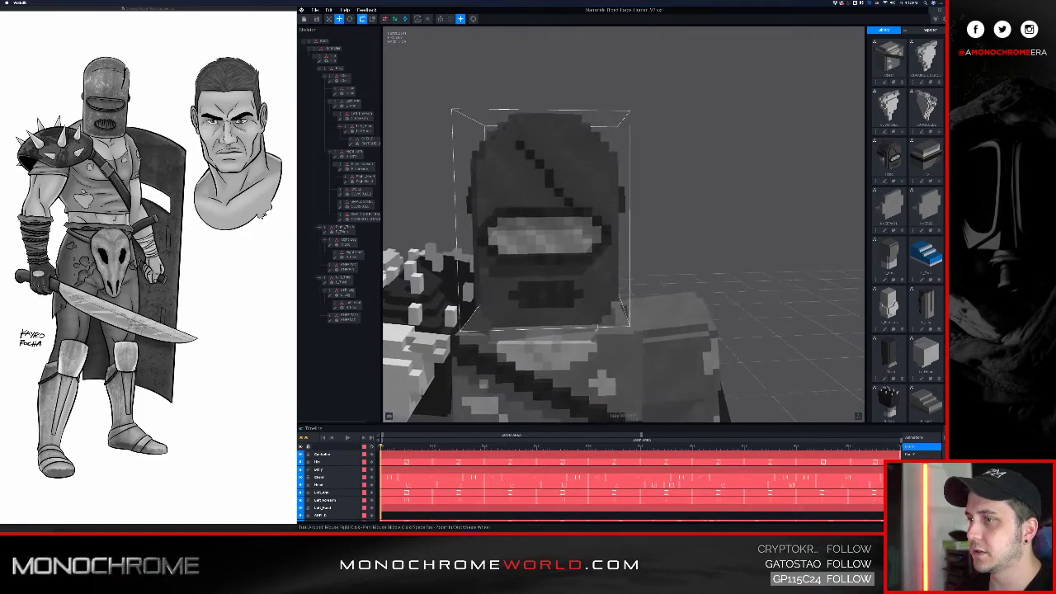
pyautogui.moveTo(564, 253); pyautogui.dragTo(573, 278, button='right')
pyautogui.moveTo(581, 315); pyautogui.dragTo(588, 255, button='middle')
pyautogui.scroll(-3, 588, 254)
pyautogui.moveTo(588, 254); pyautogui.dragTo(659, 238, button='right')
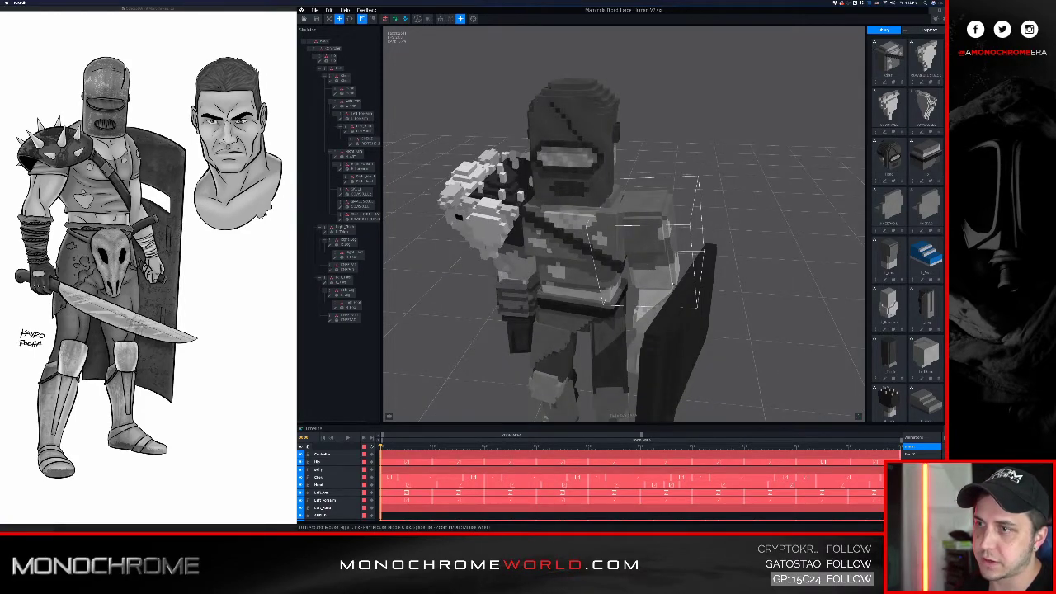
pyautogui.moveTo(581, 282); pyautogui.dragTo(580, 262, button='right')
pyautogui.scroll(-3, 576, 261)
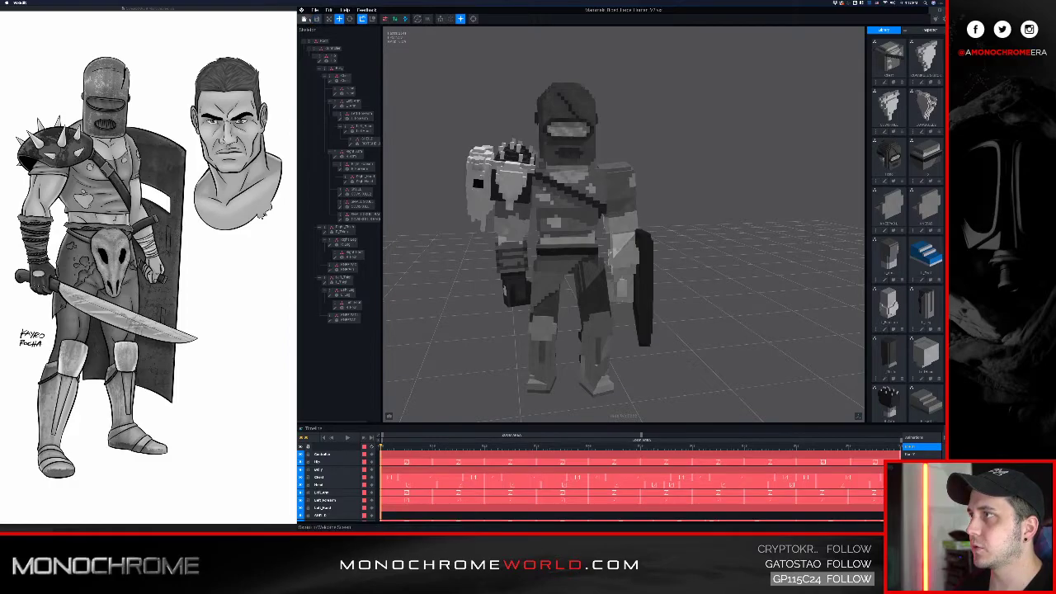
# - Leave the character and open the MACHETE asset from the recent files
pyautogui.click(303, 18)
pyautogui.click(580, 158)
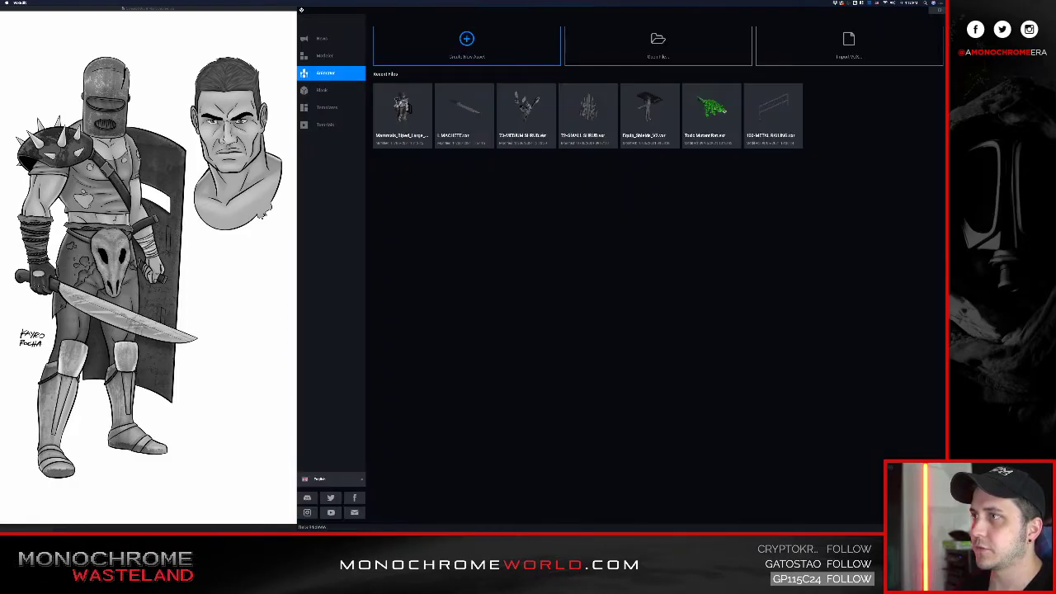
pyautogui.click(467, 108)
# - Open the machete's voxel model for editing from its node in the skeleton
pyautogui.scroll(5, 556, 161)
pyautogui.moveTo(554, 162)
pyautogui.mouseDown(button='right')
pyautogui.moveTo(570, 179)
pyautogui.moveTo(572, 171)
pyautogui.mouseUp(button='right')
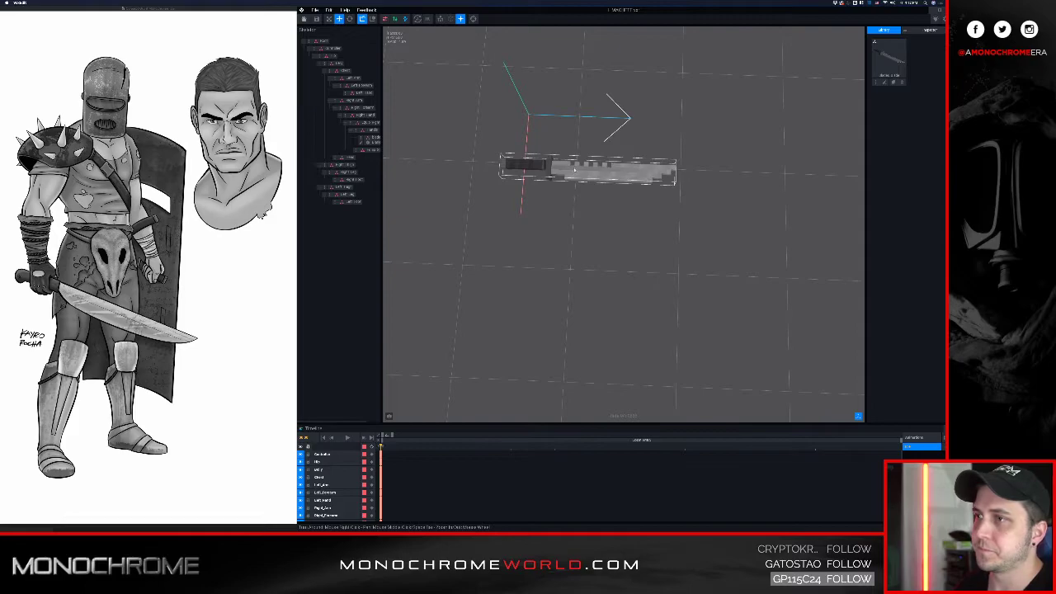
pyautogui.moveTo(575, 169); pyautogui.dragTo(609, 196, button='right')
pyautogui.scroll(5, 553, 180)
pyautogui.scroll(3, 528, 190)
pyautogui.scroll(-4, 523, 203)
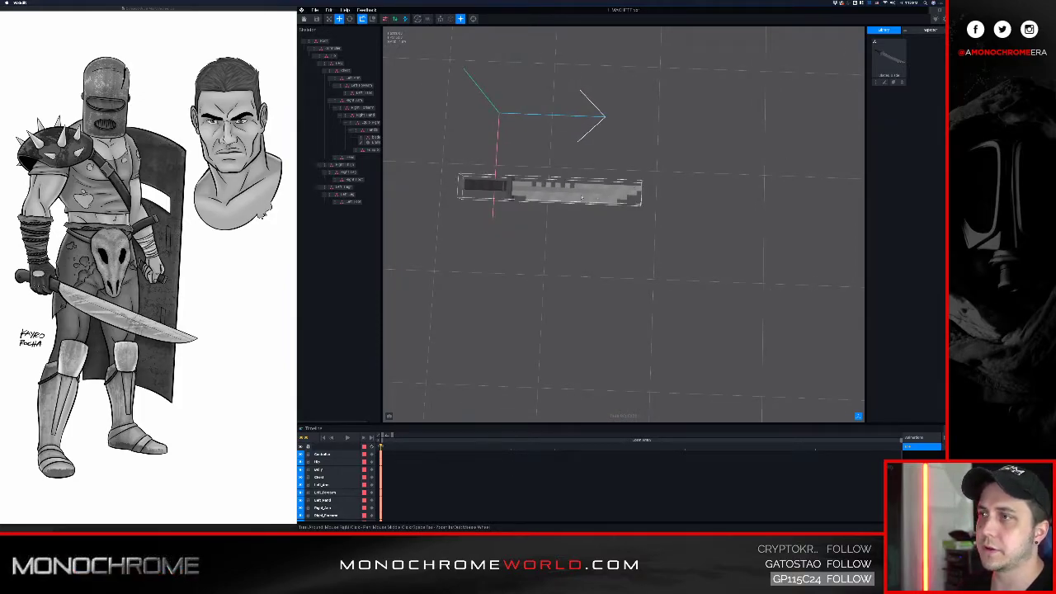
pyautogui.click(524, 191)
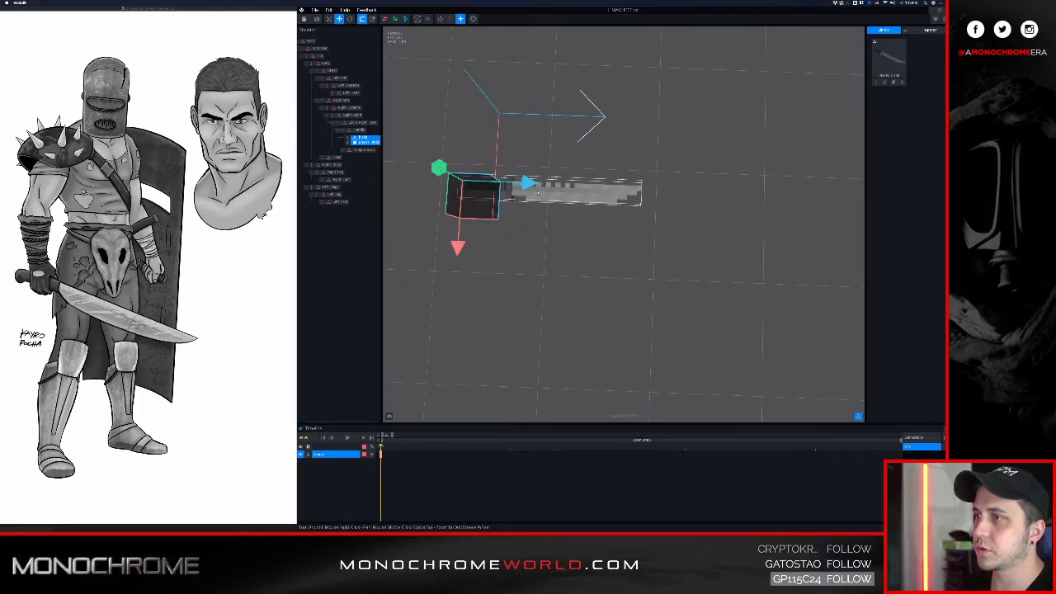
pyautogui.doubleClick(348, 142)
# - Increase the machete's volume depth to make empty space beyond the blade tip
pyautogui.moveTo(532, 214); pyautogui.dragTo(556, 226, button='right')
pyautogui.scroll(5, 556, 224)
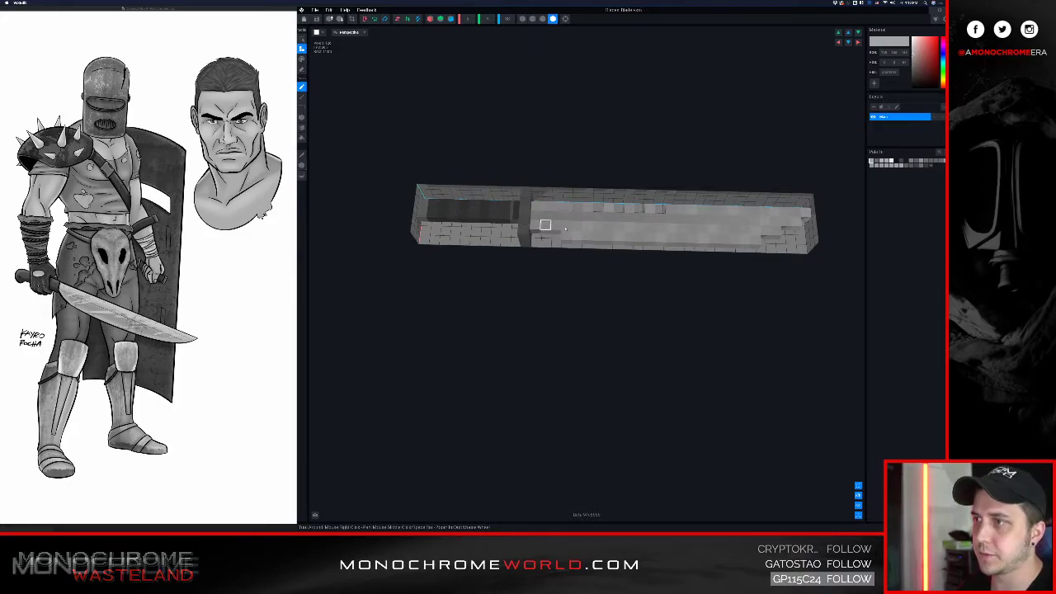
pyautogui.moveTo(672, 228); pyautogui.dragTo(656, 242, button='middle')
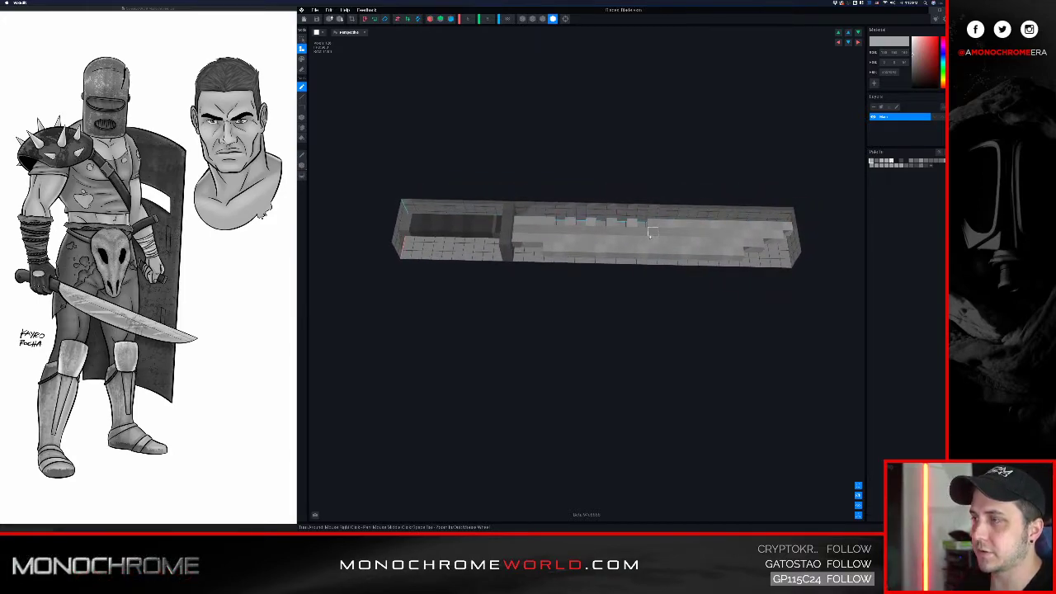
pyautogui.moveTo(684, 240); pyautogui.dragTo(725, 166, button='right')
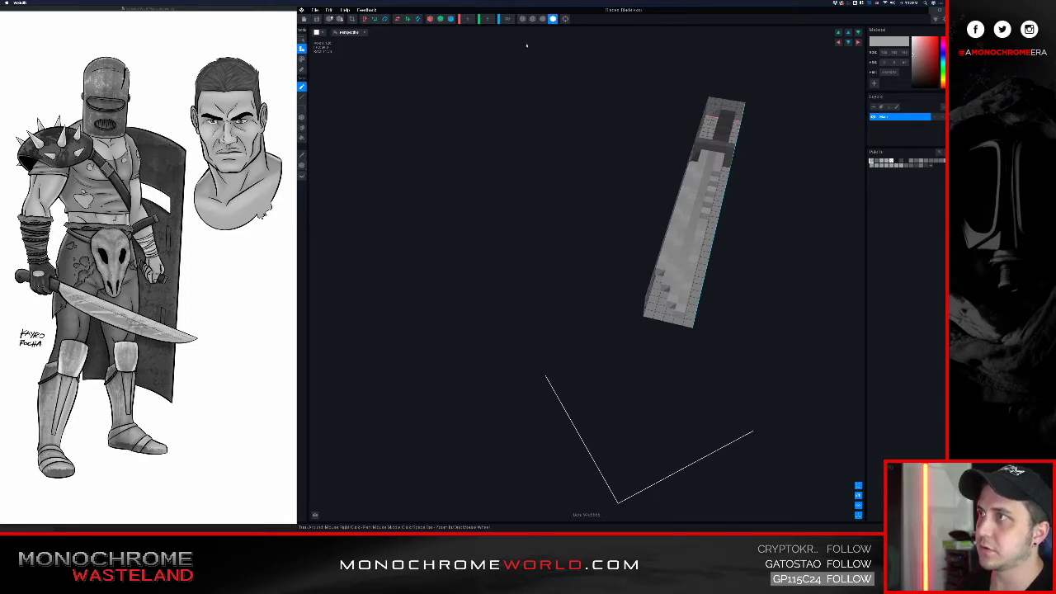
pyautogui.moveTo(558, 157); pyautogui.dragTo(589, 155, button='right')
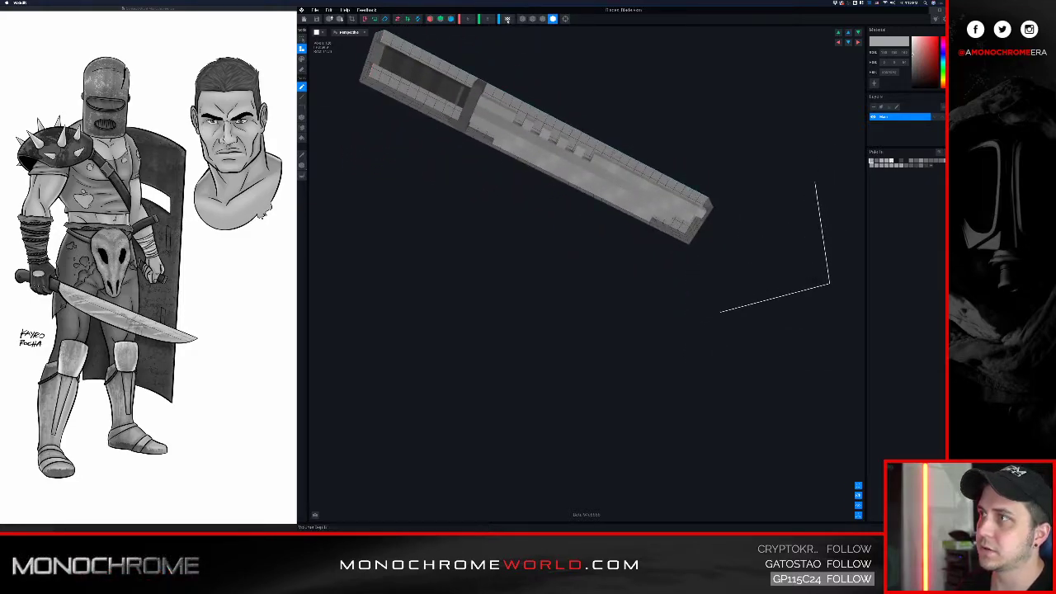
pyautogui.moveTo(599, 180); pyautogui.dragTo(599, 180, button='right')
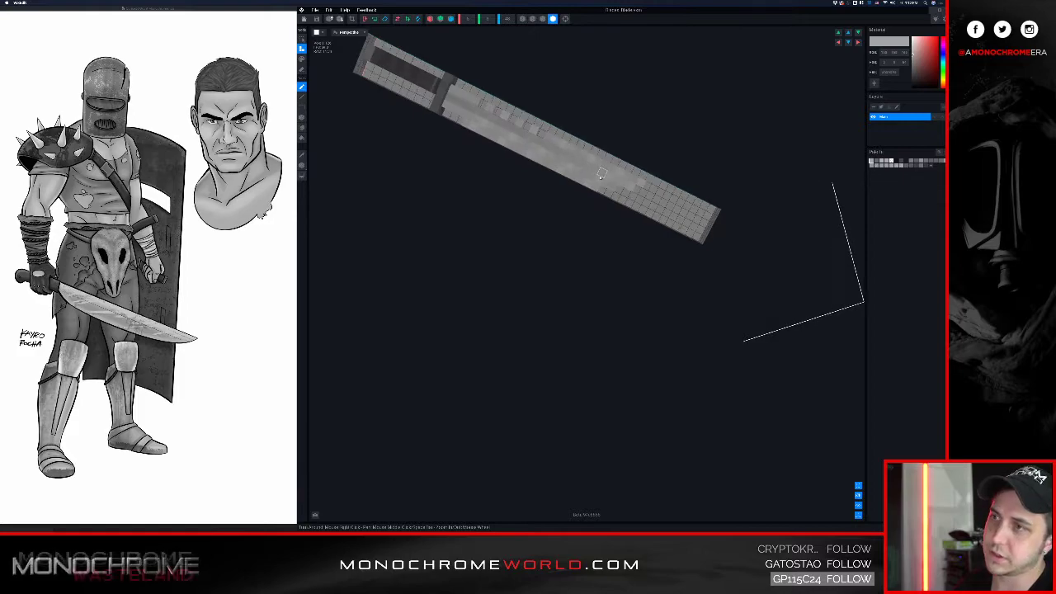
pyautogui.moveTo(602, 174); pyautogui.dragTo(601, 180, button='right')
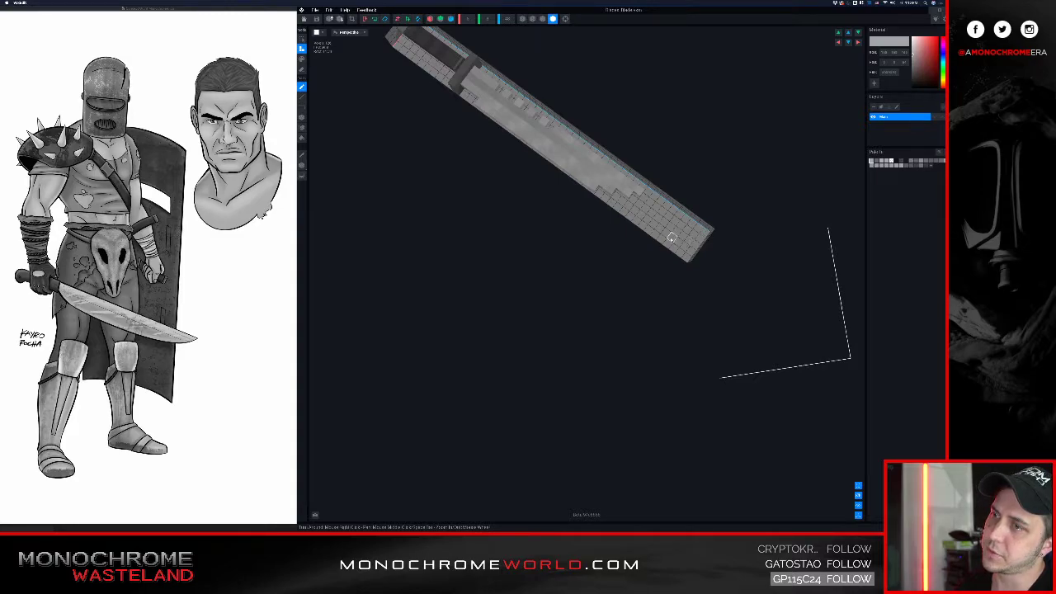
# - Sample the light grey colour from the surface of the machete's blade
pyautogui.moveTo(643, 225); pyautogui.dragTo(578, 278, button='right')
pyautogui.press('i')
pyautogui.click(544, 239)
pyautogui.moveTo(597, 278); pyautogui.dragTo(587, 282, button='right')
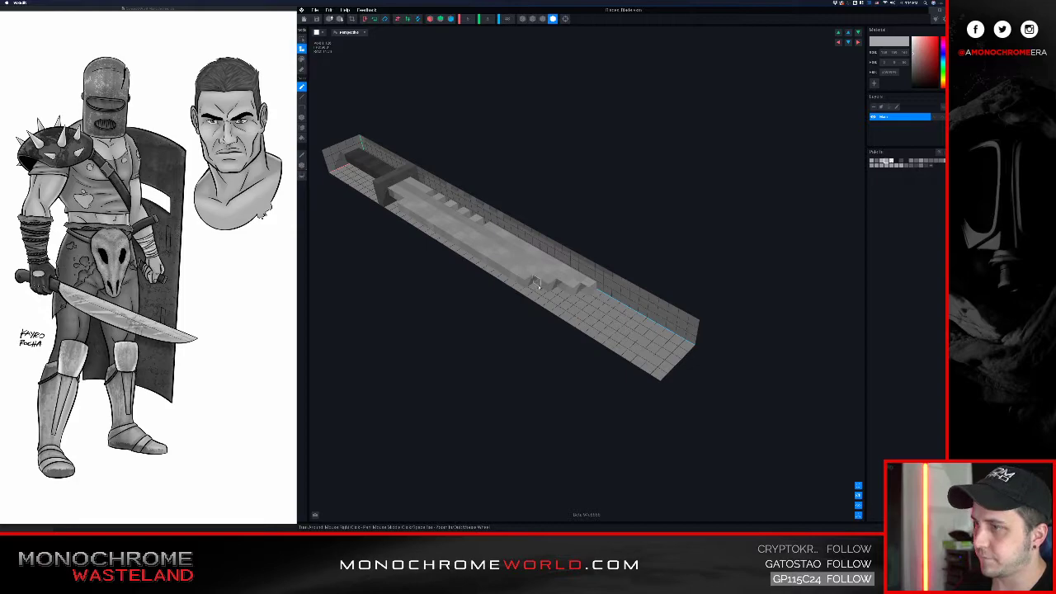
# - Box-select the stepped voxels that form the machete's blade tip
pyautogui.moveTo(580, 293); pyautogui.dragTo(601, 307, button='right')
pyautogui.click(302, 107)
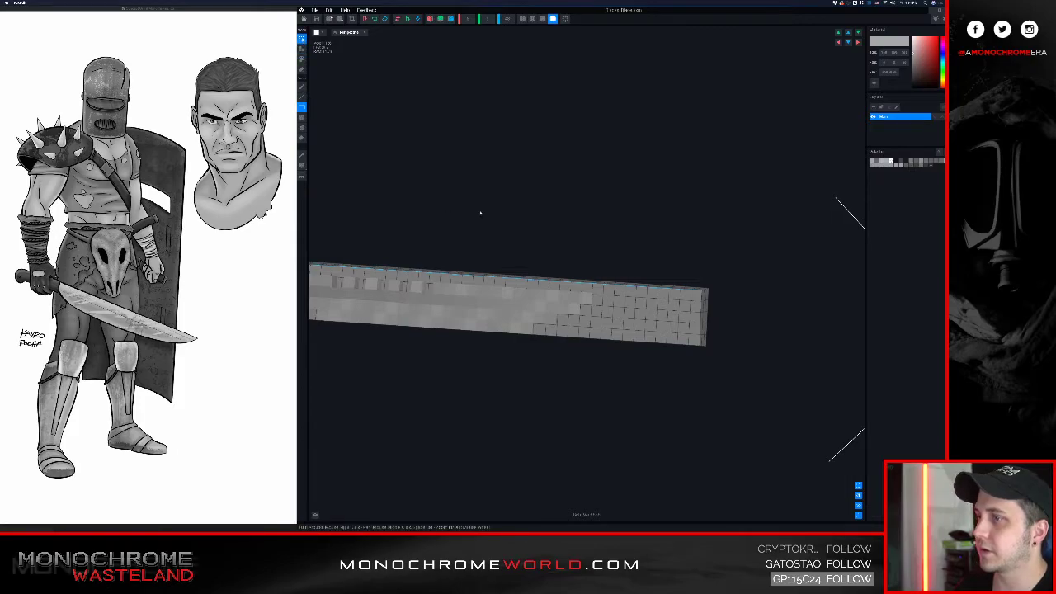
pyautogui.moveTo(608, 285); pyautogui.dragTo(529, 363)
pyautogui.moveTo(637, 318); pyautogui.dragTo(760, 328)
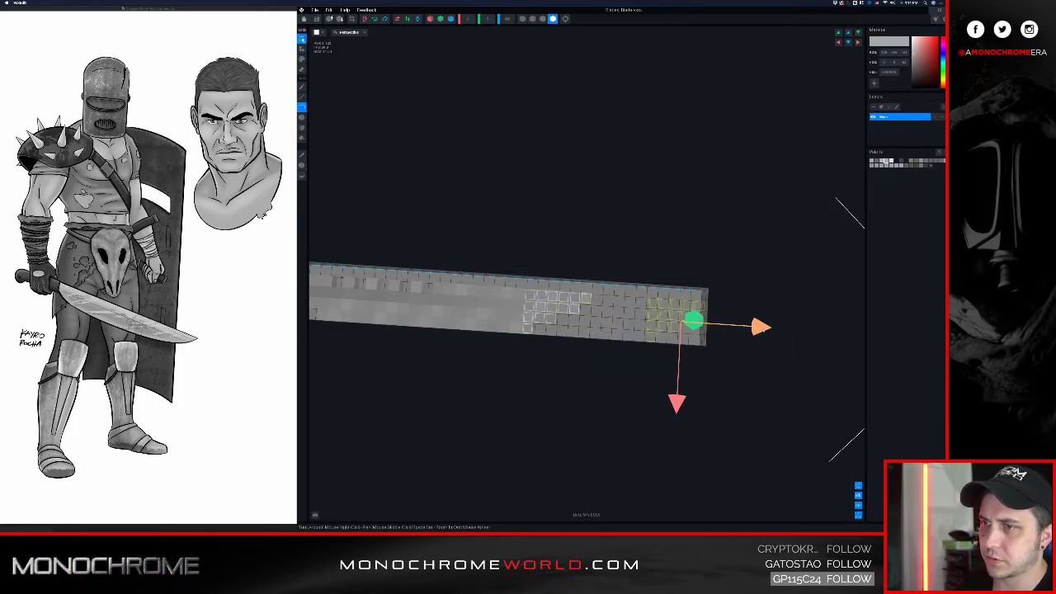
pyautogui.click(744, 336)
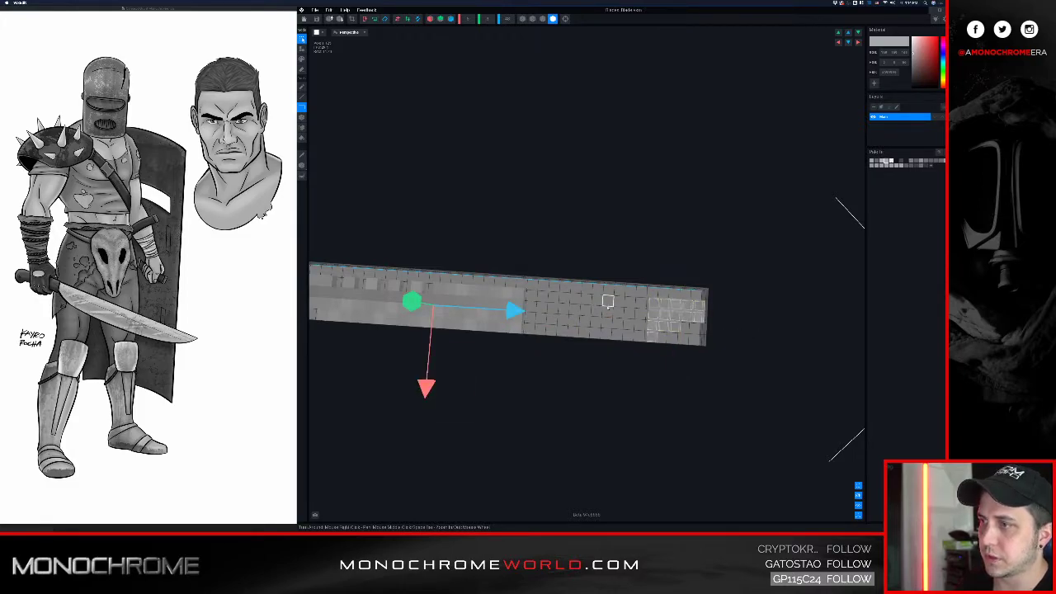
pyautogui.hotkey('ctrl', 'z')
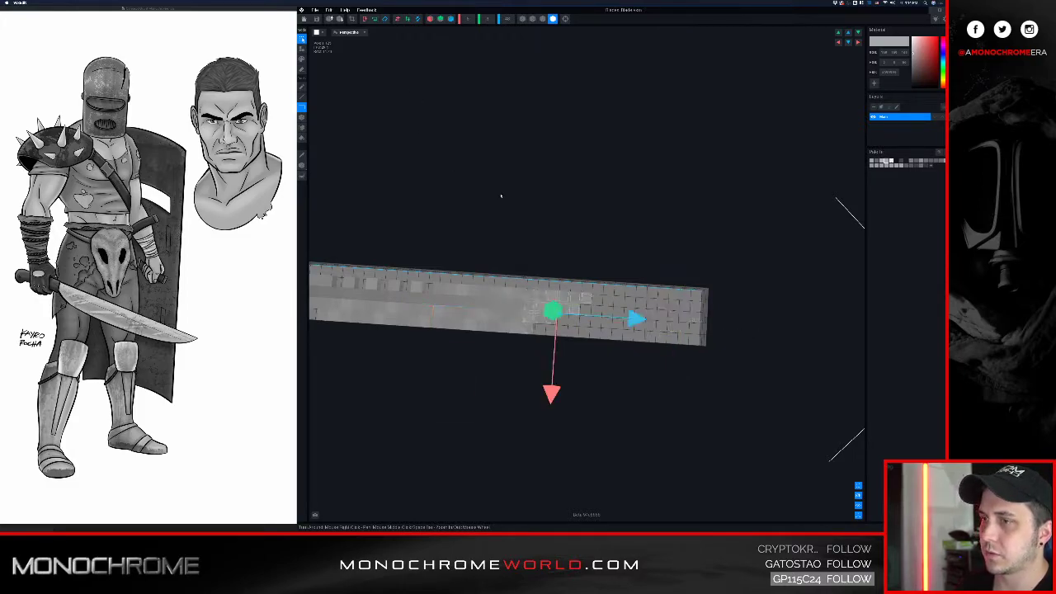
# - Move the selected tip voxels along the blade's length to the far end of the volume and deselect them
pyautogui.moveTo(638, 319); pyautogui.dragTo(750, 327)
pyautogui.click(749, 327)
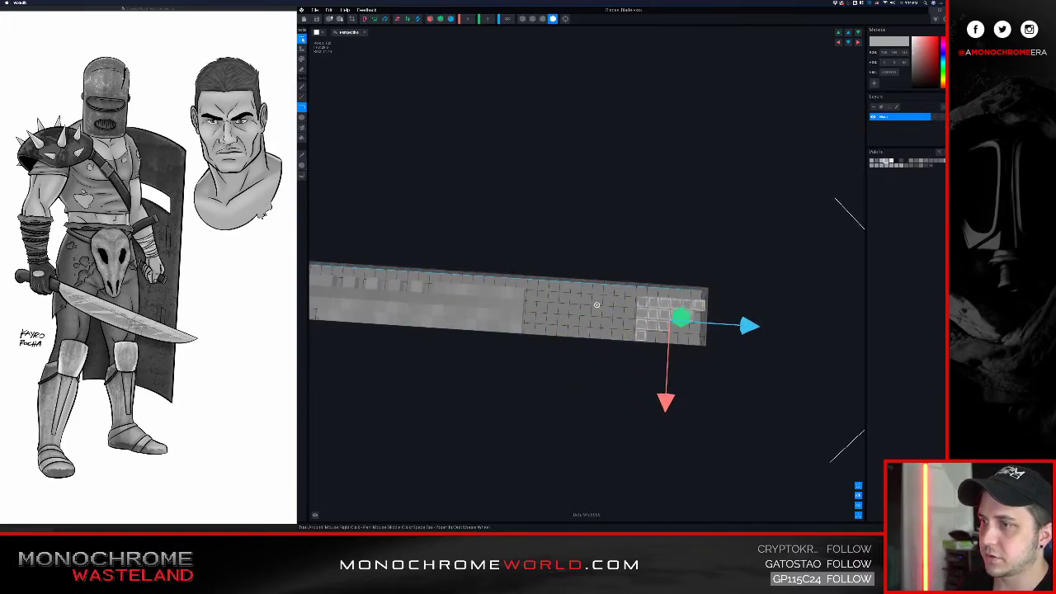
pyautogui.click(567, 355)
pyautogui.moveTo(568, 355); pyautogui.dragTo(567, 345, button='right')
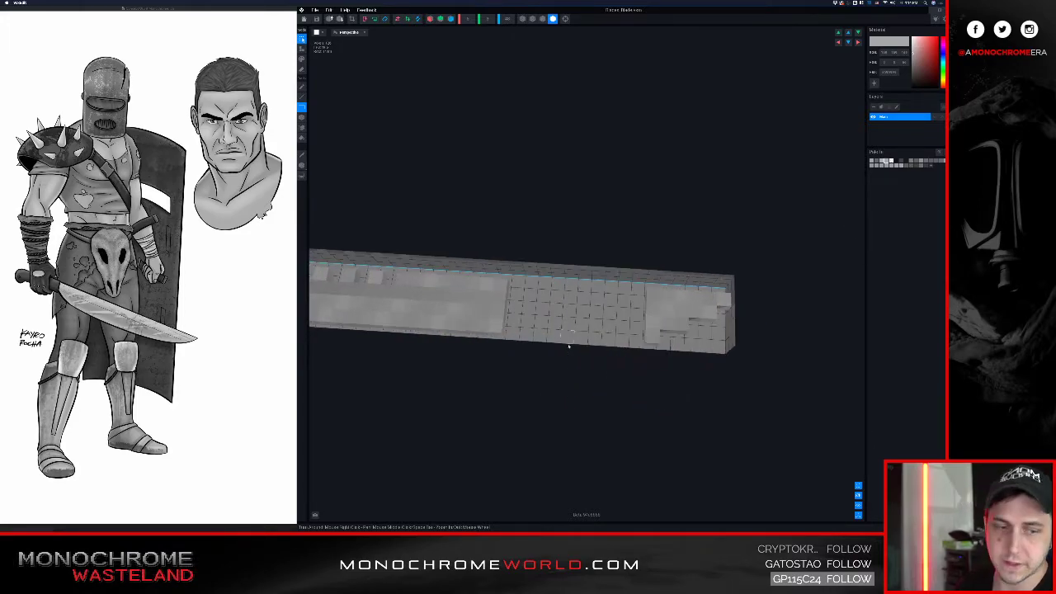
pyautogui.moveTo(517, 281); pyautogui.dragTo(507, 277, button='right')
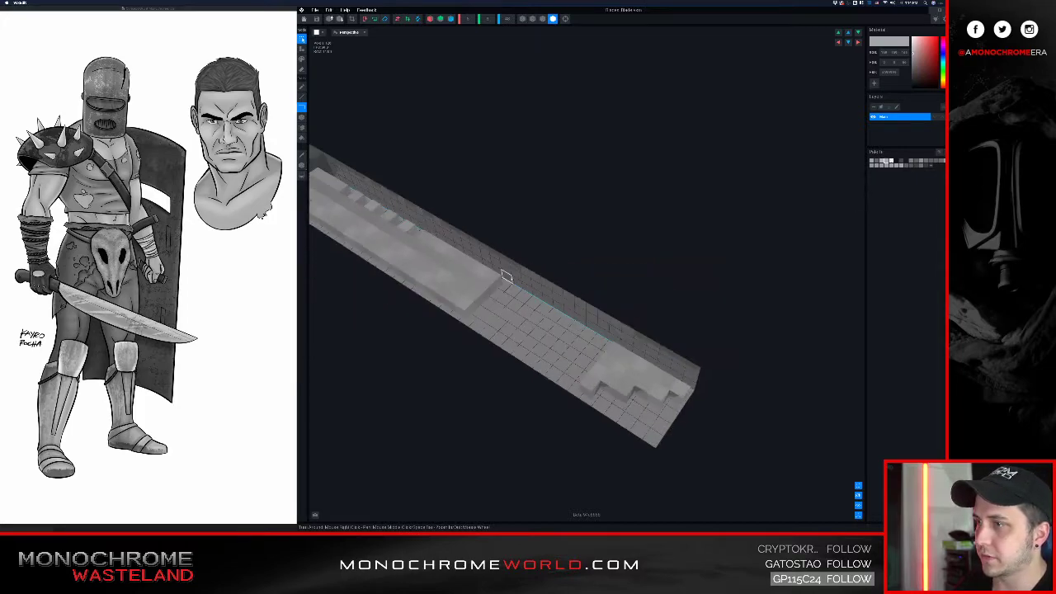
# - Sample the grey at the blade's cut end and switch to the pen brush for adding voxels
pyautogui.press('i')
pyautogui.click(492, 284)
pyautogui.press('a')
pyautogui.press('b')
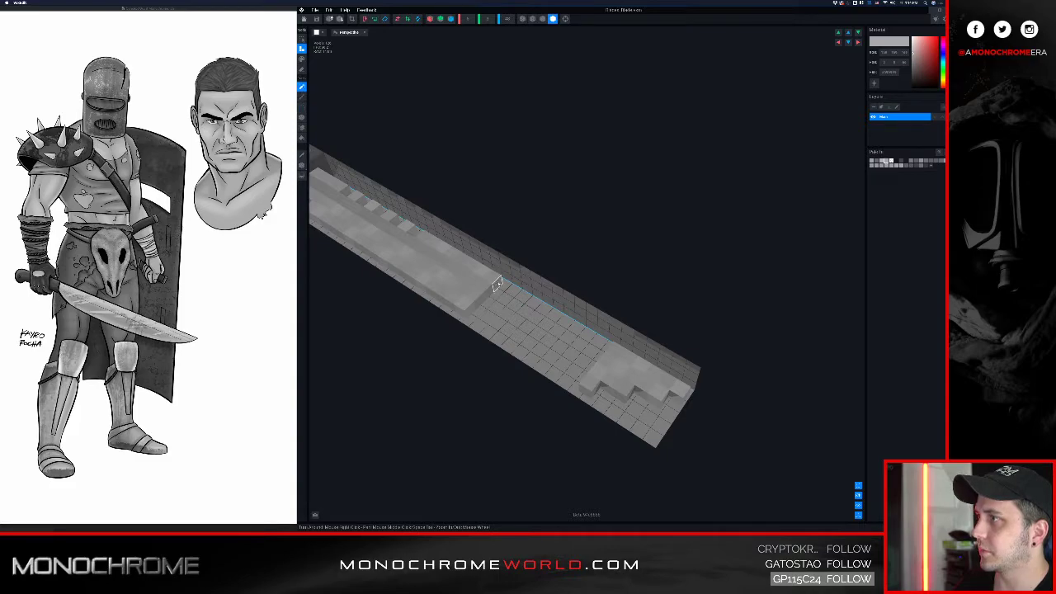
pyautogui.moveTo(503, 286); pyautogui.dragTo(499, 284, button='right')
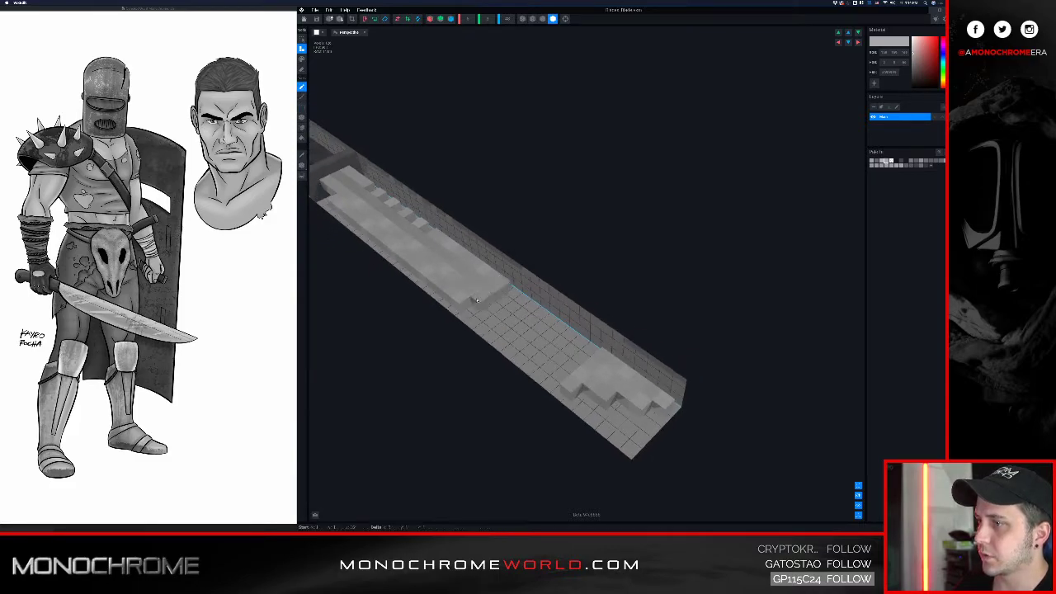
pyautogui.click(504, 301)
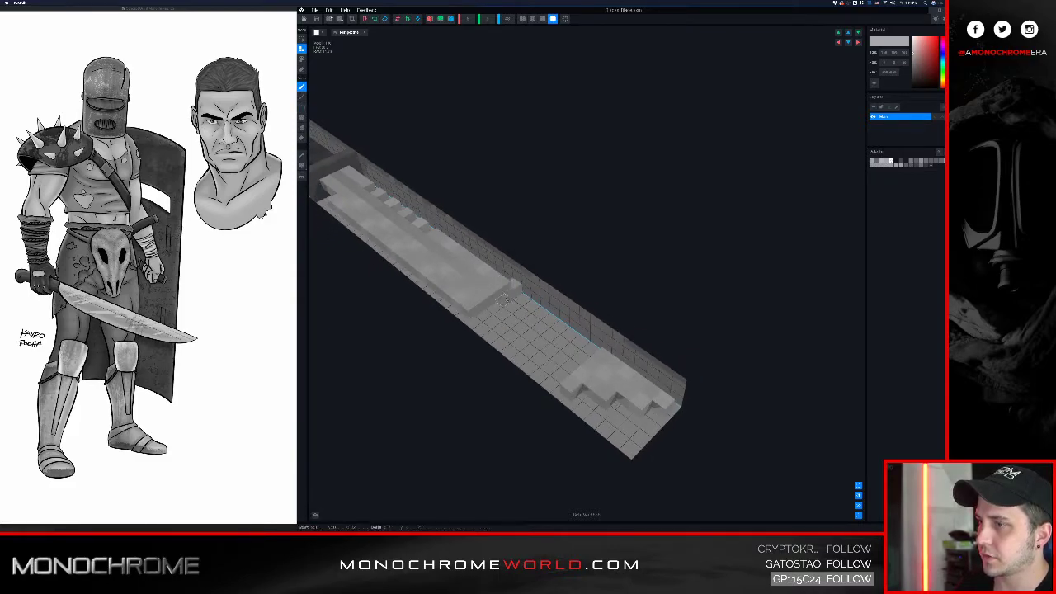
pyautogui.hotkey('ctrl', 'z')
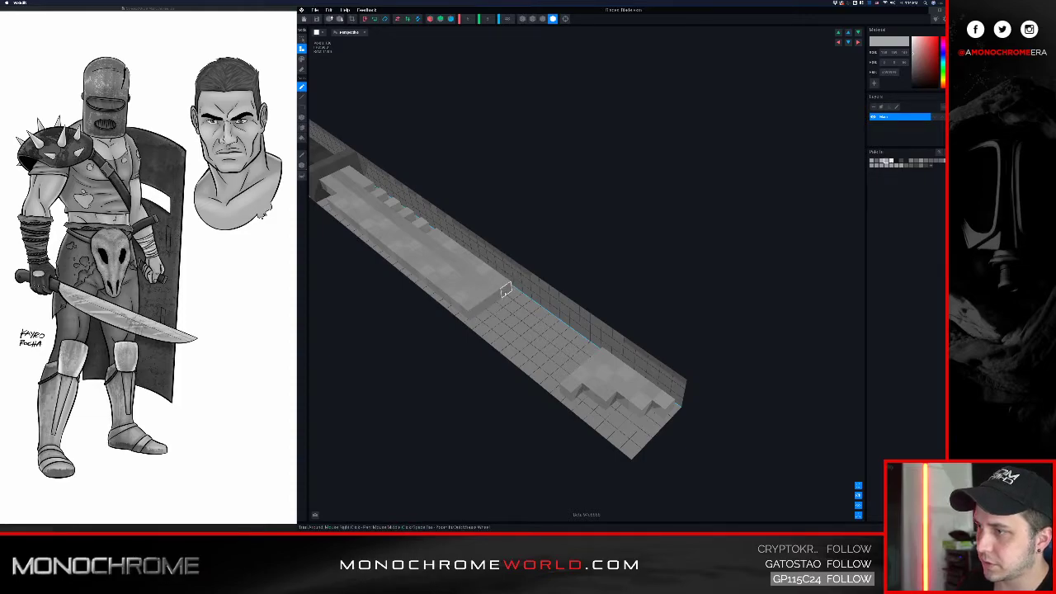
# - Extend the blade's cut end with grey voxels layer by layer until the gap to the stepped tip is filled
pyautogui.scroll(-2, 510, 295)
pyautogui.click(518, 307)
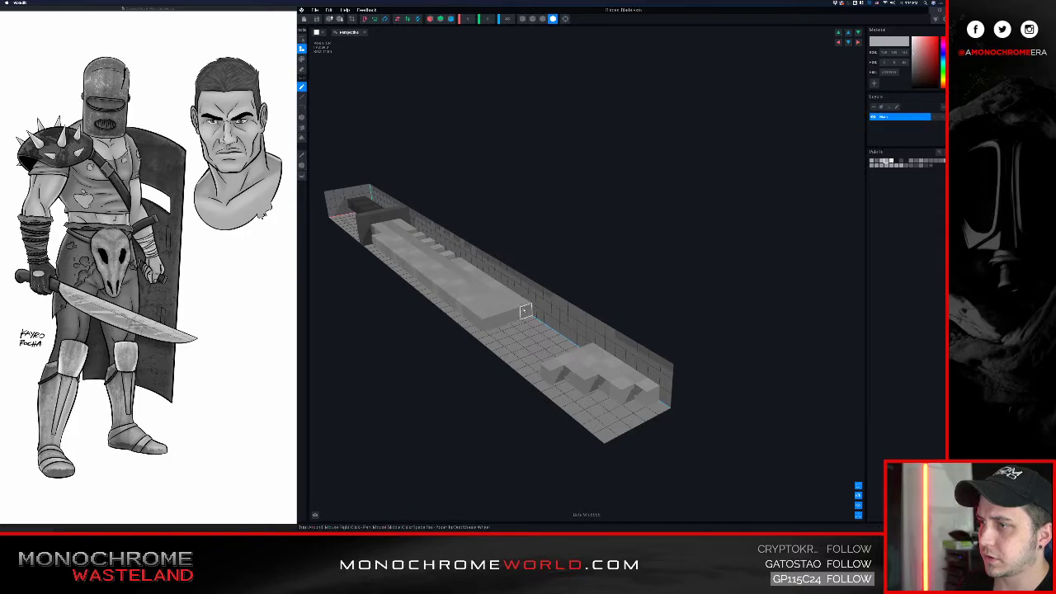
pyautogui.click(528, 318)
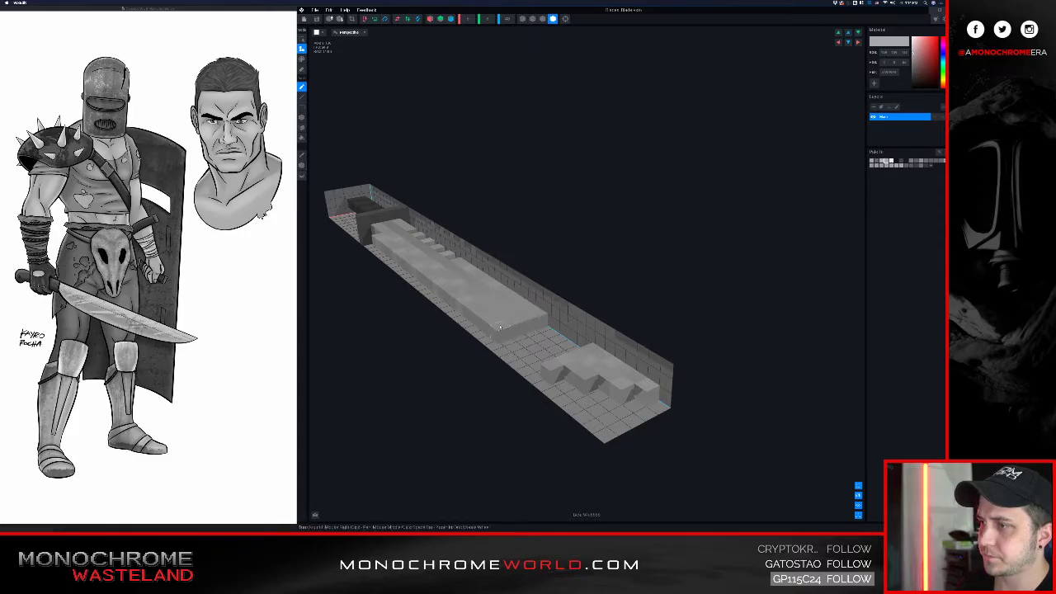
pyautogui.moveTo(537, 324); pyautogui.dragTo(509, 335)
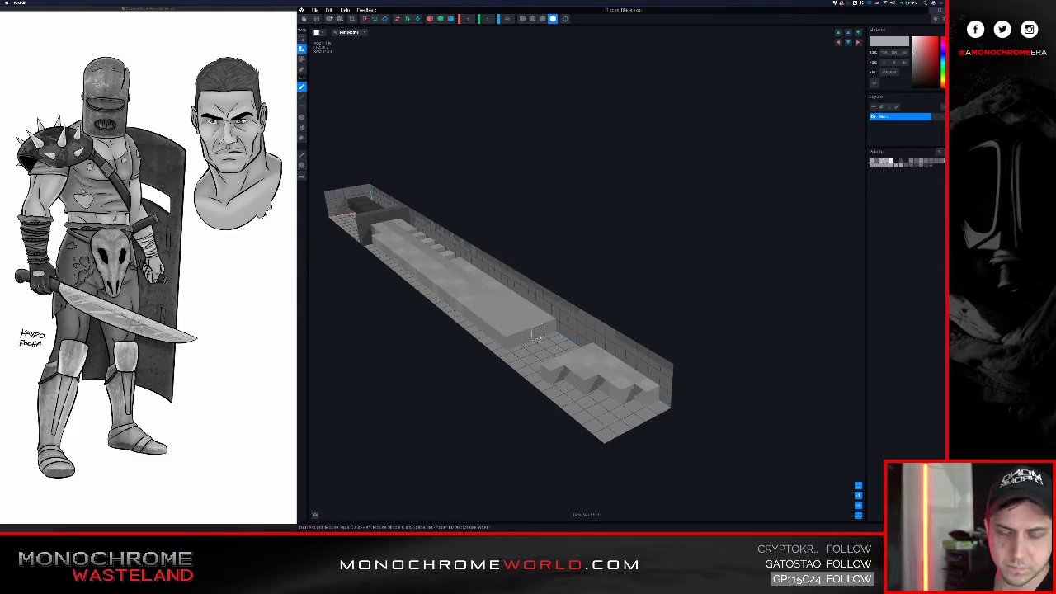
pyautogui.click(547, 330)
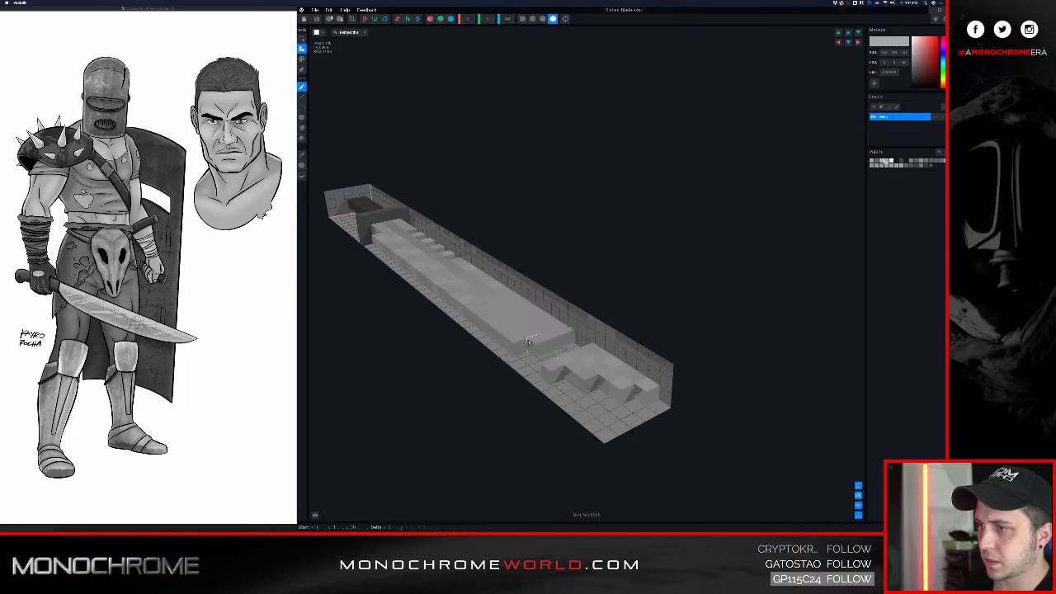
pyautogui.moveTo(566, 338)
pyautogui.mouseDown()
pyautogui.moveTo(532, 350)
pyautogui.moveTo(571, 349)
pyautogui.moveTo(559, 353)
pyautogui.mouseUp()
pyautogui.press('super+z')
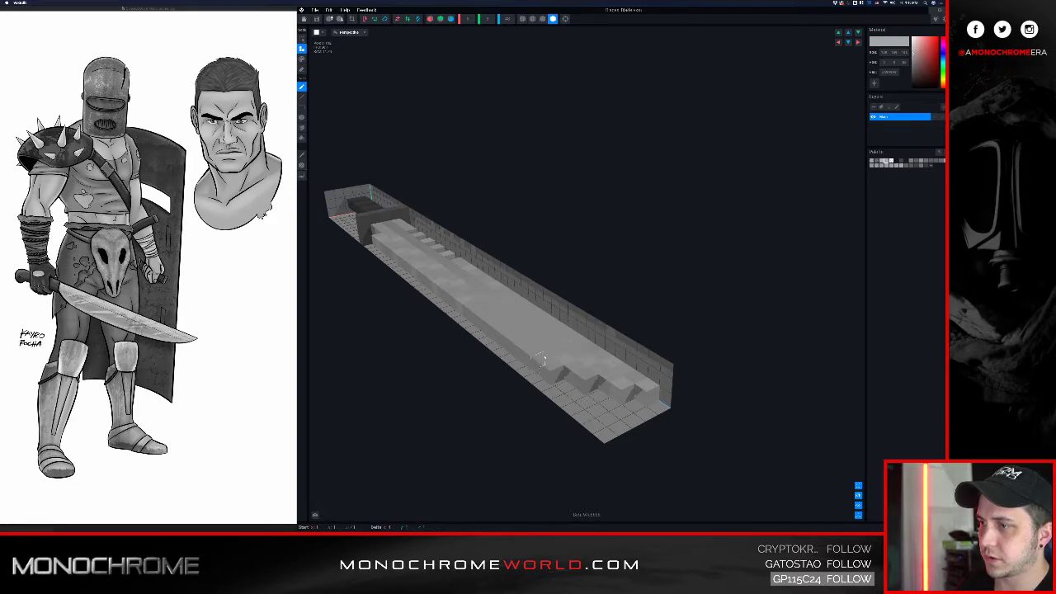
pyautogui.moveTo(542, 358); pyautogui.dragTo(554, 355, button='right')
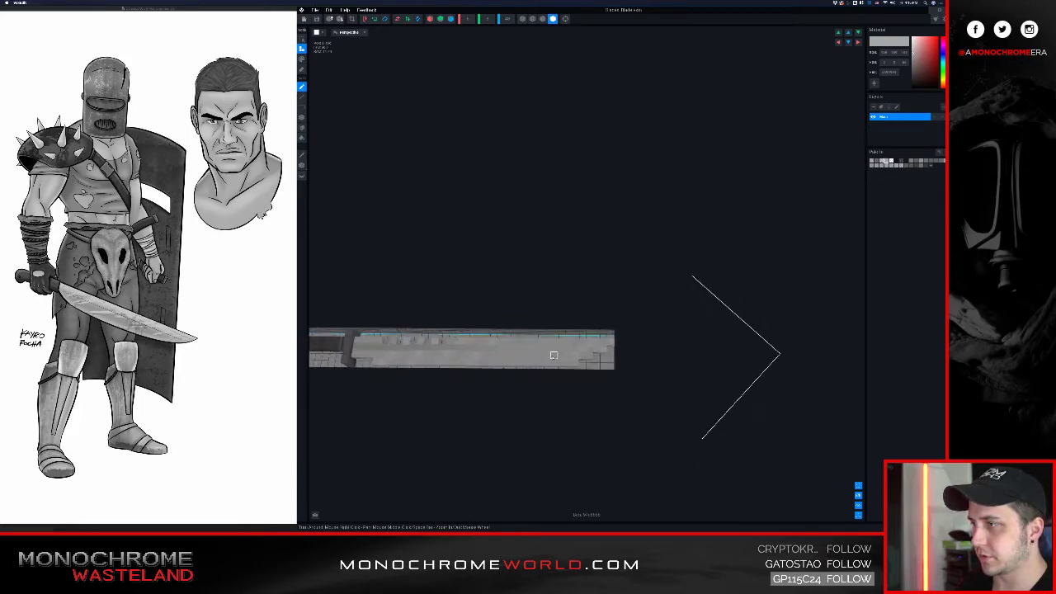
# - Save the lengthened blade model and close it to return to the machete asset
pyautogui.moveTo(462, 350); pyautogui.dragTo(500, 361, button='right')
pyautogui.click(494, 352)
pyautogui.click(521, 353)
pyautogui.click(581, 356)
pyautogui.click(608, 357)
pyautogui.moveTo(609, 357)
pyautogui.mouseDown(button='right')
pyautogui.moveTo(601, 353)
pyautogui.moveTo(613, 366)
pyautogui.moveTo(630, 355)
pyautogui.moveTo(600, 341)
pyautogui.mouseUp(button='right')
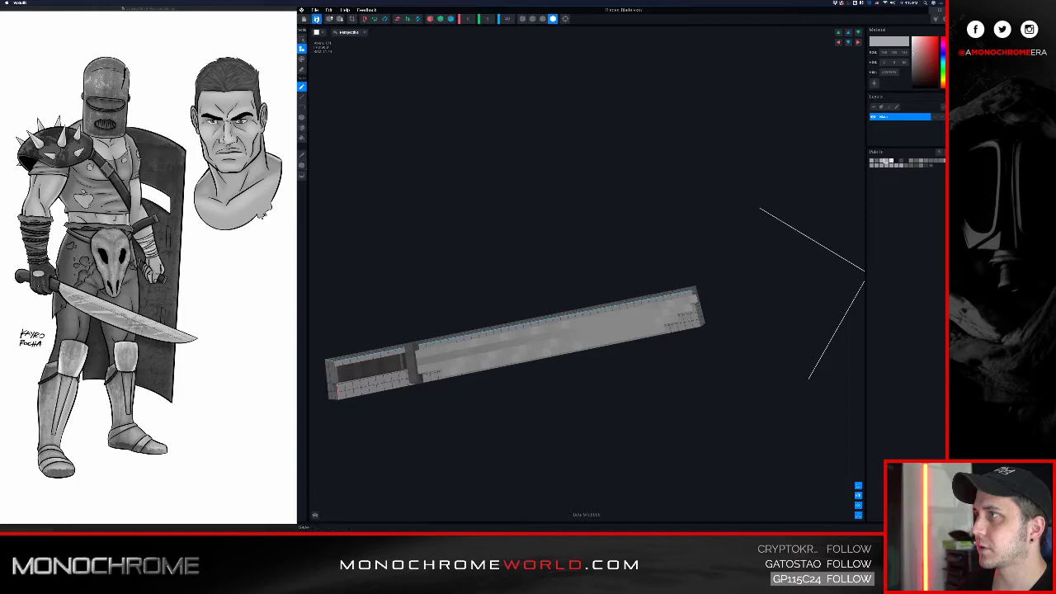
pyautogui.click(316, 19)
pyautogui.click(578, 158)
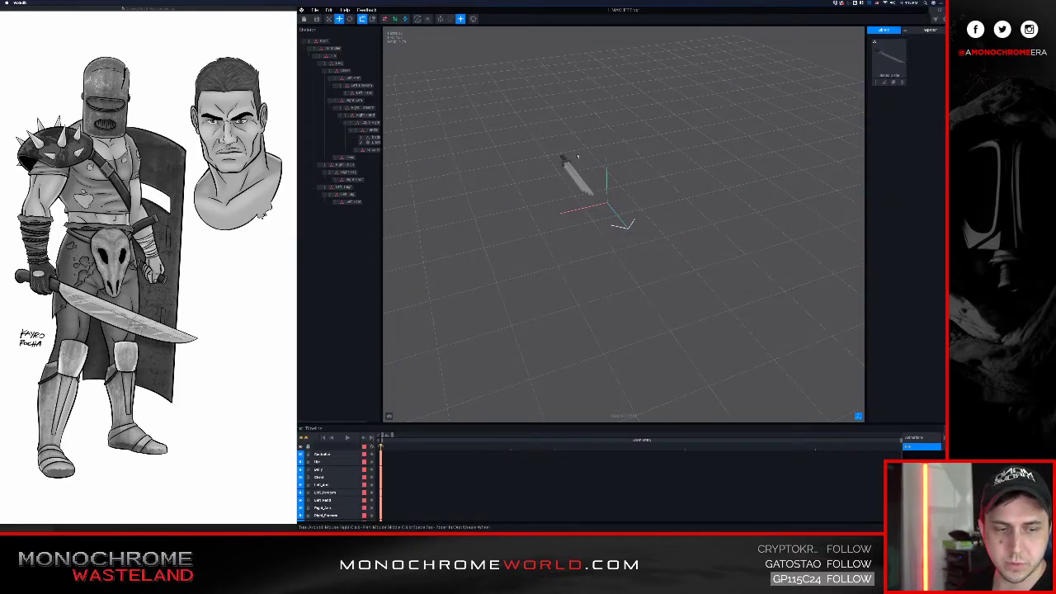
# - Check the machete in its asset, save and close it, and open the armoured biped character from the recent files
pyautogui.doubleClick(560, 158)
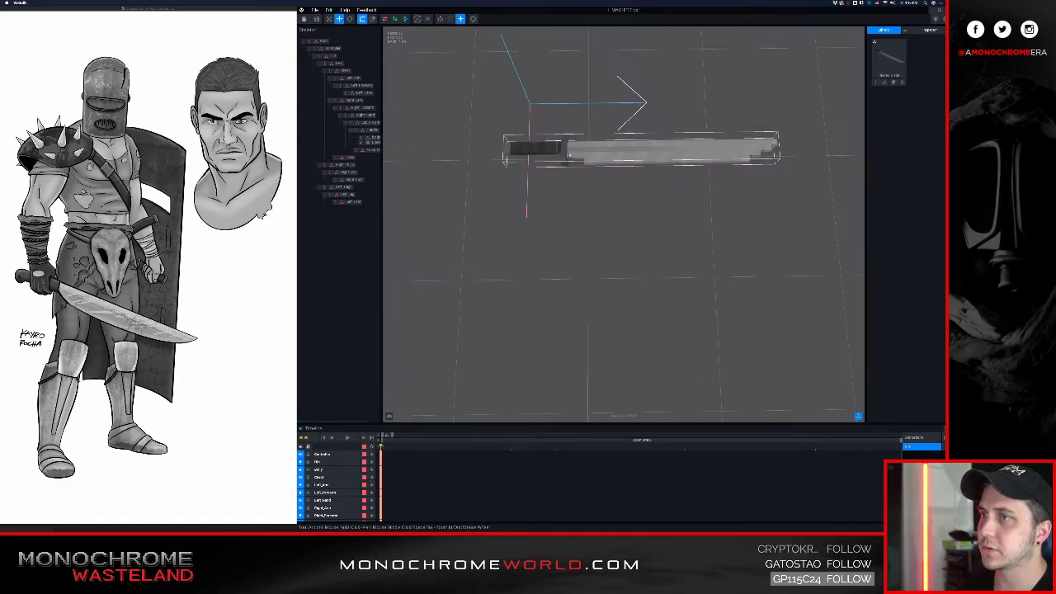
pyautogui.click(317, 18)
pyautogui.click(578, 158)
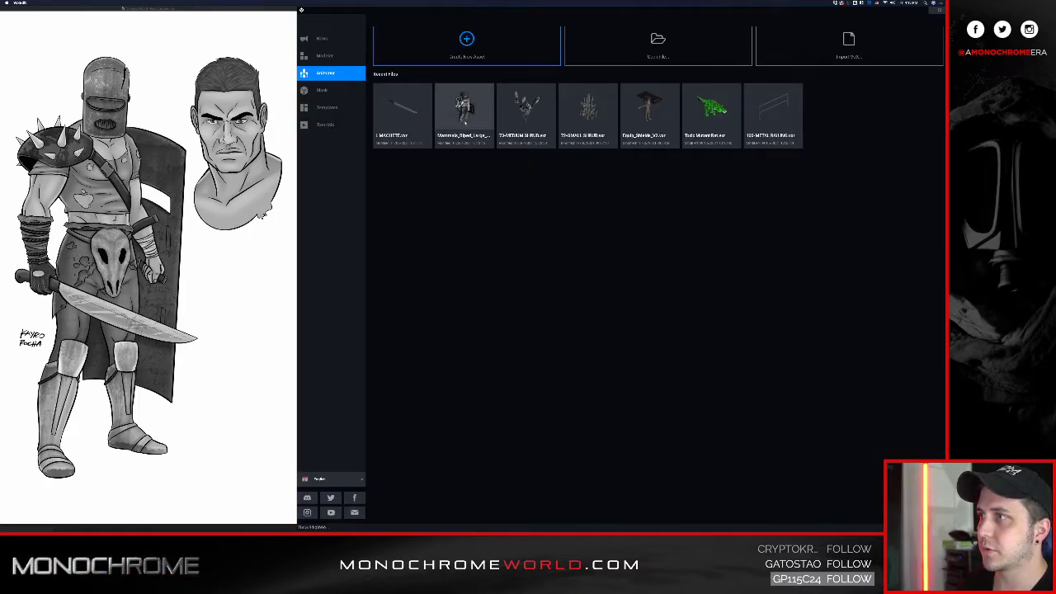
pyautogui.click(464, 111)
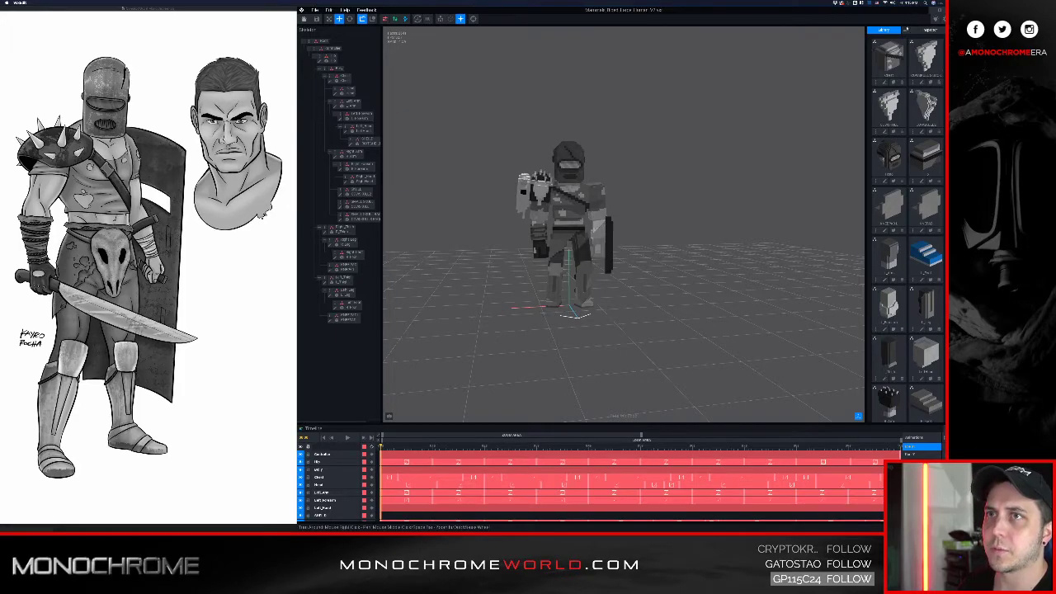
# - Import the machete model into the character's model library
pyautogui.click(911, 40)
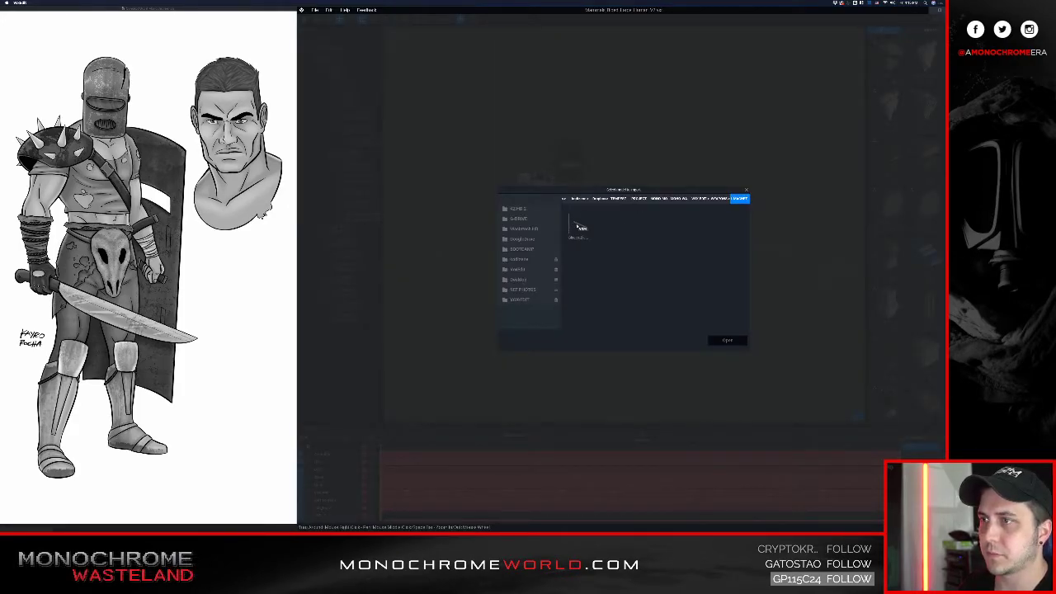
pyautogui.click(581, 227)
pyautogui.click(726, 340)
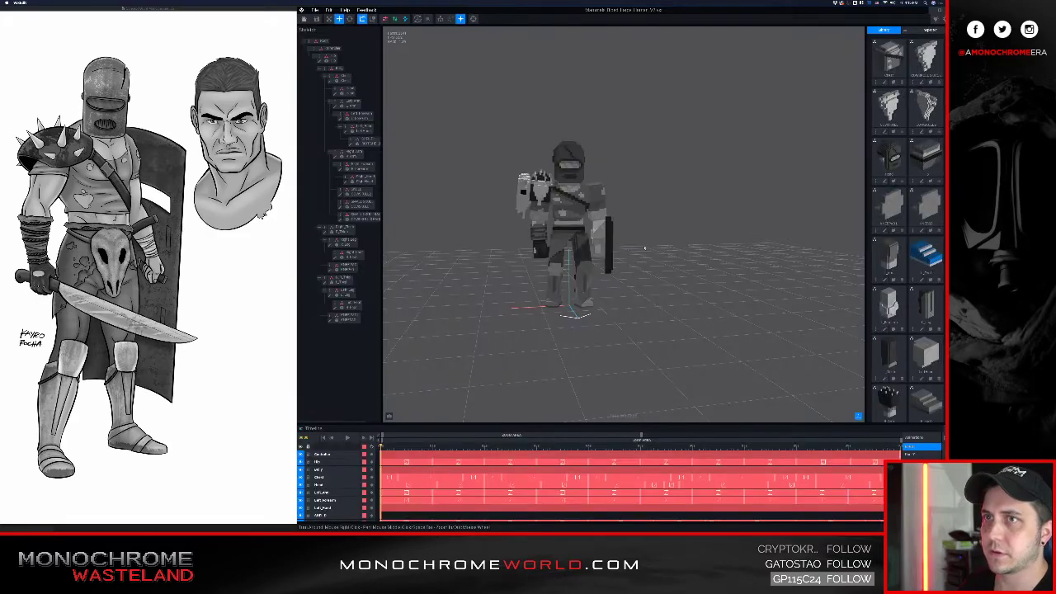
pyautogui.scroll(-5, 927, 210)
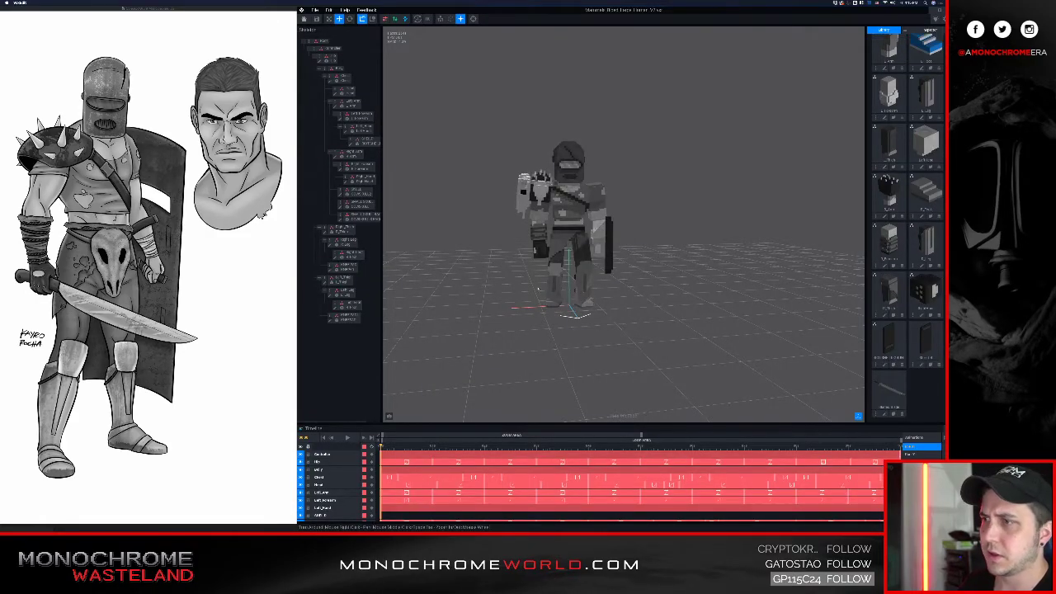
# - Add a child node named MACHETE under the character's right hand in the skeleton
pyautogui.click(538, 252)
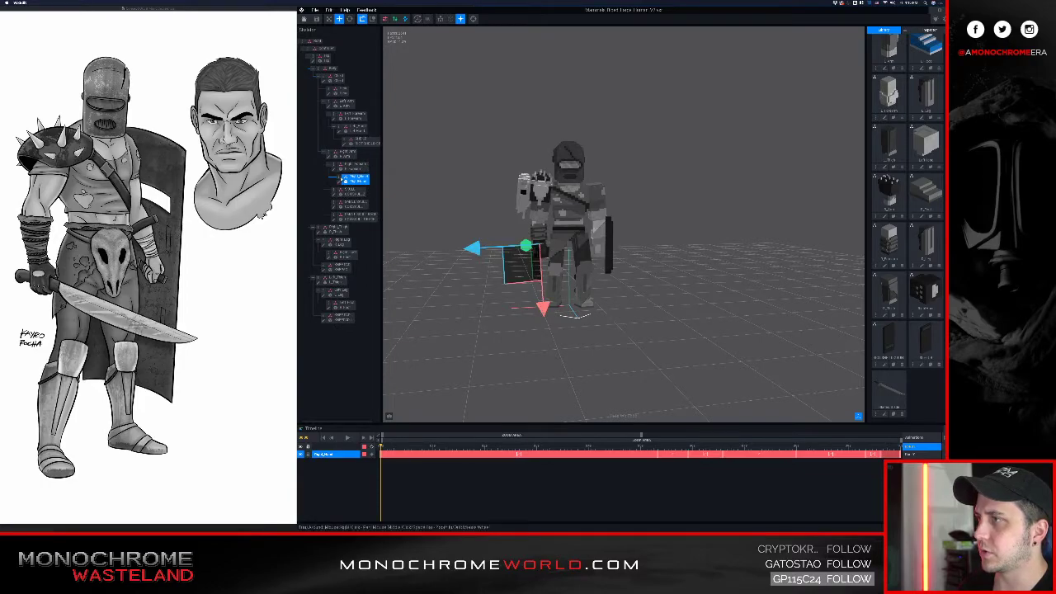
pyautogui.rightClick(339, 177)
pyautogui.click(356, 188)
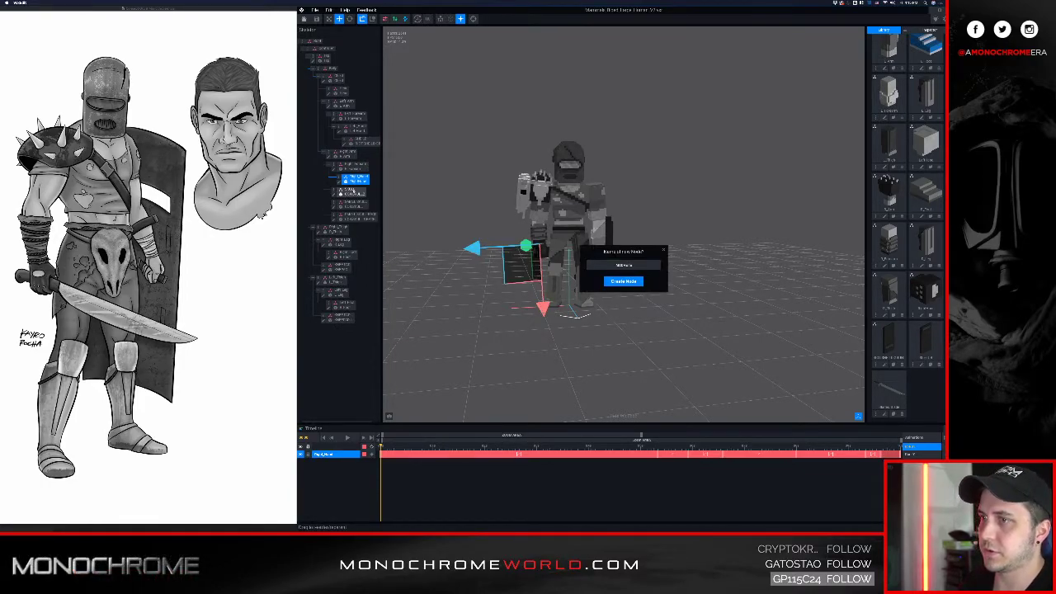
pyautogui.click(623, 281)
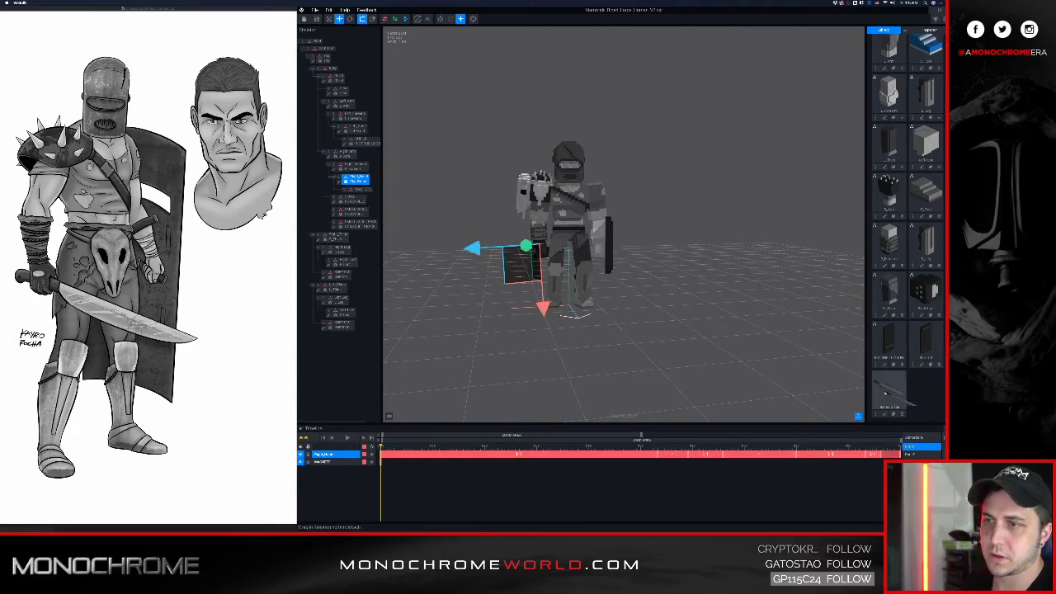
# - Assign the imported machete model to the new node under the right hand and check its placement
pyautogui.moveTo(372, 193); pyautogui.dragTo(364, 191)
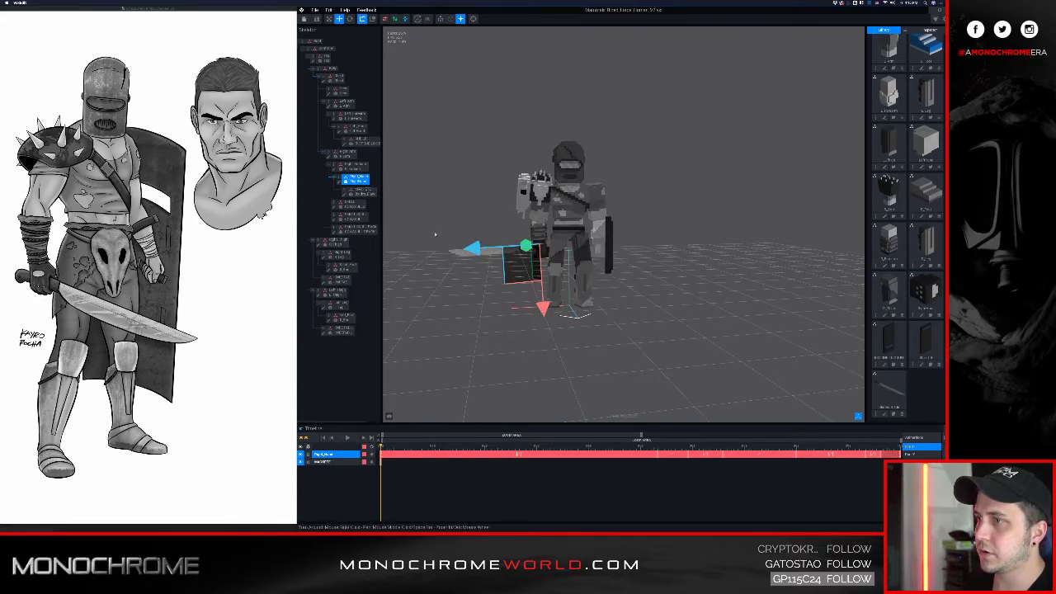
pyautogui.click(481, 224)
pyautogui.scroll(5, 505, 247)
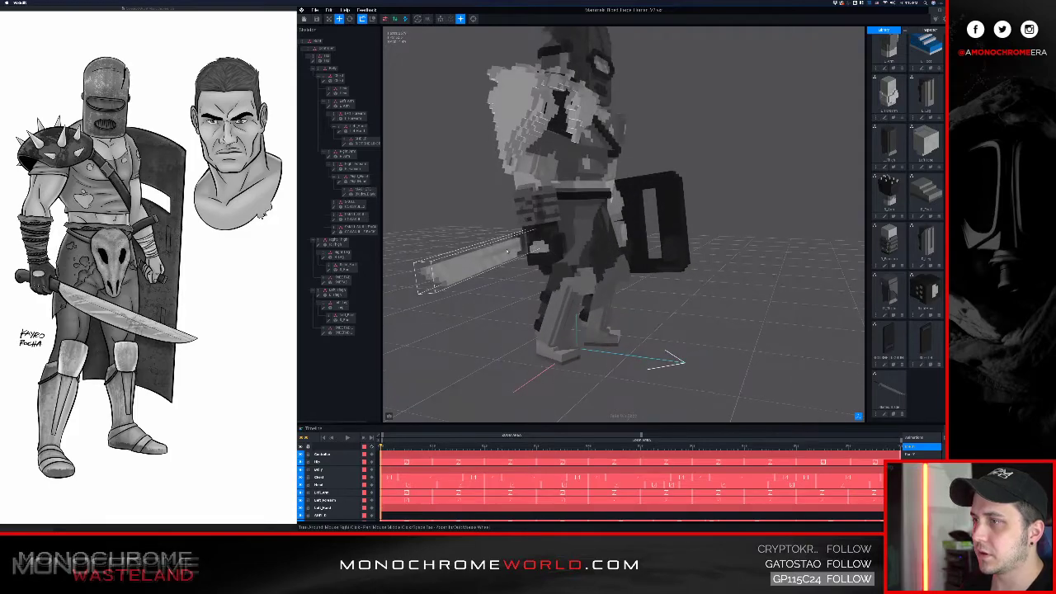
pyautogui.scroll(3, 505, 248)
pyautogui.scroll(-5, 505, 247)
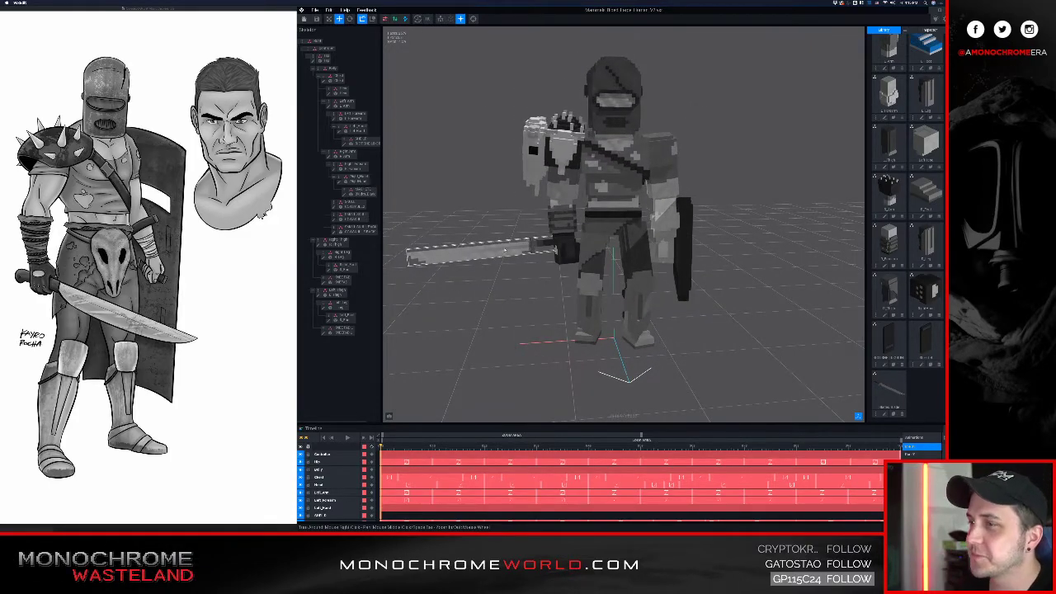
# - Select the machete attached to the character's right hand and open its model for editing
pyautogui.click(525, 248)
pyautogui.moveTo(525, 247); pyautogui.dragTo(479, 258, button='right')
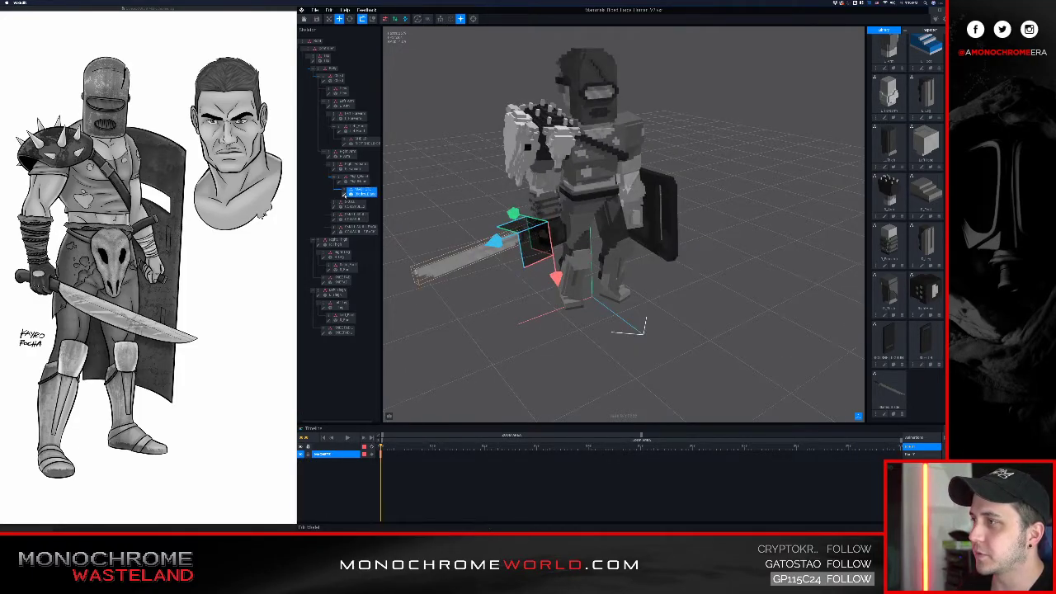
pyautogui.doubleClick(355, 193)
pyautogui.moveTo(636, 235); pyautogui.dragTo(487, 228, button='right')
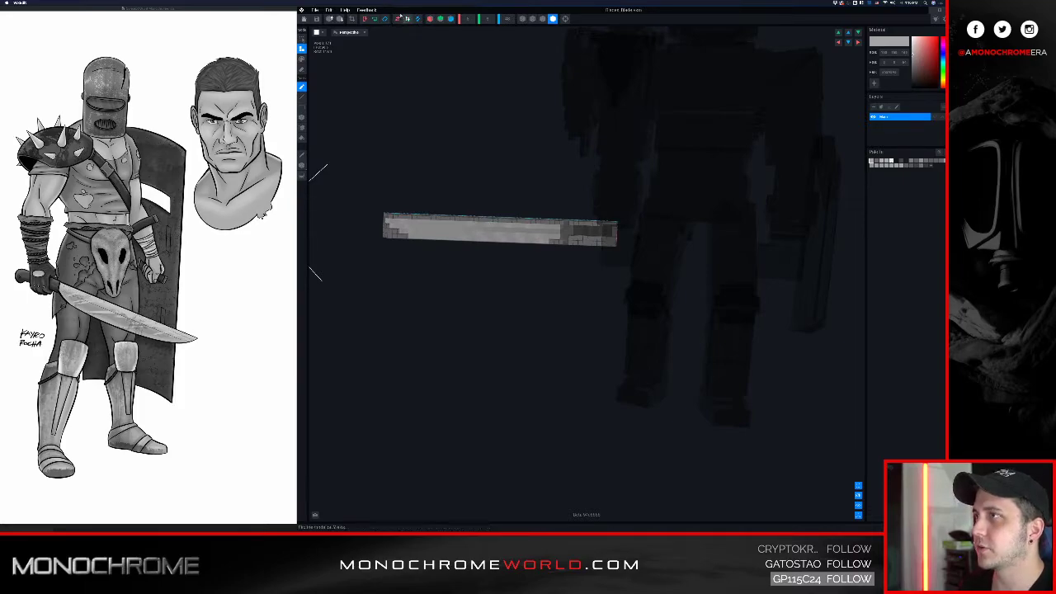
# - Rotate the machete inside its volume and crop the volume to fit the voxels
pyautogui.moveTo(528, 231); pyautogui.dragTo(568, 186, button='right')
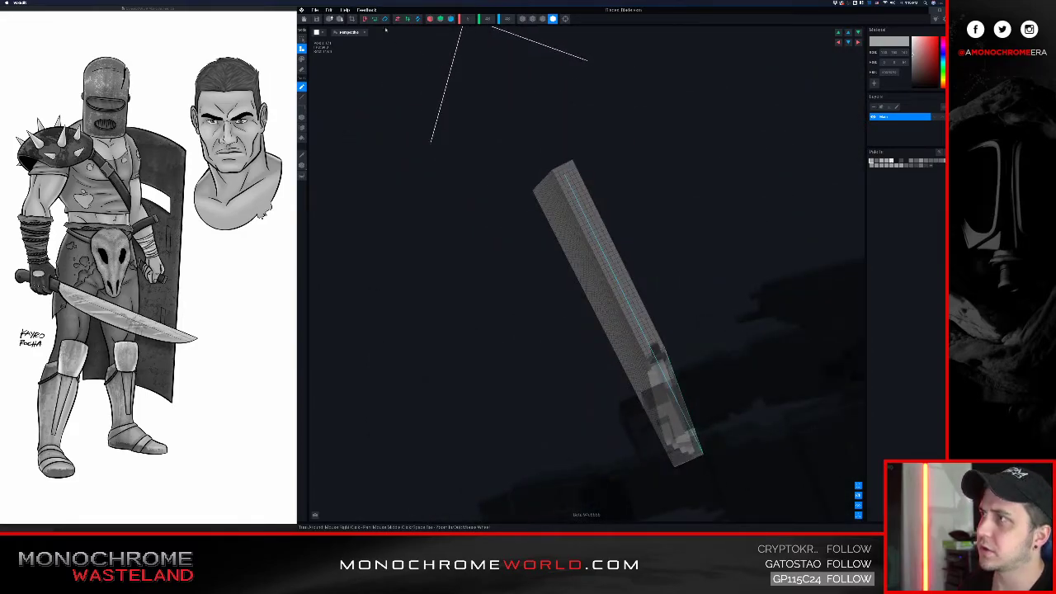
pyautogui.click(351, 18)
pyautogui.scroll(-3, 574, 193)
pyautogui.moveTo(574, 193); pyautogui.dragTo(436, 150, button='right')
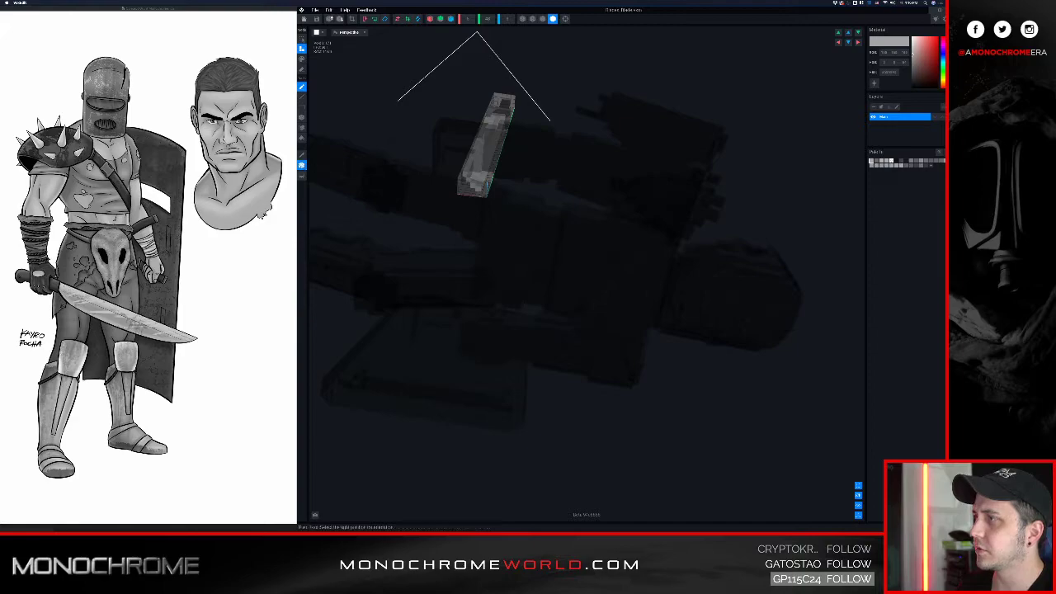
# - Move the machete's pivot point along the blue and red axes near the handle
pyautogui.click(301, 165)
pyautogui.moveTo(495, 118); pyautogui.dragTo(540, 104, button='right')
pyautogui.moveTo(539, 103); pyautogui.dragTo(540, 126)
pyautogui.moveTo(454, 195); pyautogui.dragTo(451, 196)
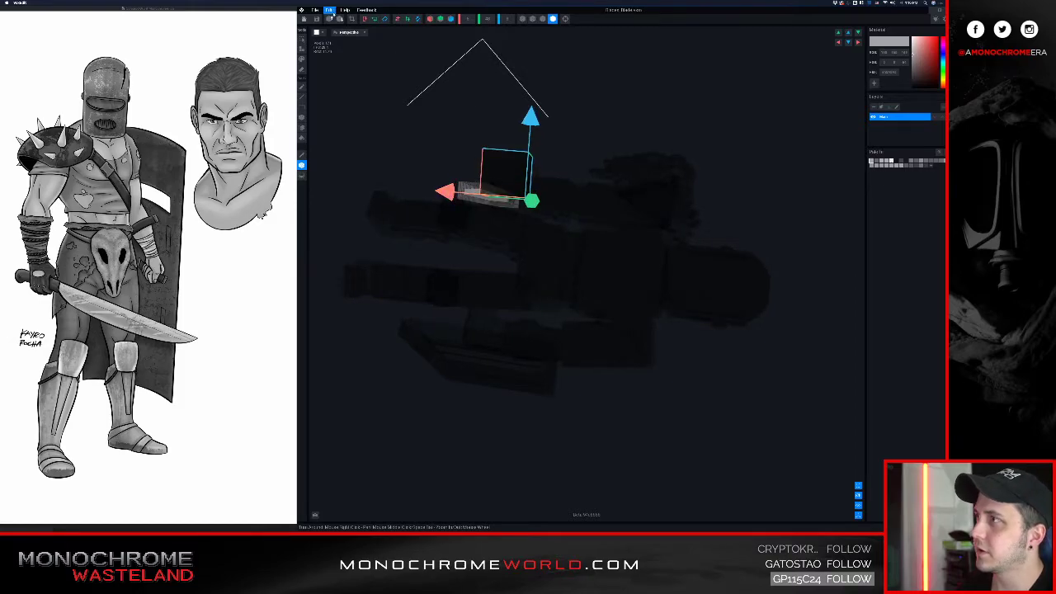
# - Save and close the machete model and check how the blade sits in the character's right hand
pyautogui.click(304, 19)
pyautogui.click(582, 160)
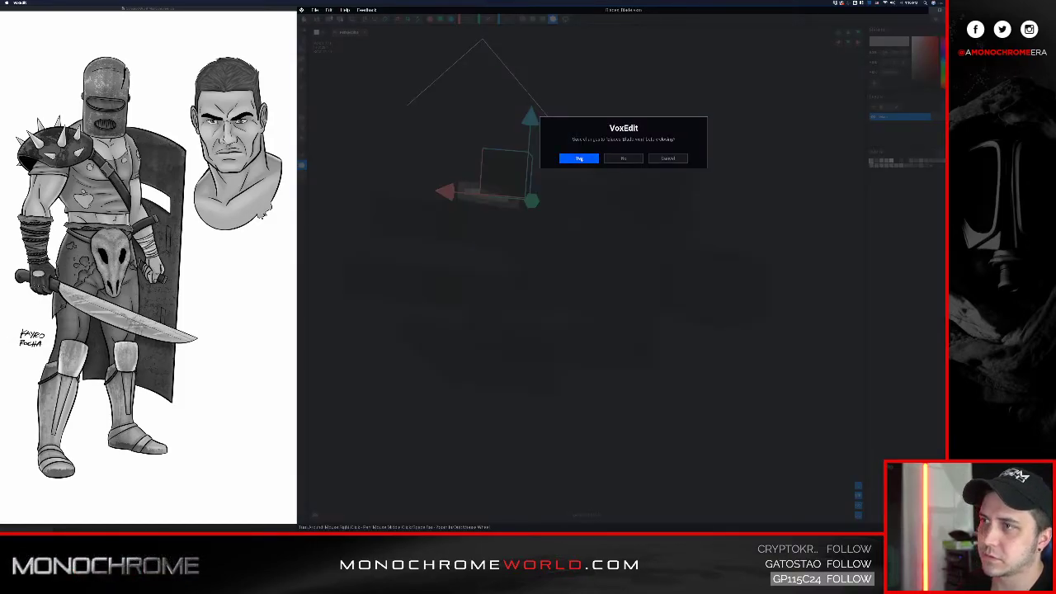
pyautogui.moveTo(602, 161); pyautogui.dragTo(587, 241, button='middle')
pyautogui.click(489, 191)
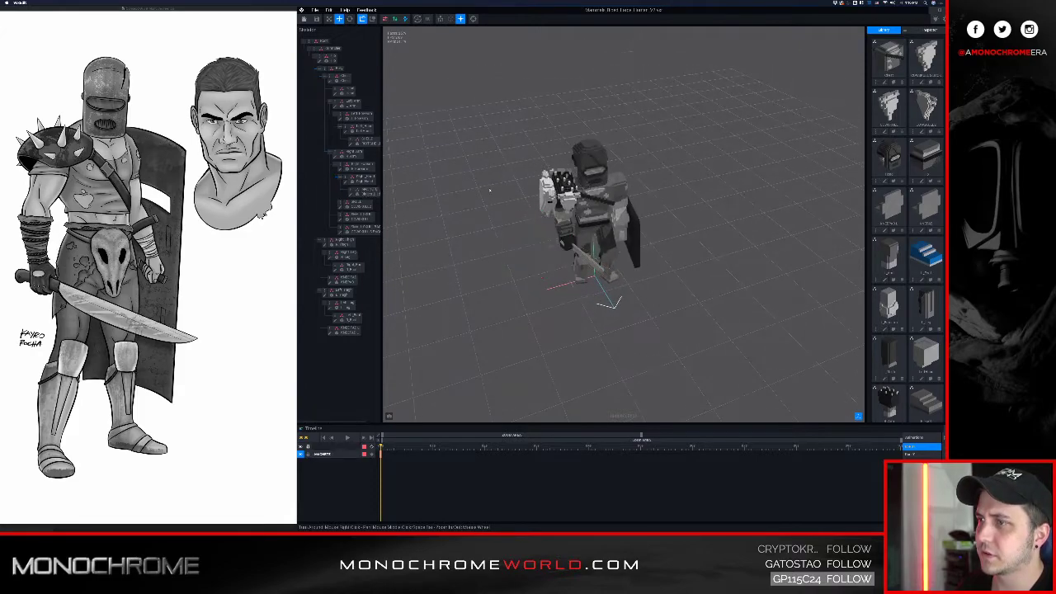
pyautogui.scroll(8, 561, 254)
pyautogui.scroll(-8, 561, 255)
pyautogui.moveTo(560, 254); pyautogui.dragTo(507, 298, button='right')
pyautogui.scroll(5, 496, 297)
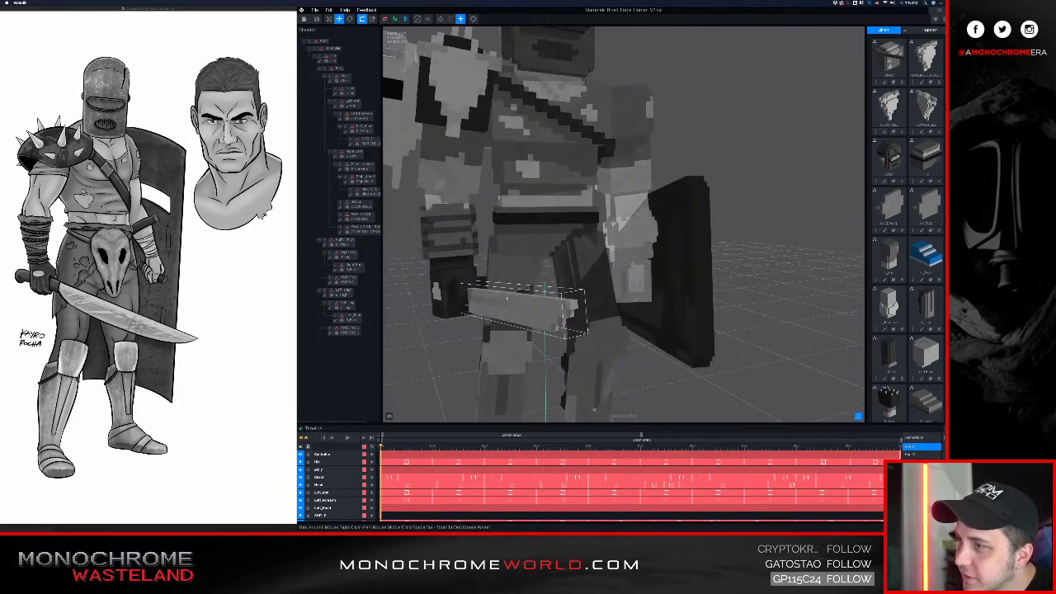
# - Reopen the hand-held machete's model for editing with its handle in clear view
pyautogui.click(485, 302)
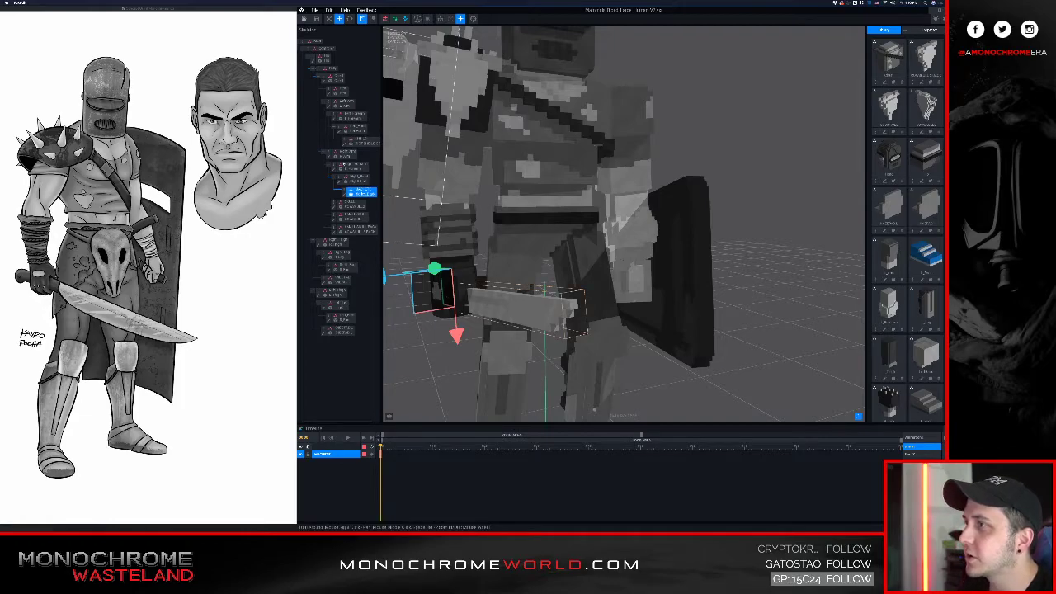
pyautogui.click(345, 194)
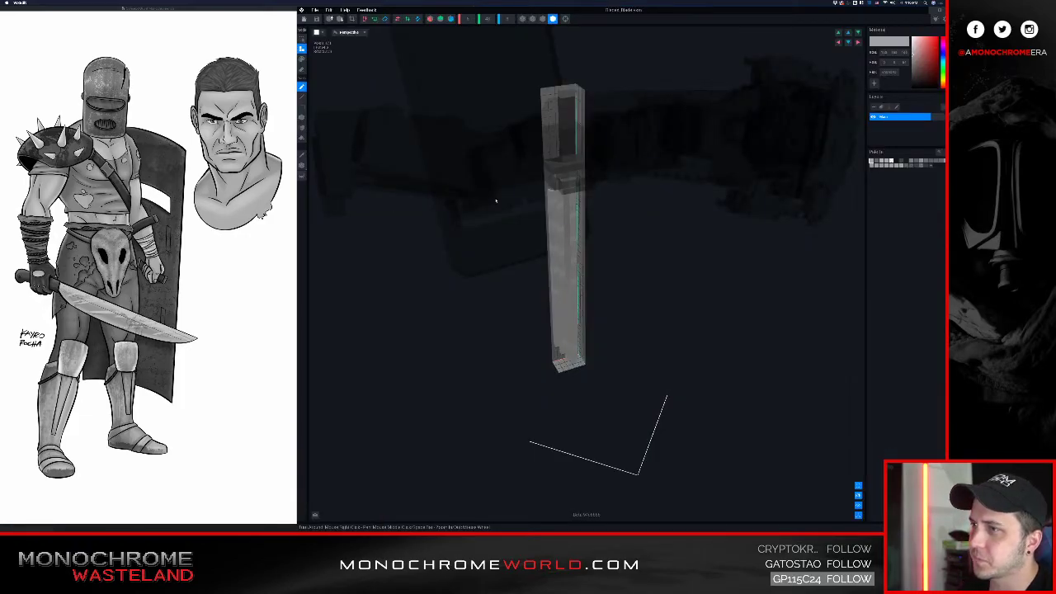
pyautogui.moveTo(548, 182); pyautogui.dragTo(576, 174, button='right')
pyautogui.scroll(3, 577, 171)
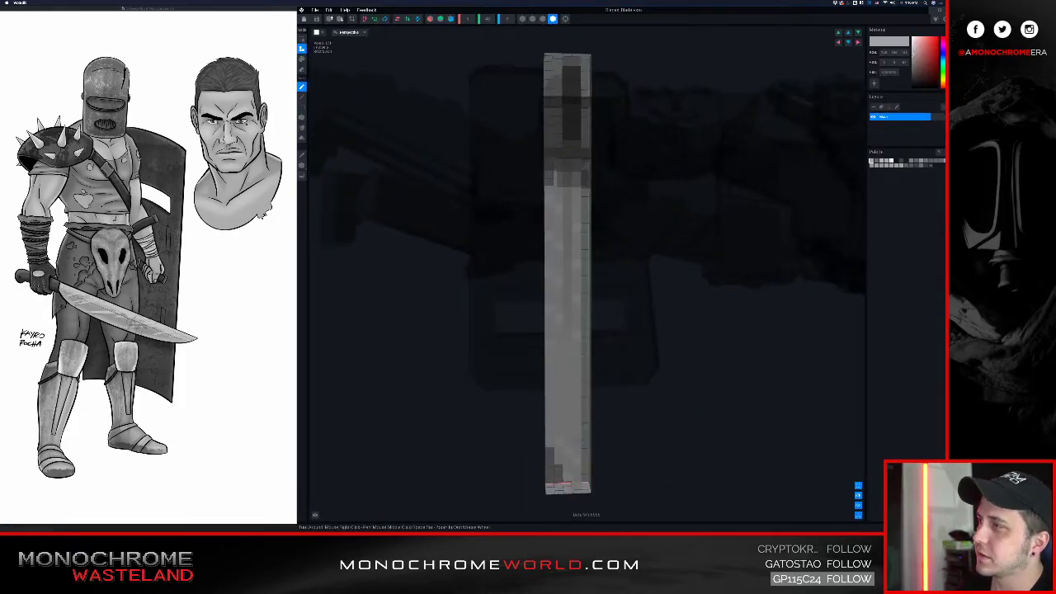
# - Adjust the machete's pivot point along the handle's length and across its width to improve the hand grip
pyautogui.click(301, 165)
pyautogui.moveTo(615, 57); pyautogui.dragTo(618, 16)
pyautogui.moveTo(530, 91); pyautogui.dragTo(523, 96)
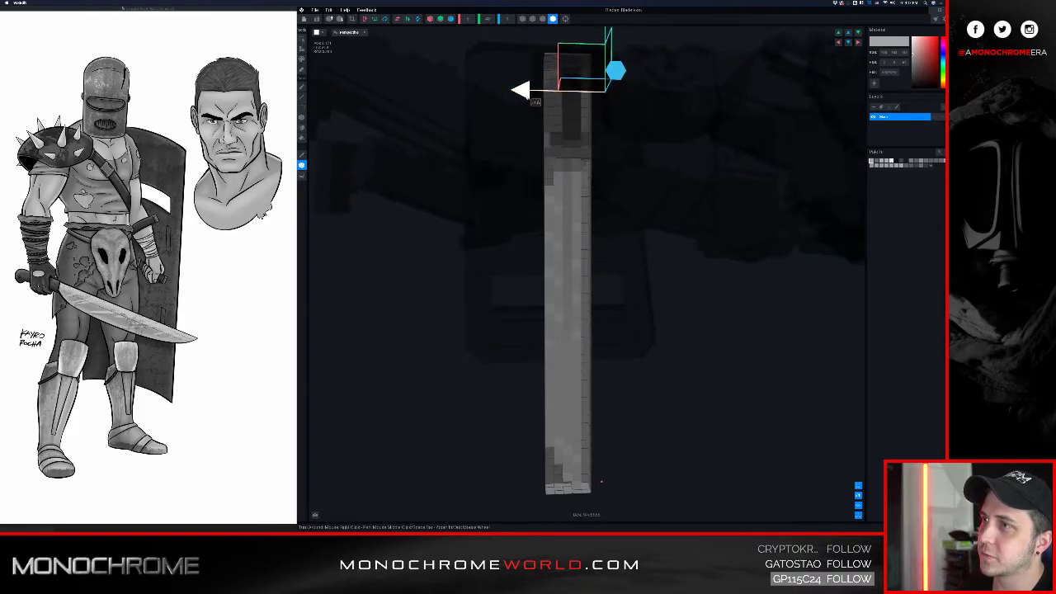
pyautogui.moveTo(637, 70); pyautogui.dragTo(615, 148, button='middle')
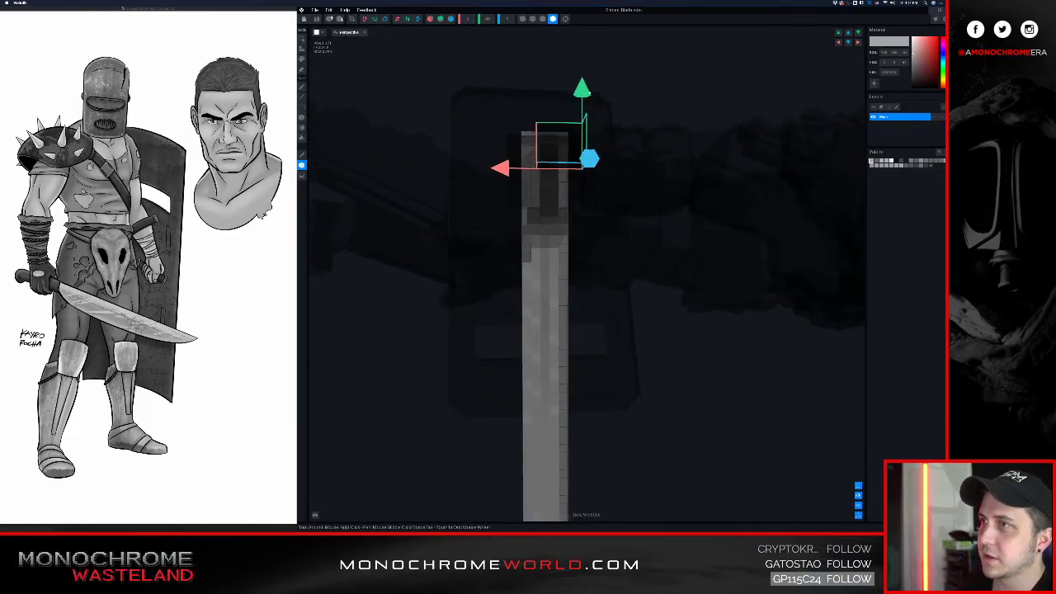
pyautogui.moveTo(585, 93); pyautogui.dragTo(586, 95)
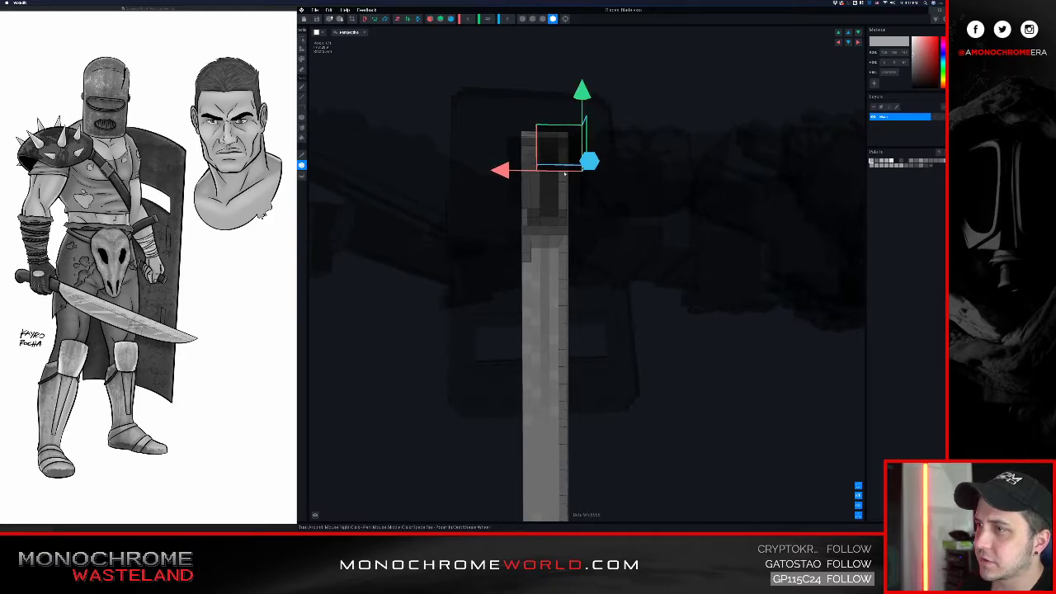
pyautogui.moveTo(564, 175); pyautogui.dragTo(567, 136, button='right')
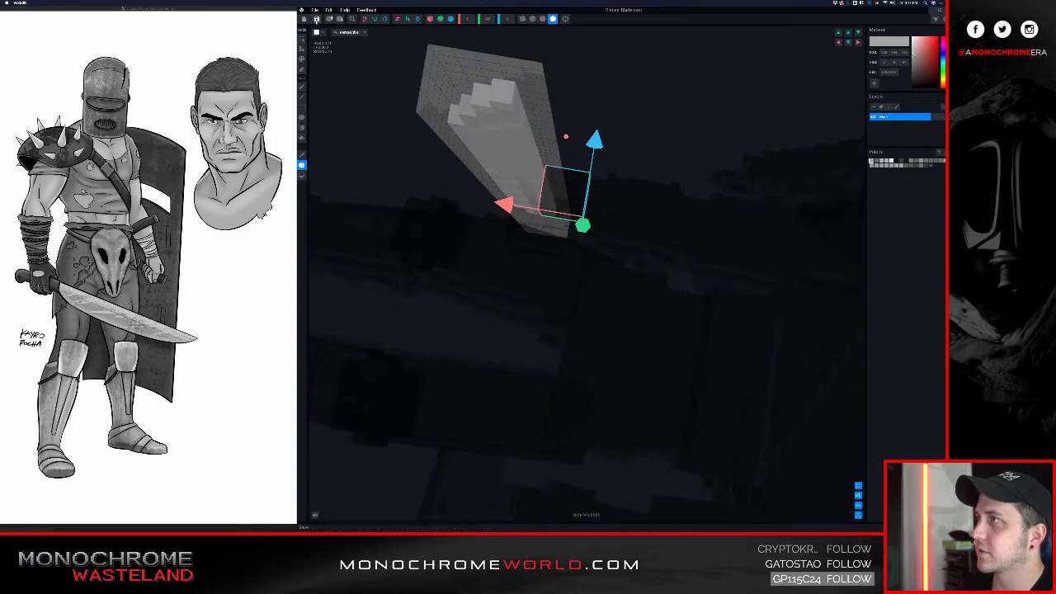
# - Save and close the machete model and inspect up close how its handle fits the character's right hand
pyautogui.click(304, 19)
pyautogui.click(580, 158)
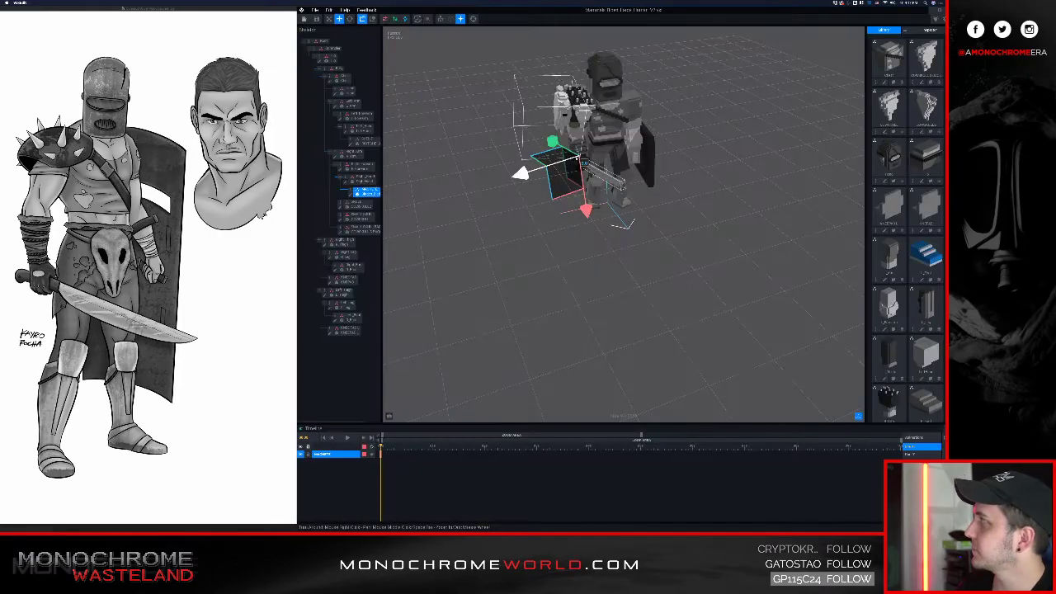
pyautogui.moveTo(484, 257); pyautogui.dragTo(473, 218, button='right')
pyautogui.click(473, 217)
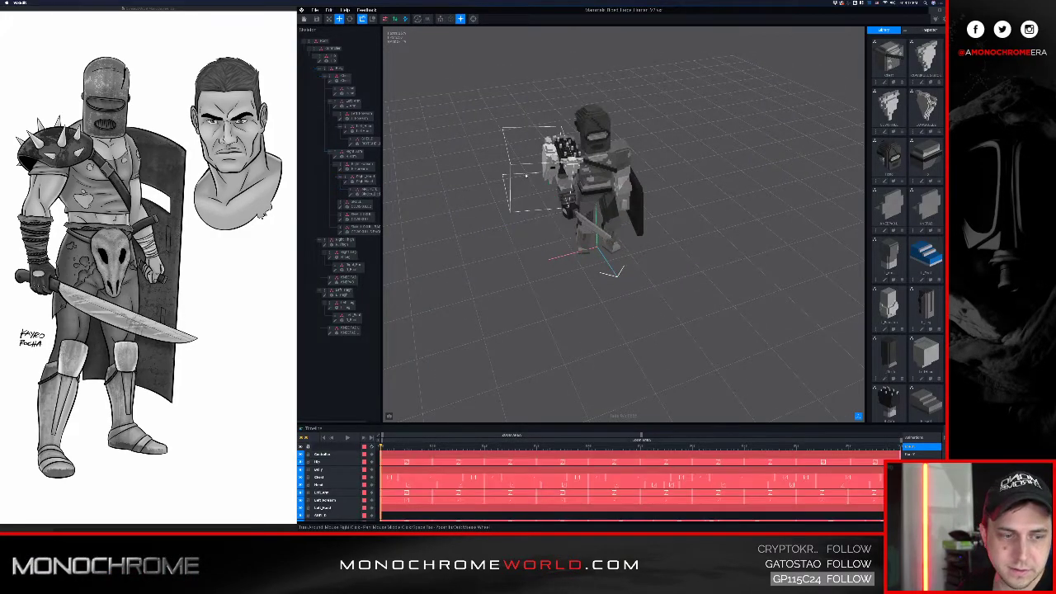
pyautogui.scroll(5, 545, 121)
pyautogui.moveTo(518, 157); pyautogui.dragTo(529, 112, button='right')
pyautogui.scroll(4, 457, 139)
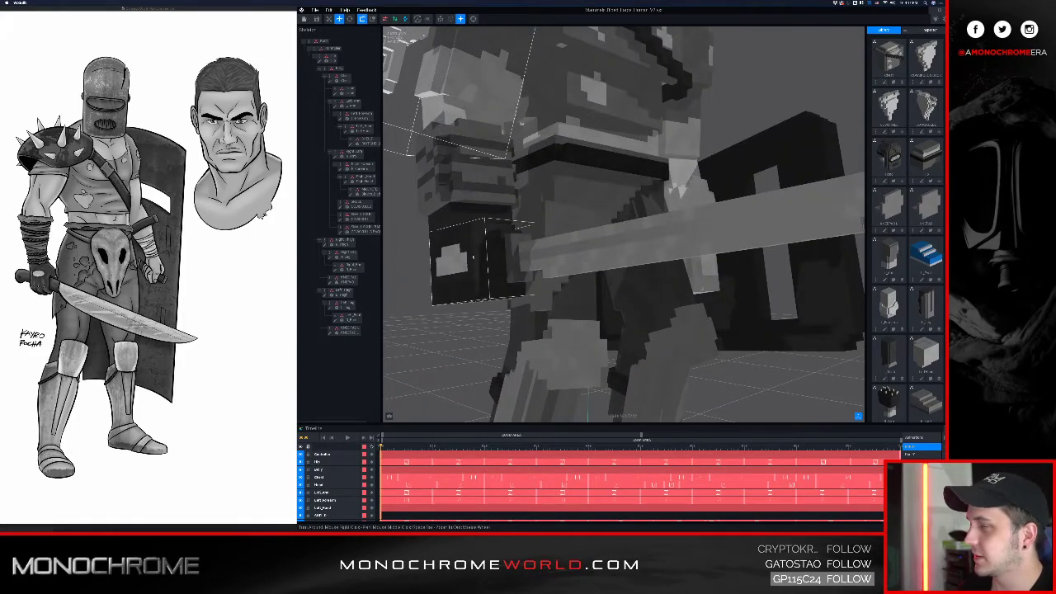
pyautogui.moveTo(517, 225); pyautogui.dragTo(498, 272, button='right')
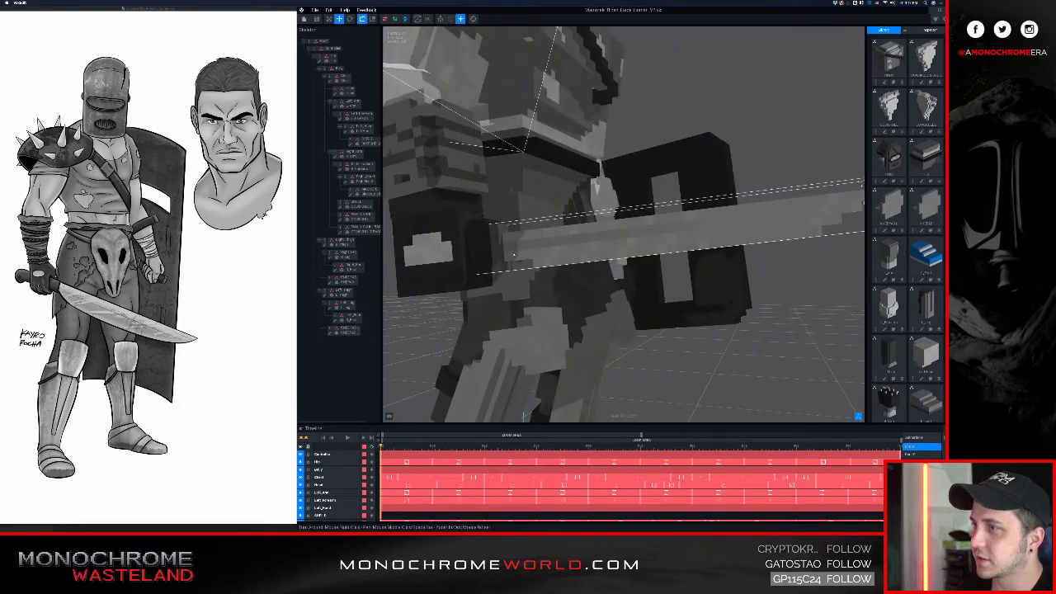
# - Reopen the machete's model, adjust its pivot point at the handle, and save and close it
pyautogui.click(419, 239)
pyautogui.click(345, 195)
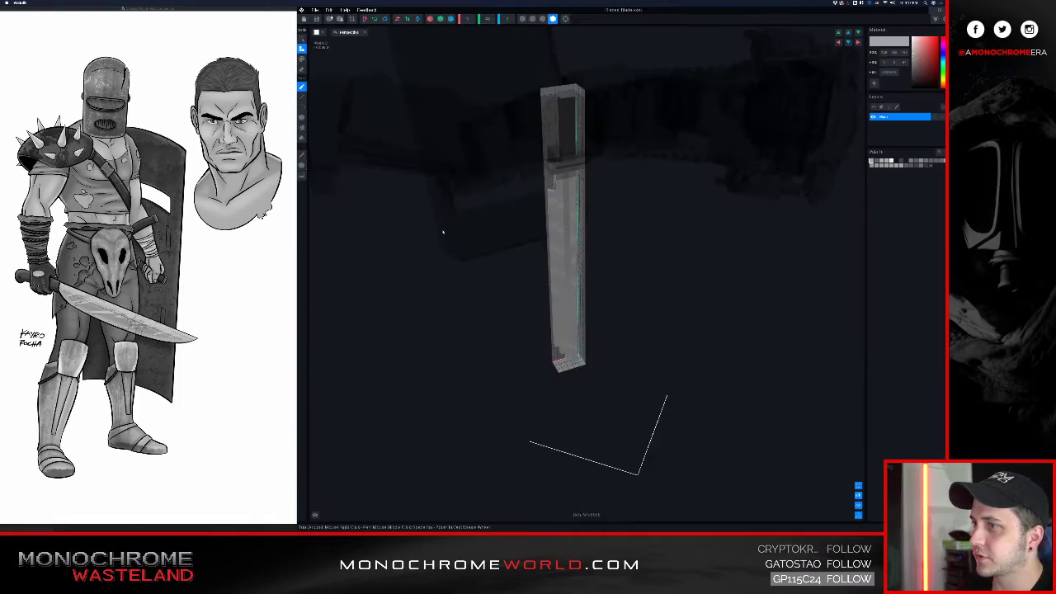
pyautogui.click(301, 165)
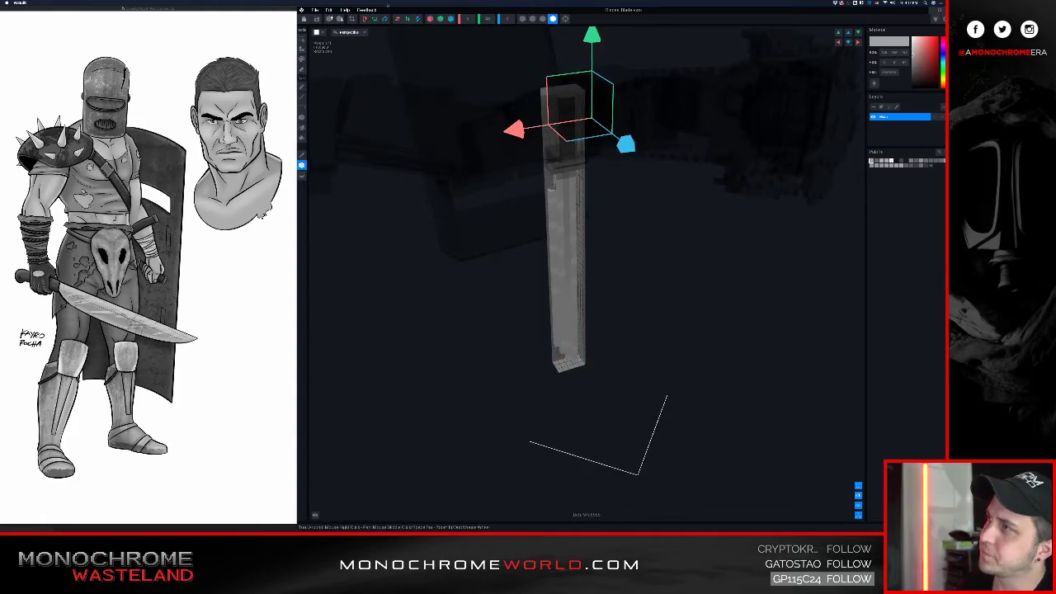
pyautogui.click(305, 19)
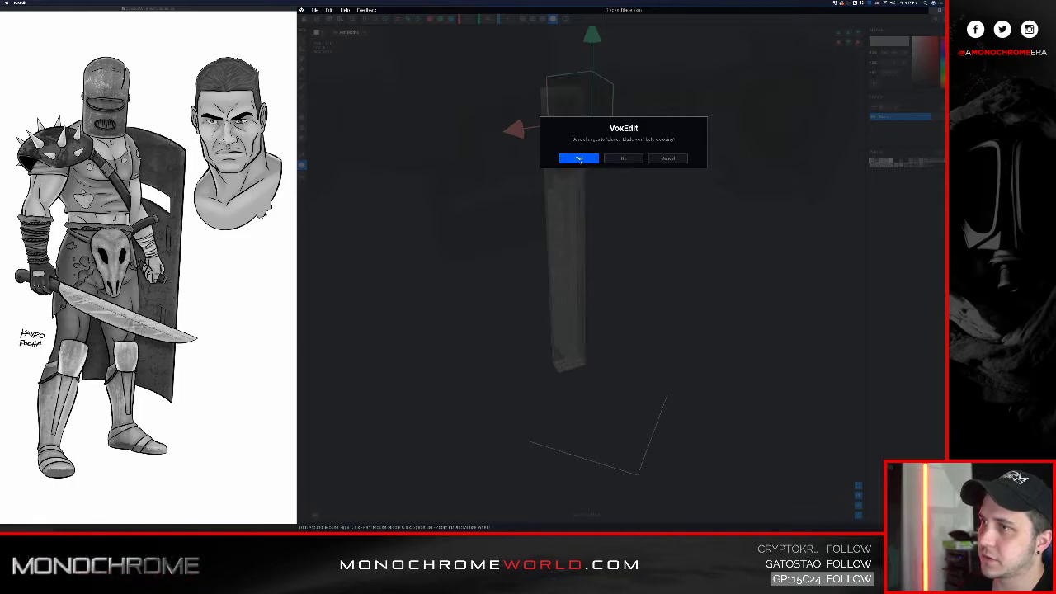
pyautogui.click(580, 159)
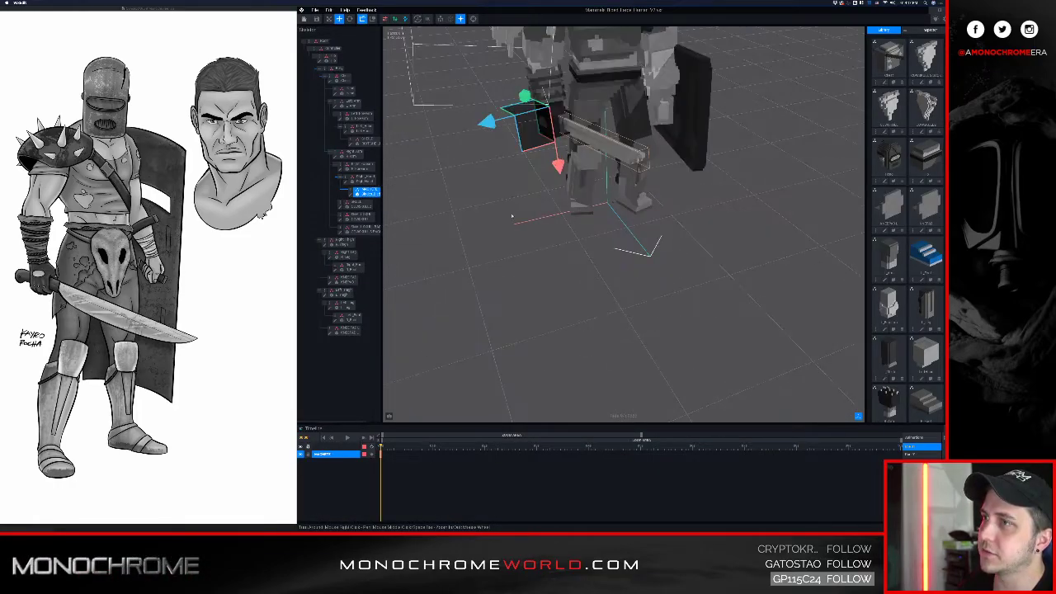
# - Examine the machete's grip and handle length in the character's right hand from several angles
pyautogui.moveTo(555, 181); pyautogui.dragTo(570, 179, button='right')
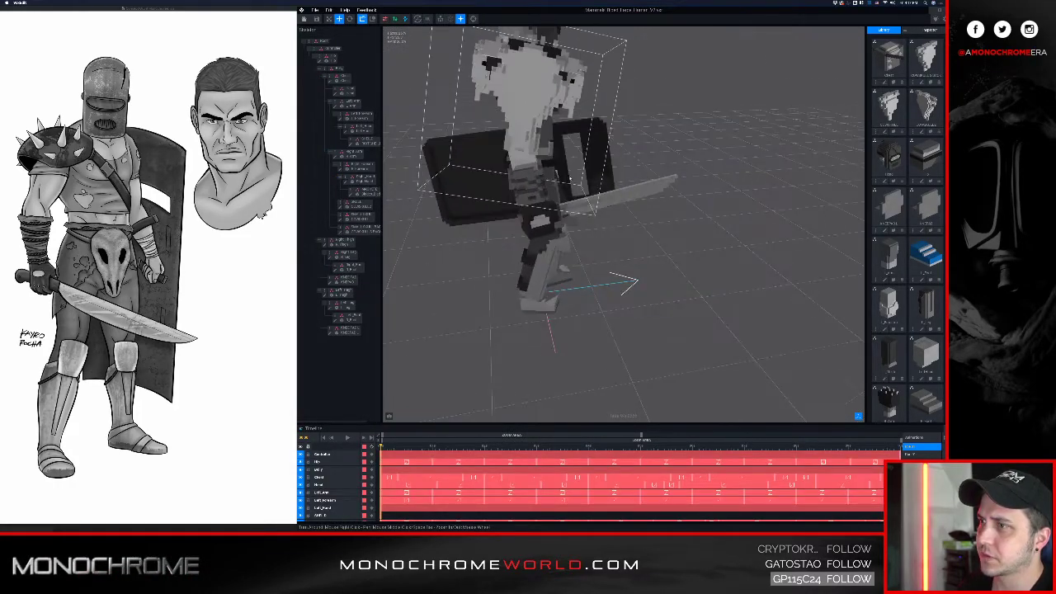
pyautogui.scroll(6, 482, 261)
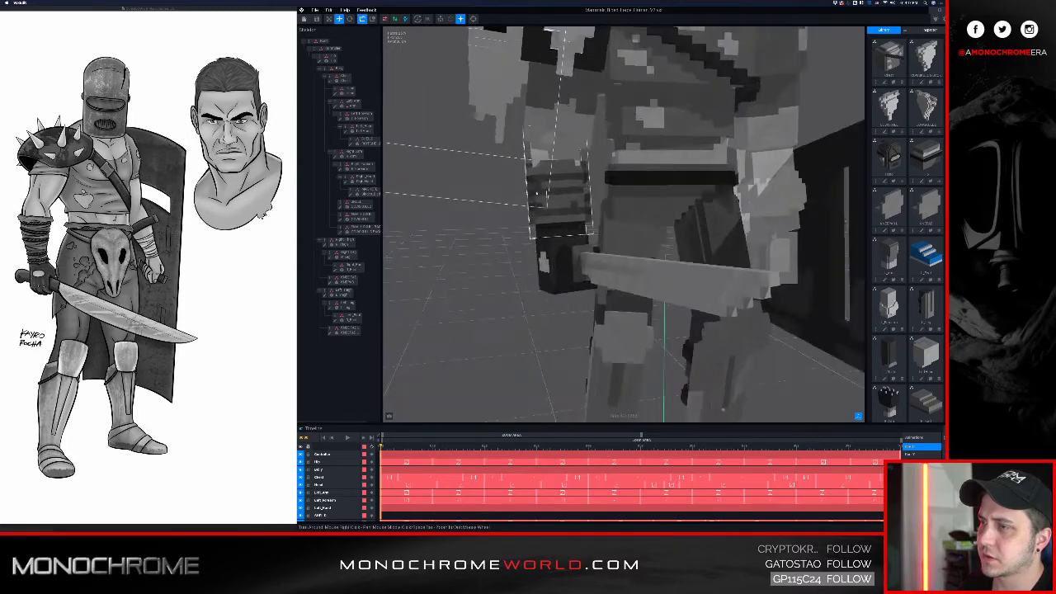
pyautogui.moveTo(567, 257); pyautogui.dragTo(537, 267, button='right')
pyautogui.scroll(-5, 571, 283)
pyautogui.scroll(2, 548, 285)
pyautogui.scroll(-6, 532, 289)
pyautogui.scroll(5, 527, 293)
pyautogui.scroll(5, 547, 256)
pyautogui.scroll(-4, 557, 269)
# - Reopen the hand-held machete's model and increase its volume height to make room beyond the handle's end
pyautogui.click(535, 268)
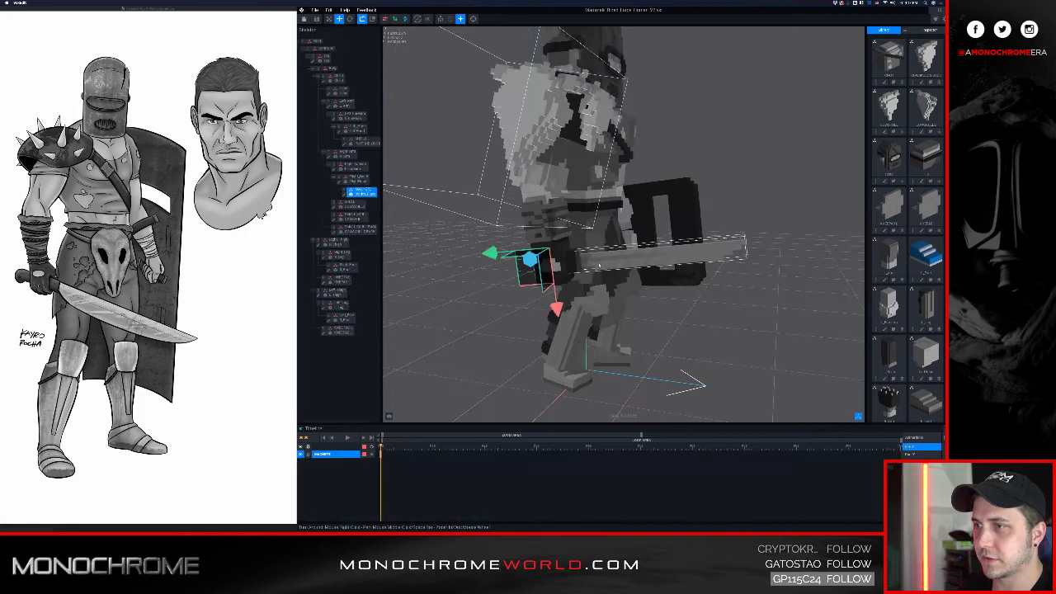
pyautogui.doubleClick(348, 193)
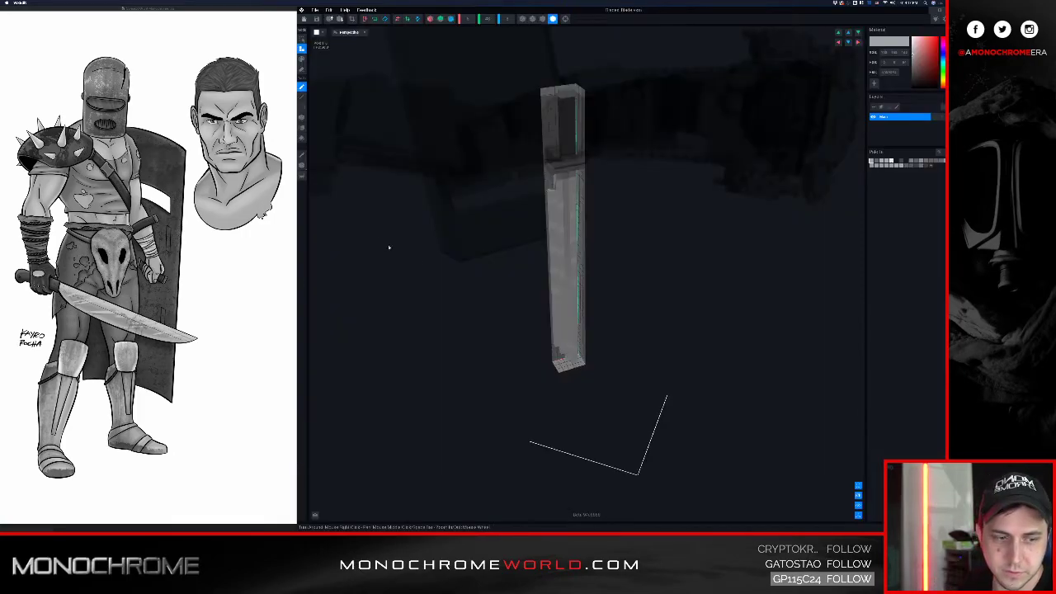
pyautogui.moveTo(455, 223); pyautogui.dragTo(578, 202, button='right')
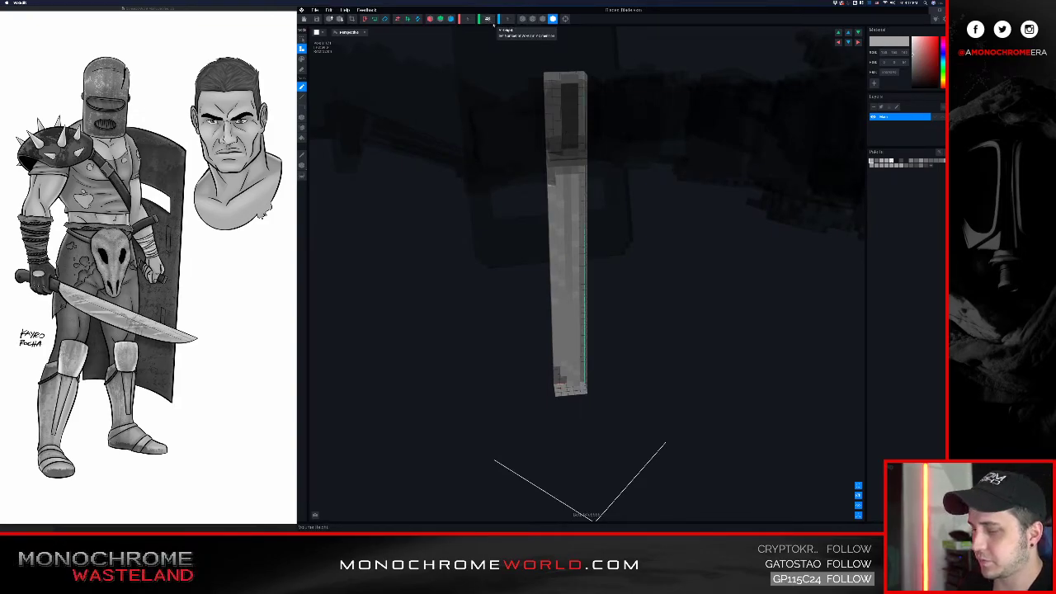
pyautogui.press('Return')
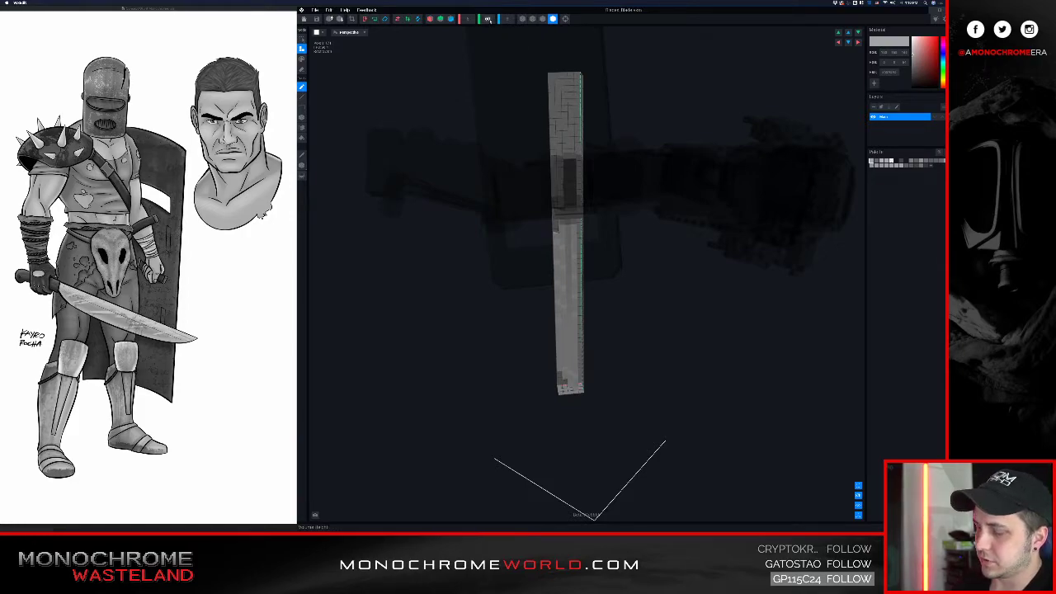
pyautogui.click(488, 18)
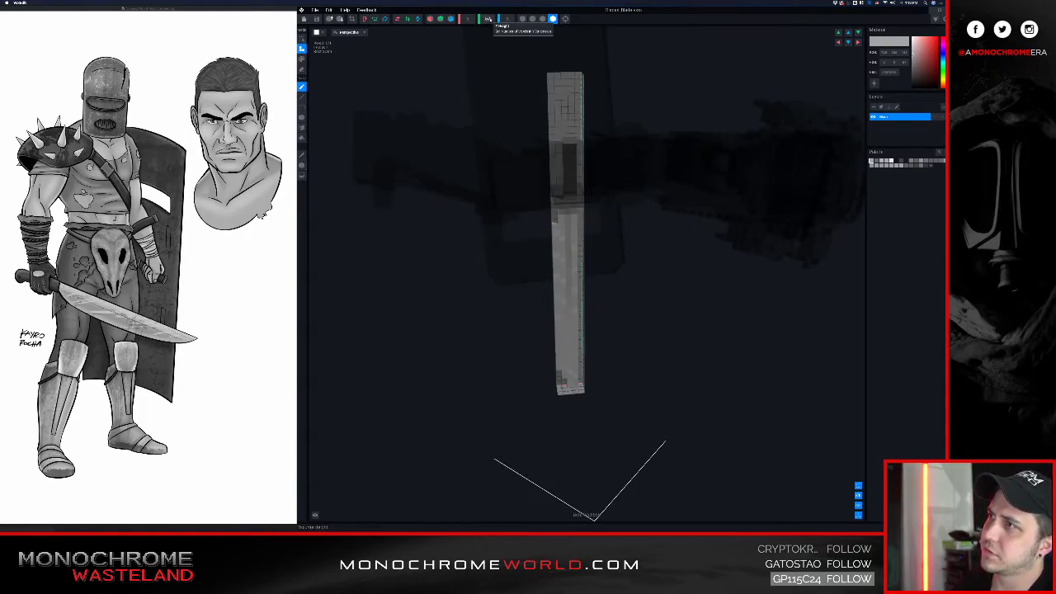
pyautogui.click(488, 18)
pyautogui.click(488, 19)
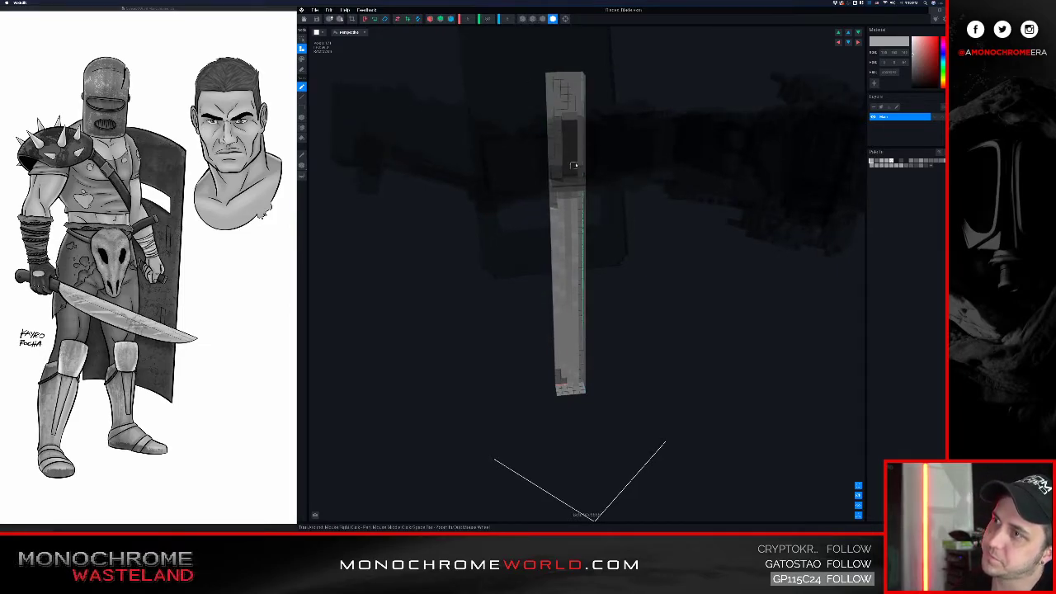
# - Set up voxel adding at the handle's end using the dark grey sampled from the existing handle
pyautogui.moveTo(575, 166); pyautogui.dragTo(575, 162, button='right')
pyautogui.moveTo(581, 248); pyautogui.dragTo(554, 180, button='right')
pyautogui.press('i')
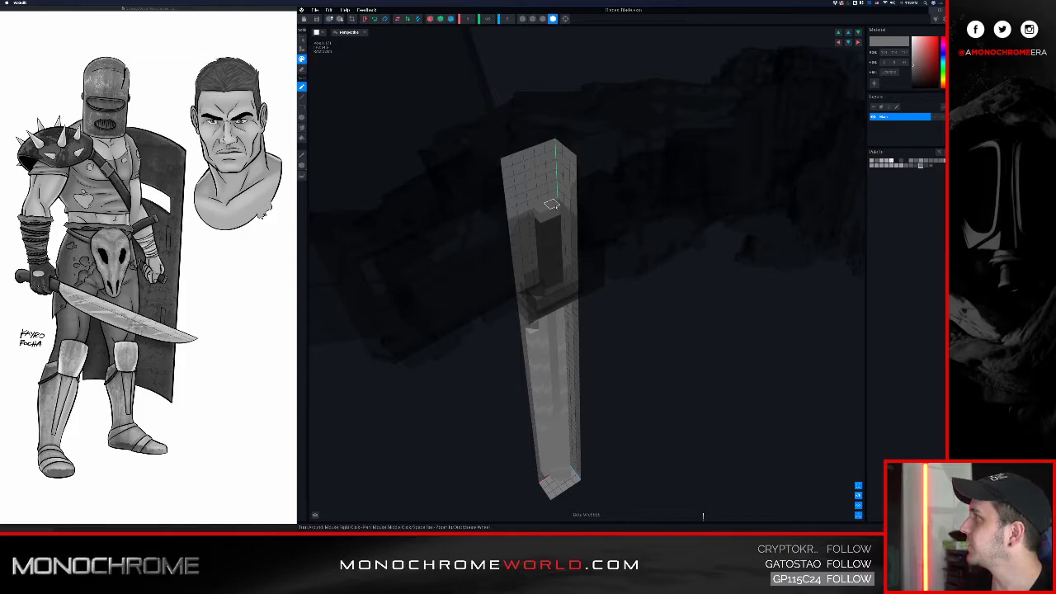
pyautogui.moveTo(557, 206)
pyautogui.mouseDown(button='right')
pyautogui.moveTo(566, 82)
pyautogui.moveTo(556, 196)
pyautogui.mouseUp(button='right')
pyautogui.scroll(5, 555, 210)
pyautogui.press('a')
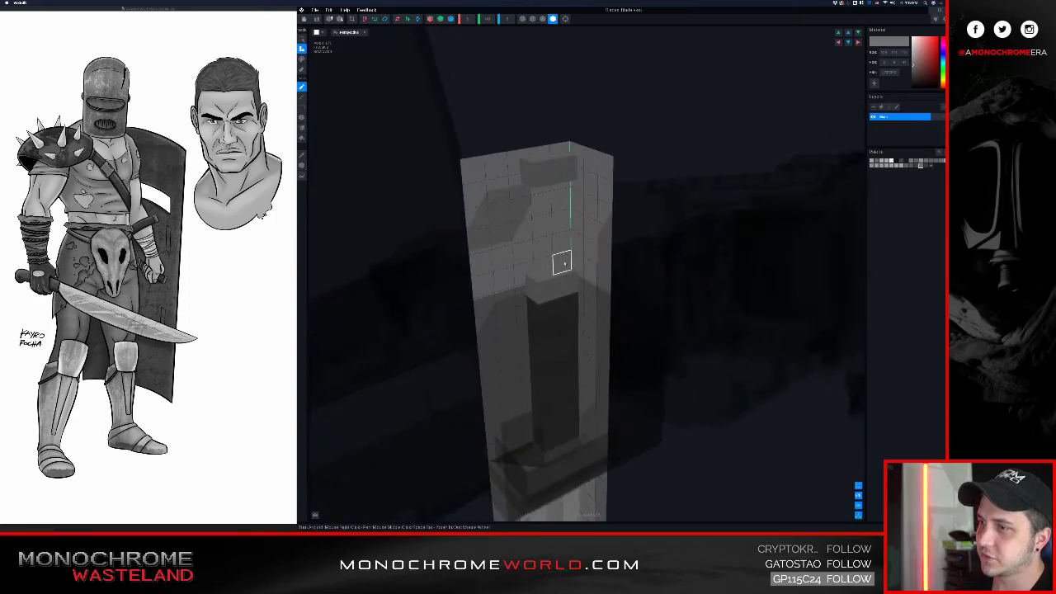
pyautogui.keyDown('ctrl'); pyautogui.click(563, 312); pyautogui.keyUp('ctrl')
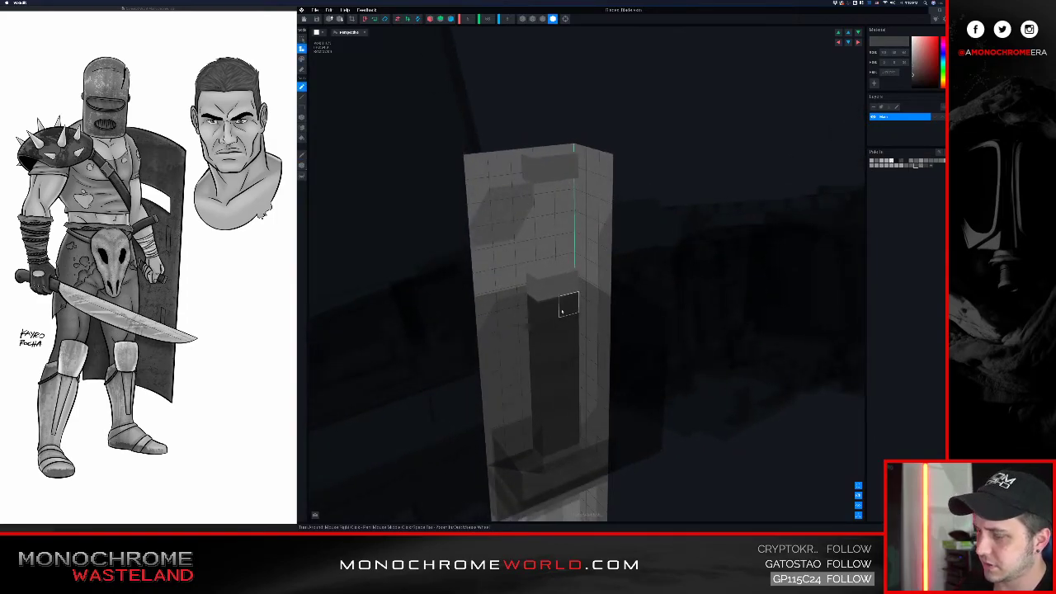
# - Build a handle extension of dark voxels from the volume's far end toward the handle, alternating sampled grey shades
pyautogui.moveTo(551, 260); pyautogui.dragTo(540, 238, button='right')
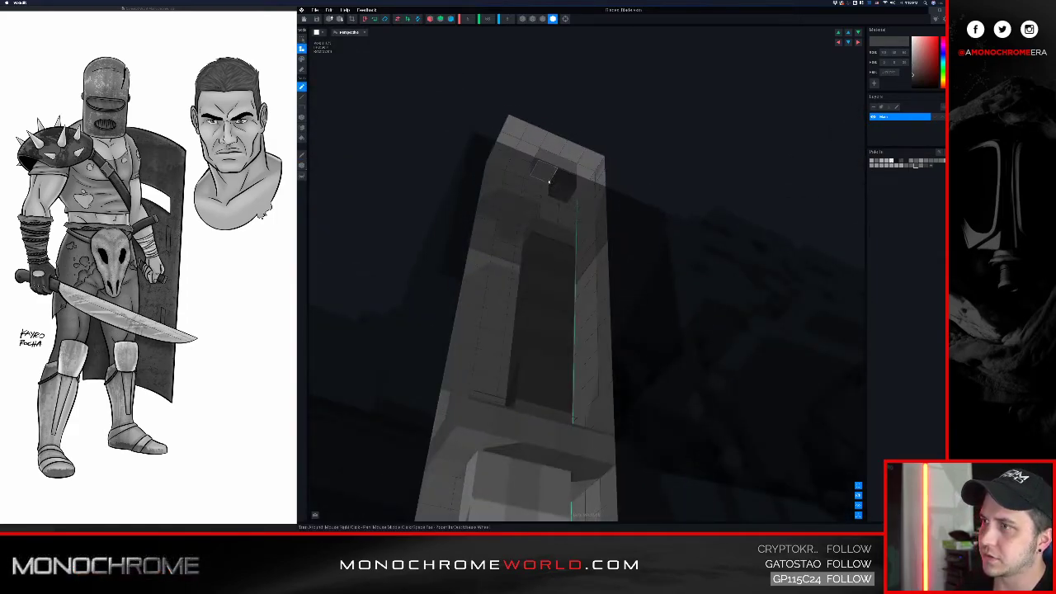
pyautogui.keyDown('ctrl'); pyautogui.click(557, 273); pyautogui.keyUp('ctrl')
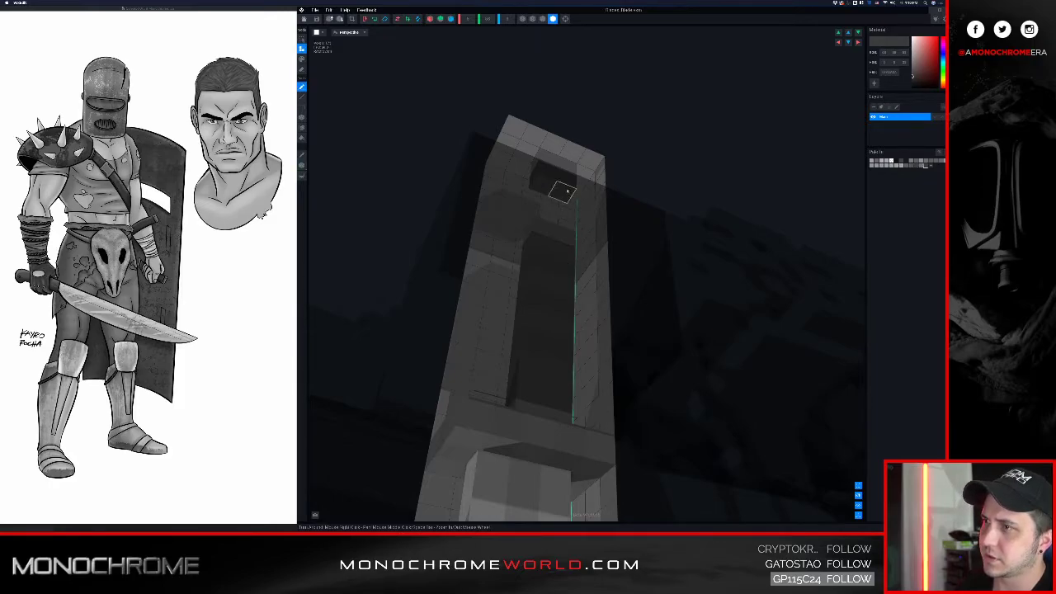
pyautogui.moveTo(547, 193); pyautogui.dragTo(553, 258, button='right')
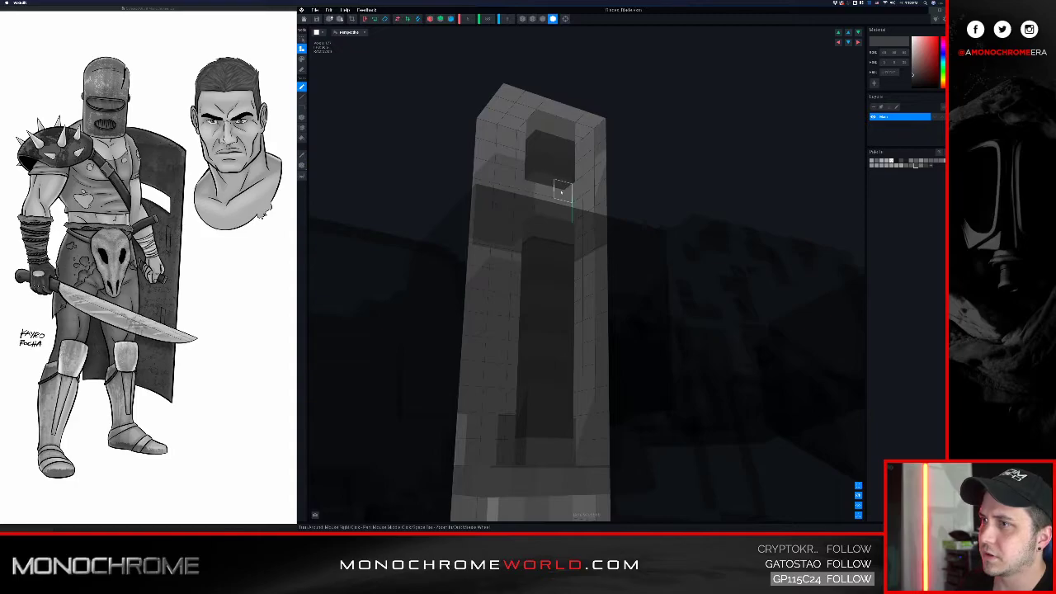
pyautogui.keyDown('ctrl'); pyautogui.click(545, 185); pyautogui.keyUp('ctrl')
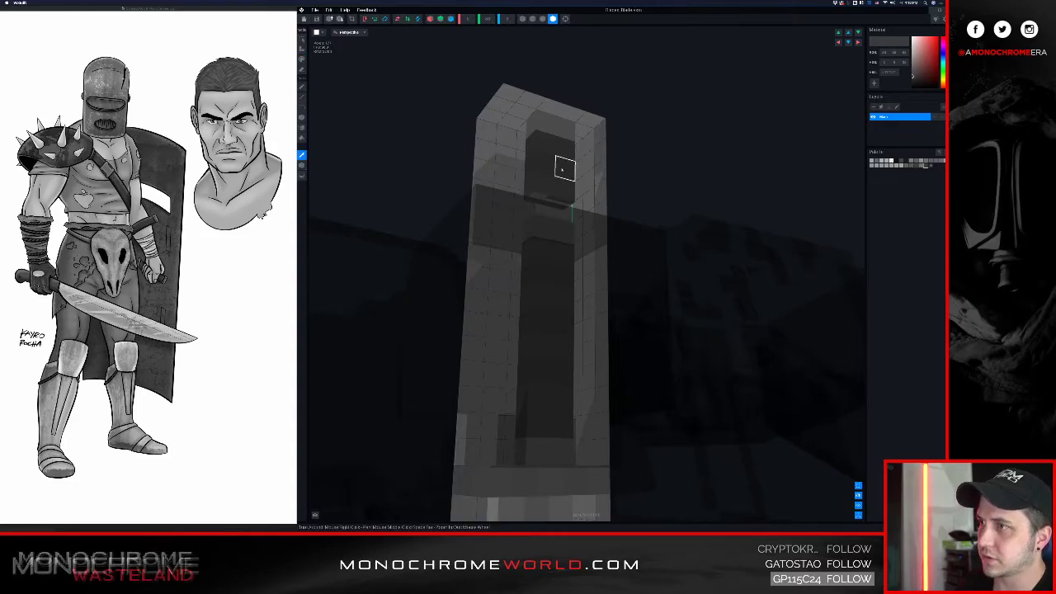
pyautogui.keyDown('ctrl'); pyautogui.click(548, 202); pyautogui.keyUp('ctrl')
# - Fill the remaining gap between the extension and the original handle with dark voxels
pyautogui.moveTo(571, 182); pyautogui.dragTo(571, 185, button='right')
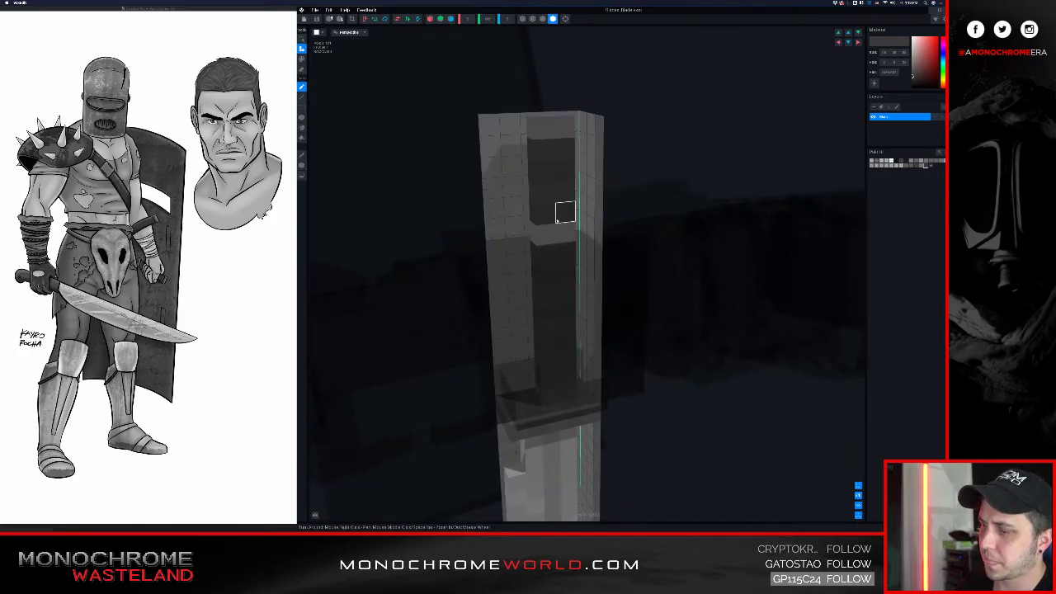
pyautogui.press('b')
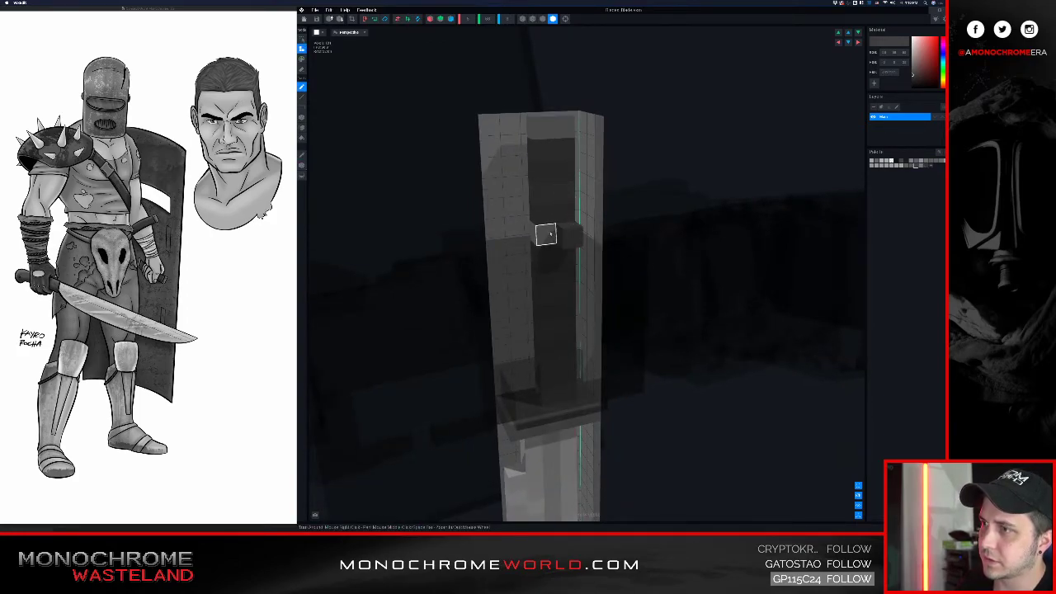
pyautogui.press('ctrl')
pyautogui.moveTo(533, 265); pyautogui.dragTo(525, 233, button='right')
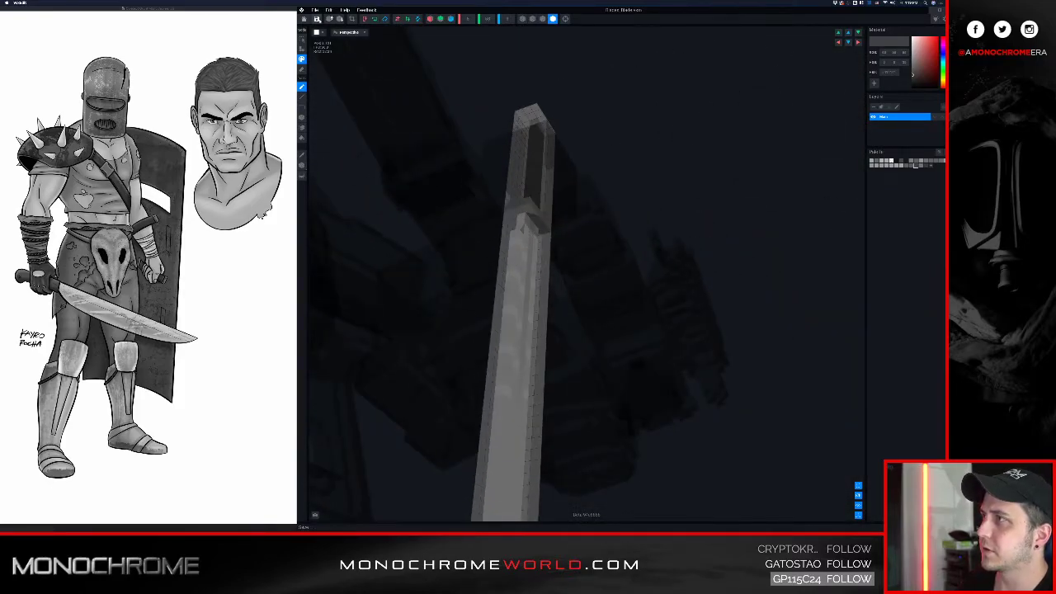
# - Save and close the machete model and check how the longer handle sits in the character's right hand
pyautogui.click(310, 19)
pyautogui.click(576, 157)
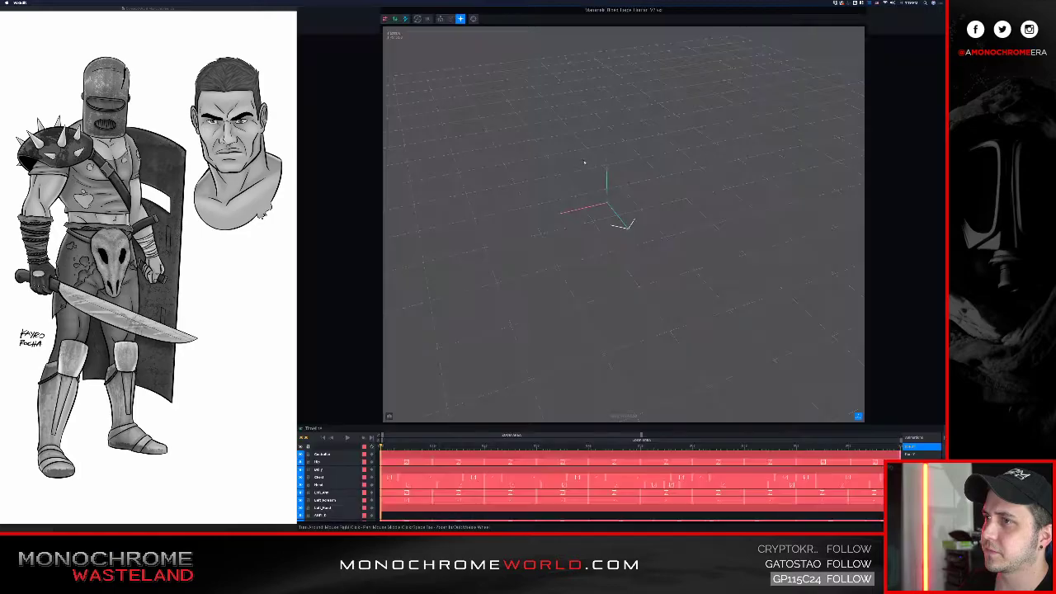
pyautogui.moveTo(578, 158); pyautogui.dragTo(590, 167, button='middle')
pyautogui.moveTo(589, 168); pyautogui.dragTo(644, 157, button='right')
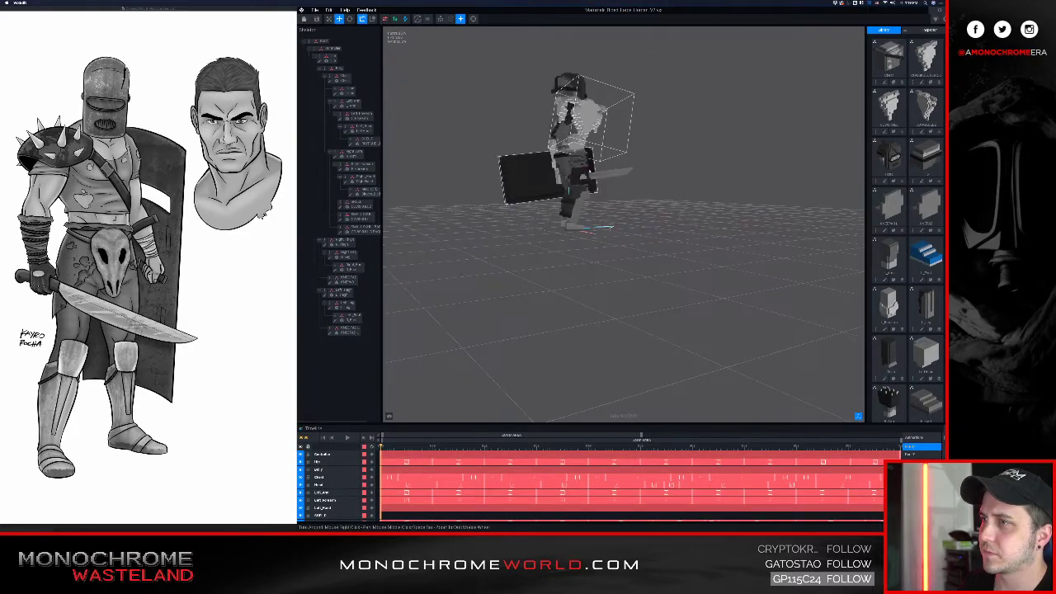
pyautogui.scroll(5, 554, 203)
pyautogui.moveTo(554, 202); pyautogui.dragTo(651, 234, button='right')
pyautogui.scroll(5, 556, 216)
# - Reopen the hand-held machete's model and sample the dark grey at the end of its handle
pyautogui.click(347, 192)
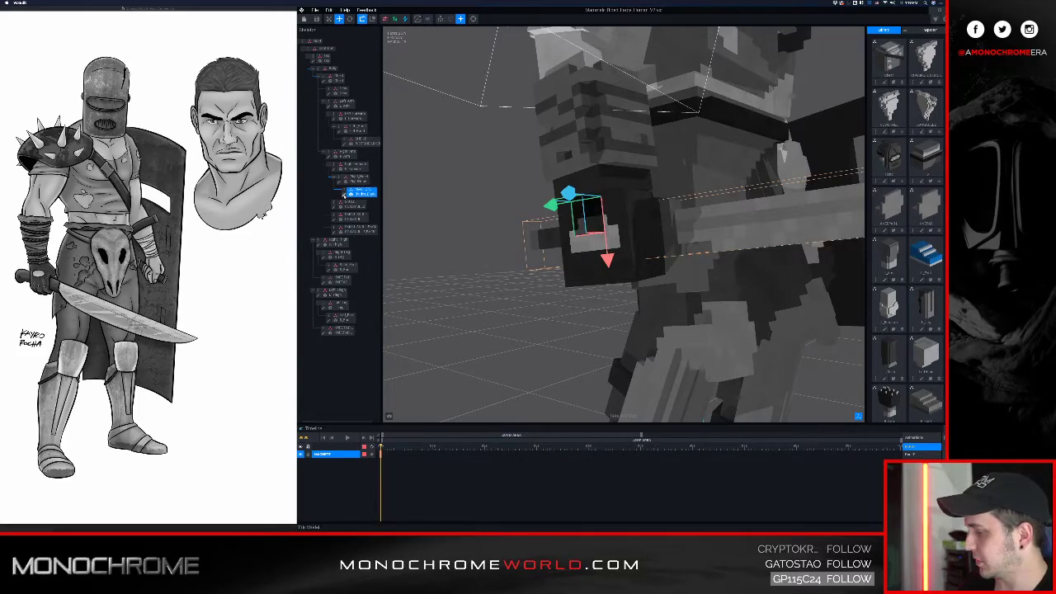
pyautogui.hotkey('ctrl', 'Tab')
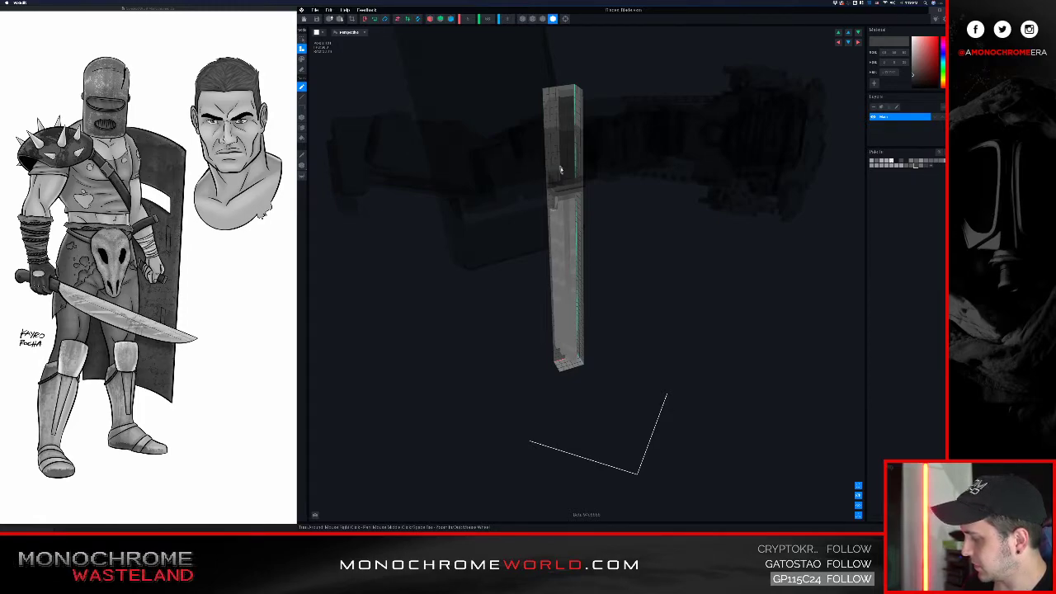
pyautogui.moveTo(572, 157); pyautogui.dragTo(530, 180, button='right')
pyautogui.scroll(3, 532, 181)
pyautogui.scroll(2, 533, 184)
pyautogui.press('b')
pyautogui.press('c')
pyautogui.moveTo(509, 75); pyautogui.dragTo(511, 75, button='right')
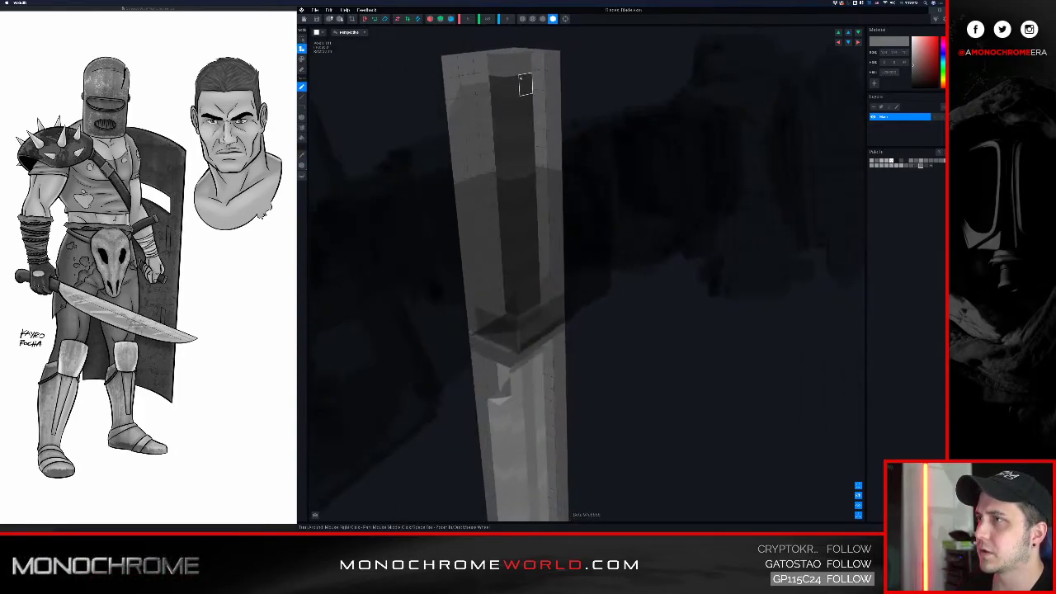
pyautogui.click(512, 87)
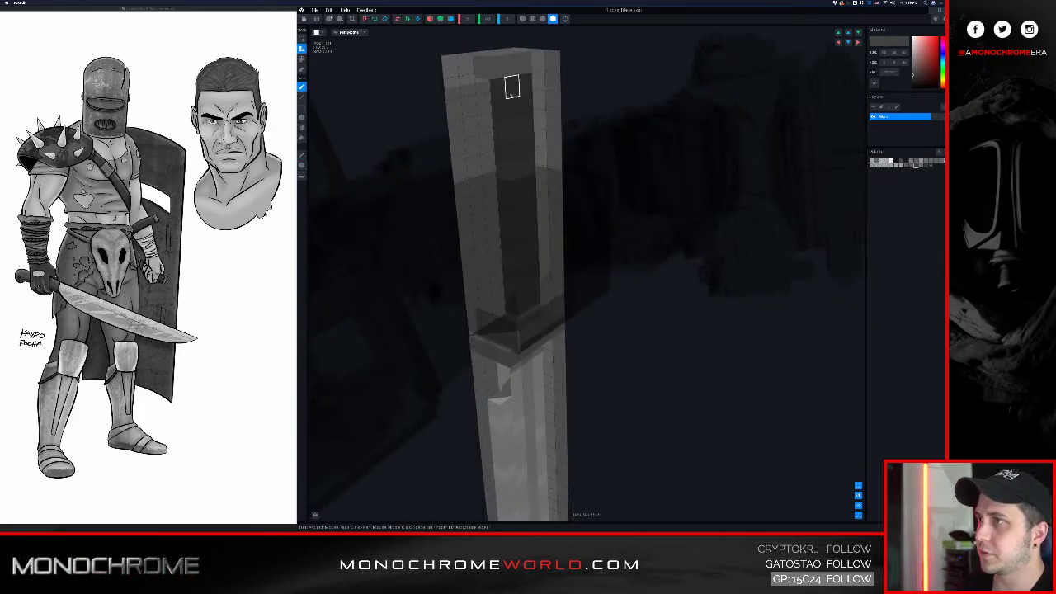
# - Thicken the machete handle with another layer of dark voxels along its length, filling the gaps between the alternating grey bands
pyautogui.moveTo(499, 108); pyautogui.dragTo(500, 131)
pyautogui.moveTo(502, 168); pyautogui.dragTo(510, 299)
pyautogui.moveTo(503, 295)
pyautogui.mouseDown(button='right')
pyautogui.moveTo(521, 243)
pyautogui.moveTo(514, 179)
pyautogui.moveTo(496, 183)
pyautogui.moveTo(523, 189)
pyautogui.mouseUp(button='right')
pyautogui.scroll(2, 512, 206)
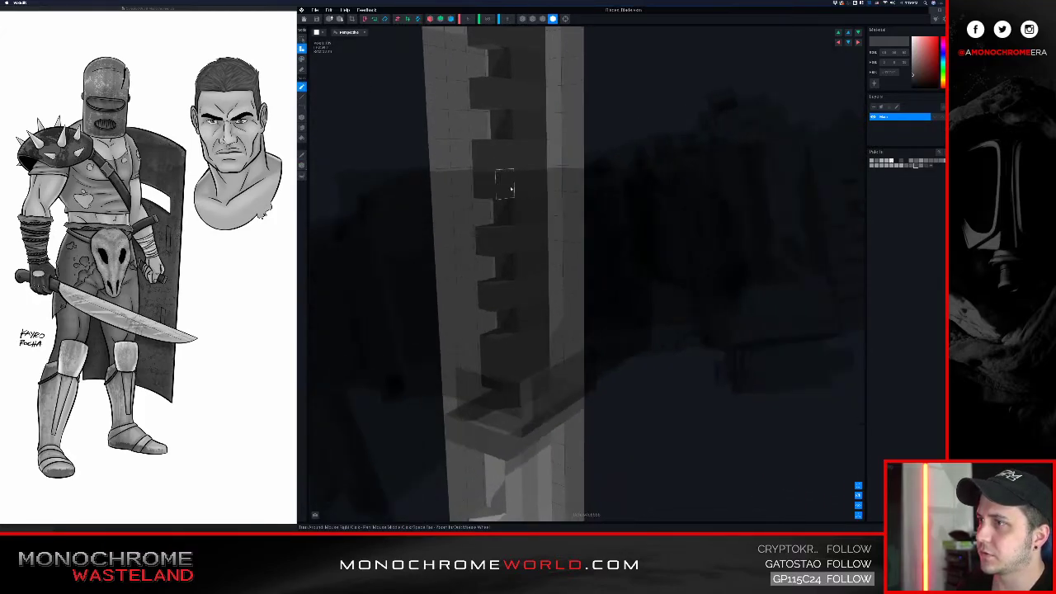
pyautogui.moveTo(504, 134); pyautogui.dragTo(501, 74)
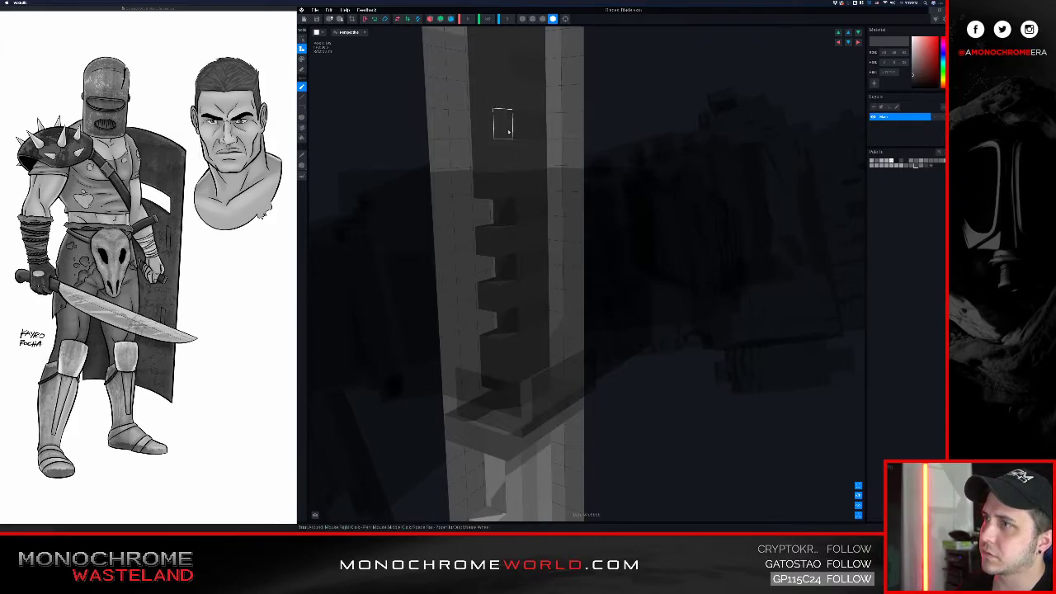
pyautogui.moveTo(505, 123); pyautogui.dragTo(529, 142, button='right')
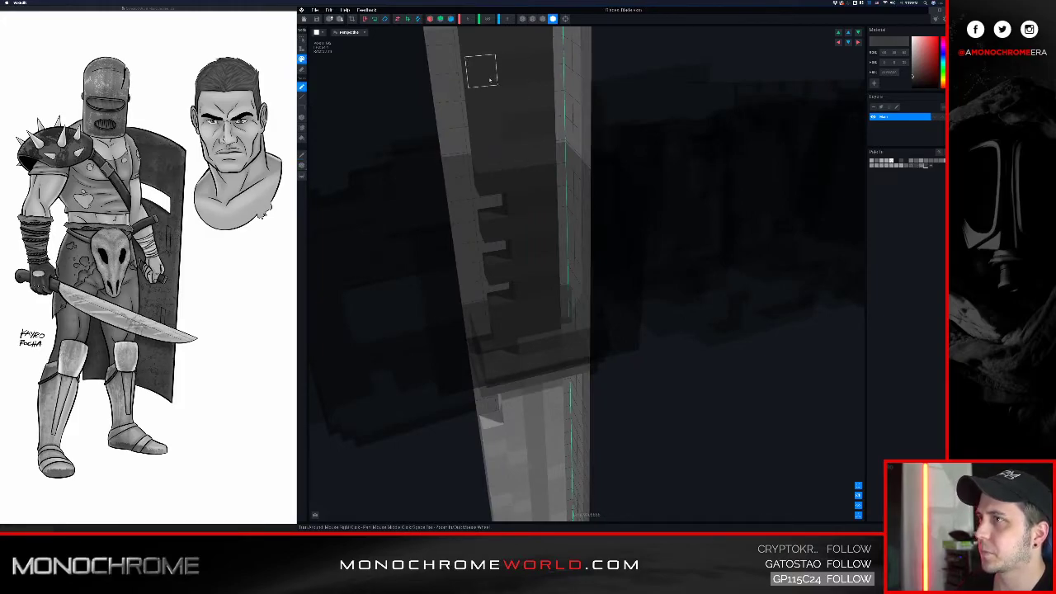
pyautogui.moveTo(538, 208)
pyautogui.mouseDown(button='right')
pyautogui.moveTo(520, 192)
pyautogui.moveTo(518, 202)
pyautogui.mouseUp(button='right')
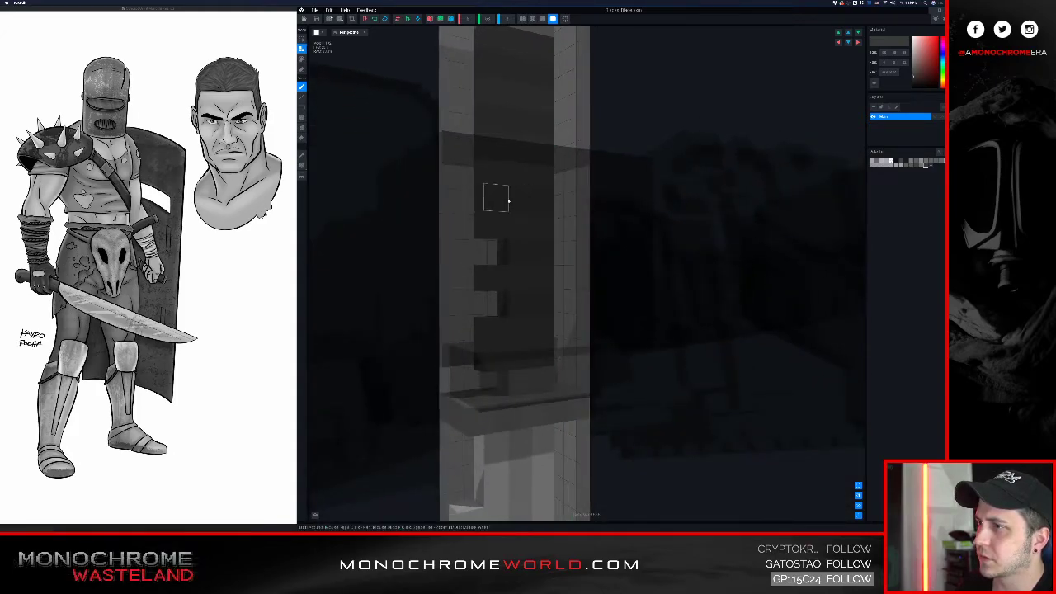
pyautogui.moveTo(498, 303); pyautogui.dragTo(513, 280, button='right')
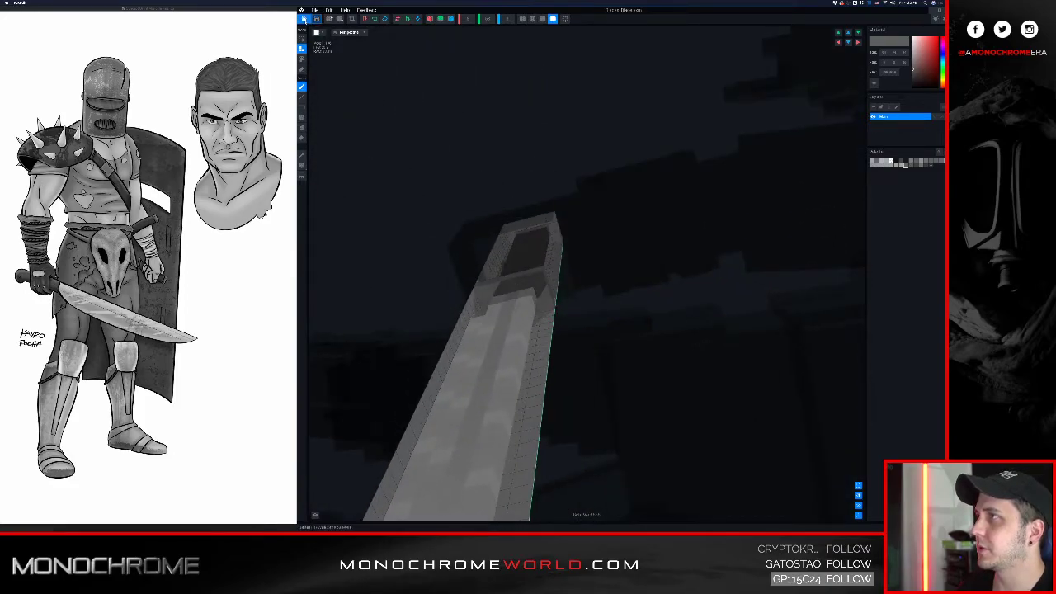
# - Save and close the machete model and check how the thicker handle looks in the character's right hand
pyautogui.click(304, 20)
pyautogui.click(579, 159)
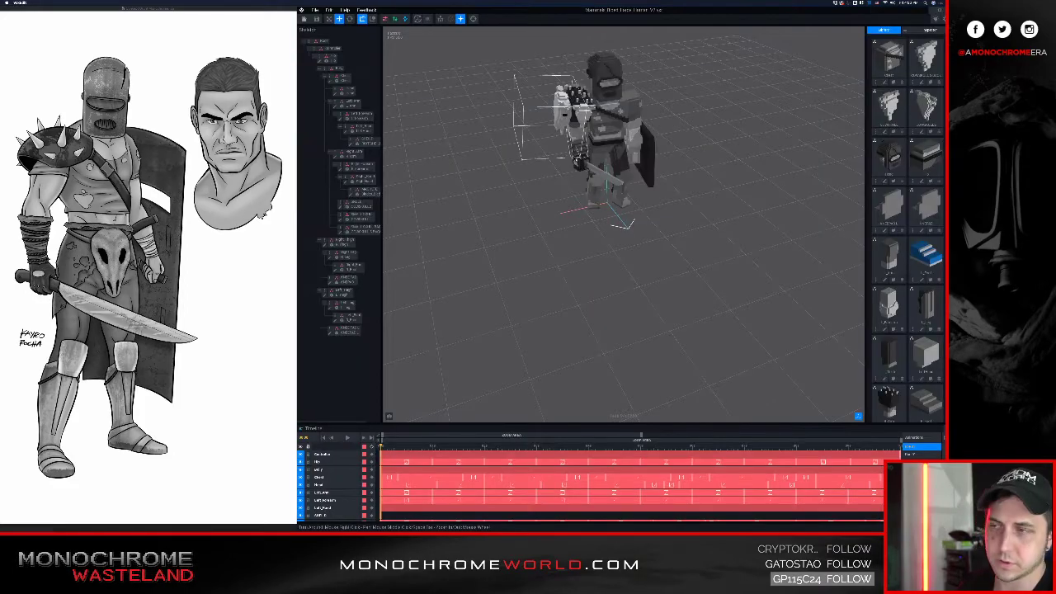
pyautogui.scroll(6, 444, 272)
pyautogui.moveTo(443, 272); pyautogui.dragTo(514, 241, button='right')
pyautogui.scroll(-5, 515, 241)
pyautogui.moveTo(515, 241); pyautogui.dragTo(580, 287, button='middle')
pyautogui.scroll(5, 514, 284)
pyautogui.moveTo(522, 303); pyautogui.dragTo(513, 291, button='right')
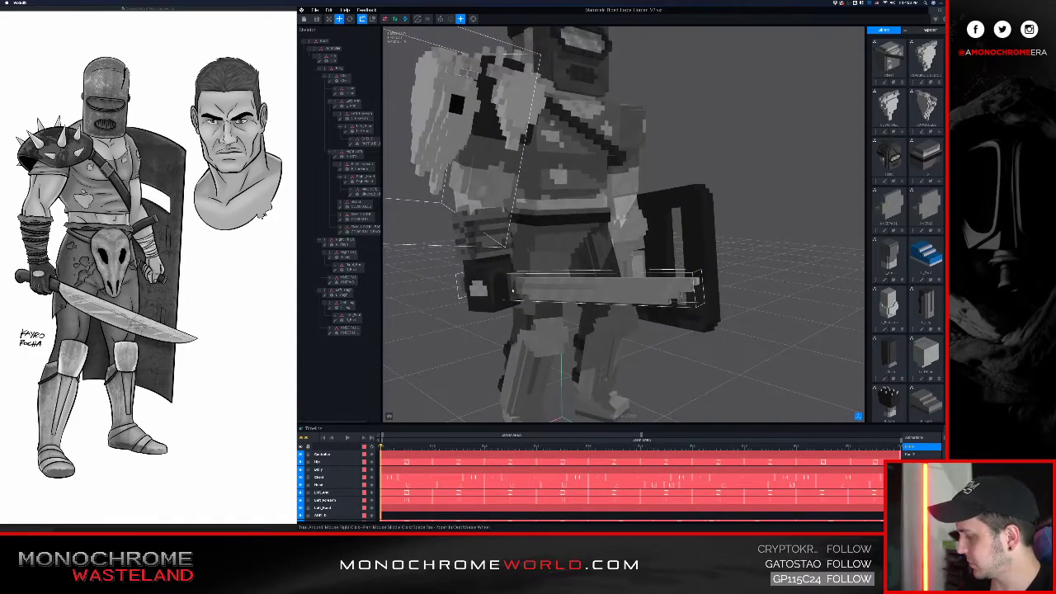
pyautogui.scroll(2, 513, 290)
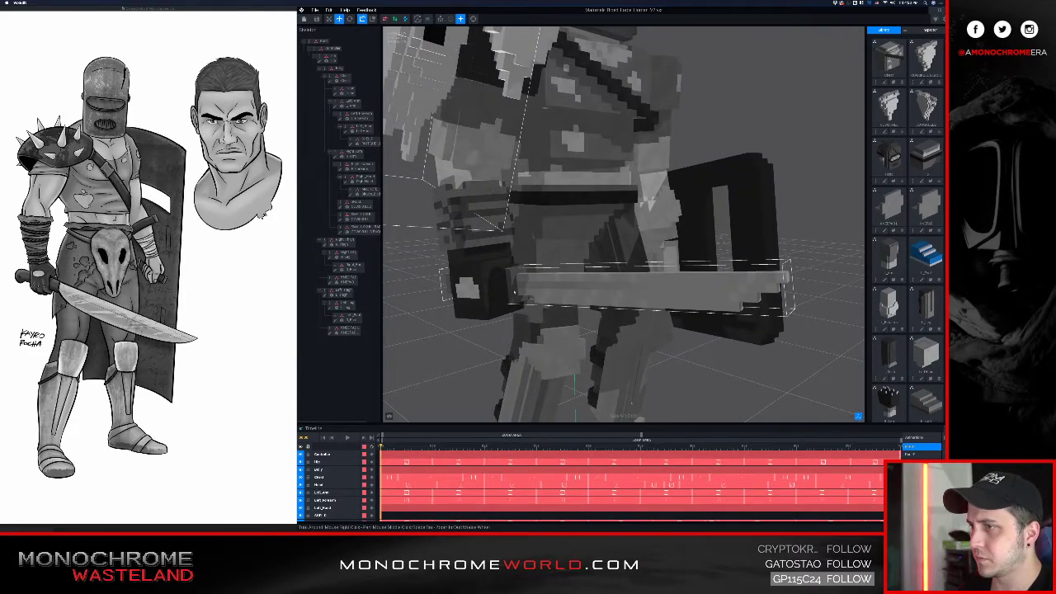
# - Reopen the hand-held machete's model and enlarge its volume in depth and width to make room around the guard
pyautogui.click(466, 284)
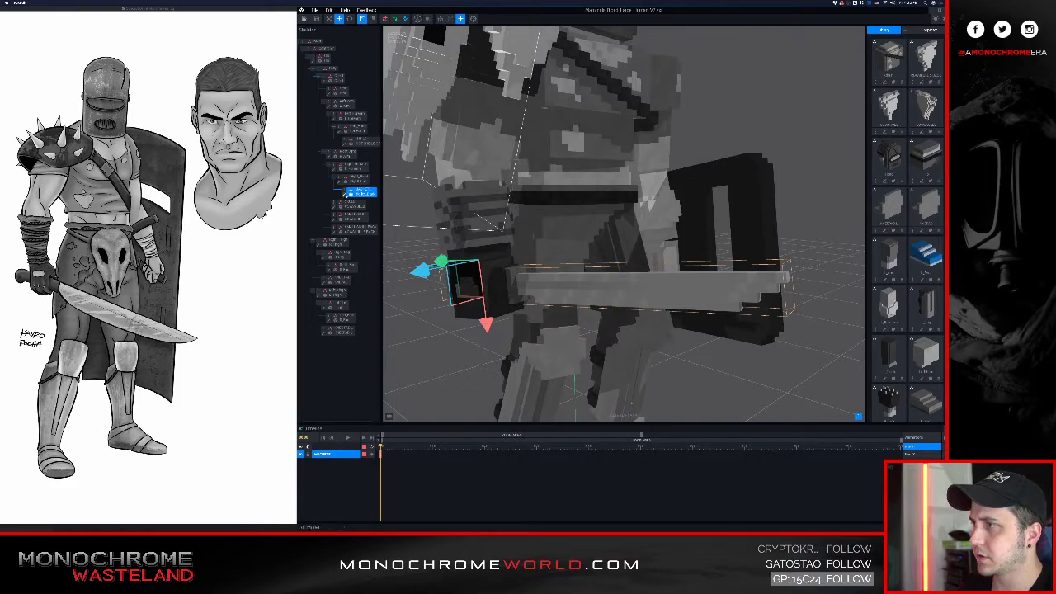
pyautogui.click(345, 194)
pyautogui.scroll(5, 566, 170)
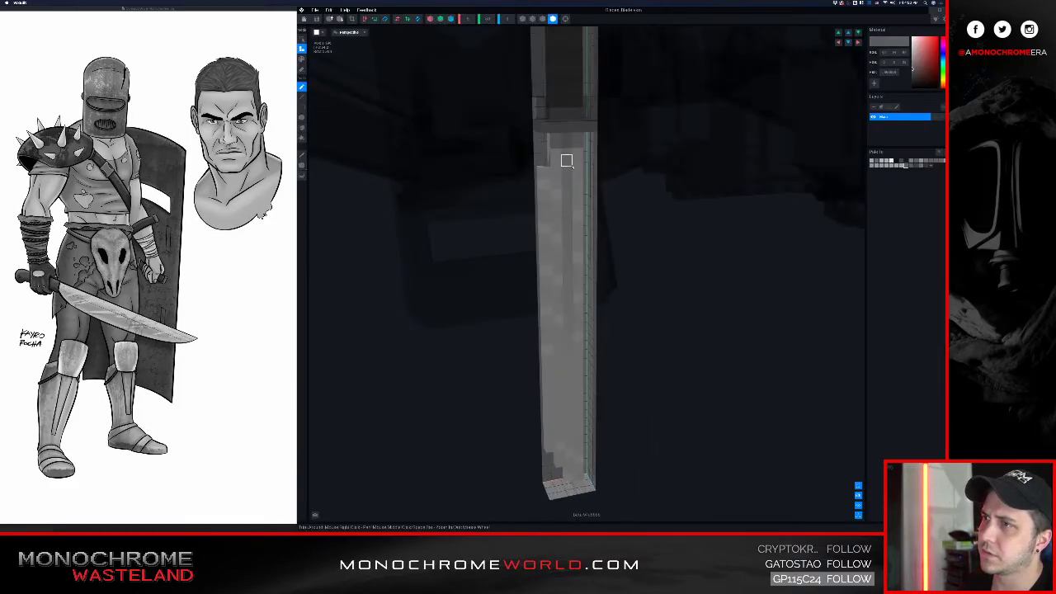
pyautogui.moveTo(567, 157); pyautogui.dragTo(561, 156, button='right')
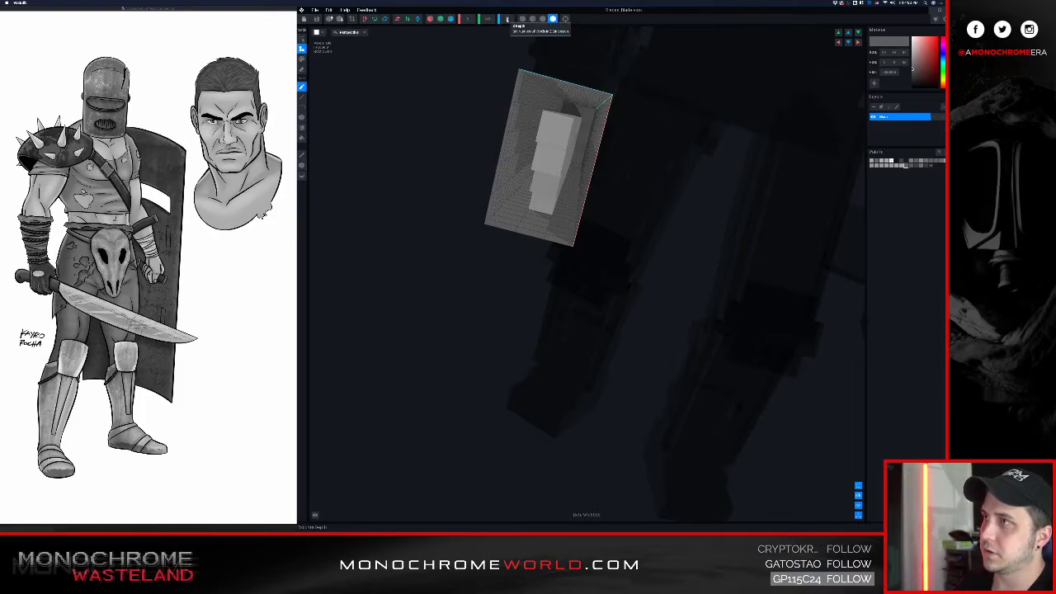
pyautogui.press('Return')
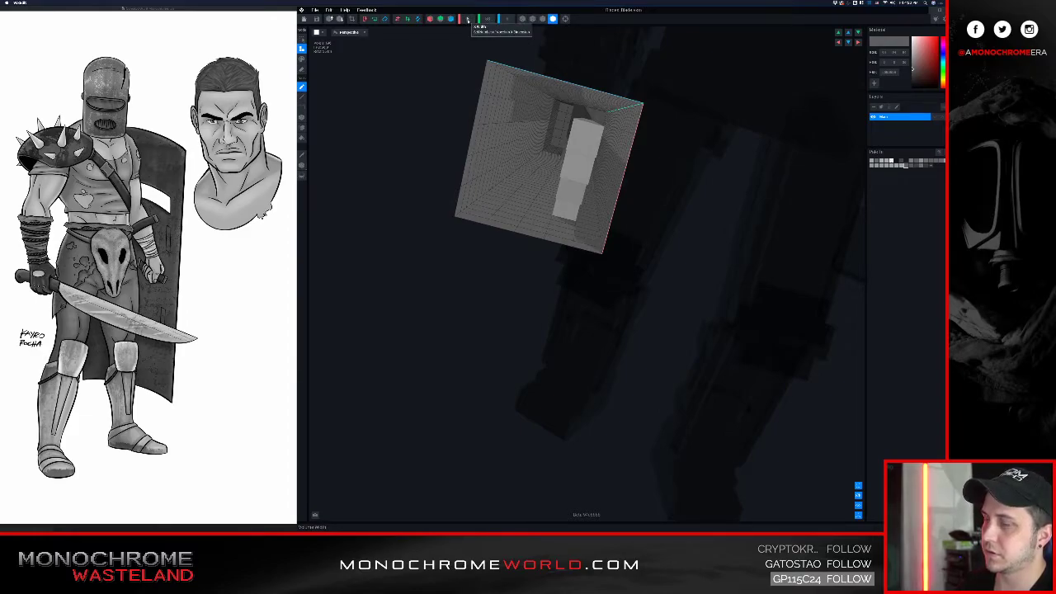
pyautogui.click(468, 20)
pyautogui.moveTo(561, 71); pyautogui.dragTo(586, 123, button='right')
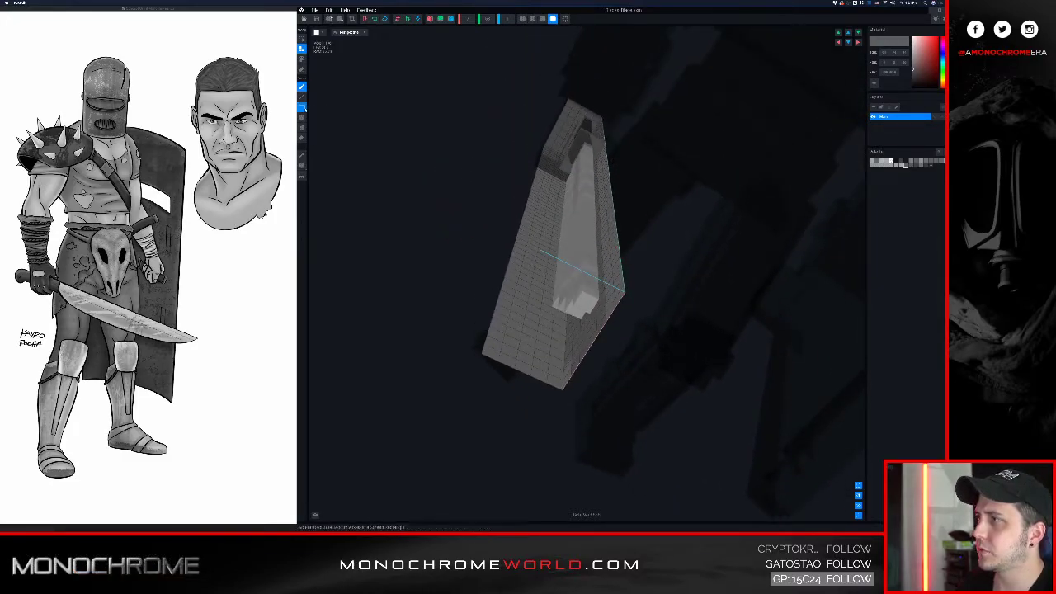
# - Select all the machete's voxels and move them toward the middle of the enlarged volume
pyautogui.moveTo(521, 84); pyautogui.dragTo(673, 391)
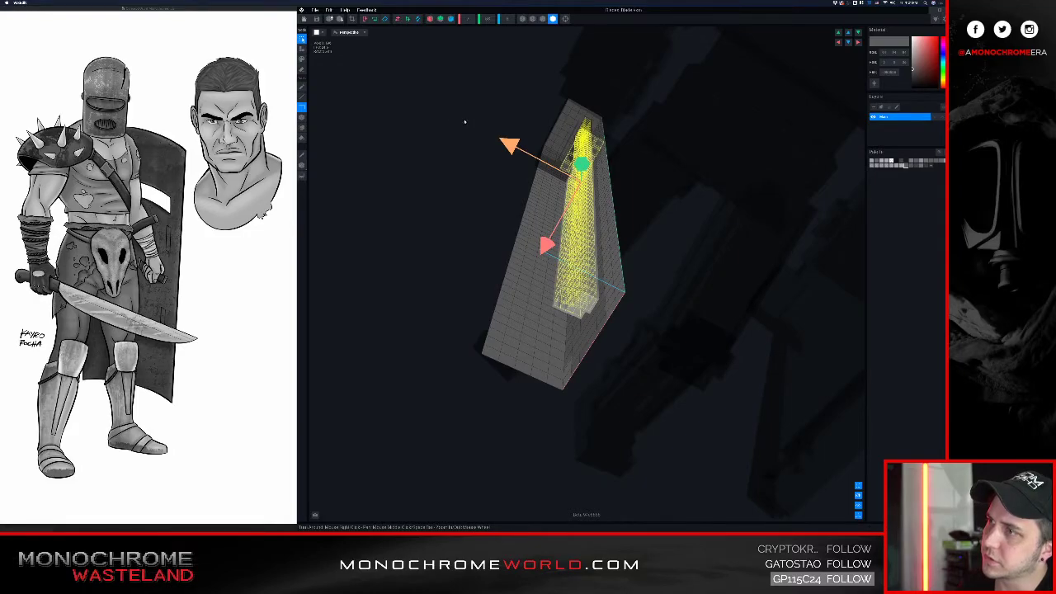
pyautogui.moveTo(593, 148); pyautogui.dragTo(593, 150, button='right')
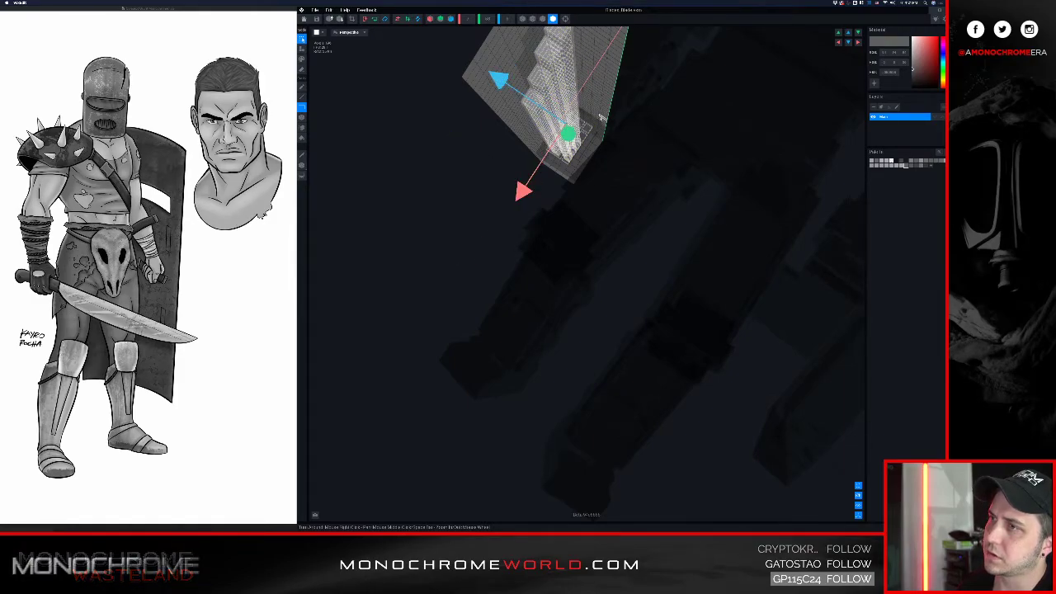
pyautogui.moveTo(601, 118); pyautogui.dragTo(515, 67, button='right')
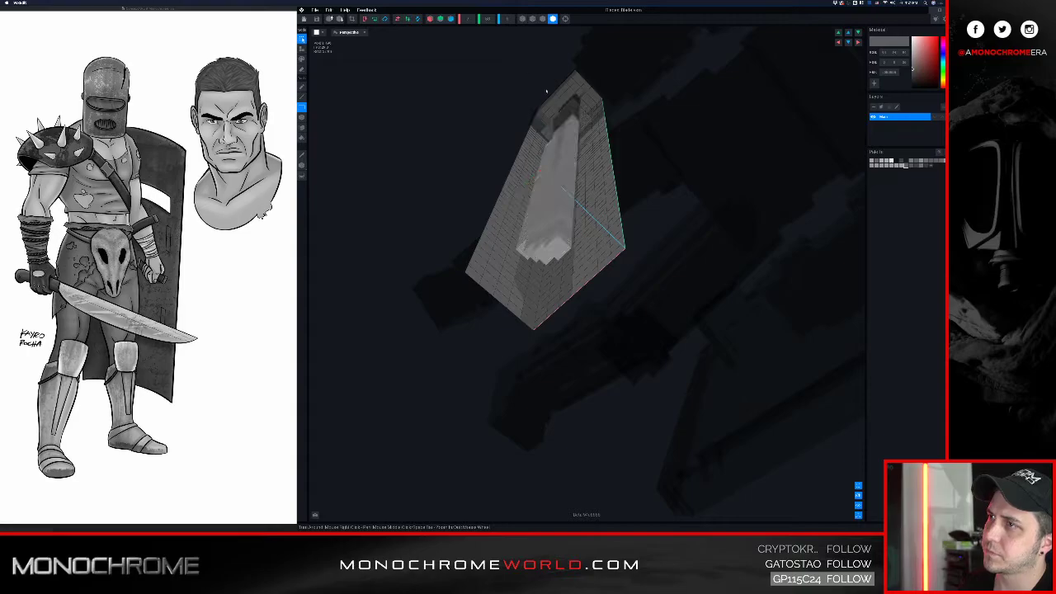
pyautogui.moveTo(644, 215); pyautogui.dragTo(656, 271, button='right')
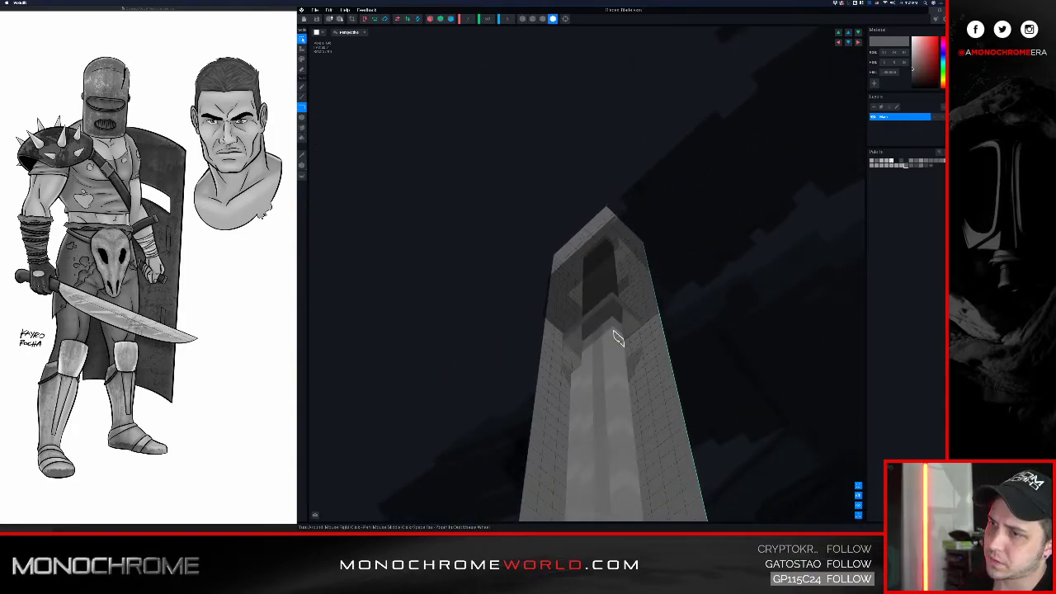
# - Sample the guard's grey and add voxels to its sides so it projects beyond the handle
pyautogui.scroll(5, 615, 333)
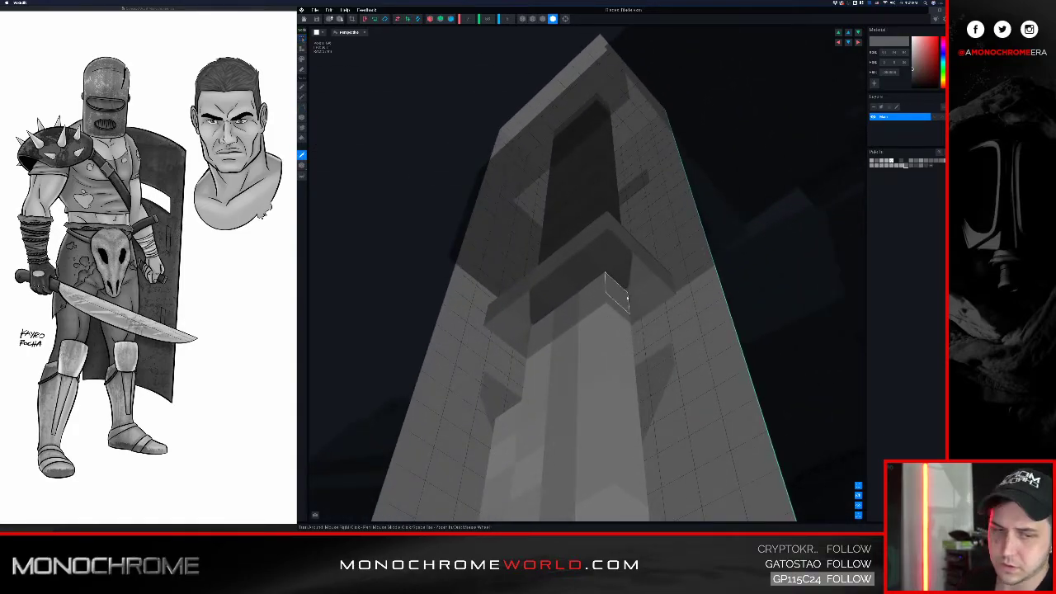
pyautogui.click(637, 275)
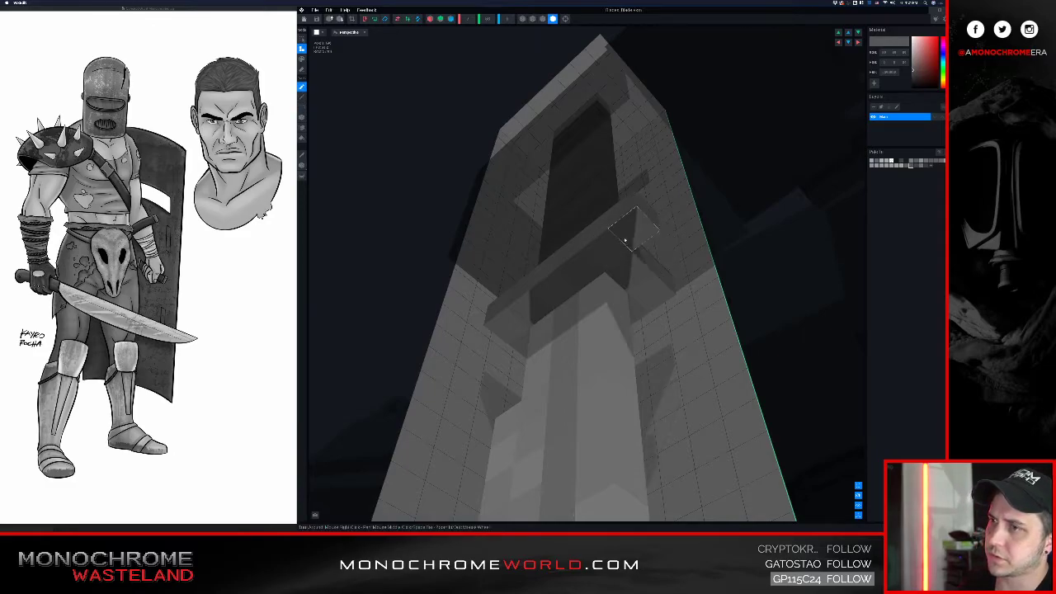
pyautogui.click(601, 233)
pyautogui.click(610, 224)
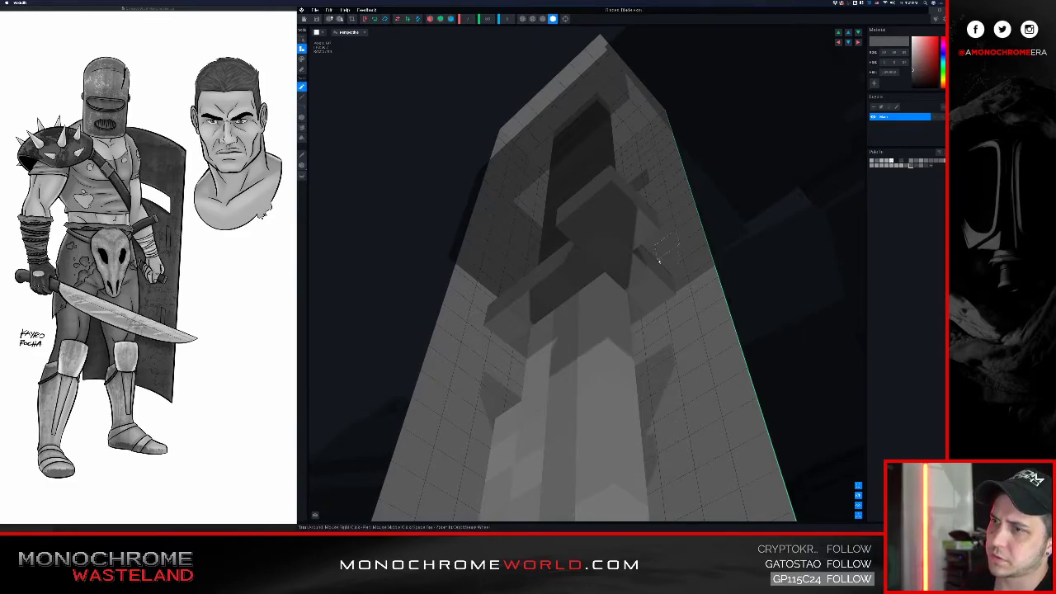
pyautogui.scroll(4, 613, 239)
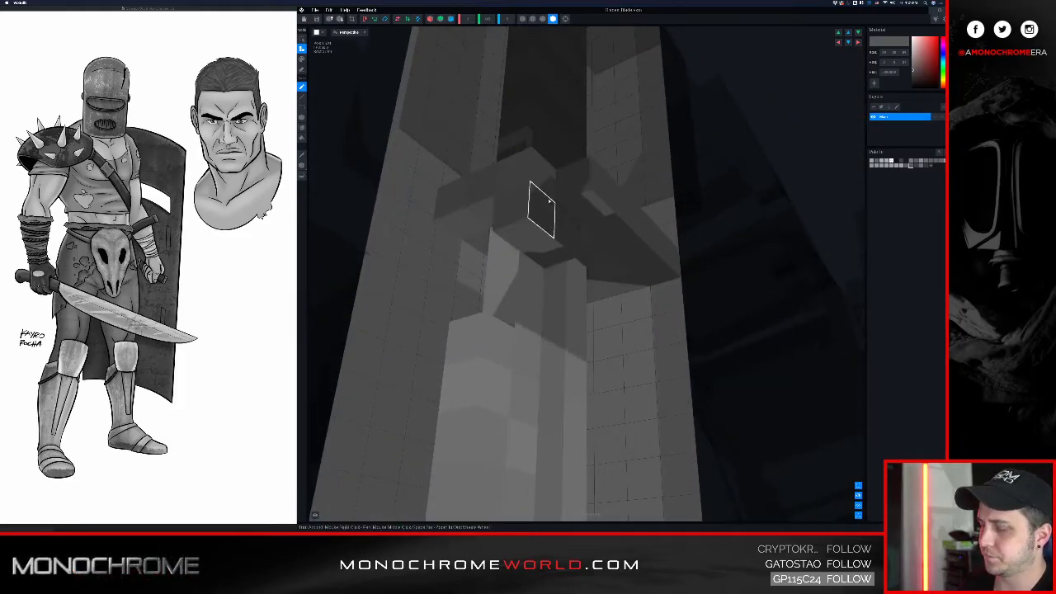
pyautogui.click(543, 175)
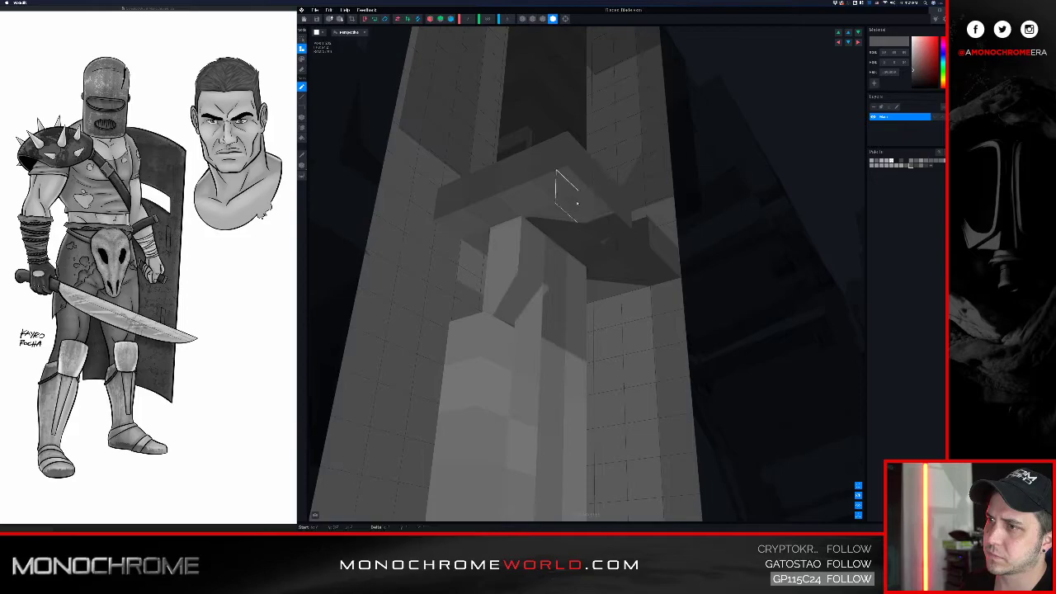
pyautogui.click(630, 236)
# - Complete the guard's remaining sides with rows of grey voxels, forming a wide block between the blade and handle
pyautogui.moveTo(583, 207)
pyautogui.mouseDown(button='right')
pyautogui.moveTo(599, 208)
pyautogui.moveTo(640, 169)
pyautogui.mouseUp(button='right')
pyautogui.moveTo(618, 165); pyautogui.dragTo(533, 156)
pyautogui.moveTo(533, 156); pyautogui.dragTo(425, 197, button='right')
pyautogui.moveTo(381, 193); pyautogui.dragTo(617, 208)
pyautogui.moveTo(578, 227)
pyautogui.mouseDown(button='right')
pyautogui.moveTo(547, 227)
pyautogui.moveTo(560, 224)
pyautogui.mouseUp(button='right')
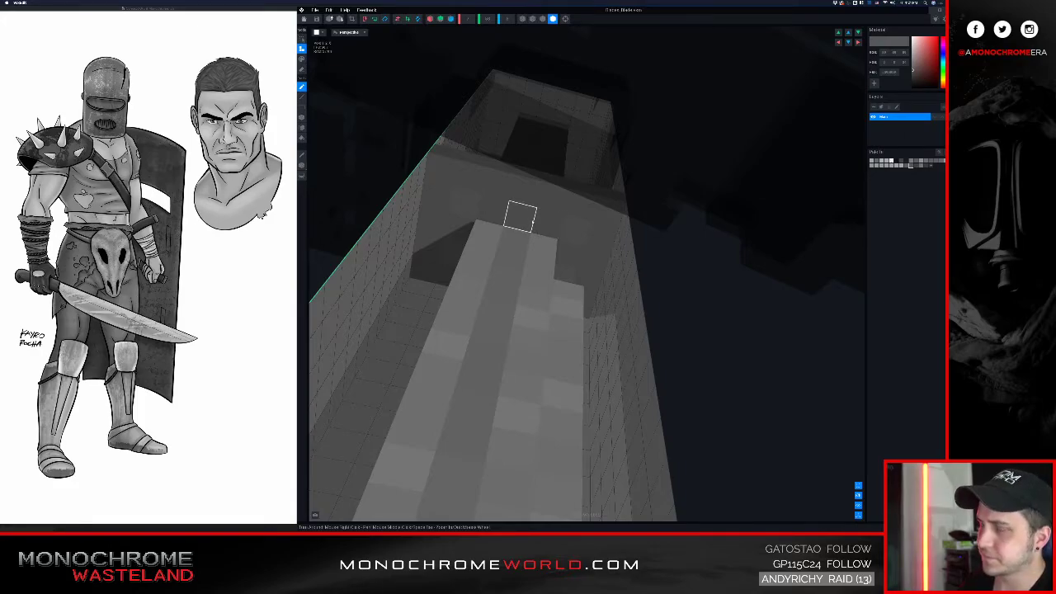
# - Paint slight grey shade variations onto the faces of the widened guard
pyautogui.moveTo(532, 216); pyautogui.dragTo(553, 253, button='right')
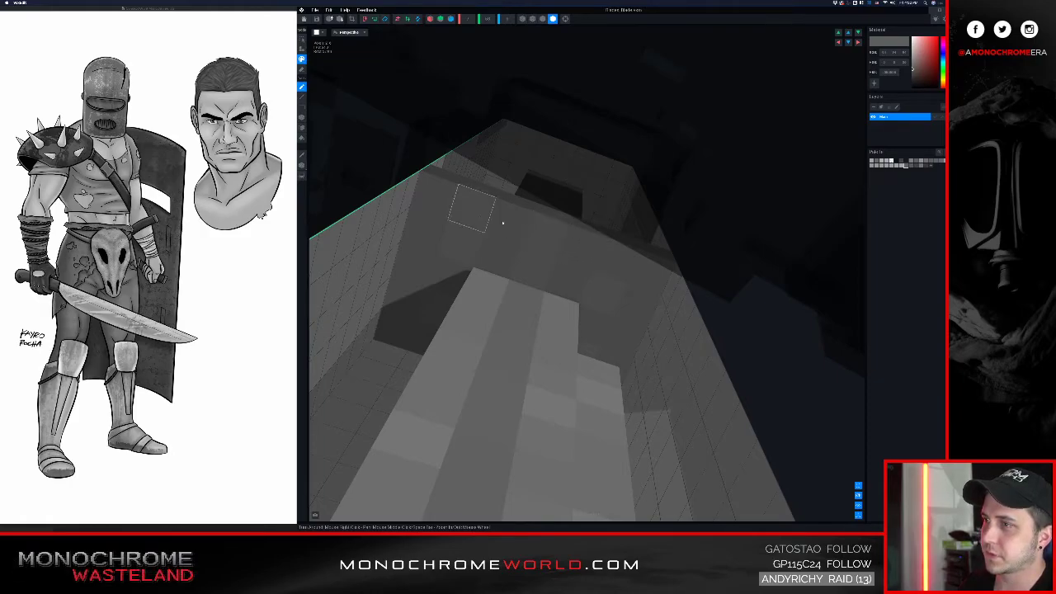
pyautogui.moveTo(514, 264); pyautogui.dragTo(436, 270, button='right')
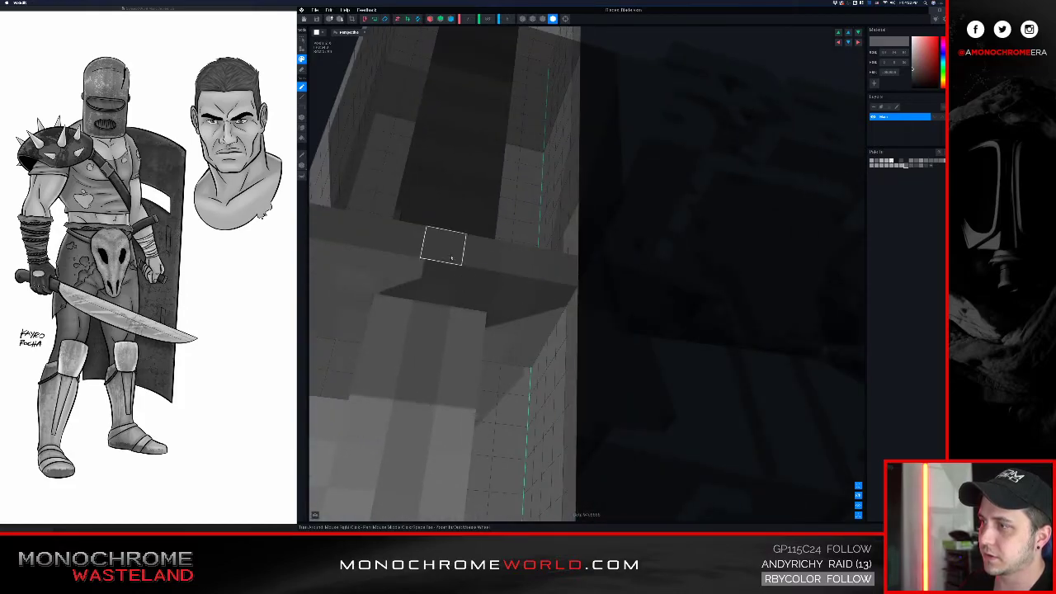
pyautogui.moveTo(374, 246); pyautogui.dragTo(575, 290, button='right')
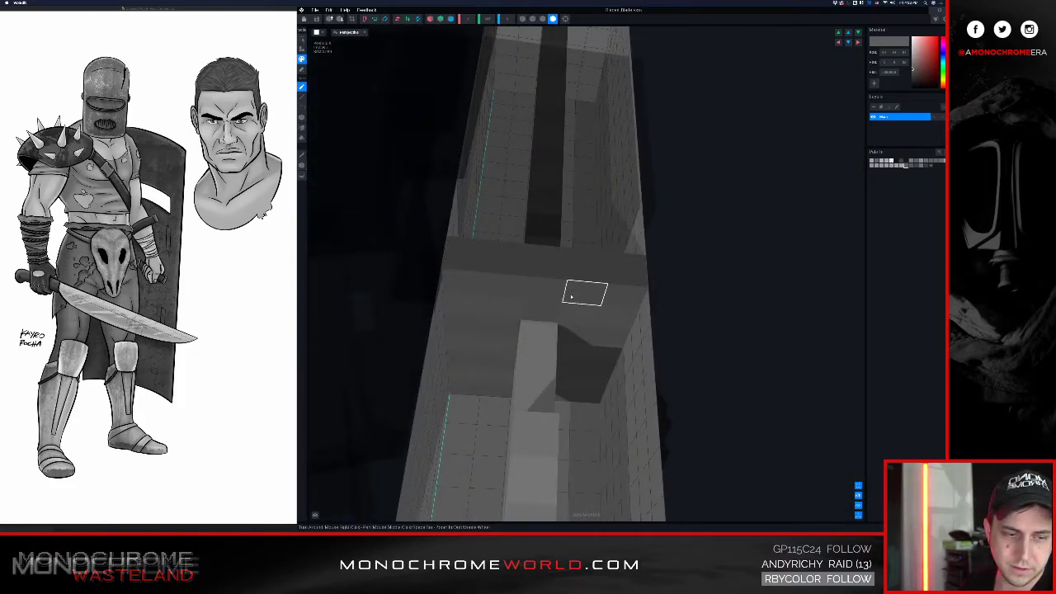
pyautogui.moveTo(546, 290); pyautogui.dragTo(530, 330, button='right')
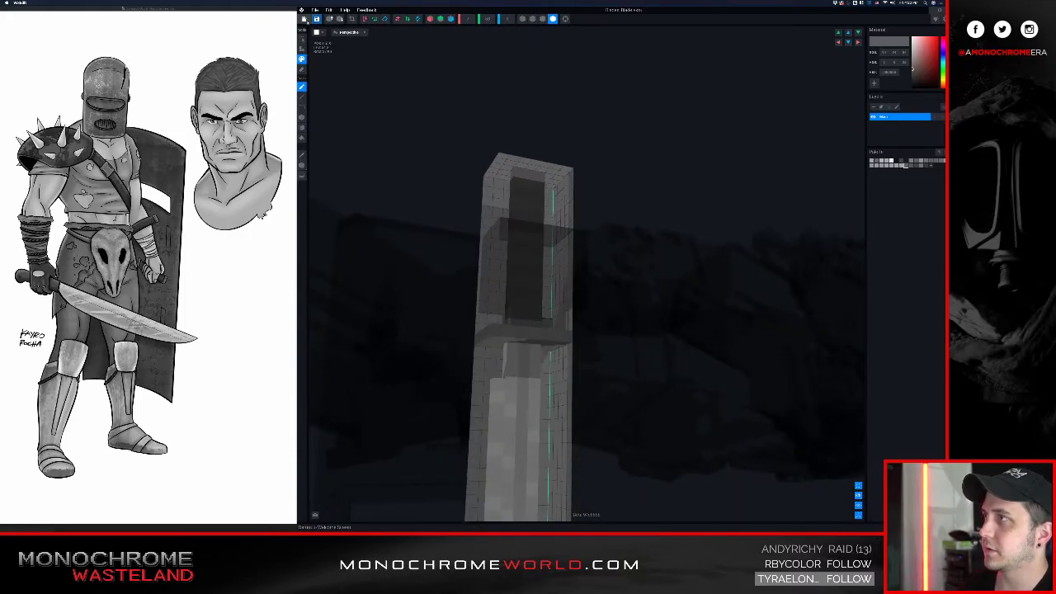
# - Save and close the machete model and inspect the wider guard and handle on the character from several angles
pyautogui.click(306, 19)
pyautogui.click(569, 158)
pyautogui.scroll(-4, 569, 159)
pyautogui.scroll(5, 571, 157)
pyautogui.moveTo(571, 157)
pyautogui.mouseDown(button='right')
pyautogui.moveTo(596, 146)
pyautogui.moveTo(590, 158)
pyautogui.mouseUp(button='right')
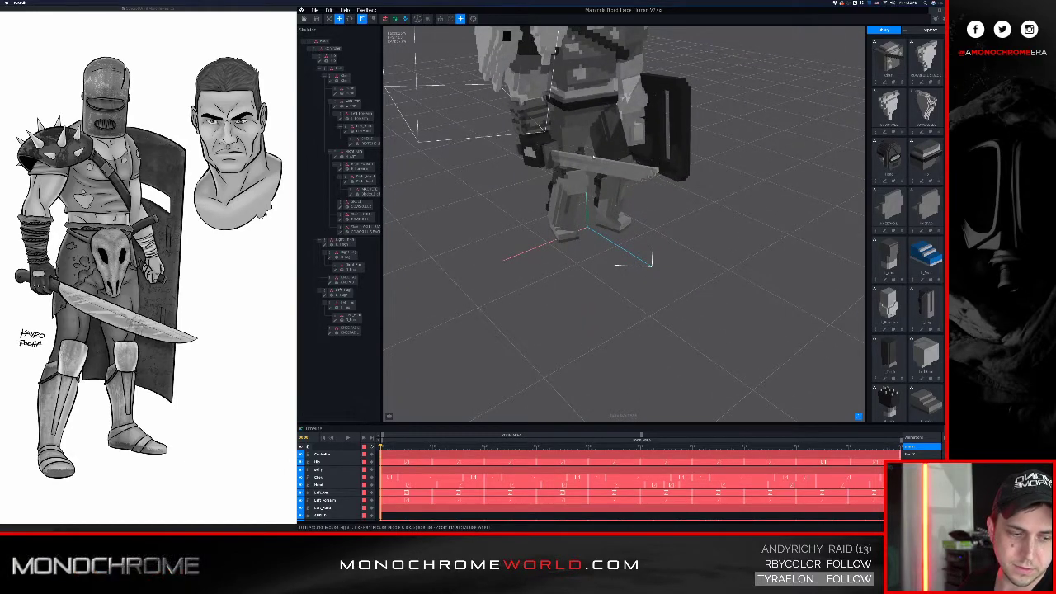
pyautogui.scroll(4, 609, 132)
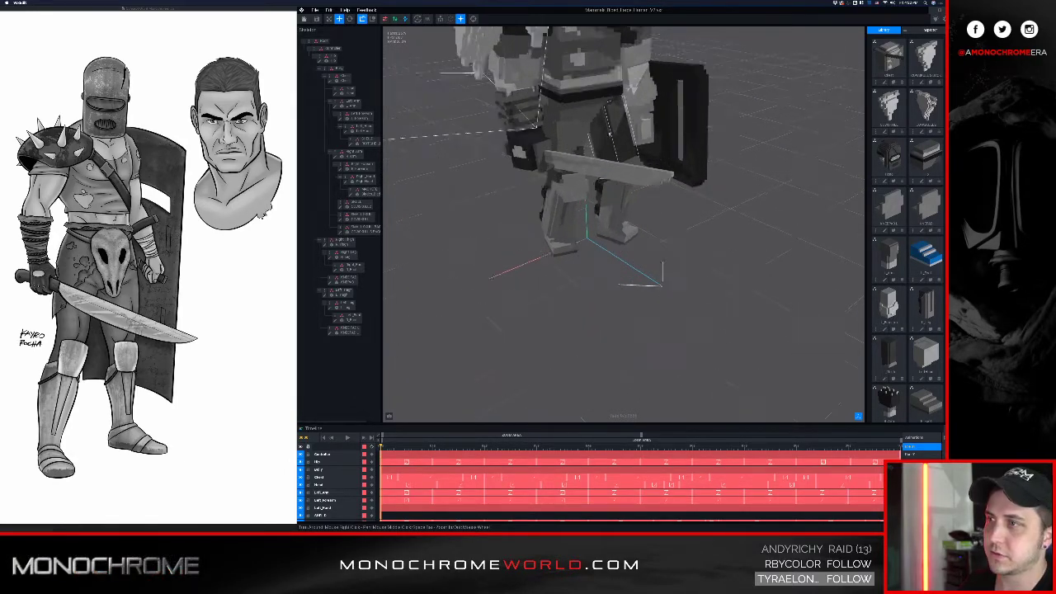
pyautogui.scroll(-6, 569, 141)
pyautogui.moveTo(551, 150); pyautogui.dragTo(569, 260, button='right')
pyautogui.scroll(3, 569, 261)
pyautogui.moveTo(587, 224); pyautogui.dragTo(544, 323, button='right')
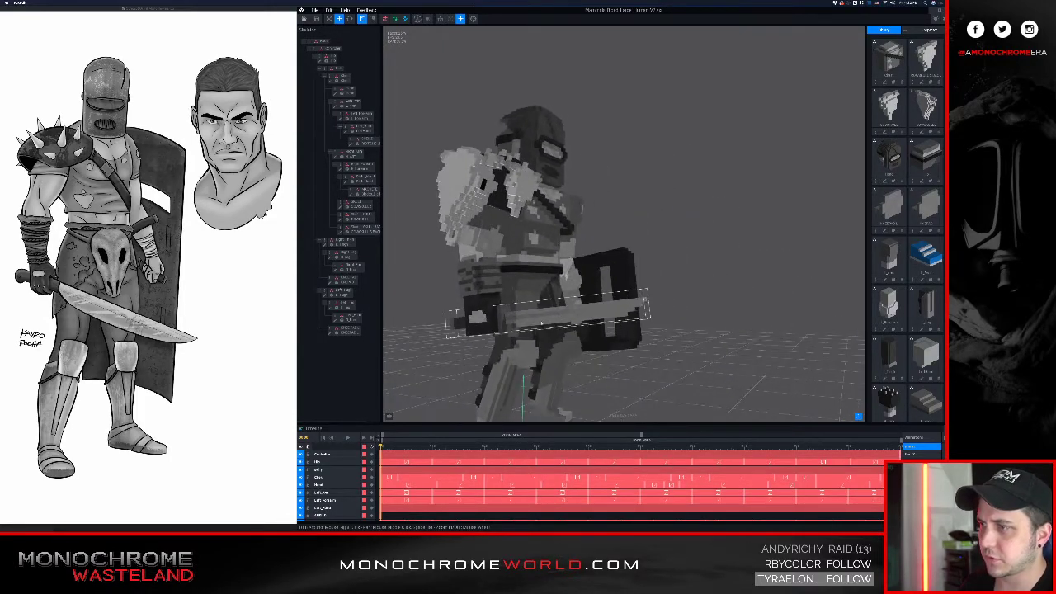
pyautogui.scroll(4, 545, 322)
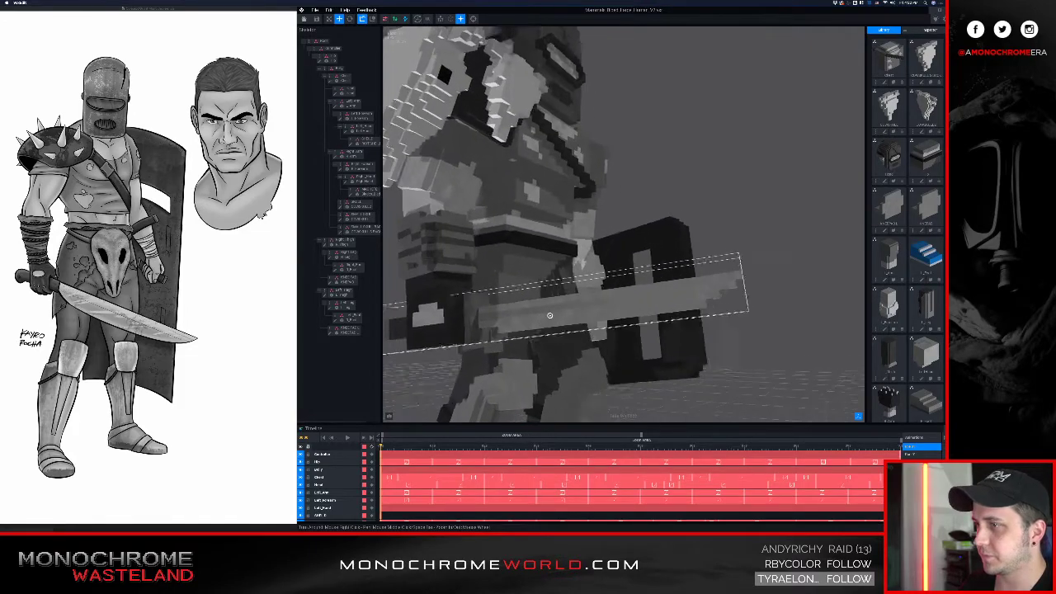
pyautogui.scroll(-4, 555, 317)
pyautogui.moveTo(555, 318); pyautogui.dragTo(555, 318, button='right')
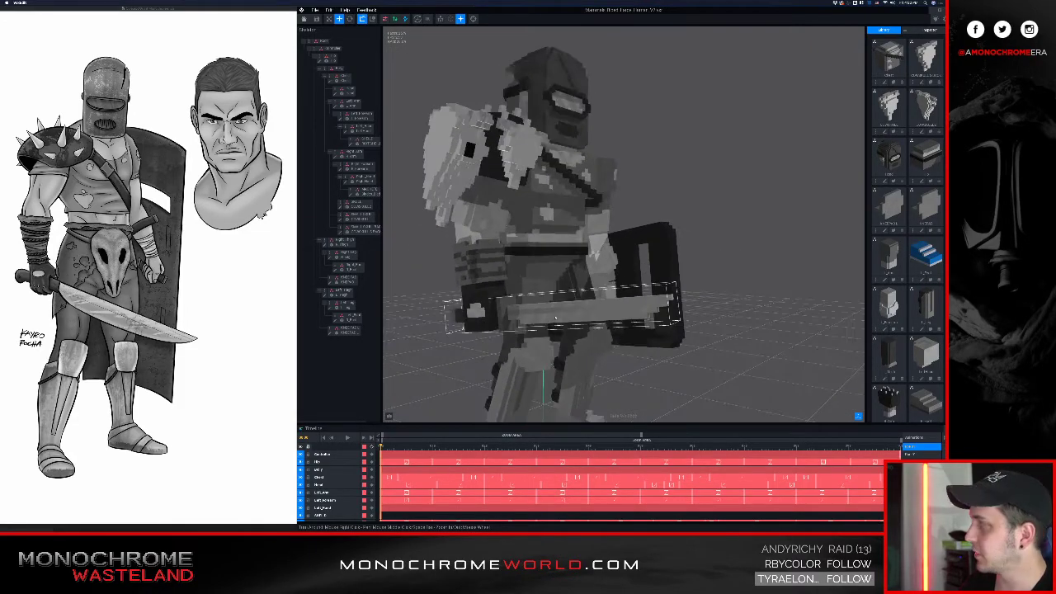
pyautogui.click(463, 156)
pyautogui.moveTo(464, 157); pyautogui.dragTo(467, 158, button='right')
pyautogui.scroll(-3, 468, 158)
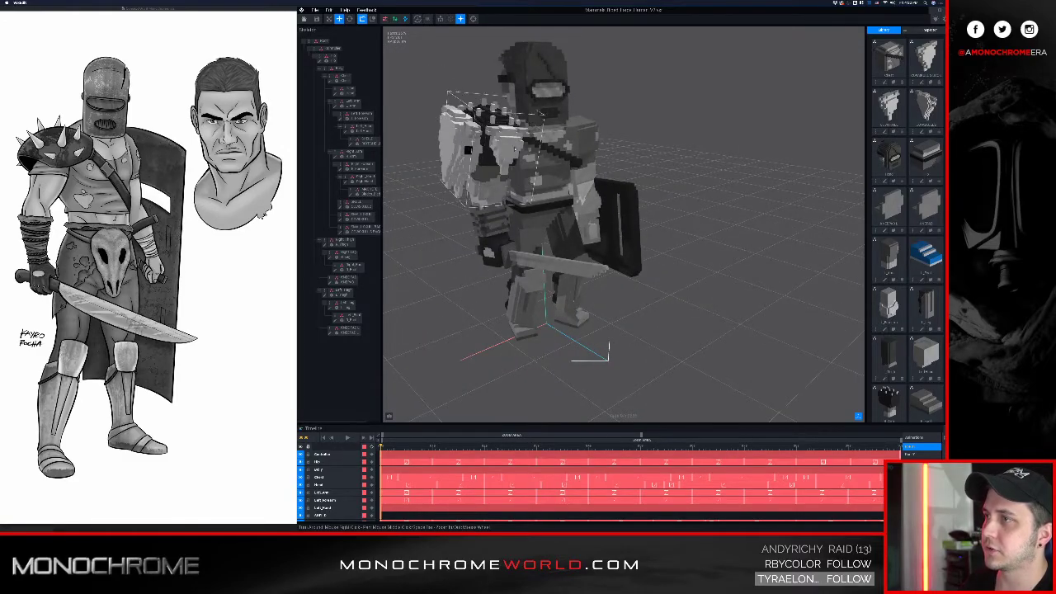
pyautogui.scroll(-2, 467, 158)
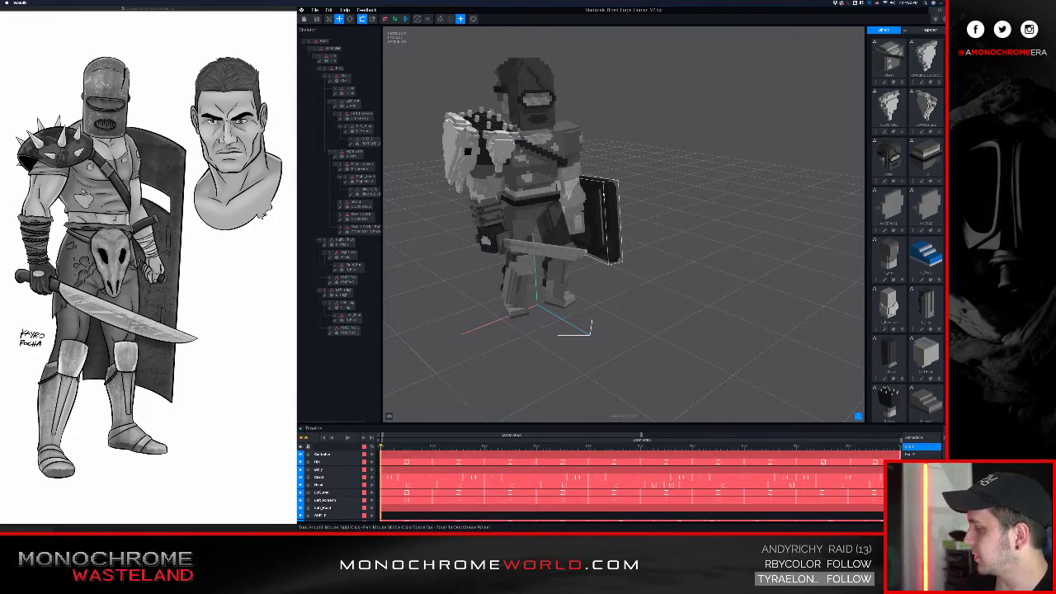
pyautogui.scroll(2, 474, 158)
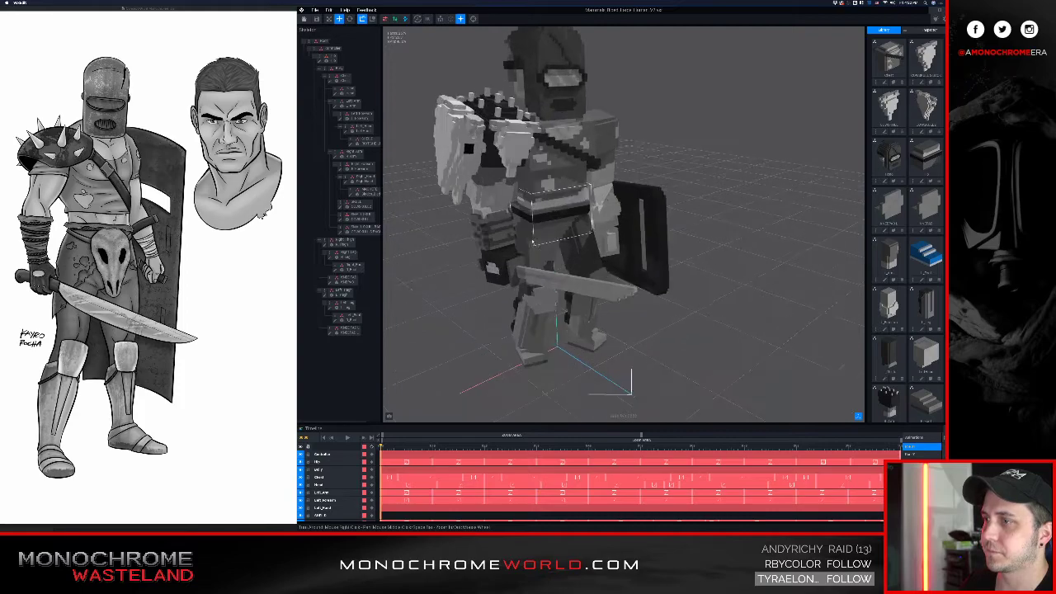
# - Preview the machete in the character's other animations, play the raised-machete attack and rewind it to the start
pyautogui.moveTo(541, 233); pyautogui.dragTo(550, 277, button='right')
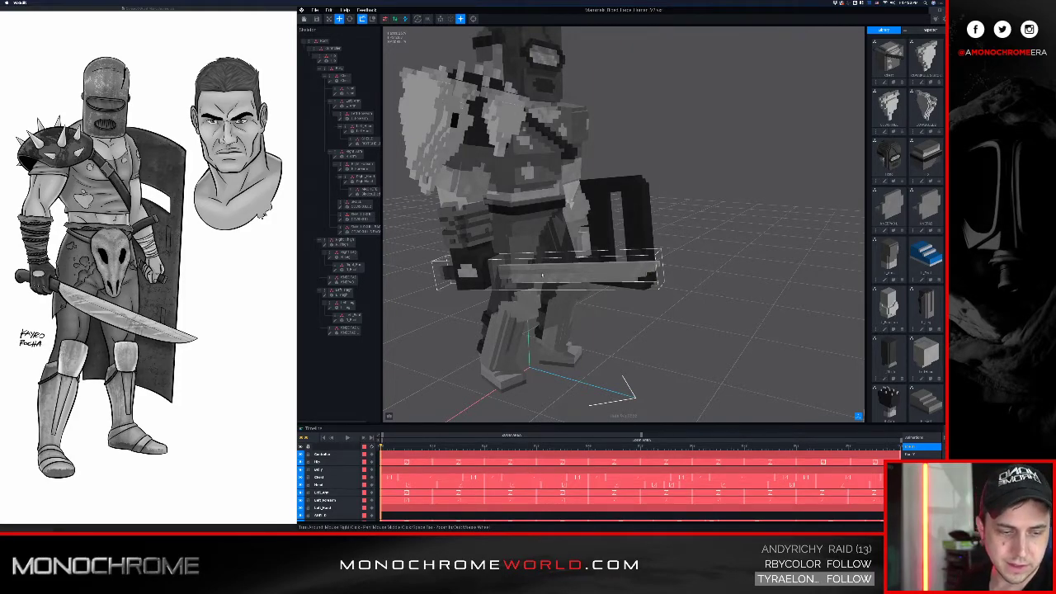
pyautogui.moveTo(542, 275); pyautogui.dragTo(533, 217, button='right')
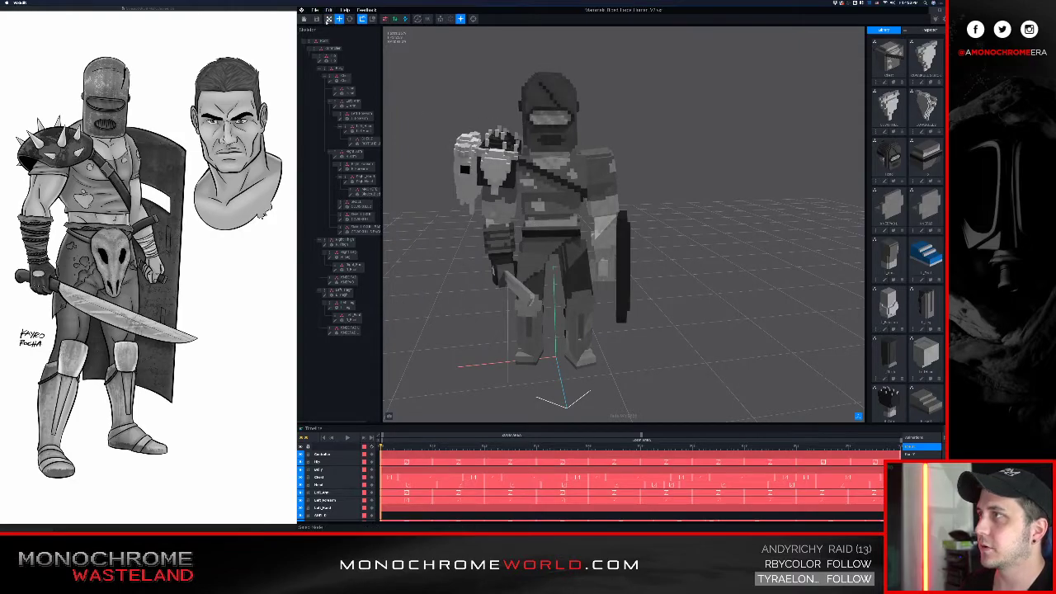
pyautogui.moveTo(534, 174); pyautogui.dragTo(532, 172, button='right')
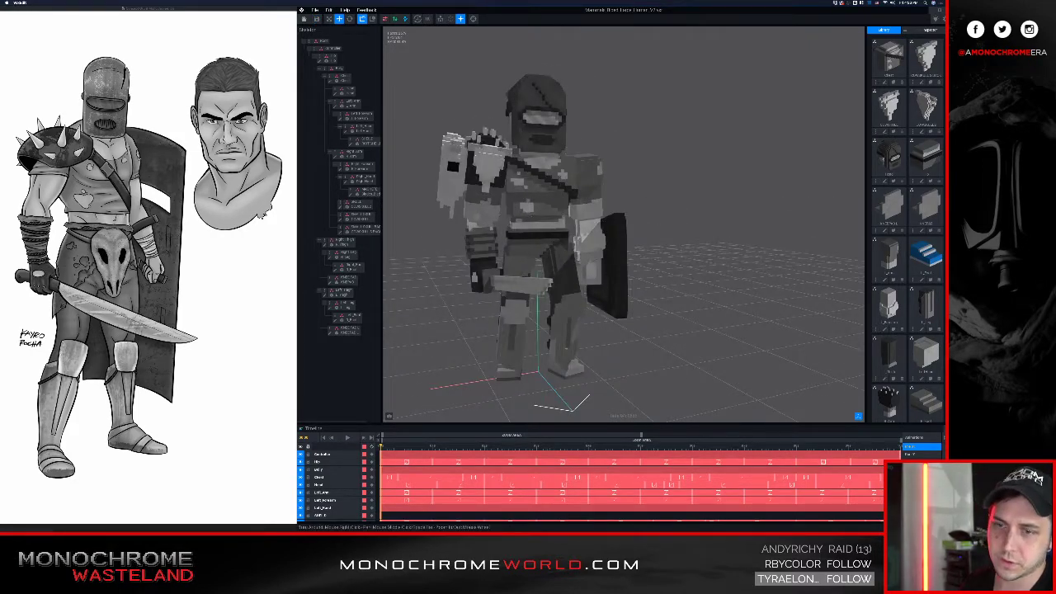
pyautogui.scroll(-3, 921, 458)
pyautogui.scroll(-1, 922, 454)
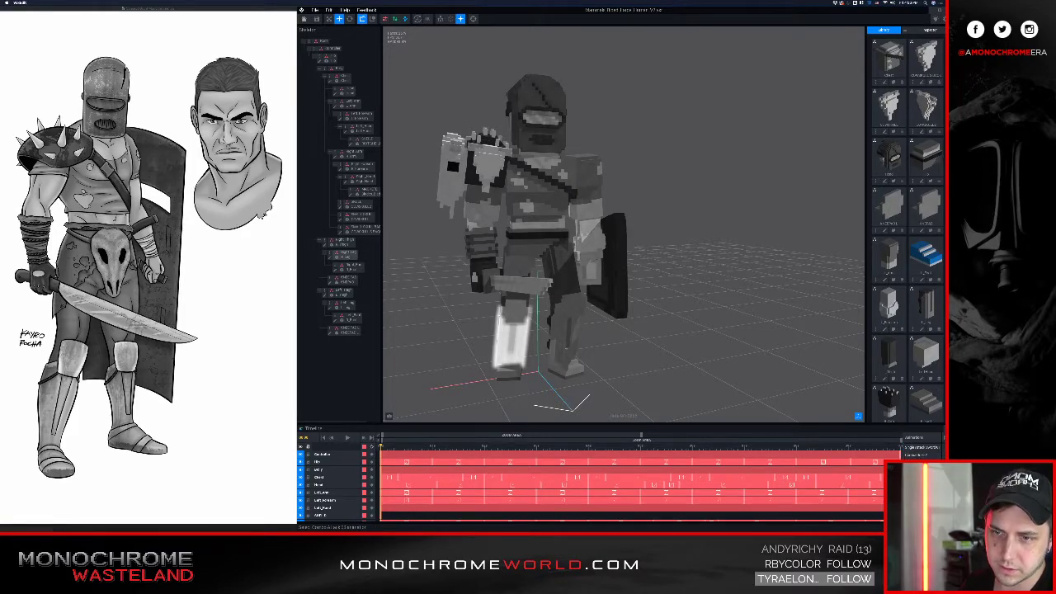
pyautogui.click(922, 455)
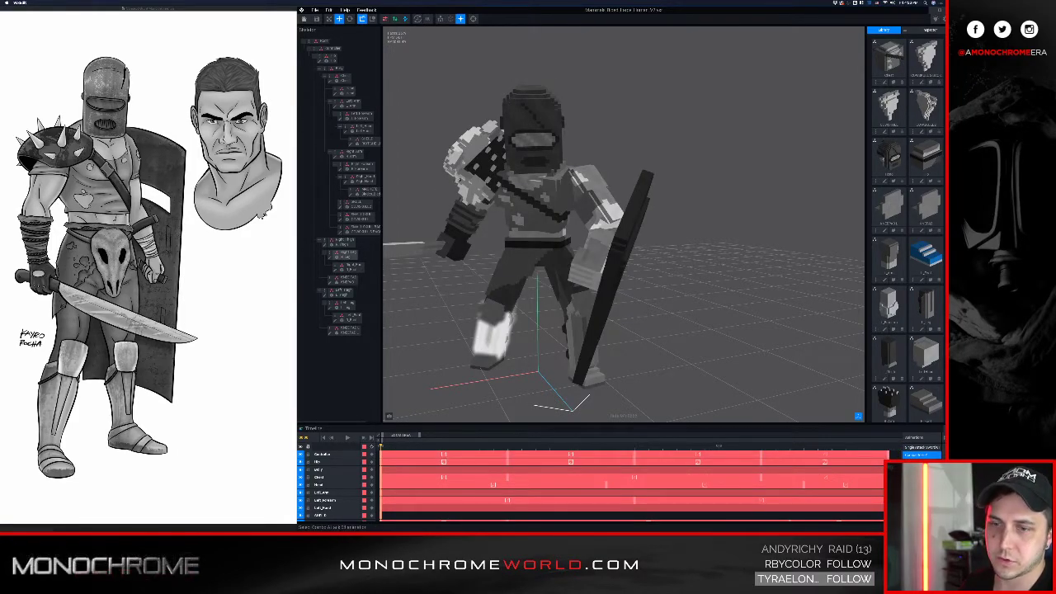
pyautogui.scroll(-3, 921, 454)
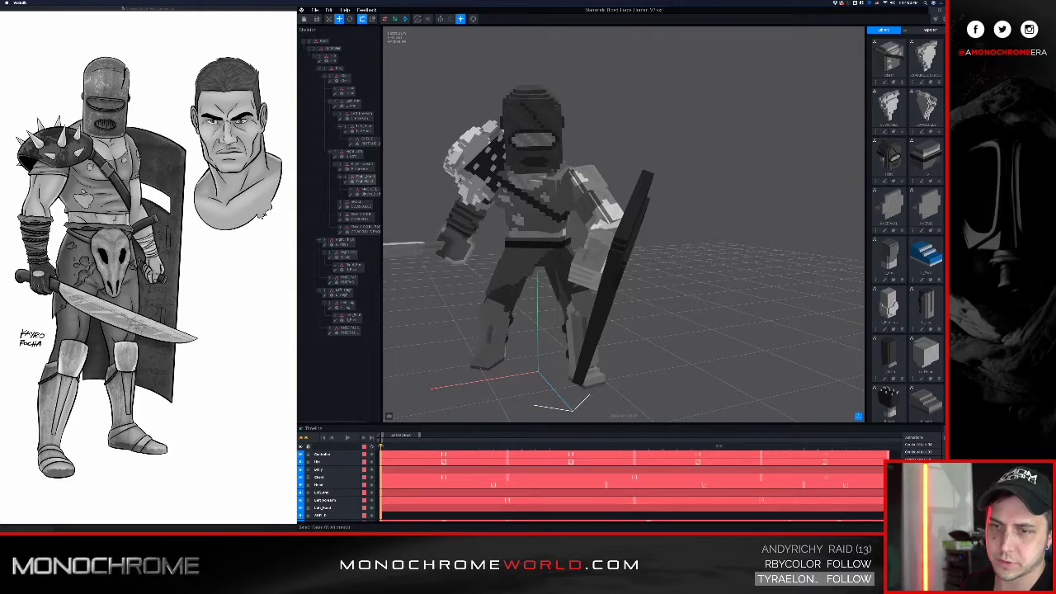
pyautogui.click(921, 472)
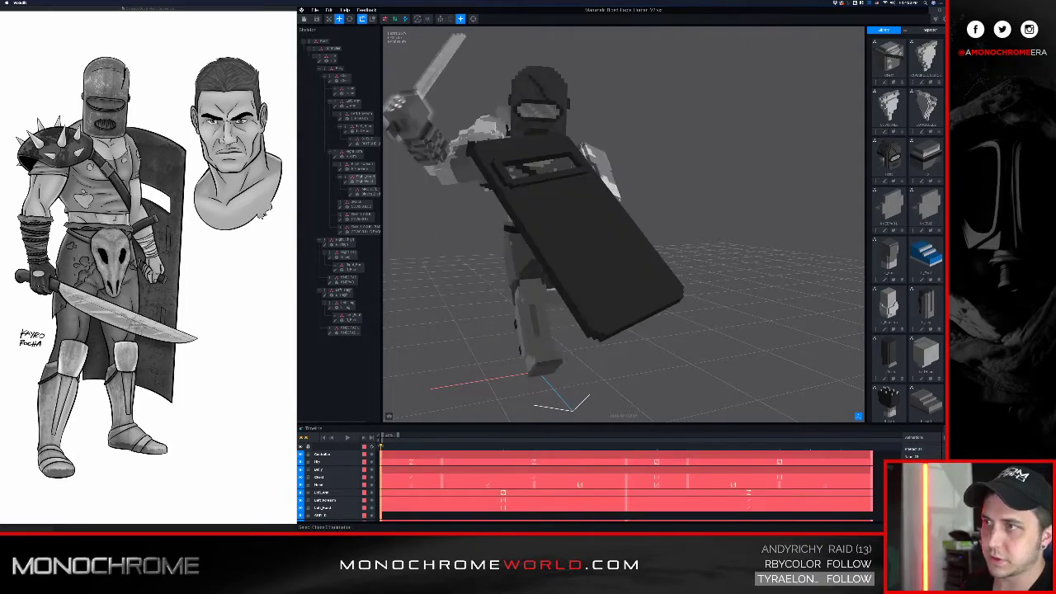
pyautogui.scroll(-5, 578, 232)
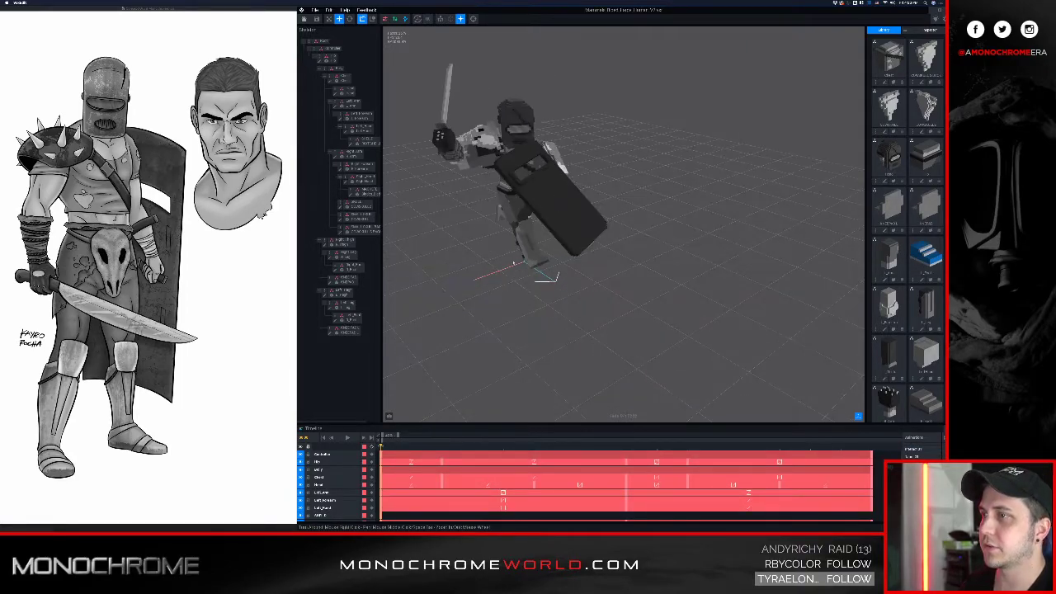
pyautogui.press('space')
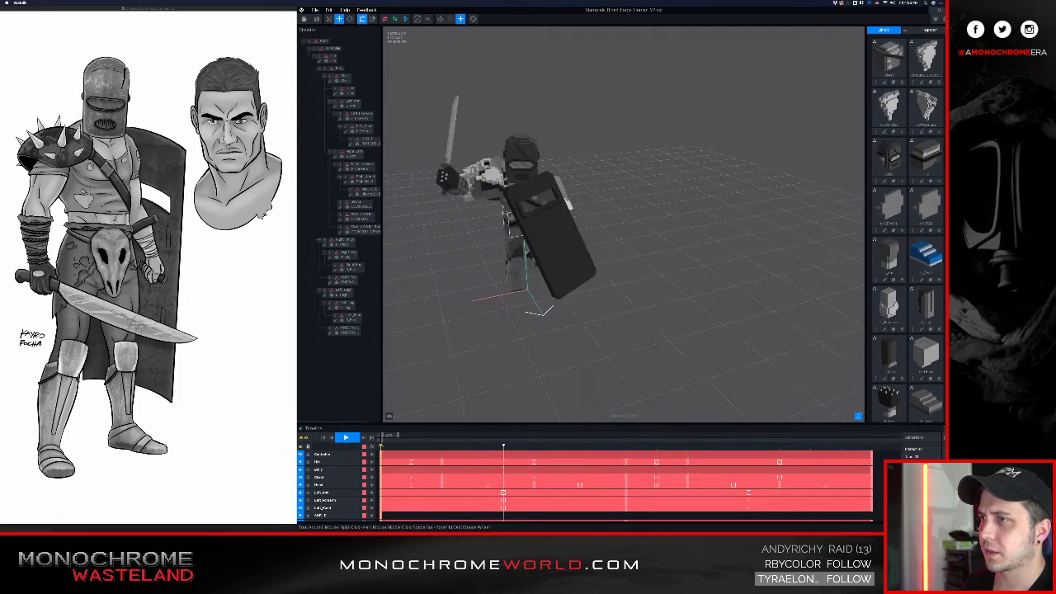
pyautogui.click(345, 438)
pyautogui.click(323, 439)
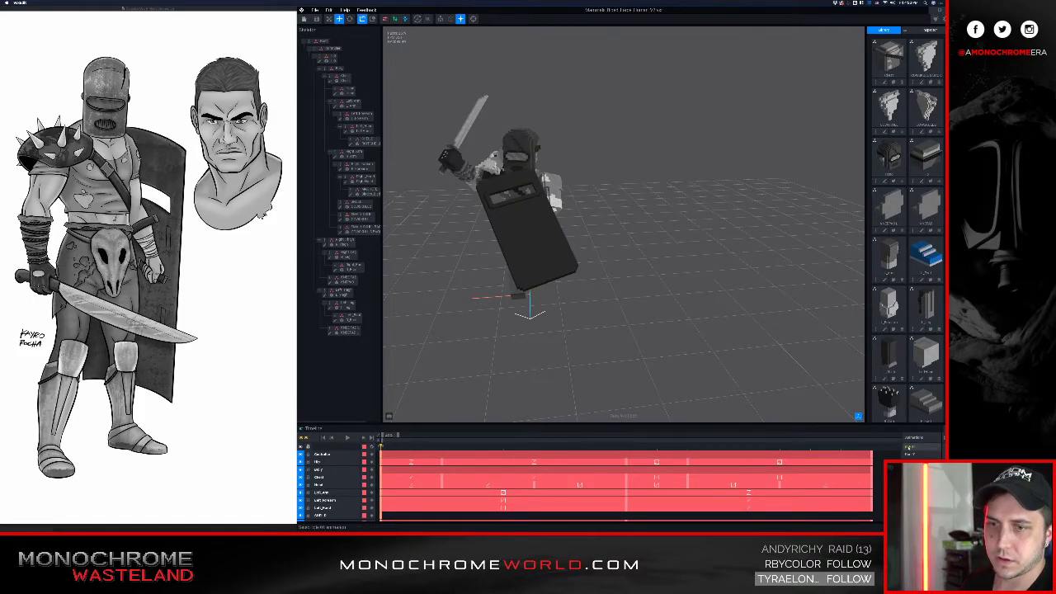
# - Switch back to the first animation in the list and open the machete model for editing
pyautogui.click(916, 447)
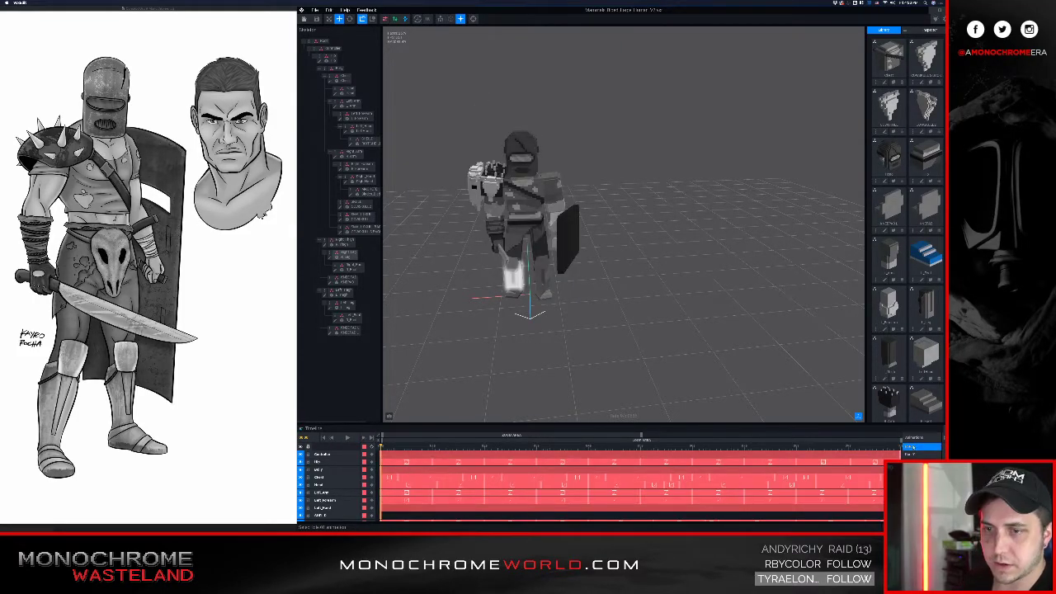
pyautogui.moveTo(603, 298); pyautogui.dragTo(528, 234, button='right')
pyautogui.moveTo(528, 234); pyautogui.dragTo(565, 264, button='middle')
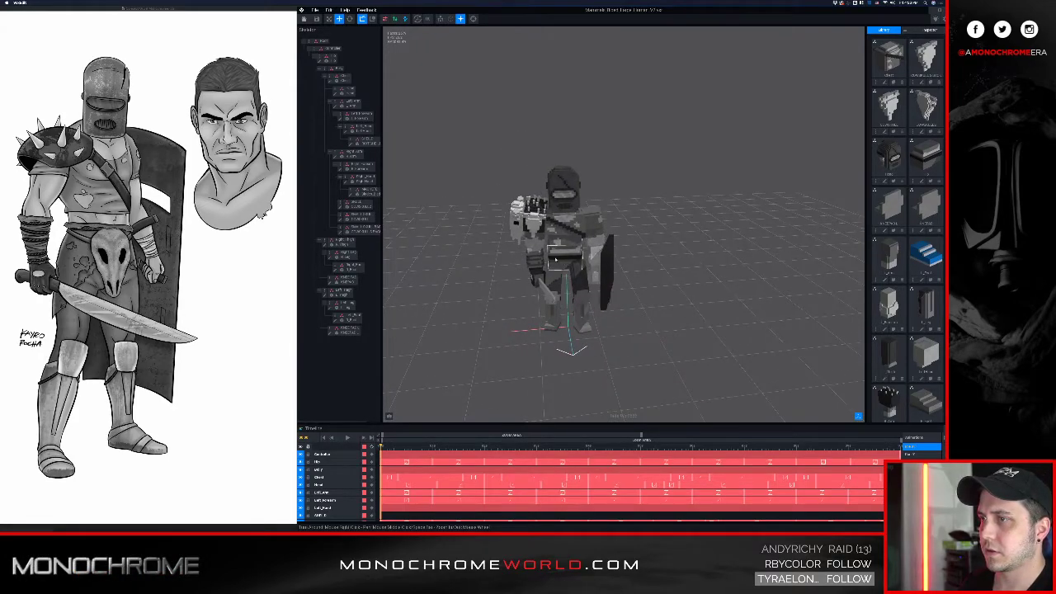
pyautogui.scroll(5, 556, 260)
pyautogui.moveTo(556, 260); pyautogui.dragTo(612, 294, button='right')
pyautogui.scroll(5, 615, 301)
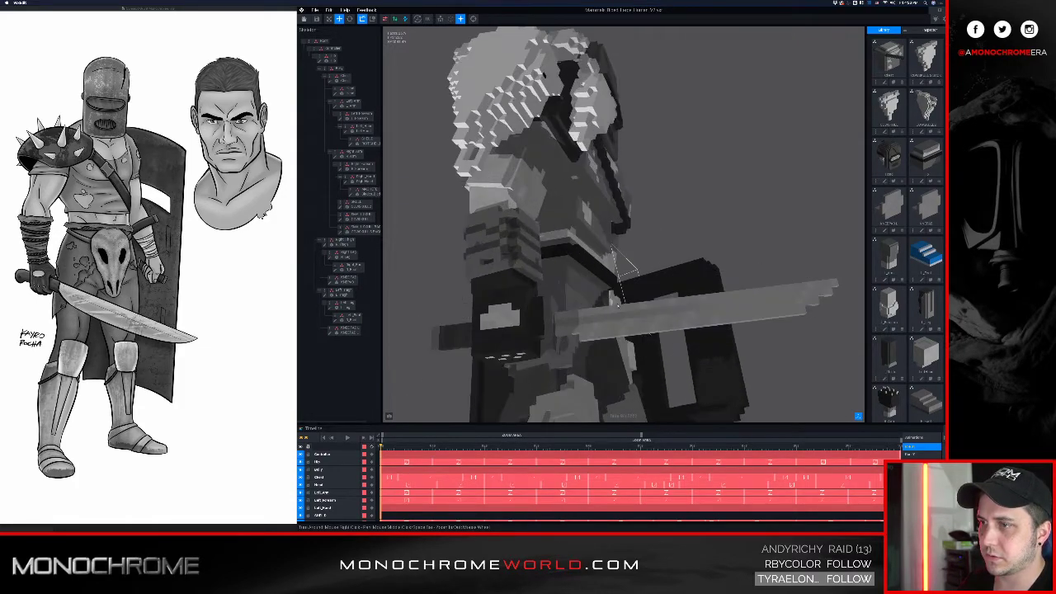
pyautogui.click(625, 316)
pyautogui.press('Tab')
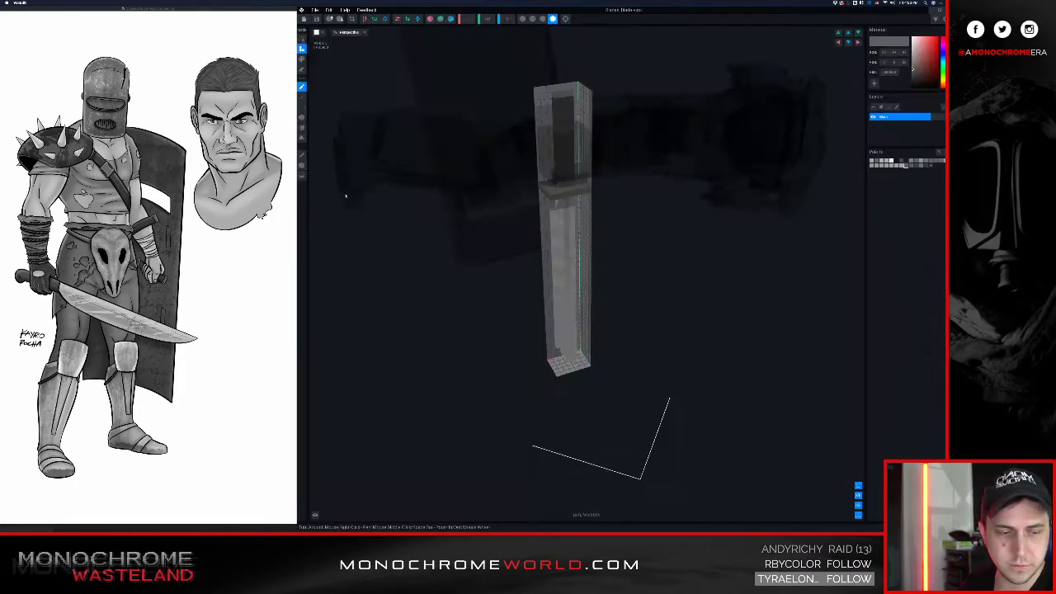
# - Widen the machete blade by adding rows of light grey voxels along its edges with the line tool
pyautogui.scroll(4, 545, 222)
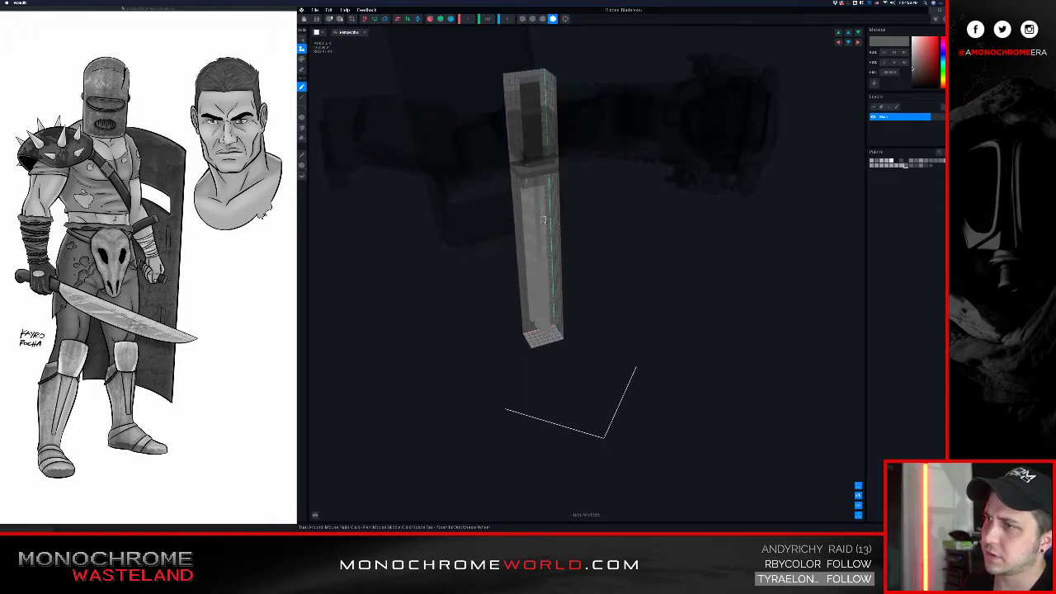
pyautogui.scroll(3, 535, 218)
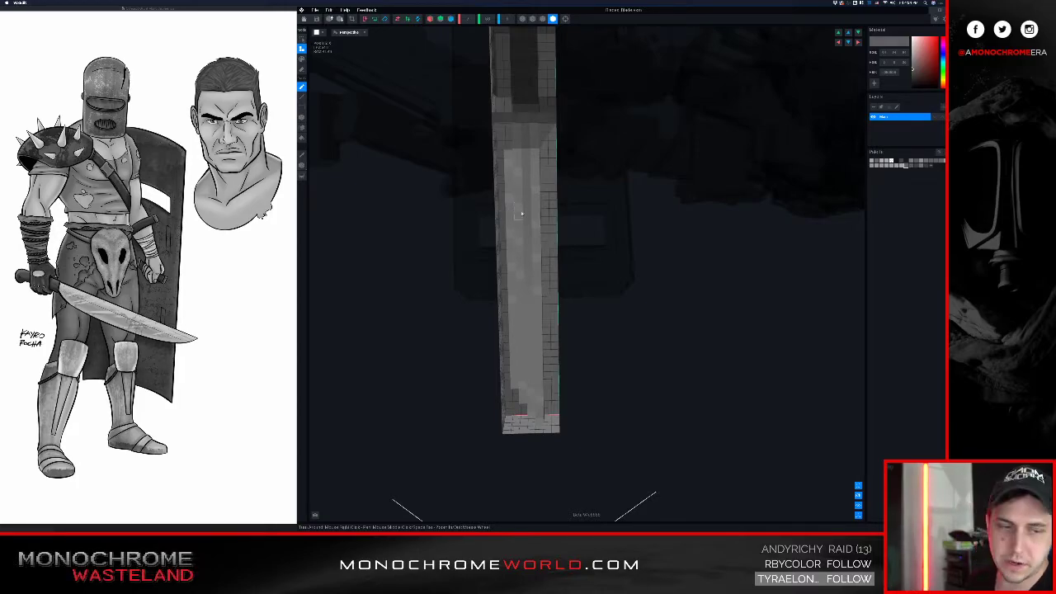
pyautogui.scroll(3, 522, 211)
pyautogui.moveTo(526, 206); pyautogui.dragTo(522, 183, button='right')
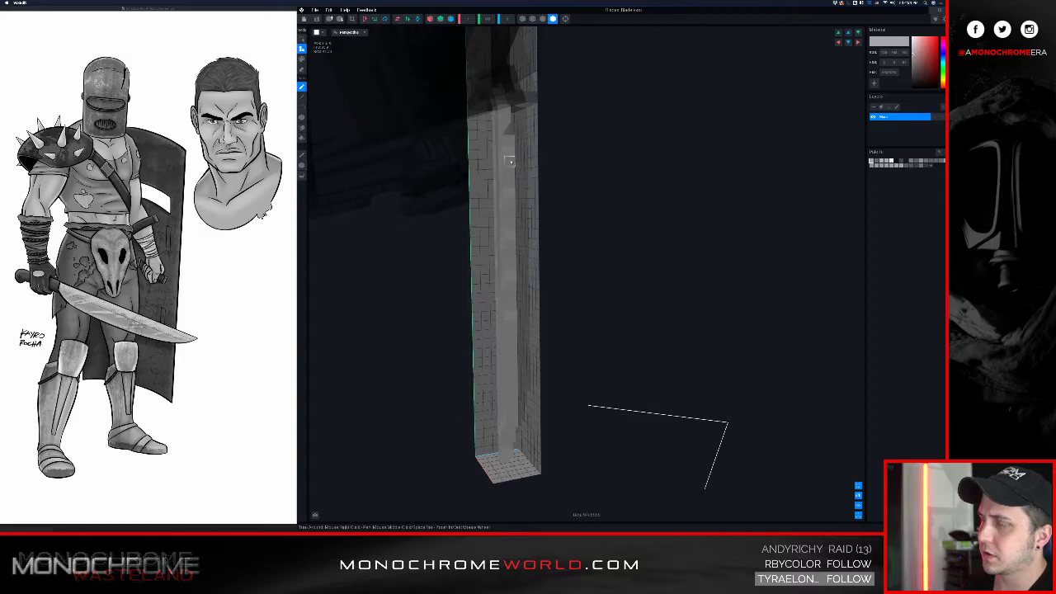
pyautogui.press('1')
pyautogui.press('2')
pyautogui.moveTo(510, 162); pyautogui.dragTo(514, 405)
pyautogui.moveTo(515, 405); pyautogui.dragTo(559, 157, button='right')
pyautogui.scroll(2, 548, 360)
pyautogui.moveTo(574, 99); pyautogui.dragTo(566, 100, button='right')
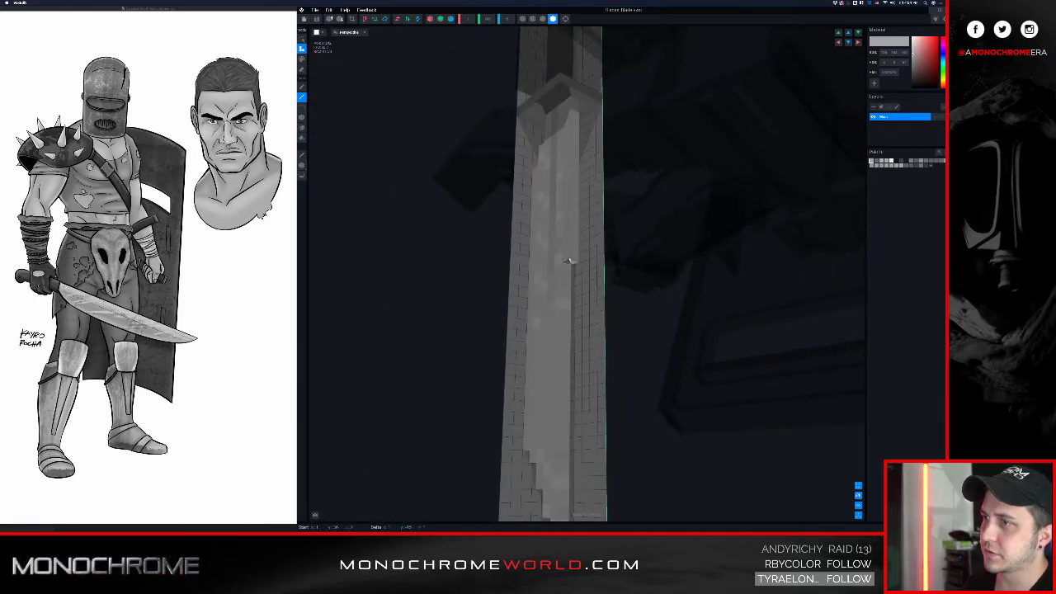
# - Touch up the stepped edge midway along the widened blade, then save and close the machete model
pyautogui.moveTo(569, 255); pyautogui.dragTo(555, 273, button='right')
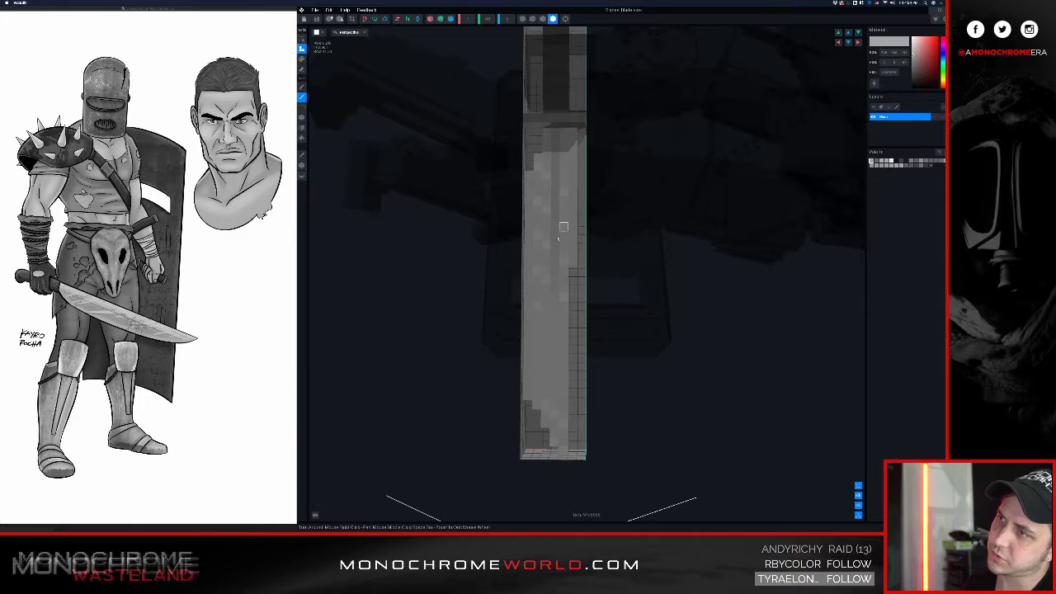
pyautogui.moveTo(555, 315); pyautogui.dragTo(545, 306, button='right')
pyautogui.moveTo(569, 273)
pyautogui.mouseDown()
pyautogui.moveTo(567, 291)
pyautogui.moveTo(562, 279)
pyautogui.mouseUp()
pyautogui.moveTo(561, 279)
pyautogui.mouseDown(button='right')
pyautogui.moveTo(554, 264)
pyautogui.moveTo(566, 265)
pyautogui.mouseUp(button='right')
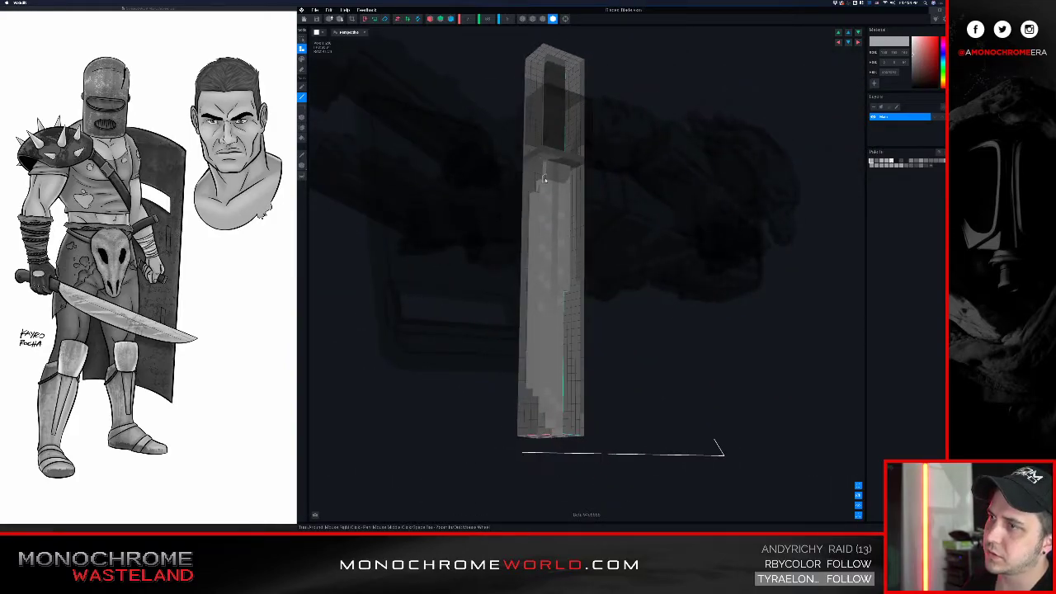
pyautogui.moveTo(545, 178); pyautogui.dragTo(565, 191, button='right')
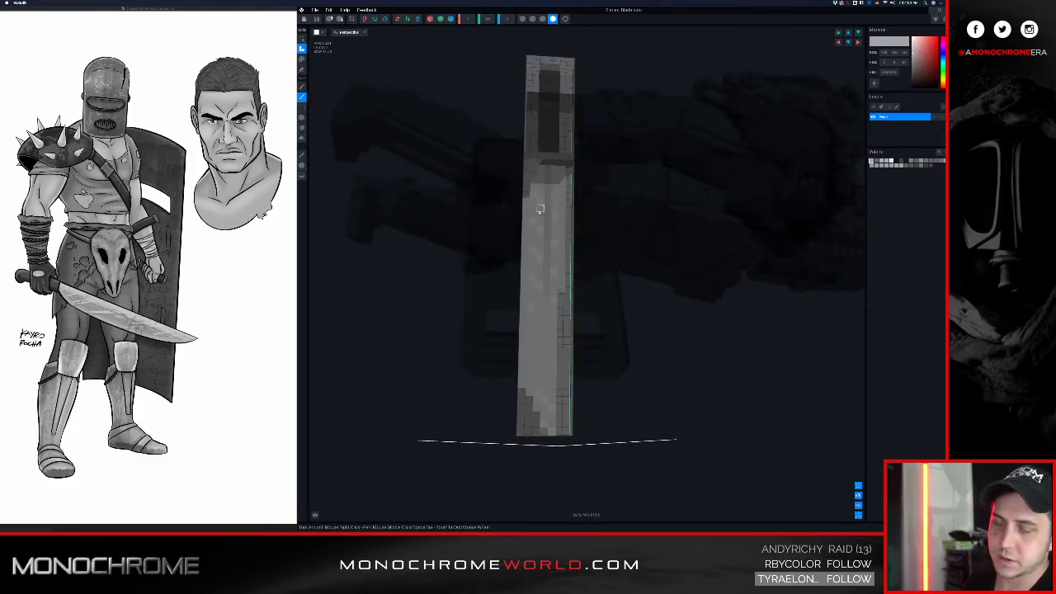
pyautogui.scroll(-1, 542, 213)
pyautogui.moveTo(541, 213); pyautogui.dragTo(539, 209, button='right')
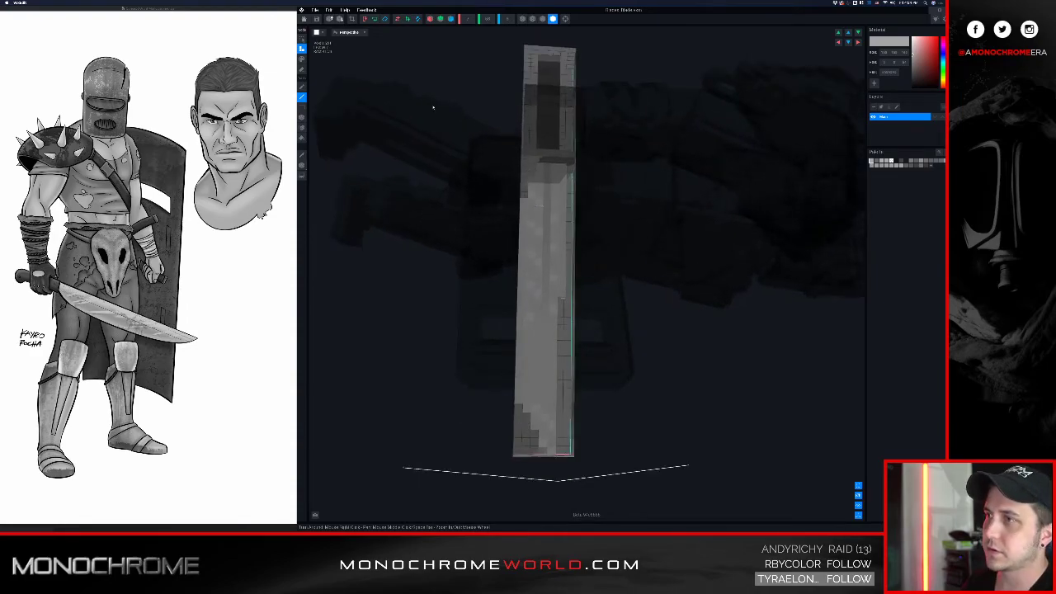
pyautogui.click(305, 19)
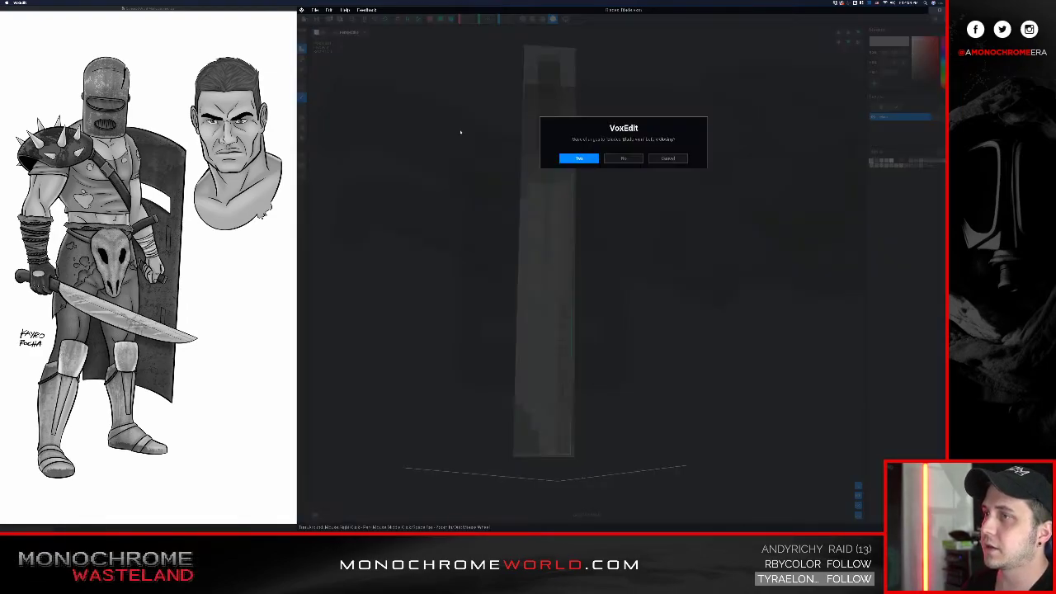
pyautogui.click(581, 158)
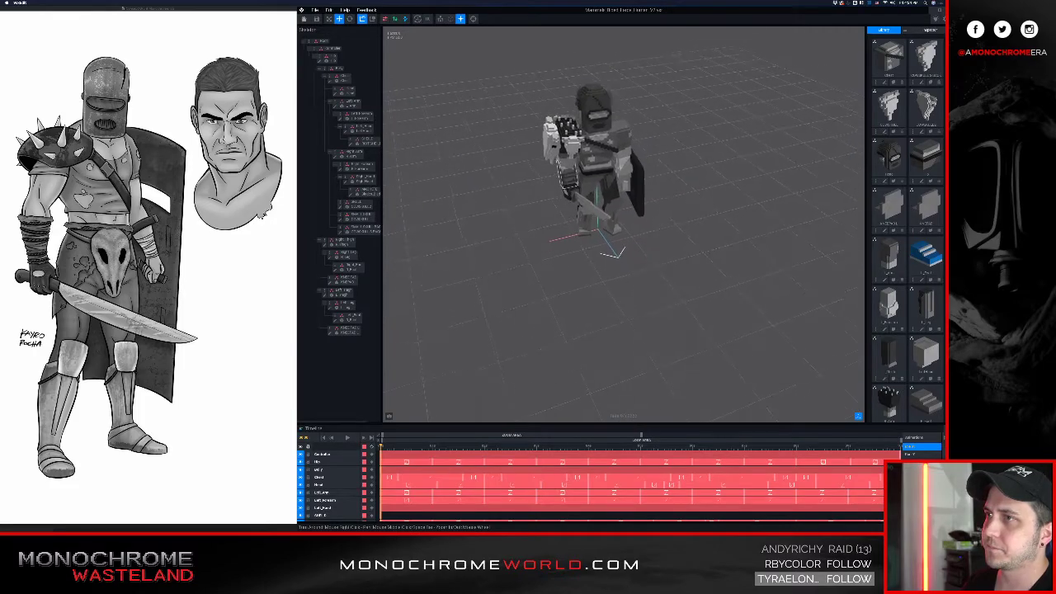
# - Inspect the widened blade on the character from several angles and briefly display the skeleton bones
pyautogui.moveTo(598, 190); pyautogui.dragTo(596, 165, button='right')
pyautogui.scroll(5, 598, 173)
pyautogui.scroll(-3, 597, 174)
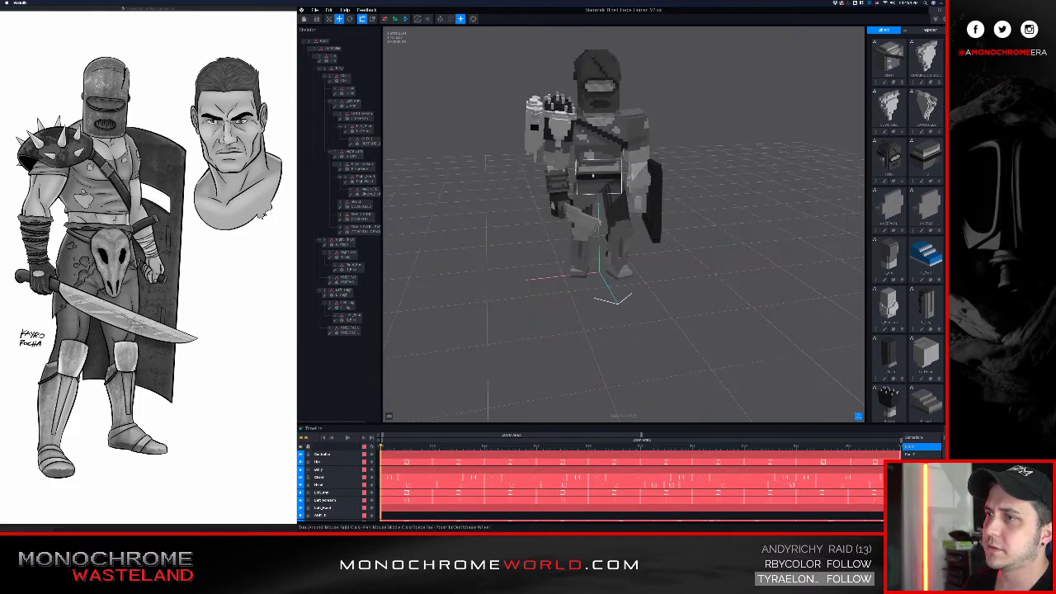
pyautogui.moveTo(598, 149); pyautogui.dragTo(599, 185, button='middle')
pyautogui.scroll(5, 594, 186)
pyautogui.scroll(-3, 594, 186)
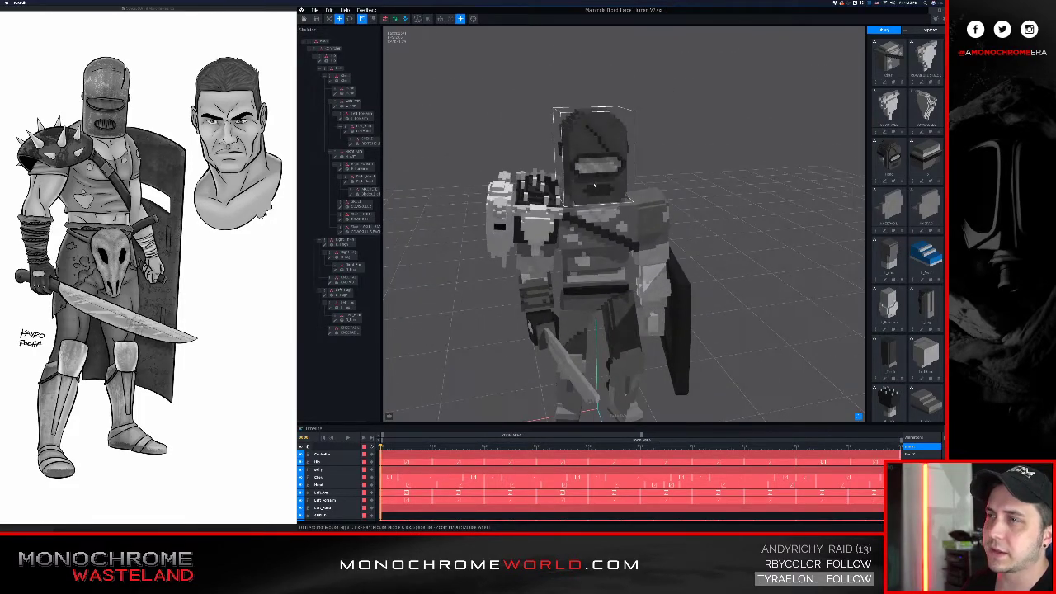
pyautogui.scroll(5, 595, 186)
pyautogui.scroll(-5, 595, 148)
pyautogui.scroll(4, 598, 199)
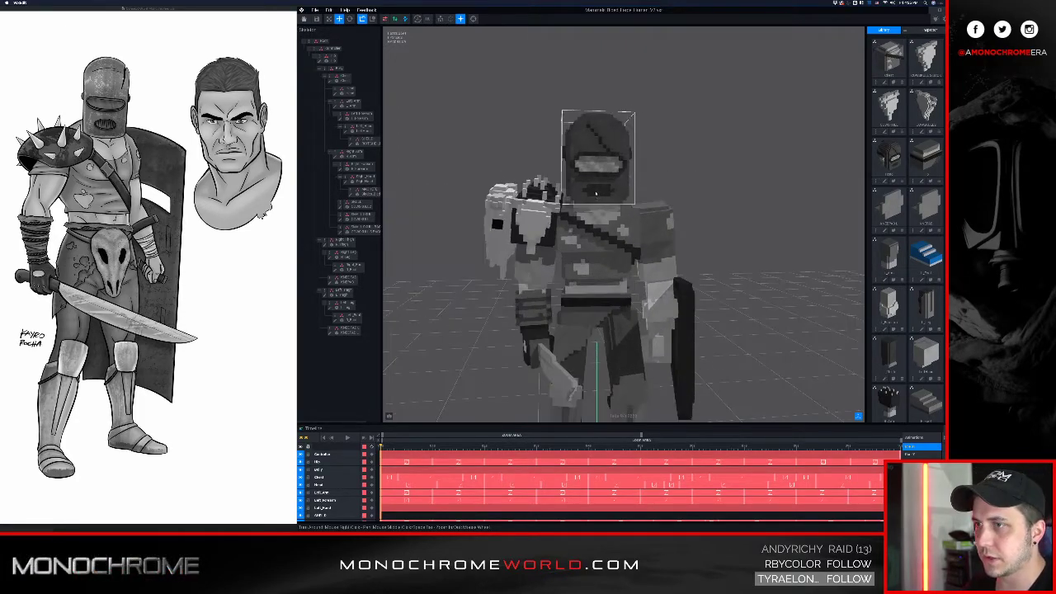
pyautogui.moveTo(597, 198); pyautogui.dragTo(614, 295, button='right')
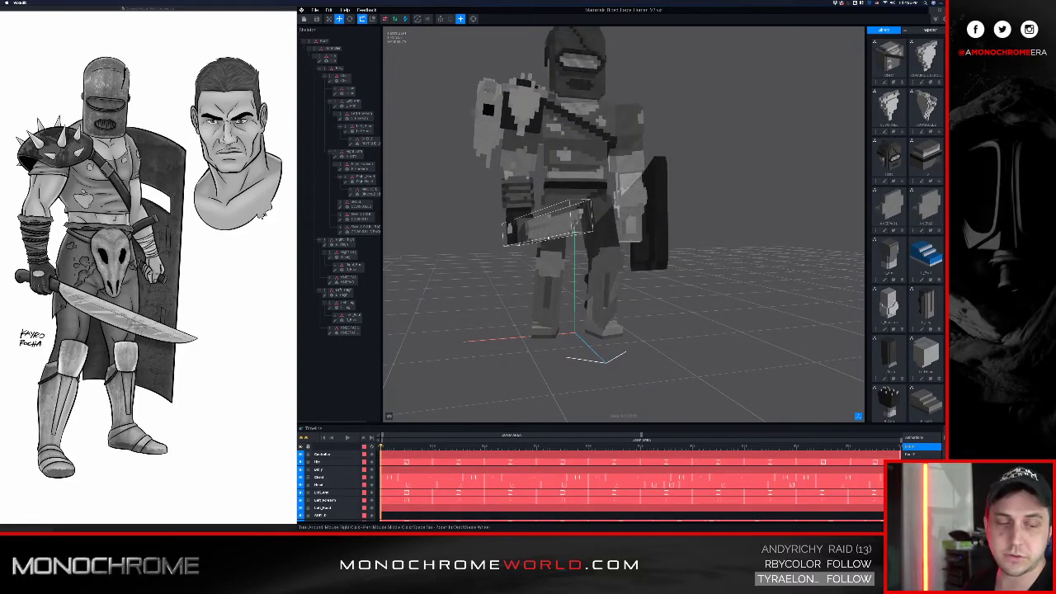
pyautogui.moveTo(614, 296); pyautogui.dragTo(608, 286, button='right')
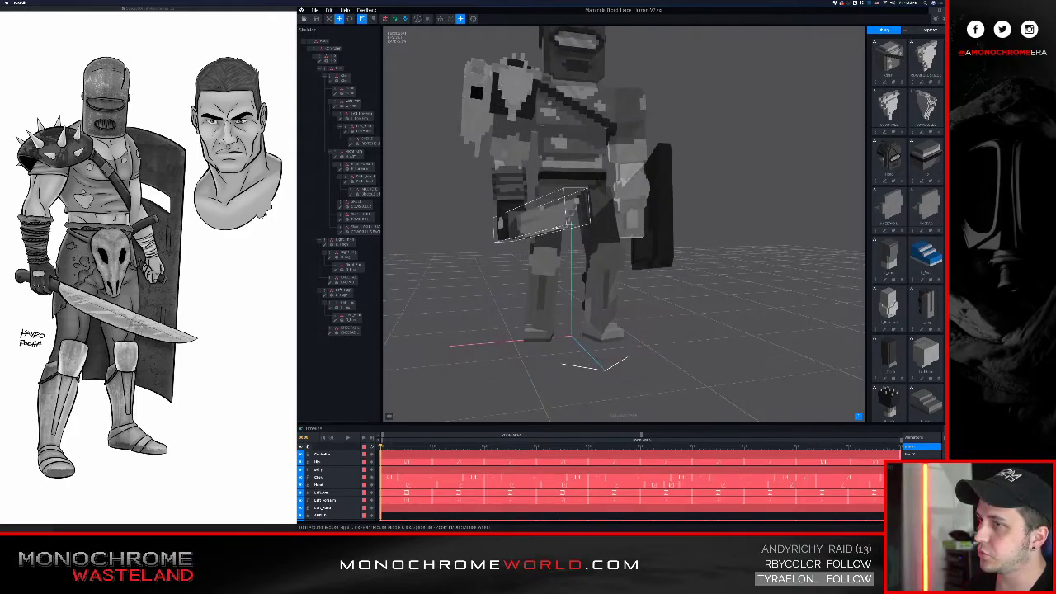
pyautogui.moveTo(586, 219); pyautogui.dragTo(569, 219, button='right')
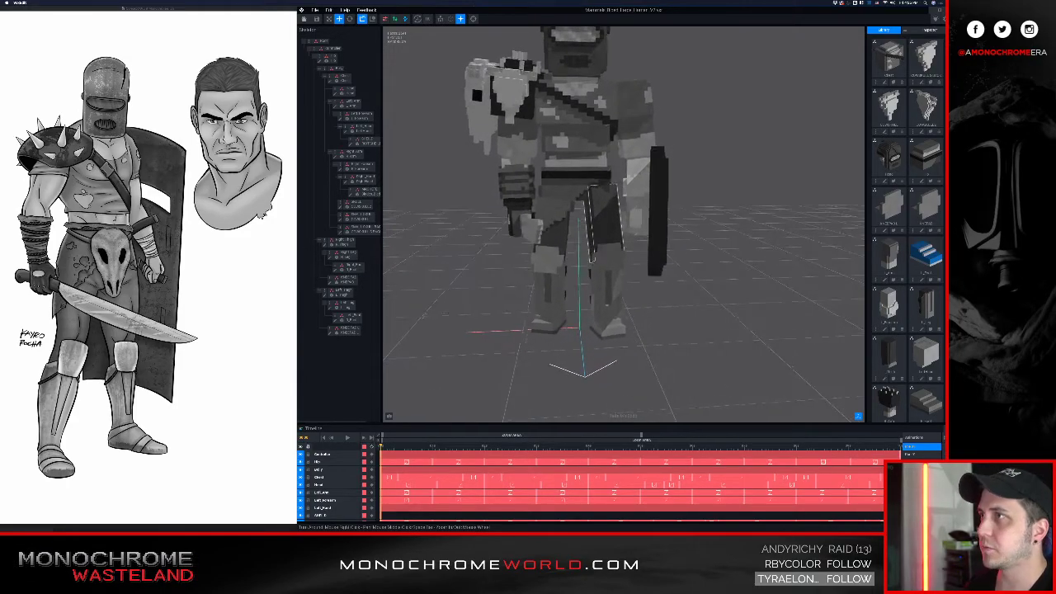
pyautogui.moveTo(591, 195); pyautogui.dragTo(596, 244, button='middle')
pyautogui.click(440, 19)
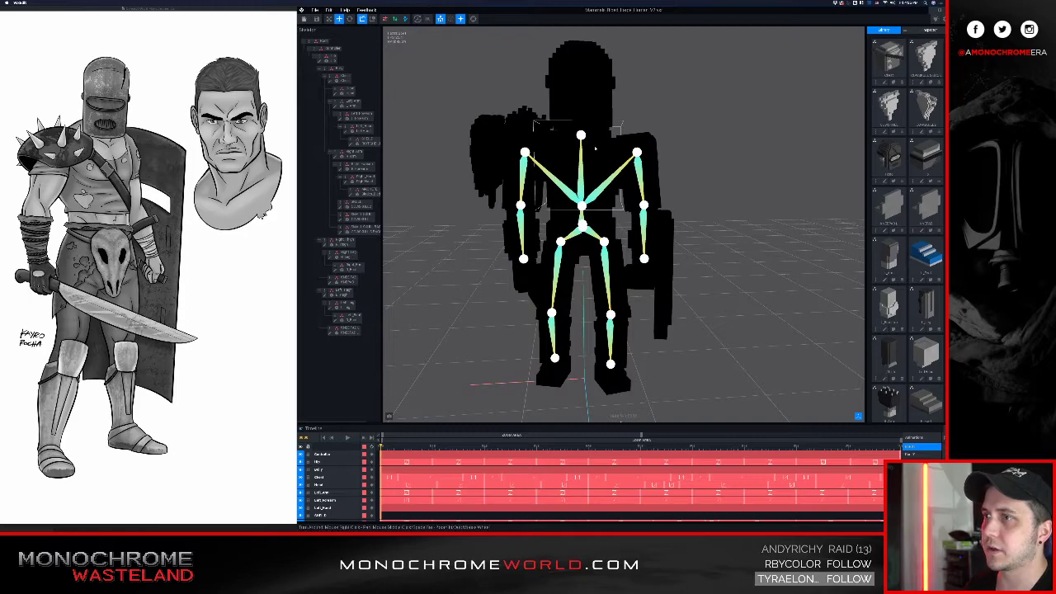
pyautogui.click(440, 19)
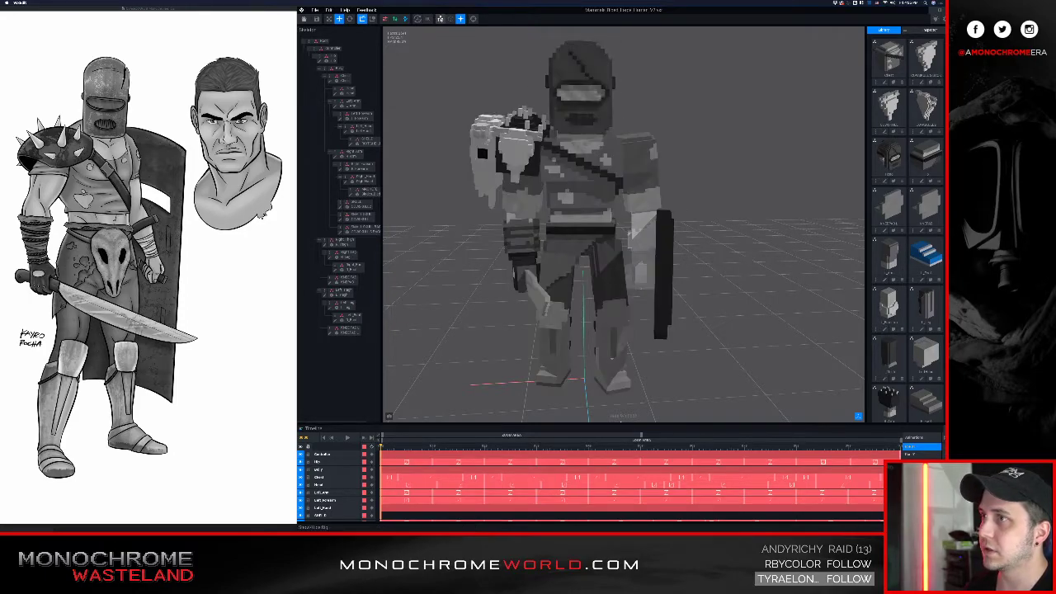
# - Examine the spiked shoulder armour from the front and side, selecting its skull pieces to check how they fit
pyautogui.moveTo(570, 380); pyautogui.dragTo(552, 307, button='right')
pyautogui.click(599, 286)
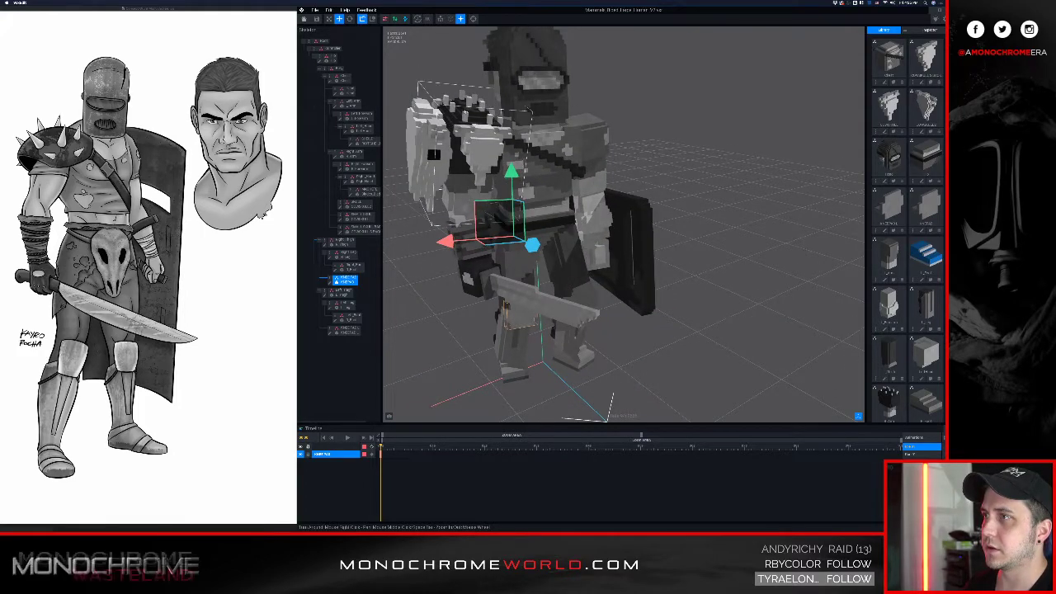
pyautogui.click(477, 120)
pyautogui.scroll(3, 657, 101)
pyautogui.click(657, 101)
pyautogui.moveTo(657, 101); pyautogui.dragTo(793, 241, button='middle')
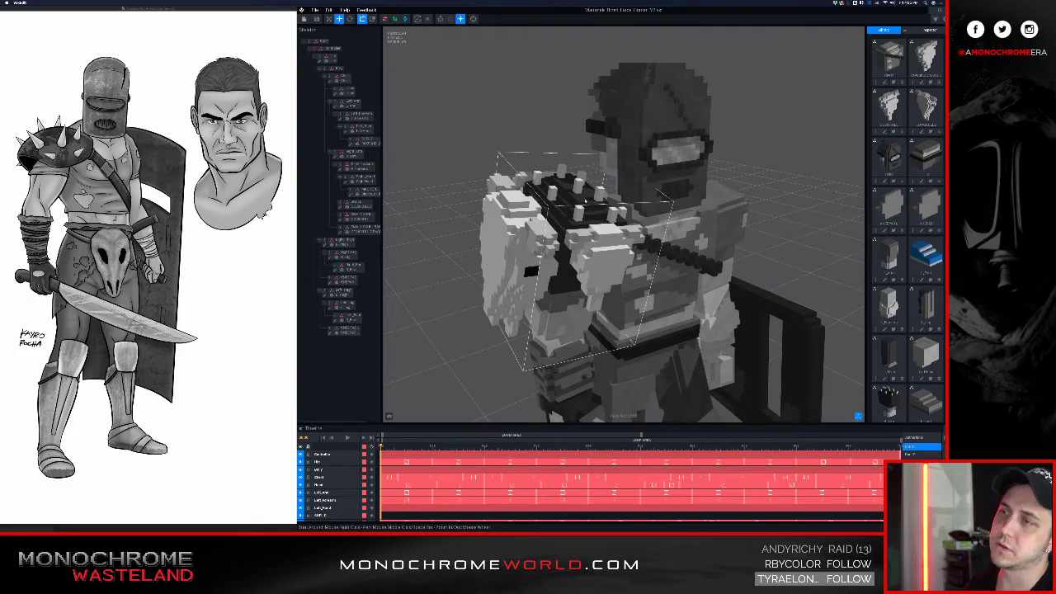
pyautogui.click(578, 248)
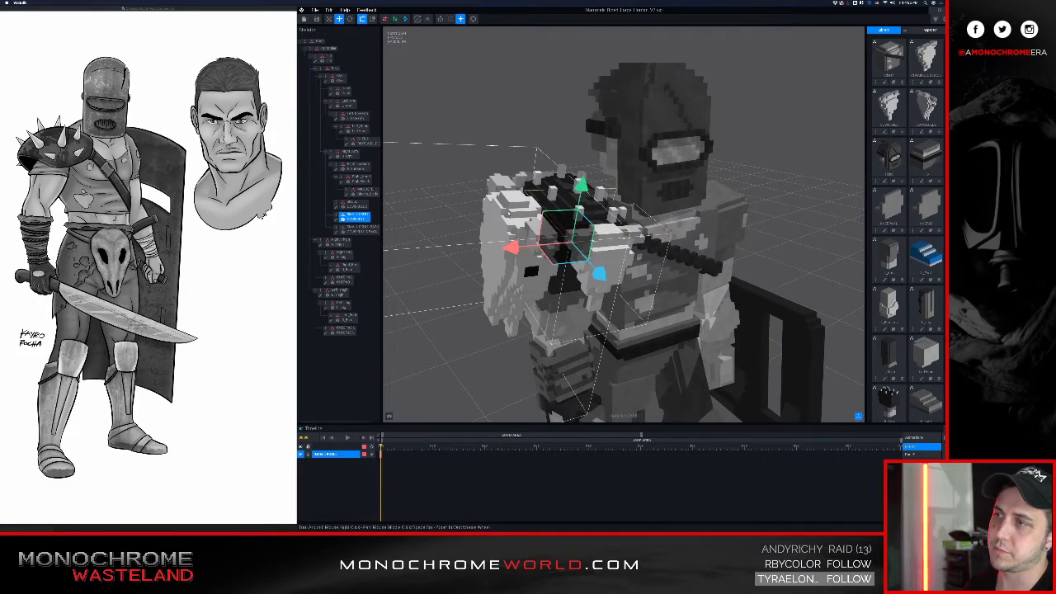
pyautogui.scroll(-2, 577, 248)
pyautogui.click(647, 413)
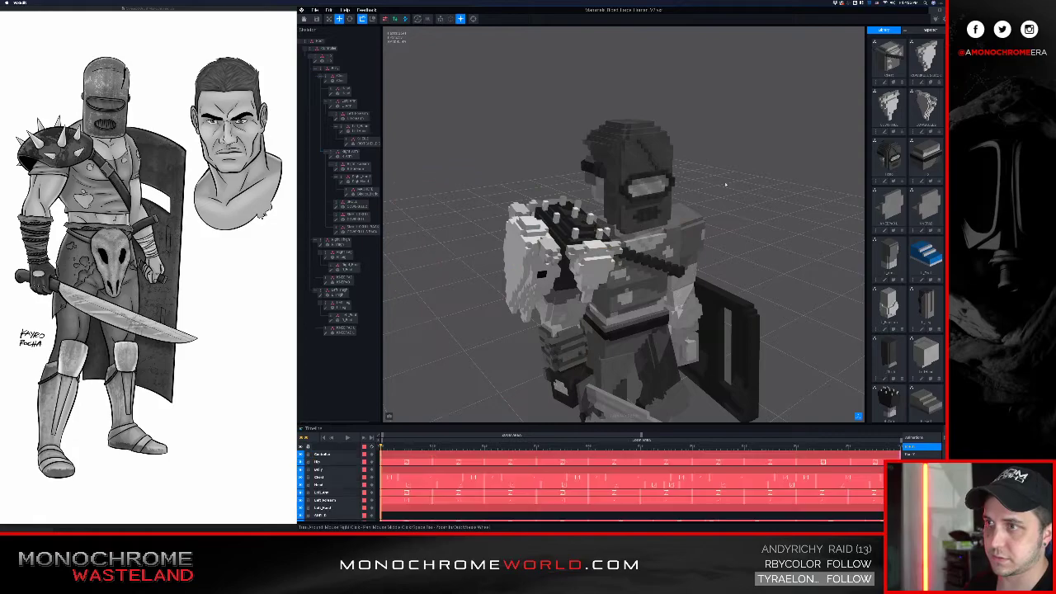
# - Compare the character's front view with the concept art, selecting the shoulder skull and a leg piece for reference
pyautogui.scroll(-3, 648, 413)
pyautogui.moveTo(648, 413); pyautogui.dragTo(554, 238, button='right')
pyautogui.scroll(3, 583, 256)
pyautogui.scroll(-3, 558, 257)
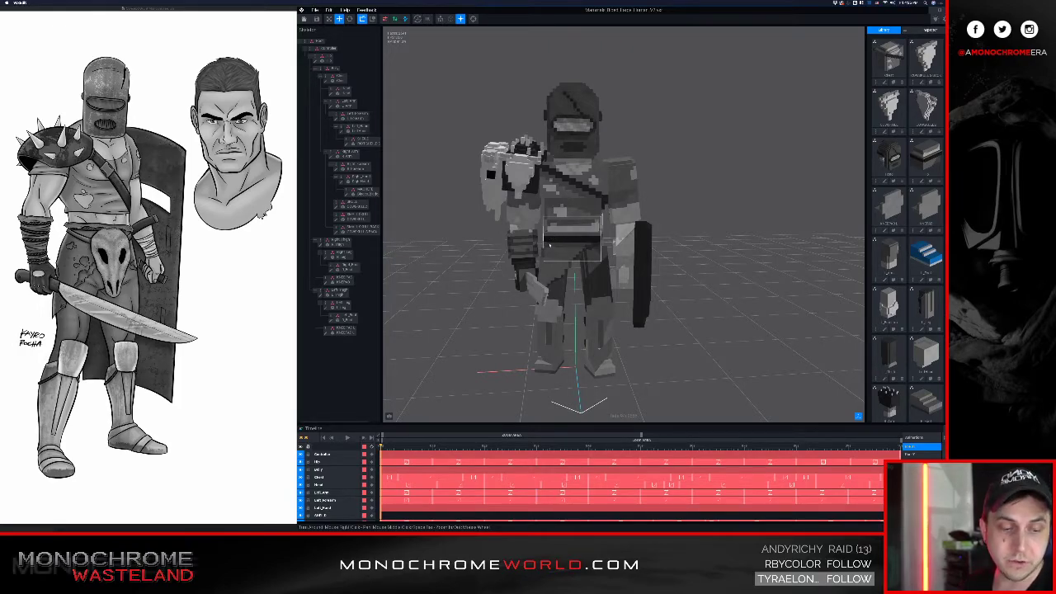
pyautogui.moveTo(567, 190); pyautogui.dragTo(569, 188, button='right')
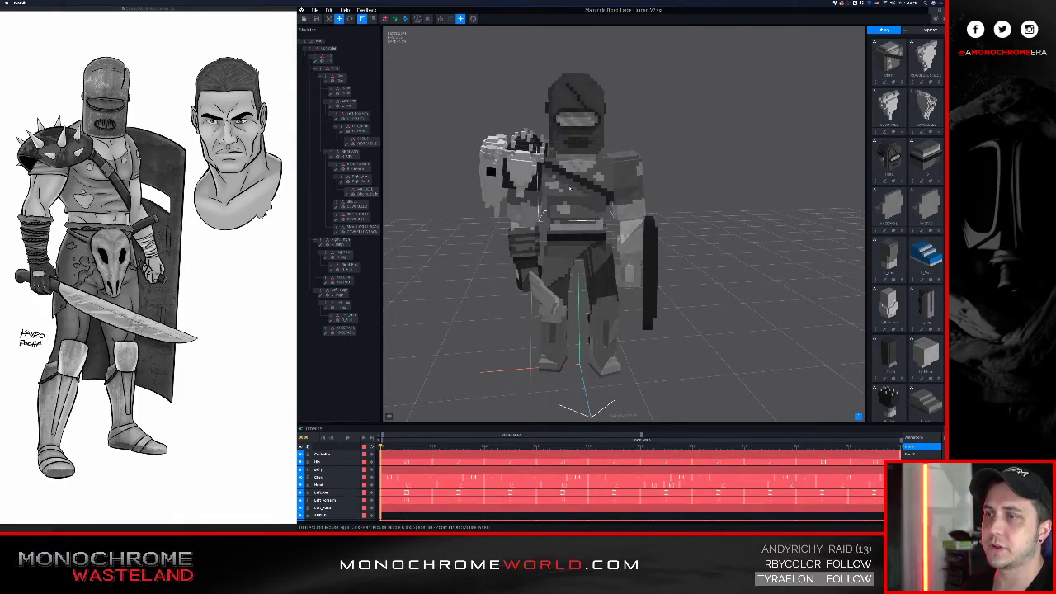
pyautogui.scroll(2, 556, 176)
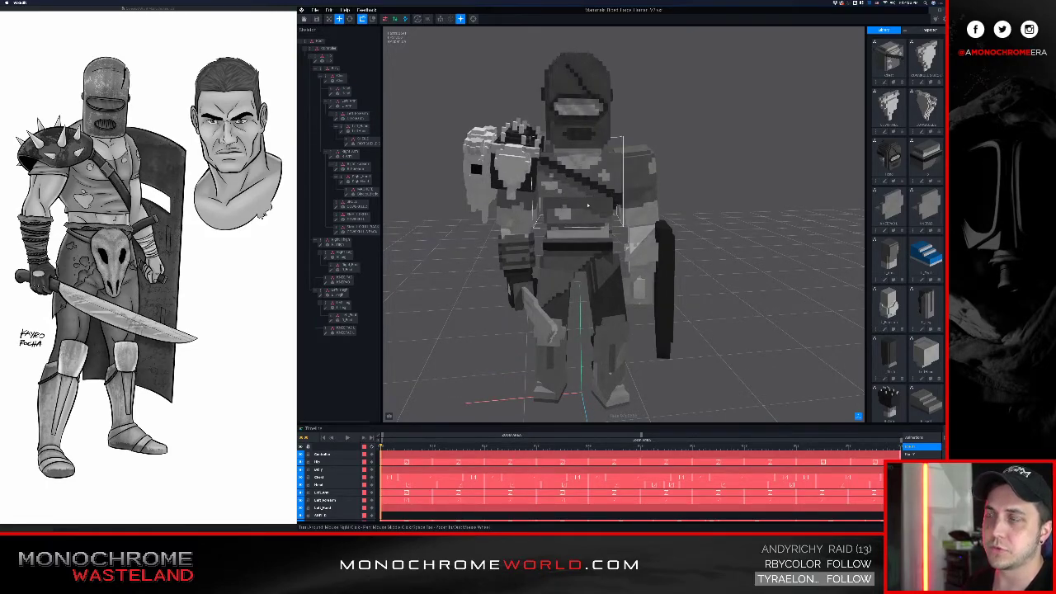
pyautogui.click(549, 245)
pyautogui.click(495, 152)
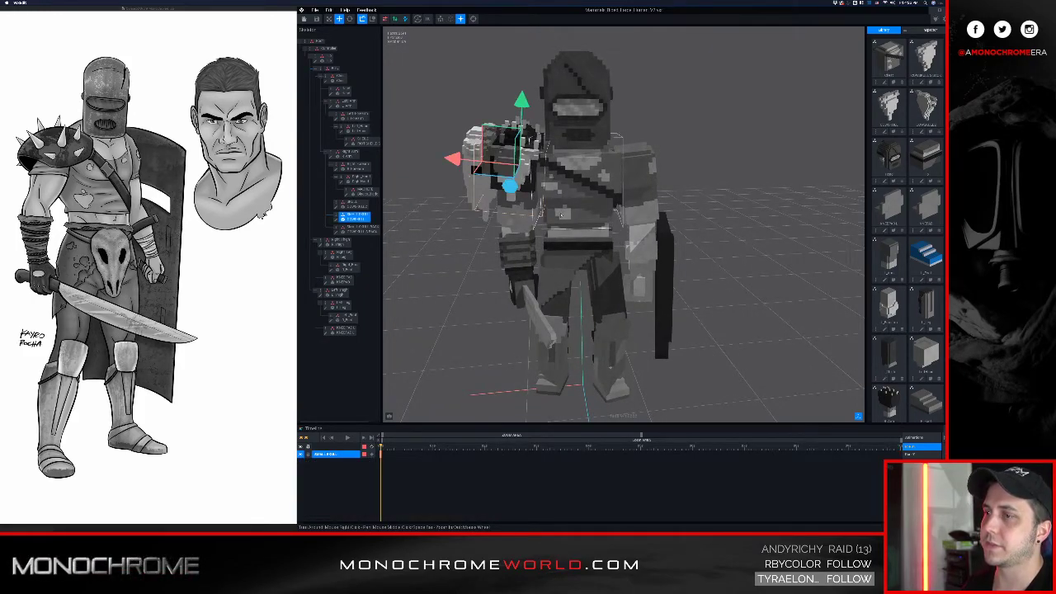
pyautogui.click(608, 325)
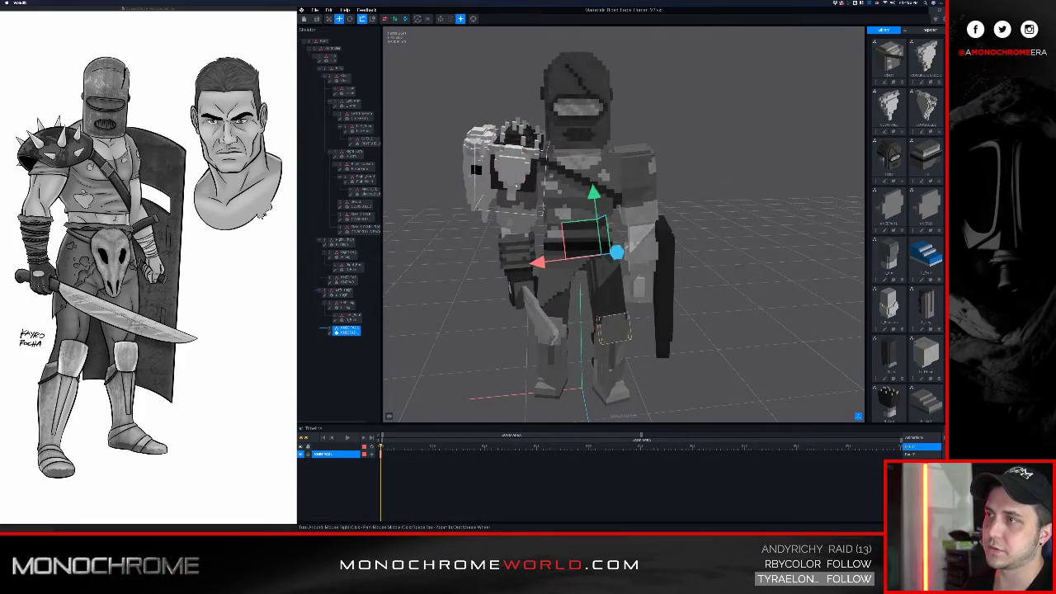
pyautogui.click(514, 183)
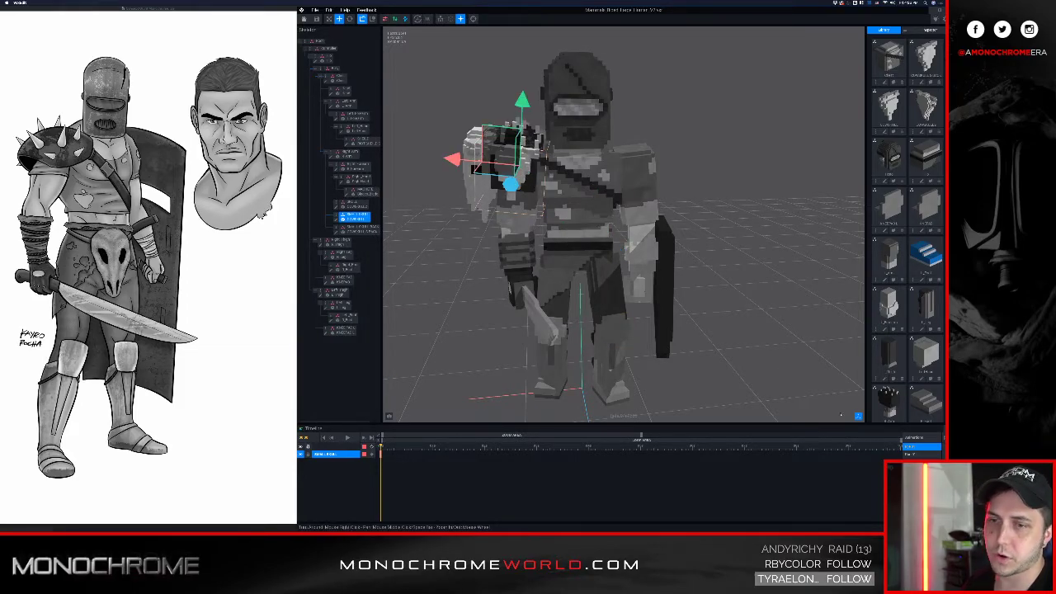
# - Preview both animations on the character and return to the first frame of the first animation
pyautogui.moveTo(478, 404); pyautogui.dragTo(522, 408, button='right')
pyautogui.click(345, 437)
pyautogui.scroll(-3, 477, 235)
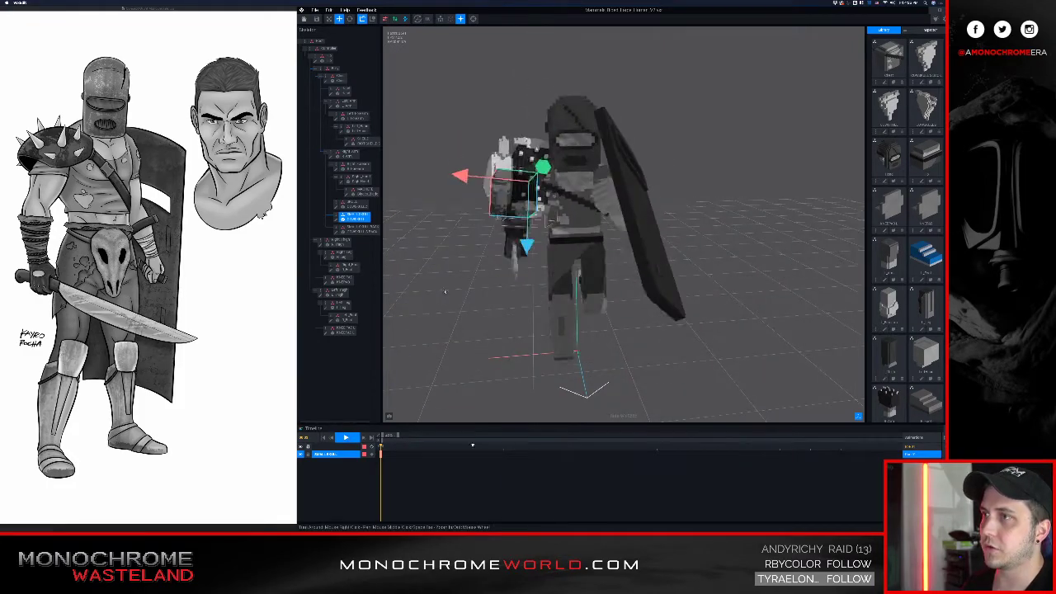
pyautogui.click(477, 234)
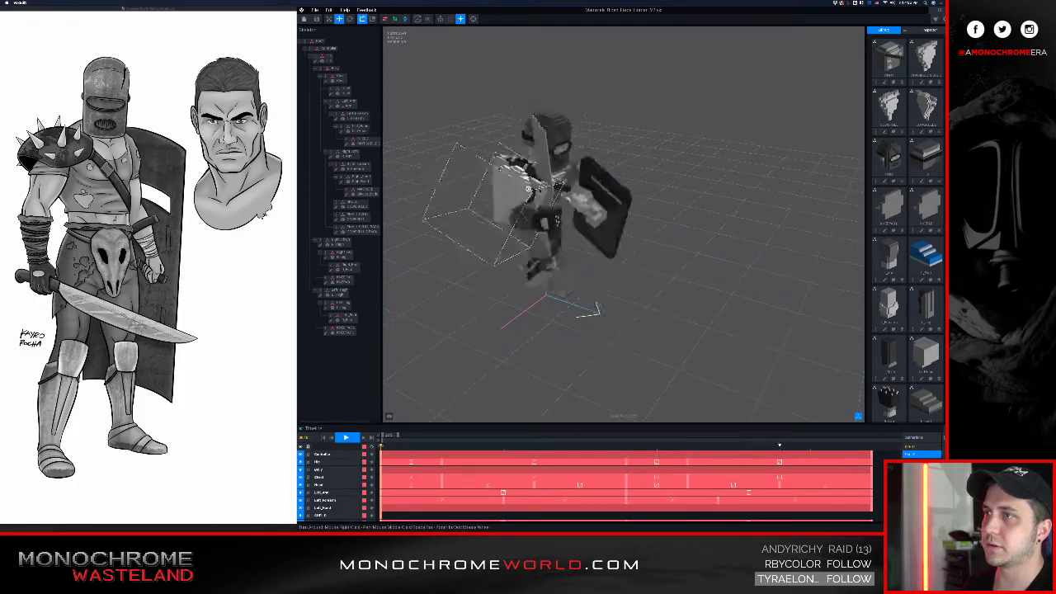
pyautogui.moveTo(529, 189); pyautogui.dragTo(472, 168, button='right')
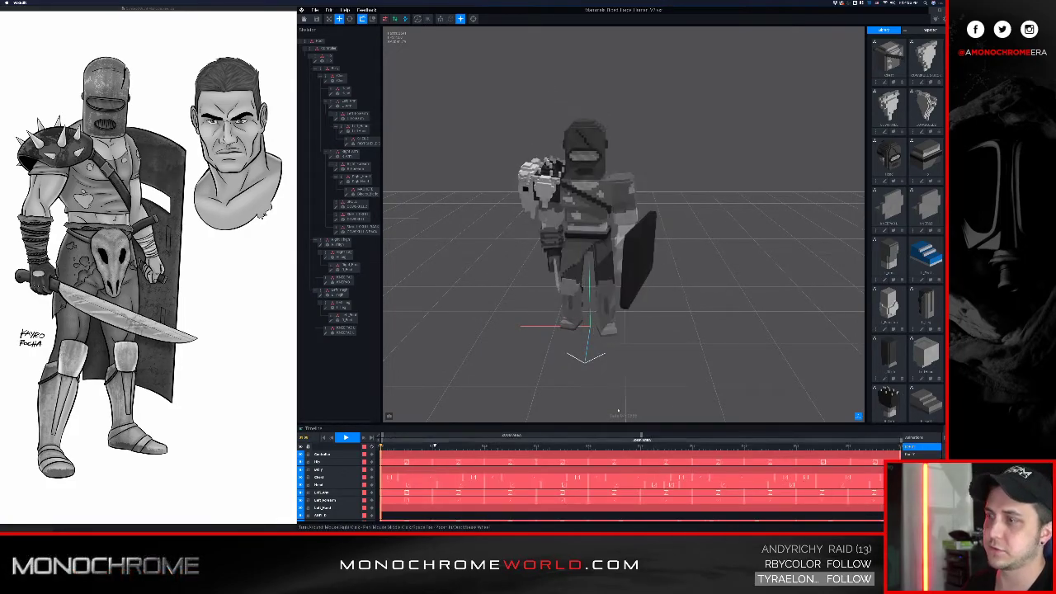
pyautogui.click(324, 437)
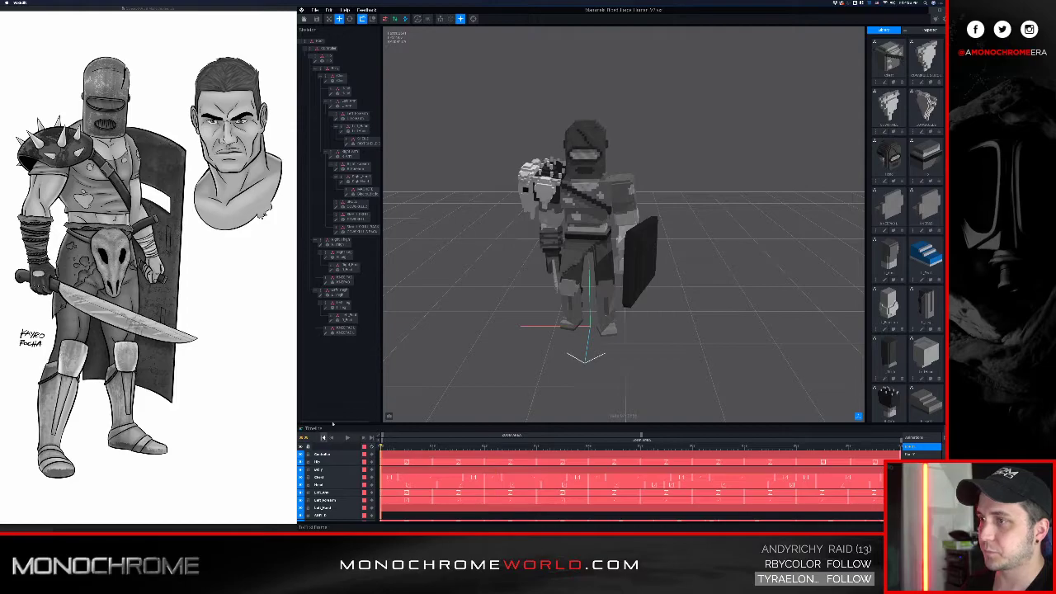
# - Examine the full character's proportions against the concept art in the first animation's starting pose
pyautogui.scroll(2, 512, 270)
pyautogui.moveTo(512, 270); pyautogui.dragTo(598, 220, button='right')
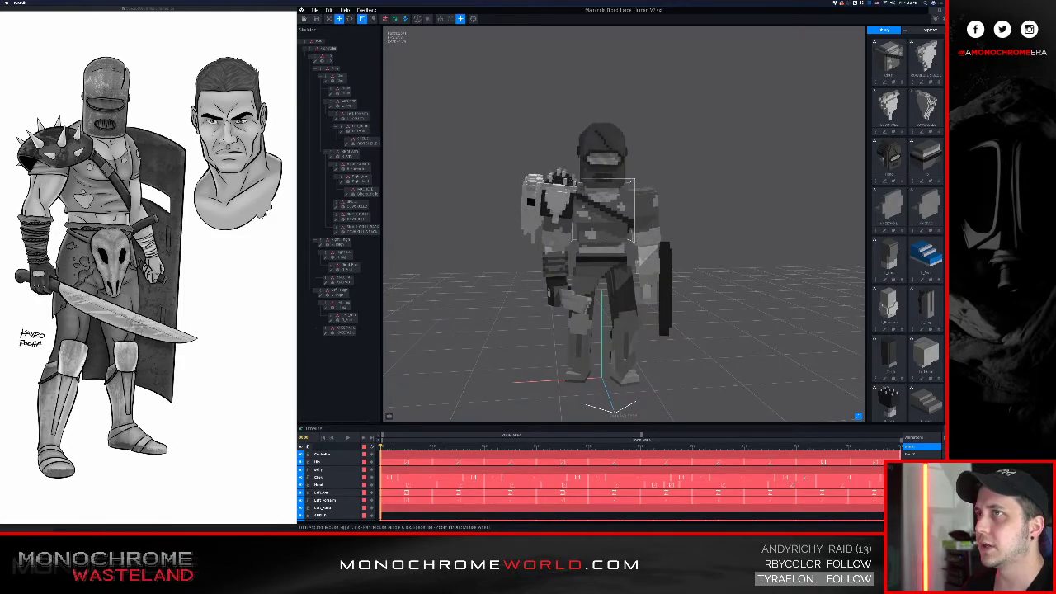
pyautogui.moveTo(595, 219); pyautogui.dragTo(595, 217, button='middle')
pyautogui.scroll(3, 594, 214)
pyautogui.scroll(-3, 595, 214)
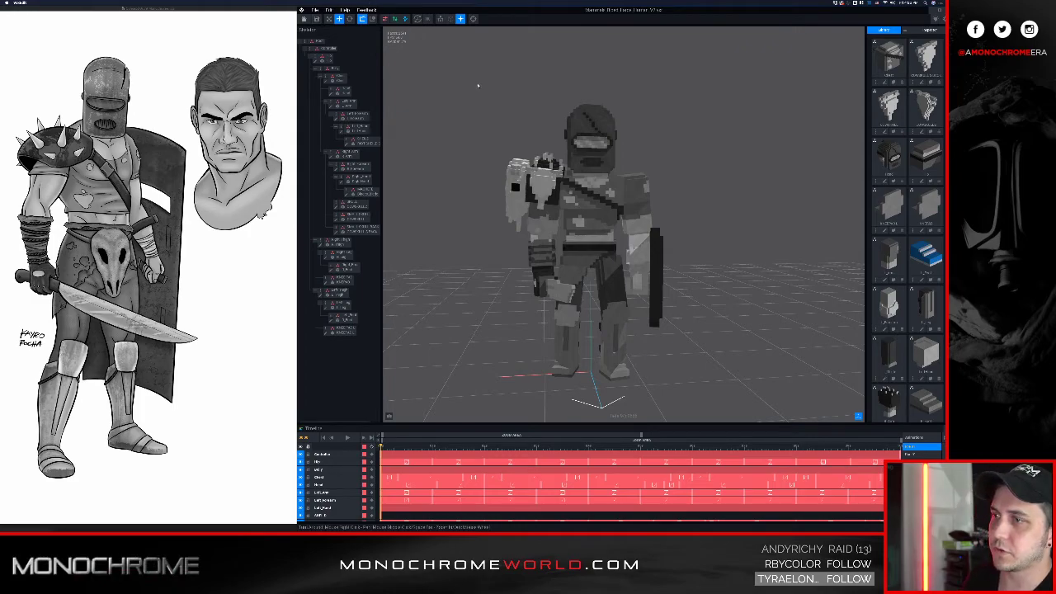
pyautogui.scroll(3, 585, 187)
pyautogui.scroll(-3, 585, 187)
pyautogui.moveTo(585, 186); pyautogui.dragTo(611, 259, button='right')
# - Inspect the machete blade's outline and tip from the side at close range
pyautogui.click(619, 279)
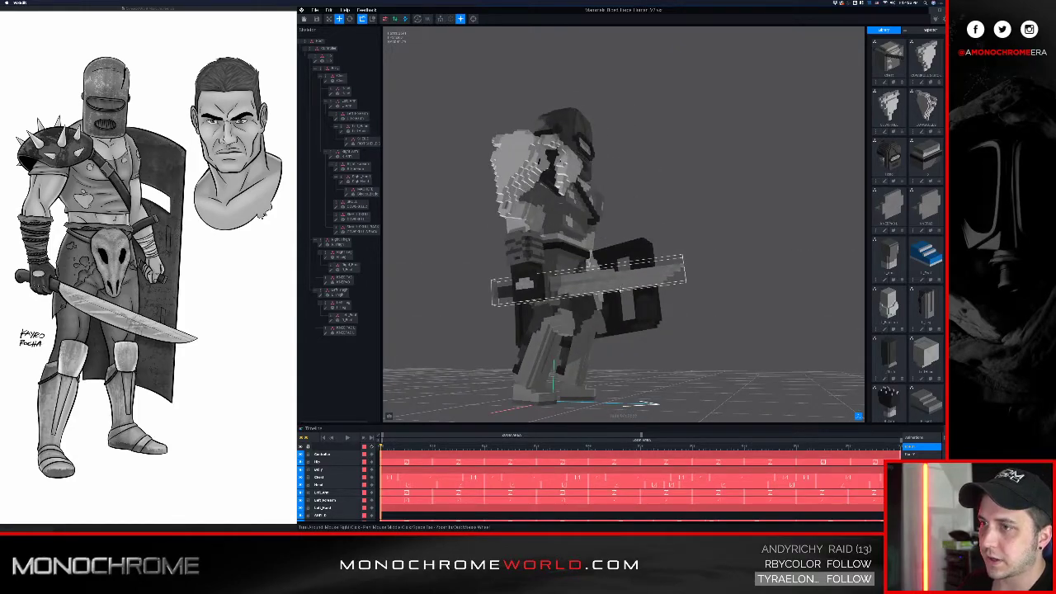
pyautogui.scroll(4, 573, 291)
pyautogui.click(502, 305)
pyautogui.click(741, 266)
pyautogui.moveTo(740, 266); pyautogui.dragTo(600, 260, button='right')
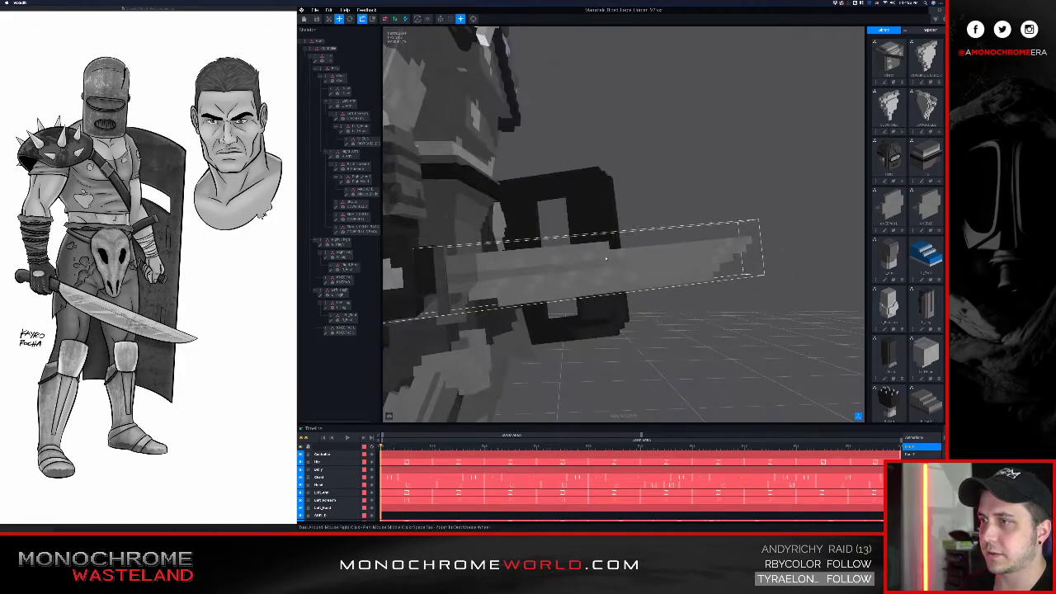
pyautogui.scroll(-5, 667, 264)
pyautogui.moveTo(665, 261); pyautogui.dragTo(625, 278, button='right')
pyautogui.moveTo(661, 247); pyautogui.dragTo(610, 330, button='middle')
pyautogui.moveTo(611, 330); pyautogui.dragTo(561, 330, button='right')
pyautogui.scroll(-4, 615, 232)
pyautogui.scroll(10, 615, 232)
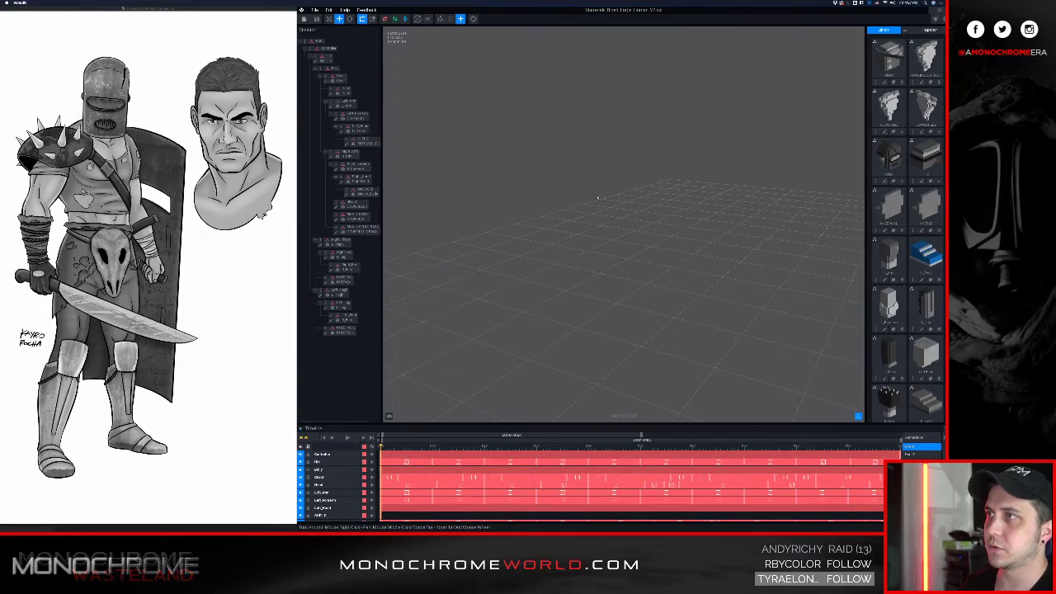
# - Bring the character back into view and check the helmet, shoulder armour and torso from the front
pyautogui.click(473, 19)
pyautogui.moveTo(582, 111); pyautogui.dragTo(580, 236, button='middle')
pyautogui.scroll(5, 582, 248)
pyautogui.moveTo(558, 293); pyautogui.dragTo(558, 290, button='right')
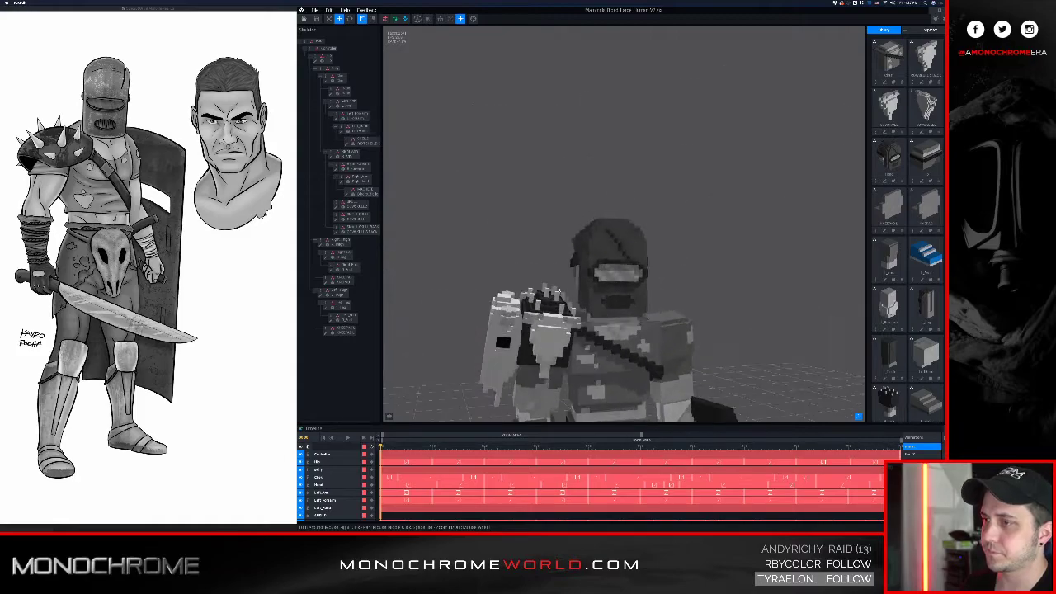
pyautogui.moveTo(580, 390); pyautogui.dragTo(531, 317, button='right')
pyautogui.scroll(5, 504, 325)
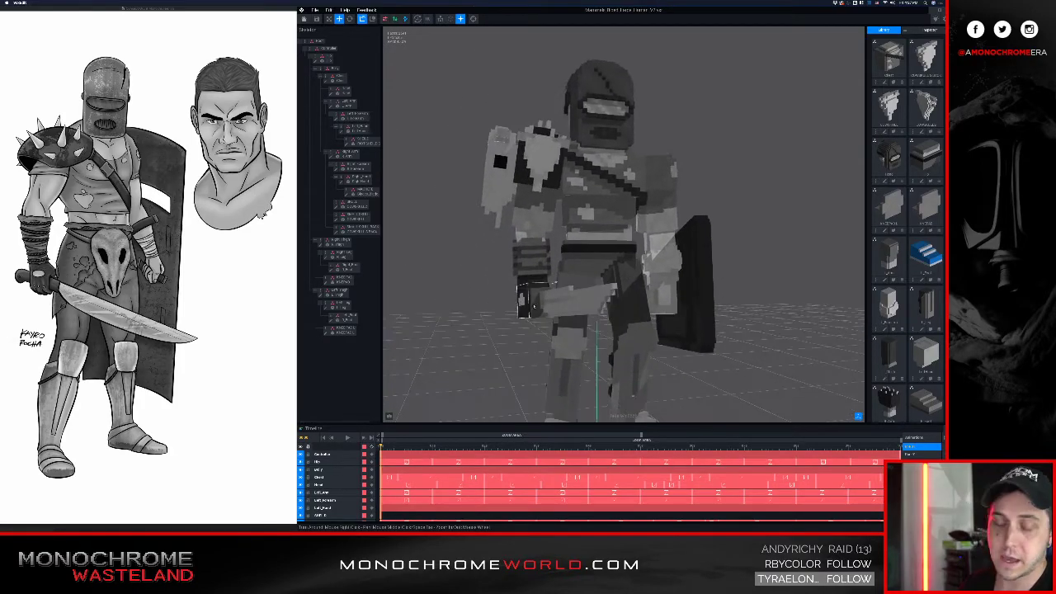
# - Examine the belt, shirt hem and waist closely for details missing compared with the concept art
pyautogui.scroll(4, 581, 240)
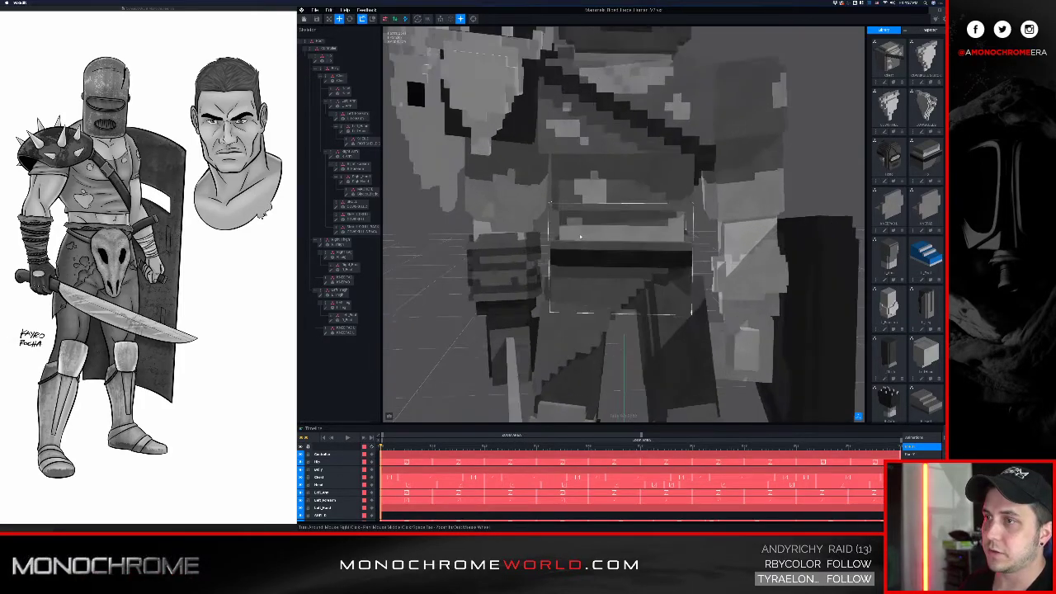
pyautogui.scroll(3, 590, 233)
pyautogui.moveTo(590, 233); pyautogui.dragTo(628, 163, button='right')
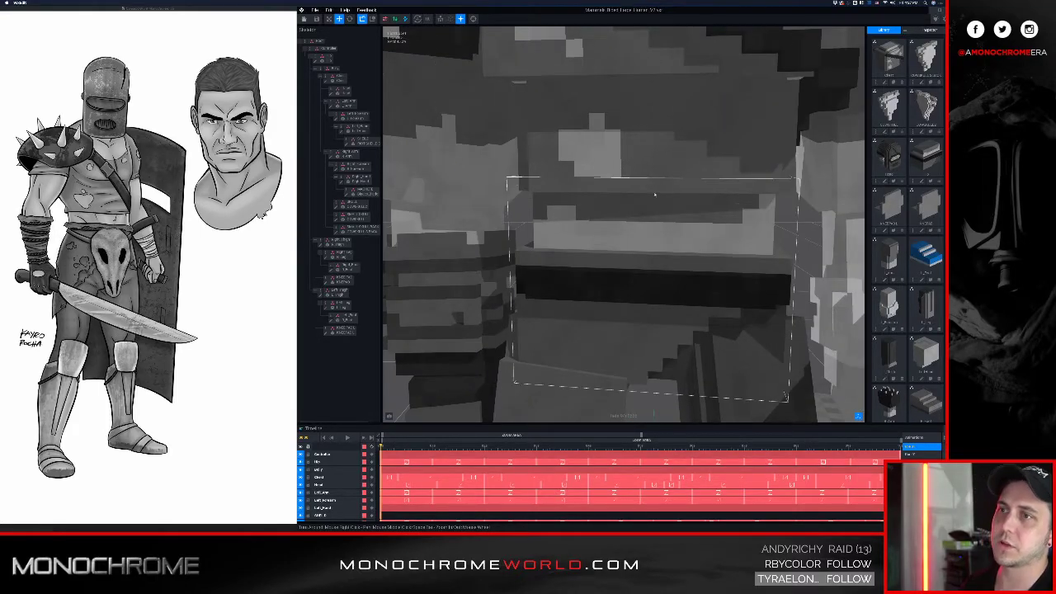
pyautogui.scroll(-3, 649, 188)
pyautogui.moveTo(648, 187); pyautogui.dragTo(572, 195, button='right')
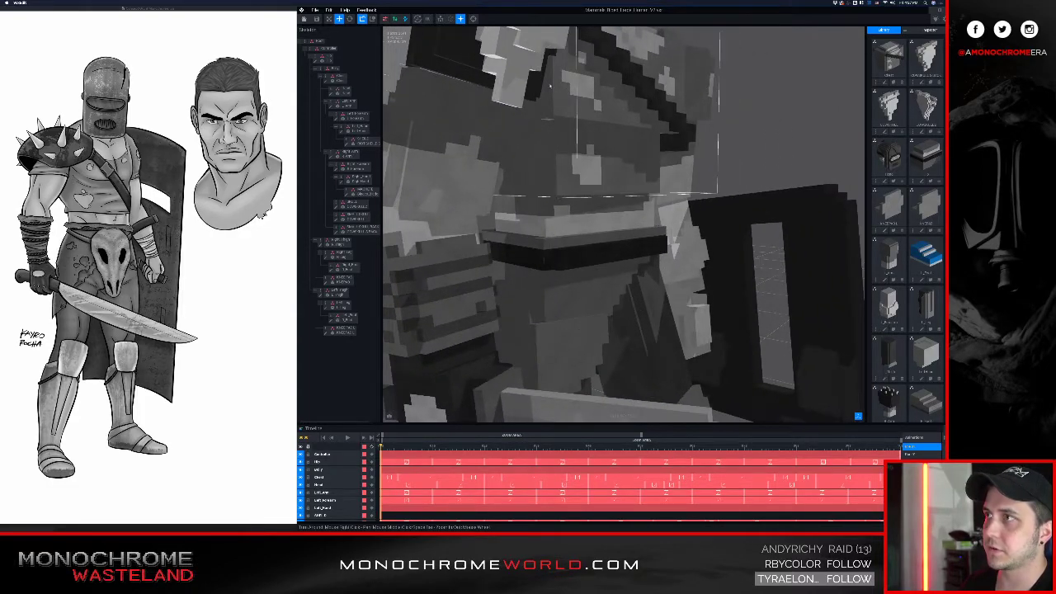
pyautogui.click(451, 19)
pyautogui.scroll(3, 571, 195)
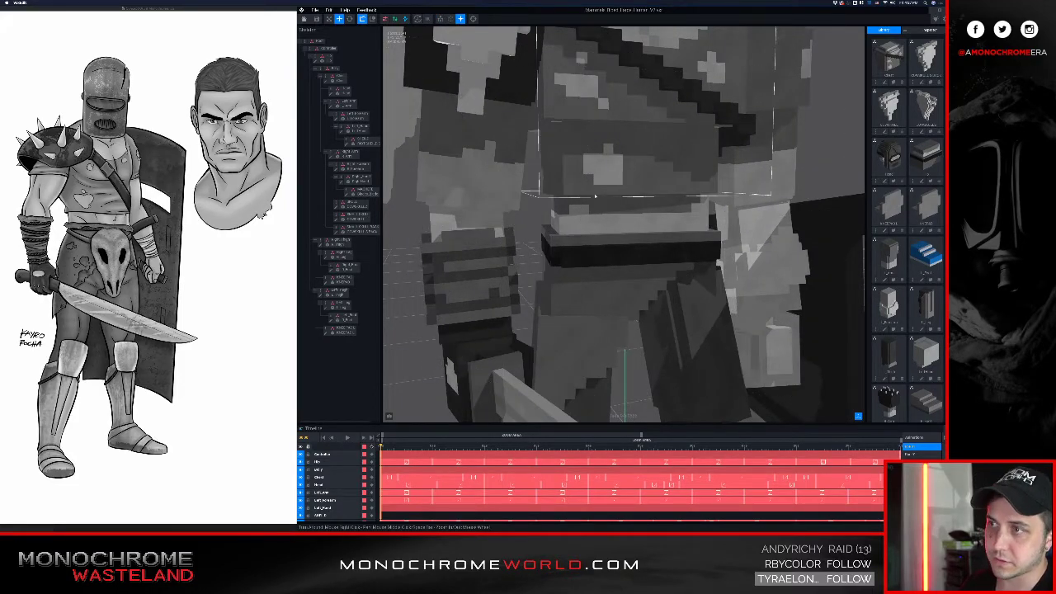
pyautogui.scroll(-4, 607, 218)
pyautogui.scroll(-5, 608, 219)
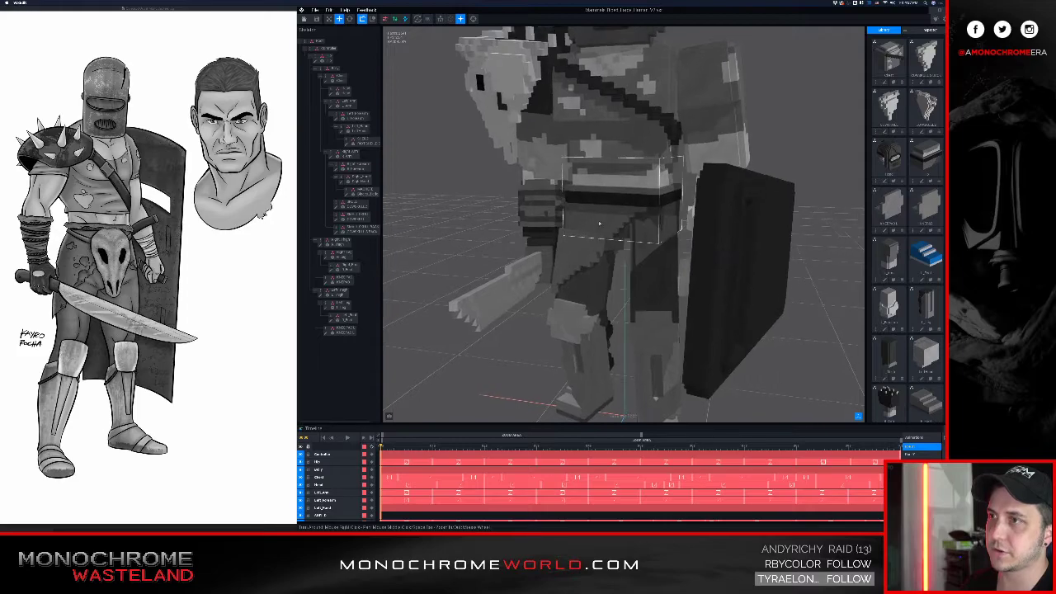
# - Review the whole character from the front and side to find the next part that needs work
pyautogui.moveTo(610, 221); pyautogui.dragTo(591, 222, button='right')
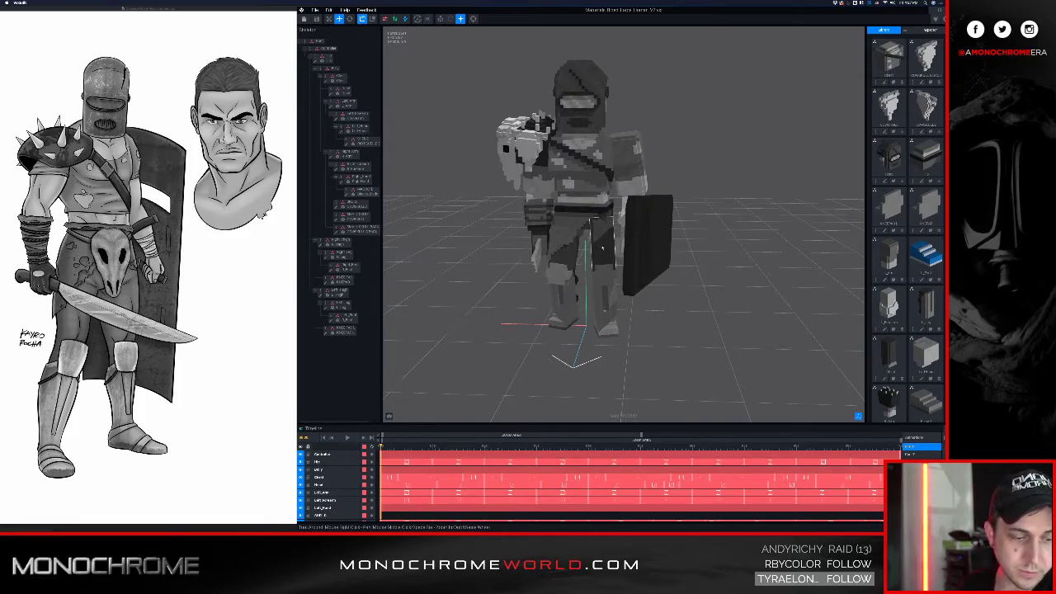
pyautogui.moveTo(544, 193); pyautogui.dragTo(573, 189, button='right')
pyautogui.scroll(2, 573, 189)
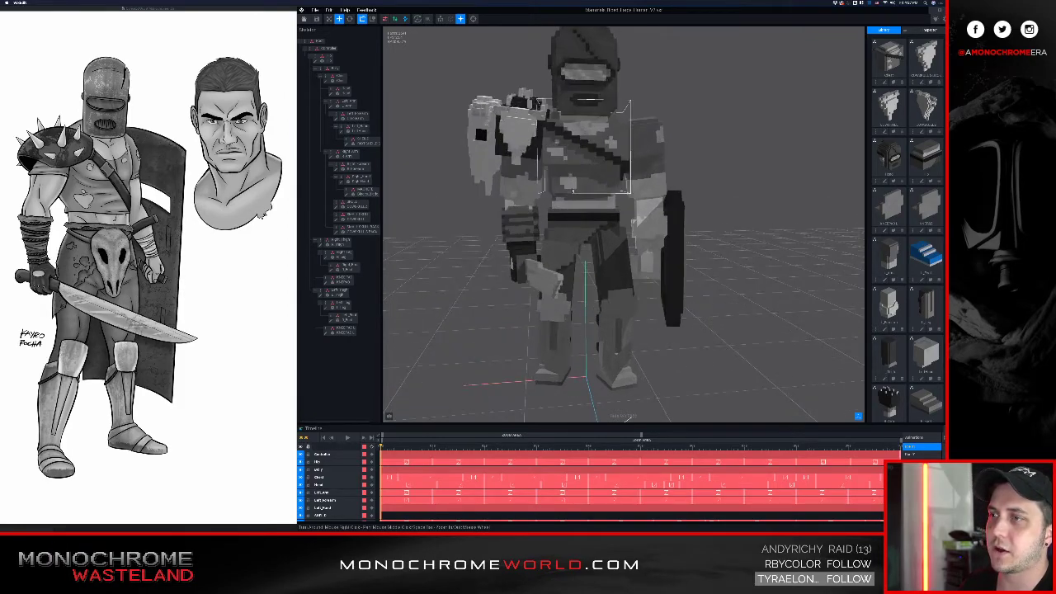
pyautogui.scroll(-3, 566, 202)
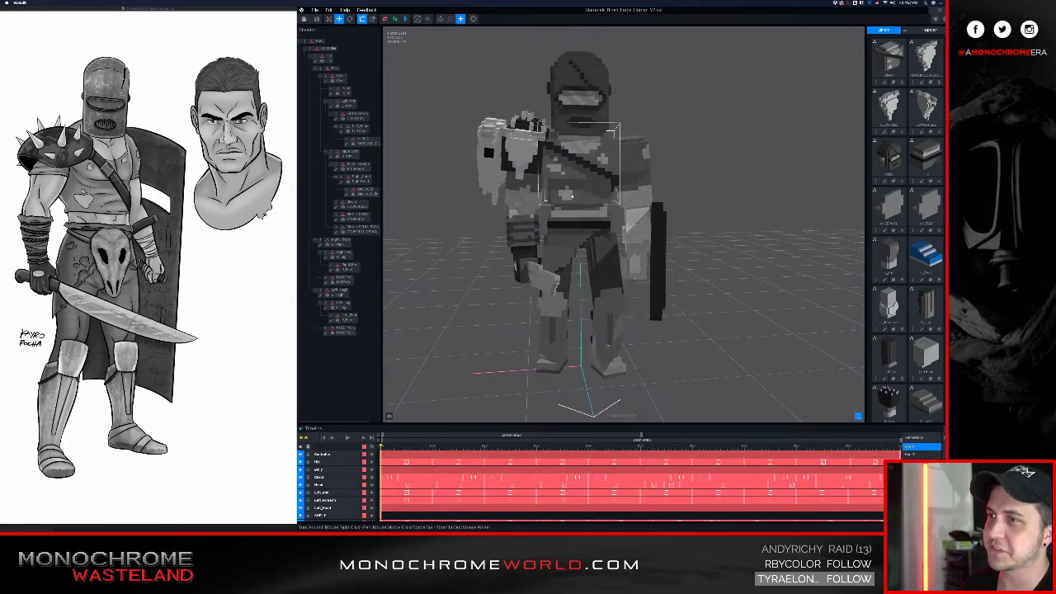
pyautogui.moveTo(566, 202); pyautogui.dragTo(603, 215, button='right')
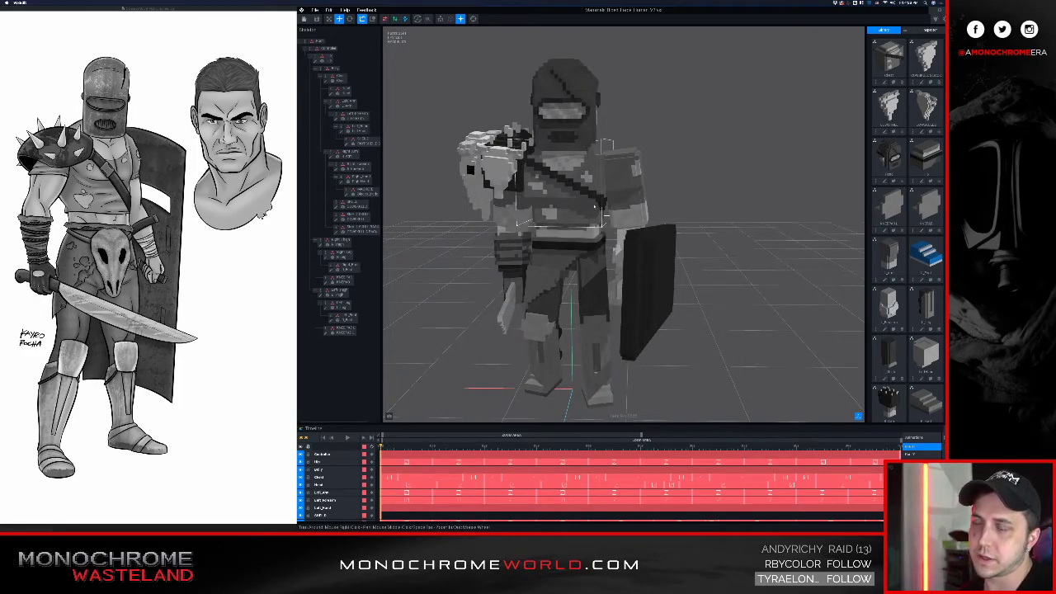
pyautogui.moveTo(585, 196); pyautogui.dragTo(560, 189, button='right')
pyautogui.scroll(-2, 602, 187)
pyautogui.scroll(-3, 560, 189)
pyautogui.scroll(3, 558, 190)
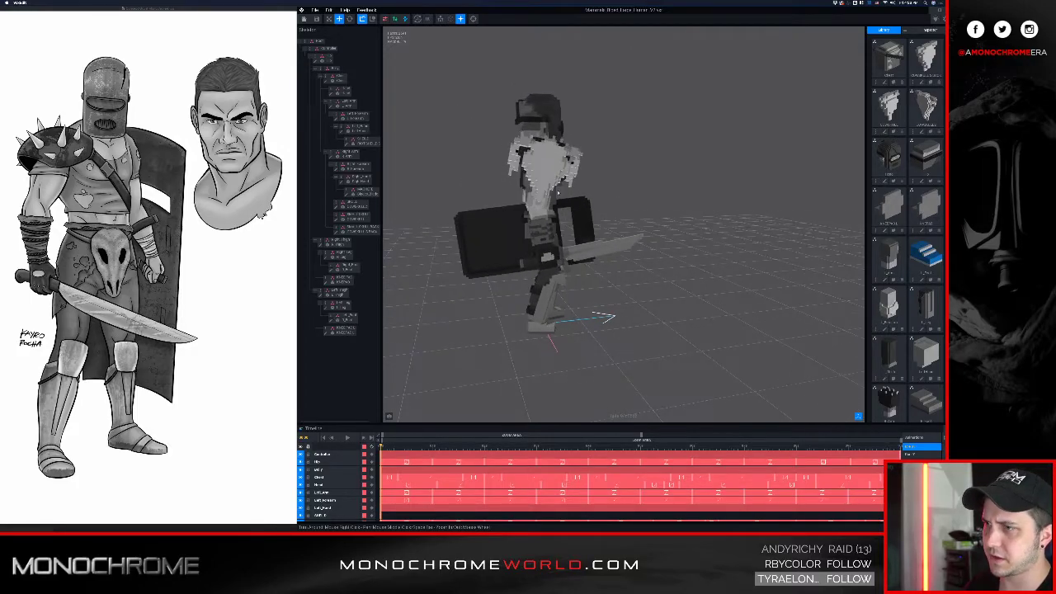
pyautogui.moveTo(555, 191)
pyautogui.mouseDown(button='right')
pyautogui.moveTo(580, 196)
pyautogui.moveTo(548, 198)
pyautogui.mouseUp(button='right')
pyautogui.scroll(3, 558, 194)
pyautogui.scroll(2, 557, 199)
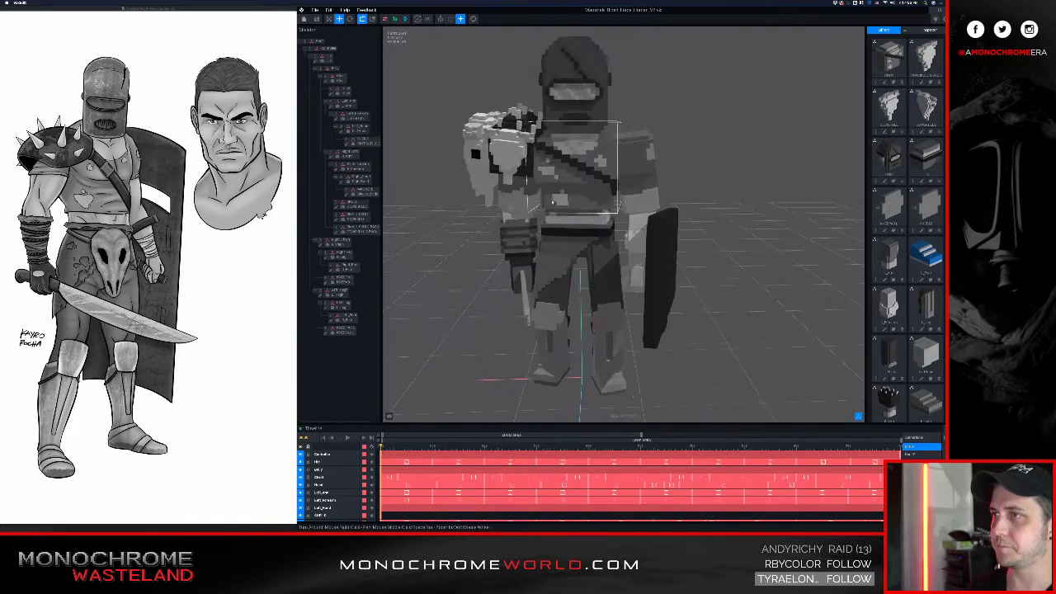
# - Select the shield on the character's arm and open its voxel model for editing
pyautogui.moveTo(666, 252); pyautogui.dragTo(676, 274, button='right')
pyautogui.scroll(2, 676, 274)
pyautogui.click(674, 277)
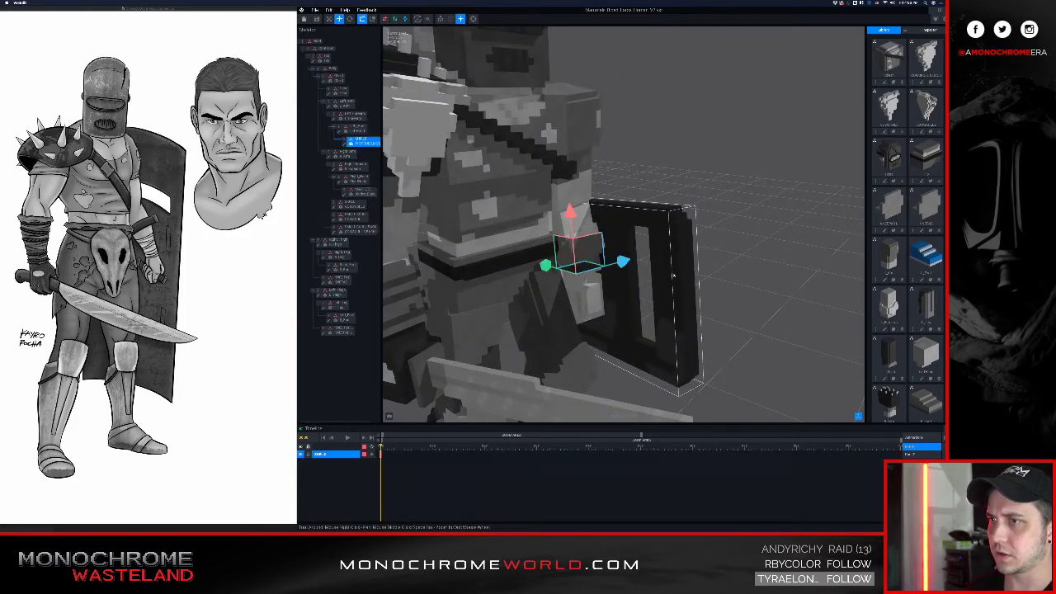
pyautogui.click(345, 144)
pyautogui.moveTo(527, 180)
pyautogui.mouseDown(button='right')
pyautogui.moveTo(540, 184)
pyautogui.moveTo(519, 210)
pyautogui.moveTo(522, 199)
pyautogui.moveTo(548, 247)
pyautogui.moveTo(528, 283)
pyautogui.moveTo(557, 293)
pyautogui.moveTo(509, 257)
pyautogui.moveTo(517, 273)
pyautogui.moveTo(602, 252)
pyautogui.moveTo(601, 184)
pyautogui.moveTo(604, 247)
pyautogui.moveTo(585, 226)
pyautogui.mouseUp(button='right')
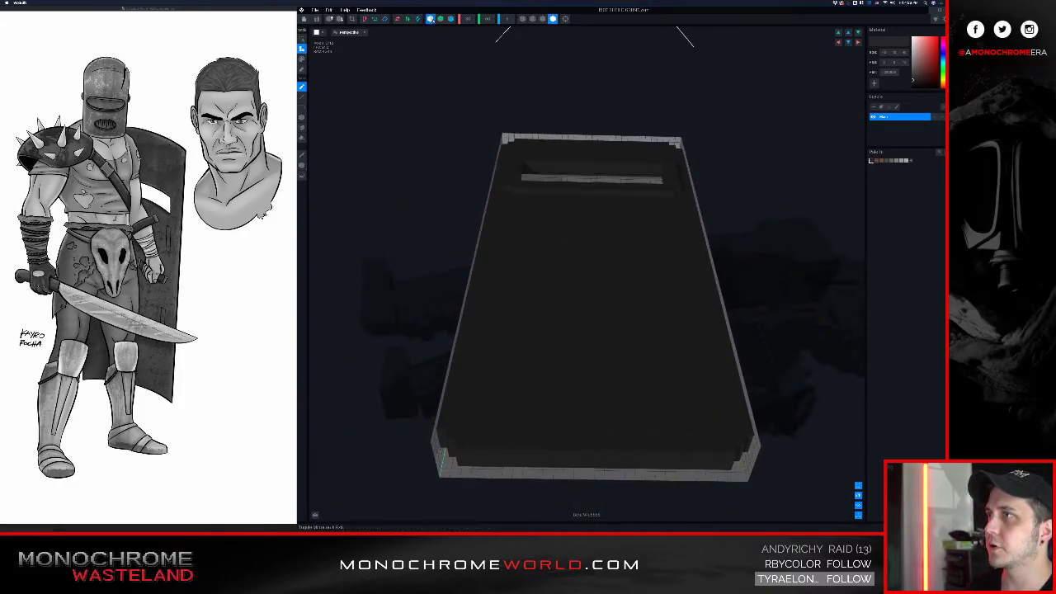
# - Turn on the edge display and add a raised vertical strip down the middle of the shield below the viewing slot
pyautogui.click(302, 117)
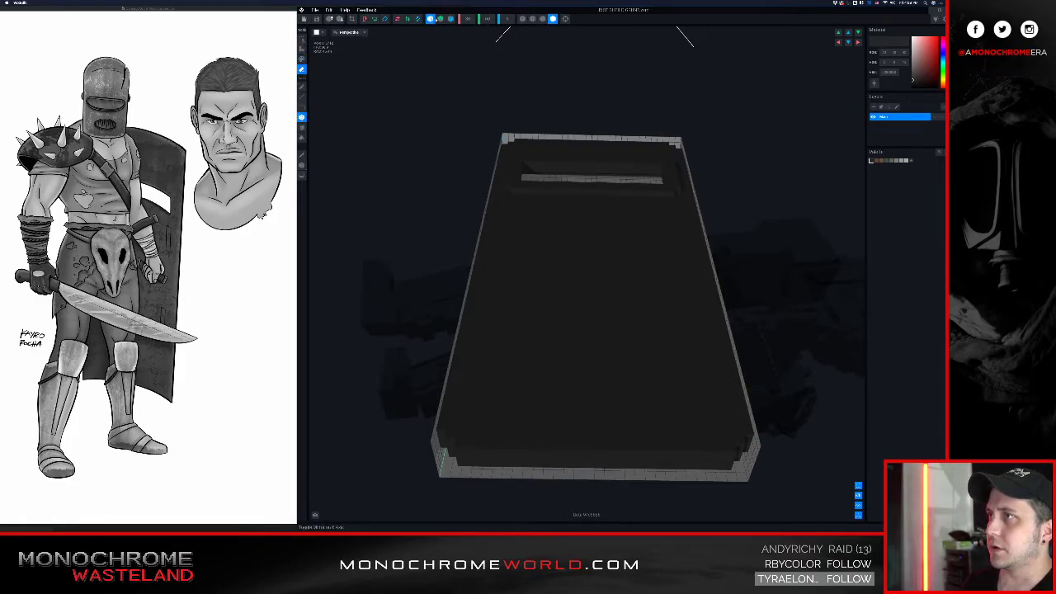
pyautogui.moveTo(552, 197); pyautogui.dragTo(566, 251, button='right')
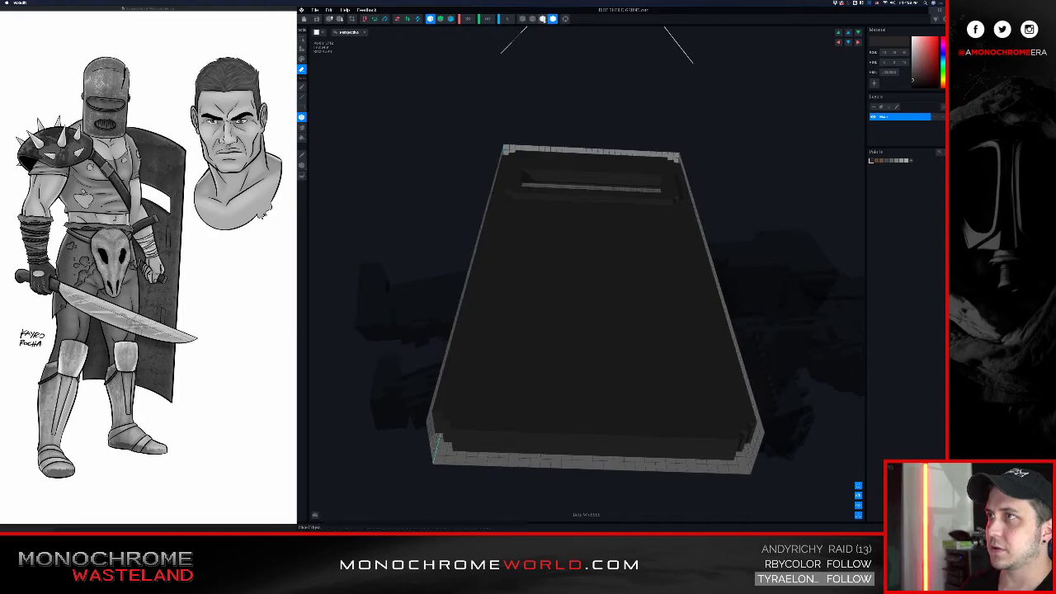
pyautogui.moveTo(577, 176); pyautogui.dragTo(634, 261, button='right')
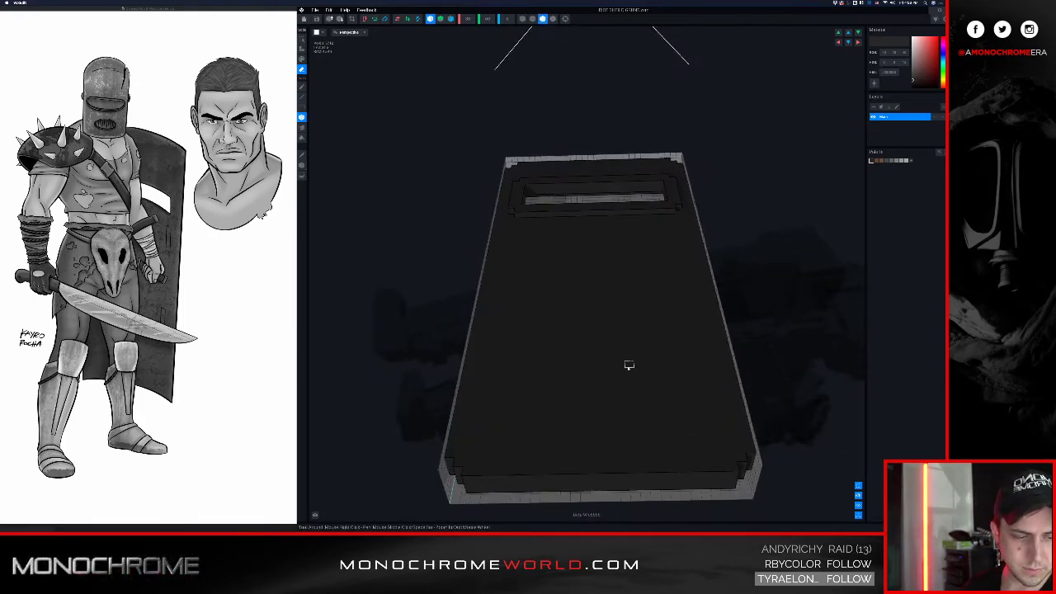
pyautogui.moveTo(631, 377); pyautogui.dragTo(609, 350, button='right')
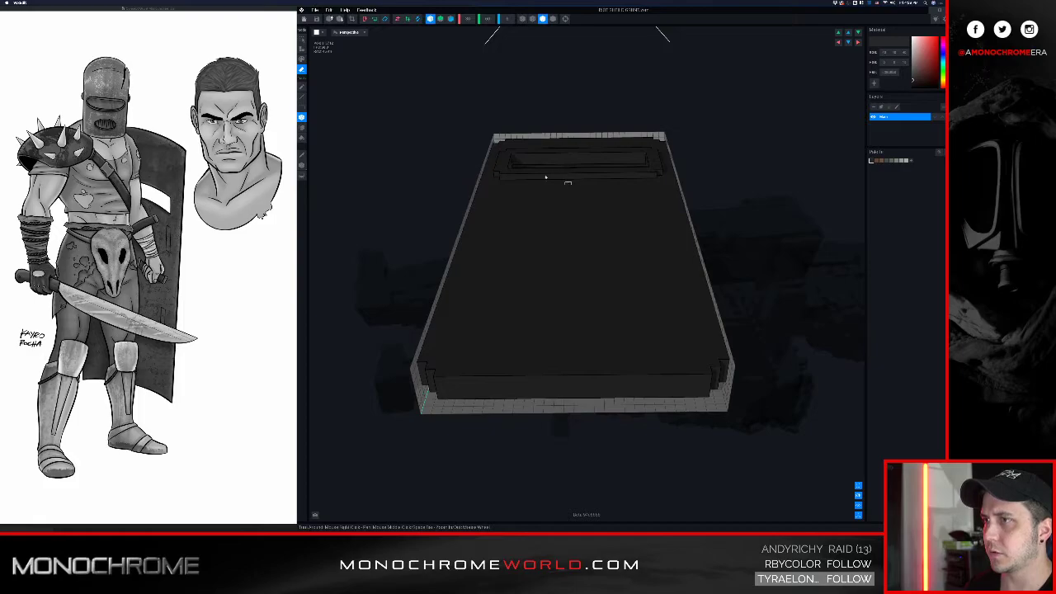
pyautogui.click(304, 49)
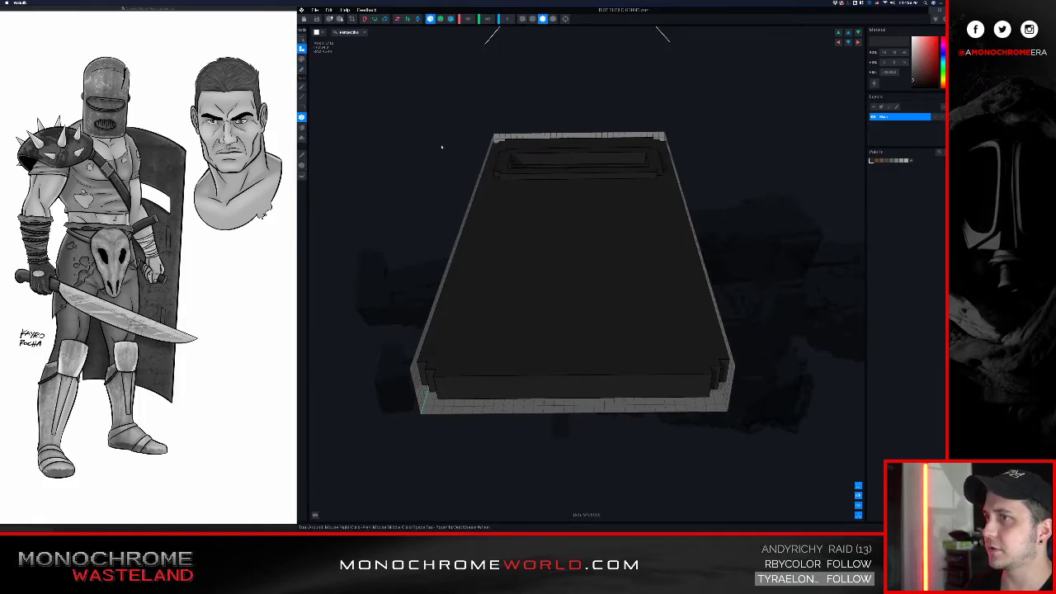
pyautogui.moveTo(573, 206); pyautogui.dragTo(576, 225)
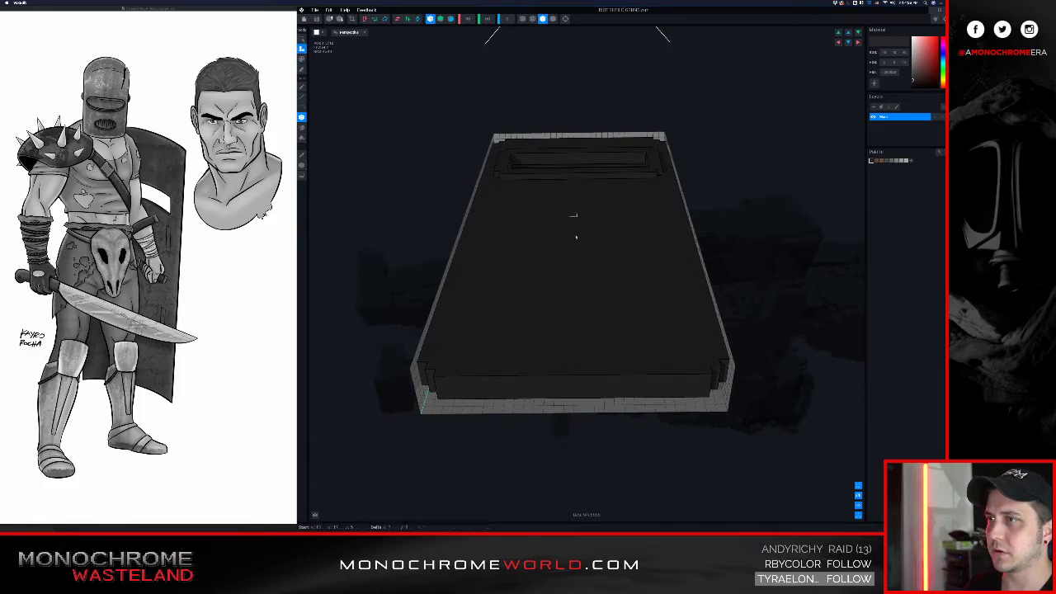
pyautogui.moveTo(590, 352); pyautogui.dragTo(587, 374)
pyautogui.moveTo(558, 331)
pyautogui.mouseDown(button='right')
pyautogui.moveTo(568, 335)
pyautogui.moveTo(560, 329)
pyautogui.mouseUp(button='right')
pyautogui.moveTo(560, 205); pyautogui.dragTo(557, 231)
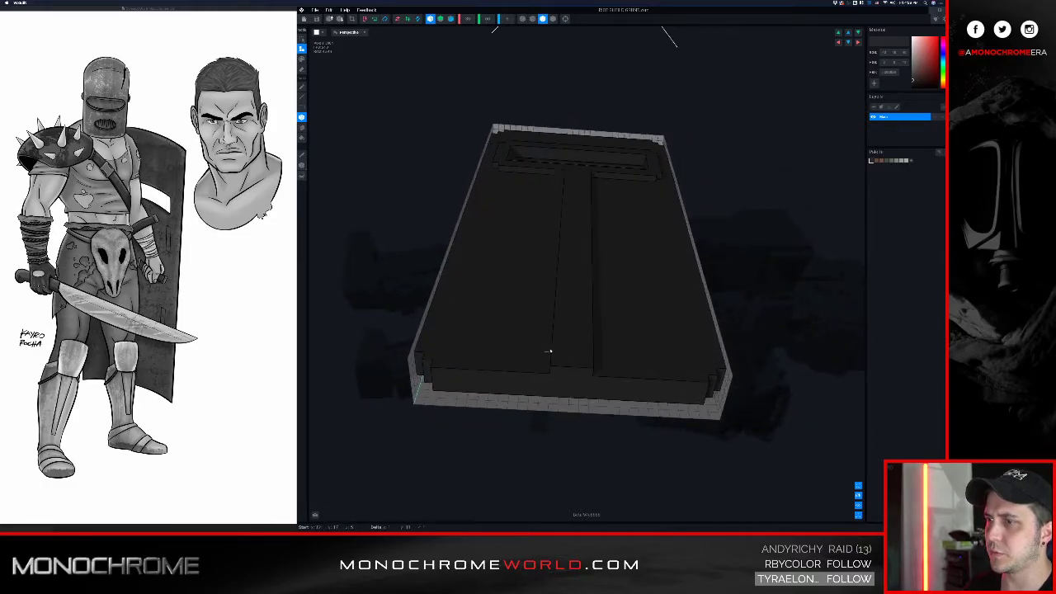
pyautogui.moveTo(545, 372); pyautogui.dragTo(545, 370)
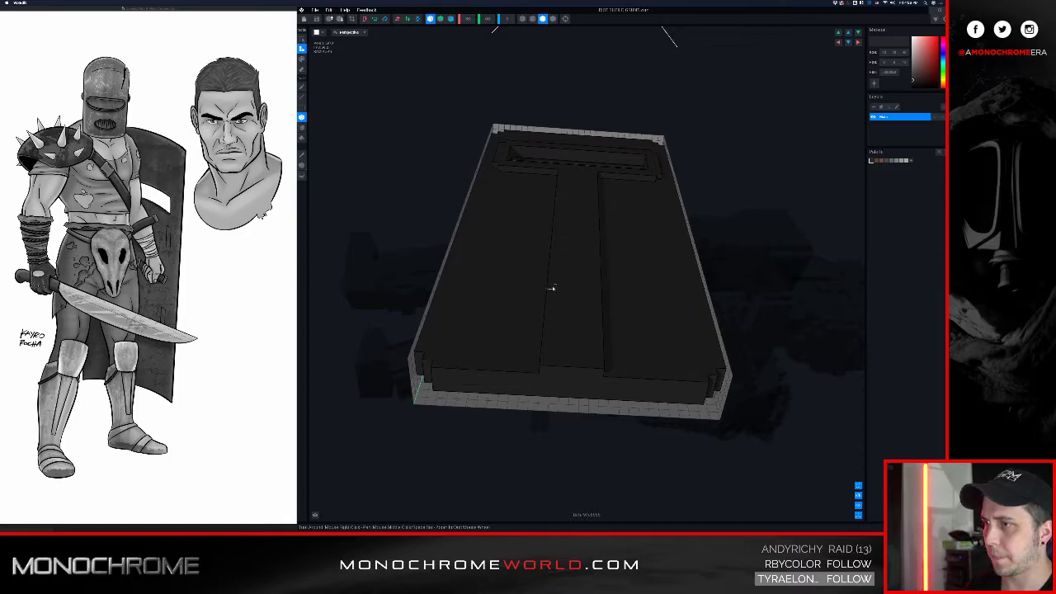
pyautogui.moveTo(552, 288); pyautogui.dragTo(552, 288, button='right')
# - Erase a layer of voxels on both sides of the raised middle strip, out to the shield's side edges
pyautogui.moveTo(552, 174); pyautogui.dragTo(513, 373)
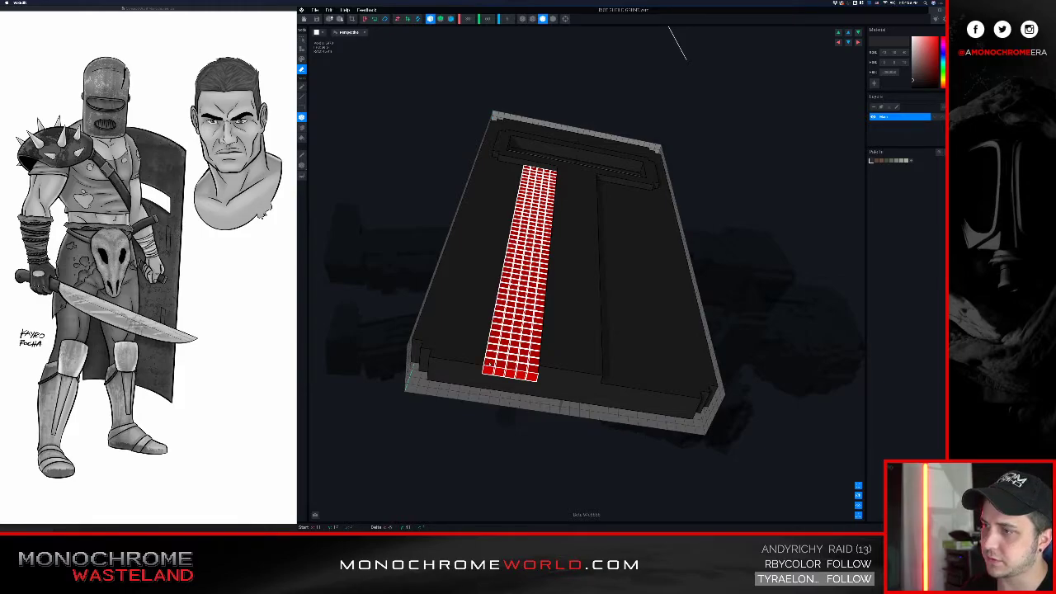
pyautogui.moveTo(513, 374); pyautogui.dragTo(514, 373)
pyautogui.moveTo(491, 363); pyautogui.dragTo(492, 364, button='right')
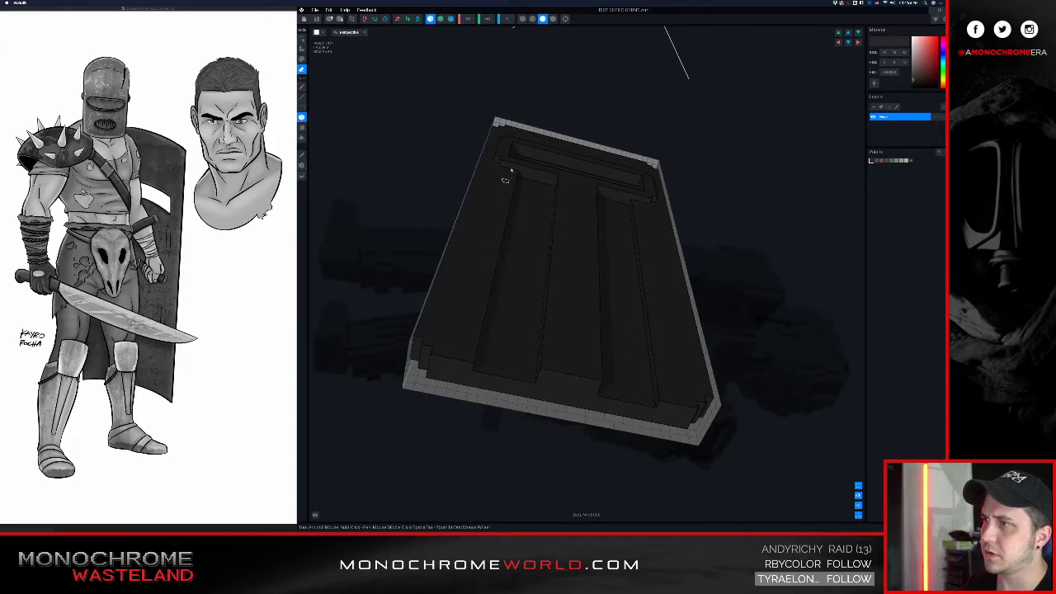
pyautogui.moveTo(510, 171); pyautogui.dragTo(477, 175)
pyautogui.click(438, 352)
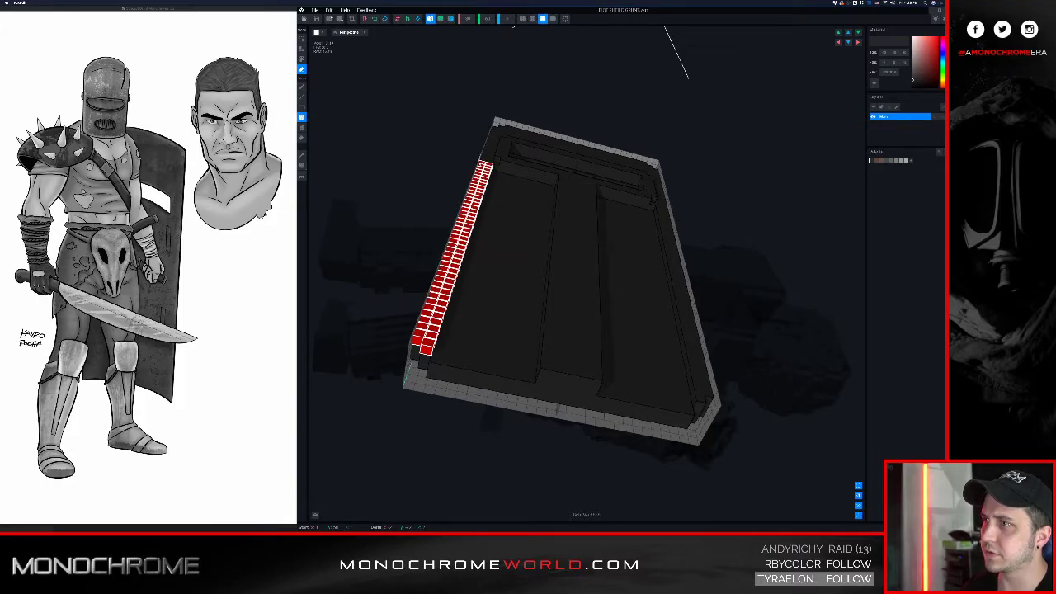
pyautogui.click(483, 165)
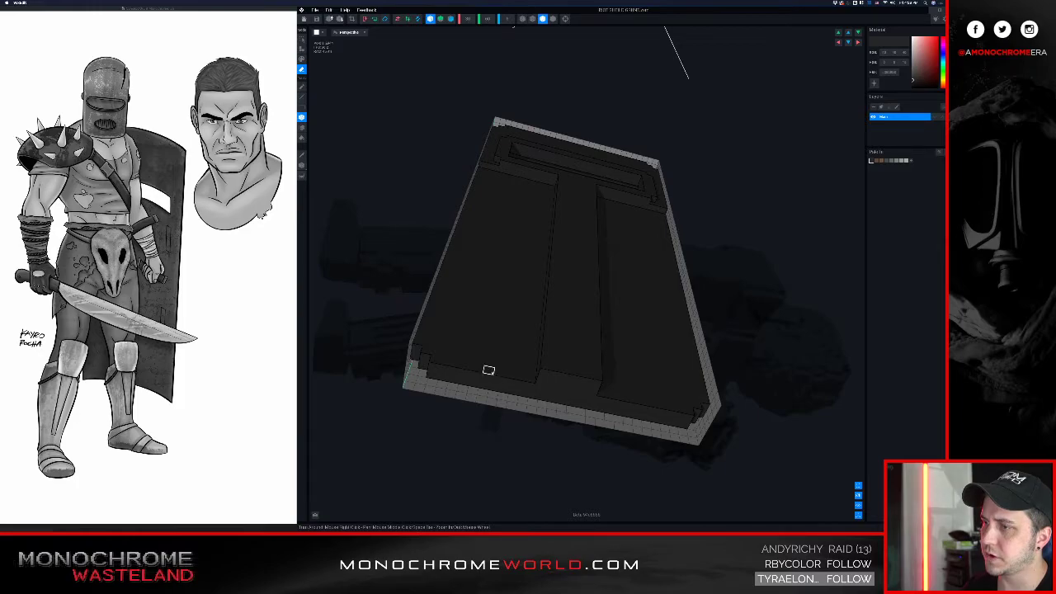
# - Try cutting deeper vertical strips into the shield's outer panels, and undo the cut
pyautogui.moveTo(477, 368); pyautogui.dragTo(506, 175)
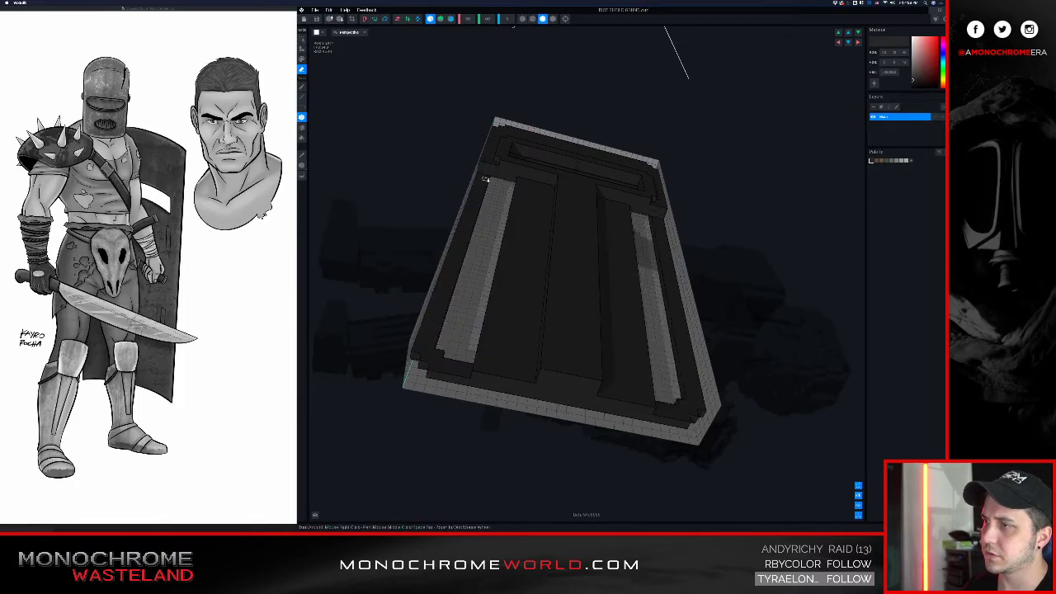
pyautogui.moveTo(489, 187); pyautogui.dragTo(503, 188, button='right')
pyautogui.press('super+z')
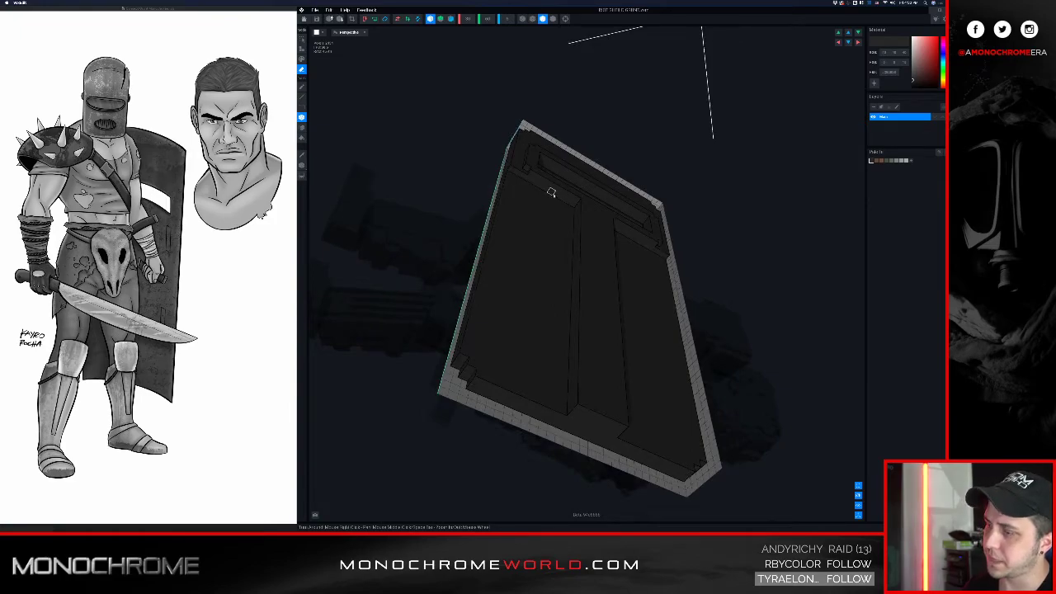
# - Add vertical strips beside the raised middle one, dividing the shield's lower face into stepped panels
pyautogui.press('a')
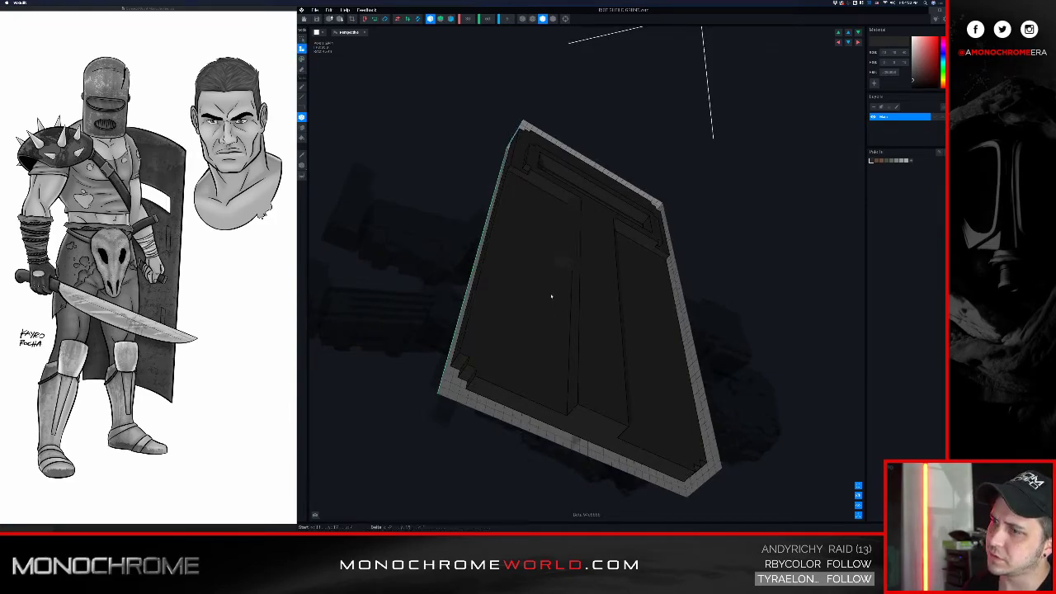
pyautogui.moveTo(540, 371); pyautogui.dragTo(552, 349, button='right')
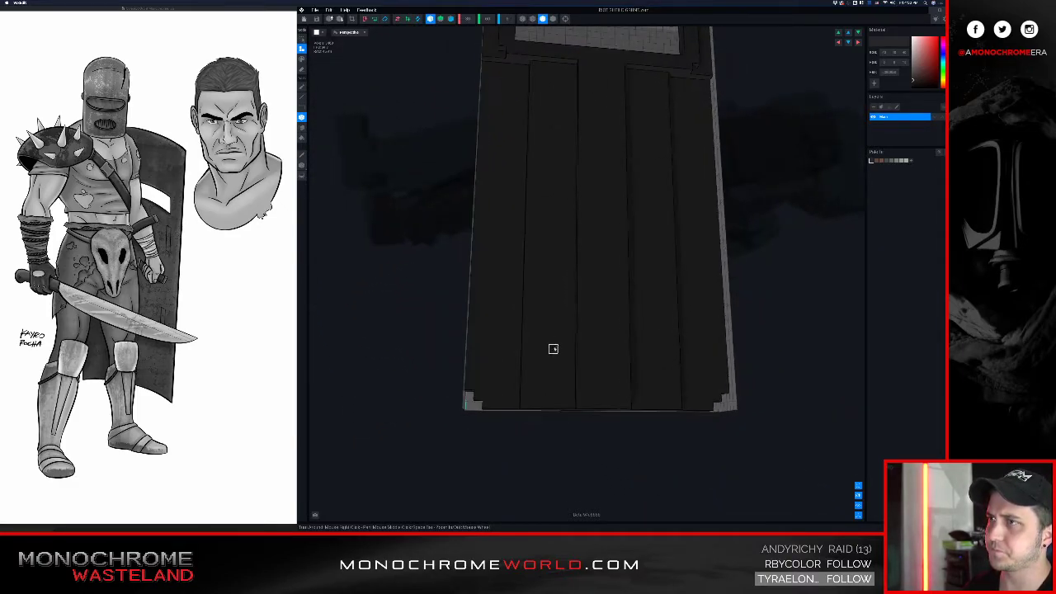
pyautogui.moveTo(563, 323)
pyautogui.mouseDown(button='middle')
pyautogui.moveTo(510, 413)
pyautogui.moveTo(556, 332)
pyautogui.mouseUp(button='middle')
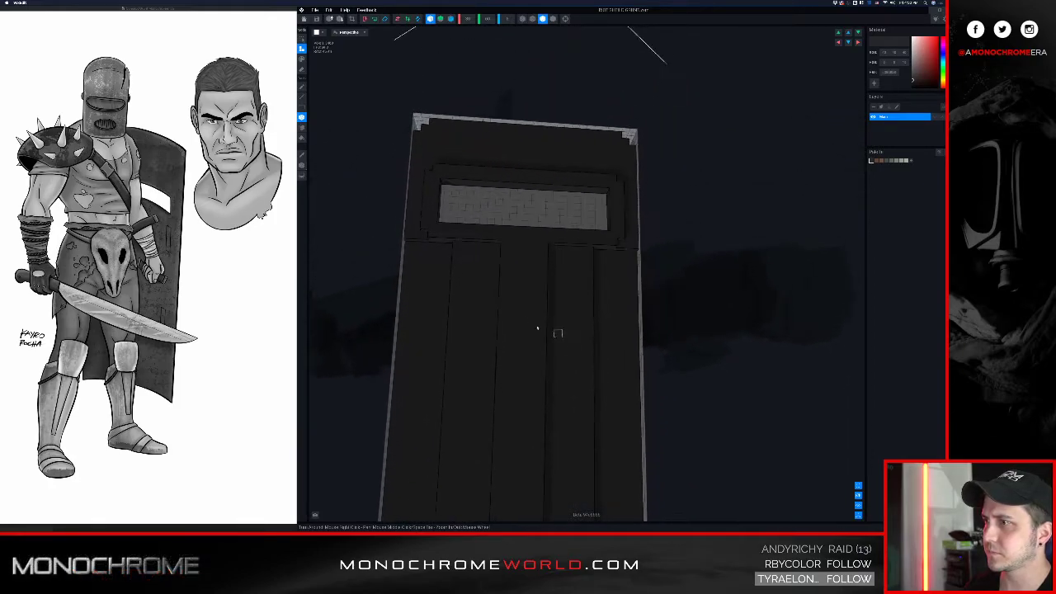
# - Erase the voxels at the shield's side edges beside the viewing-slot frame and across the band above it
pyautogui.moveTo(448, 279); pyautogui.dragTo(447, 284, button='right')
pyautogui.press('e')
pyautogui.click(404, 237)
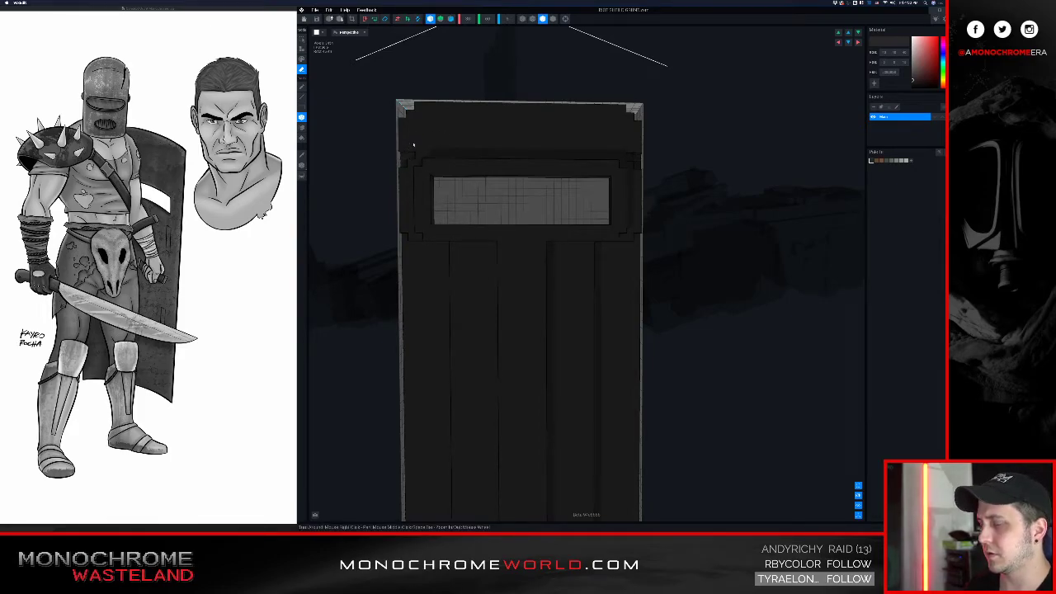
pyautogui.moveTo(405, 145); pyautogui.dragTo(636, 144)
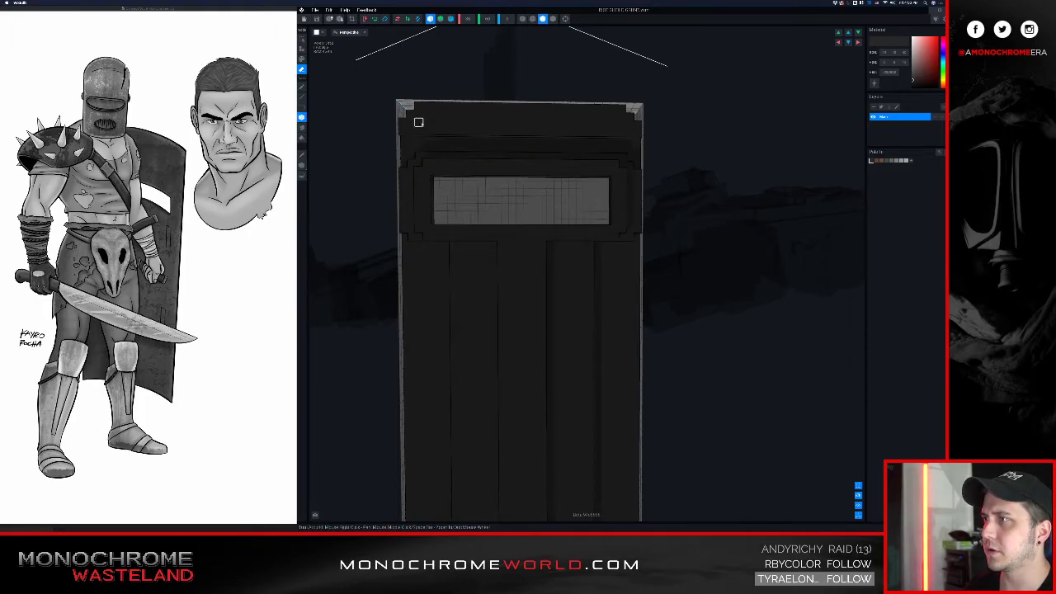
# - Carve stepped layers along the shield's upper edge and corners above the viewing slot
pyautogui.moveTo(418, 130); pyautogui.dragTo(485, 128, button='right')
pyautogui.moveTo(358, 101)
pyautogui.mouseDown()
pyautogui.moveTo(504, 88)
pyautogui.moveTo(638, 117)
pyautogui.moveTo(636, 130)
pyautogui.mouseUp()
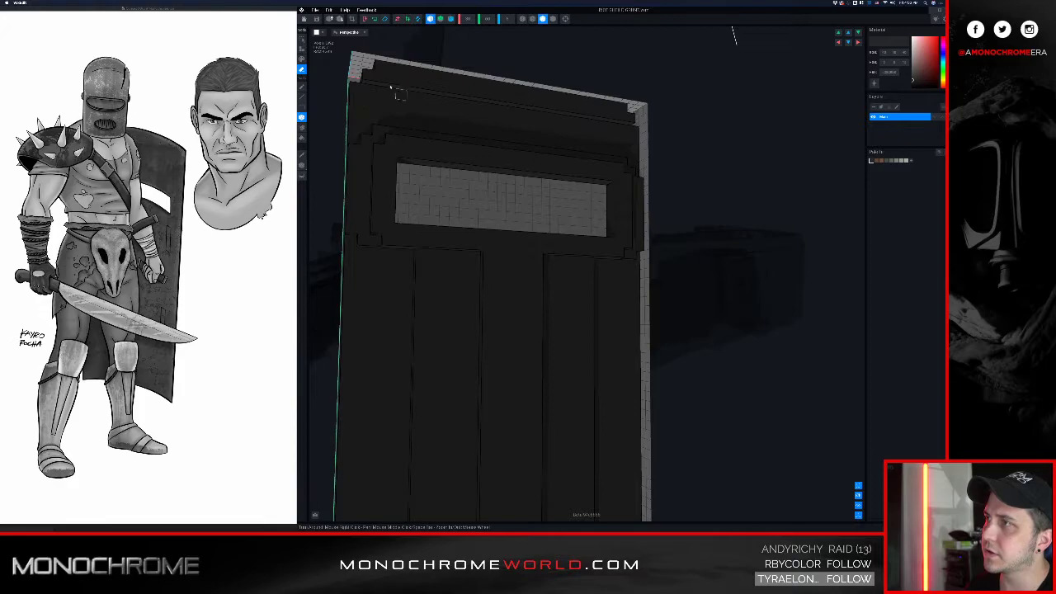
pyautogui.moveTo(363, 75); pyautogui.dragTo(626, 119)
pyautogui.press('s')
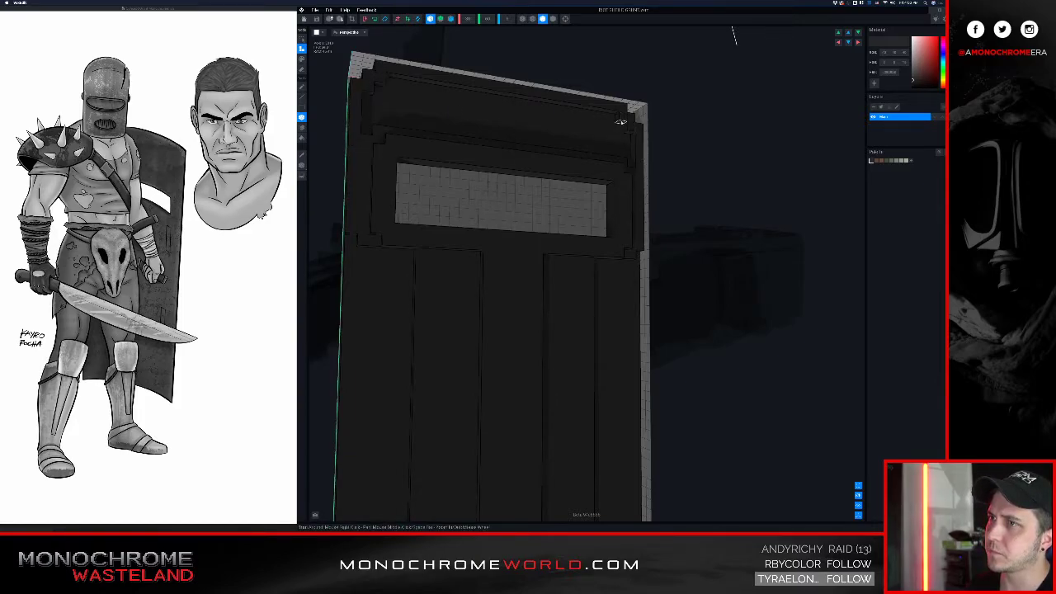
pyautogui.scroll(-3, 448, 111)
pyautogui.moveTo(461, 123); pyautogui.dragTo(467, 125, button='right')
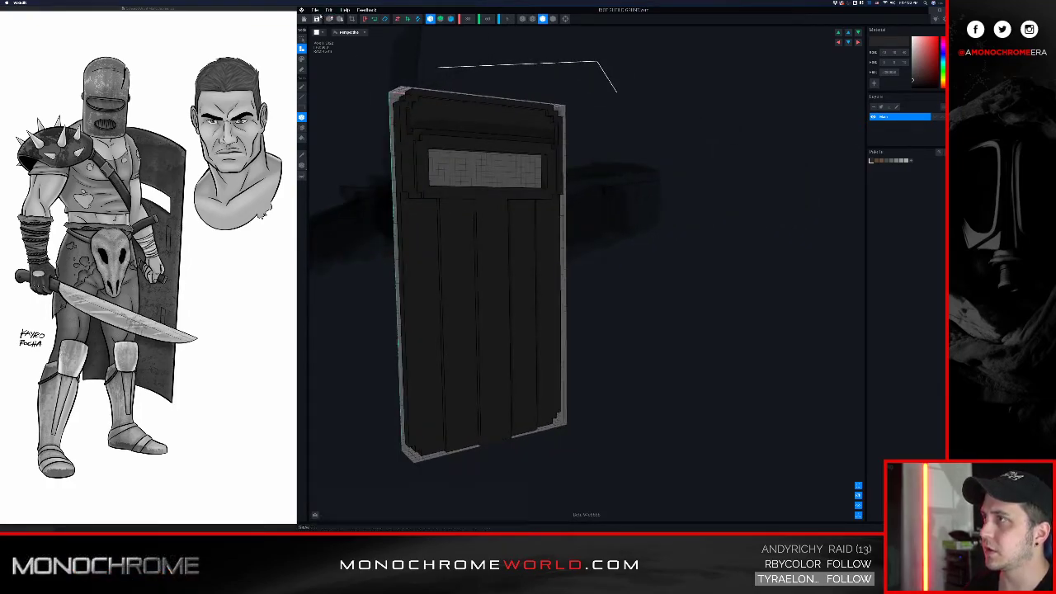
# - Trim the lower ends of the shield's raised panels into a stepped bottom edge, undoing unsuitable cuts
pyautogui.moveTo(488, 290); pyautogui.dragTo(527, 293, button='right')
pyautogui.press('b')
pyautogui.moveTo(609, 312); pyautogui.dragTo(652, 311)
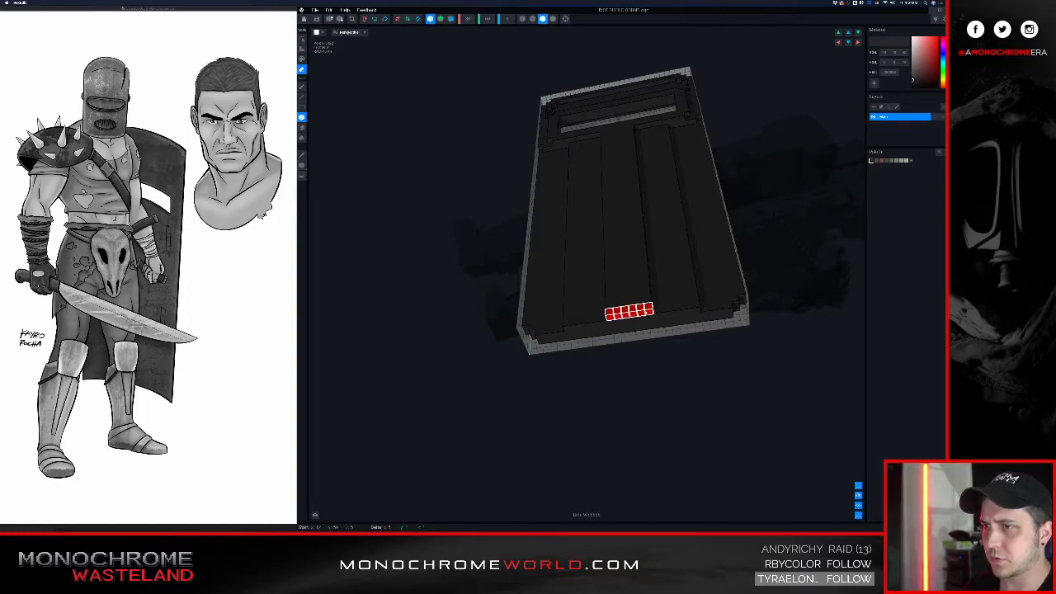
pyautogui.hotkey('ctrl', 'z')
pyautogui.moveTo(566, 325); pyautogui.dragTo(696, 309)
pyautogui.hotkey('ctrl', 'z')
pyautogui.moveTo(653, 277); pyautogui.dragTo(653, 284, button='right')
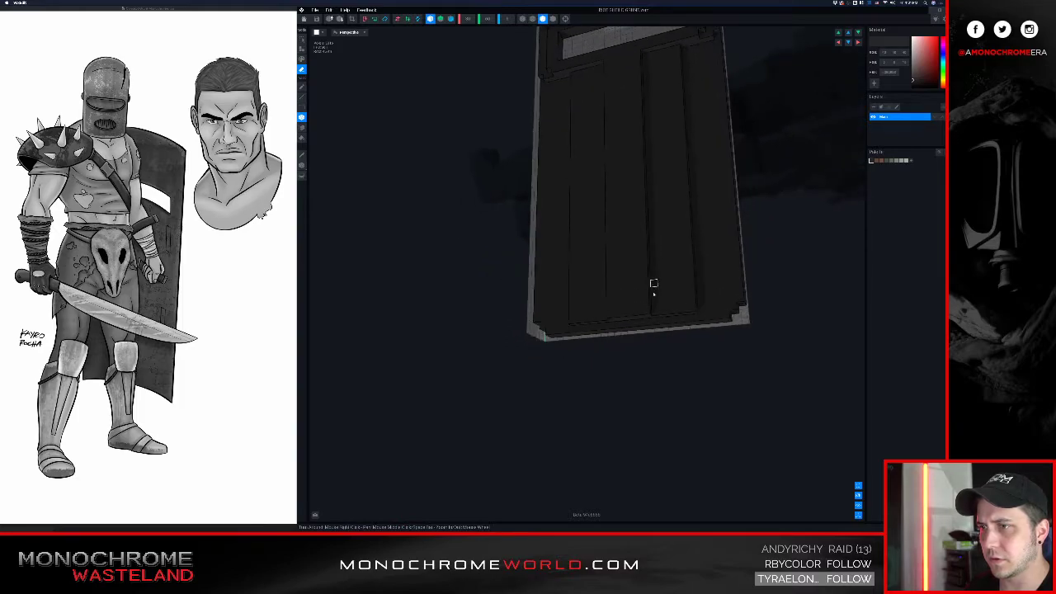
pyautogui.moveTo(647, 317); pyautogui.dragTo(607, 314)
pyautogui.hotkey('ctrl', 'z')
pyautogui.moveTo(622, 264); pyautogui.dragTo(627, 261, button='right')
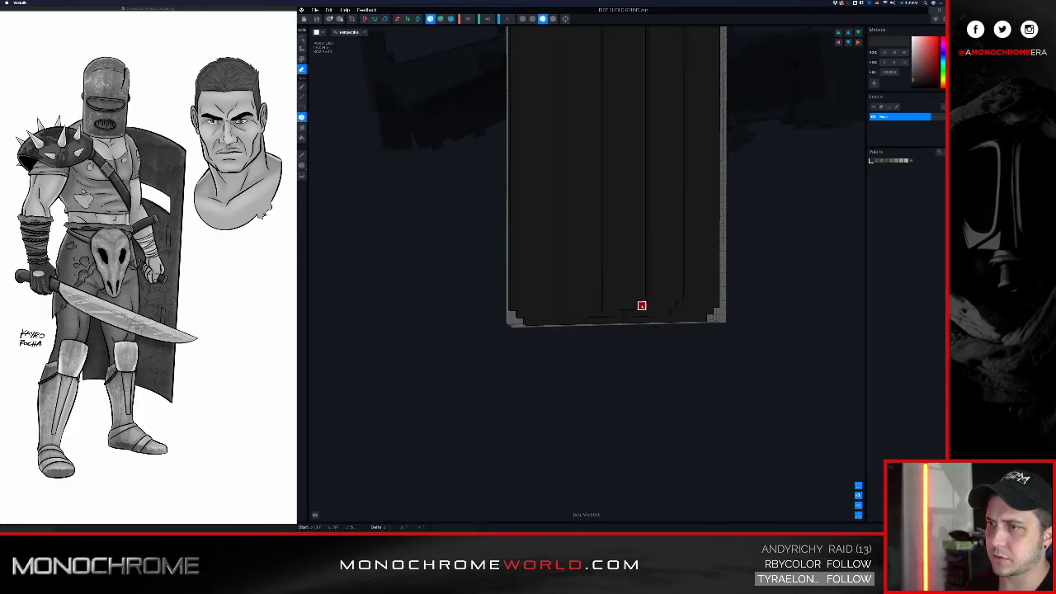
pyautogui.moveTo(618, 237); pyautogui.dragTo(612, 227, button='right')
pyautogui.moveTo(590, 180); pyautogui.dragTo(586, 180, button='right')
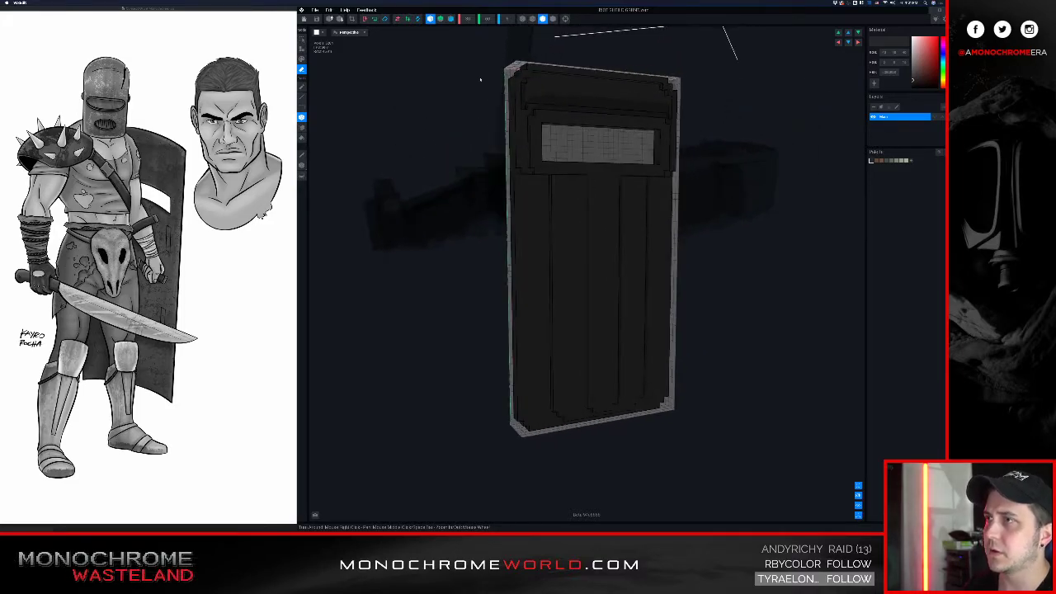
# - Save the shield changes, close the voxel model and return to the full character
pyautogui.click(316, 18)
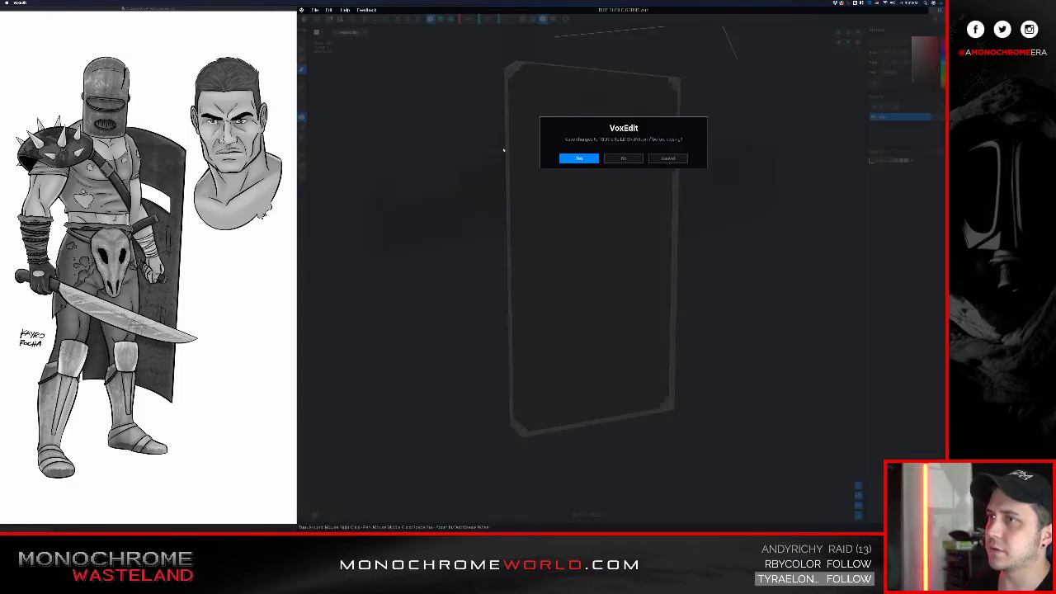
pyautogui.click(577, 158)
pyautogui.moveTo(591, 152); pyautogui.dragTo(641, 146, button='right')
pyautogui.scroll(3, 648, 135)
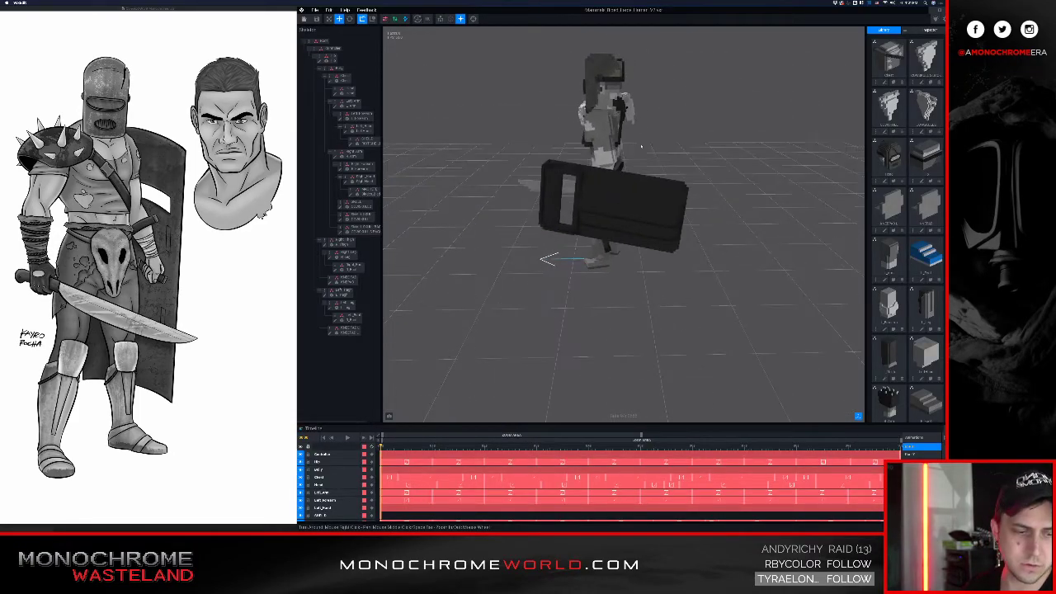
# - Adjust the first light's azimuth and altitude to brighten the shield's outer face
pyautogui.click(936, 19)
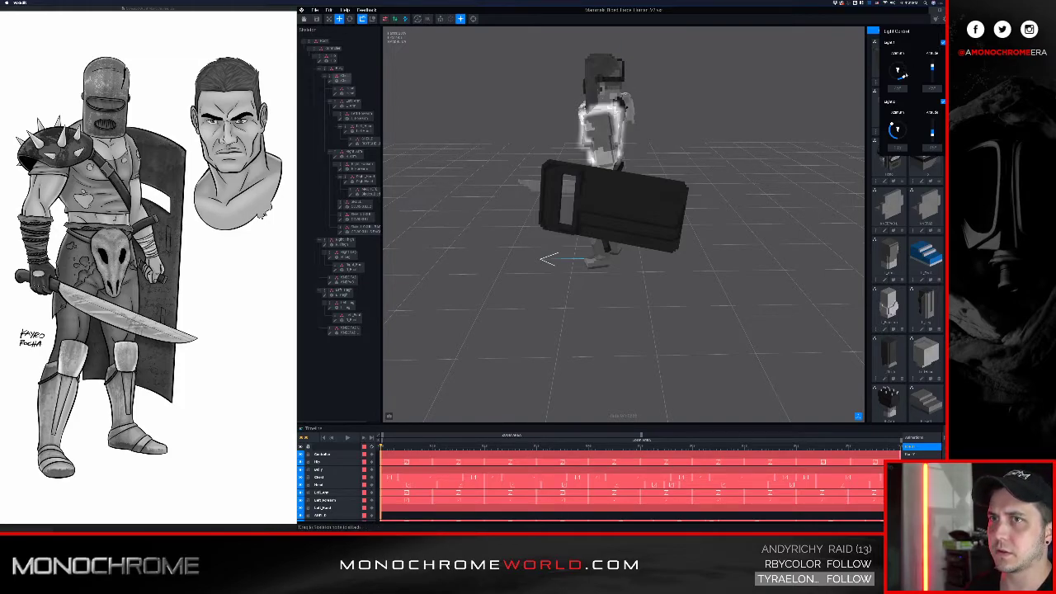
pyautogui.moveTo(903, 76); pyautogui.dragTo(933, 69)
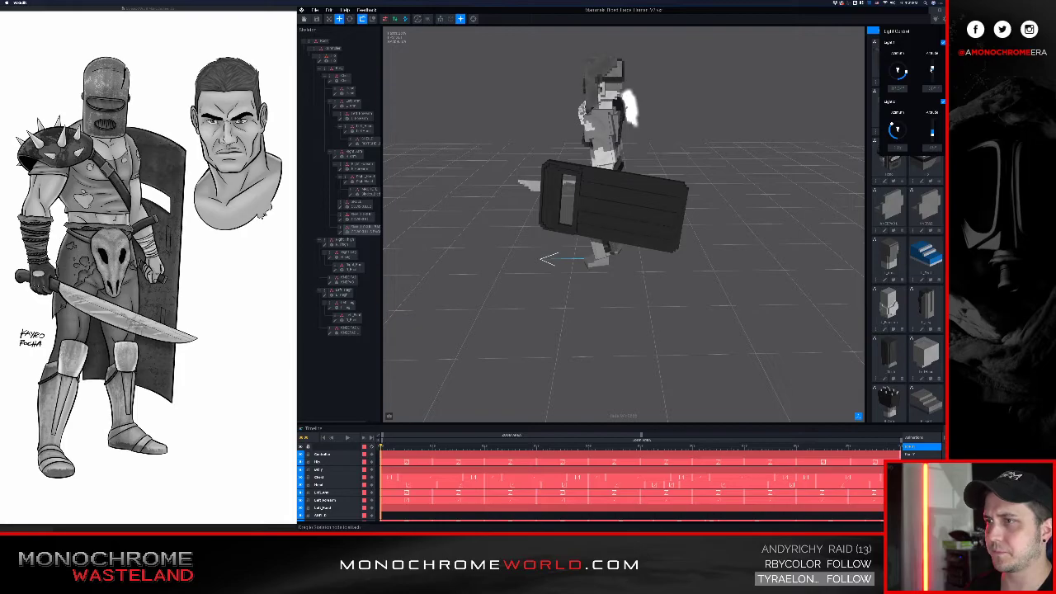
pyautogui.click(648, 196)
pyautogui.scroll(5, 649, 196)
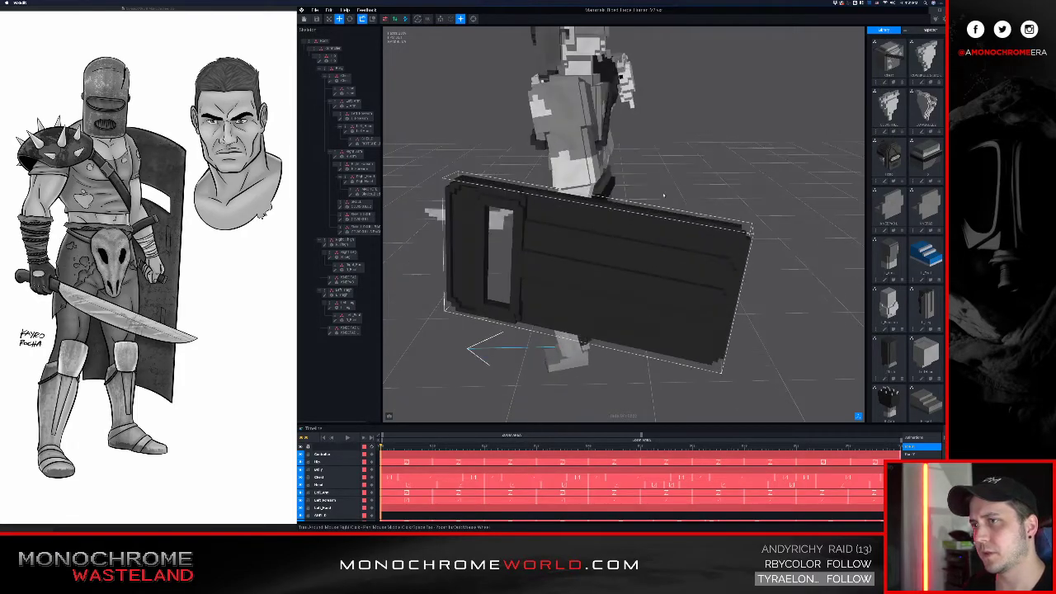
# - Examine the shield's panel relief and viewing slot on the character from the side
pyautogui.moveTo(681, 196); pyautogui.dragTo(708, 184, button='right')
pyautogui.click(645, 141)
pyautogui.moveTo(645, 141)
pyautogui.mouseDown(button='right')
pyautogui.moveTo(620, 147)
pyautogui.moveTo(636, 138)
pyautogui.moveTo(625, 132)
pyautogui.mouseUp(button='right')
pyautogui.click(627, 169)
pyautogui.moveTo(628, 169); pyautogui.dragTo(615, 165, button='right')
pyautogui.scroll(2, 614, 165)
pyautogui.moveTo(685, 213); pyautogui.dragTo(703, 257, button='right')
# - Select the riot shield on the character and open its voxel model for editing
pyautogui.press('Escape')
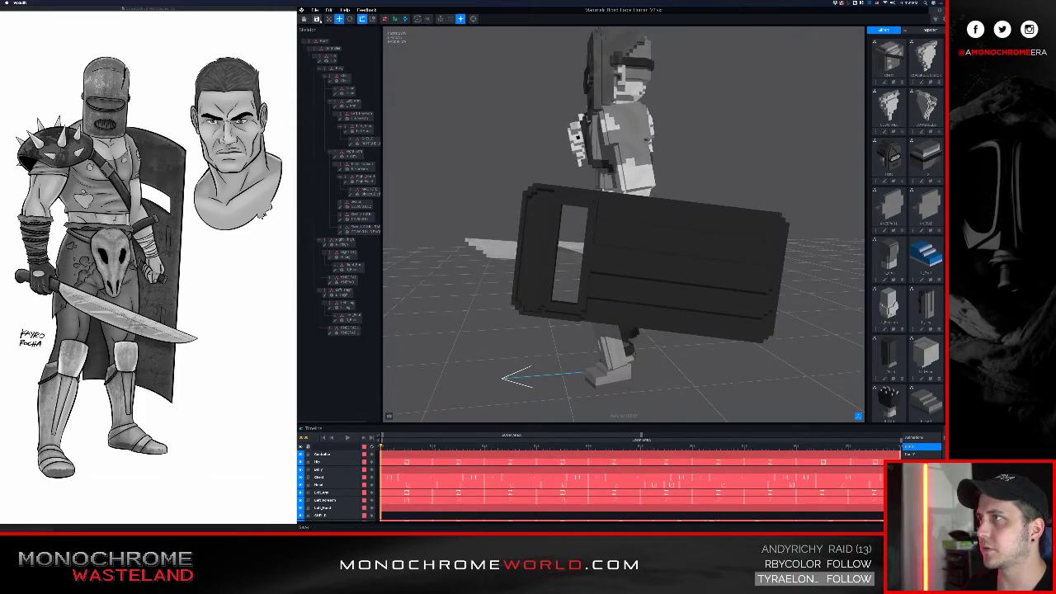
pyautogui.click(663, 252)
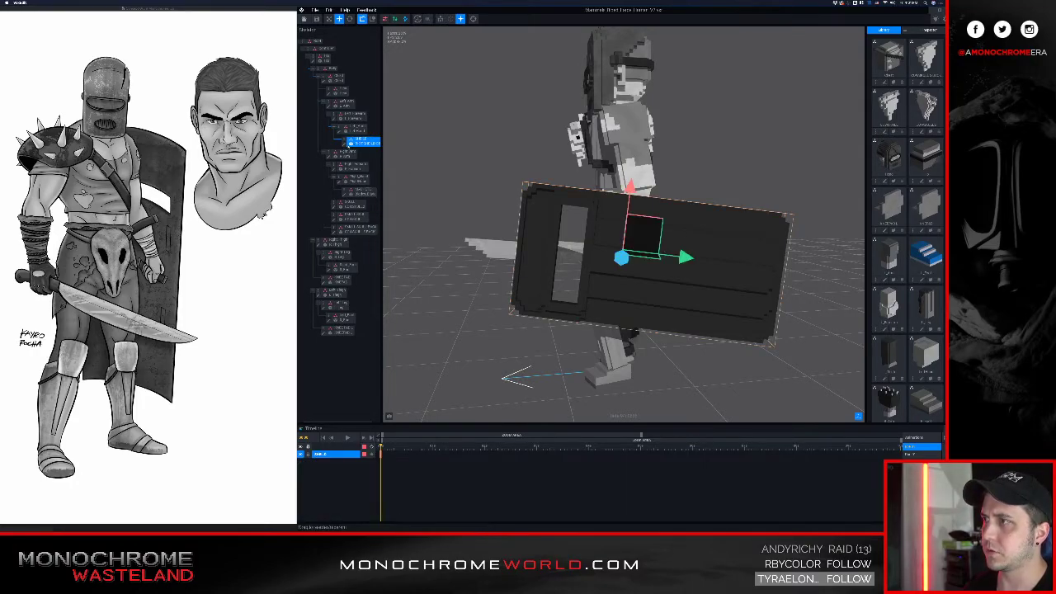
pyautogui.press('Tab')
pyautogui.moveTo(547, 184); pyautogui.dragTo(555, 212, button='right')
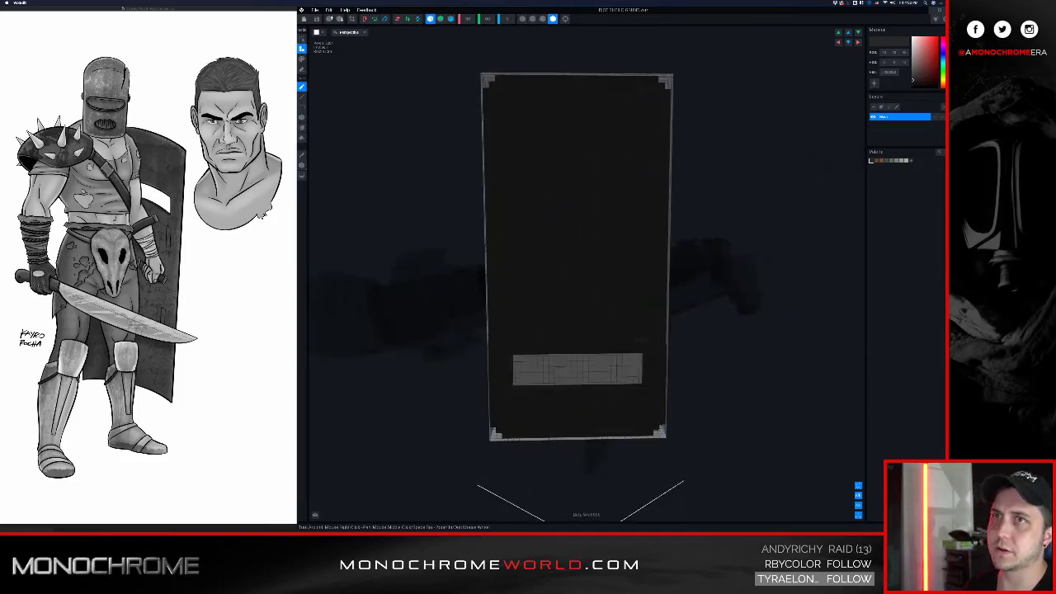
# - Adjust the first light to brighten the shield model and change the viewport shading so its panel edges stand out
pyautogui.click(936, 19)
pyautogui.moveTo(901, 73); pyautogui.dragTo(933, 70)
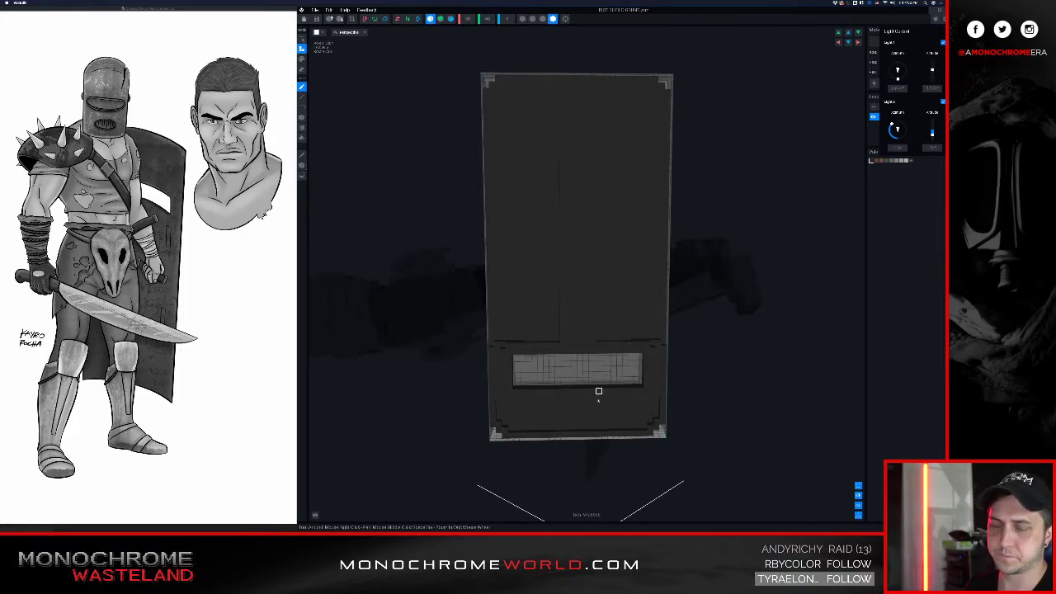
pyautogui.click(604, 404)
pyautogui.moveTo(603, 386); pyautogui.dragTo(611, 385)
pyautogui.moveTo(622, 410); pyautogui.dragTo(577, 333, button='right')
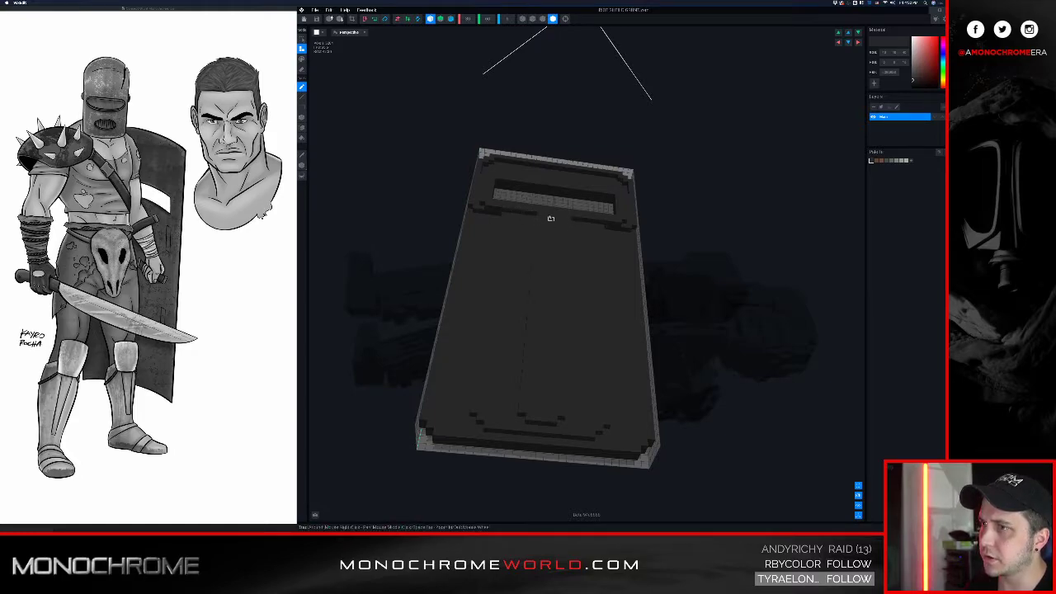
pyautogui.click(543, 18)
pyautogui.moveTo(511, 241); pyautogui.dragTo(518, 247, button='right')
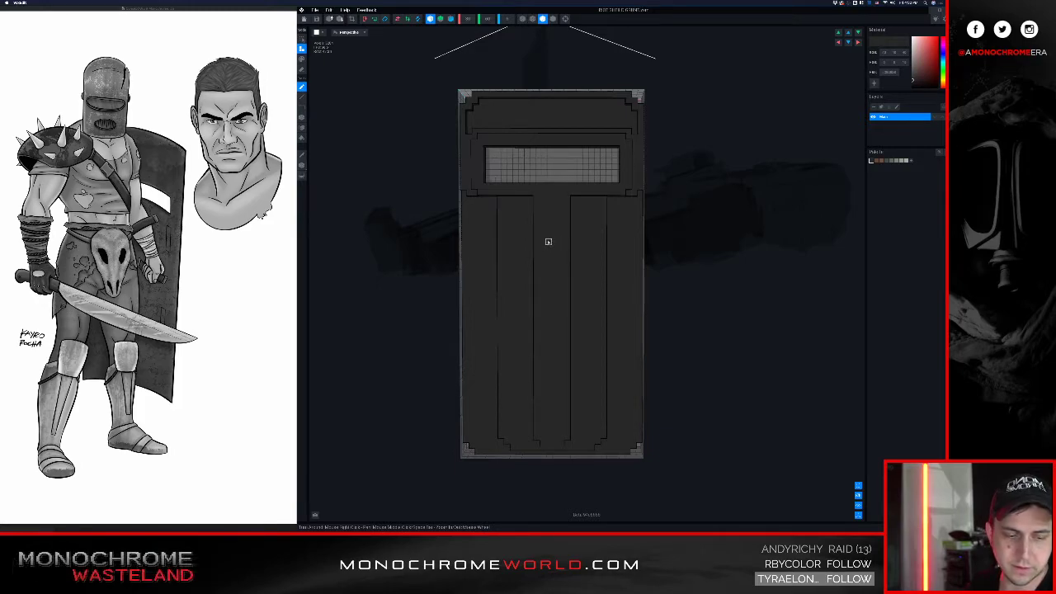
pyautogui.moveTo(542, 216); pyautogui.dragTo(556, 228, button='right')
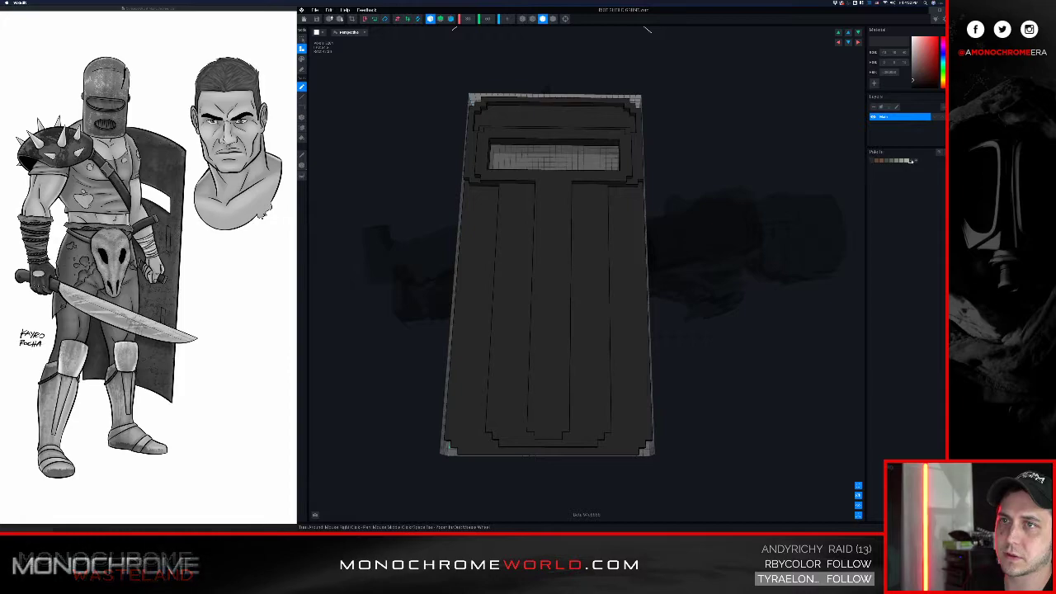
# - Draw a diagonal light-grey voxel line from the shield's long edge across the raised panels to the central panel
pyautogui.click(913, 49)
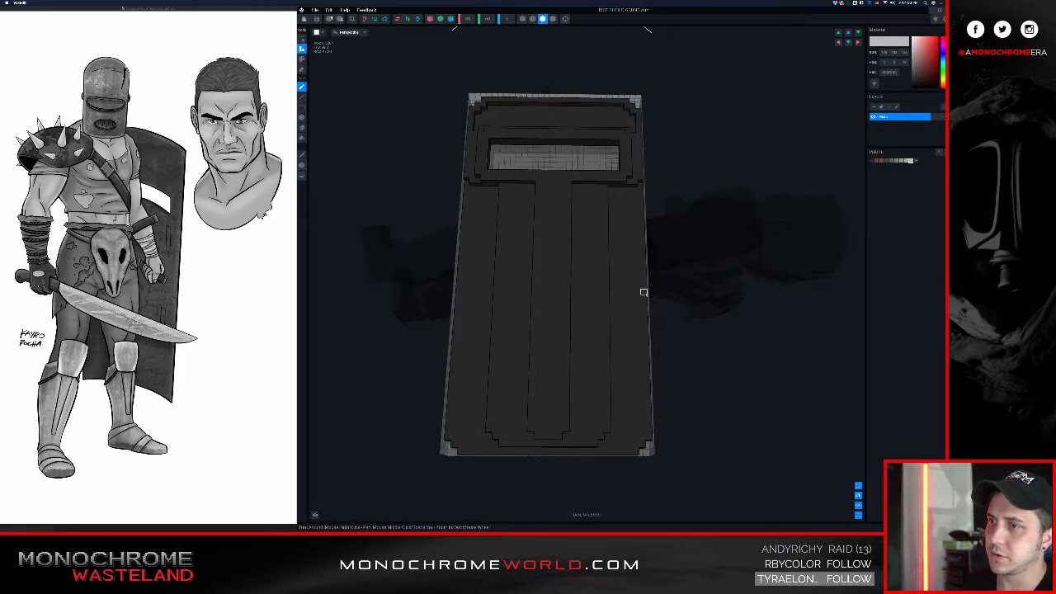
pyautogui.moveTo(637, 274); pyautogui.dragTo(571, 313)
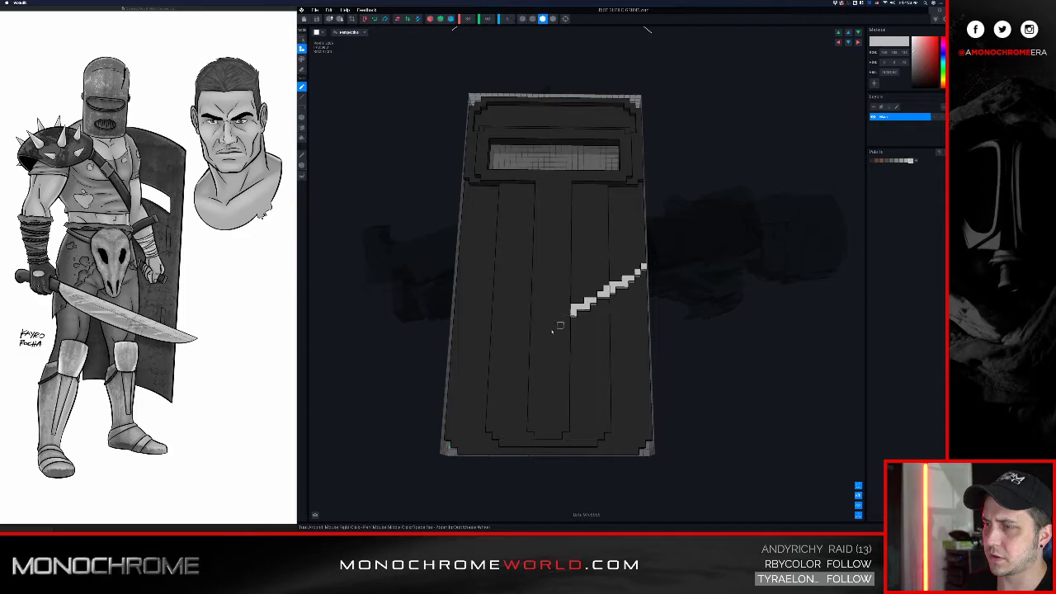
pyautogui.moveTo(552, 339); pyautogui.dragTo(550, 336, button='right')
pyautogui.moveTo(550, 332); pyautogui.dragTo(549, 334, button='right')
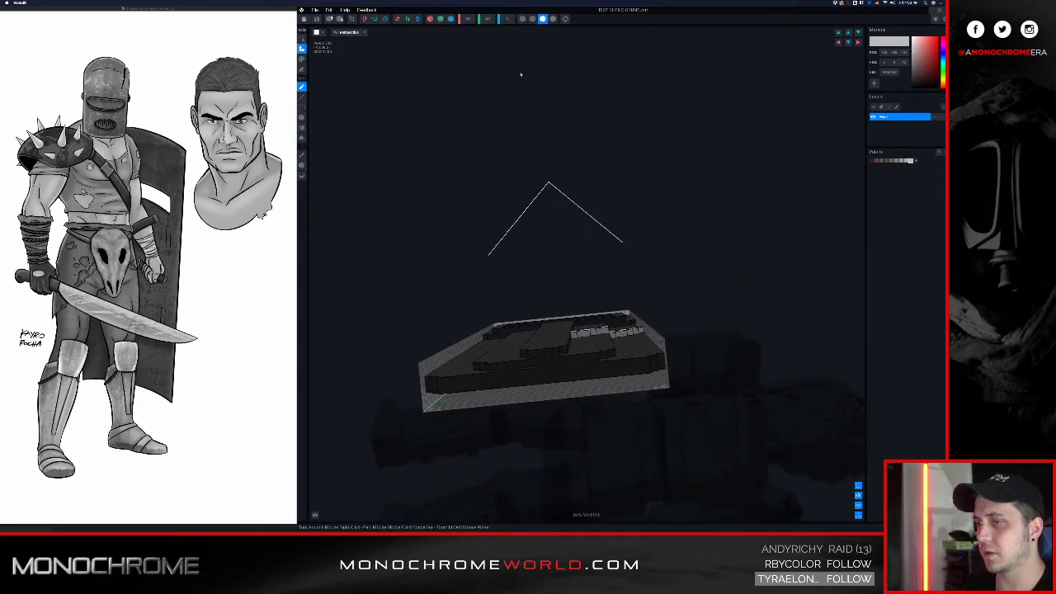
pyautogui.moveTo(541, 338); pyautogui.dragTo(540, 338, button='right')
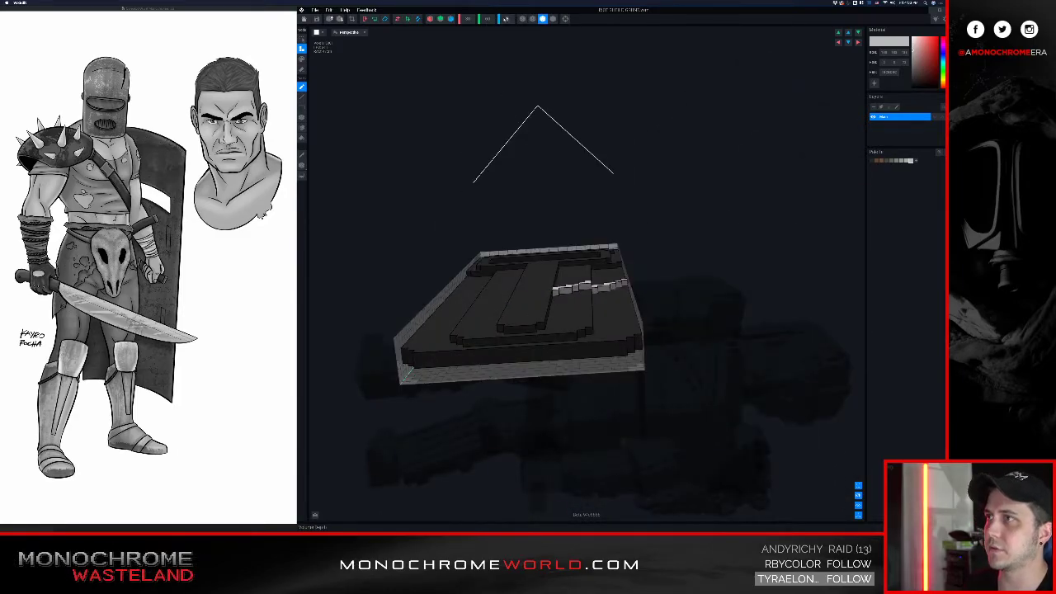
# - Extend the light-grey line from the central panel down to the shield's bottom edge in a steep stepped curve
pyautogui.scroll(2, 506, 19)
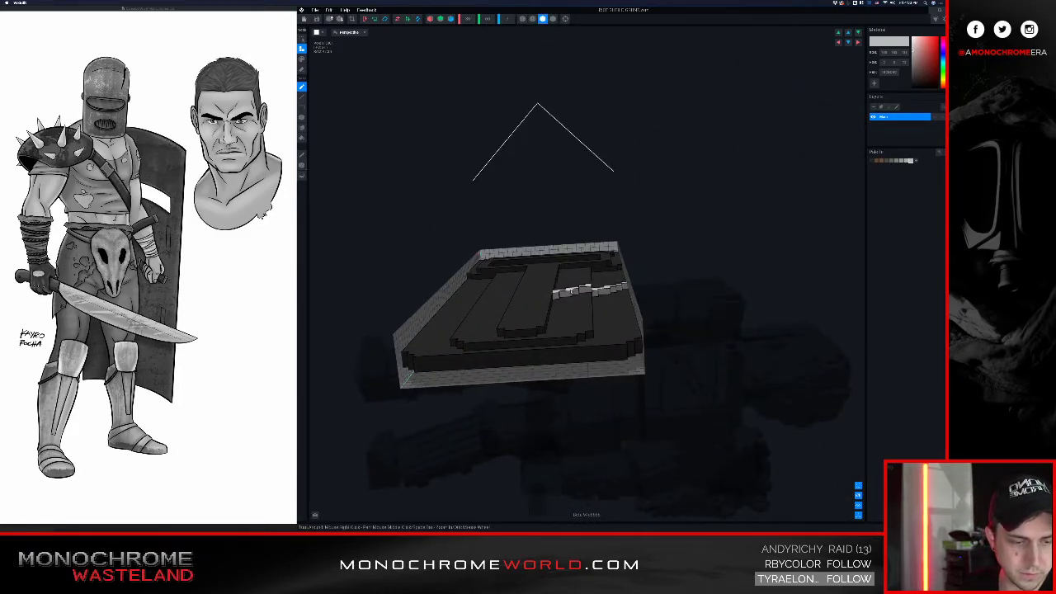
pyautogui.scroll(4, 572, 288)
pyautogui.scroll(2, 558, 337)
pyautogui.moveTo(531, 312); pyautogui.dragTo(548, 288, button='right')
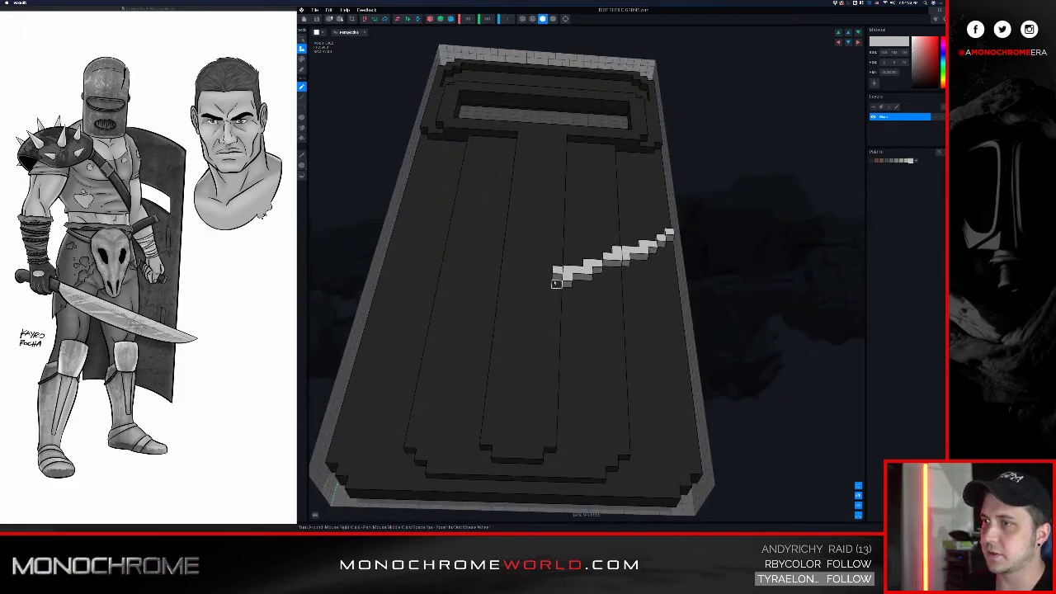
pyautogui.moveTo(556, 283)
pyautogui.mouseDown()
pyautogui.moveTo(439, 443)
pyautogui.moveTo(172, 472)
pyautogui.mouseUp()
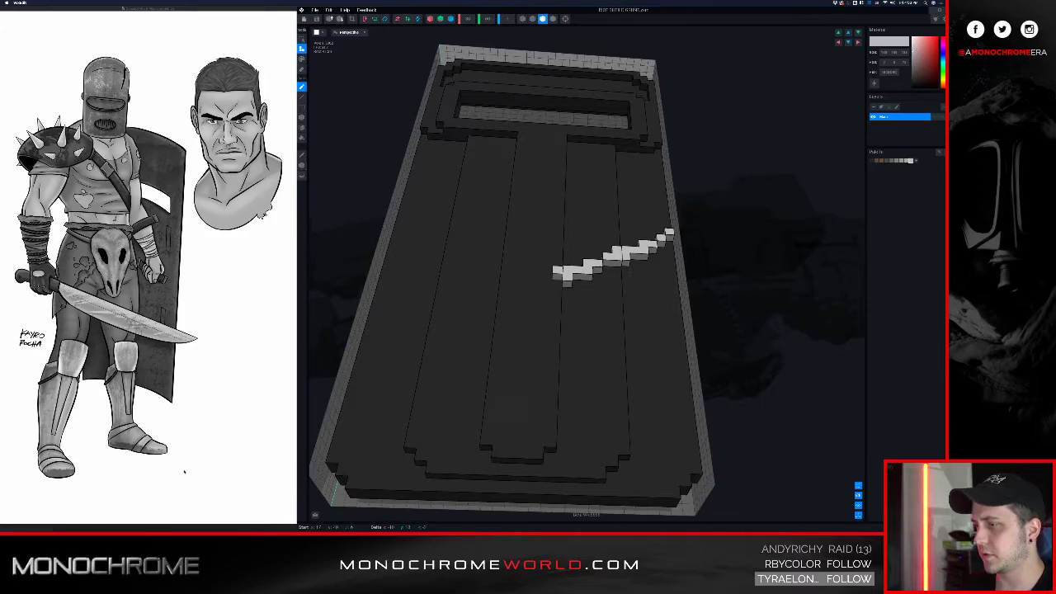
pyautogui.moveTo(558, 276)
pyautogui.mouseDown()
pyautogui.moveTo(446, 446)
pyautogui.moveTo(433, 483)
pyautogui.mouseUp()
pyautogui.scroll(-3, 533, 387)
pyautogui.moveTo(533, 387)
pyautogui.mouseDown(button='right')
pyautogui.moveTo(539, 368)
pyautogui.moveTo(566, 370)
pyautogui.moveTo(556, 359)
pyautogui.moveTo(566, 353)
pyautogui.mouseUp(button='right')
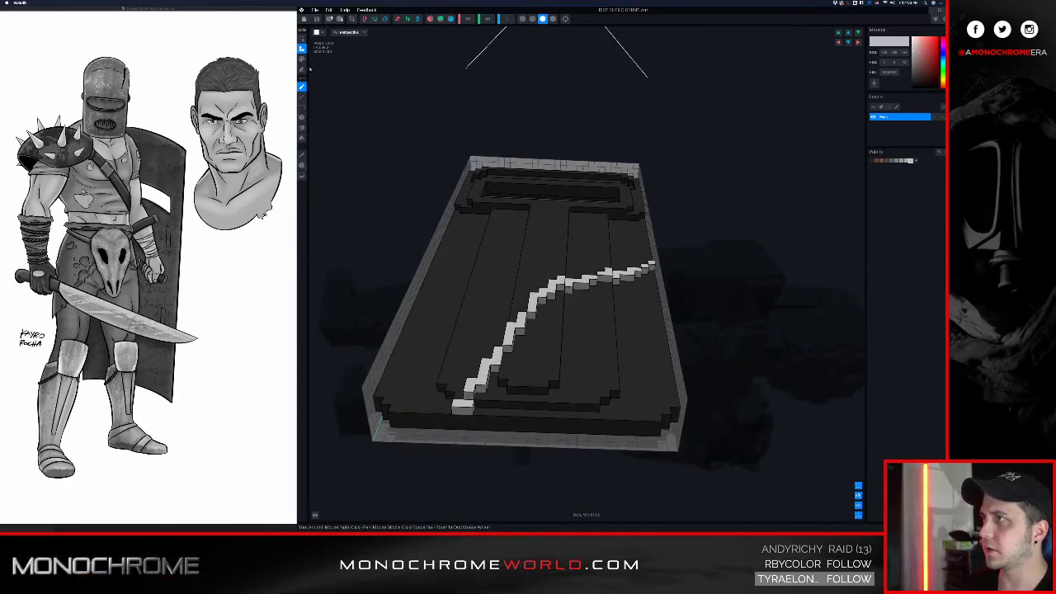
# - Fill the outer panel columns below the stepped line with light-grey voxels, working inward from the shield's long edge
pyautogui.click(301, 116)
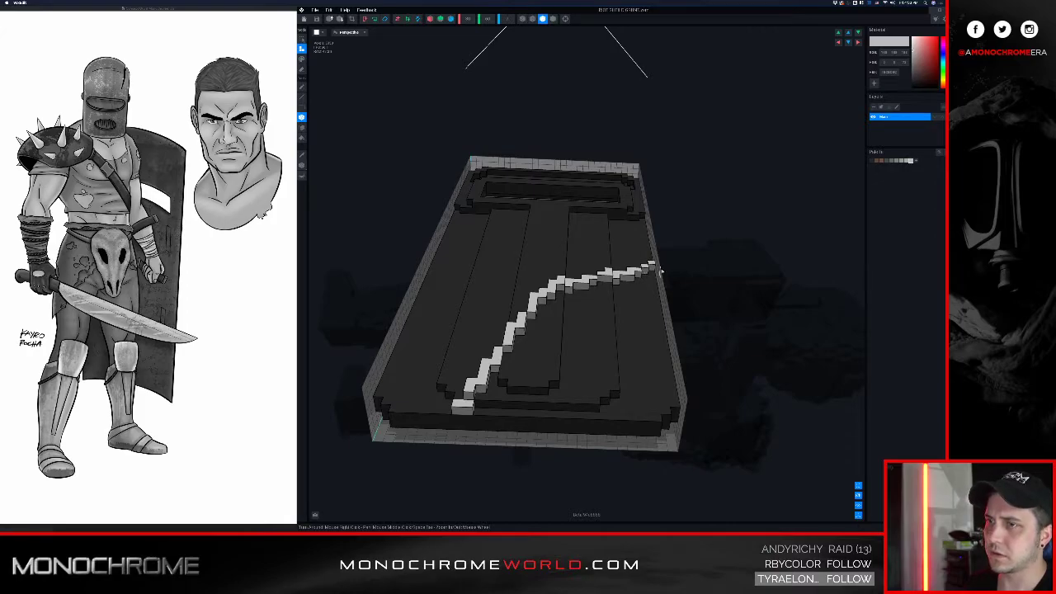
pyautogui.moveTo(653, 268); pyautogui.dragTo(665, 405)
pyautogui.moveTo(646, 273); pyautogui.dragTo(647, 402)
pyautogui.moveTo(628, 279); pyautogui.dragTo(625, 407)
pyautogui.moveTo(608, 281); pyautogui.dragTo(605, 386)
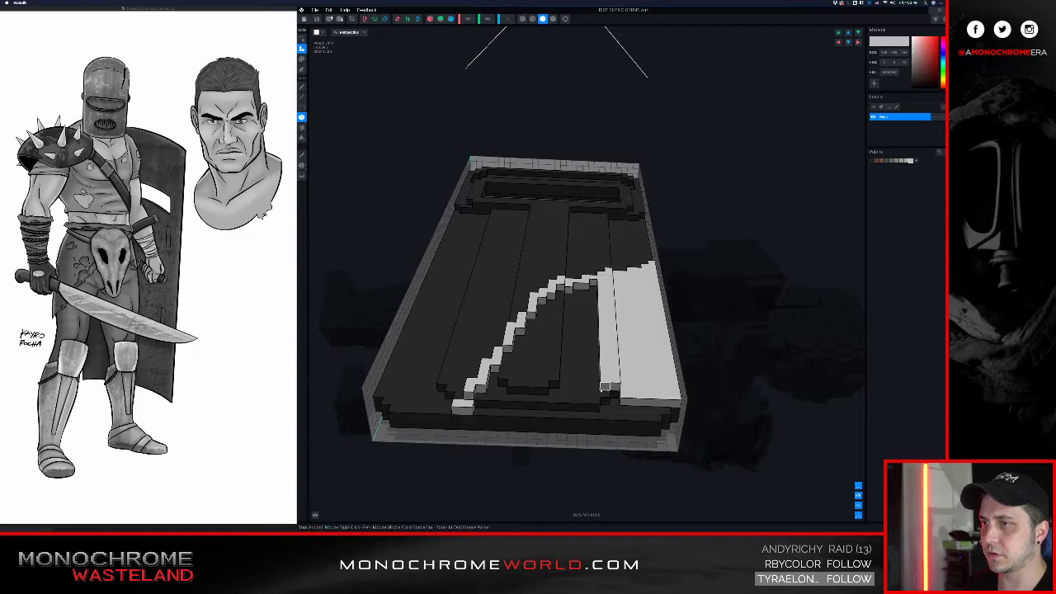
pyautogui.moveTo(593, 283)
pyautogui.mouseDown()
pyautogui.moveTo(595, 385)
pyautogui.moveTo(597, 359)
pyautogui.mouseUp()
# - Fill the next columns up to the central panel with light grey, undoing and redoing one strip
pyautogui.moveTo(598, 359); pyautogui.dragTo(594, 361, button='right')
pyautogui.moveTo(582, 248); pyautogui.dragTo(569, 391)
pyautogui.hotkey('ctrl', 'z')
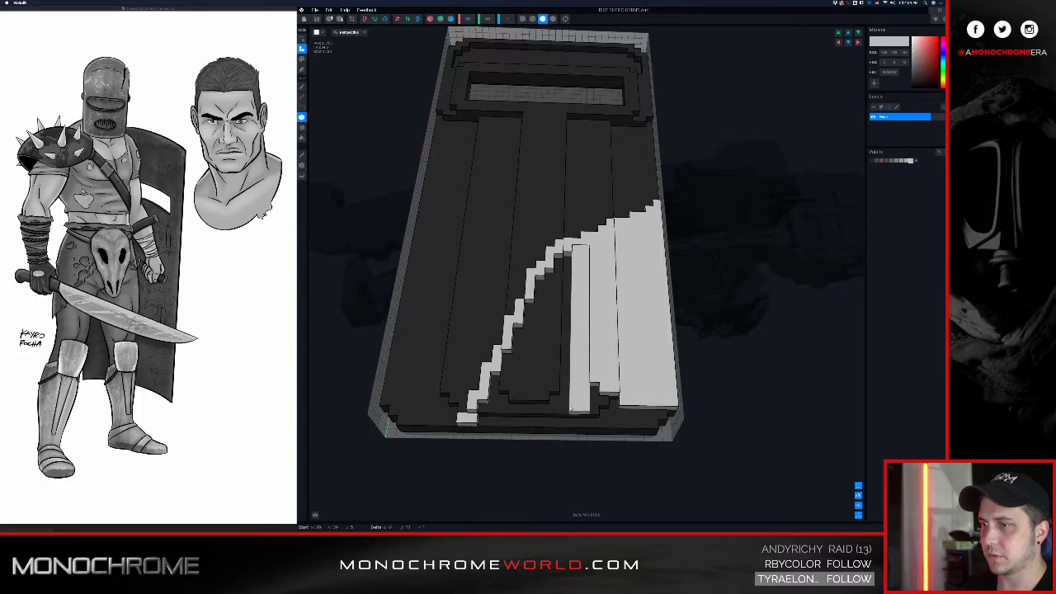
pyautogui.moveTo(569, 263); pyautogui.dragTo(570, 414)
pyautogui.moveTo(570, 415); pyautogui.dragTo(570, 353, button='right')
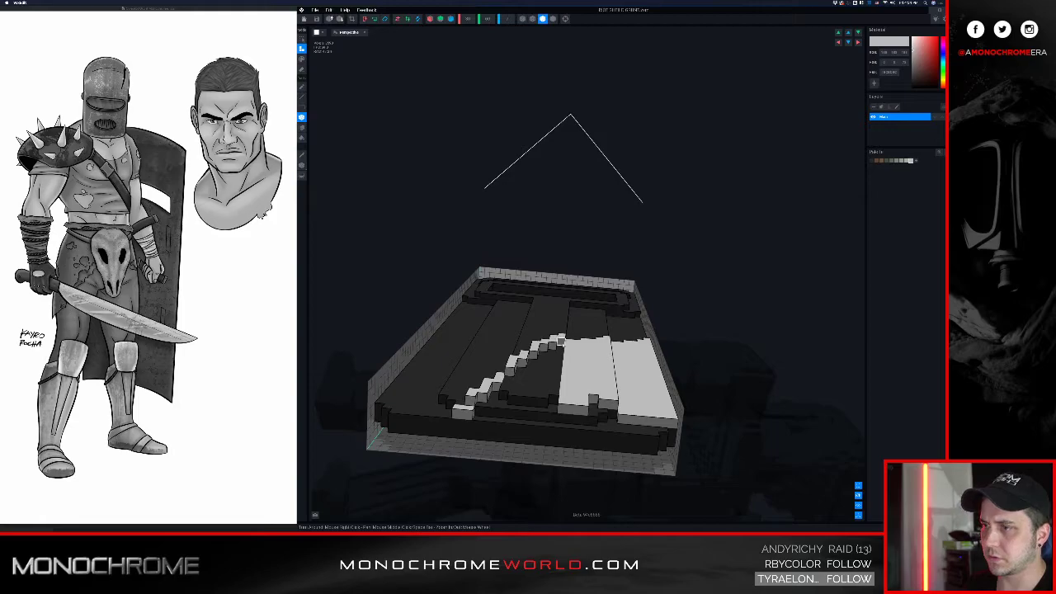
pyautogui.moveTo(550, 345); pyautogui.dragTo(544, 396)
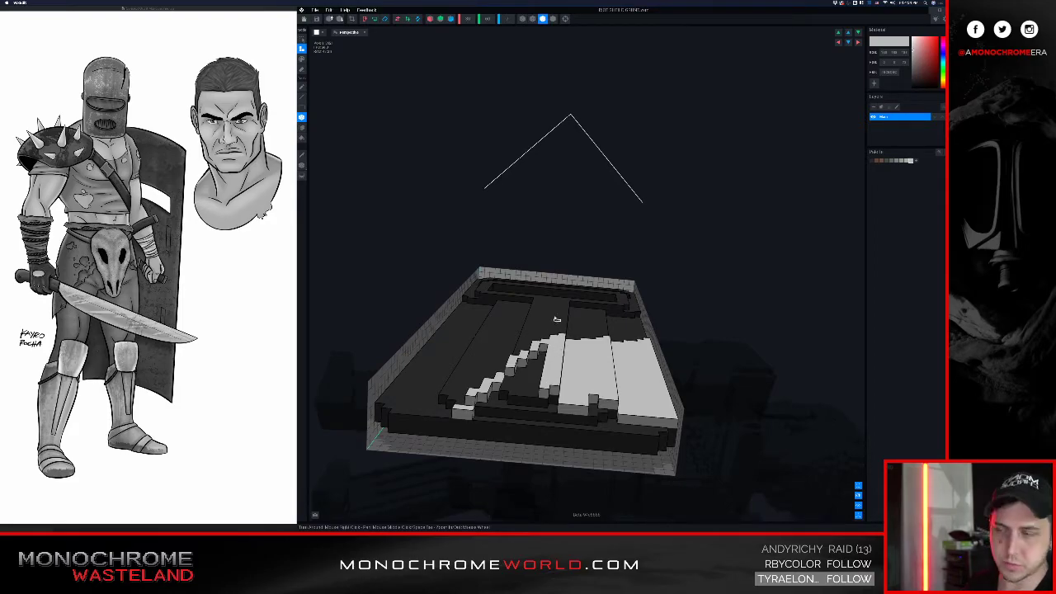
# - Fill the remaining dark area under the stepped line with light grey, including the lower panel ends and bottom rows
pyautogui.moveTo(561, 337); pyautogui.dragTo(568, 354, button='right')
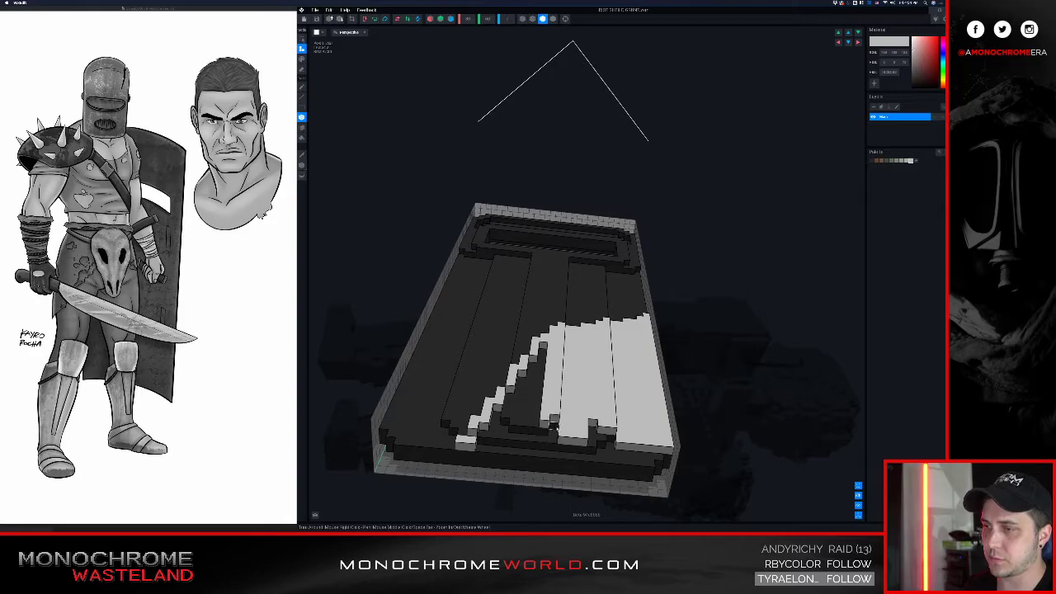
pyautogui.moveTo(554, 429); pyautogui.dragTo(591, 434, button='right')
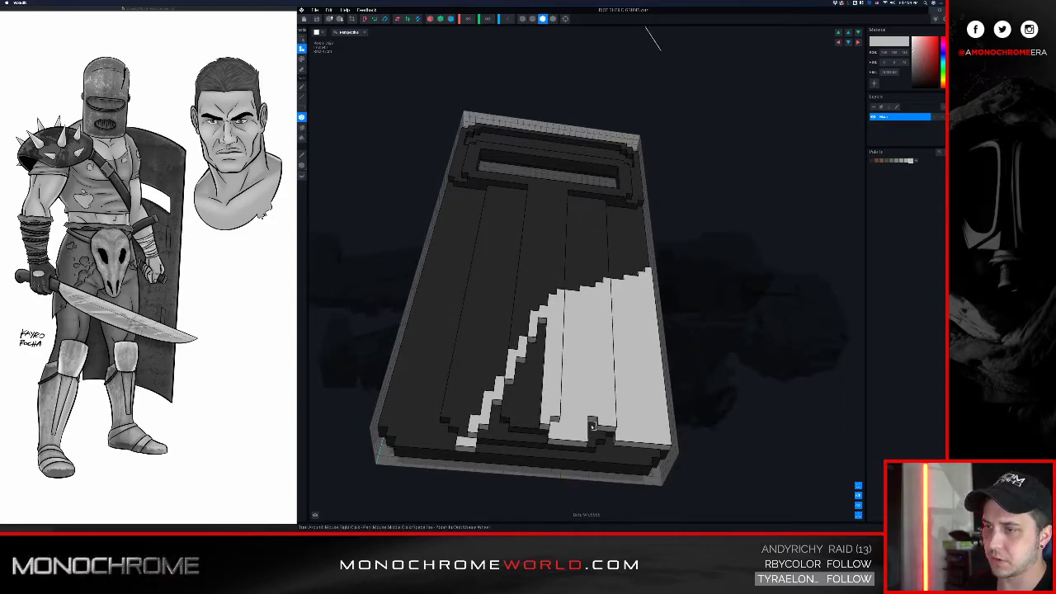
pyautogui.moveTo(541, 327); pyautogui.dragTo(535, 419)
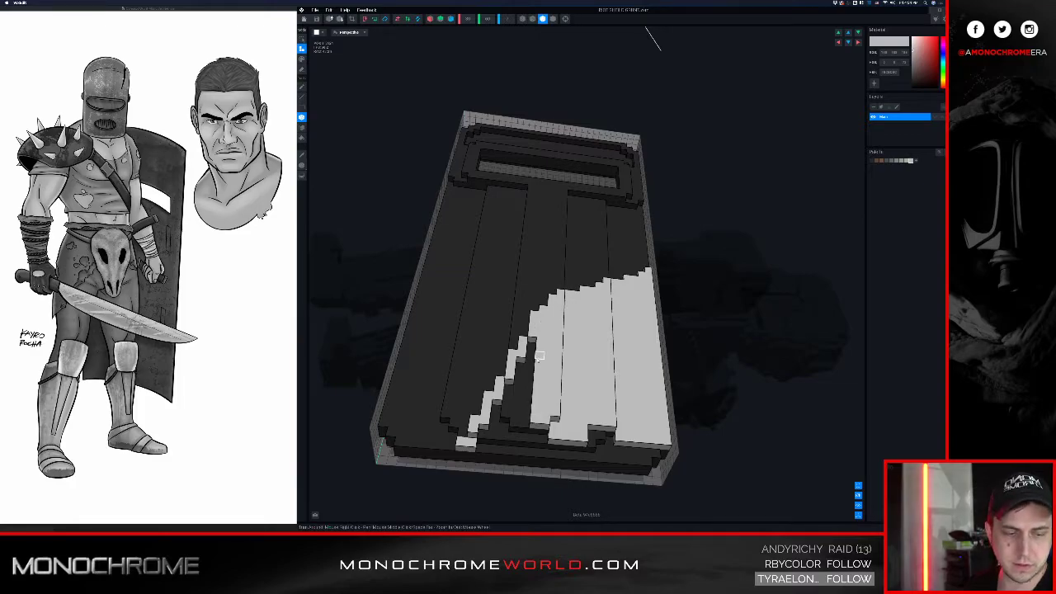
pyautogui.moveTo(532, 336)
pyautogui.mouseDown()
pyautogui.moveTo(525, 425)
pyautogui.moveTo(521, 366)
pyautogui.moveTo(515, 426)
pyautogui.moveTo(519, 359)
pyautogui.moveTo(505, 415)
pyautogui.moveTo(495, 409)
pyautogui.moveTo(505, 424)
pyautogui.moveTo(482, 434)
pyautogui.moveTo(529, 434)
pyautogui.moveTo(544, 440)
pyautogui.moveTo(493, 446)
pyautogui.moveTo(611, 459)
pyautogui.moveTo(602, 435)
pyautogui.moveTo(594, 443)
pyautogui.moveTo(611, 453)
pyautogui.mouseUp()
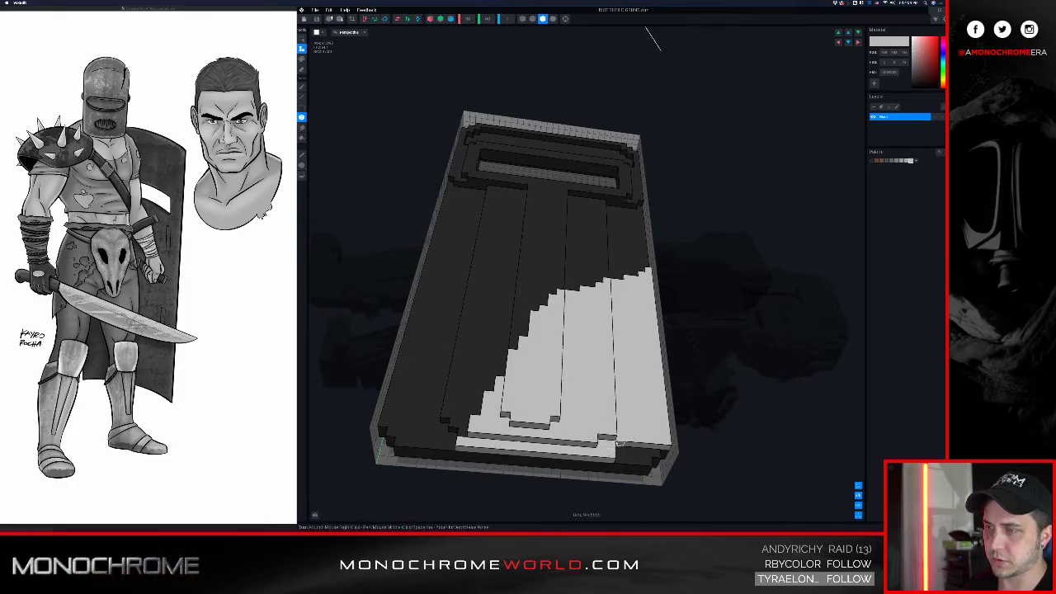
pyautogui.moveTo(658, 469); pyautogui.dragTo(611, 438, button='middle')
pyautogui.moveTo(573, 400); pyautogui.dragTo(572, 399, button='right')
pyautogui.moveTo(567, 412)
pyautogui.mouseDown()
pyautogui.moveTo(601, 425)
pyautogui.moveTo(565, 418)
pyautogui.mouseUp()
# - Examine the light-grey area and its stepped boundary on the shield from front and oblique angles
pyautogui.moveTo(538, 396); pyautogui.dragTo(509, 335, button='right')
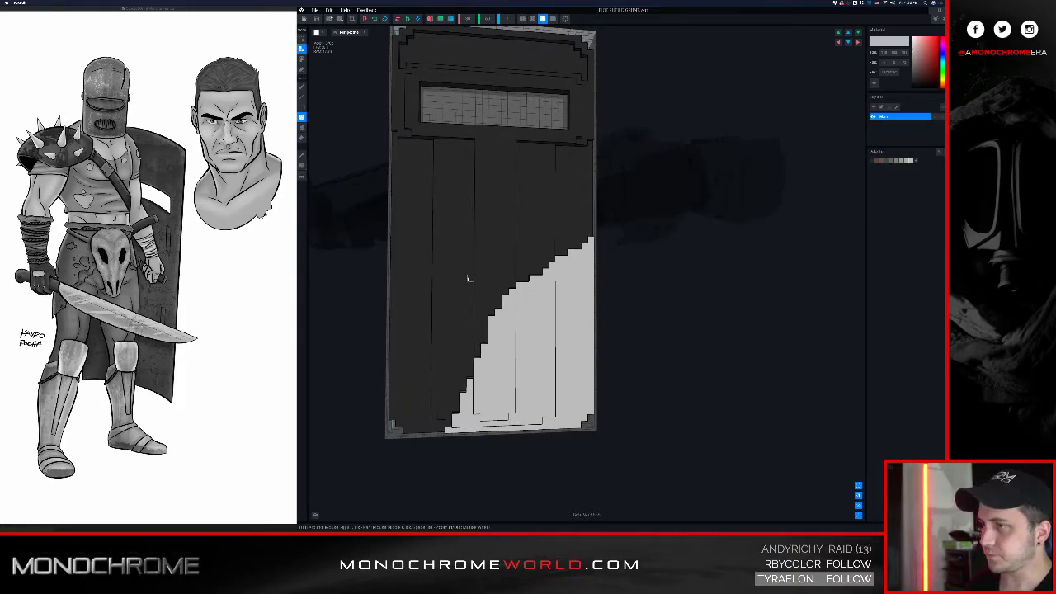
pyautogui.moveTo(468, 279); pyautogui.dragTo(547, 328, button='right')
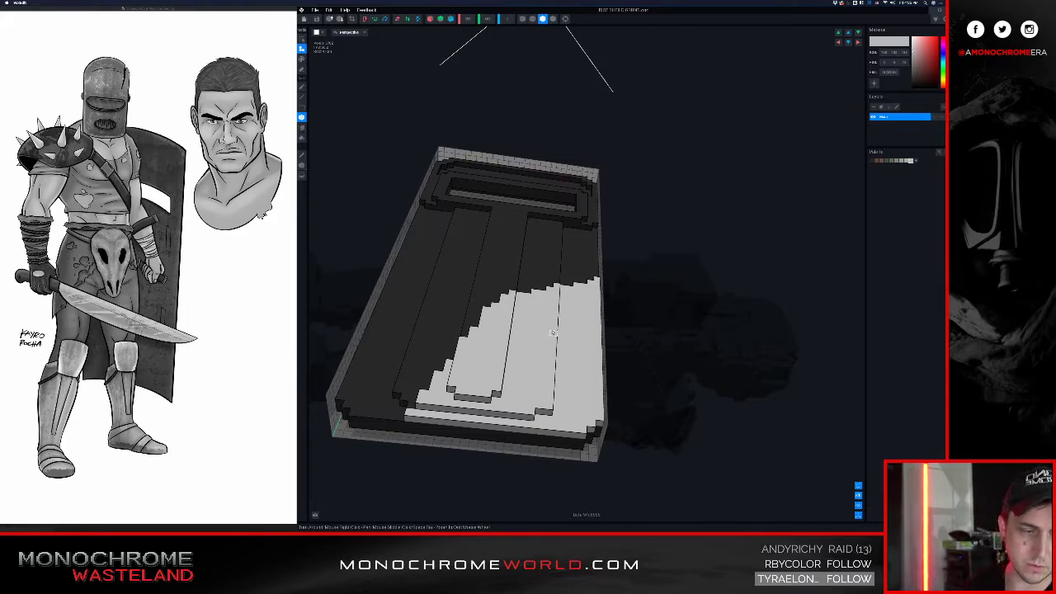
pyautogui.moveTo(560, 346); pyautogui.dragTo(555, 345, button='right')
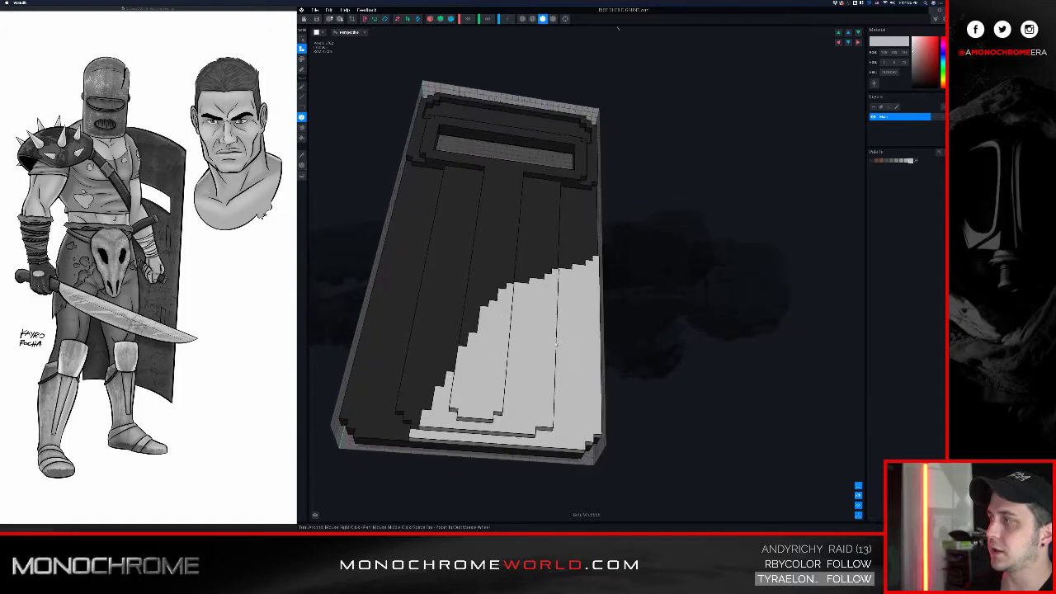
pyautogui.scroll(5, 551, 341)
pyautogui.moveTo(551, 341); pyautogui.dragTo(553, 346, button='right')
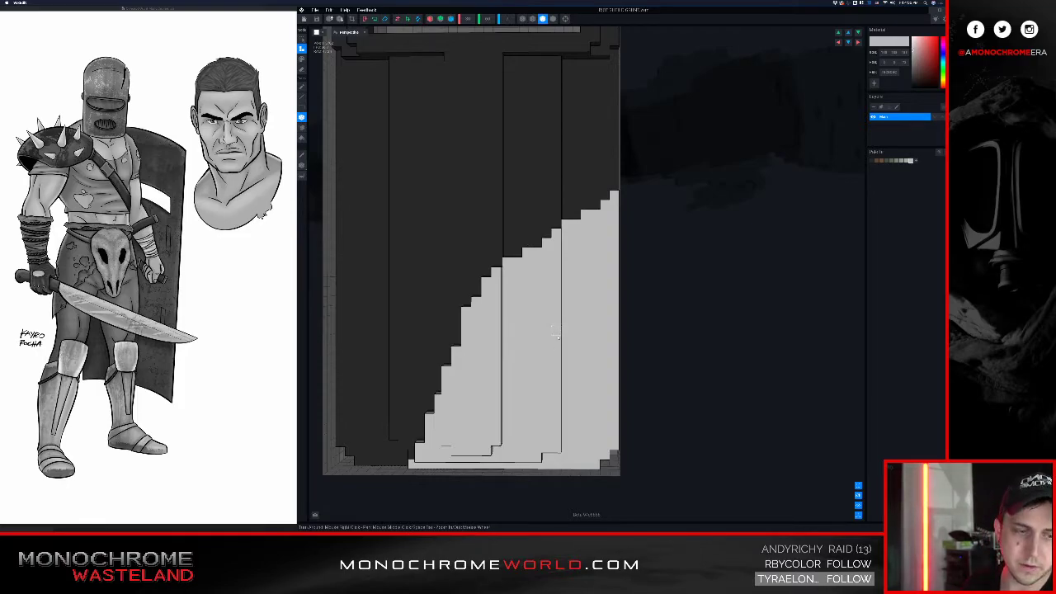
pyautogui.moveTo(507, 330); pyautogui.dragTo(507, 330, button='right')
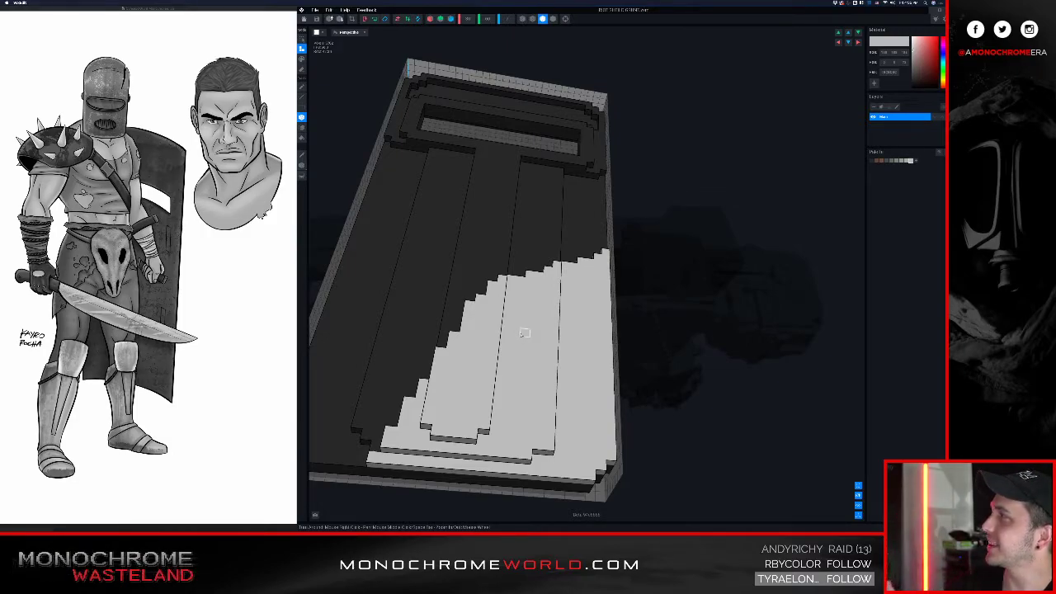
pyautogui.moveTo(487, 307); pyautogui.dragTo(475, 318, button='right')
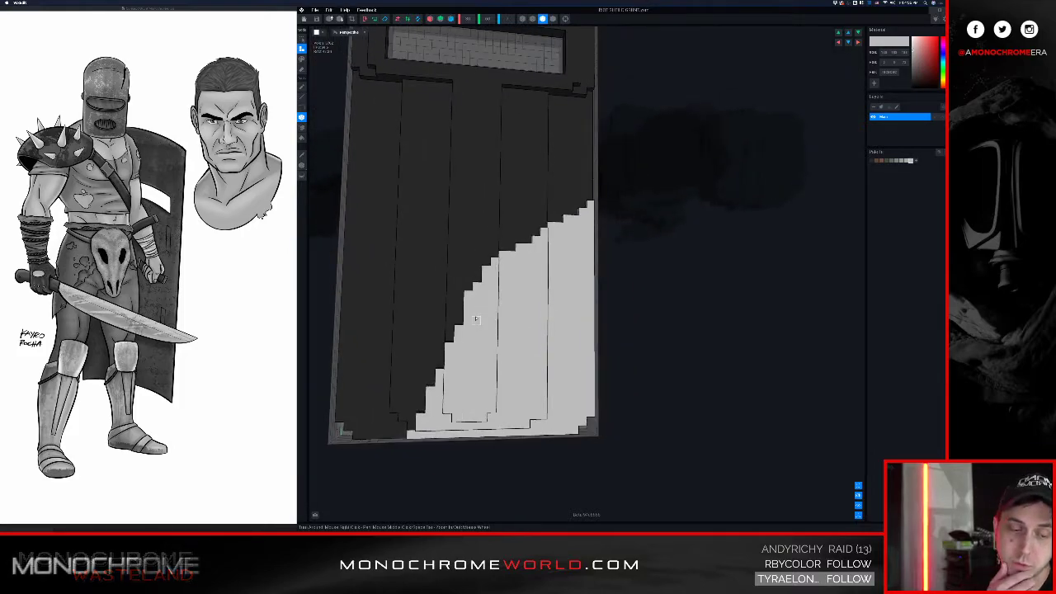
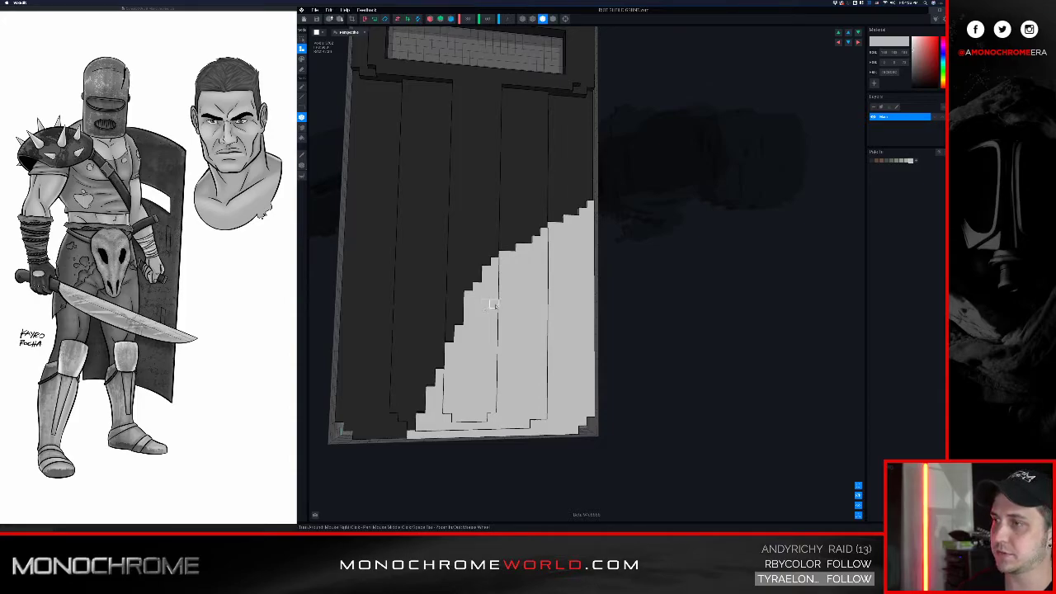
pyautogui.moveTo(510, 312); pyautogui.dragTo(510, 309, button='right')
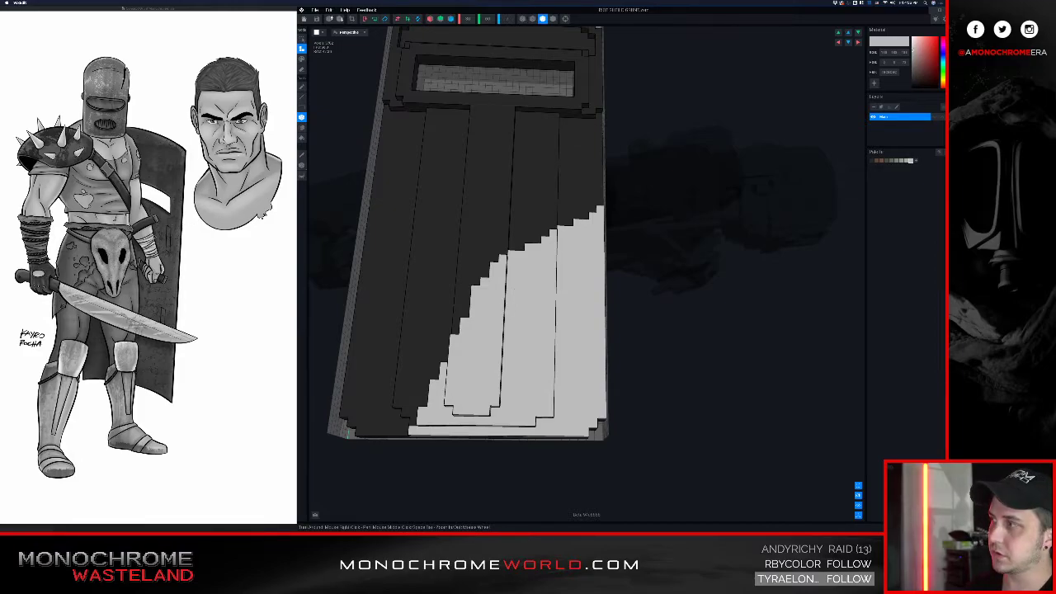
pyautogui.moveTo(534, 276); pyautogui.dragTo(536, 276, button='right')
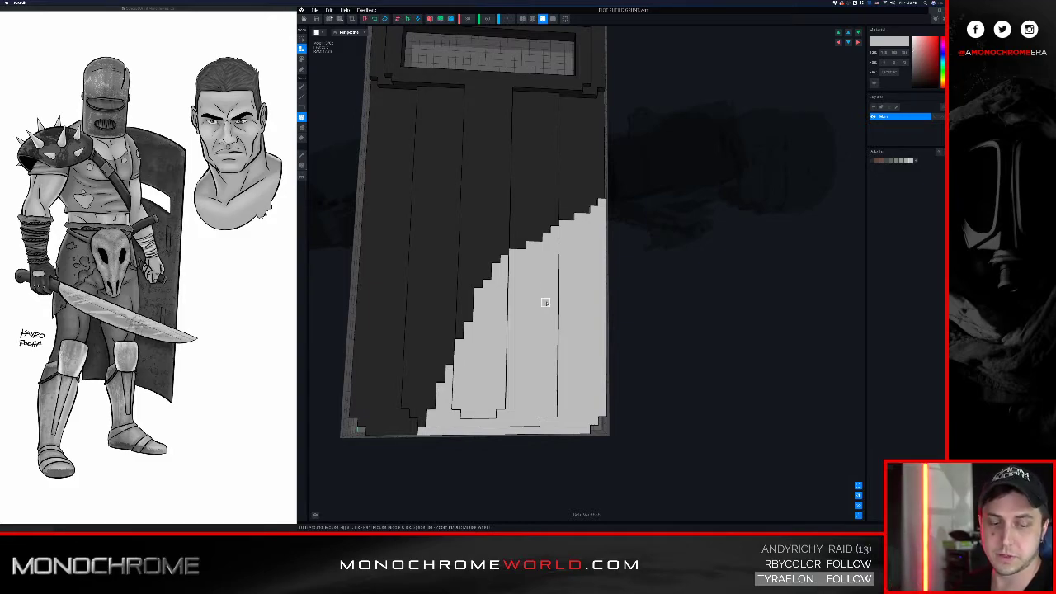
# - Paint the dark voxel faces around the light area's lower outer corner light grey
pyautogui.moveTo(526, 298); pyautogui.dragTo(543, 331, button='right')
pyautogui.scroll(2, 533, 303)
pyautogui.moveTo(521, 273); pyautogui.dragTo(547, 328, button='right')
pyautogui.press('p')
pyautogui.moveTo(602, 318); pyautogui.dragTo(601, 336)
pyautogui.moveTo(594, 323)
pyautogui.mouseDown()
pyautogui.moveTo(600, 335)
pyautogui.moveTo(593, 327)
pyautogui.mouseUp()
pyautogui.moveTo(592, 336); pyautogui.dragTo(598, 316, button='right')
pyautogui.moveTo(607, 315)
pyautogui.mouseDown()
pyautogui.moveTo(580, 302)
pyautogui.moveTo(457, 307)
pyautogui.moveTo(611, 313)
pyautogui.moveTo(602, 326)
pyautogui.mouseUp()
# - Continue the light-grey paint along the side faces of the shield's bottom edge and check the coverage from below
pyautogui.press('p')
pyautogui.press('e')
pyautogui.moveTo(445, 309); pyautogui.dragTo(429, 314)
pyautogui.scroll(2, 462, 309)
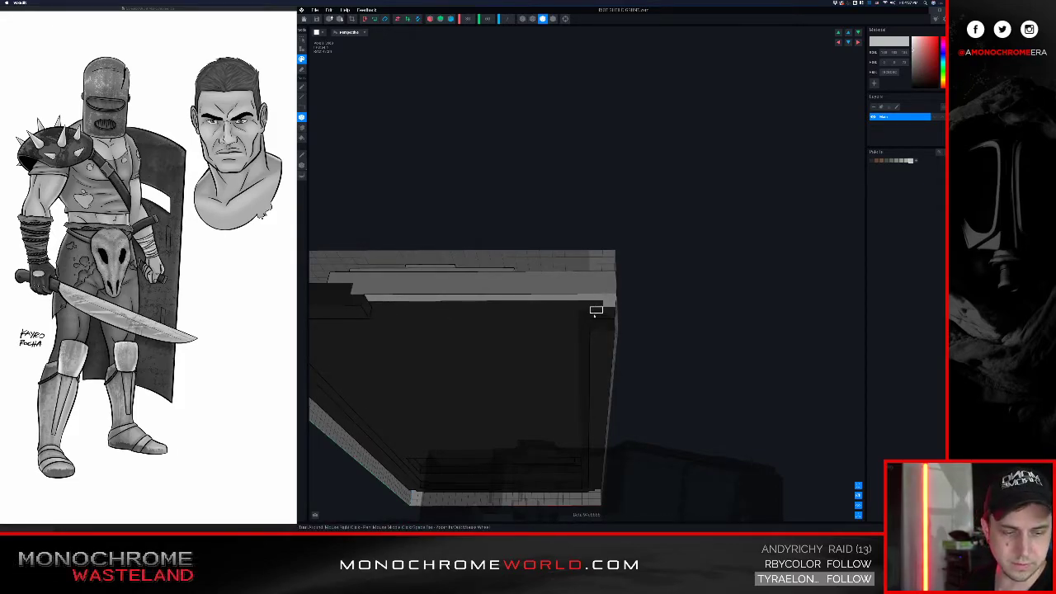
pyautogui.moveTo(598, 312); pyautogui.dragTo(607, 288, button='right')
pyautogui.moveTo(559, 257); pyautogui.dragTo(549, 269, button='right')
pyautogui.moveTo(537, 229); pyautogui.dragTo(578, 239, button='right')
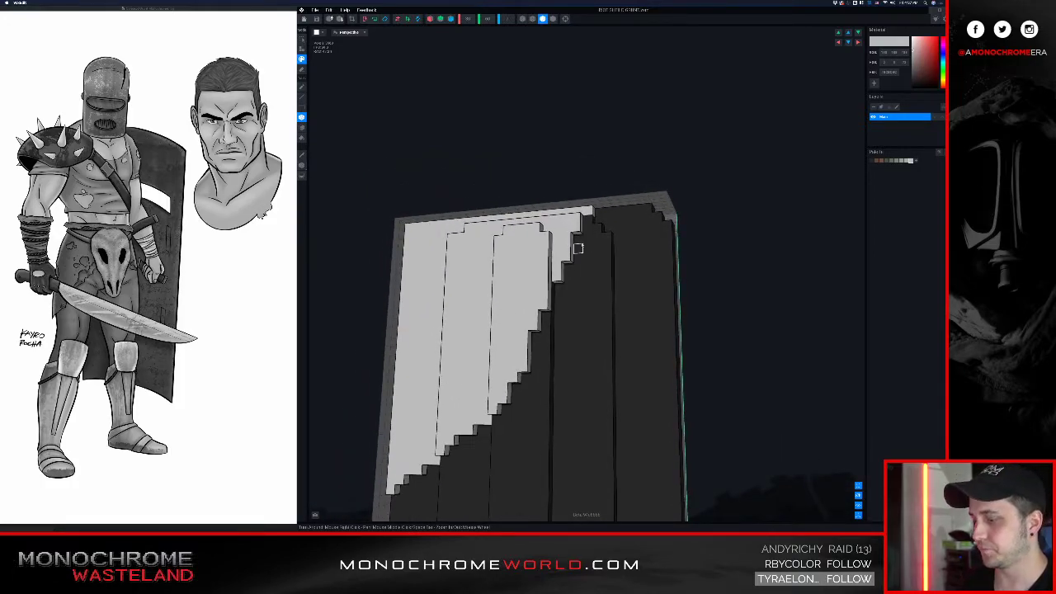
# - Erase the light-grey voxels of the raised middle plank in the shield's upper section, down to its stepped lower end
pyautogui.moveTo(522, 261); pyautogui.dragTo(458, 258, button='right')
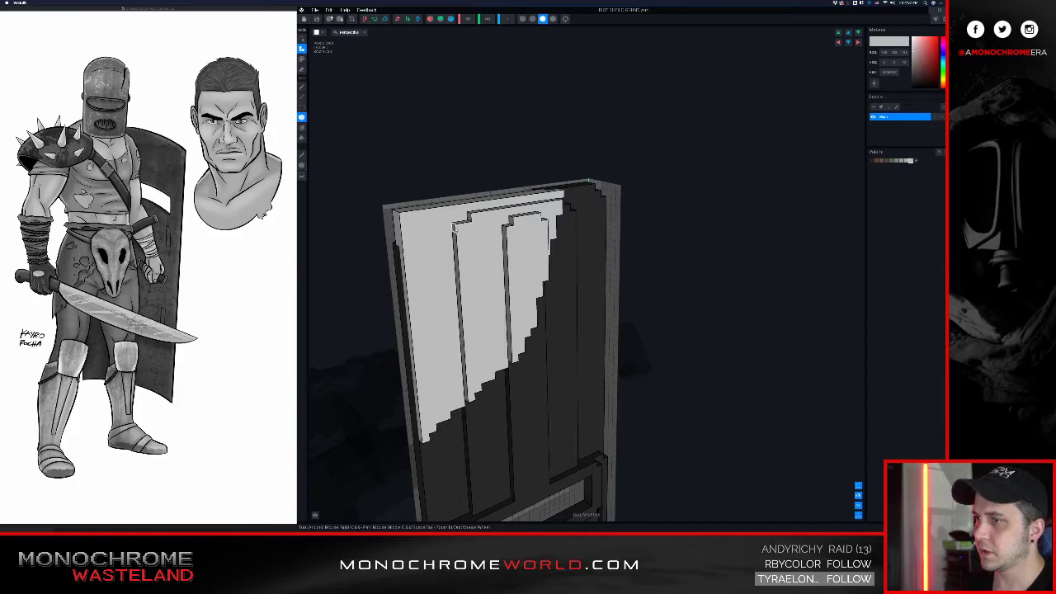
pyautogui.moveTo(512, 219)
pyautogui.mouseDown()
pyautogui.moveTo(537, 213)
pyautogui.moveTo(546, 258)
pyautogui.moveTo(535, 278)
pyautogui.mouseUp()
pyautogui.scroll(1, 529, 272)
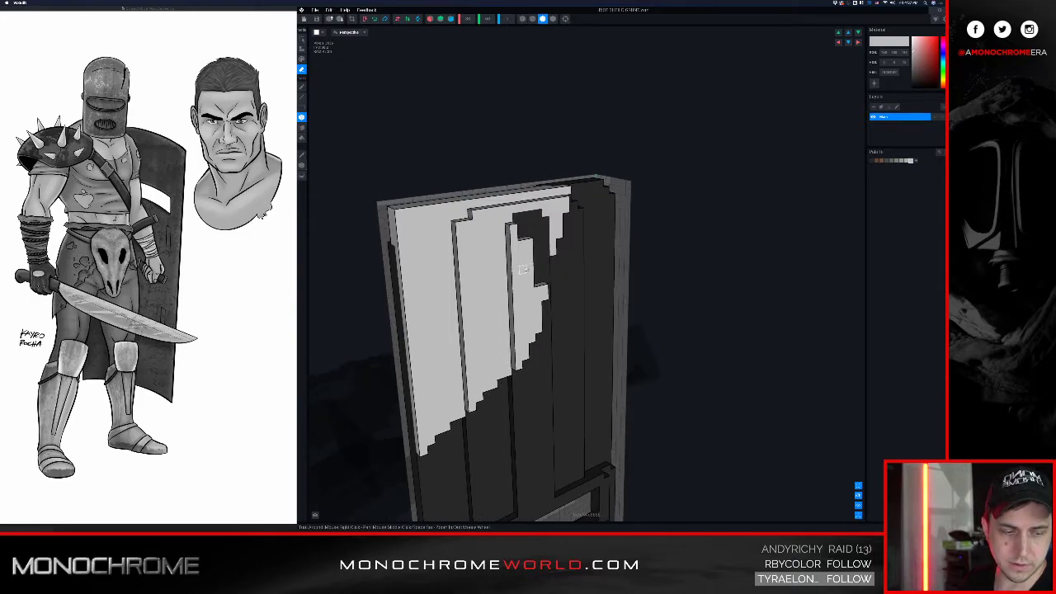
pyautogui.moveTo(525, 268); pyautogui.dragTo(514, 197, button='right')
pyautogui.moveTo(513, 228)
pyautogui.mouseDown()
pyautogui.moveTo(533, 340)
pyautogui.moveTo(544, 291)
pyautogui.mouseUp()
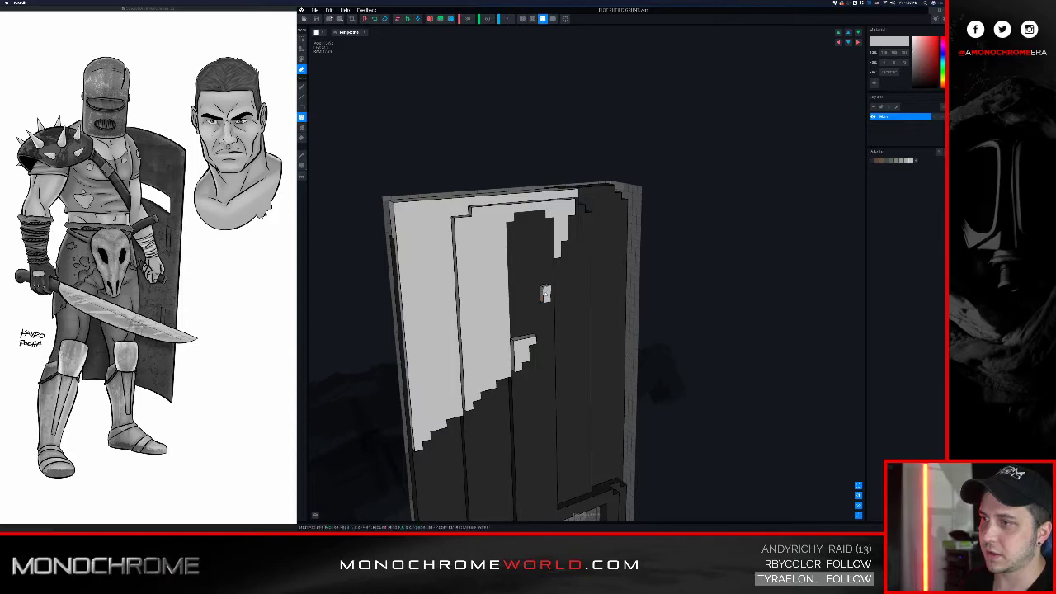
pyautogui.scroll(1, 529, 310)
pyautogui.moveTo(535, 369)
pyautogui.mouseDown()
pyautogui.moveTo(525, 363)
pyautogui.moveTo(507, 379)
pyautogui.moveTo(512, 404)
pyautogui.mouseUp()
pyautogui.moveTo(512, 404); pyautogui.dragTo(503, 196, button='right')
# - Show the voxel edges and attach light-grey blocks across the erased plank and its neighbours to build a rectangular plate
pyautogui.click(533, 18)
pyautogui.moveTo(436, 159); pyautogui.dragTo(531, 212, button='right')
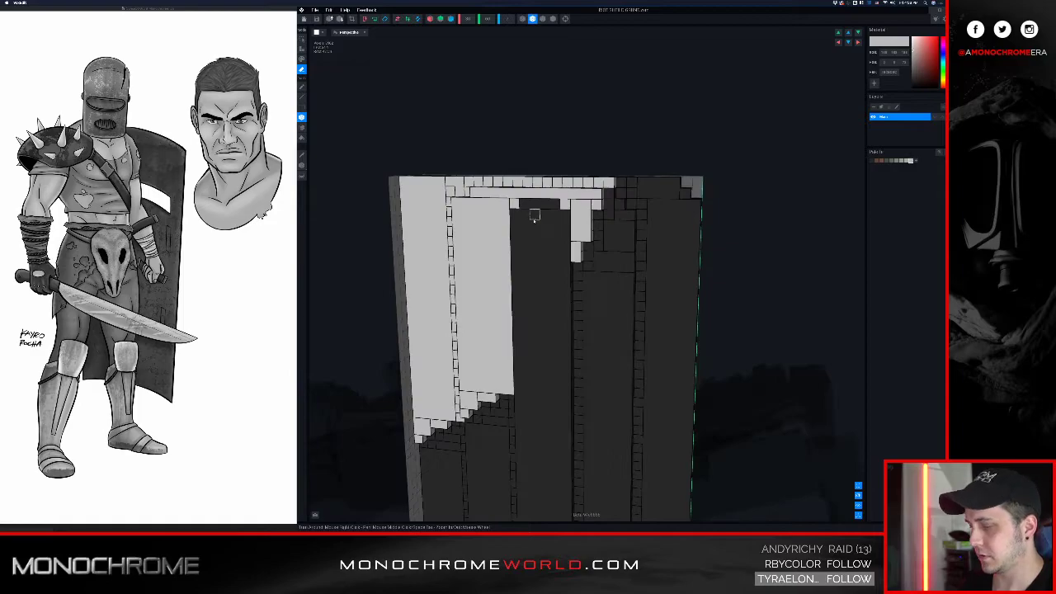
pyautogui.moveTo(544, 212); pyautogui.dragTo(488, 374)
pyautogui.moveTo(566, 213); pyautogui.dragTo(567, 381)
pyautogui.moveTo(567, 381); pyautogui.dragTo(478, 343, button='right')
pyautogui.moveTo(429, 355)
pyautogui.mouseDown()
pyautogui.moveTo(499, 354)
pyautogui.moveTo(498, 341)
pyautogui.moveTo(561, 288)
pyautogui.mouseUp()
pyautogui.press('super+z')
pyautogui.press('a')
pyautogui.moveTo(588, 177); pyautogui.dragTo(560, 345)
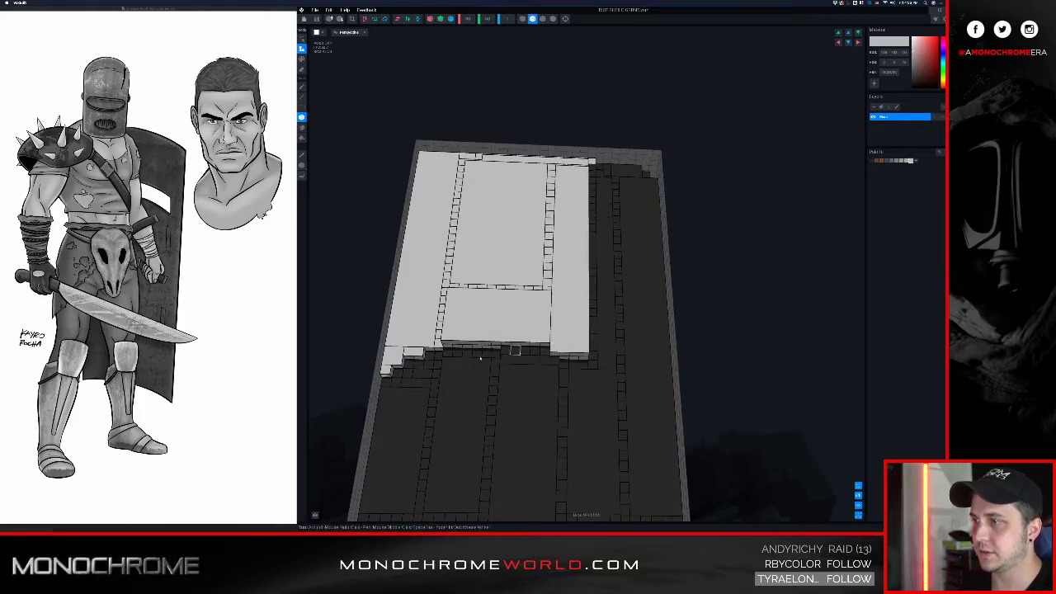
# - Straighten the rectangular plate's lower edge with light-grey voxels and erase the excess layer along its lower part
pyautogui.moveTo(448, 345); pyautogui.dragTo(545, 350)
pyautogui.moveTo(545, 349); pyautogui.dragTo(538, 333, button='right')
pyautogui.moveTo(583, 348); pyautogui.dragTo(512, 350)
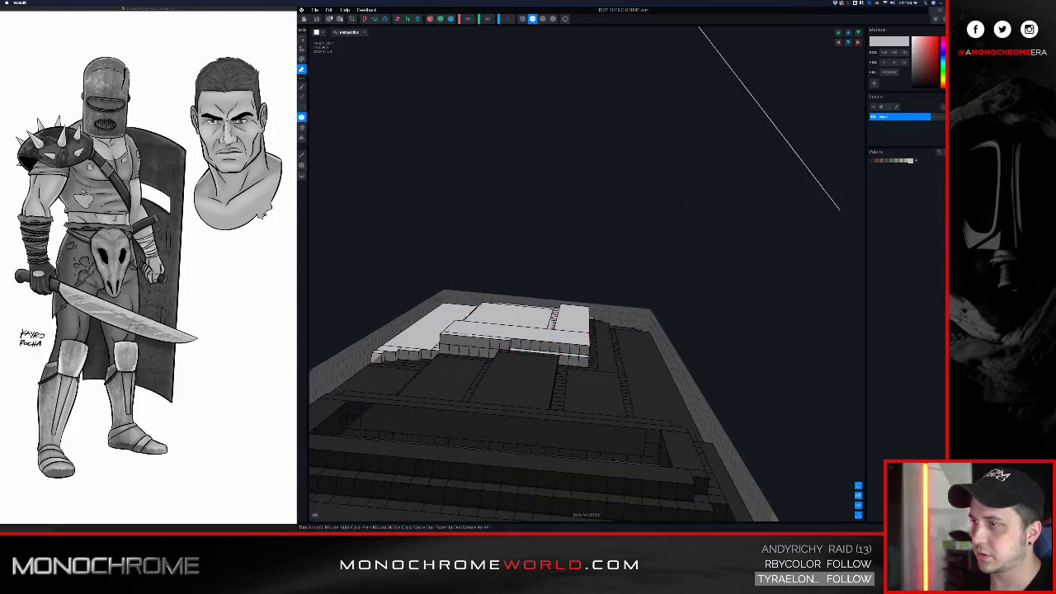
pyautogui.moveTo(459, 326); pyautogui.dragTo(577, 340)
pyautogui.moveTo(510, 345); pyautogui.dragTo(441, 340)
pyautogui.moveTo(588, 328)
pyautogui.mouseDown()
pyautogui.moveTo(571, 314)
pyautogui.moveTo(551, 320)
pyautogui.mouseUp()
# - Level the remaining raised part of the plate and fill the outer plank's stepped lower edge with light grey
pyautogui.moveTo(552, 322); pyautogui.dragTo(561, 294, button='right')
pyautogui.moveTo(583, 272); pyautogui.dragTo(560, 281)
pyautogui.moveTo(559, 280); pyautogui.dragTo(464, 323, button='right')
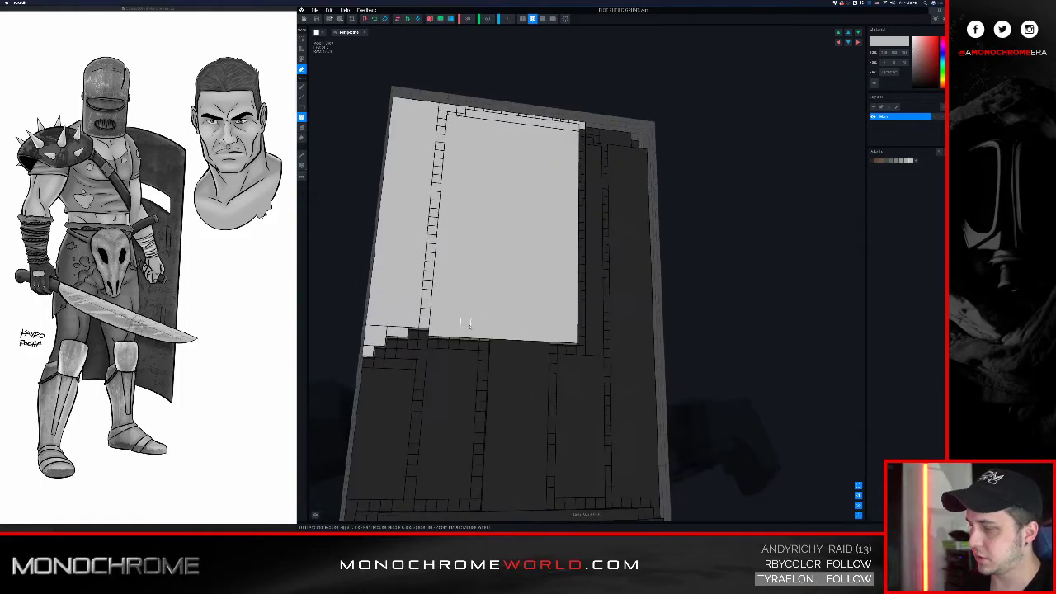
pyautogui.press('v')
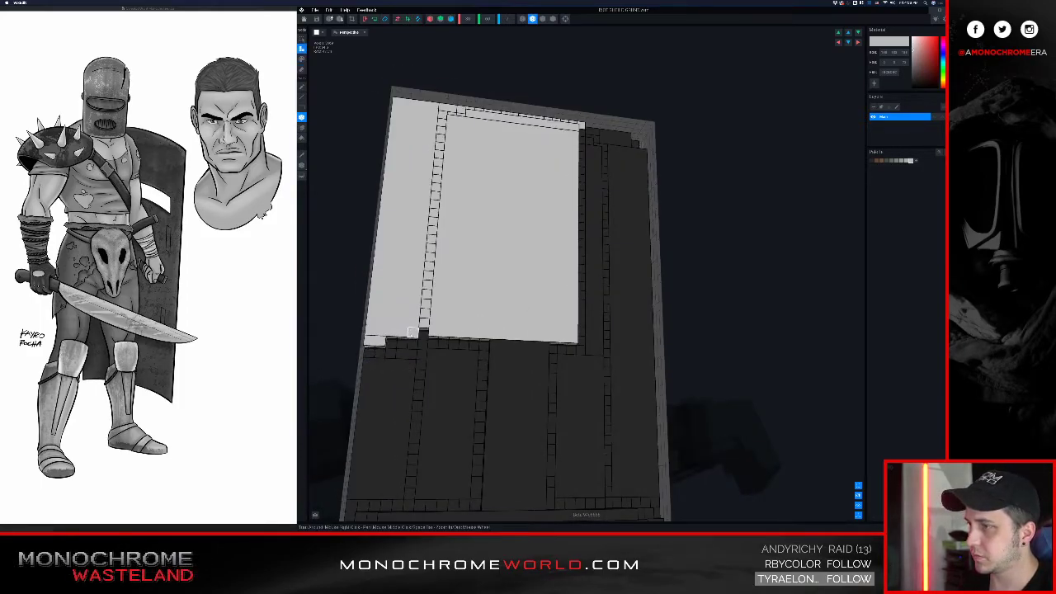
pyautogui.moveTo(455, 313); pyautogui.dragTo(449, 314, button='right')
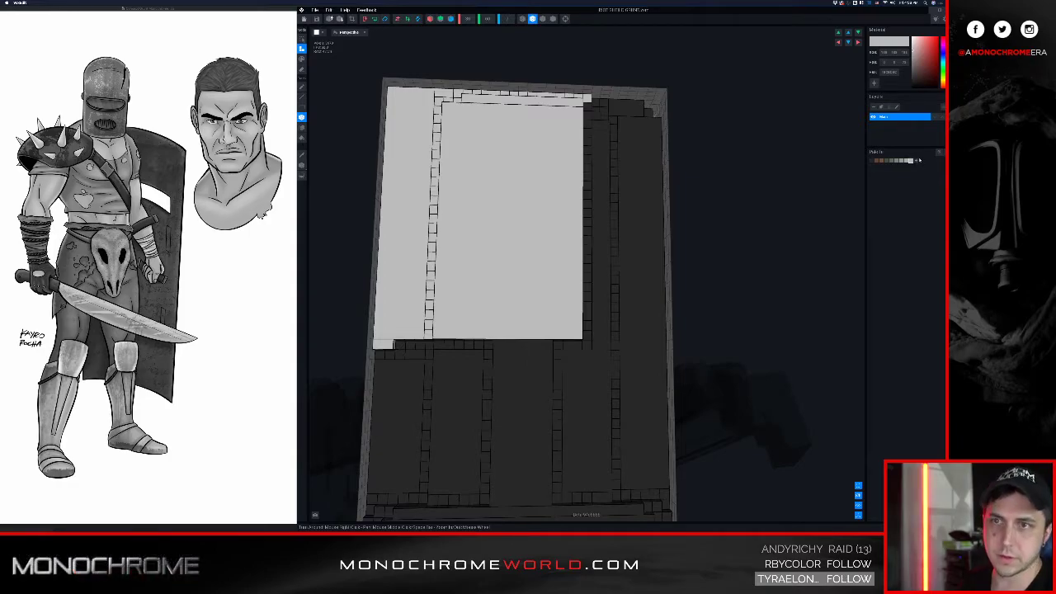
# - Choose a dark neutral colour and paint single-voxel rivets near the corners of the light-grey plates
pyautogui.click(912, 80)
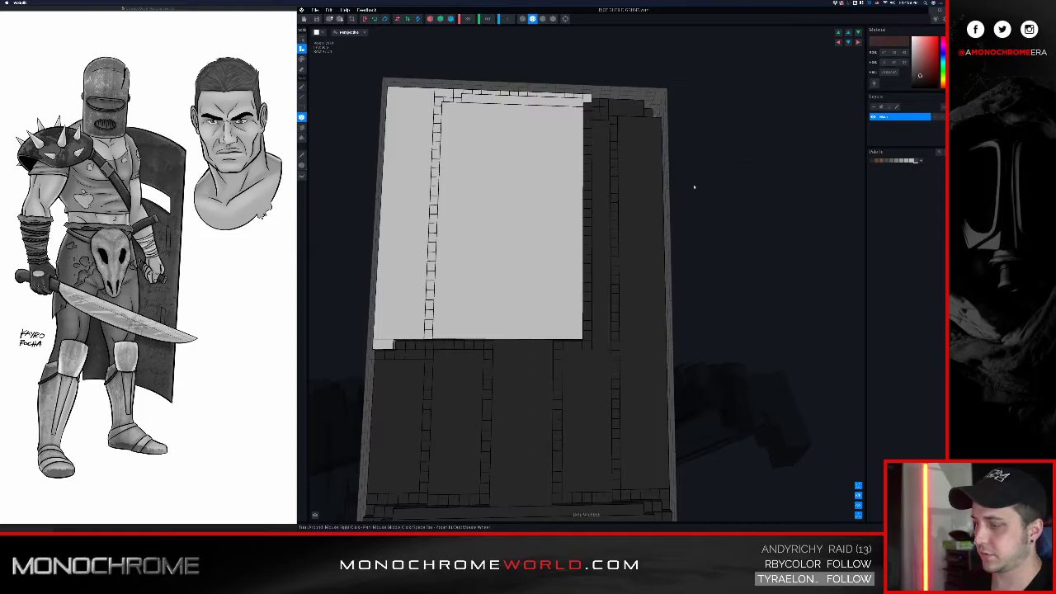
pyautogui.click(568, 319)
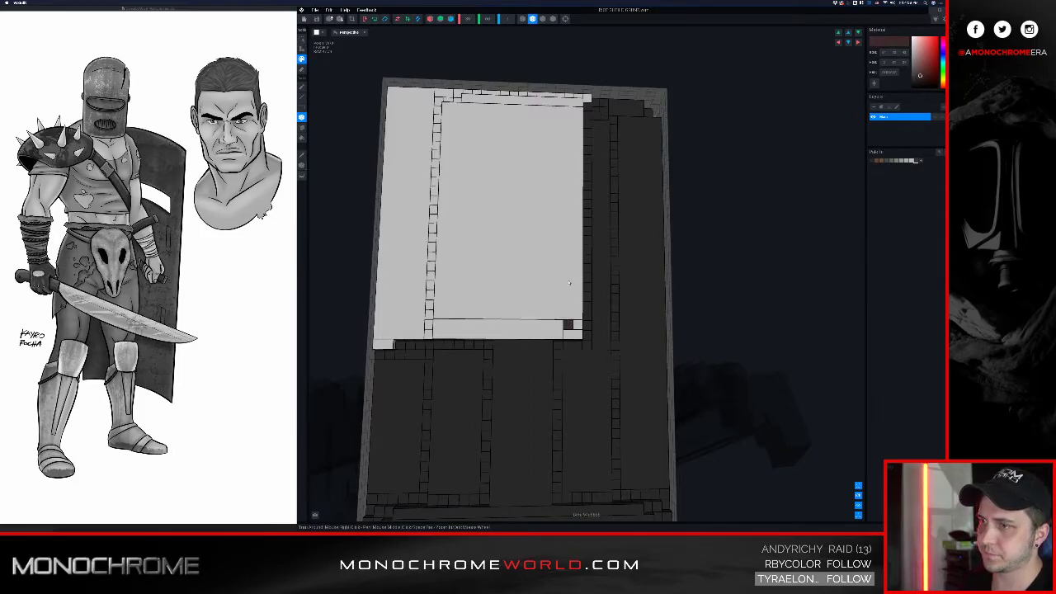
pyautogui.click(912, 76)
pyautogui.moveTo(913, 77); pyautogui.dragTo(913, 80)
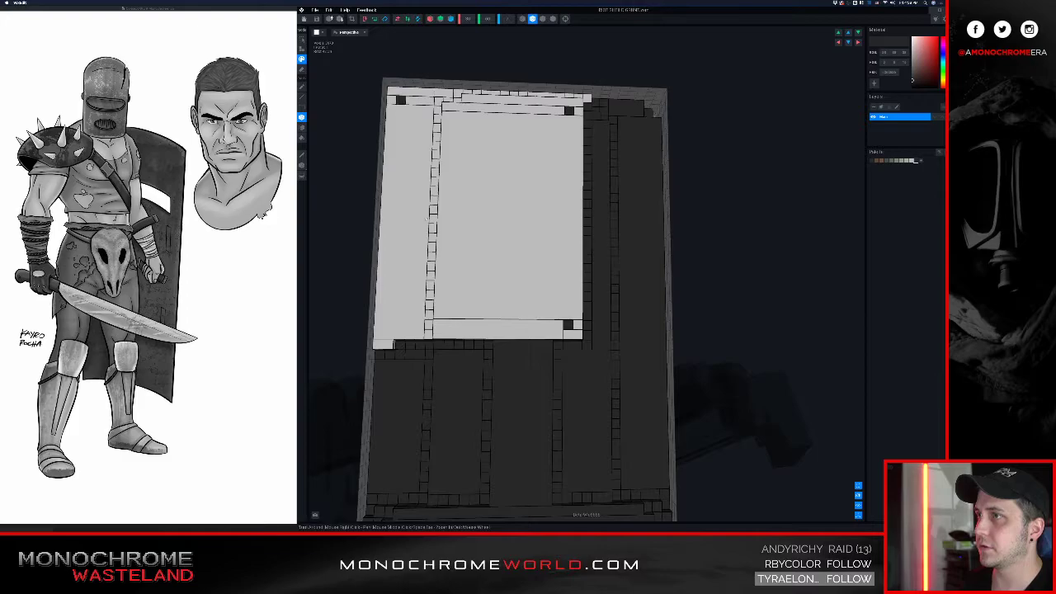
# - Attach light-grey voxel strips along the plate's outer side so that it wraps around the shield's edge
pyautogui.moveTo(422, 288)
pyautogui.mouseDown(button='right')
pyautogui.moveTo(427, 270)
pyautogui.moveTo(495, 292)
pyautogui.moveTo(519, 286)
pyautogui.moveTo(514, 229)
pyautogui.moveTo(527, 236)
pyautogui.moveTo(520, 282)
pyautogui.moveTo(505, 248)
pyautogui.moveTo(504, 257)
pyautogui.moveTo(445, 199)
pyautogui.mouseUp(button='right')
pyautogui.scroll(-5, 512, 299)
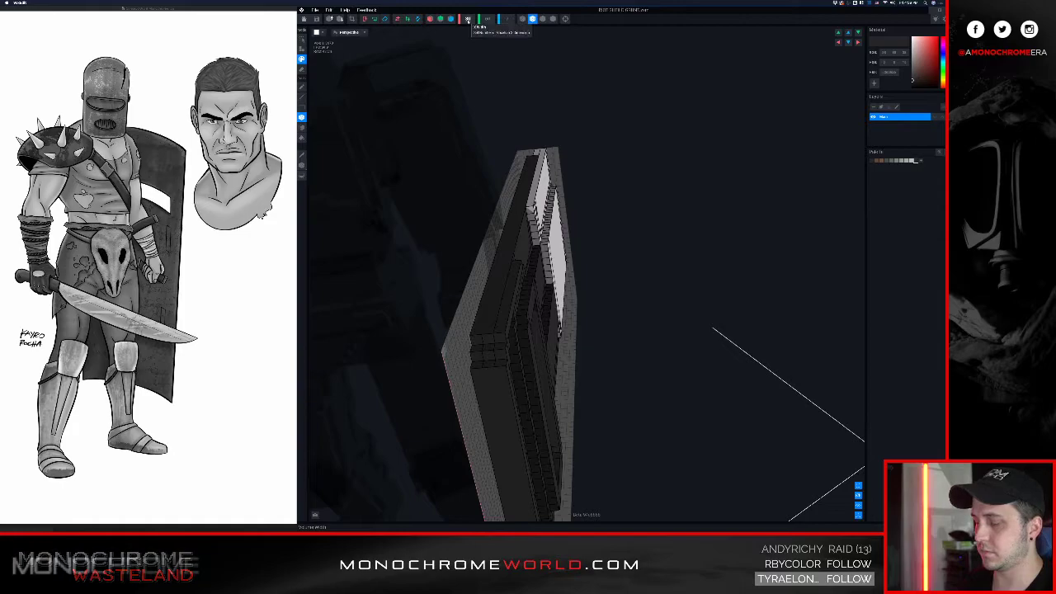
pyautogui.scroll(2, 468, 22)
pyautogui.moveTo(530, 165); pyautogui.dragTo(552, 159, button='right')
pyautogui.scroll(5, 552, 156)
pyautogui.scroll(-3, 552, 156)
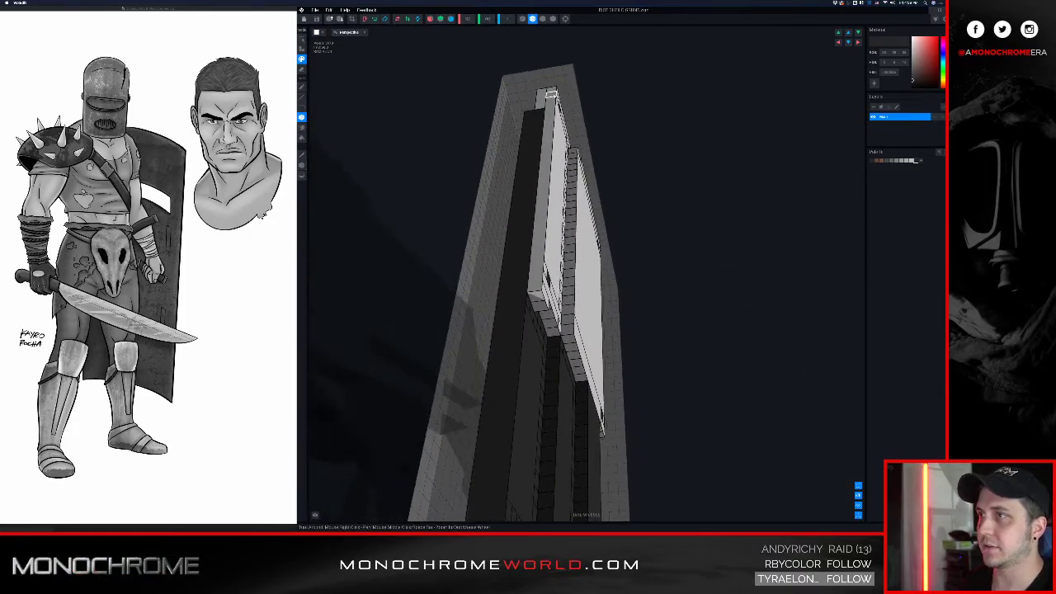
pyautogui.press('s')
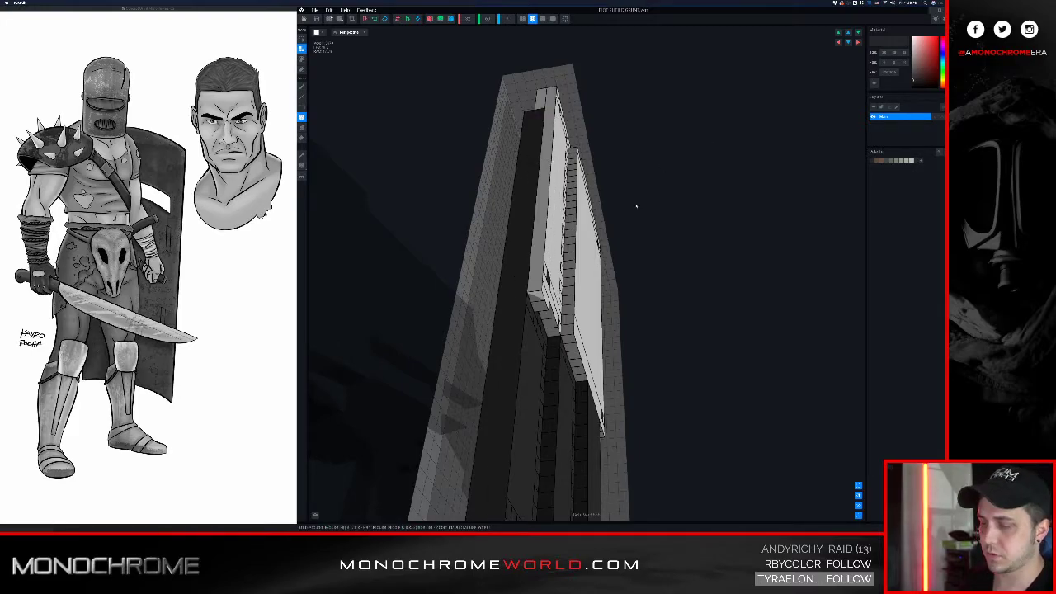
pyautogui.click(537, 128)
pyautogui.moveTo(551, 82); pyautogui.dragTo(536, 268)
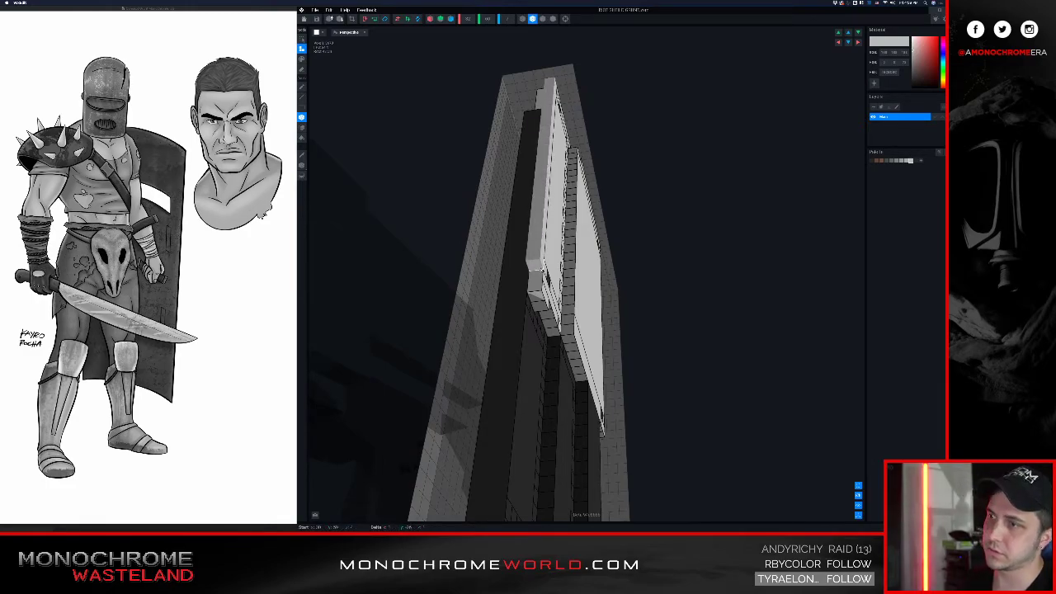
pyautogui.moveTo(537, 272); pyautogui.dragTo(522, 145, button='right')
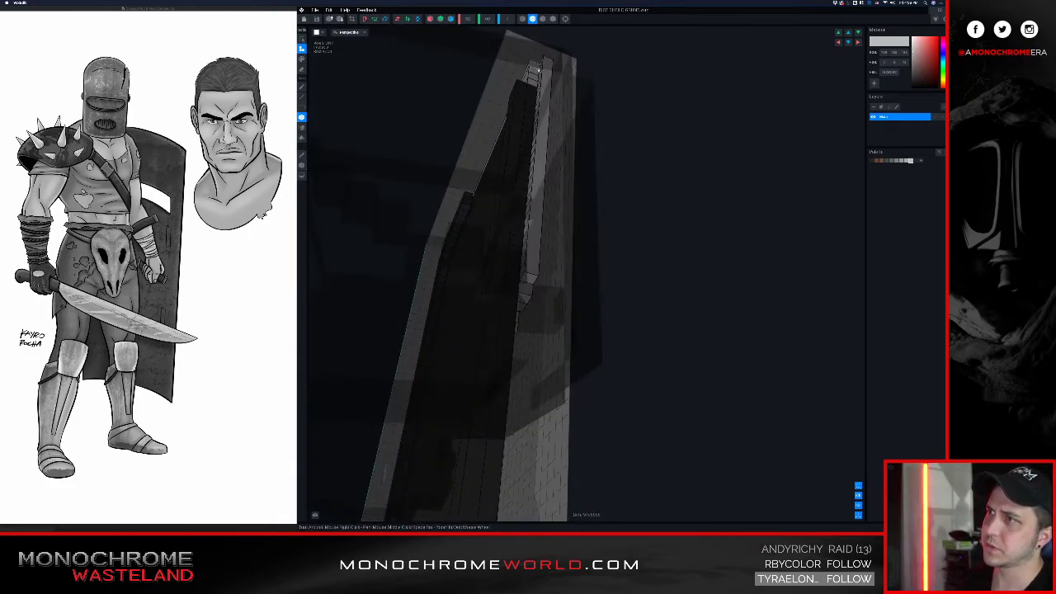
pyautogui.moveTo(536, 66); pyautogui.dragTo(511, 267)
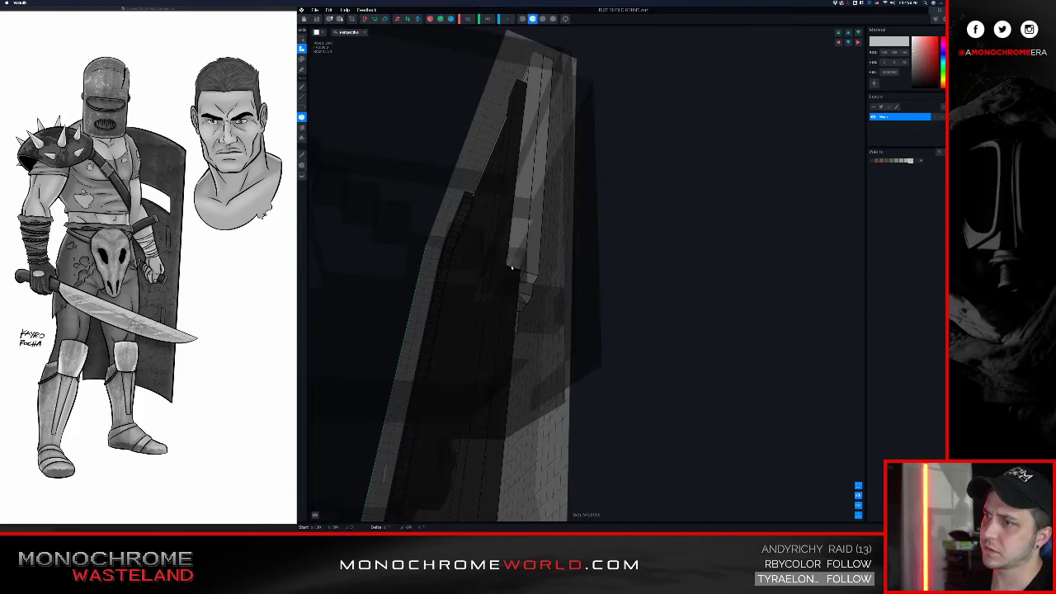
pyautogui.moveTo(511, 269); pyautogui.dragTo(497, 178, button='right')
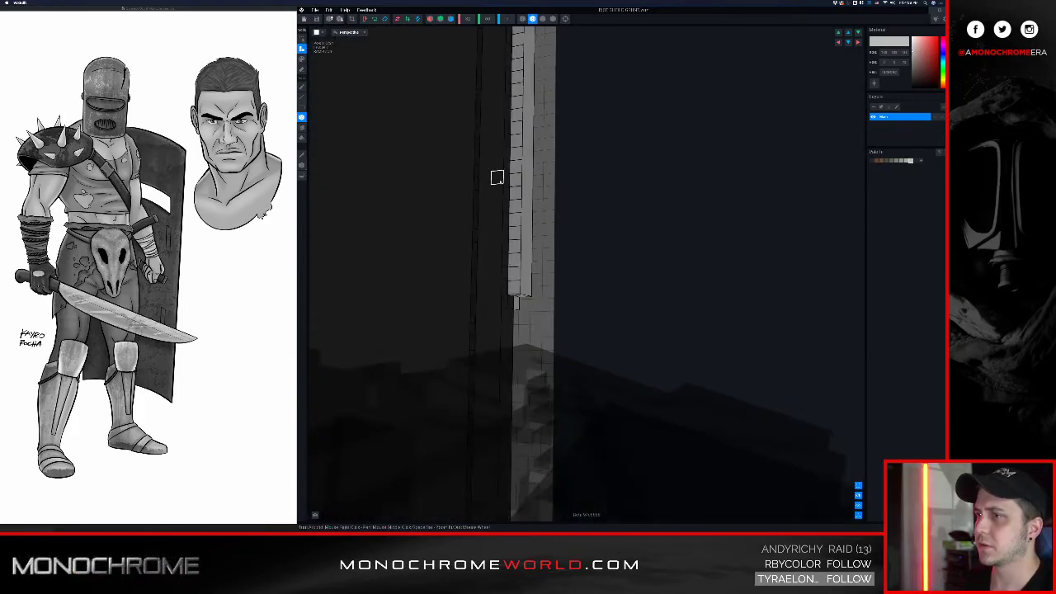
# - Extend light grey across the upper edge of the shield's back and even out the voxels beside the side strip
pyautogui.moveTo(524, 319); pyautogui.dragTo(525, 216, button='right')
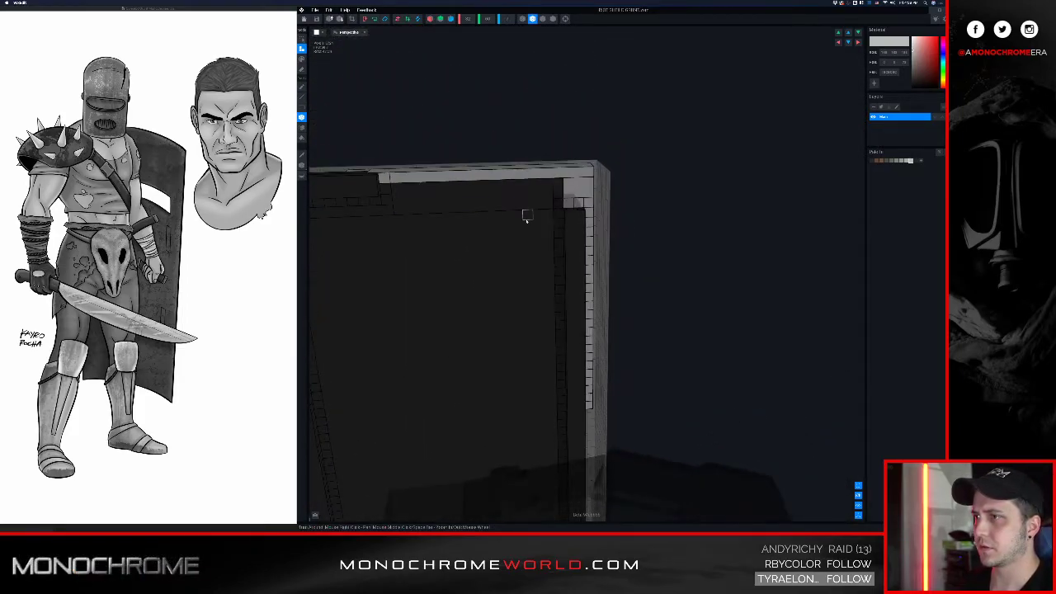
pyautogui.moveTo(512, 203); pyautogui.dragTo(386, 211)
pyautogui.moveTo(580, 216)
pyautogui.mouseDown()
pyautogui.moveTo(578, 430)
pyautogui.moveTo(574, 404)
pyautogui.mouseUp()
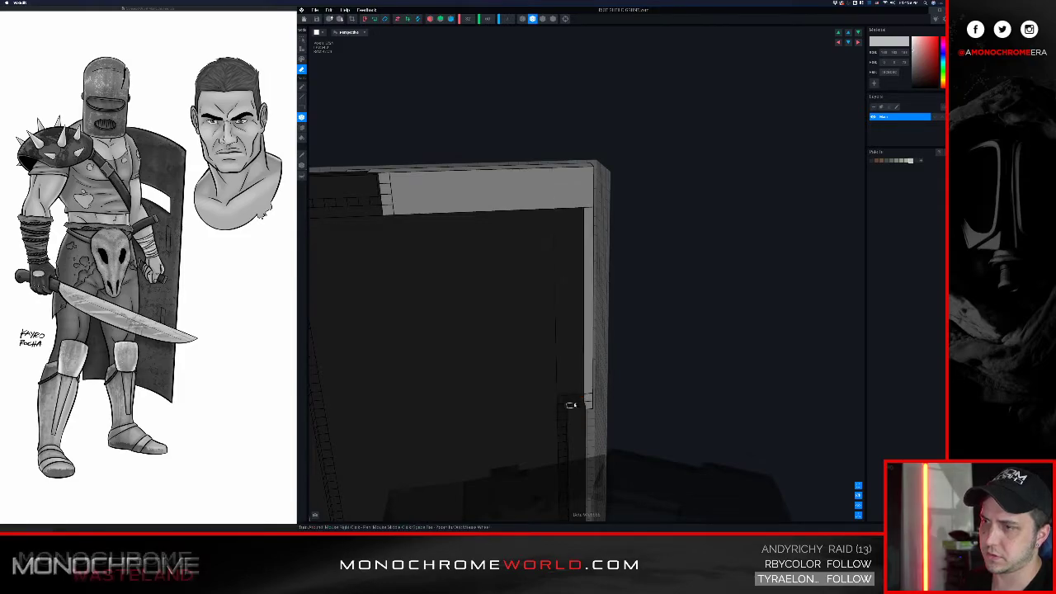
pyautogui.press('a')
pyautogui.moveTo(579, 214); pyautogui.dragTo(413, 408)
# - Cover the rectangle between the strips on the shield's back with light grey, including the side faces along its edges
pyautogui.moveTo(467, 335)
pyautogui.mouseDown(button='right')
pyautogui.moveTo(457, 338)
pyautogui.moveTo(470, 332)
pyautogui.mouseUp(button='right')
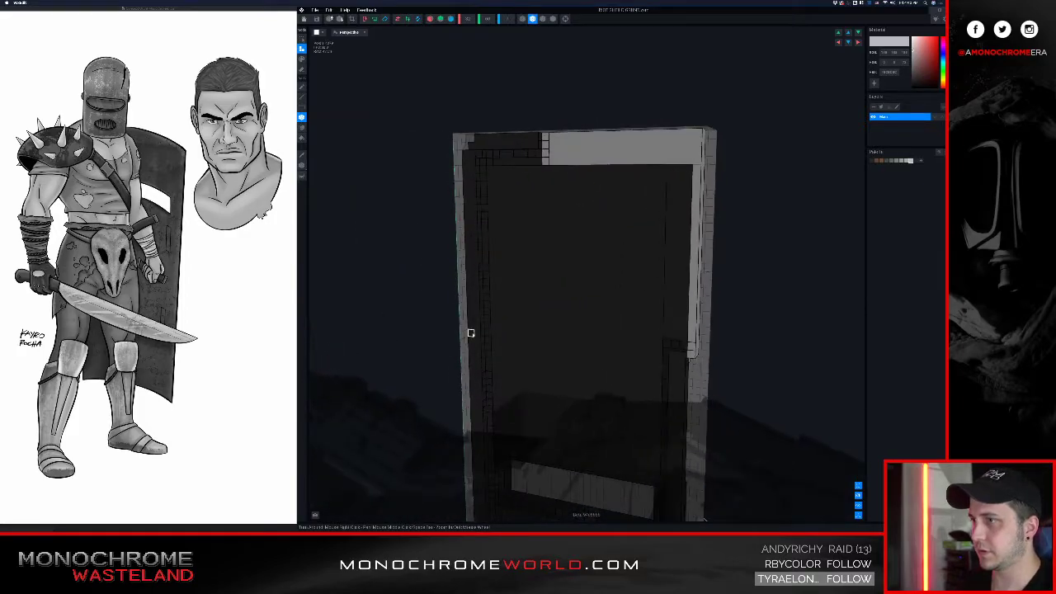
pyautogui.press('p')
pyautogui.moveTo(679, 170)
pyautogui.mouseDown()
pyautogui.moveTo(548, 353)
pyautogui.moveTo(547, 334)
pyautogui.mouseUp()
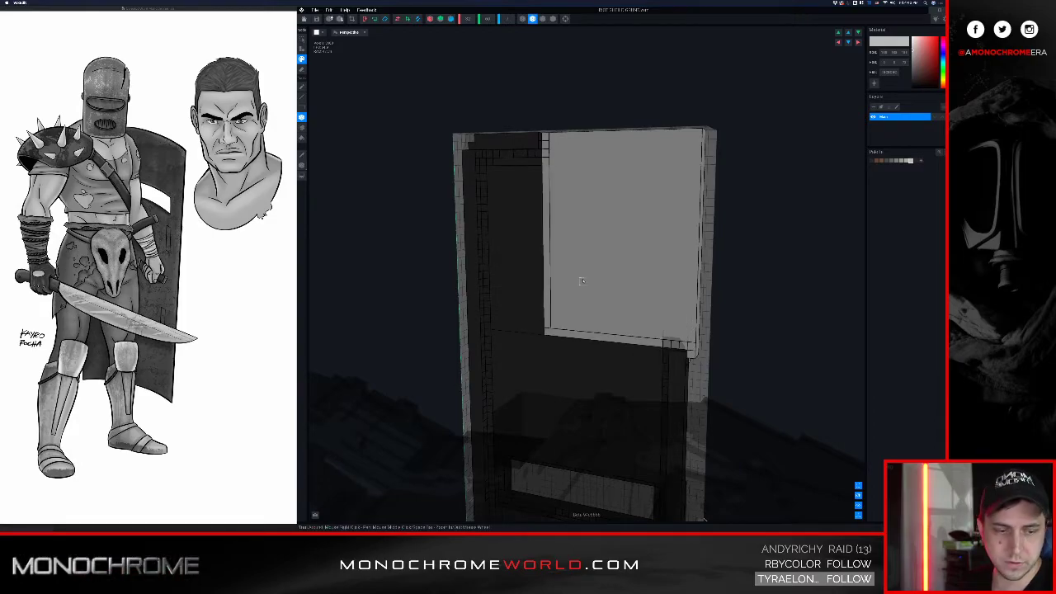
pyautogui.moveTo(582, 281); pyautogui.dragTo(553, 293, button='middle')
pyautogui.moveTo(527, 281)
pyautogui.mouseDown(button='right')
pyautogui.moveTo(540, 279)
pyautogui.moveTo(534, 259)
pyautogui.moveTo(554, 259)
pyautogui.moveTo(537, 234)
pyautogui.mouseUp(button='right')
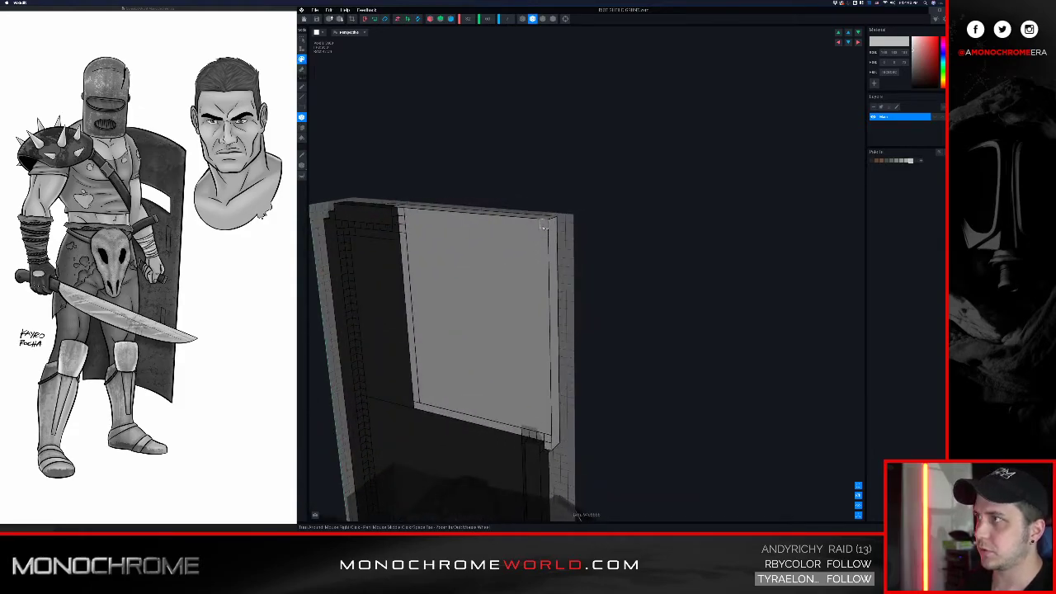
pyautogui.moveTo(550, 217); pyautogui.dragTo(410, 402)
pyautogui.moveTo(463, 338); pyautogui.dragTo(491, 297, button='right')
pyautogui.moveTo(419, 183); pyautogui.dragTo(543, 395)
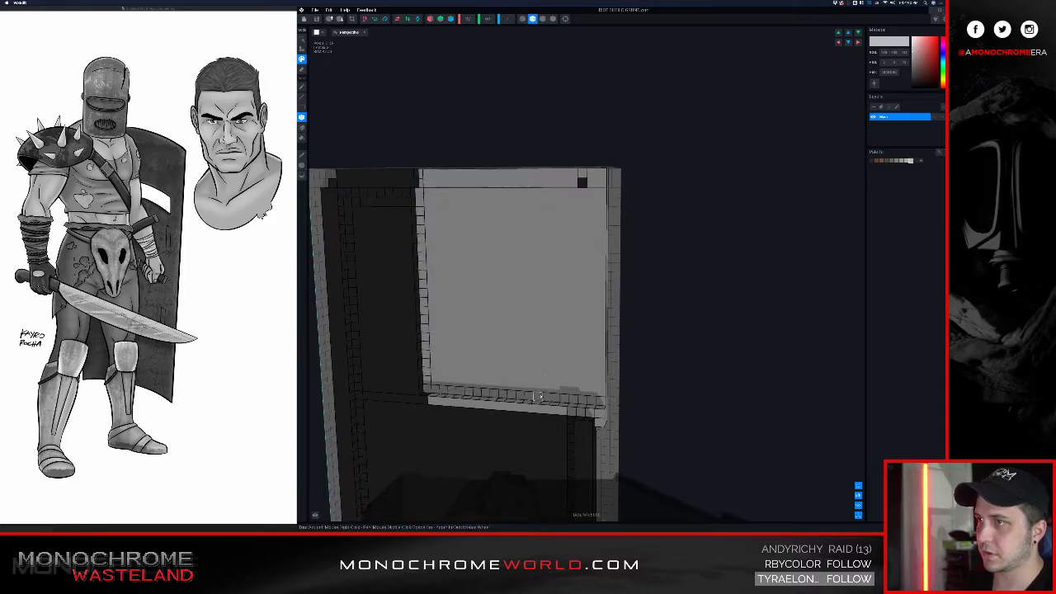
# - Hide the voxel edges and paint dark rivets at the inner corners of the shield's wider front plate
pyautogui.moveTo(570, 288)
pyautogui.mouseDown(button='right')
pyautogui.moveTo(572, 222)
pyautogui.moveTo(564, 229)
pyautogui.moveTo(576, 290)
pyautogui.mouseUp(button='right')
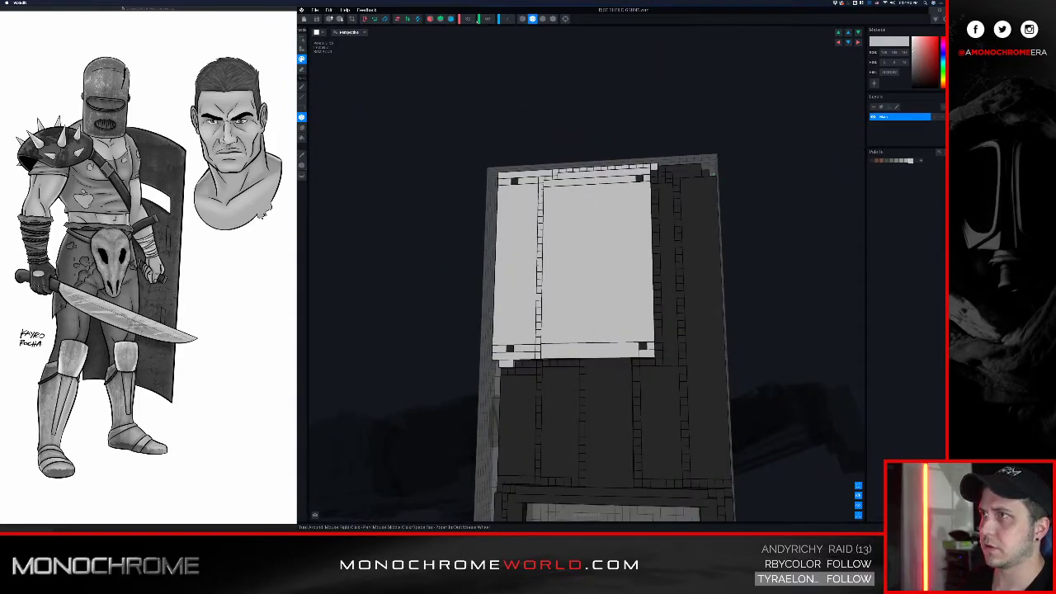
pyautogui.click(551, 18)
pyautogui.moveTo(580, 224)
pyautogui.mouseDown(button='right')
pyautogui.moveTo(591, 221)
pyautogui.moveTo(538, 233)
pyautogui.moveTo(533, 246)
pyautogui.mouseUp(button='right')
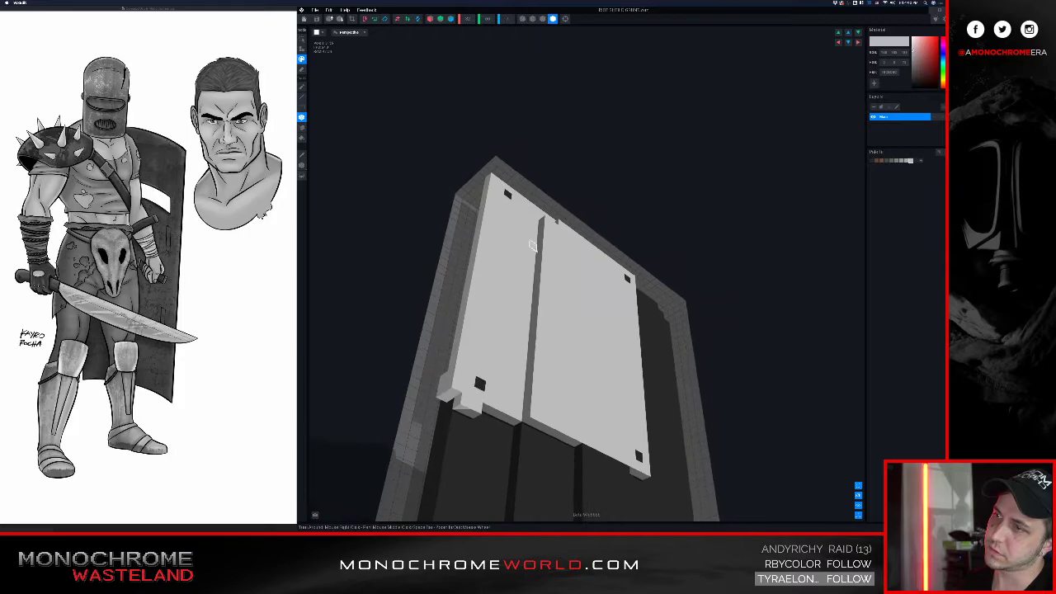
pyautogui.scroll(2, 531, 259)
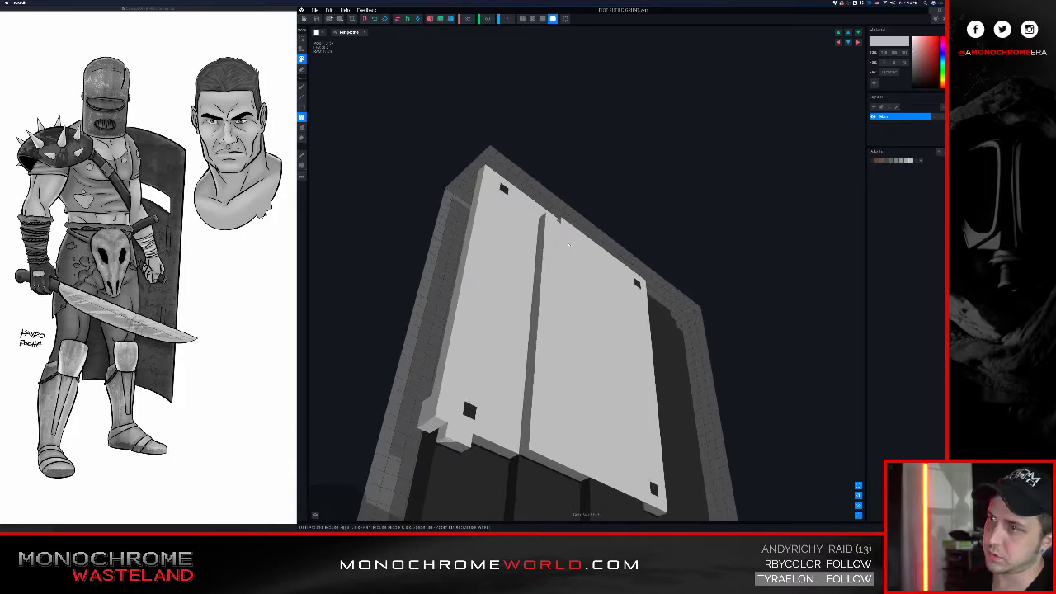
pyautogui.click(921, 160)
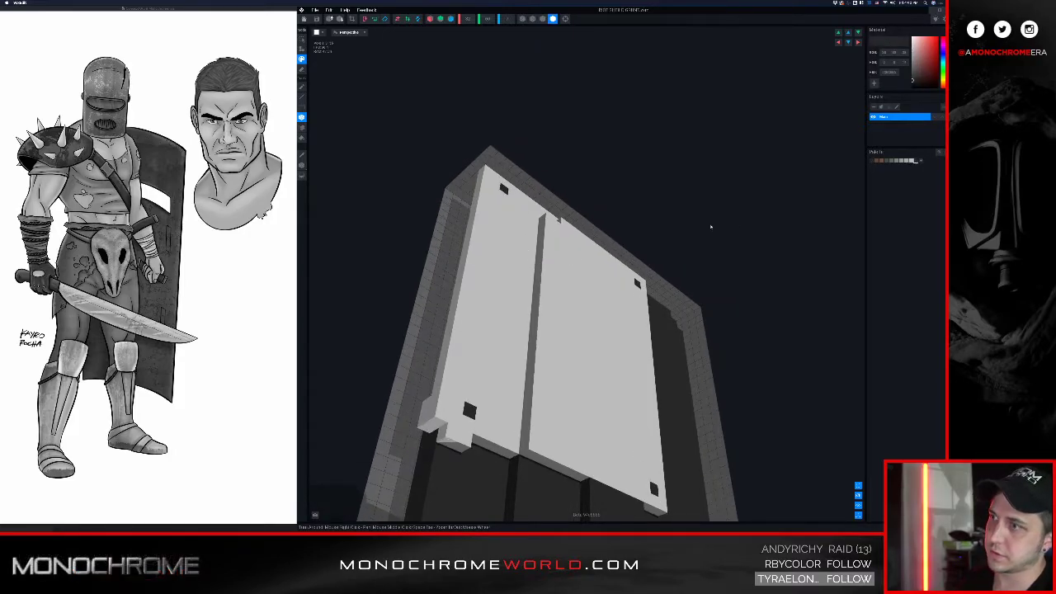
pyautogui.click(564, 237)
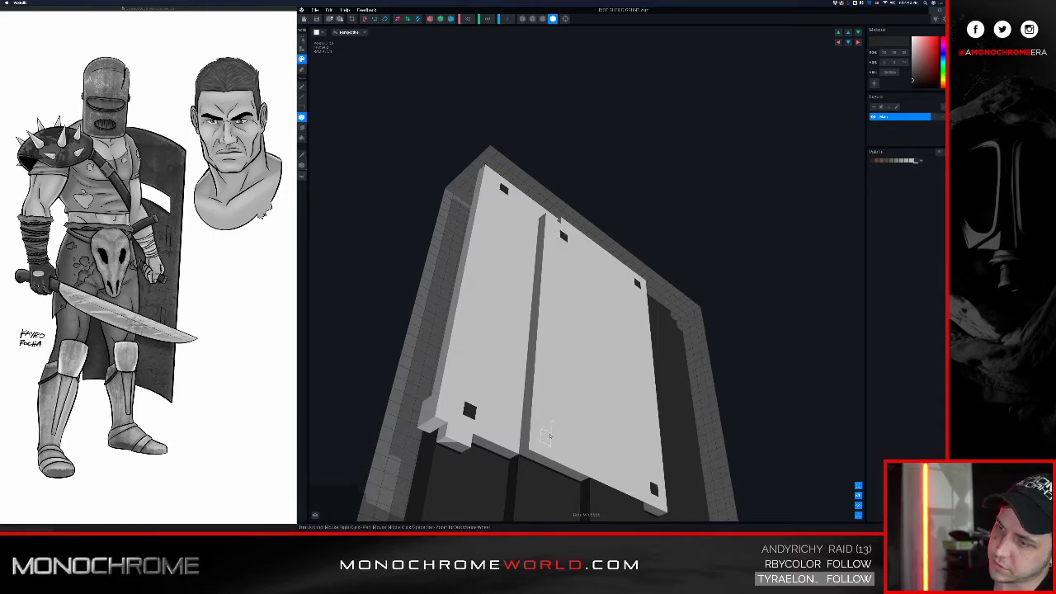
# - Paint over the narrow plate's two rivets in light grey and repaint them dark closer to its outer edge
pyautogui.keyDown('ctrl'); pyautogui.click(493, 404); pyautogui.keyUp('ctrl')
pyautogui.click(469, 410)
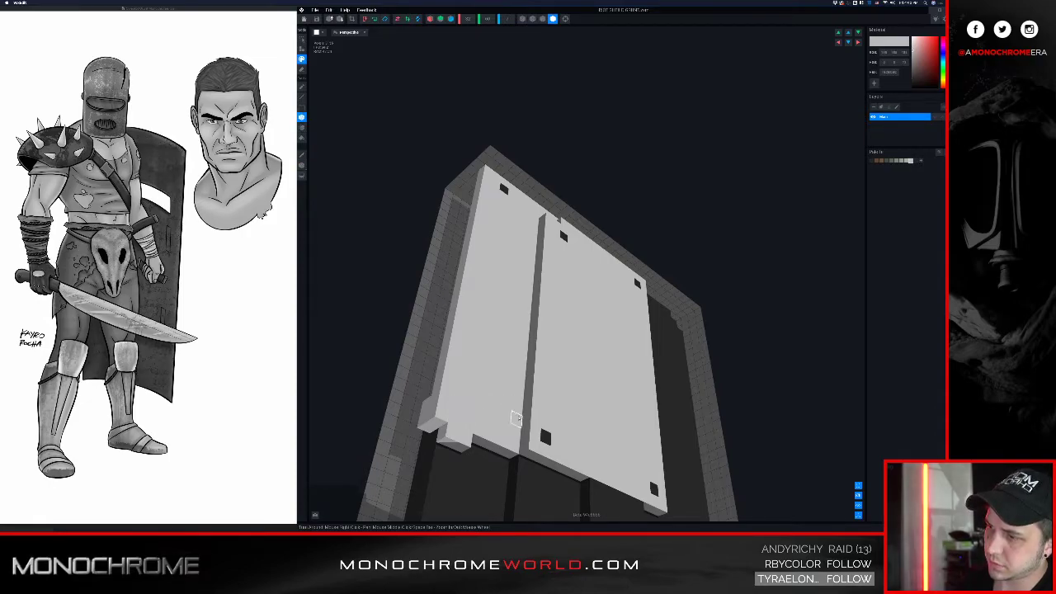
pyautogui.click(503, 189)
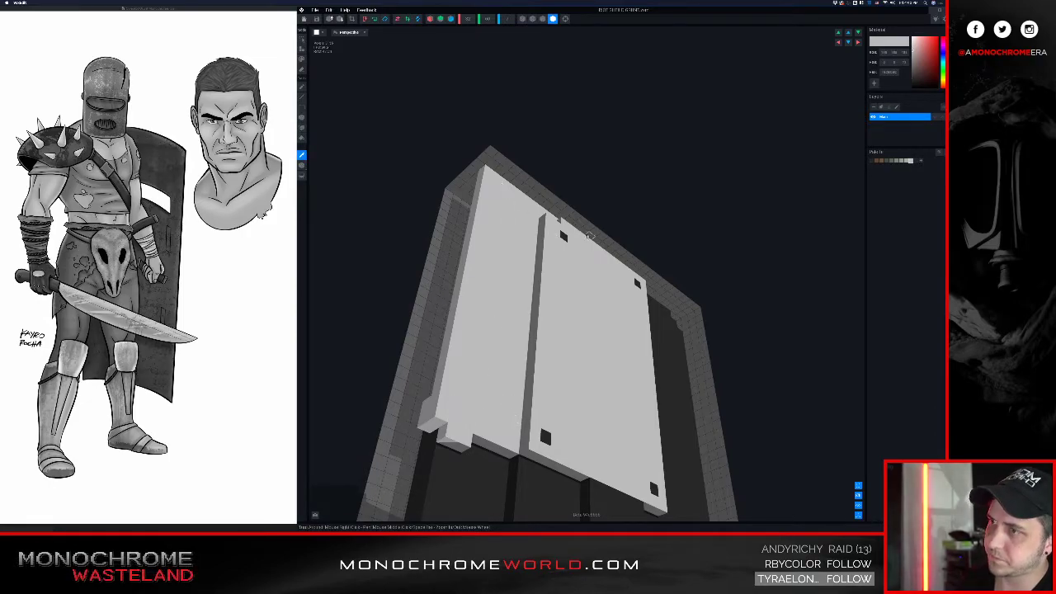
pyautogui.keyDown('ctrl'); pyautogui.click(564, 238); pyautogui.keyUp('ctrl')
pyautogui.click(496, 183)
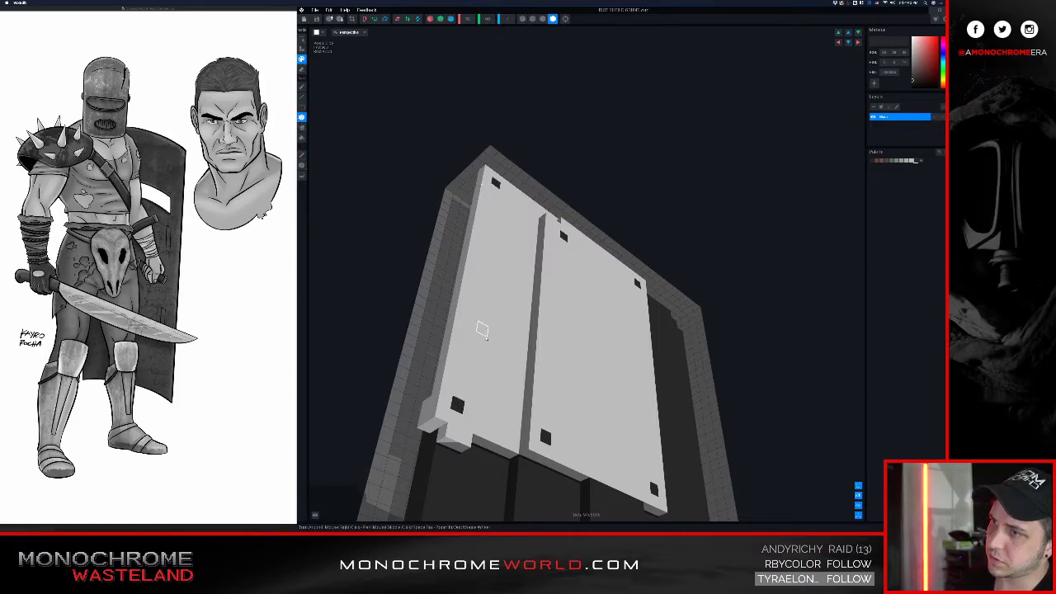
# - Sample the light grey from the wider front plate and darken it to a mid-grey paint colour
pyautogui.press('i')
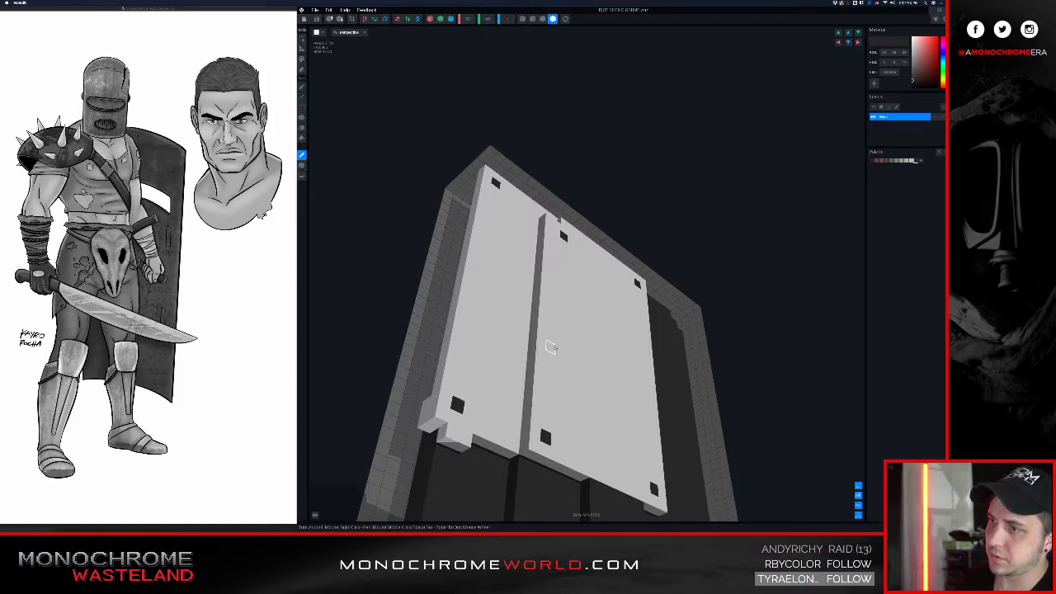
pyautogui.click(550, 347)
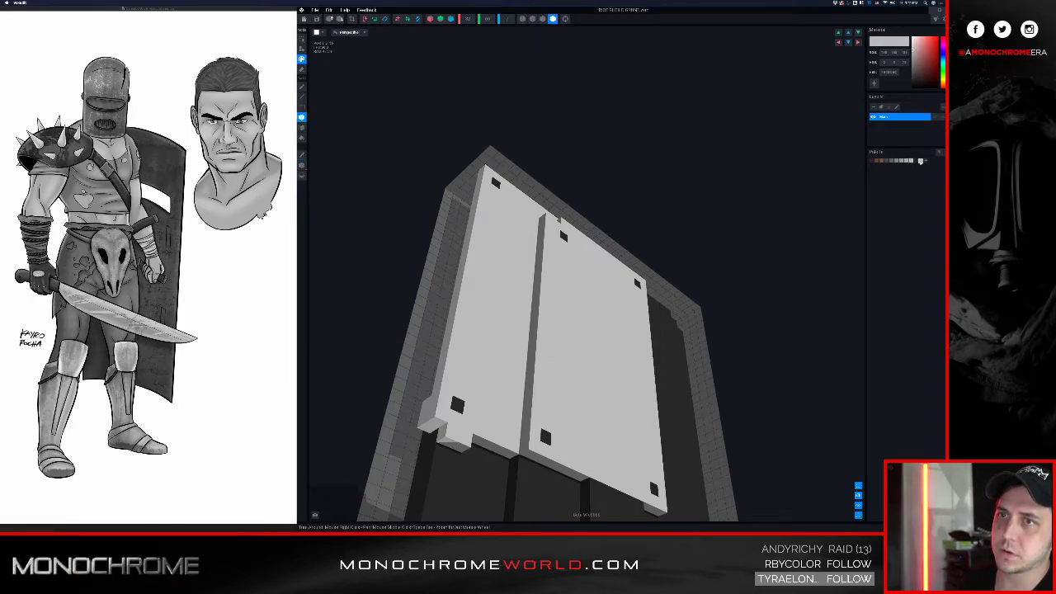
pyautogui.moveTo(913, 53); pyautogui.dragTo(906, 64)
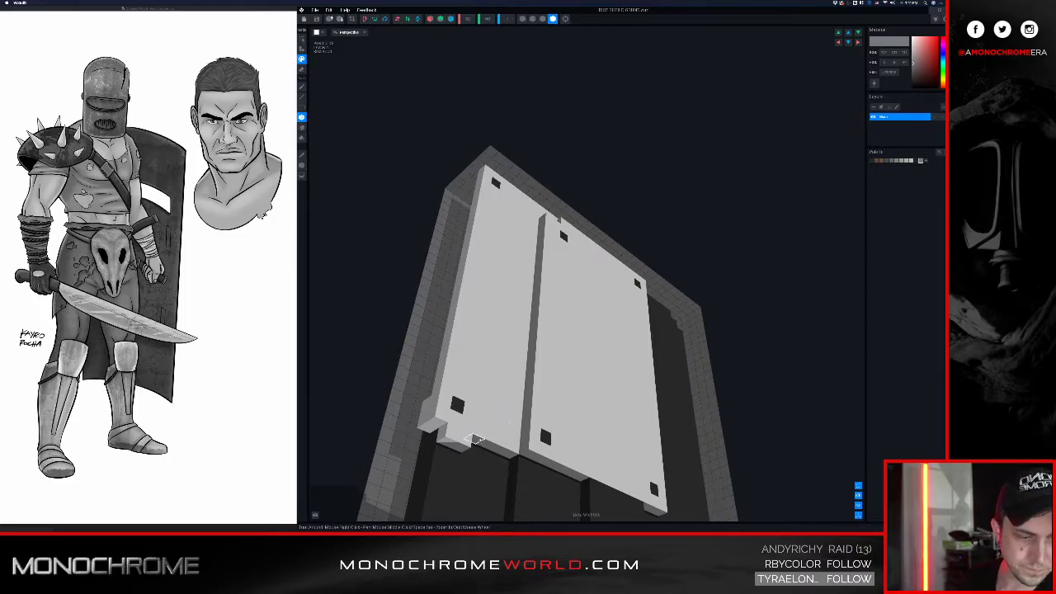
# - Paint the wider front plate mid grey, including its edge faces, keeping the dark corner rivets
pyautogui.moveTo(584, 331); pyautogui.dragTo(570, 328, button='right')
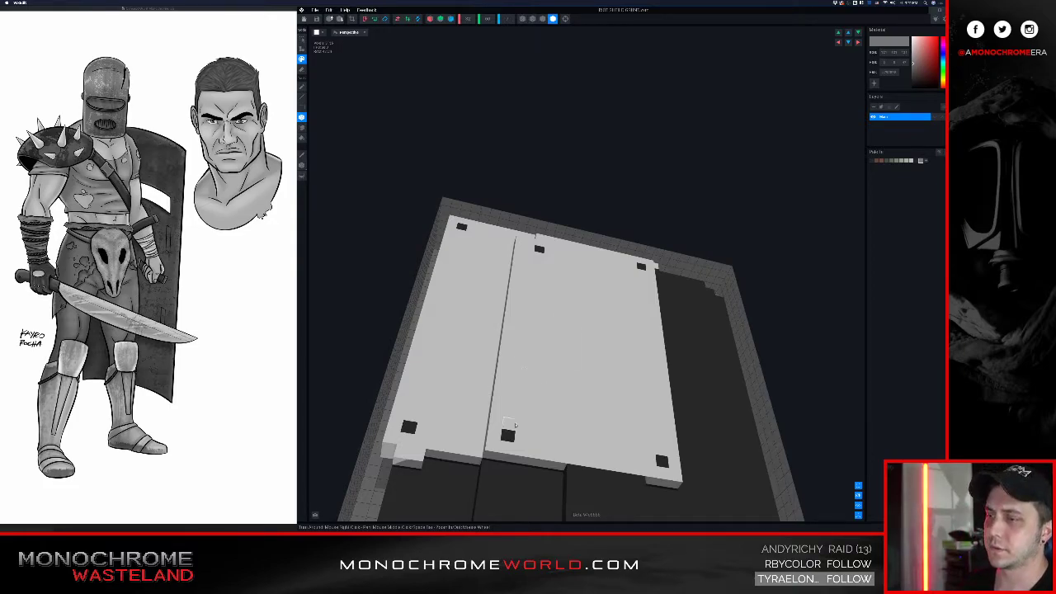
pyautogui.moveTo(568, 450); pyautogui.dragTo(539, 258)
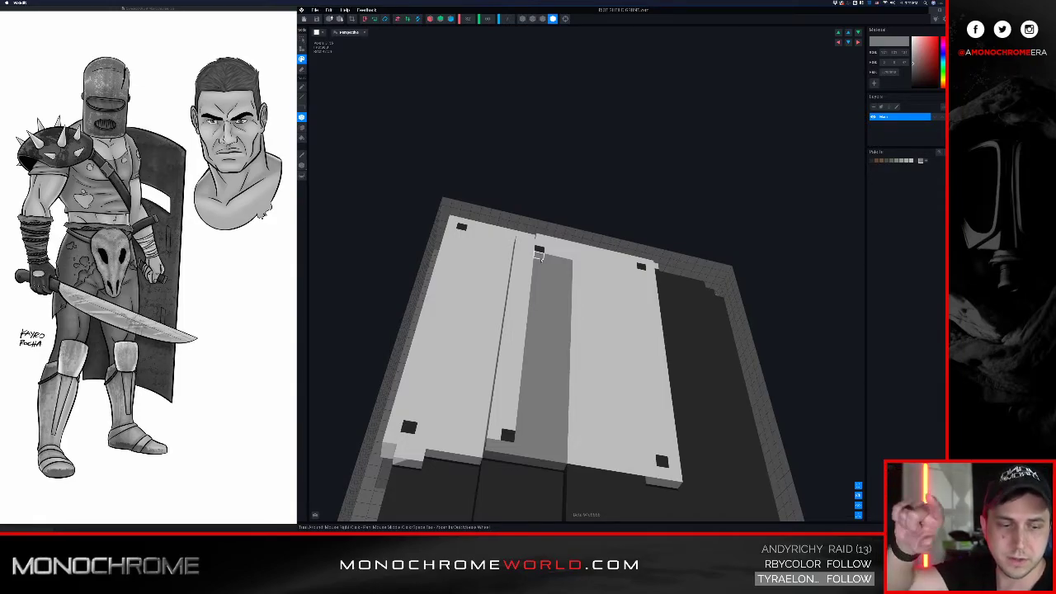
pyautogui.moveTo(494, 434)
pyautogui.mouseDown()
pyautogui.moveTo(519, 273)
pyautogui.moveTo(508, 424)
pyautogui.mouseUp()
pyautogui.moveTo(577, 452); pyautogui.dragTo(633, 276)
pyautogui.moveTo(591, 462); pyautogui.dragTo(651, 264)
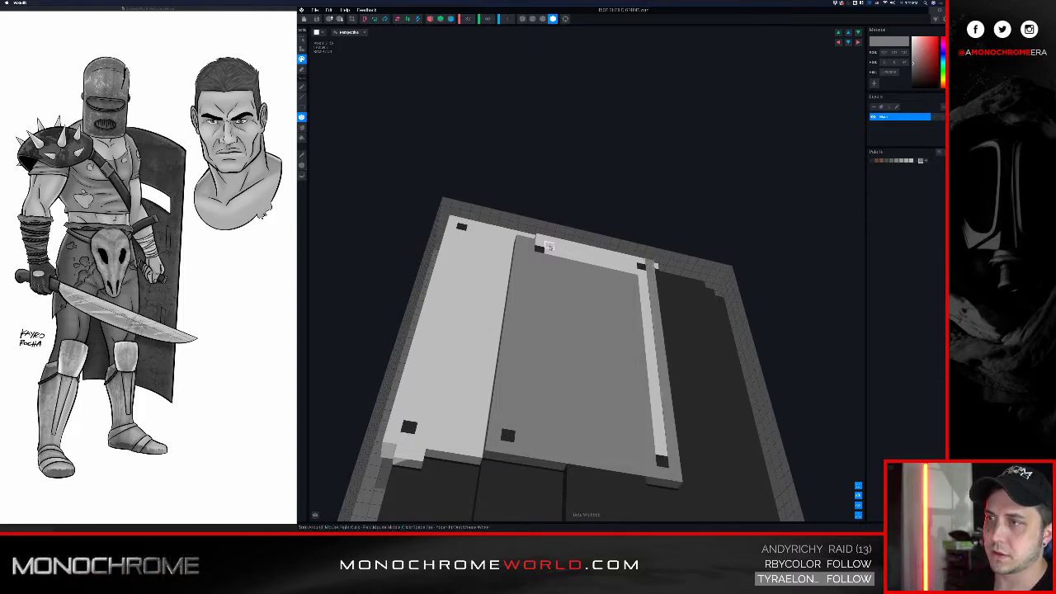
pyautogui.moveTo(538, 244); pyautogui.dragTo(655, 448)
# - Paint a light-grey border of voxels on the shield along the wider plate's outer side and lower edges
pyautogui.moveTo(608, 378); pyautogui.dragTo(636, 258, button='right')
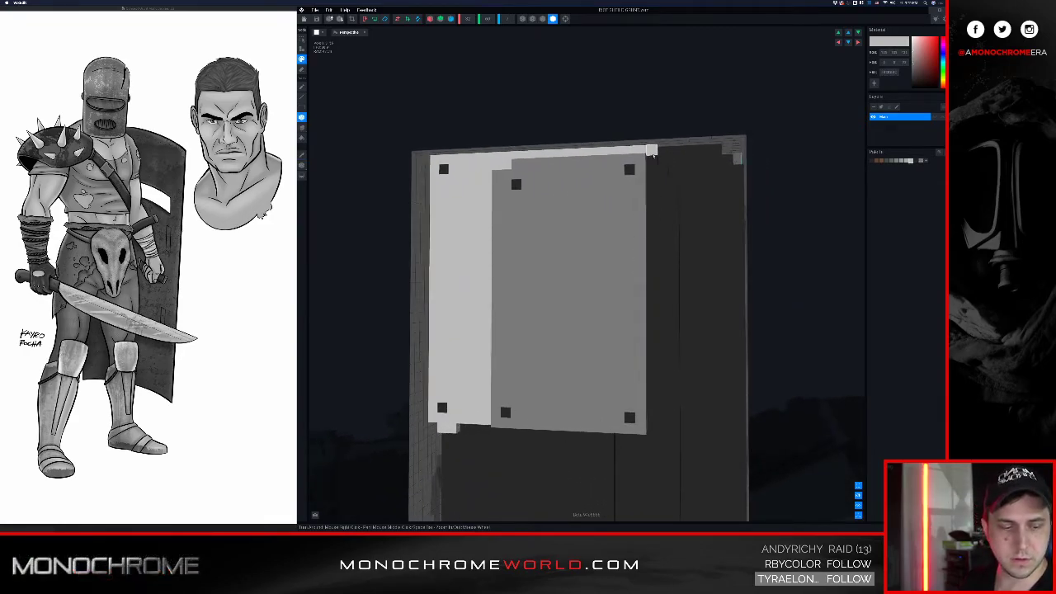
pyautogui.moveTo(651, 159); pyautogui.dragTo(655, 438)
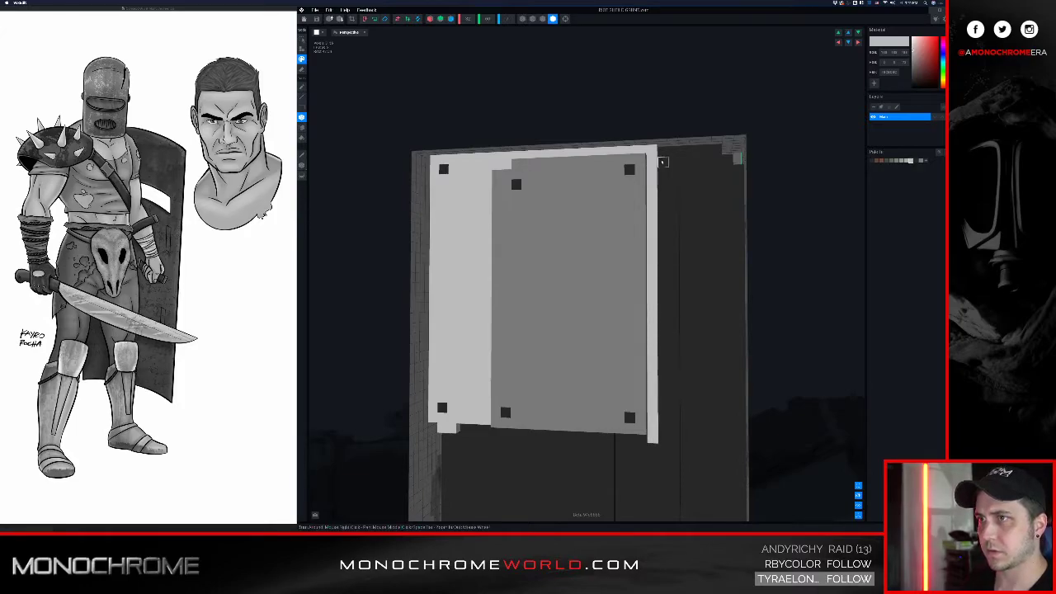
pyautogui.moveTo(663, 162); pyautogui.dragTo(629, 210, button='middle')
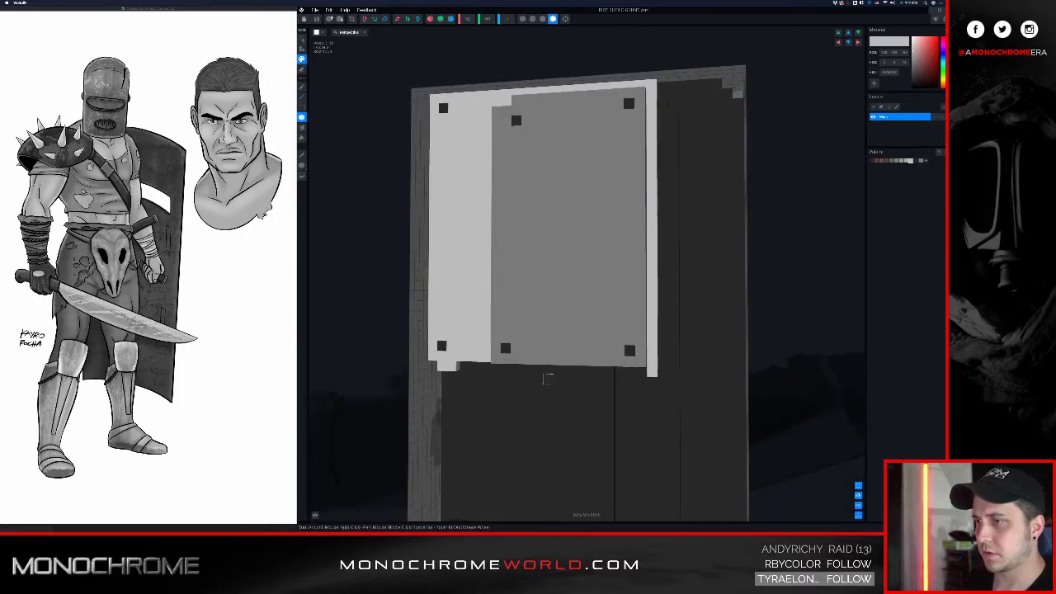
pyautogui.moveTo(547, 379); pyautogui.dragTo(489, 374, button='right')
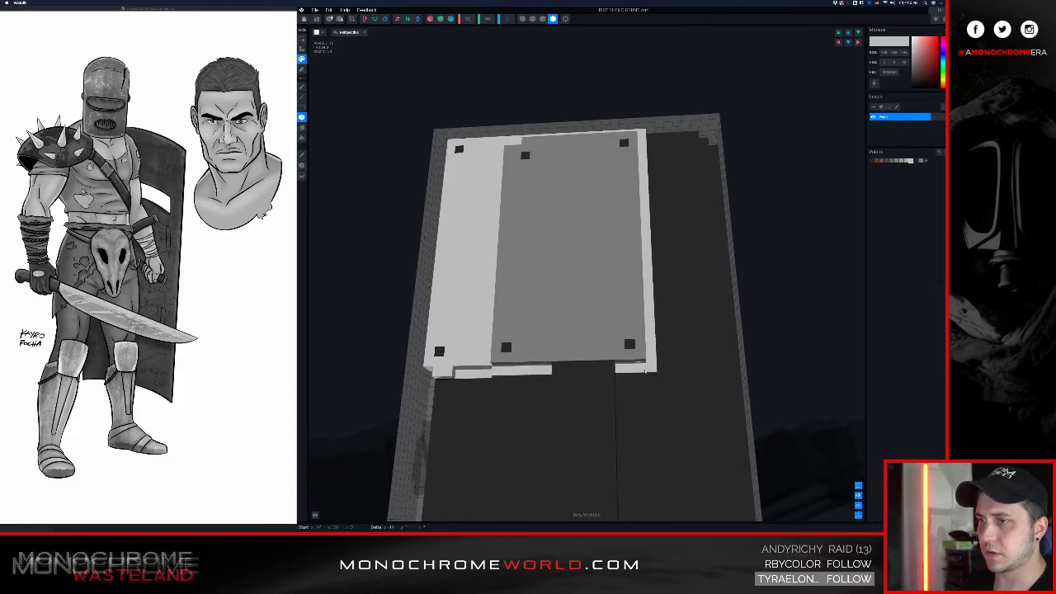
pyautogui.moveTo(625, 377); pyautogui.dragTo(569, 393, button='right')
pyautogui.moveTo(559, 365); pyautogui.dragTo(631, 381)
pyautogui.moveTo(557, 392); pyautogui.dragTo(522, 383, button='right')
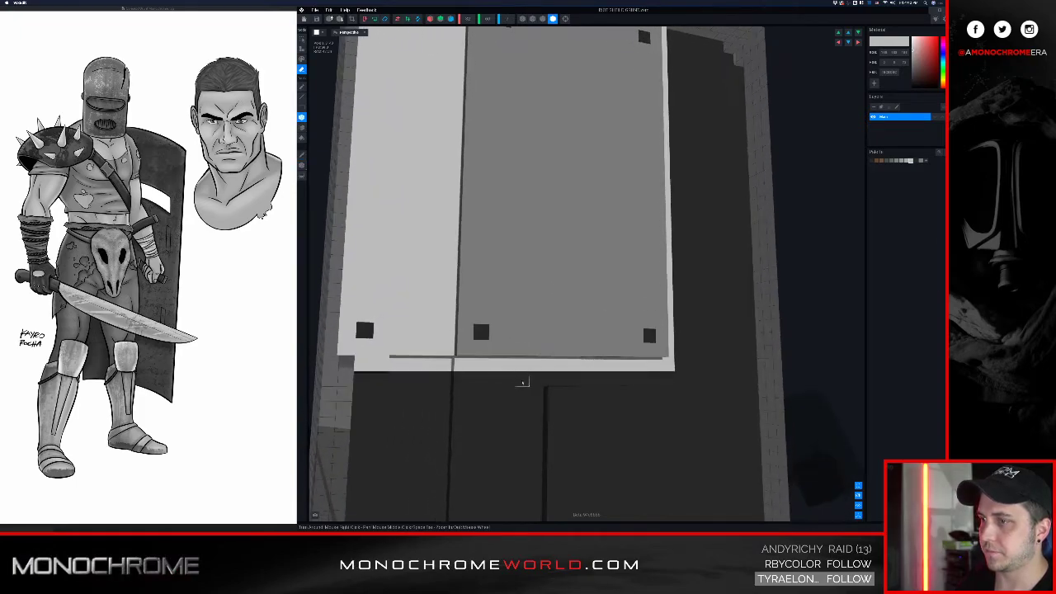
# - Look over both sides of the shield and return to the character's animation scene
pyautogui.scroll(-2, 523, 383)
pyautogui.moveTo(518, 300); pyautogui.dragTo(528, 368, button='middle')
pyautogui.moveTo(529, 368)
pyautogui.mouseDown(button='right')
pyautogui.moveTo(566, 358)
pyautogui.moveTo(516, 368)
pyautogui.moveTo(570, 369)
pyautogui.moveTo(517, 367)
pyautogui.moveTo(529, 348)
pyautogui.mouseUp(button='right')
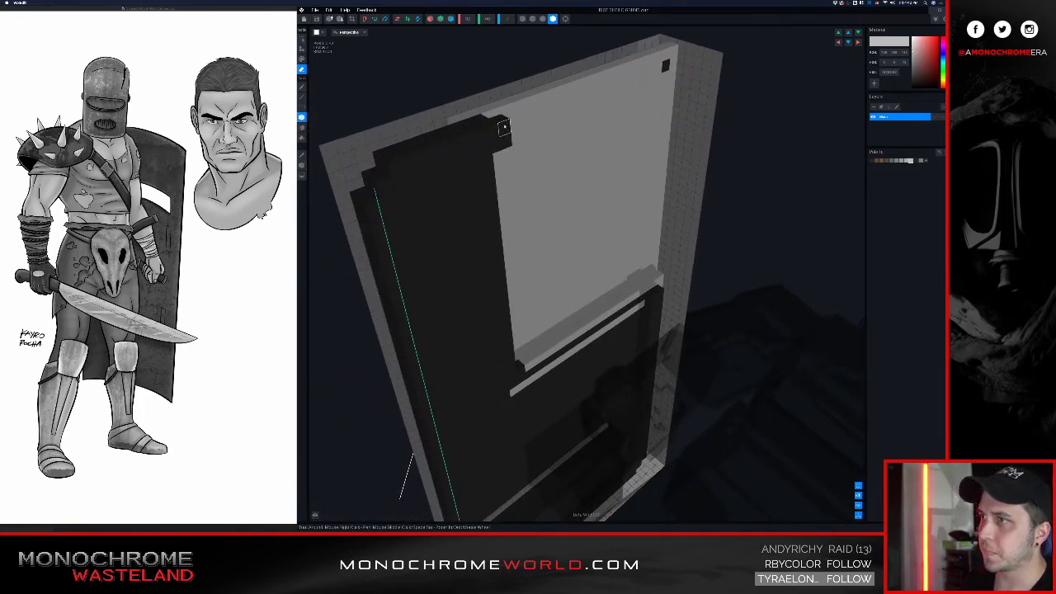
pyautogui.moveTo(537, 137); pyautogui.dragTo(482, 93, button='right')
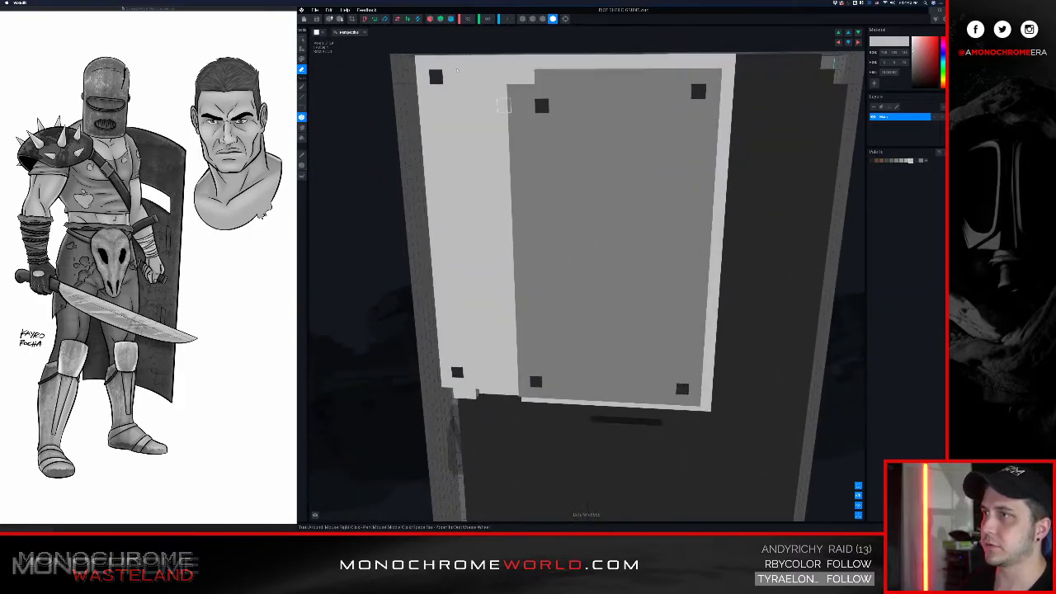
pyautogui.click(306, 18)
pyautogui.click(567, 157)
# - Examine the shield's metal plates on the posed character from several angles and distances
pyautogui.moveTo(611, 173); pyautogui.dragTo(670, 199, button='right')
pyautogui.scroll(3, 600, 149)
pyautogui.scroll(3, 622, 175)
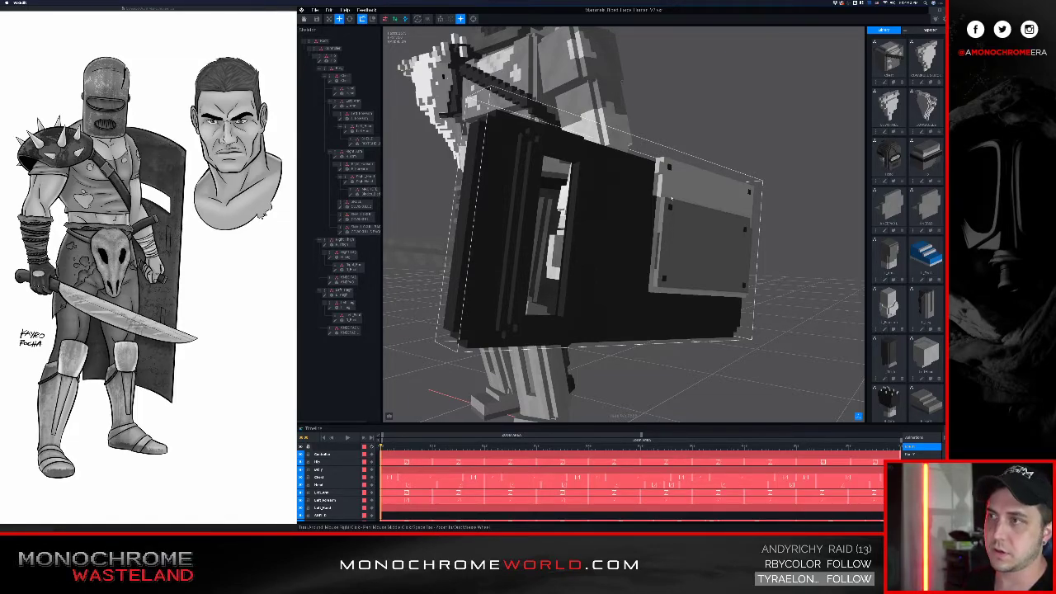
pyautogui.moveTo(637, 219); pyautogui.dragTo(650, 221, button='right')
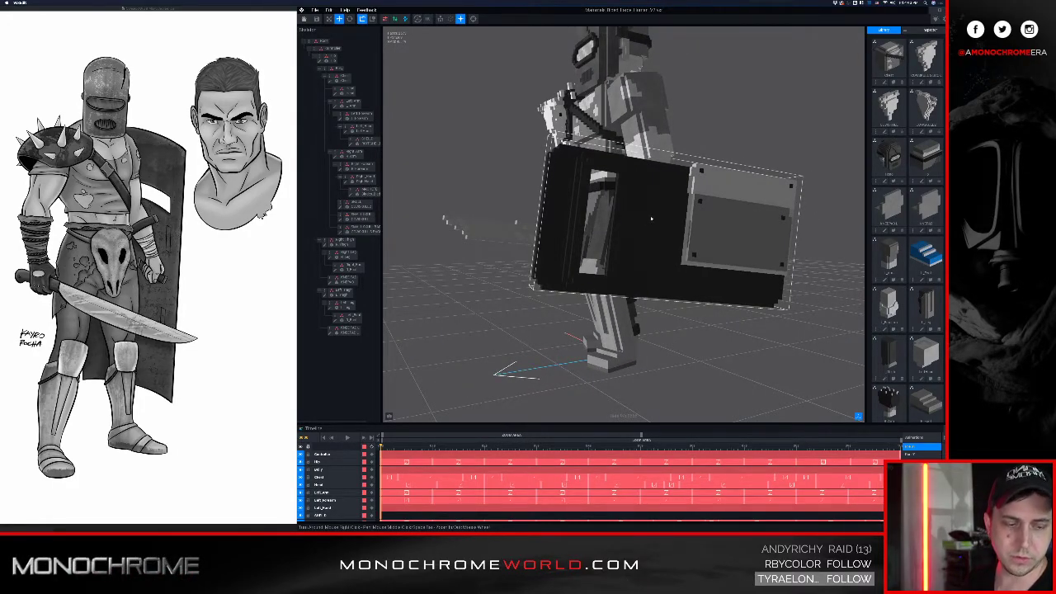
pyautogui.scroll(3, 651, 218)
pyautogui.scroll(2, 651, 218)
pyautogui.scroll(-3, 651, 218)
pyautogui.moveTo(652, 218); pyautogui.dragTo(634, 219, button='right')
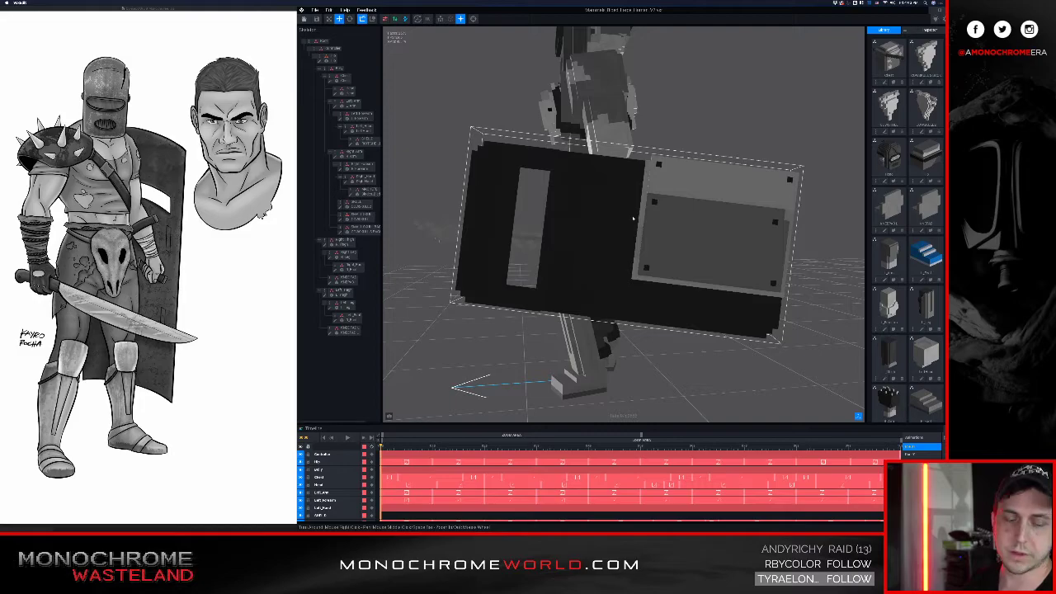
# - Select the shield on the character and open it for voxel editing
pyautogui.click(634, 218)
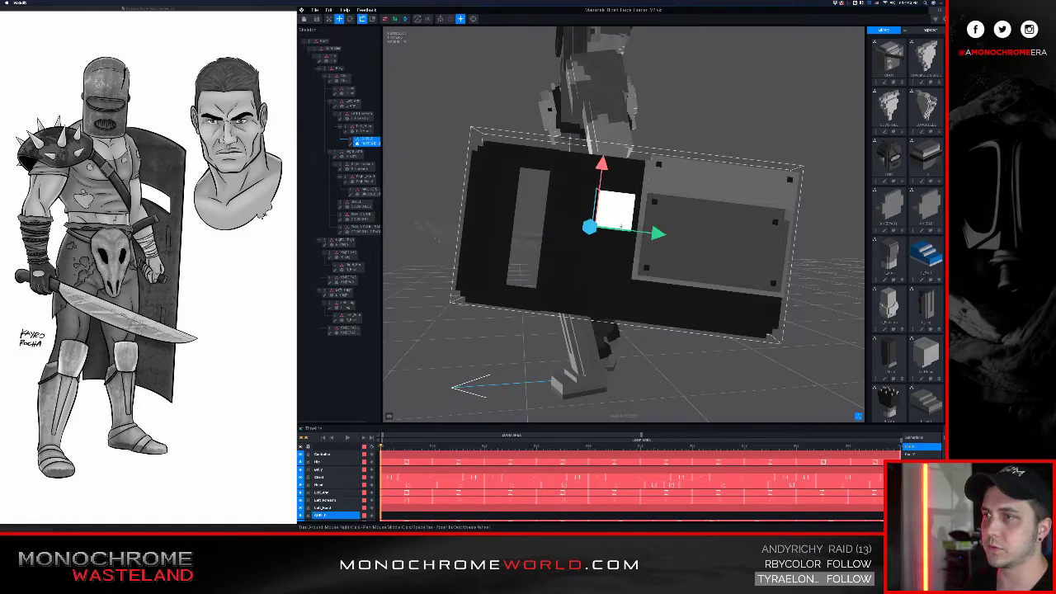
pyautogui.click(344, 144)
pyautogui.moveTo(599, 225); pyautogui.dragTo(612, 302, button='right')
# - Compare the different voxel edge display modes on the shield, finishing with the edges hidden
pyautogui.click(543, 20)
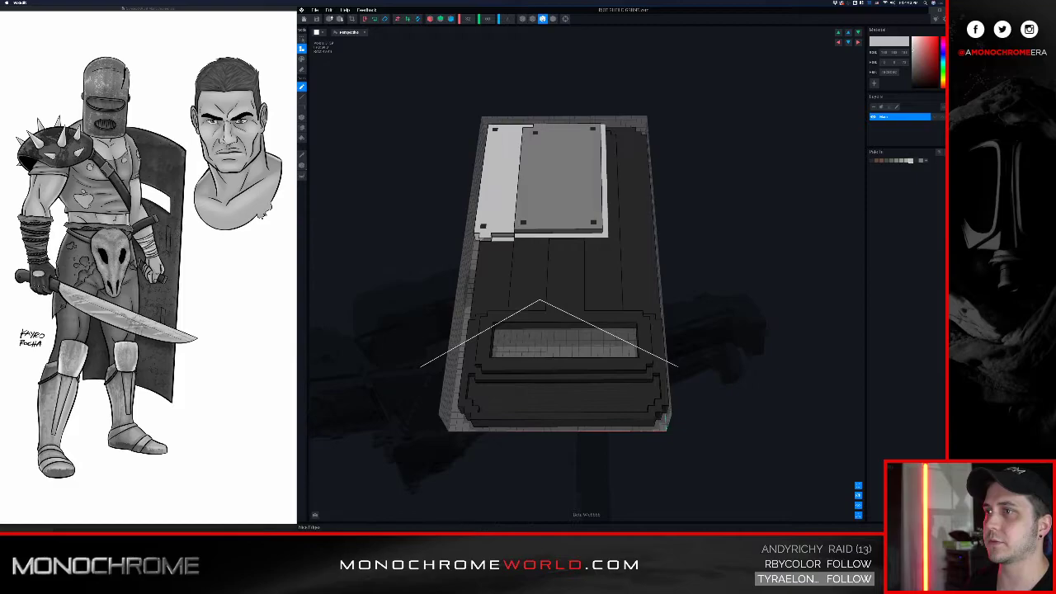
pyautogui.scroll(2, 569, 60)
pyautogui.click(532, 19)
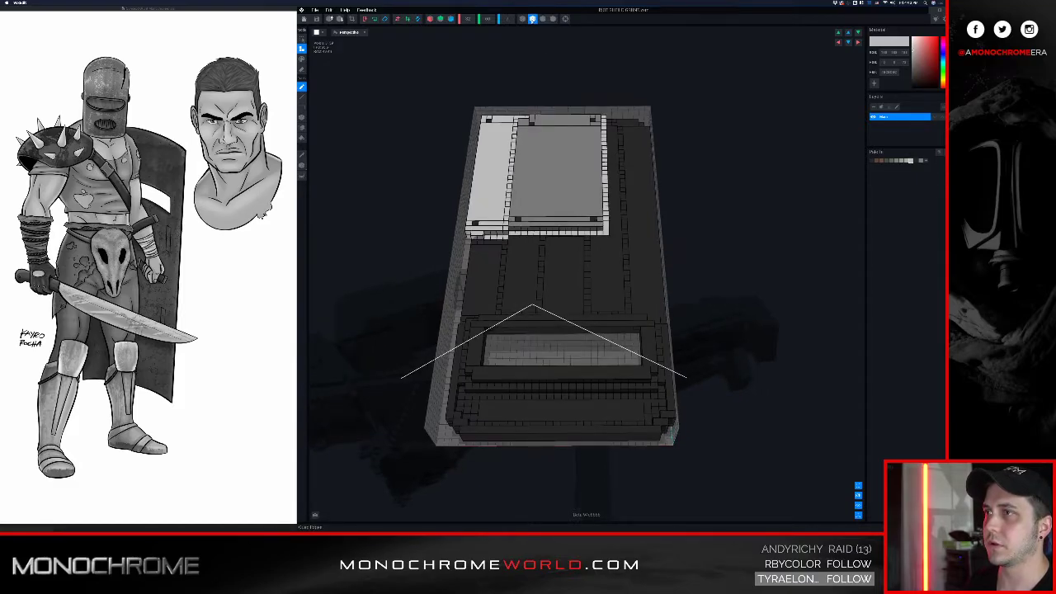
pyautogui.click(522, 19)
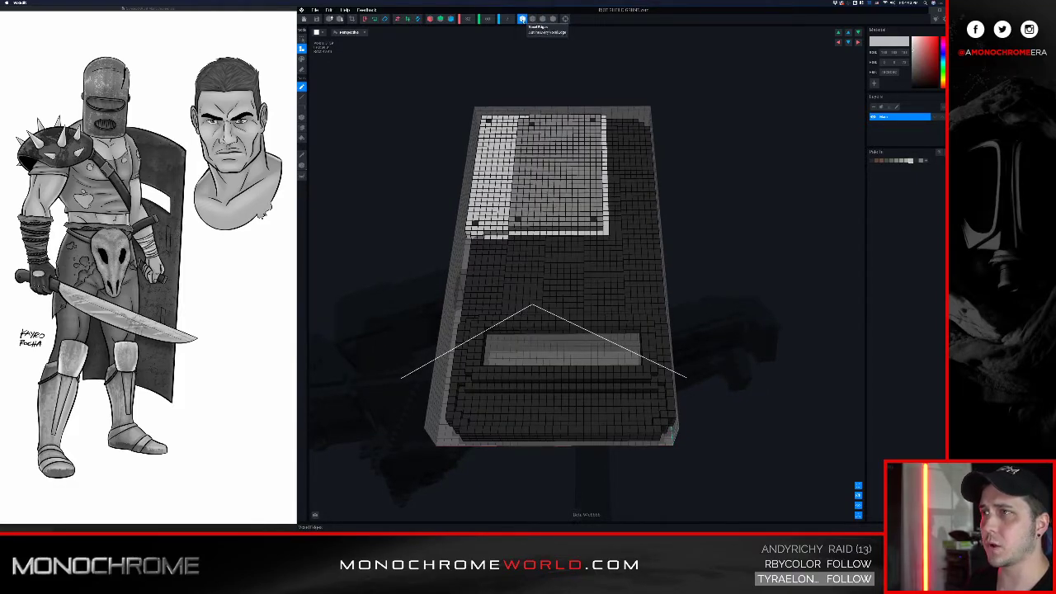
pyautogui.scroll(-1, 557, 60)
pyautogui.scroll(5, 571, 182)
pyautogui.scroll(-3, 585, 272)
pyautogui.moveTo(585, 273); pyautogui.dragTo(547, 253, button='right')
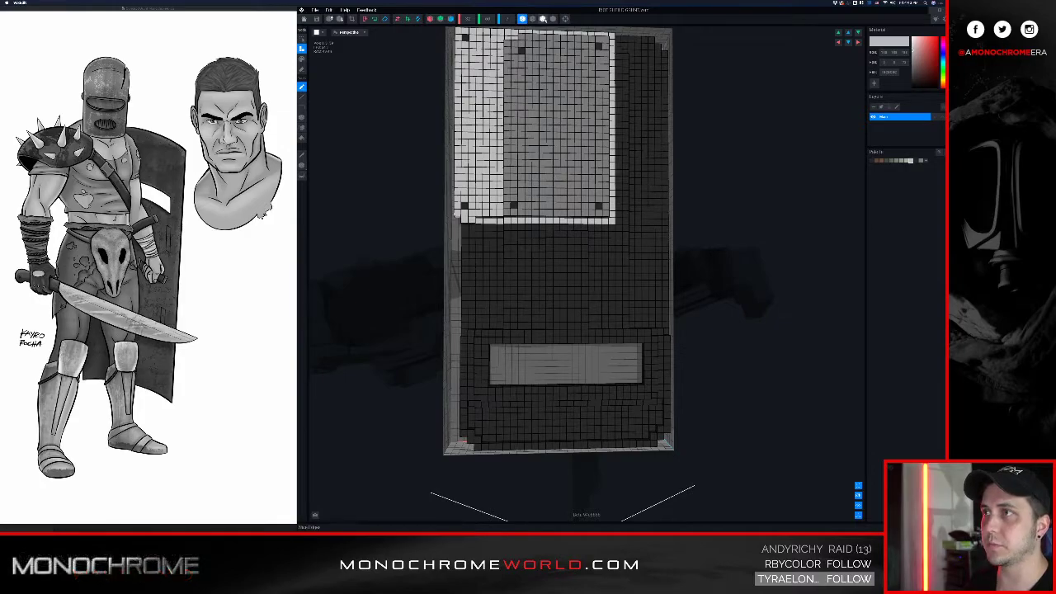
pyautogui.click(543, 18)
pyautogui.moveTo(579, 172); pyautogui.dragTo(579, 185, button='right')
pyautogui.moveTo(549, 283); pyautogui.dragTo(599, 270, button='right')
pyautogui.click(532, 18)
pyautogui.moveTo(577, 115); pyautogui.dragTo(576, 136, button='right')
pyautogui.click(553, 18)
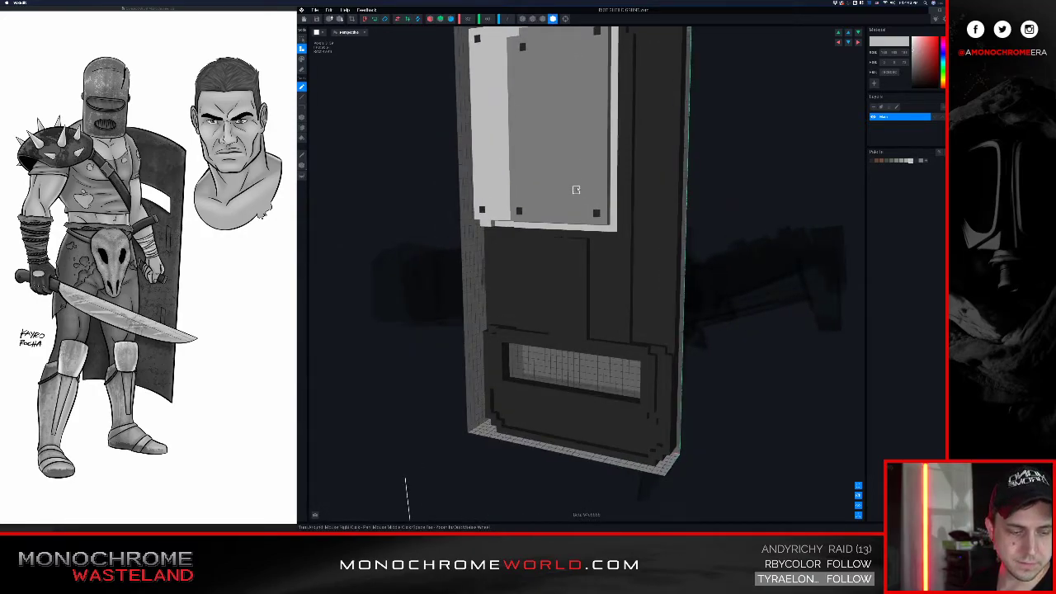
pyautogui.moveTo(571, 195); pyautogui.dragTo(570, 192, button='right')
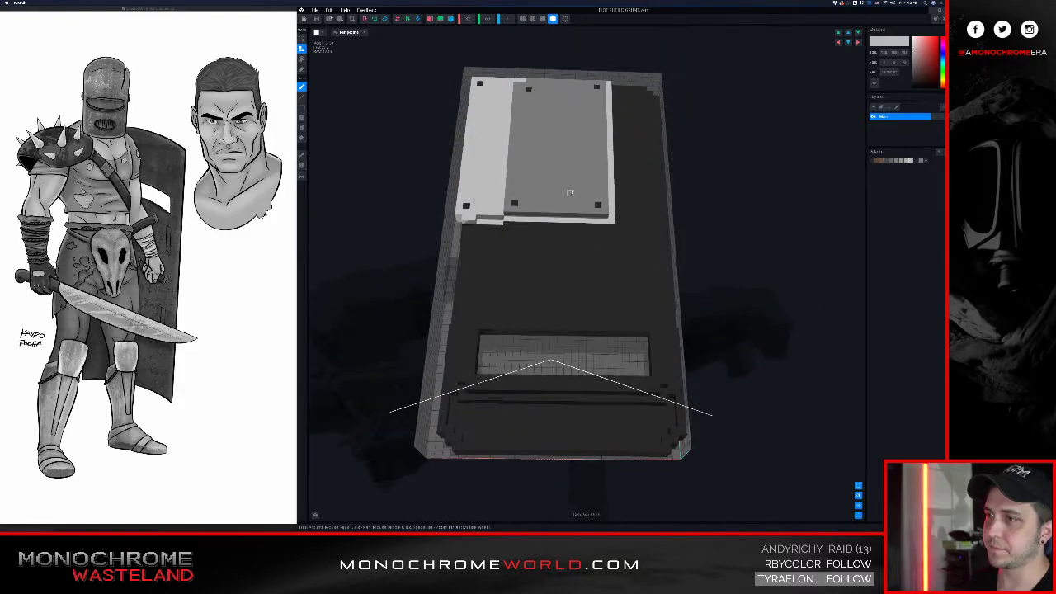
# - Show the voxel outlines and shift the grey plate's upper-left dark rivet one voxel toward the plate's outer edge
pyautogui.scroll(2, 570, 193)
pyautogui.click(543, 18)
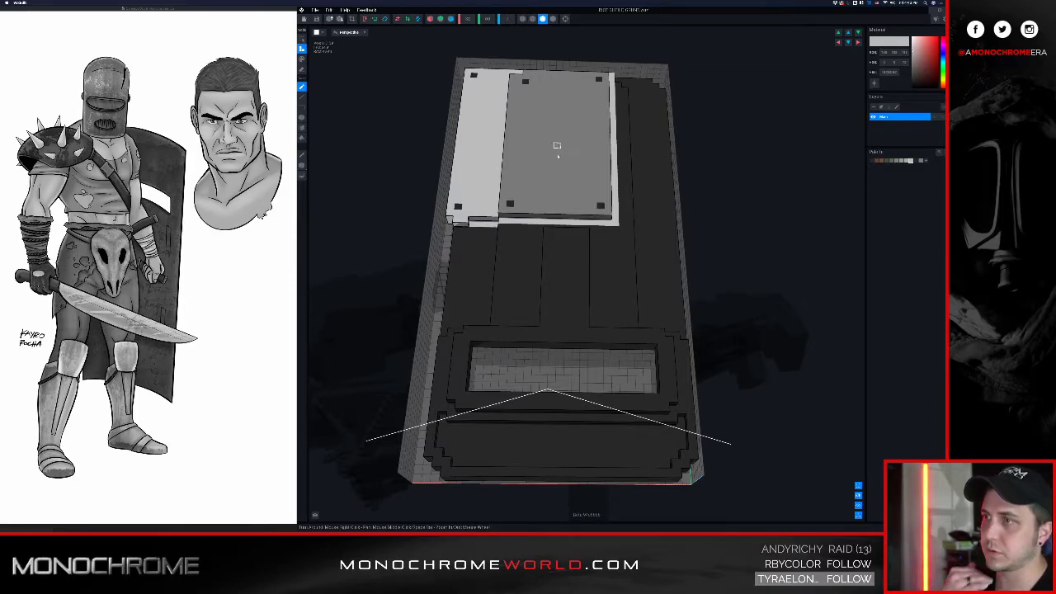
pyautogui.moveTo(578, 212); pyautogui.dragTo(554, 218, button='right')
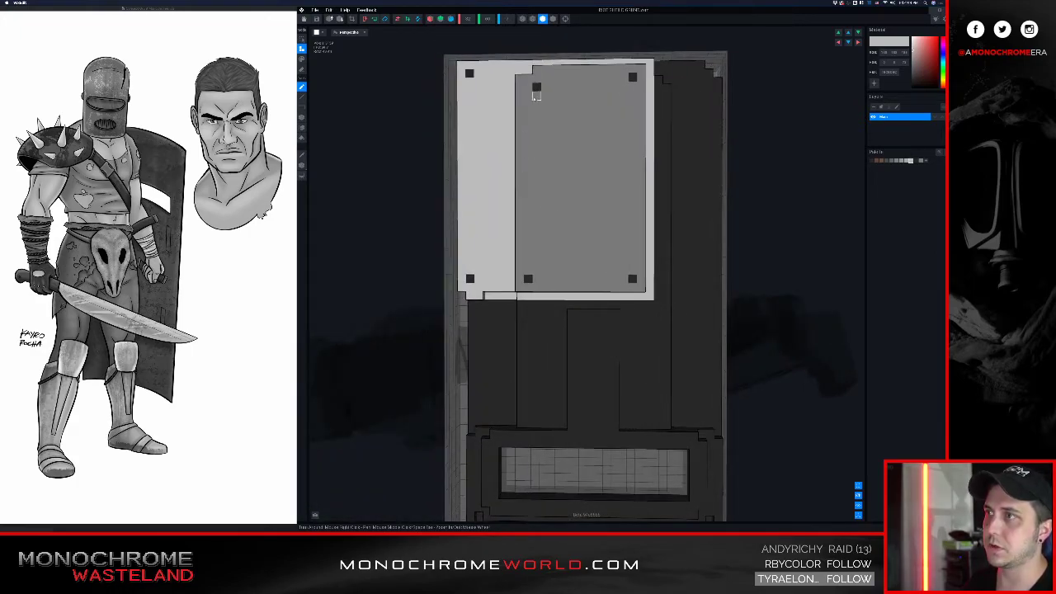
pyautogui.keyDown('alt'); pyautogui.click(561, 104); pyautogui.keyUp('alt')
pyautogui.press('p')
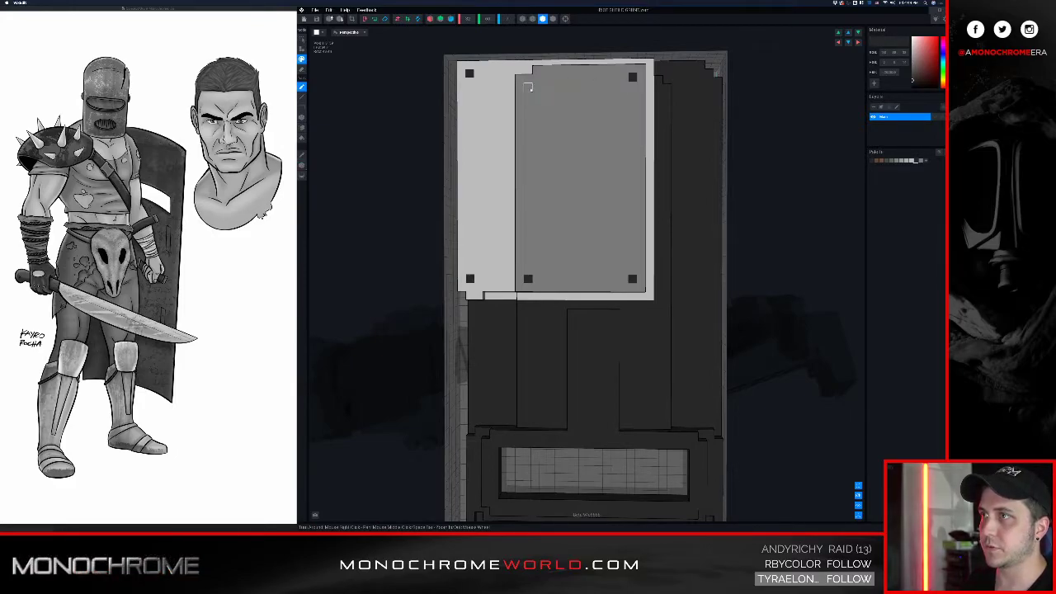
pyautogui.moveTo(528, 86); pyautogui.dragTo(642, 245, button='right')
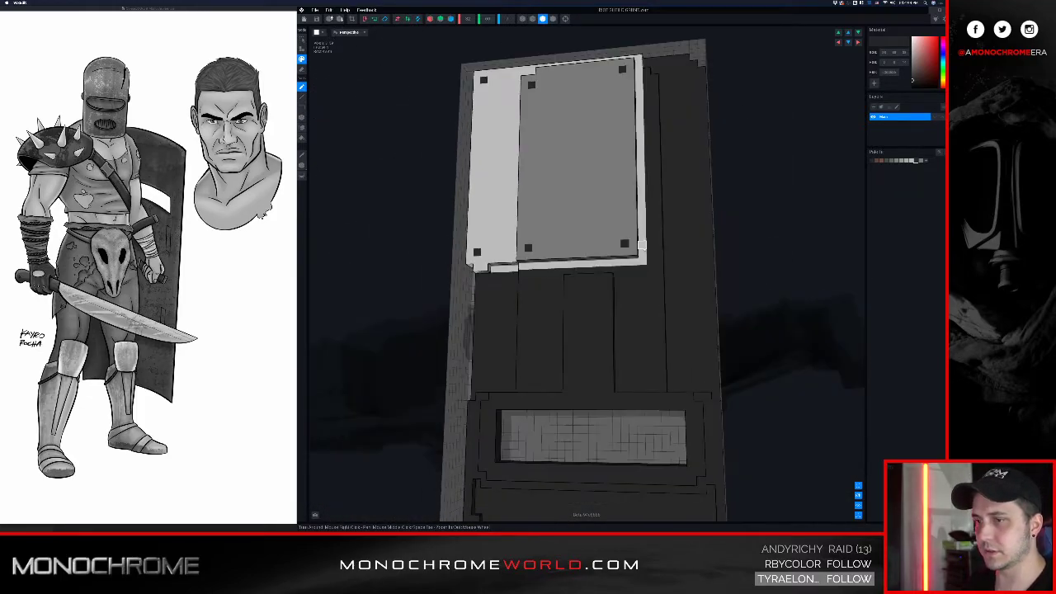
# - Return to the character rig and examine how the riveted plates look on the shield
pyautogui.moveTo(642, 245); pyautogui.dragTo(596, 154, button='middle')
pyautogui.moveTo(596, 155); pyautogui.dragTo(623, 249, button='right')
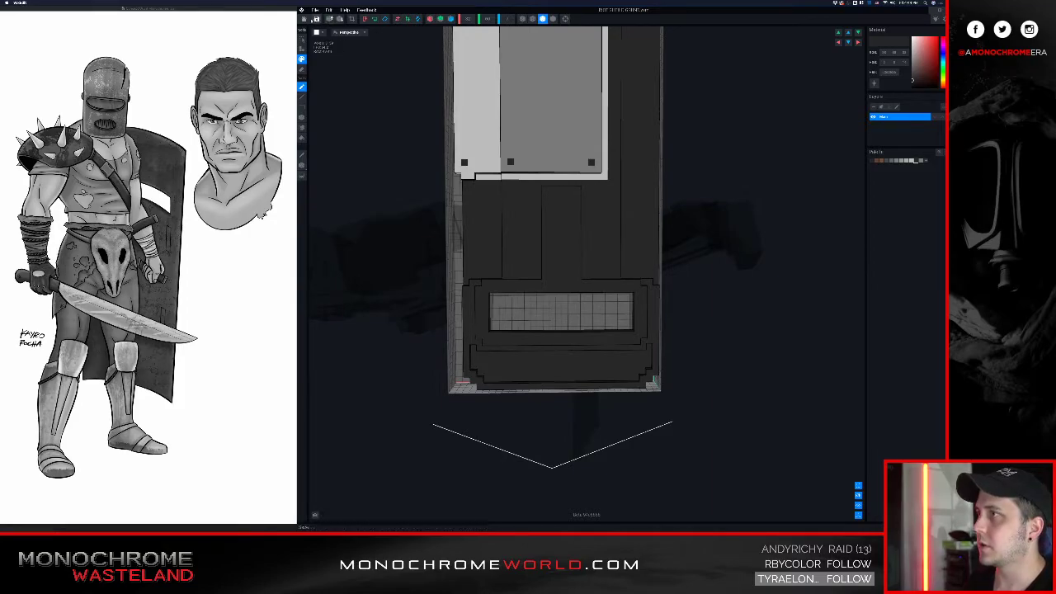
pyautogui.hotkey('ctrl', 'o')
pyautogui.click(573, 161)
pyautogui.scroll(5, 620, 165)
pyautogui.moveTo(684, 53); pyautogui.dragTo(636, 178, button='middle')
pyautogui.scroll(-8, 636, 178)
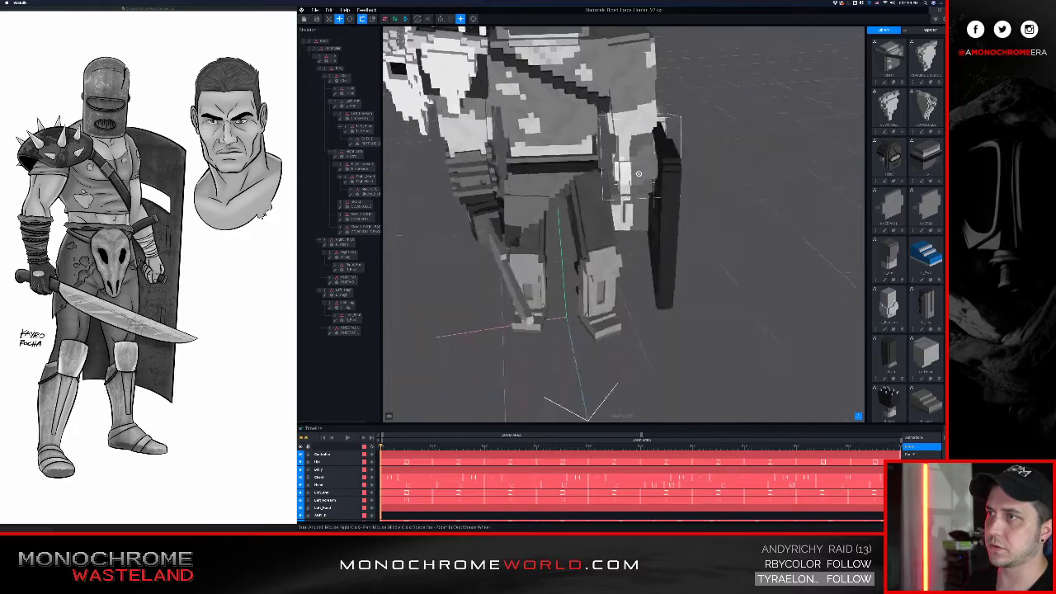
pyautogui.moveTo(628, 199); pyautogui.dragTo(688, 267, button='right')
pyautogui.scroll(5, 658, 235)
pyautogui.scroll(3, 658, 234)
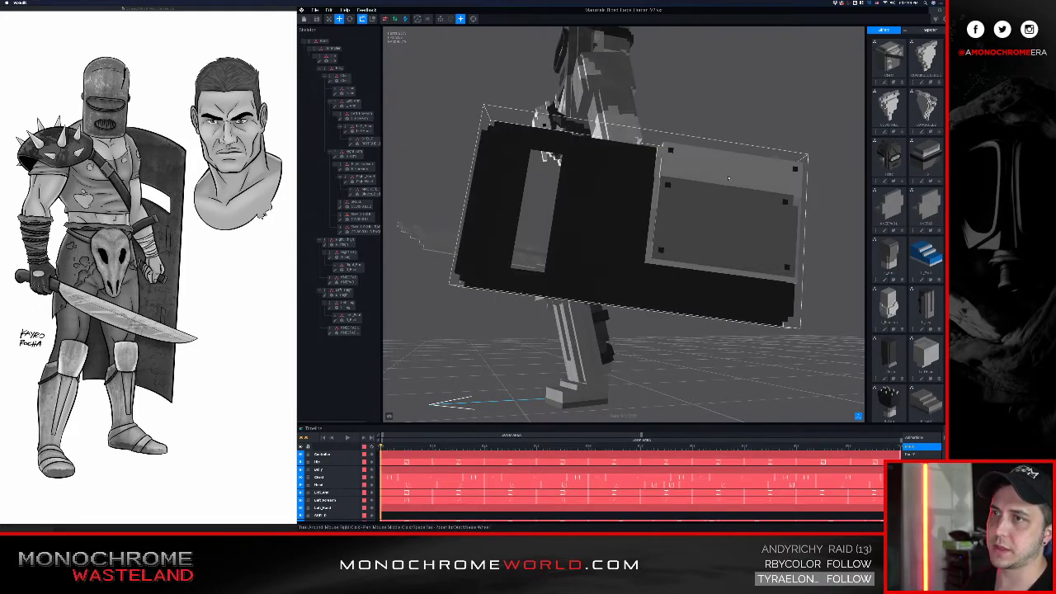
# - Select the shield on the character rig and reopen its voxel model for editing, framing the riveted plates
pyautogui.click(676, 224)
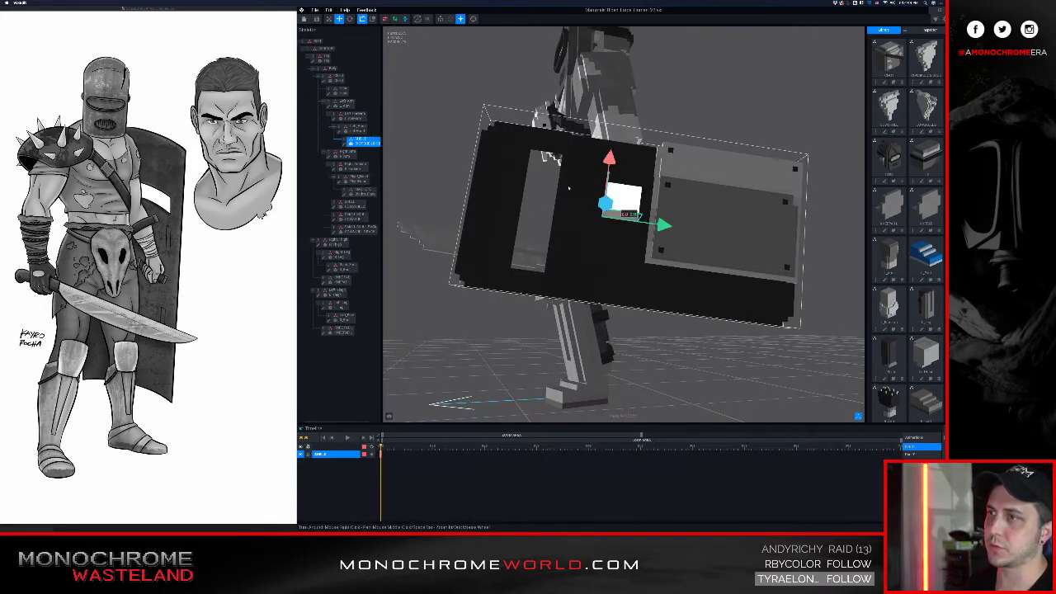
pyautogui.click(345, 144)
pyautogui.moveTo(525, 229); pyautogui.dragTo(554, 246, button='right')
pyautogui.scroll(5, 553, 246)
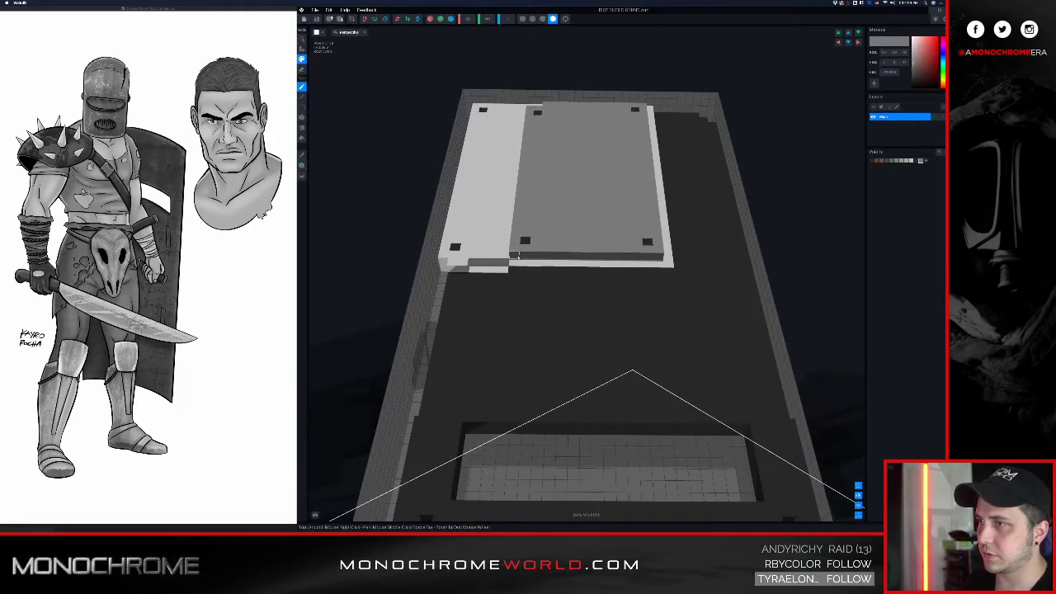
# - With voxel outlines shown, lengthen the grey plate toward the window slot using attached boxes, leaving its lower-left corner stepped
pyautogui.press('a')
pyautogui.press('b')
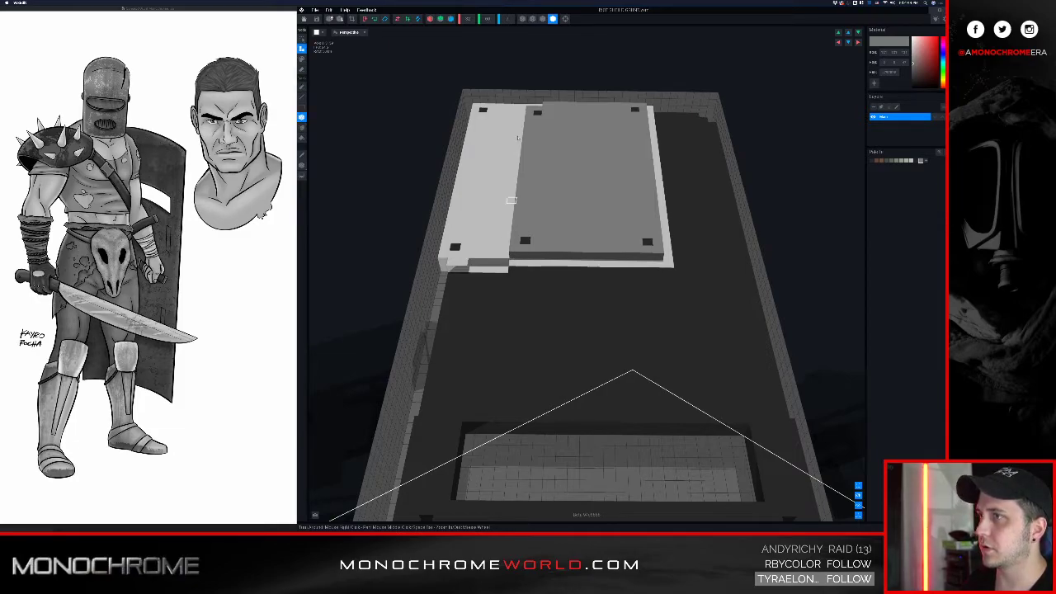
pyautogui.click(544, 14)
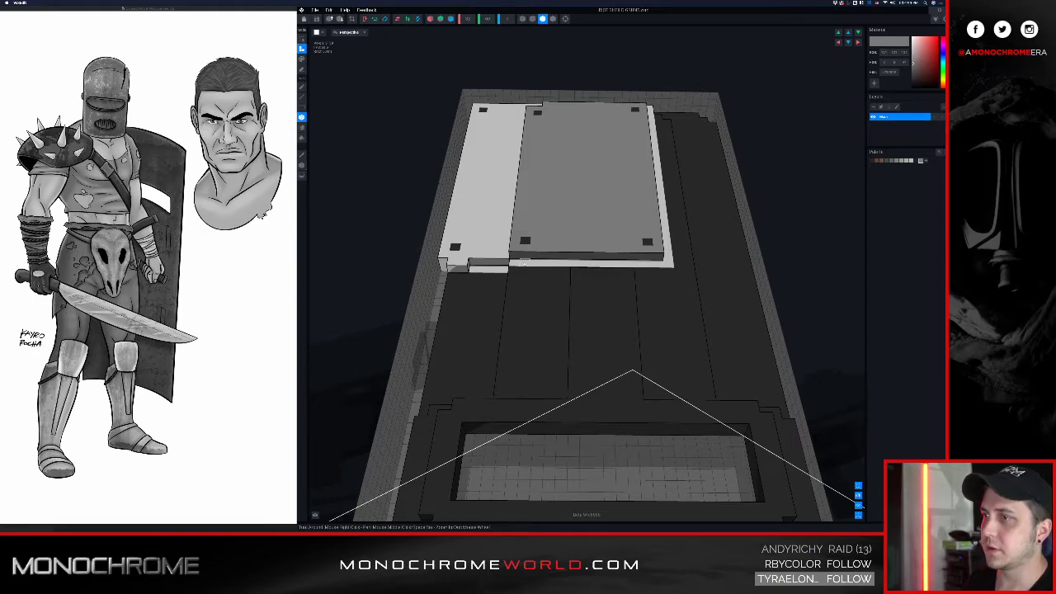
pyautogui.moveTo(514, 257); pyautogui.dragTo(665, 297)
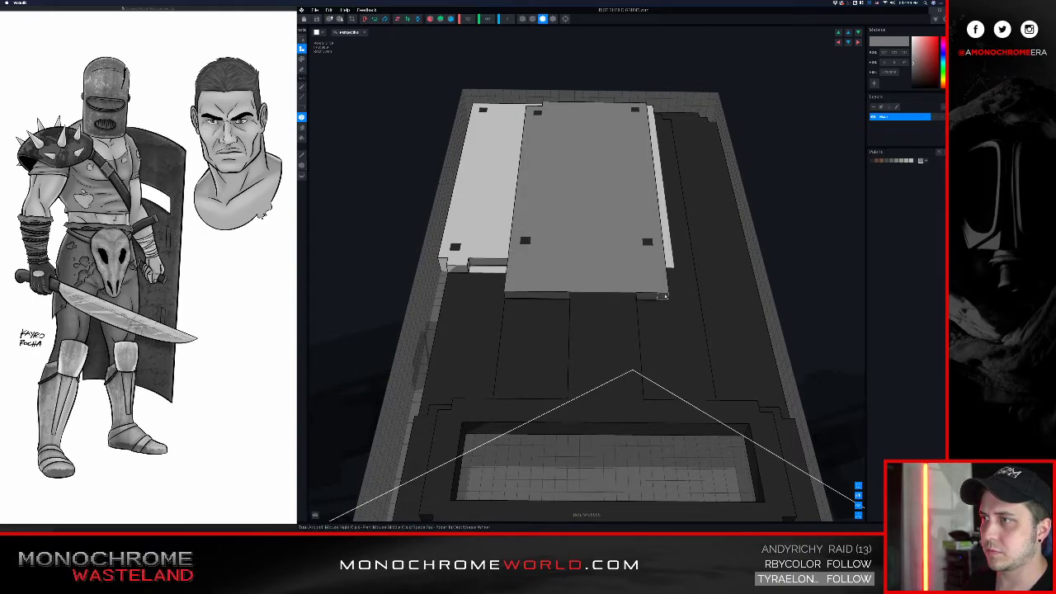
pyautogui.moveTo(520, 294); pyautogui.dragTo(662, 312)
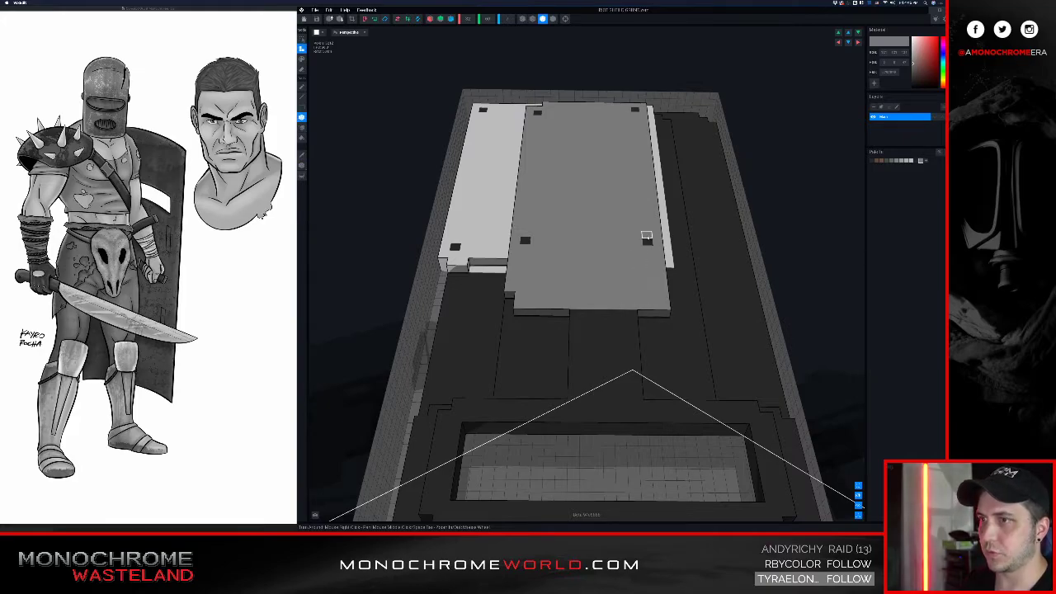
# - Paint over the plate's two old lower rivets in grey and paint dark rivets at its new lower corners
pyautogui.press('p')
pyautogui.click(648, 242)
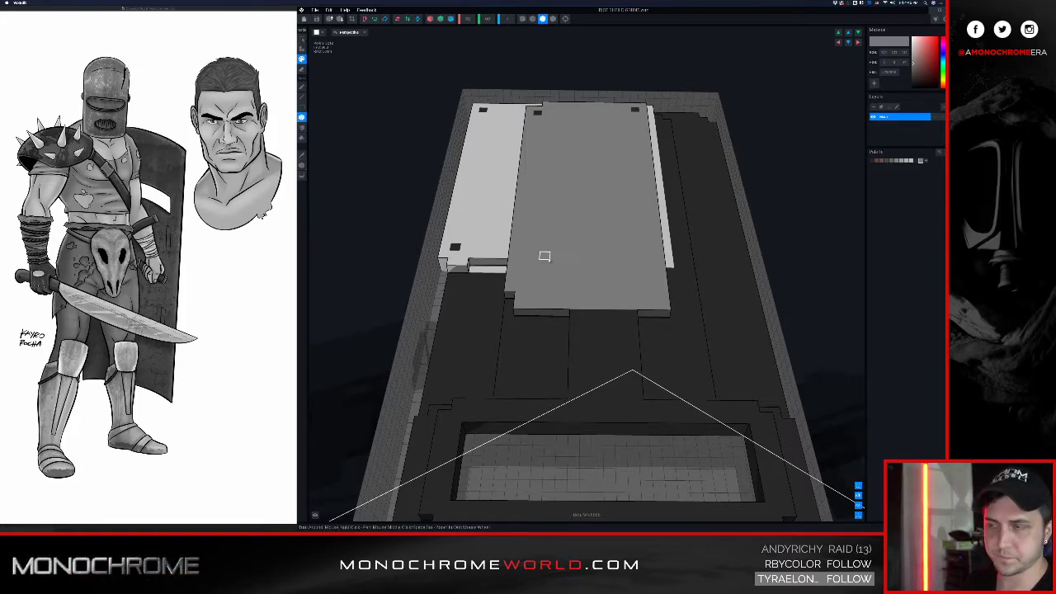
pyautogui.keyDown('ctrl'); pyautogui.click(454, 247); pyautogui.keyUp('ctrl')
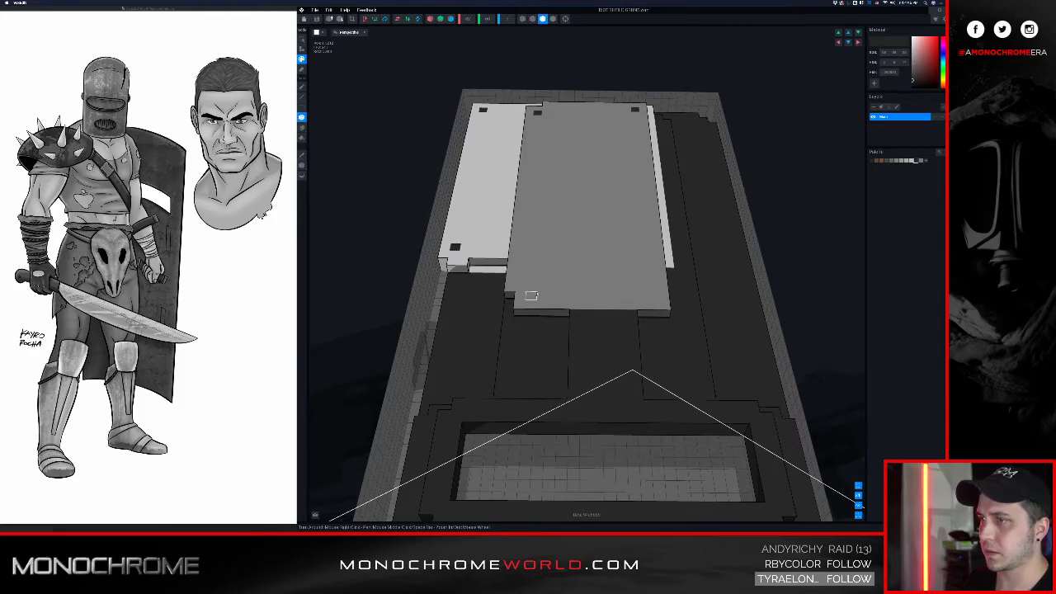
pyautogui.click(531, 295)
pyautogui.click(652, 298)
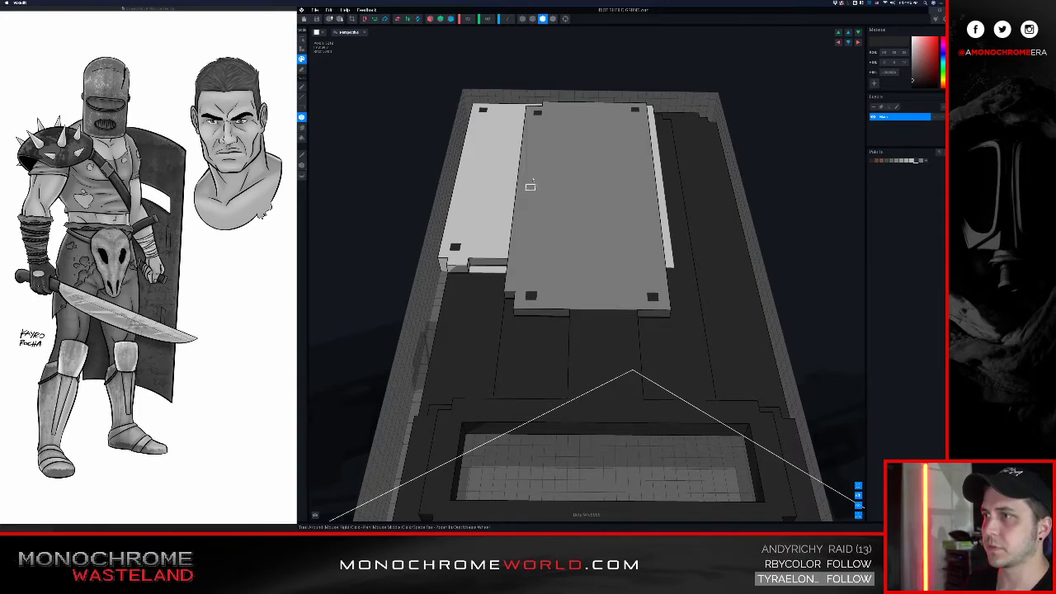
# - Add a slightly darker grey to the palette, based on the plate's grey, as the drawing colour
pyautogui.moveTo(614, 223); pyautogui.dragTo(616, 220, button='right')
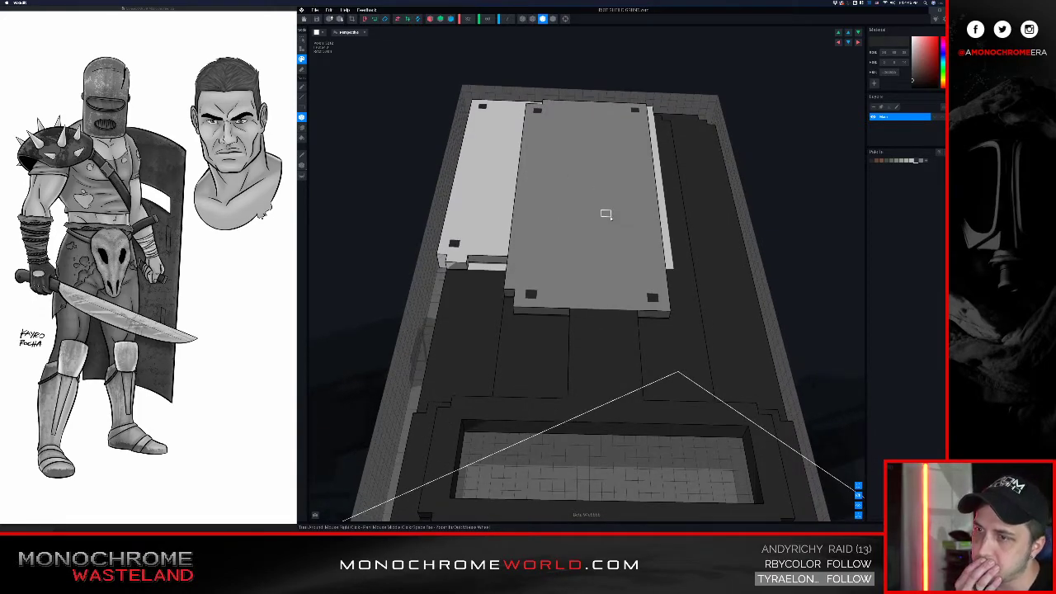
pyautogui.moveTo(655, 358)
pyautogui.mouseDown(button='right')
pyautogui.moveTo(667, 359)
pyautogui.moveTo(589, 272)
pyautogui.mouseUp(button='right')
pyautogui.scroll(-5, 660, 355)
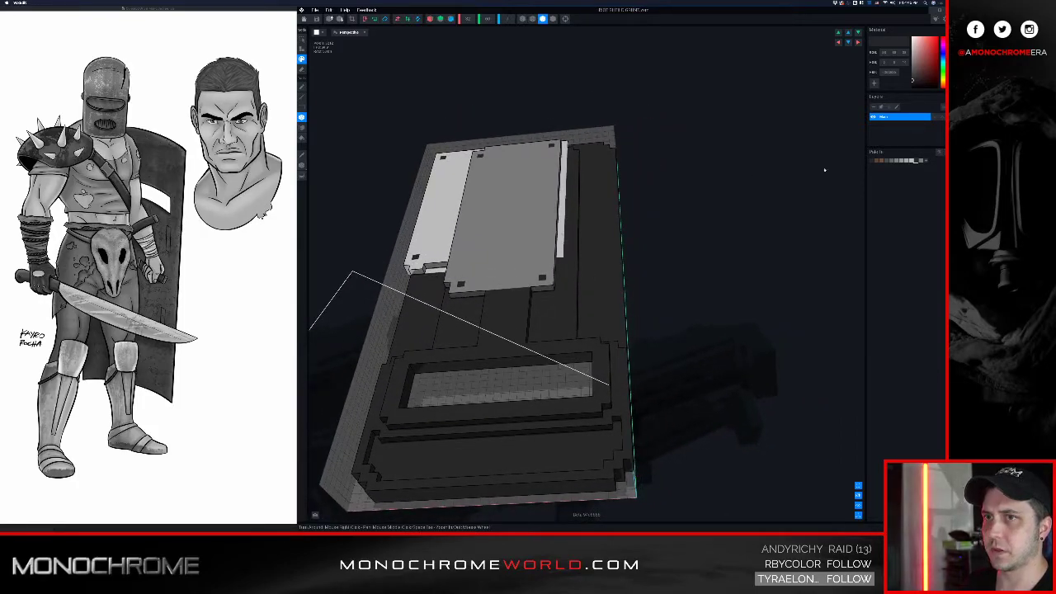
pyautogui.click(920, 161)
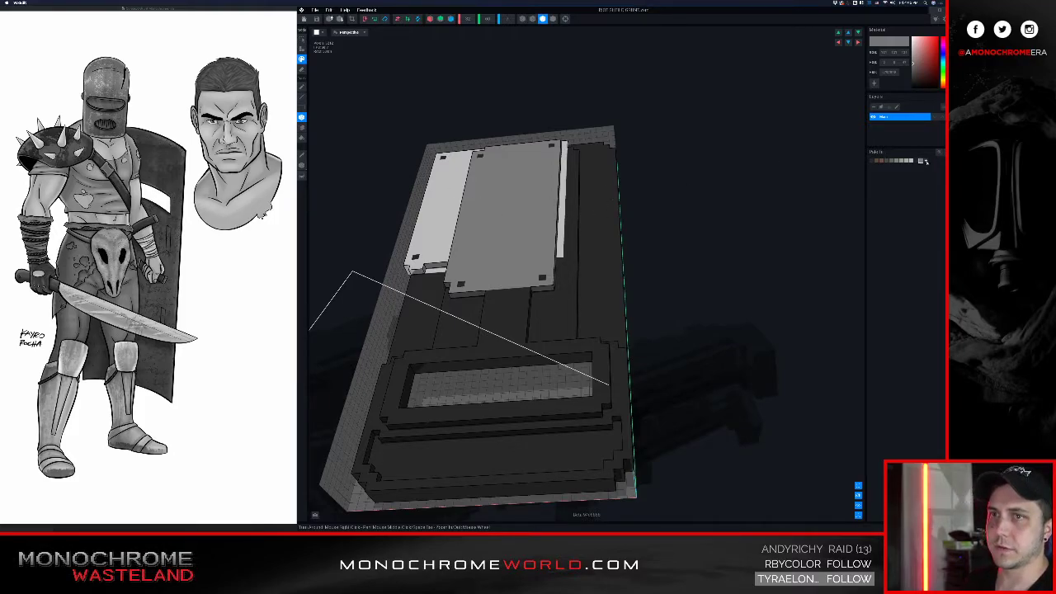
pyautogui.click(914, 65)
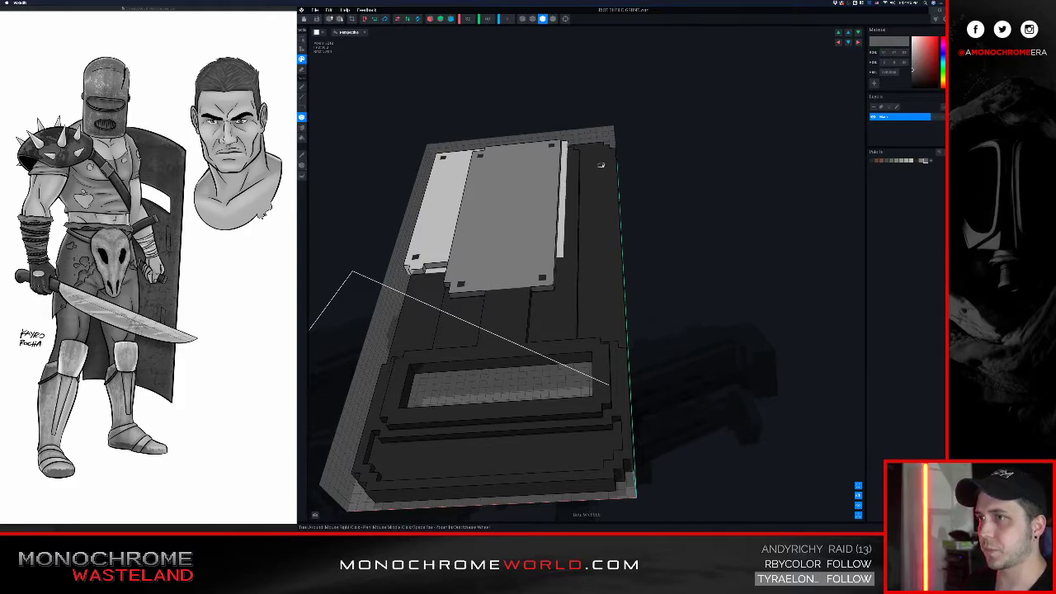
# - Attach a long darker grey strip down the shield beside the plates and widen it with a second, slightly offset strip
pyautogui.moveTo(594, 174); pyautogui.dragTo(590, 170, button='right')
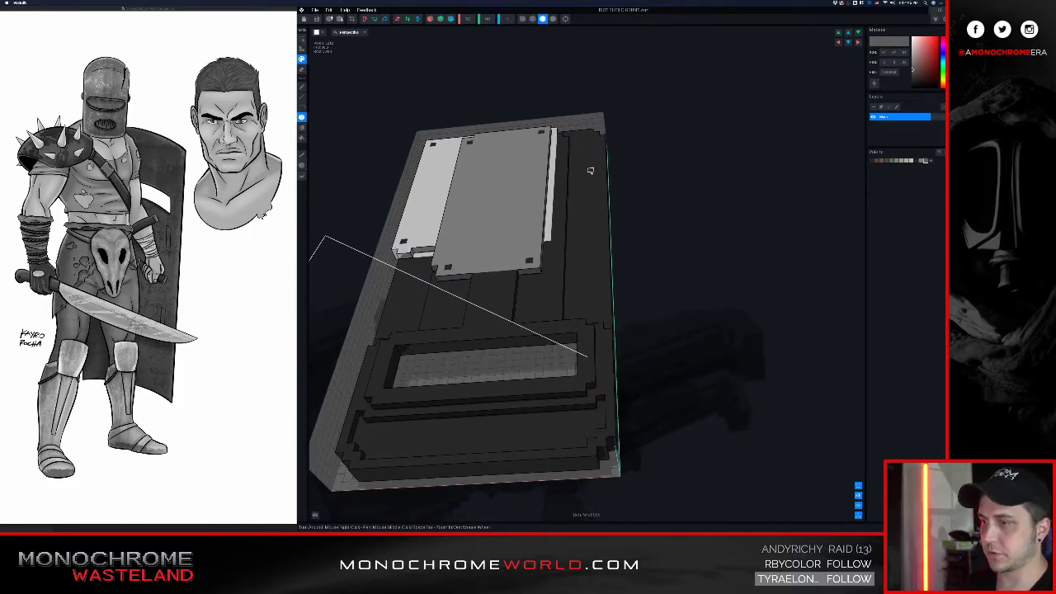
pyautogui.press('a')
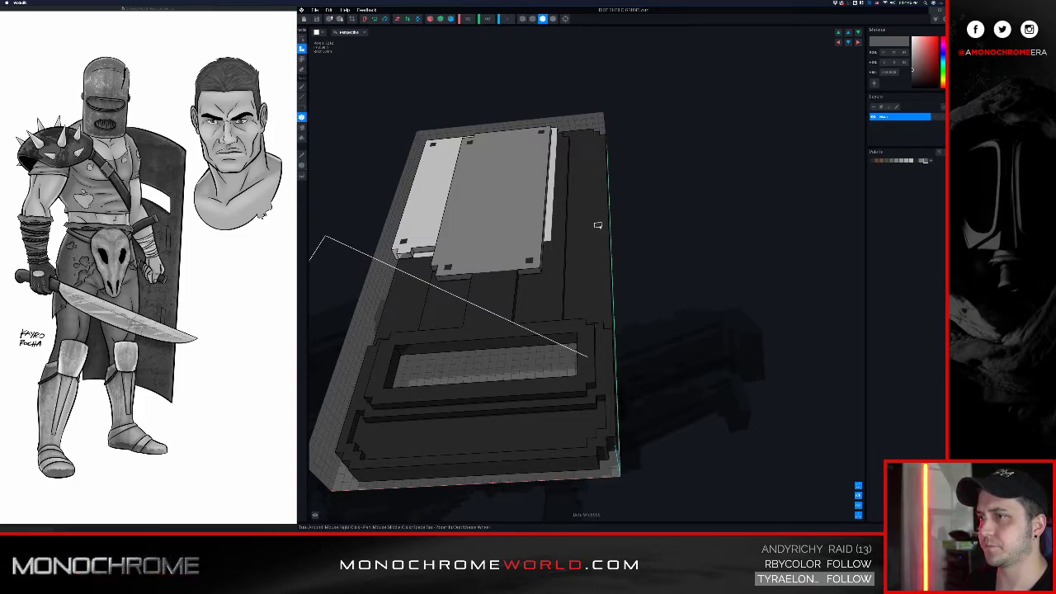
pyautogui.moveTo(585, 190); pyautogui.dragTo(556, 333)
pyautogui.moveTo(556, 333); pyautogui.dragTo(558, 216, button='right')
pyautogui.moveTo(568, 212); pyautogui.dragTo(555, 247)
pyautogui.moveTo(556, 247); pyautogui.dragTo(556, 273, button='right')
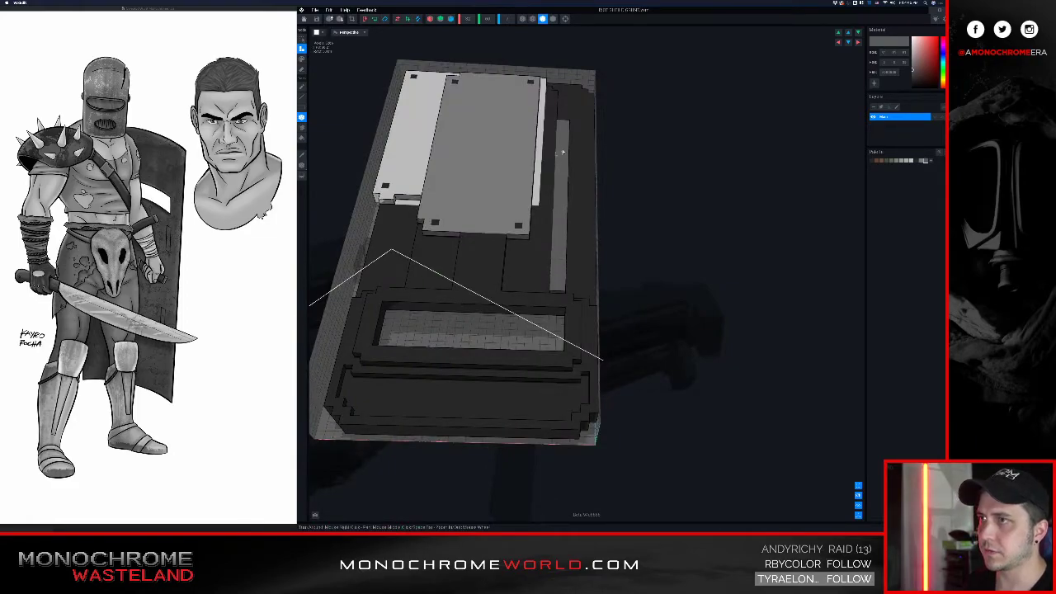
pyautogui.moveTo(572, 124); pyautogui.dragTo(577, 295)
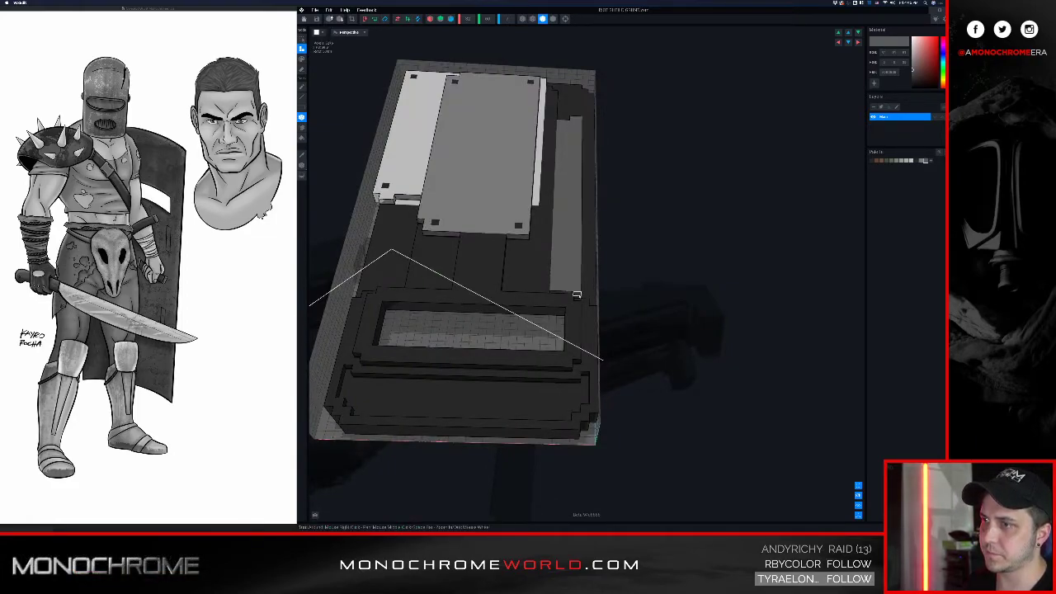
# - Thicken the darker grey strip with another layer and extend it past the window slot to the shield's lower end
pyautogui.scroll(3, 569, 304)
pyautogui.moveTo(566, 309); pyautogui.dragTo(603, 321, button='right')
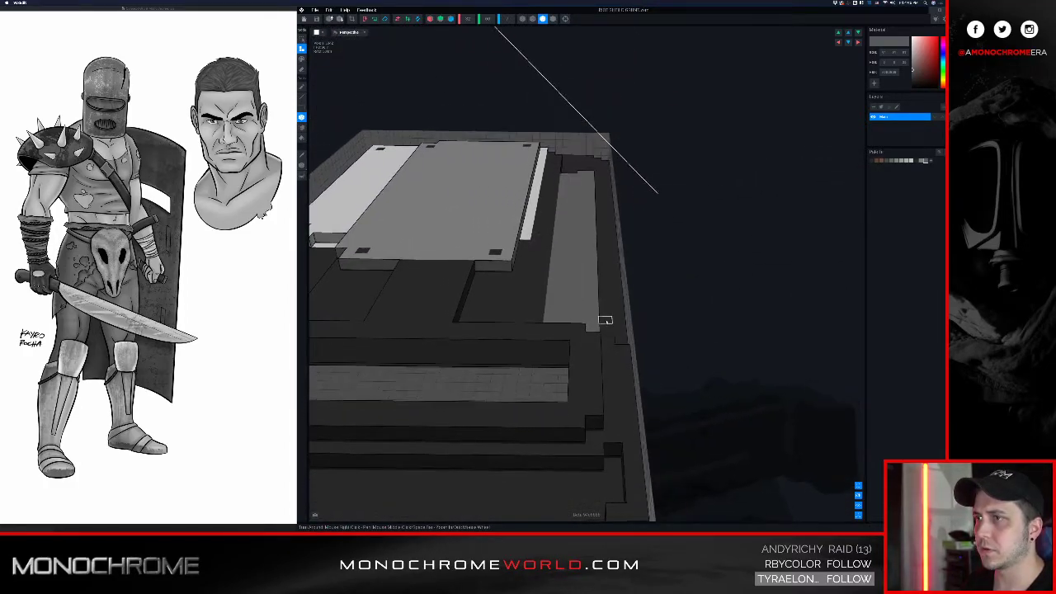
pyautogui.moveTo(573, 171); pyautogui.dragTo(589, 327)
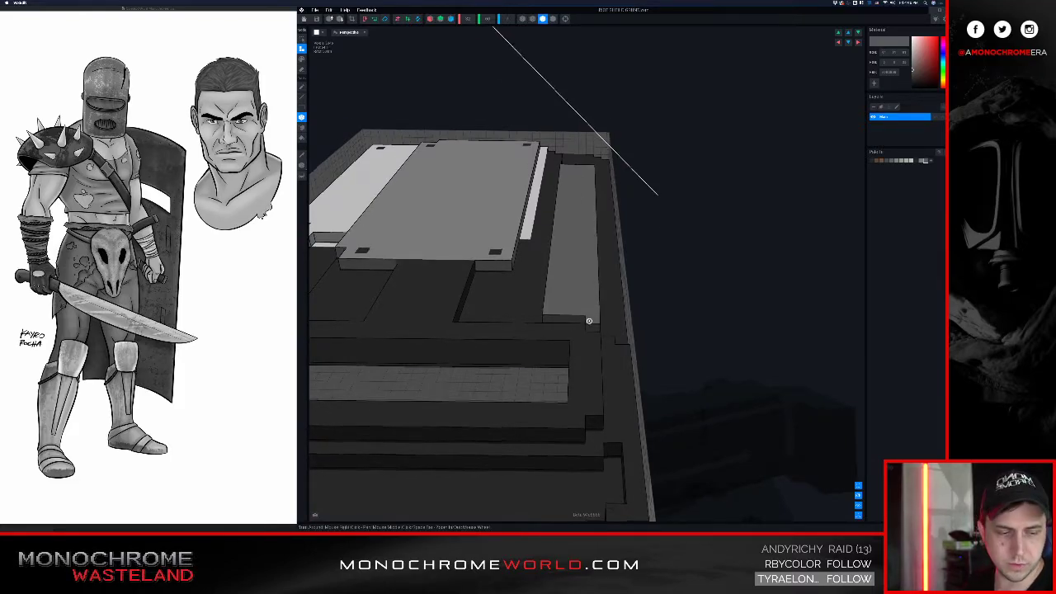
pyautogui.scroll(3, 589, 327)
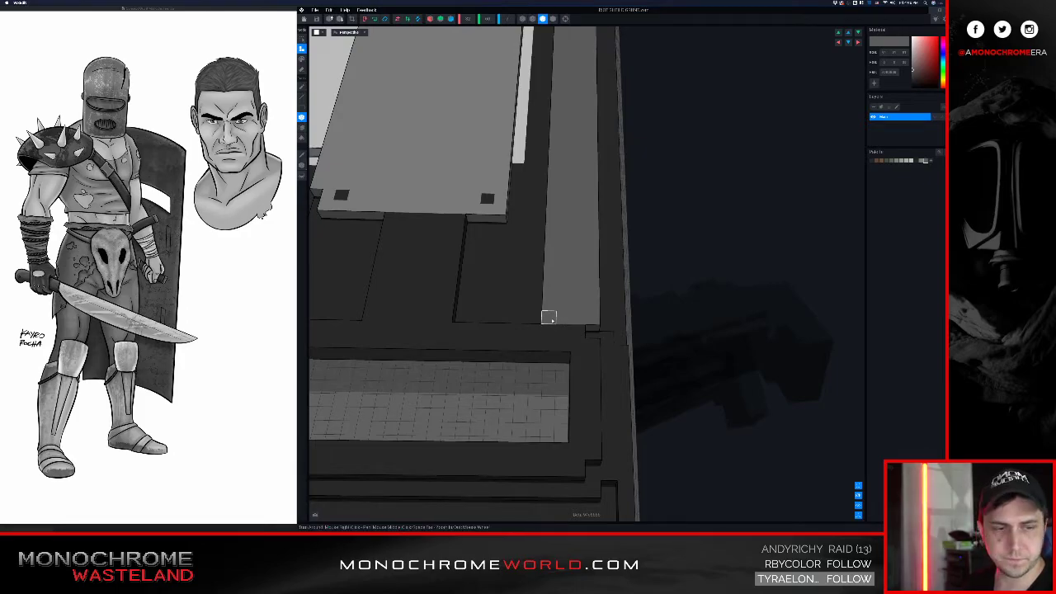
pyautogui.scroll(-4, 569, 323)
pyautogui.moveTo(572, 324); pyautogui.dragTo(575, 322, button='right')
pyautogui.scroll(-3, 576, 323)
pyautogui.moveTo(588, 63); pyautogui.dragTo(559, 453)
pyautogui.scroll(-5, 556, 432)
# - Erase the surplus voxels beside and beneath the grey strip's lower end
pyautogui.moveTo(557, 432); pyautogui.dragTo(556, 350, button='right')
pyautogui.scroll(3, 549, 355)
pyautogui.scroll(4, 555, 351)
pyautogui.press('e')
pyautogui.moveTo(541, 309); pyautogui.dragTo(537, 330)
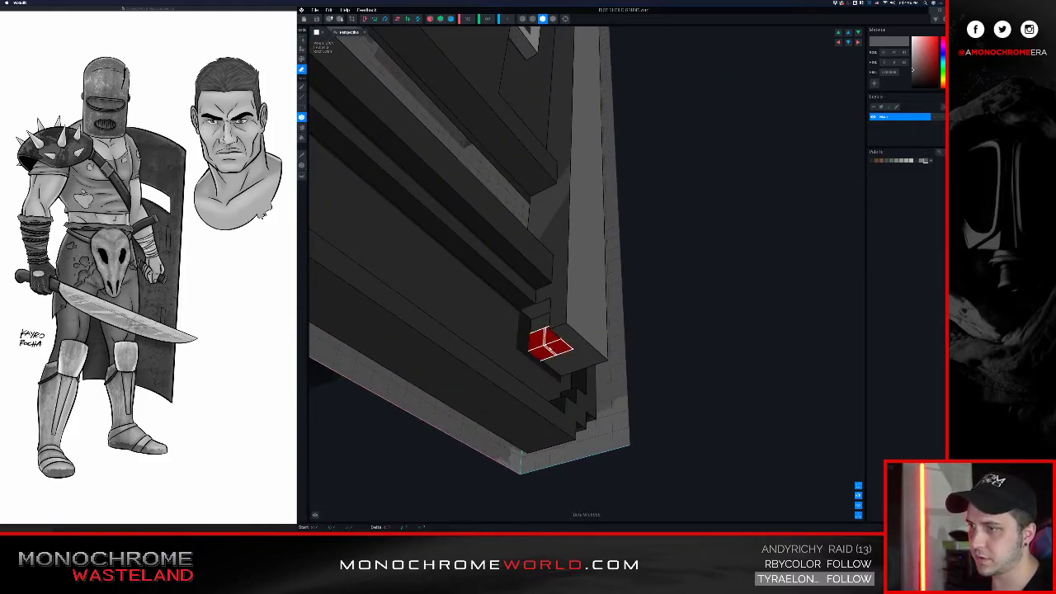
pyautogui.click(553, 340)
pyautogui.moveTo(553, 339); pyautogui.dragTo(565, 312, button='right')
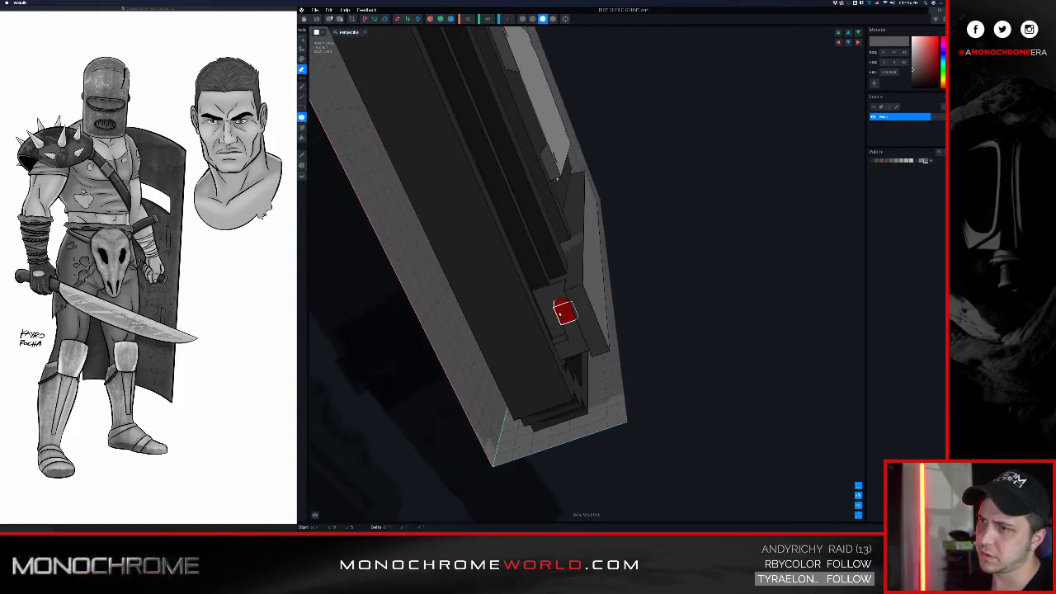
pyautogui.click(565, 319)
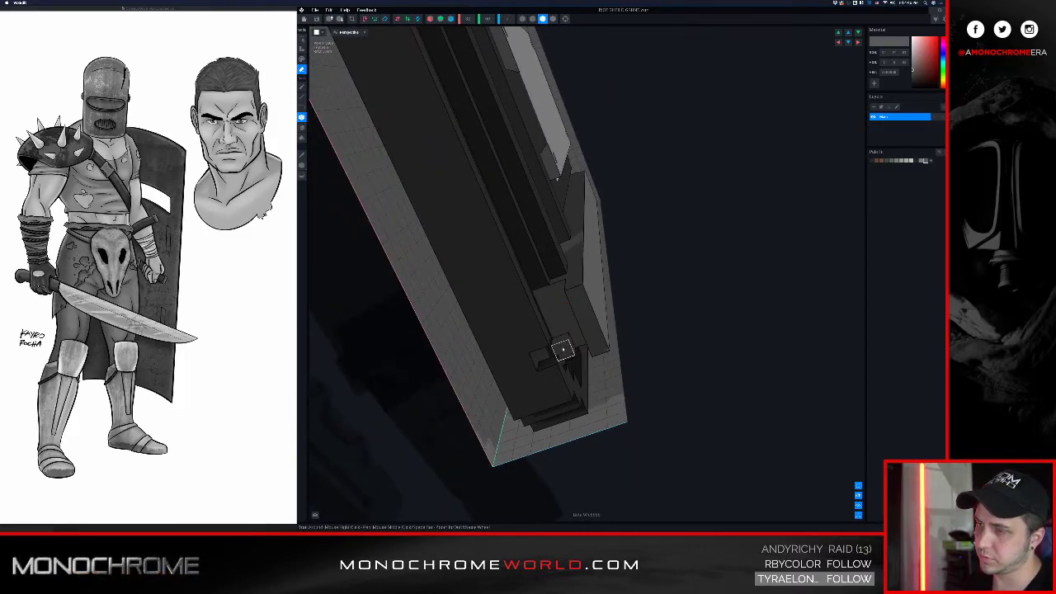
# - Attach grey blocks at the strip's lower end to form a stepped tip
pyautogui.moveTo(565, 346); pyautogui.dragTo(570, 335, button='right')
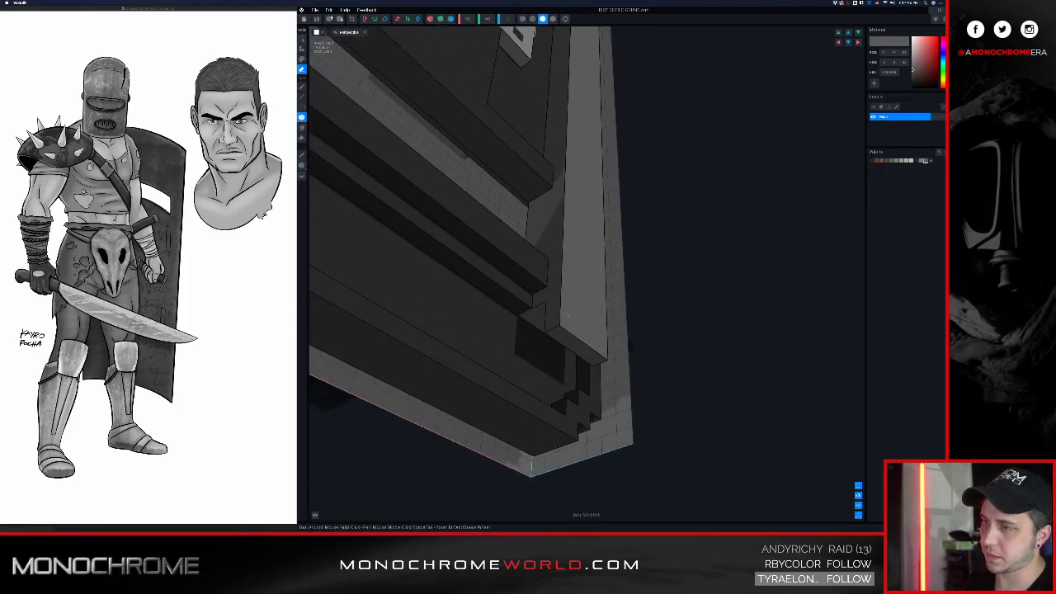
pyautogui.scroll(-3, 564, 317)
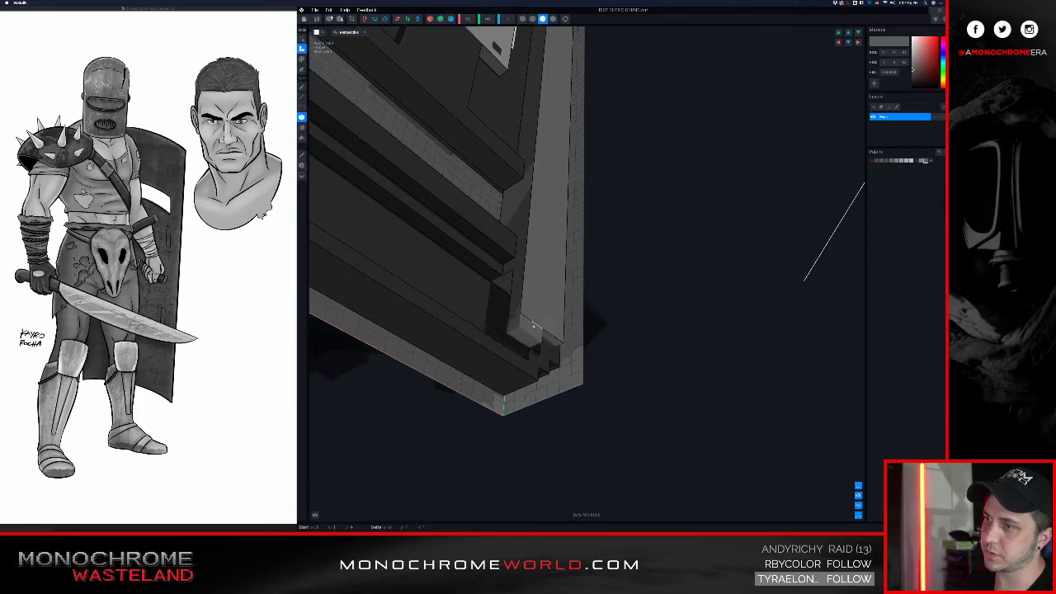
pyautogui.moveTo(552, 359); pyautogui.dragTo(543, 352)
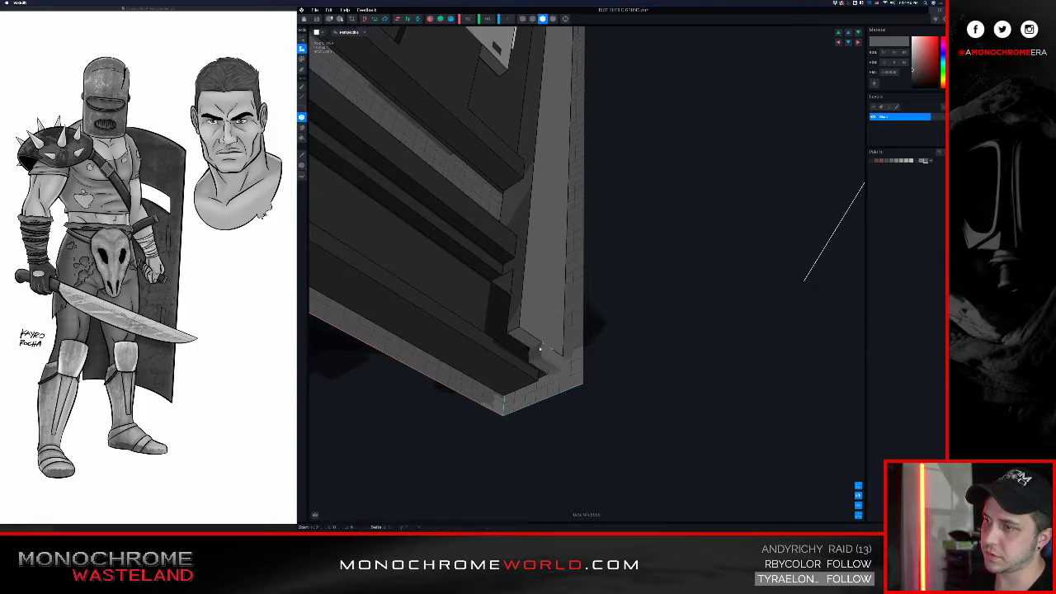
# - Attach two small grey bands on the shield's side, bridging the long grey strip and the shield's outer edge
pyautogui.moveTo(535, 343); pyautogui.dragTo(565, 220, button='right')
pyautogui.scroll(5, 558, 217)
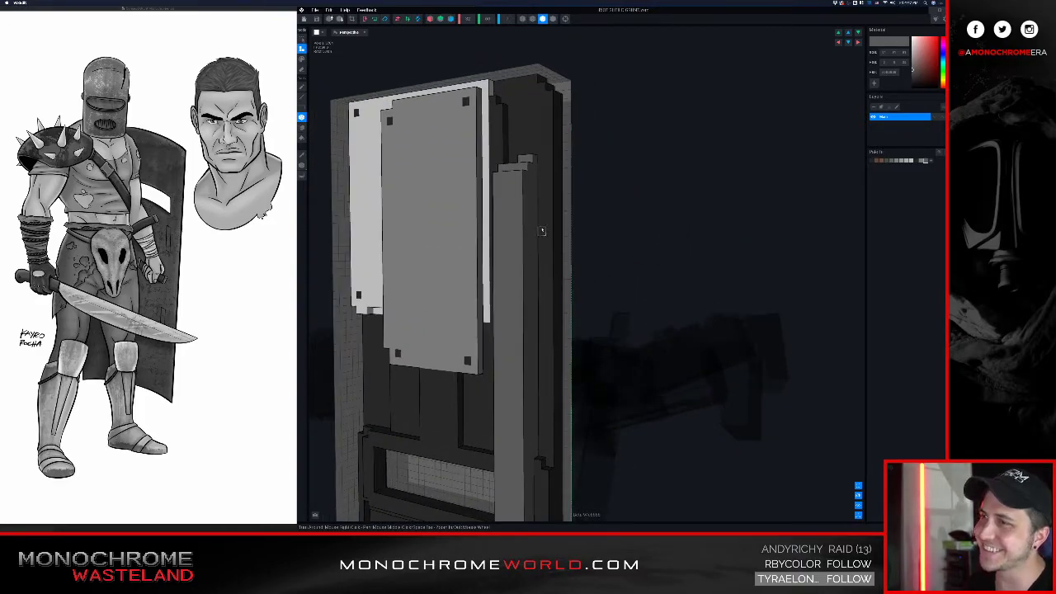
pyautogui.moveTo(551, 239); pyautogui.dragTo(523, 303, button='right')
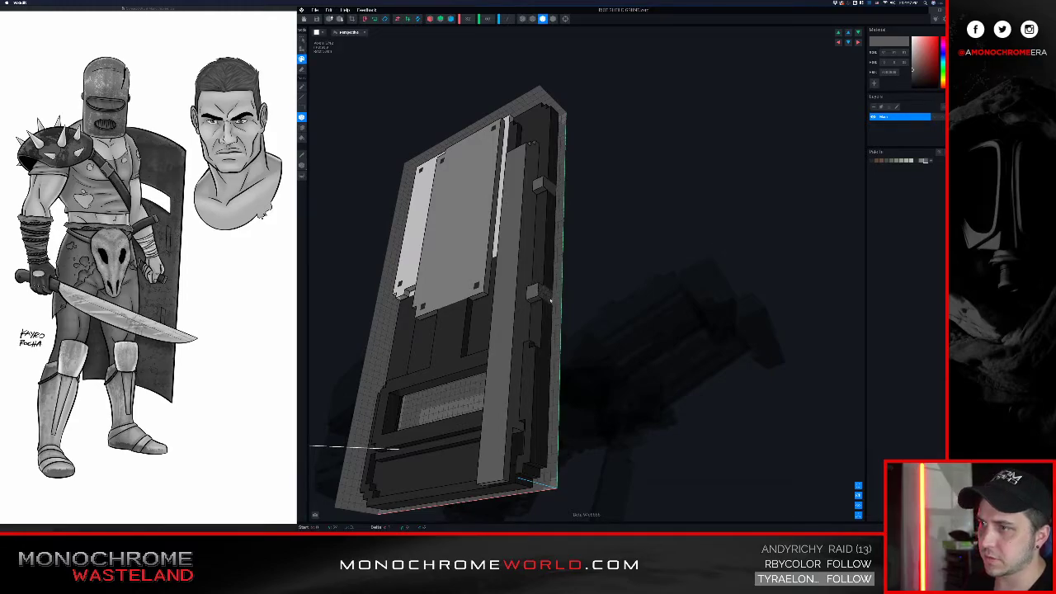
pyautogui.moveTo(545, 298)
pyautogui.mouseDown(button='right')
pyautogui.moveTo(515, 299)
pyautogui.moveTo(542, 291)
pyautogui.mouseUp(button='right')
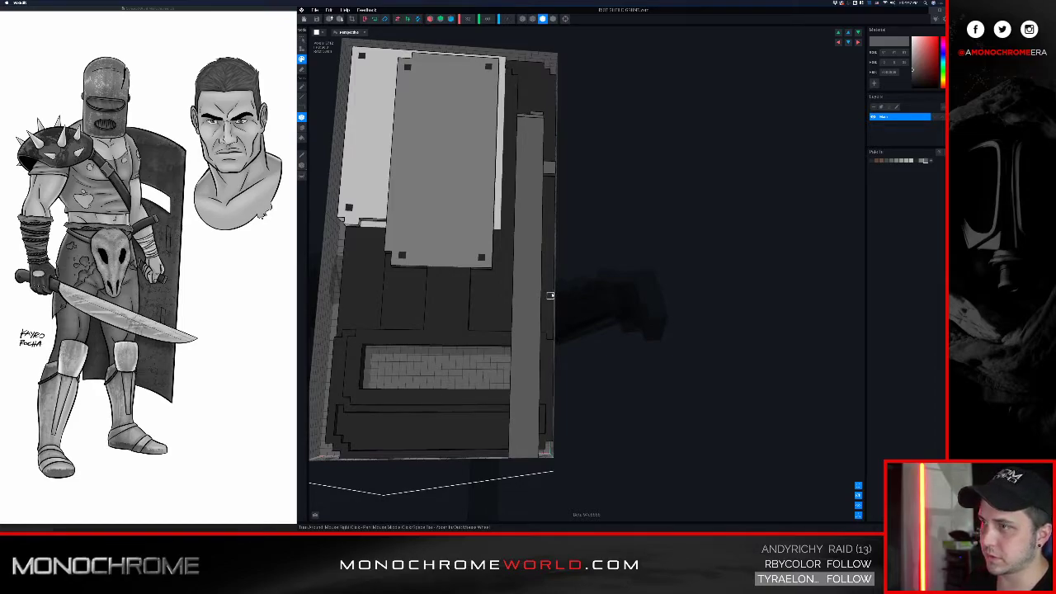
pyautogui.moveTo(549, 296); pyautogui.dragTo(542, 301, button='right')
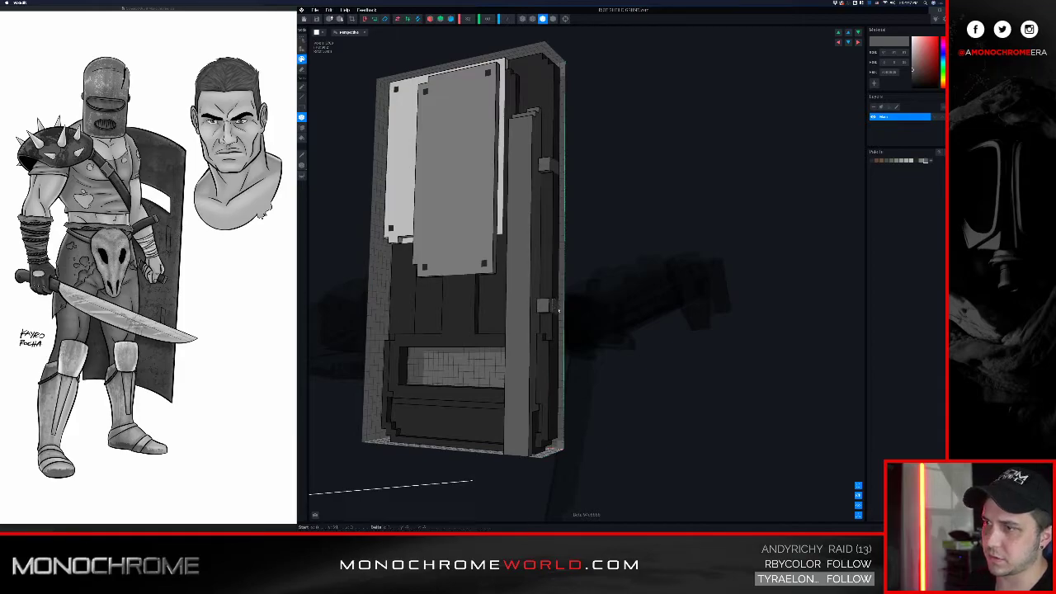
pyautogui.moveTo(552, 304); pyautogui.dragTo(509, 308, button='right')
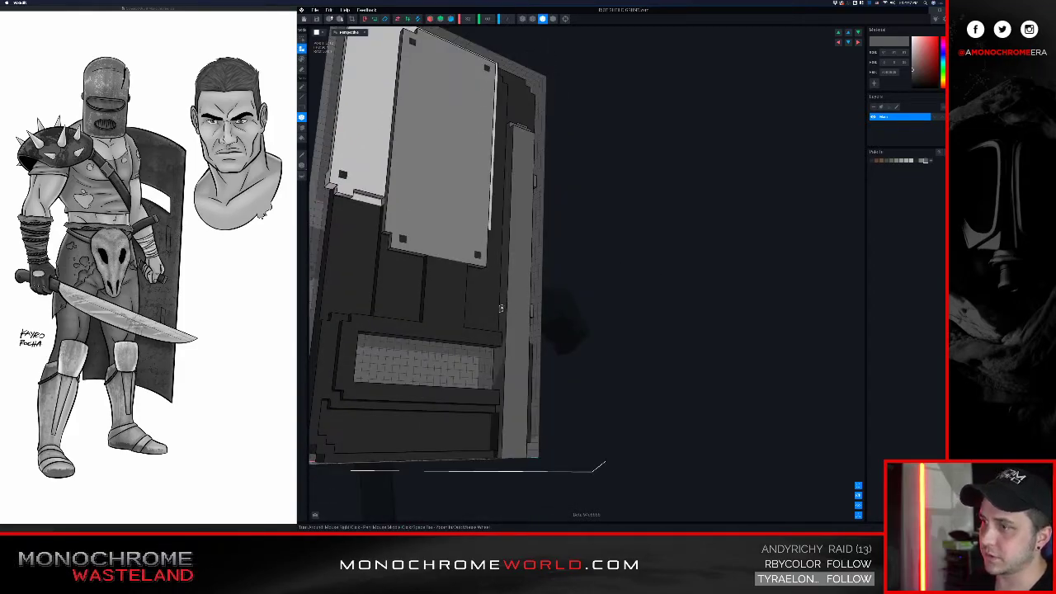
# - Attach a horizontal grey strip across the shield between the window slot and the riveted plates, starting at the long grey strip
pyautogui.moveTo(500, 303); pyautogui.dragTo(464, 306)
pyautogui.moveTo(465, 306); pyautogui.dragTo(492, 314, button='right')
pyautogui.moveTo(517, 307); pyautogui.dragTo(423, 316)
pyautogui.moveTo(423, 316); pyautogui.dragTo(392, 316, button='right')
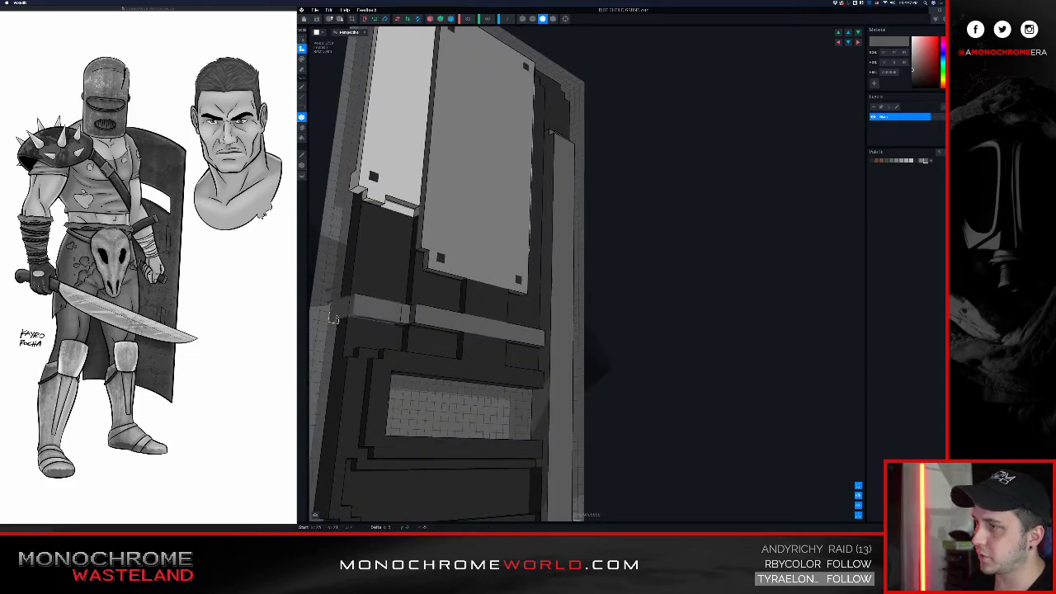
# - Continue the second small grey band on the long strip's inner side until it meets the riveted plates
pyautogui.moveTo(353, 310); pyautogui.dragTo(520, 355, button='right')
pyautogui.scroll(6, 520, 330)
pyautogui.moveTo(521, 181); pyautogui.dragTo(523, 179, button='right')
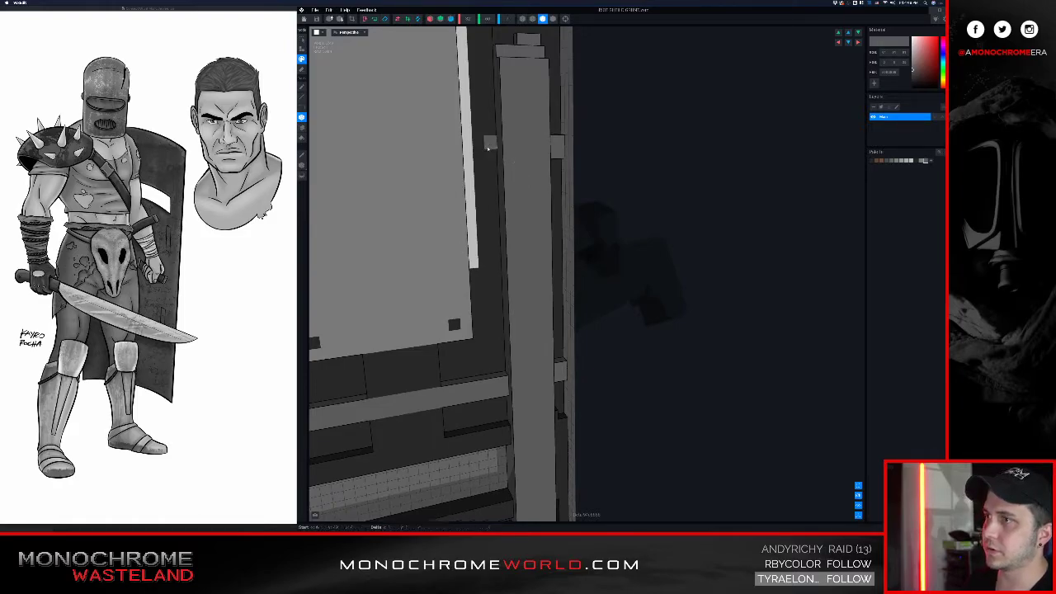
pyautogui.moveTo(477, 155); pyautogui.dragTo(501, 163, button='right')
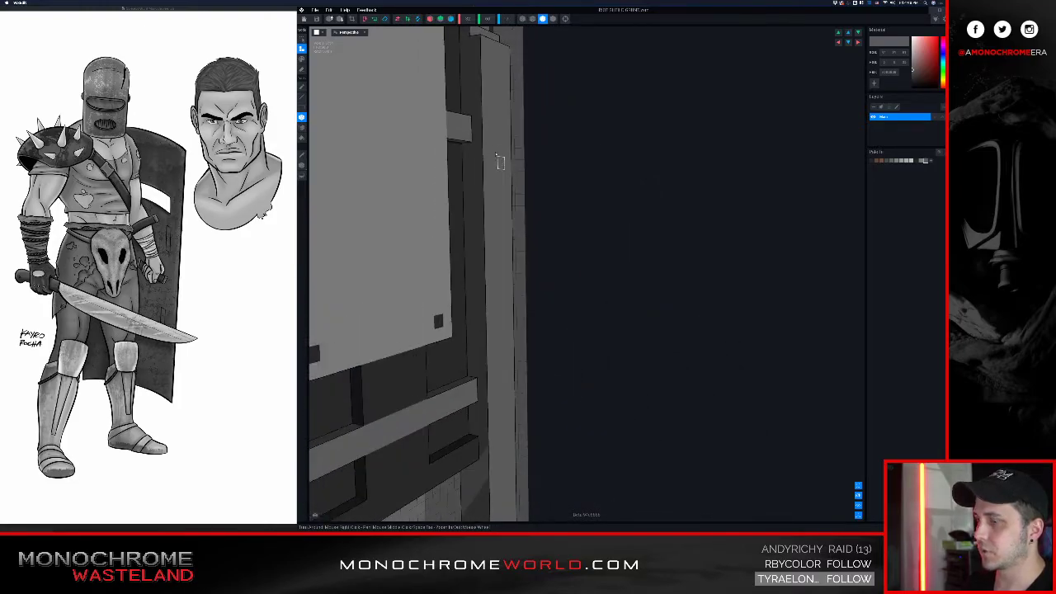
pyautogui.moveTo(462, 132); pyautogui.dragTo(518, 327, button='right')
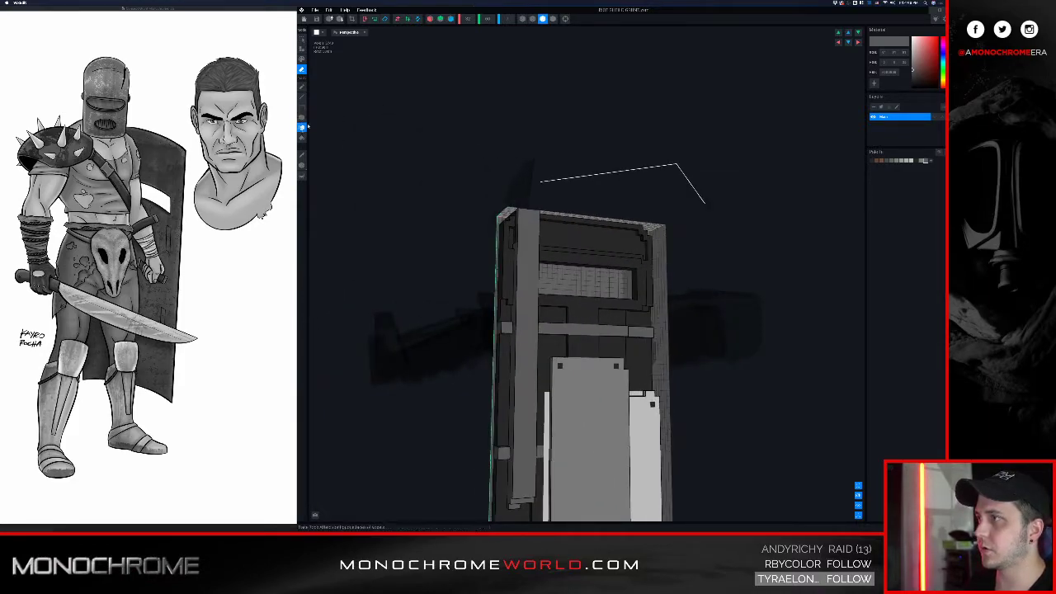
# - Box-select all of the shield's voxels and shift them lengthwise to leave free space beyond the window-slot end
pyautogui.moveTo(524, 336); pyautogui.dragTo(515, 285, button='right')
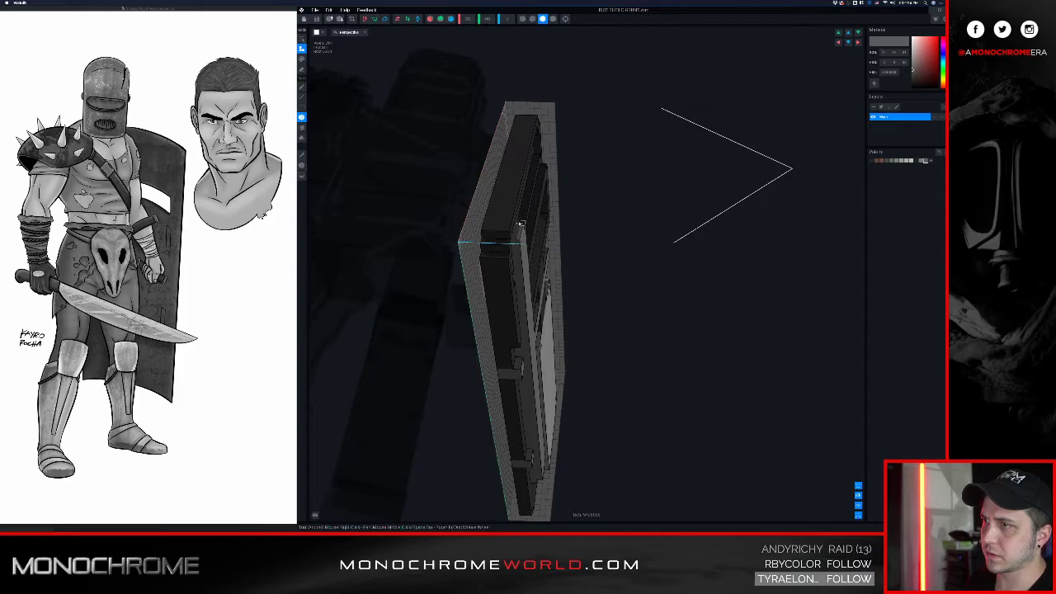
pyautogui.moveTo(518, 223)
pyautogui.mouseDown(button='right')
pyautogui.moveTo(495, 231)
pyautogui.moveTo(531, 224)
pyautogui.mouseUp(button='right')
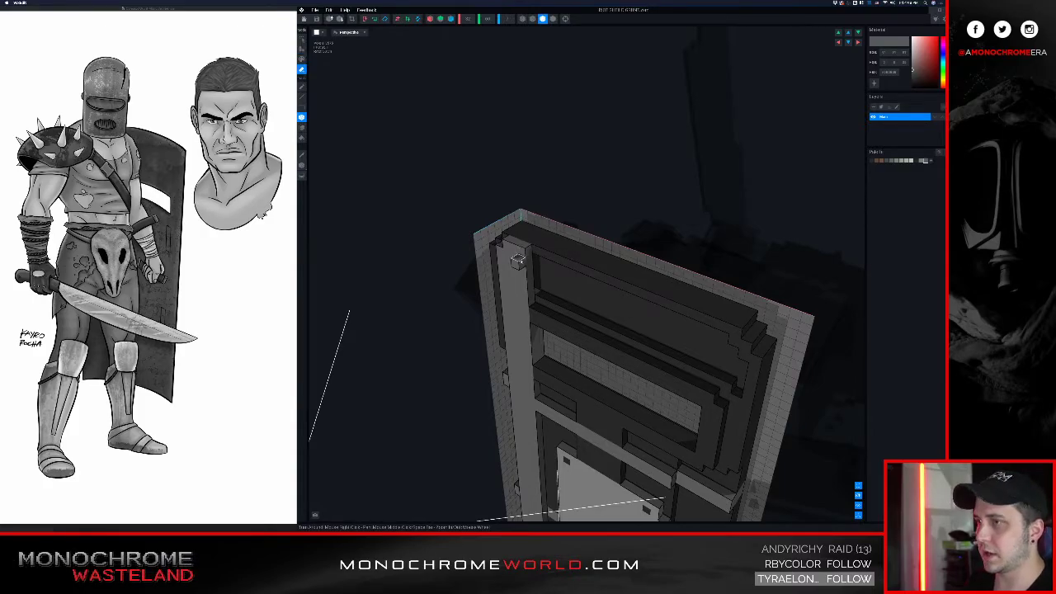
pyautogui.moveTo(493, 246)
pyautogui.mouseDown(button='right')
pyautogui.moveTo(489, 230)
pyautogui.moveTo(484, 241)
pyautogui.moveTo(520, 266)
pyautogui.moveTo(488, 237)
pyautogui.mouseUp(button='right')
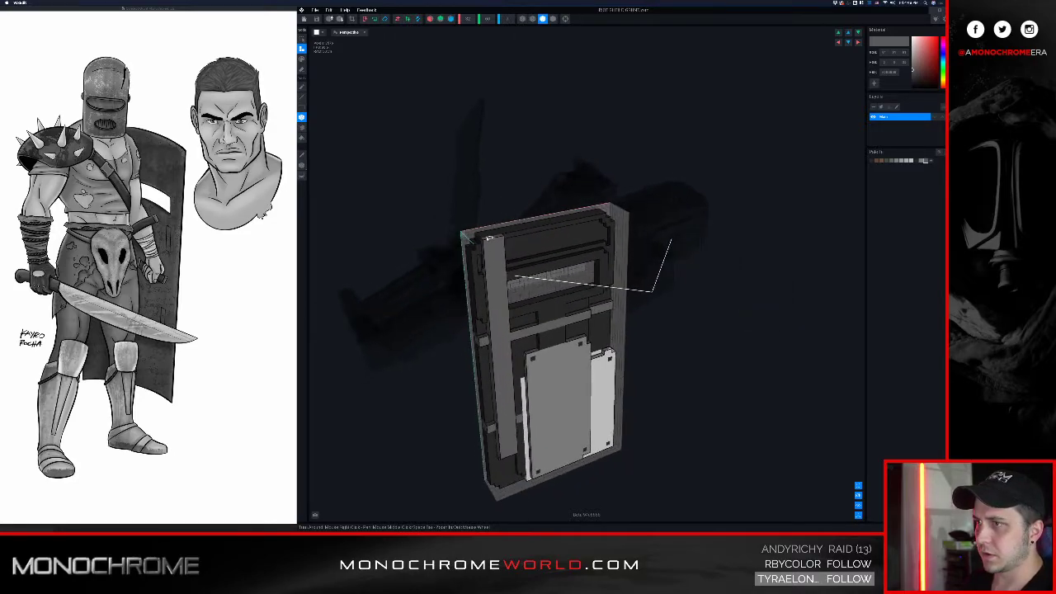
pyautogui.scroll(-2, 471, 230)
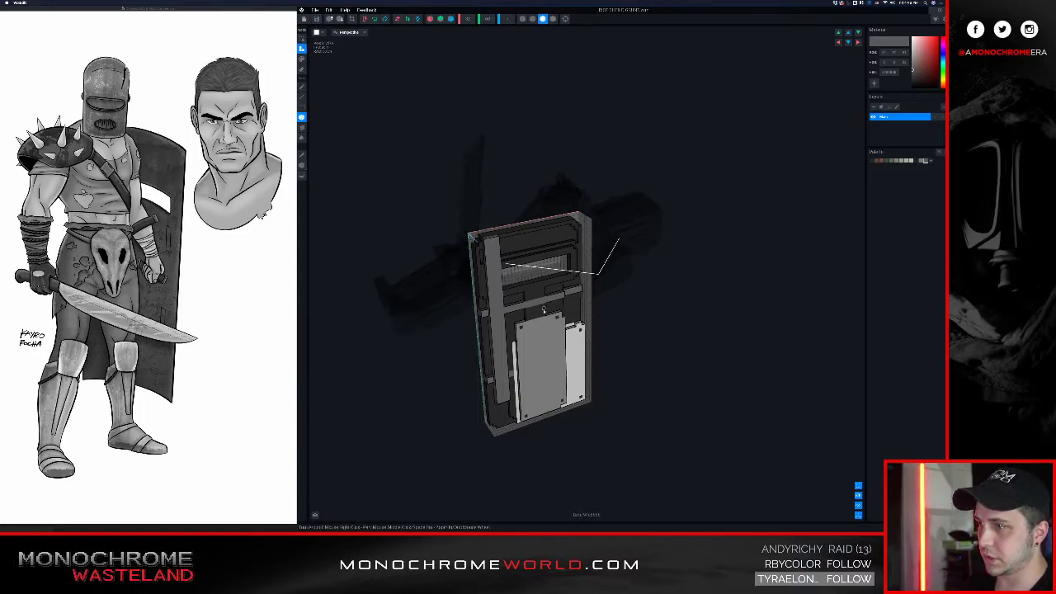
pyautogui.moveTo(544, 310); pyautogui.dragTo(545, 308, button='right')
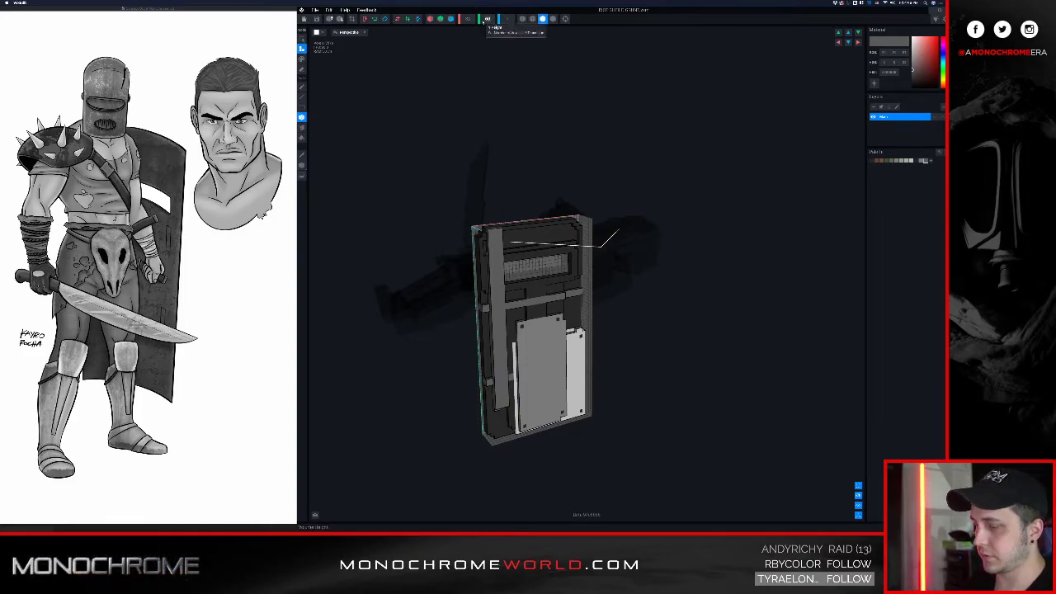
pyautogui.moveTo(531, 34); pyautogui.dragTo(542, 39, button='right')
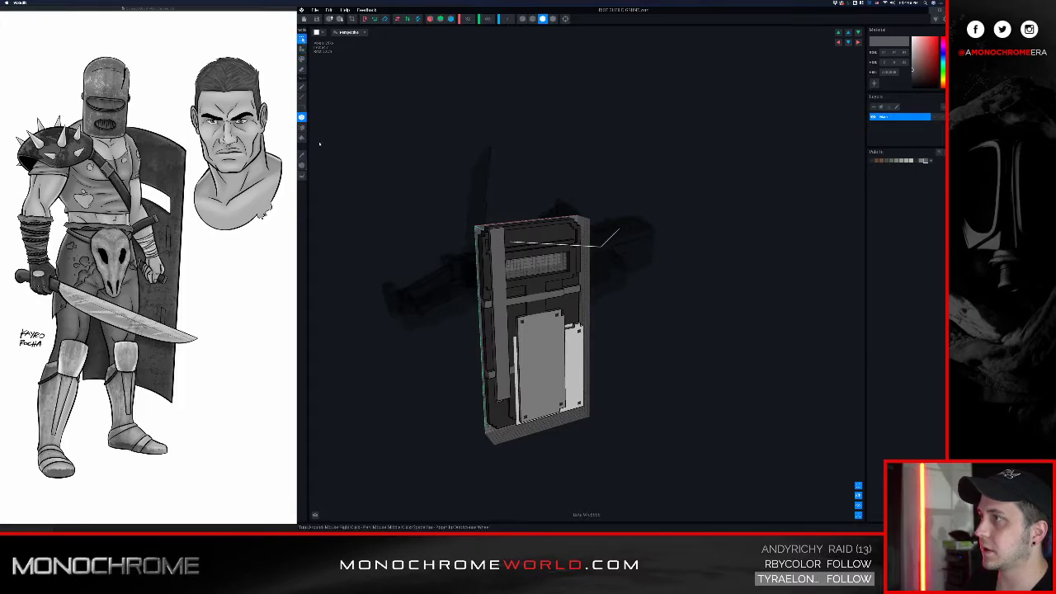
pyautogui.click(302, 107)
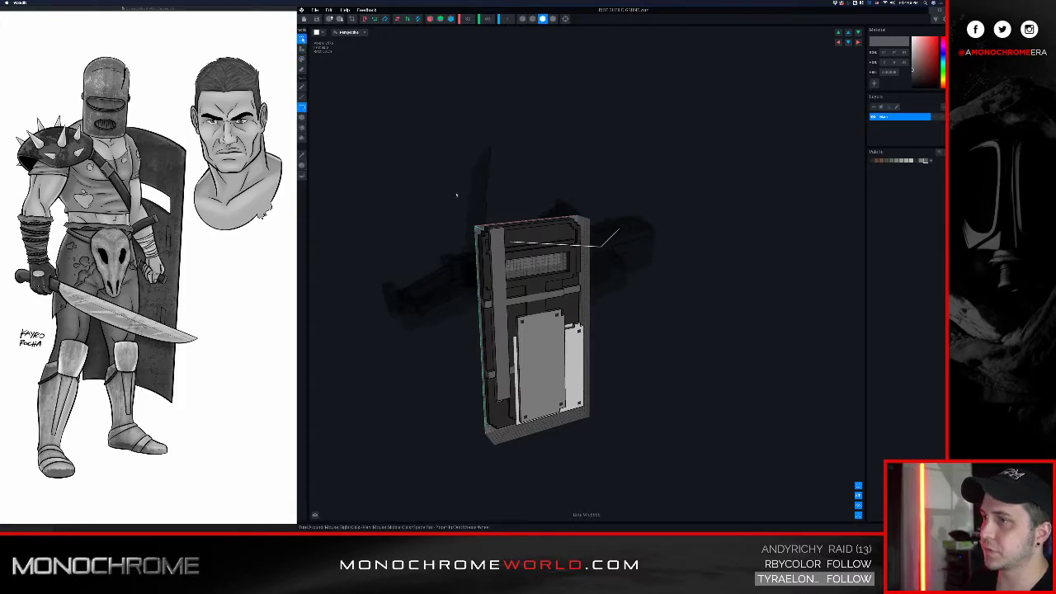
pyautogui.moveTo(441, 186); pyautogui.dragTo(710, 496)
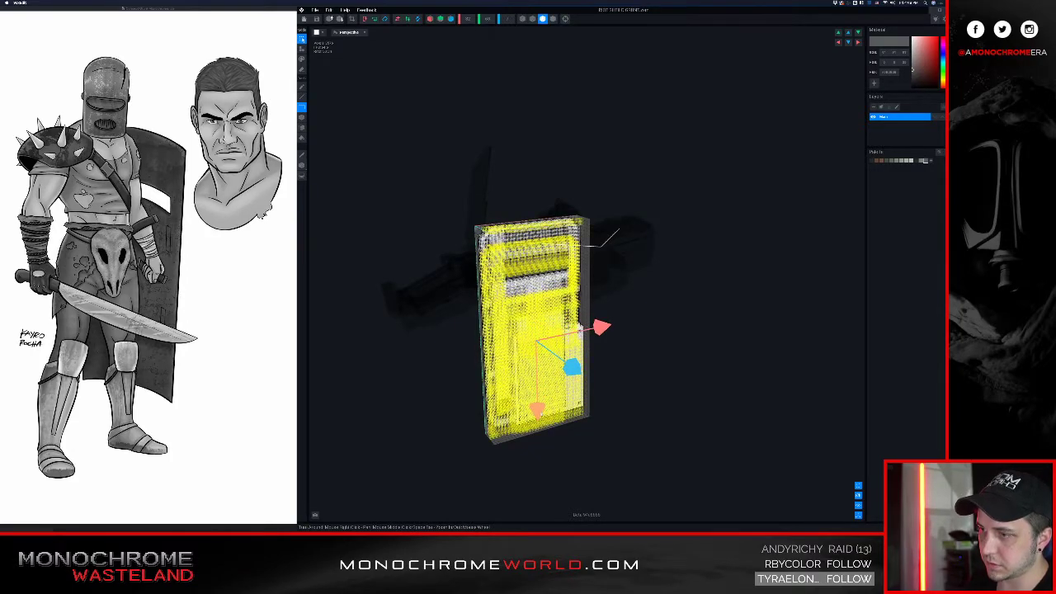
pyautogui.moveTo(541, 410); pyautogui.dragTo(537, 390)
pyautogui.scroll(3, 515, 134)
pyautogui.click(519, 112)
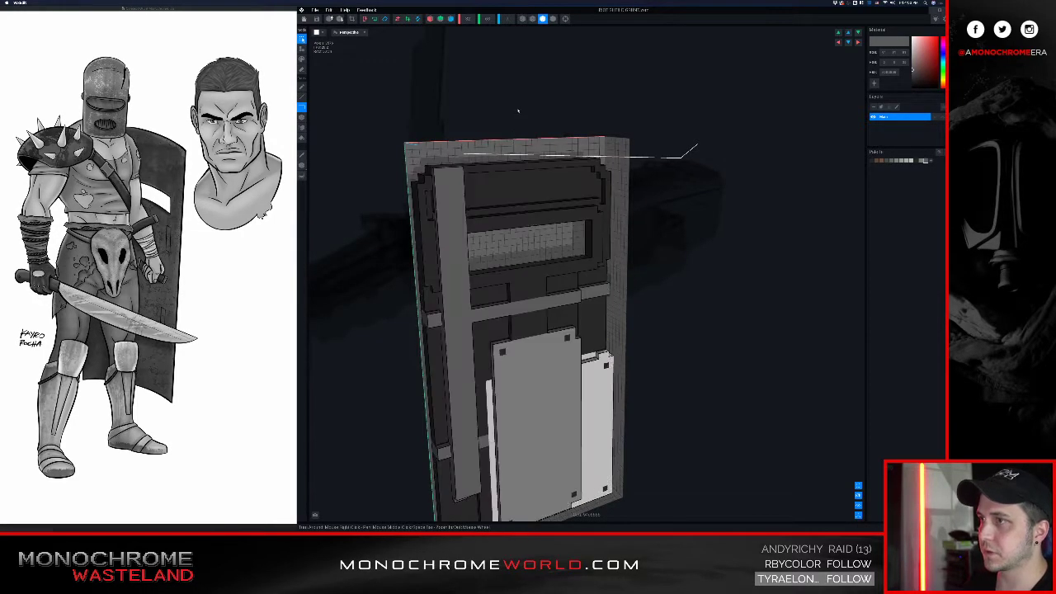
# - Extend the long grey strip past the shield's edge at the window-slot end and shape its tip into jagged steps
pyautogui.scroll(-3, 512, 177)
pyautogui.scroll(2, 480, 235)
pyautogui.moveTo(461, 173); pyautogui.dragTo(490, 225, button='middle')
pyautogui.scroll(3, 487, 223)
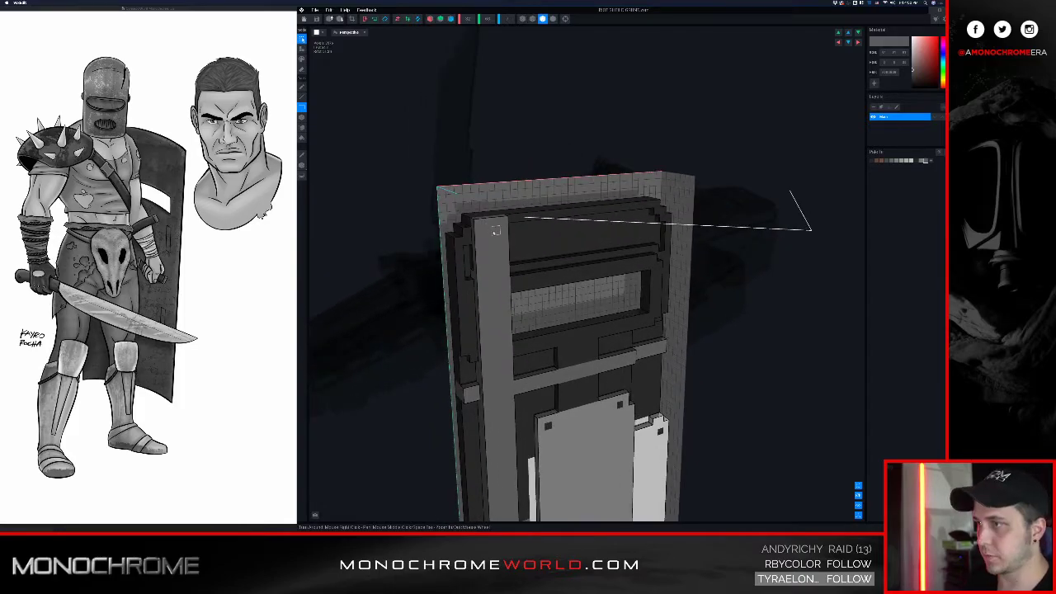
pyautogui.moveTo(497, 231); pyautogui.dragTo(496, 243, button='right')
pyautogui.keyDown('alt'); pyautogui.click(497, 247); pyautogui.keyUp('alt')
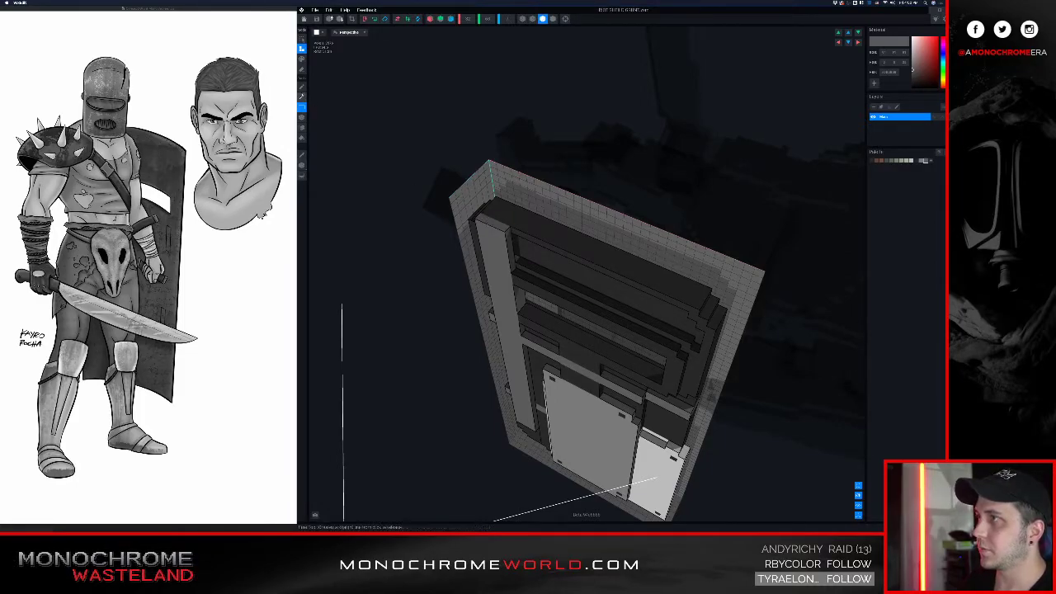
pyautogui.scroll(2, 471, 191)
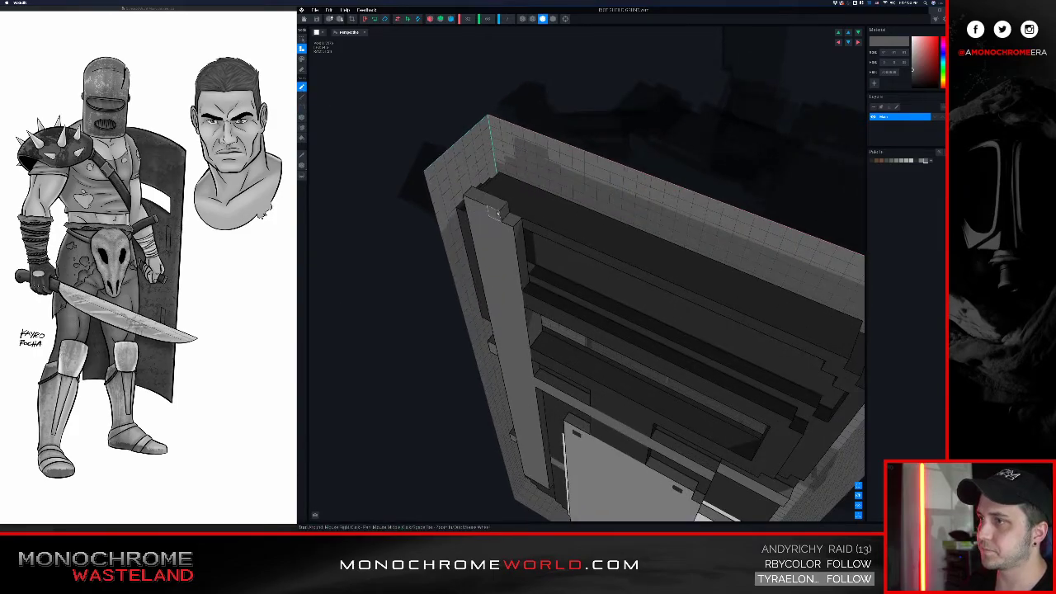
pyautogui.click(476, 191)
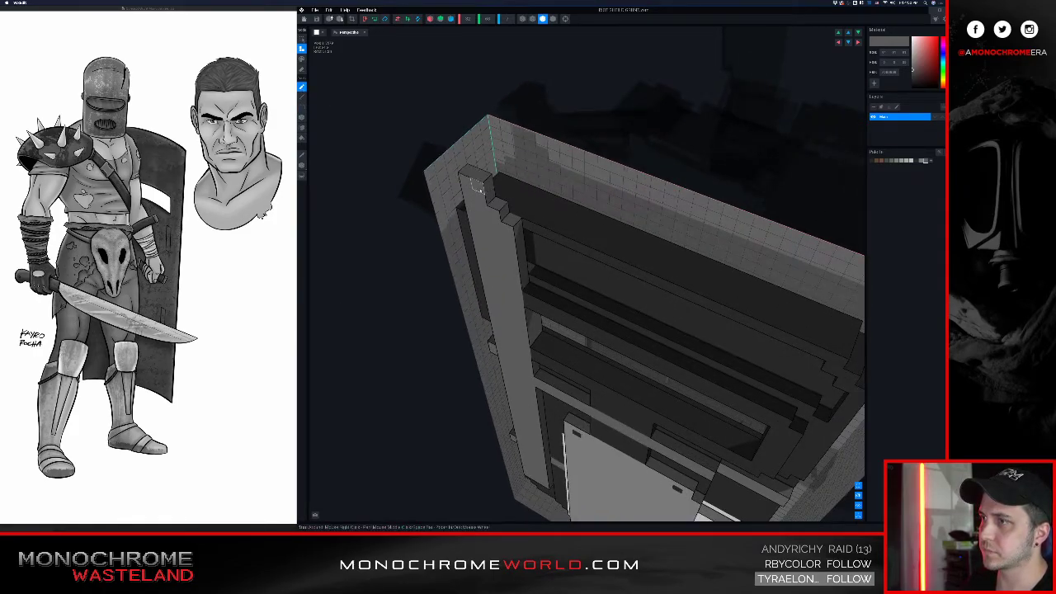
pyautogui.moveTo(482, 209); pyautogui.dragTo(487, 196, button='right')
pyautogui.press('e')
pyautogui.click(481, 184)
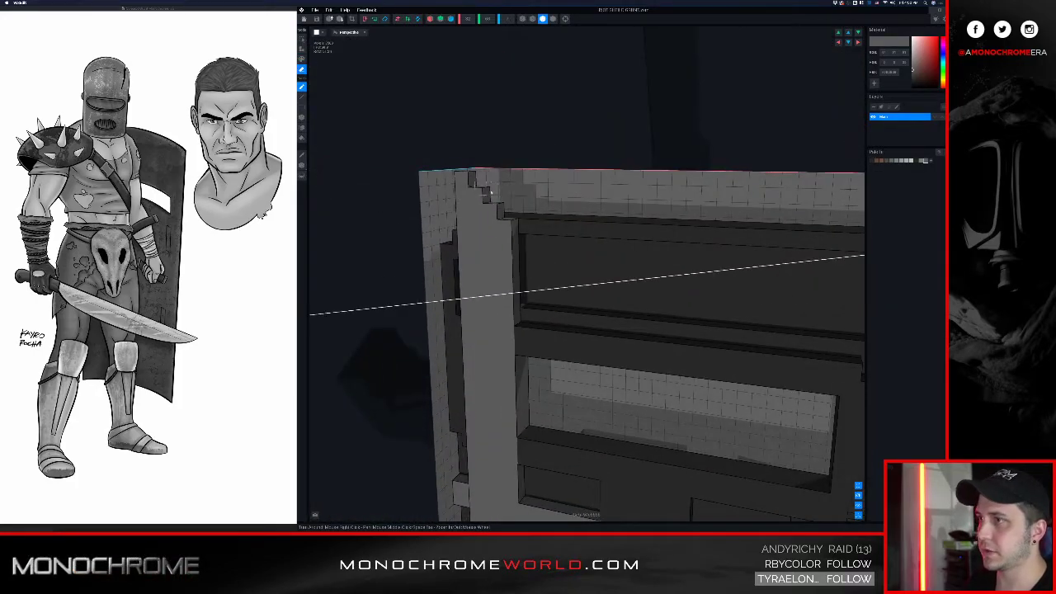
pyautogui.moveTo(504, 243)
pyautogui.mouseDown(button='right')
pyautogui.moveTo(488, 239)
pyautogui.moveTo(510, 234)
pyautogui.moveTo(473, 245)
pyautogui.moveTo(489, 259)
pyautogui.mouseUp(button='right')
pyautogui.press('a')
pyautogui.click(504, 226)
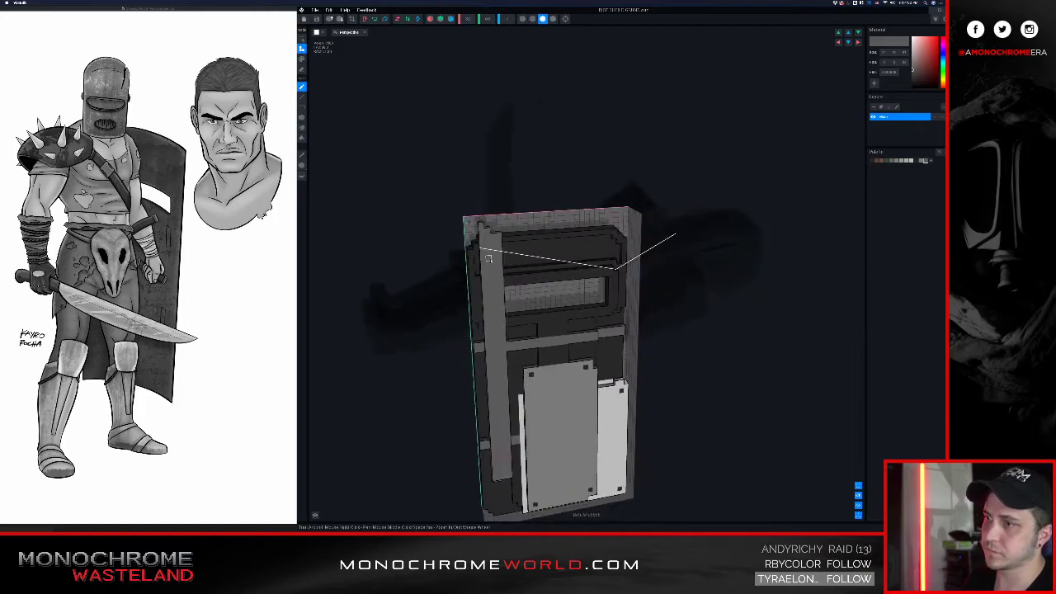
# - Erase corner voxels at the long grey strip's plate-side end to give it a jagged, stepped tip
pyautogui.moveTo(529, 355); pyautogui.dragTo(476, 254, button='middle')
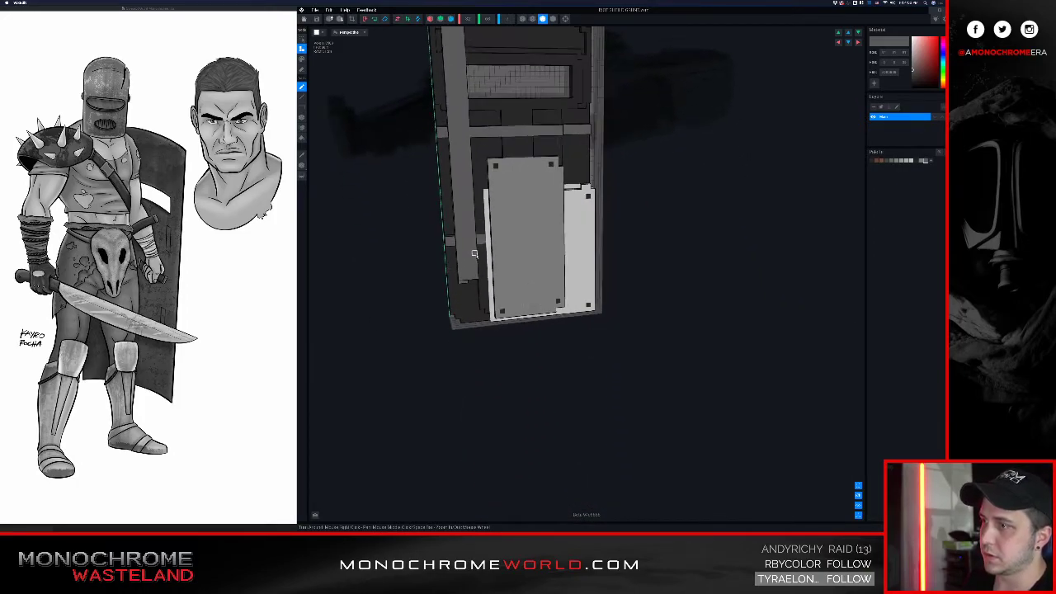
pyautogui.scroll(3, 462, 275)
pyautogui.moveTo(462, 275); pyautogui.dragTo(445, 288, button='right')
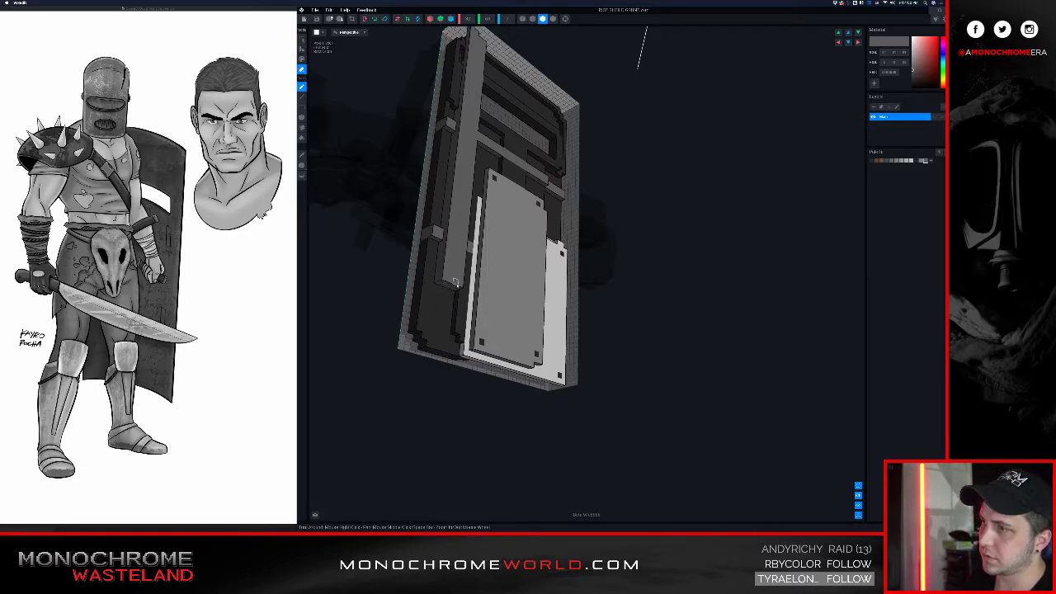
pyautogui.moveTo(456, 283)
pyautogui.mouseDown(button='right')
pyautogui.moveTo(442, 284)
pyautogui.moveTo(461, 283)
pyautogui.mouseUp(button='right')
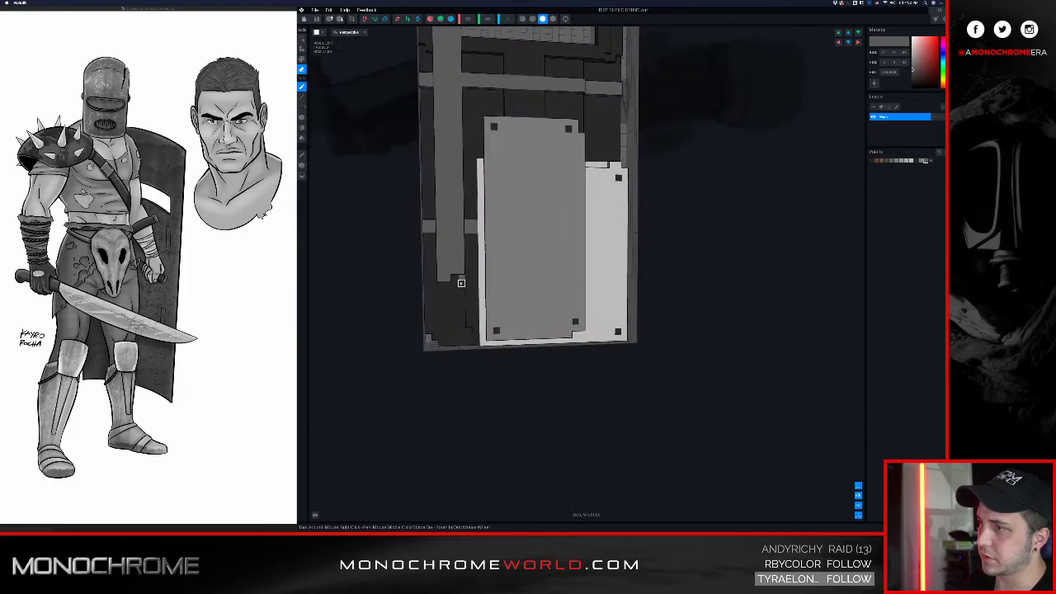
pyautogui.click(460, 266)
pyautogui.click(459, 264)
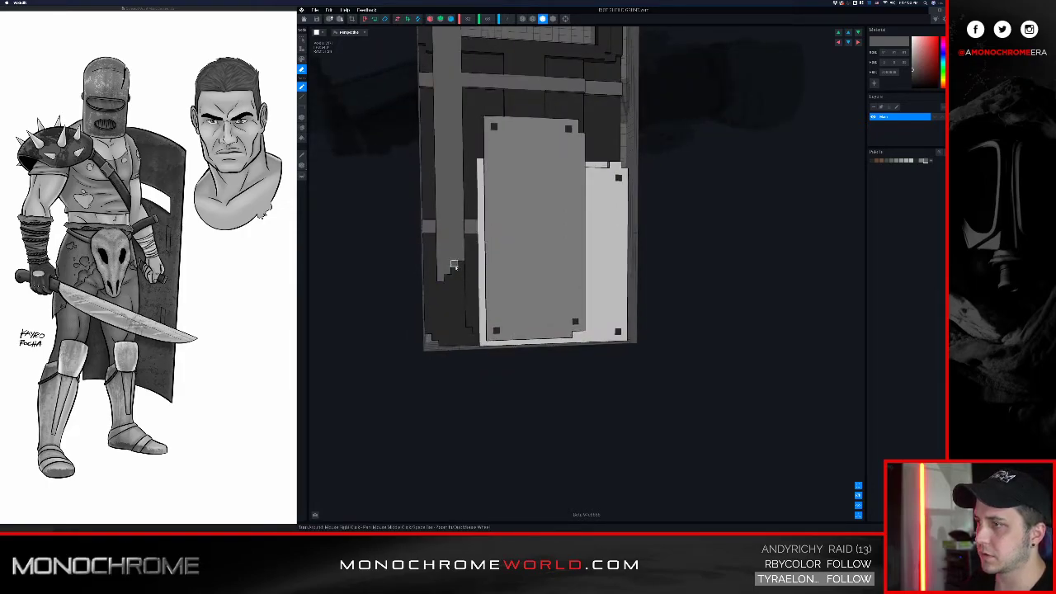
pyautogui.moveTo(454, 264); pyautogui.dragTo(460, 230, button='right')
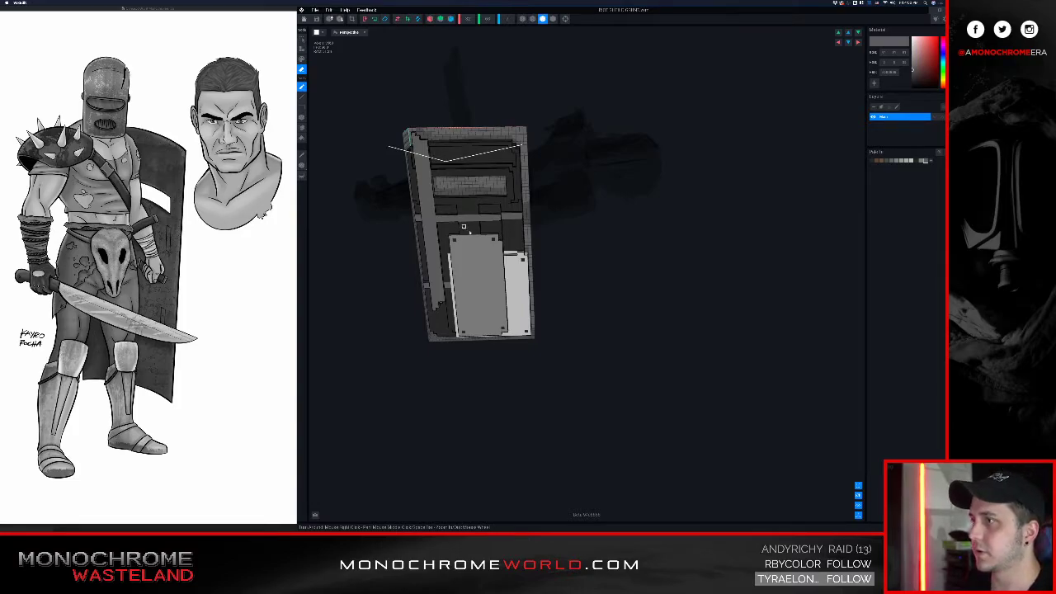
# - Pick a light grey colour and place voxels stepping diagonally down from the window slot's upper edge
pyautogui.moveTo(464, 227); pyautogui.dragTo(476, 231, button='middle')
pyautogui.moveTo(477, 231); pyautogui.dragTo(568, 288, button='right')
pyautogui.scroll(4, 553, 278)
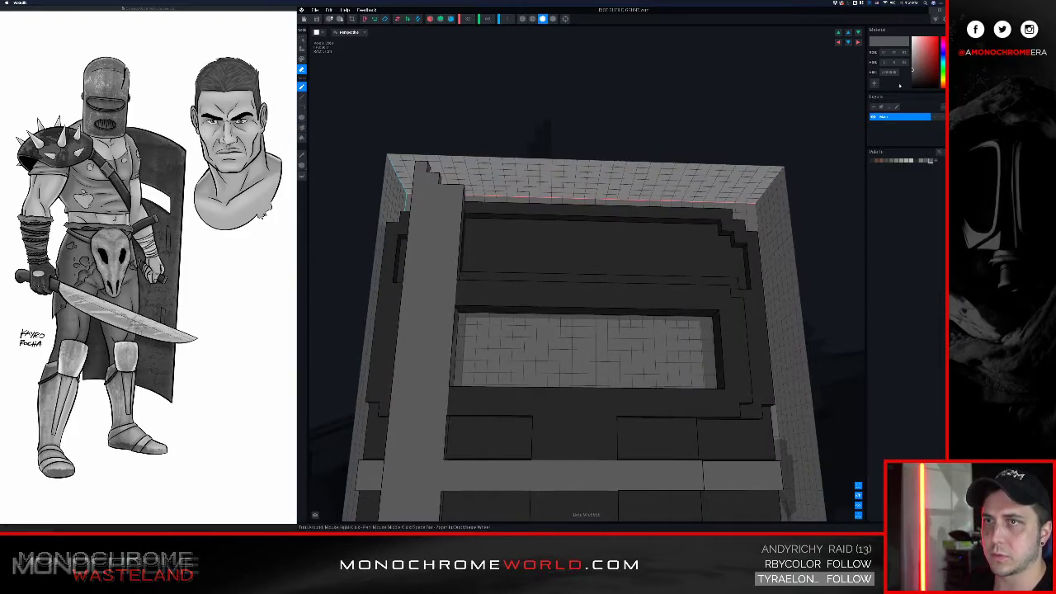
pyautogui.click(914, 46)
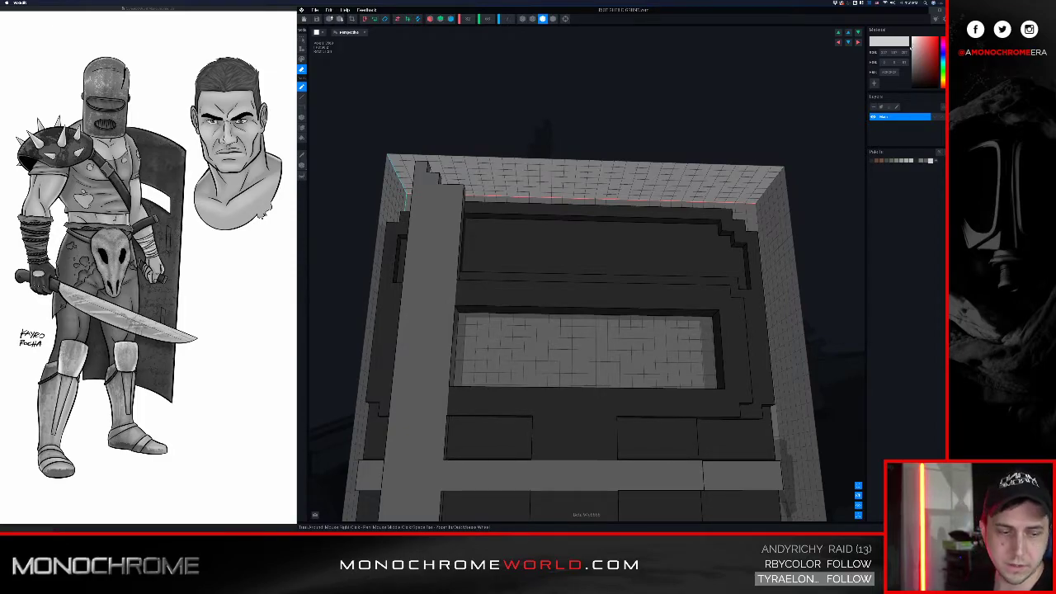
pyautogui.moveTo(733, 147); pyautogui.dragTo(713, 214, button='right')
pyautogui.scroll(2, 591, 225)
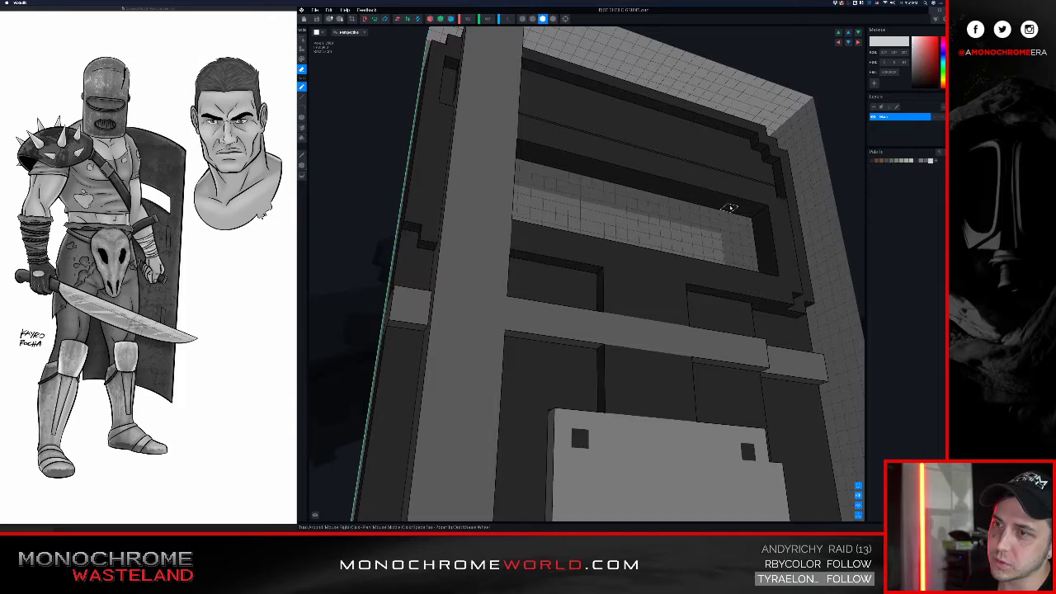
pyautogui.press('a')
pyautogui.click(730, 213)
pyautogui.click(731, 224)
pyautogui.click(721, 231)
pyautogui.click(710, 231)
pyautogui.click(710, 240)
pyautogui.click(701, 241)
# - Continue the light grey diagonal of voxels down to the window slot's lower edge
pyautogui.moveTo(701, 244); pyautogui.dragTo(645, 277, button='right')
pyautogui.click(698, 252)
pyautogui.click(688, 250)
pyautogui.click(648, 278)
pyautogui.click(662, 265)
pyautogui.click(675, 253)
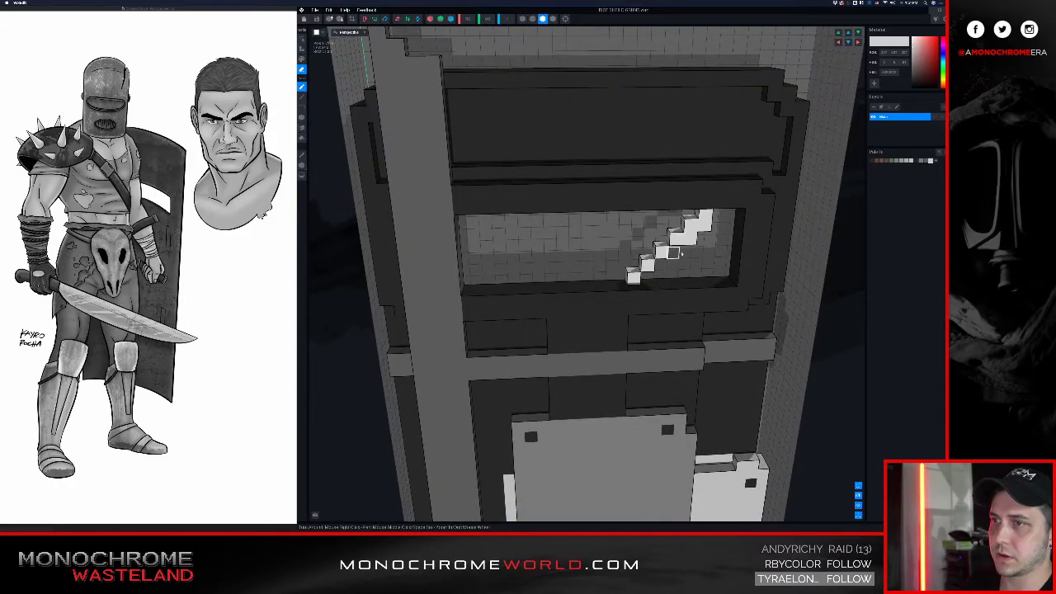
pyautogui.moveTo(704, 226)
pyautogui.mouseDown(button='right')
pyautogui.moveTo(682, 245)
pyautogui.moveTo(702, 241)
pyautogui.mouseUp(button='right')
pyautogui.scroll(-5, 682, 245)
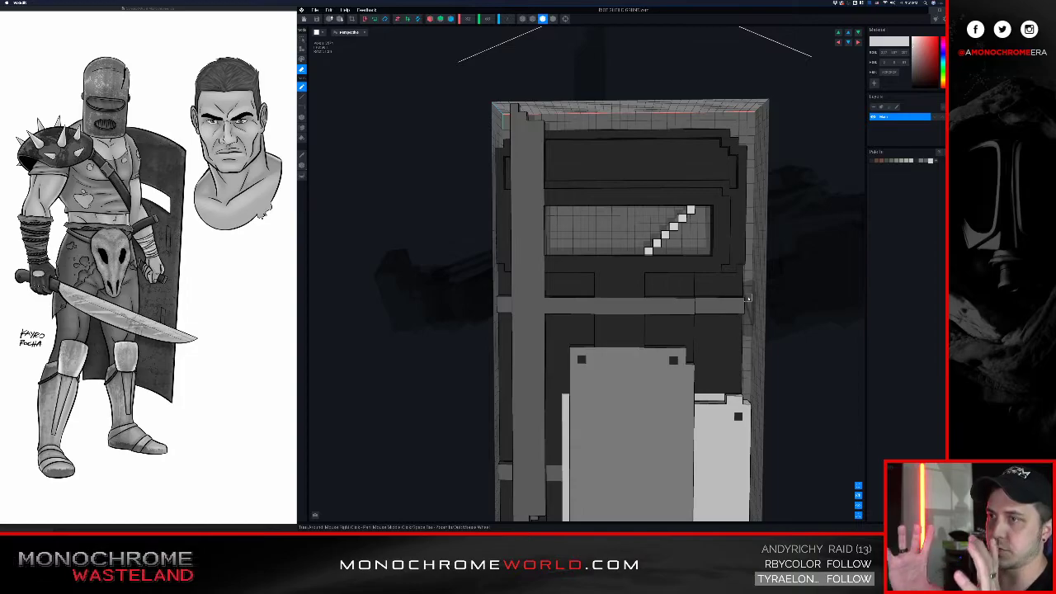
pyautogui.scroll(-3, 649, 270)
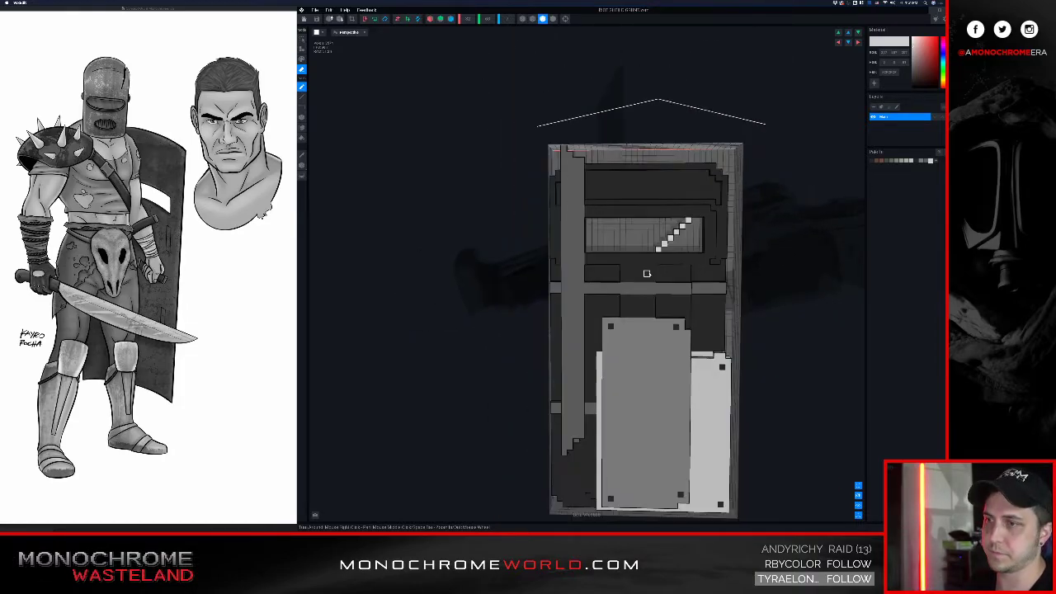
# - Build a second light grey diagonal of voxels across the middle of the window slot, parallel to the first one
pyautogui.moveTo(648, 273); pyautogui.dragTo(647, 267, button='middle')
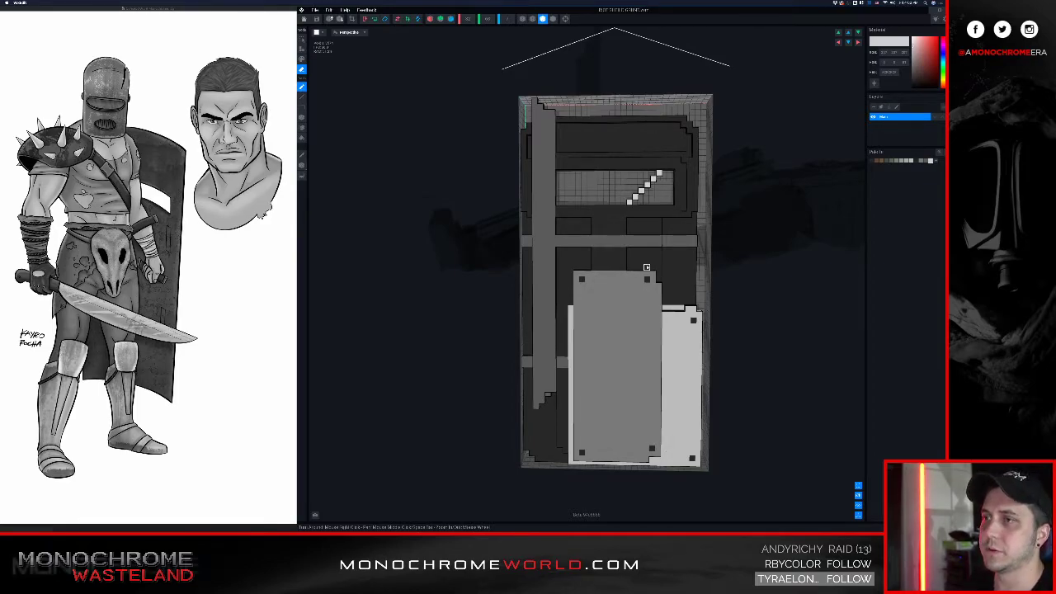
pyautogui.scroll(2, 647, 266)
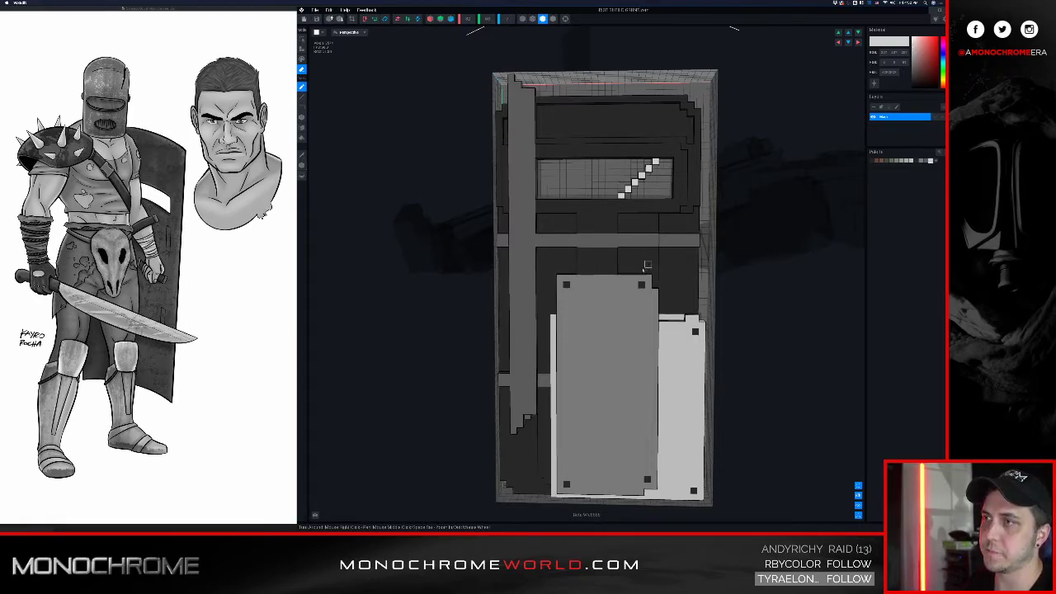
pyautogui.moveTo(600, 249)
pyautogui.mouseDown(button='right')
pyautogui.moveTo(702, 247)
pyautogui.moveTo(599, 248)
pyautogui.mouseUp(button='right')
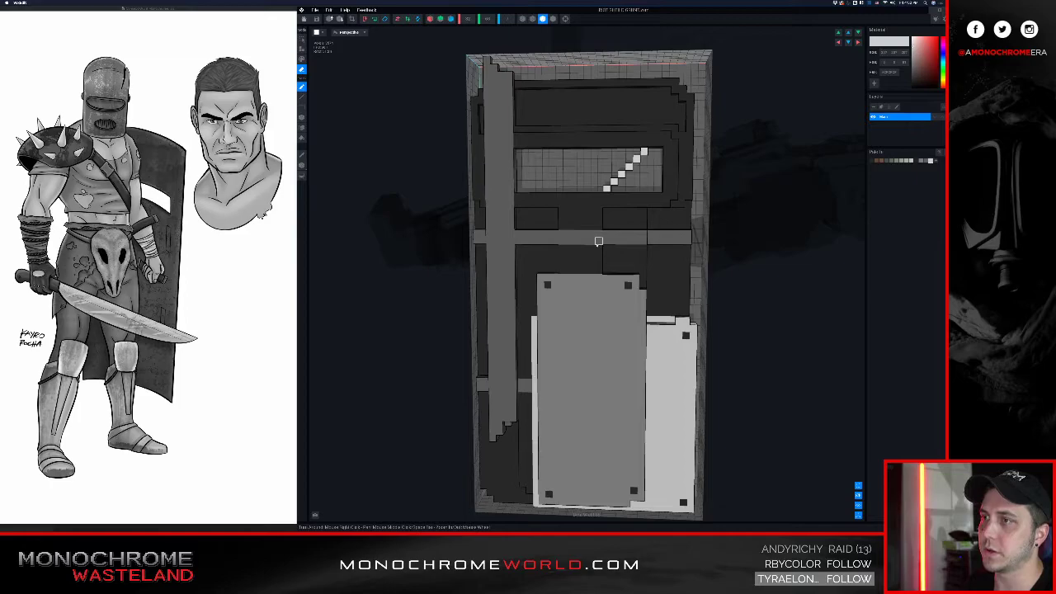
pyautogui.scroll(4, 599, 241)
pyautogui.moveTo(599, 241); pyautogui.dragTo(602, 273, button='right')
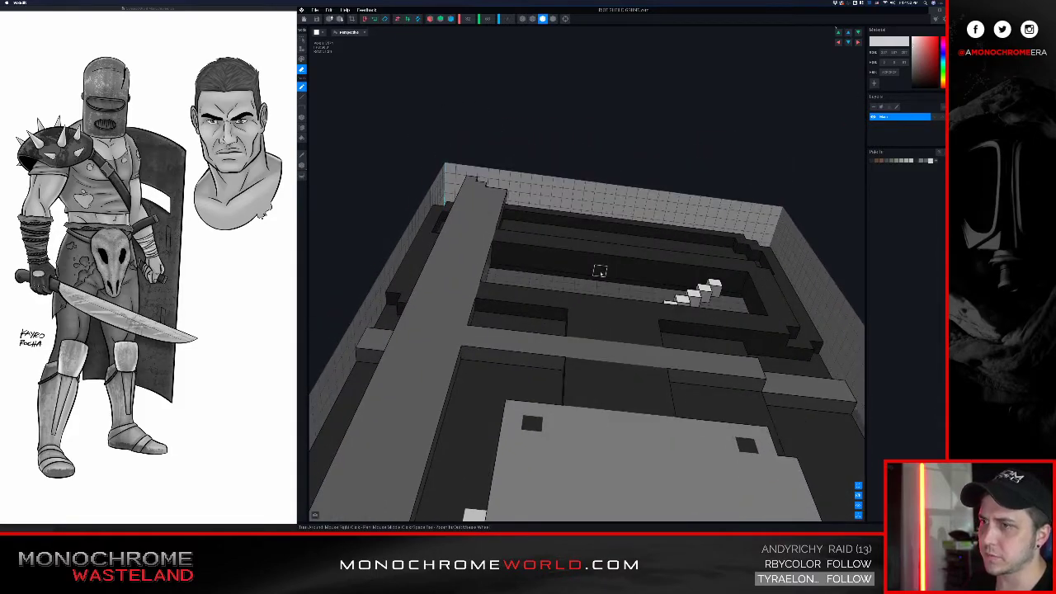
pyautogui.press('b')
pyautogui.click(600, 272)
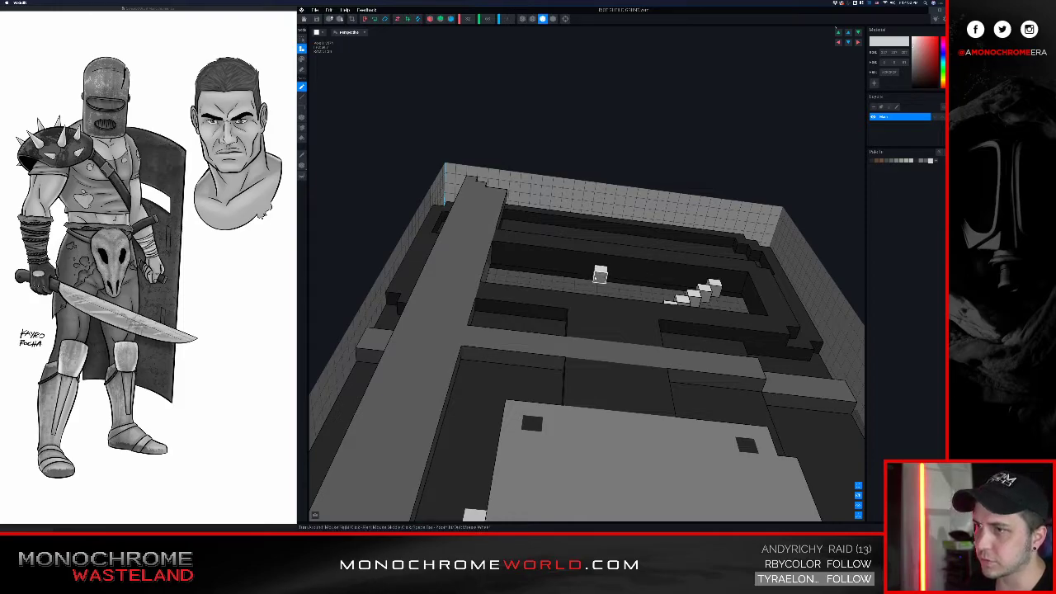
pyautogui.moveTo(600, 272); pyautogui.dragTo(588, 285, button='right')
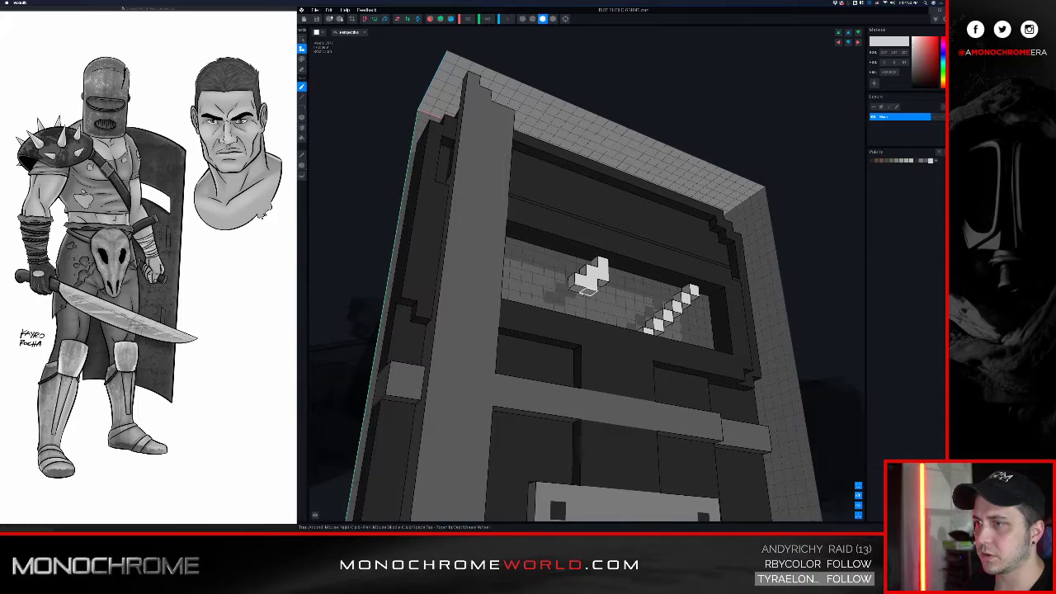
pyautogui.moveTo(553, 301); pyautogui.dragTo(423, 294, button='right')
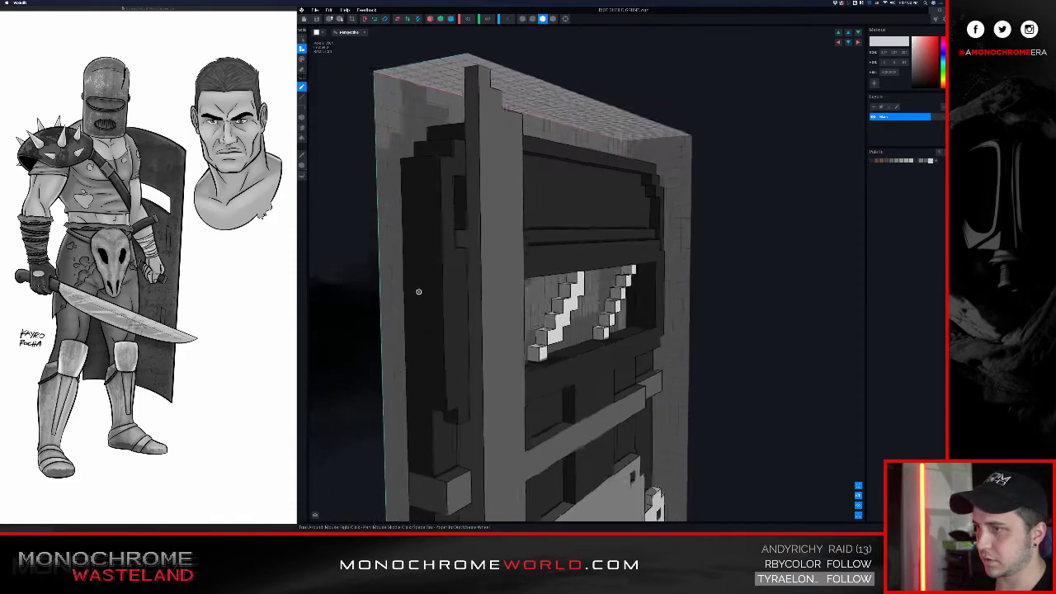
# - Erase the surplus voxels around the second diagonal so it is a single stepped line of cubes
pyautogui.scroll(3, 426, 292)
pyautogui.press('e')
pyautogui.moveTo(631, 363); pyautogui.dragTo(678, 323)
pyautogui.moveTo(678, 323); pyautogui.dragTo(608, 288, button='right')
pyautogui.scroll(-2, 684, 330)
pyautogui.click(568, 217)
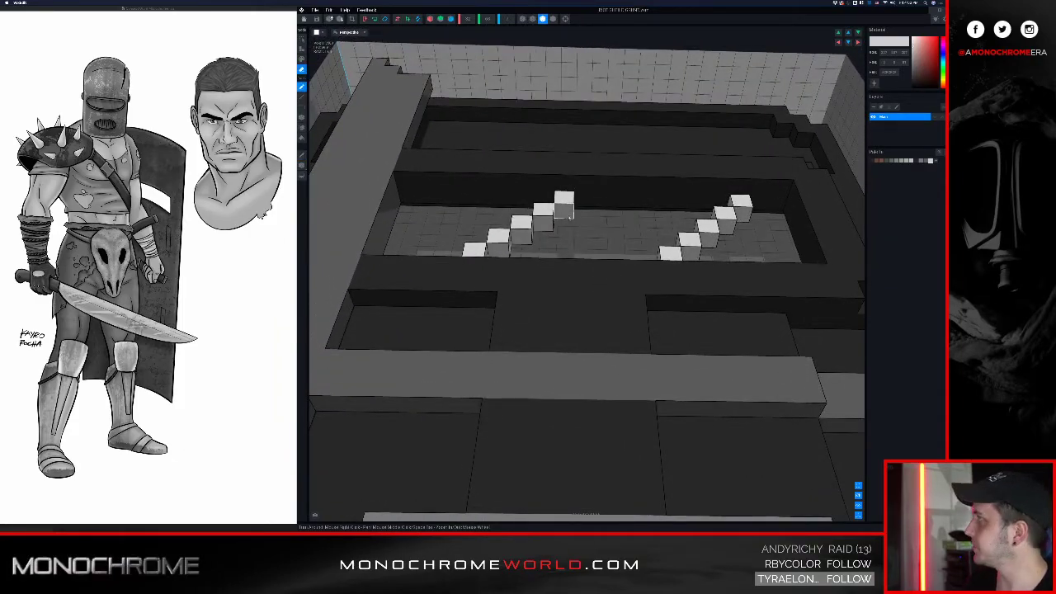
# - Start a third light grey diagonal with two voxels in the slot's upper corner beside the long grey strip
pyautogui.click(568, 220)
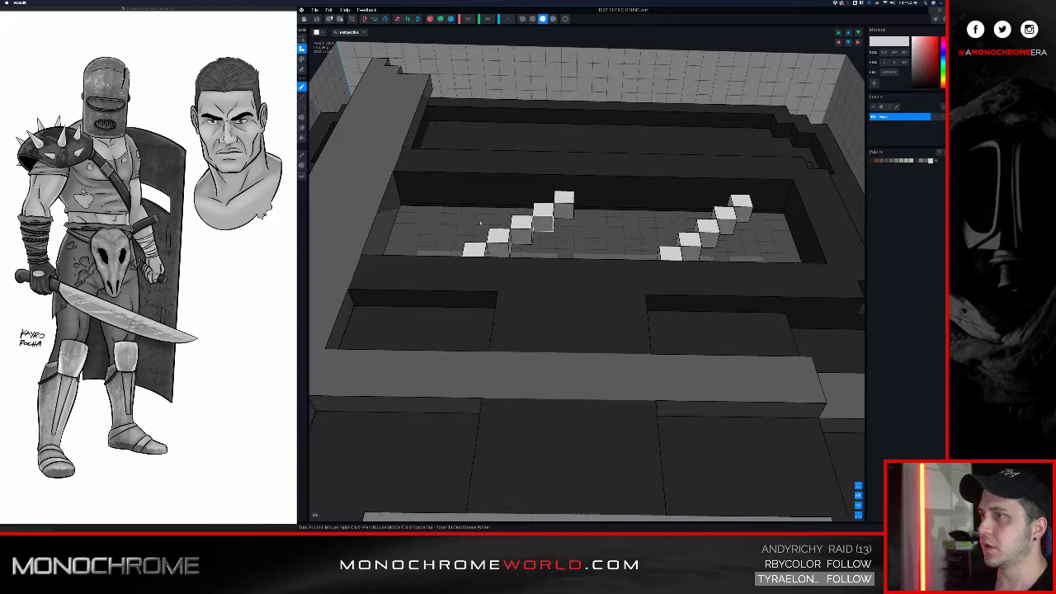
pyautogui.click(428, 199)
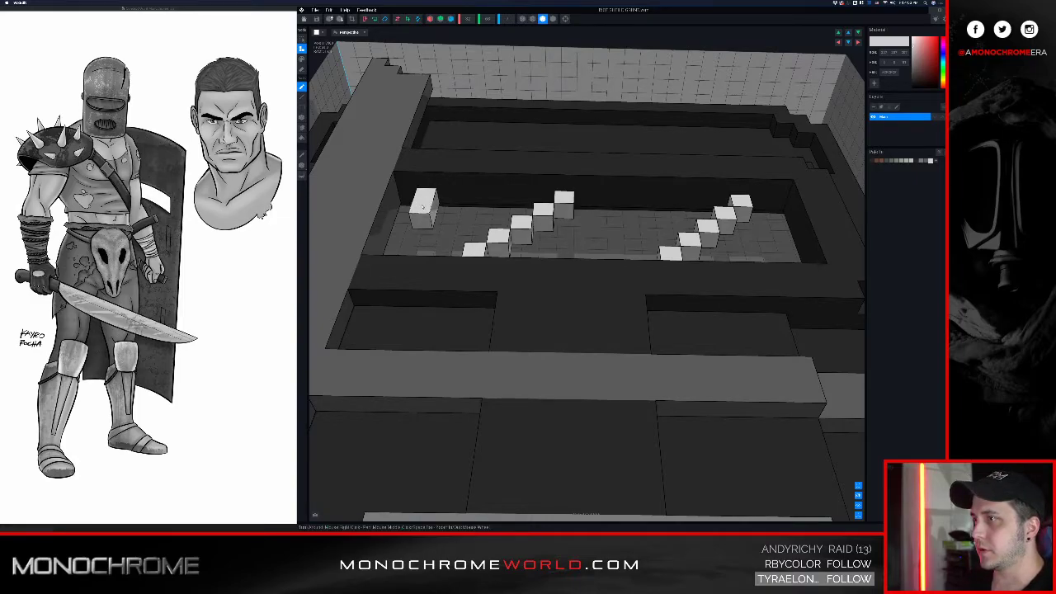
pyautogui.click(402, 218)
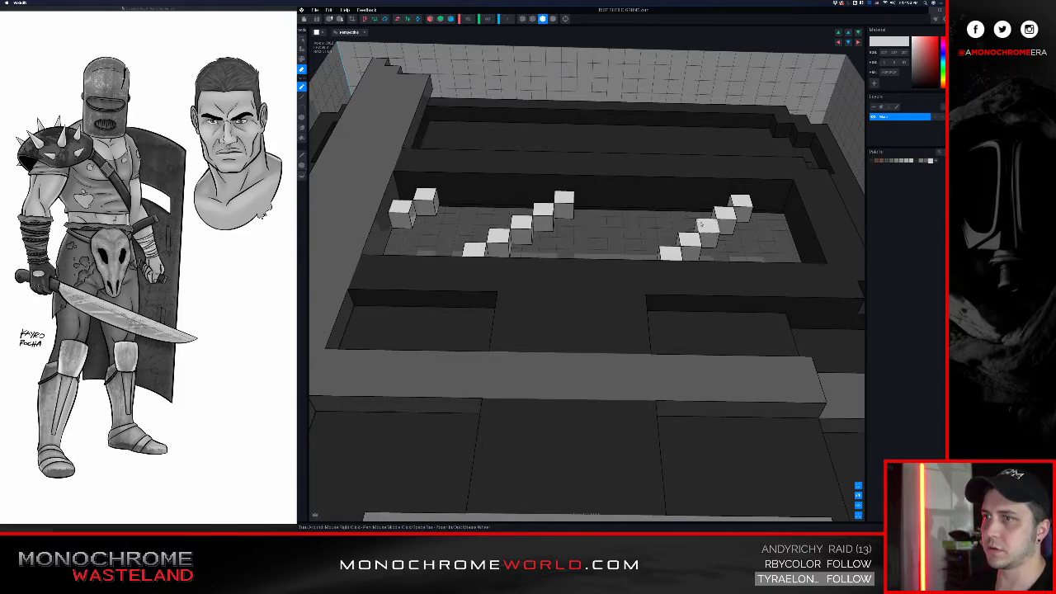
# - Widen the middle diagonal with a row of slightly darker light grey voxels along both its lower and upper sides
pyautogui.moveTo(625, 170); pyautogui.dragTo(575, 194, button='right')
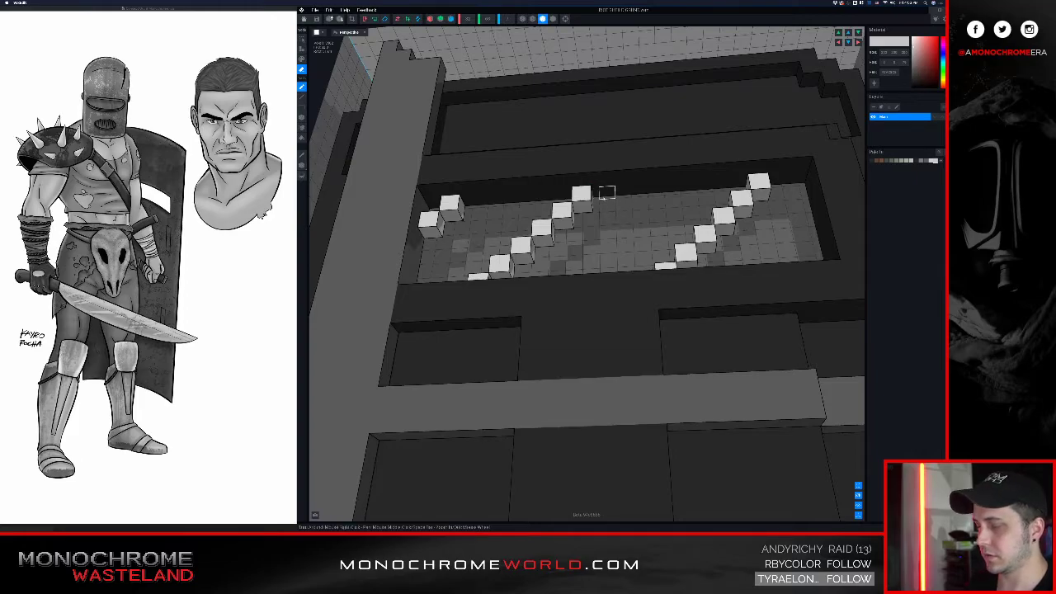
pyautogui.press('a')
pyautogui.click(603, 197)
pyautogui.click(601, 215)
pyautogui.click(580, 219)
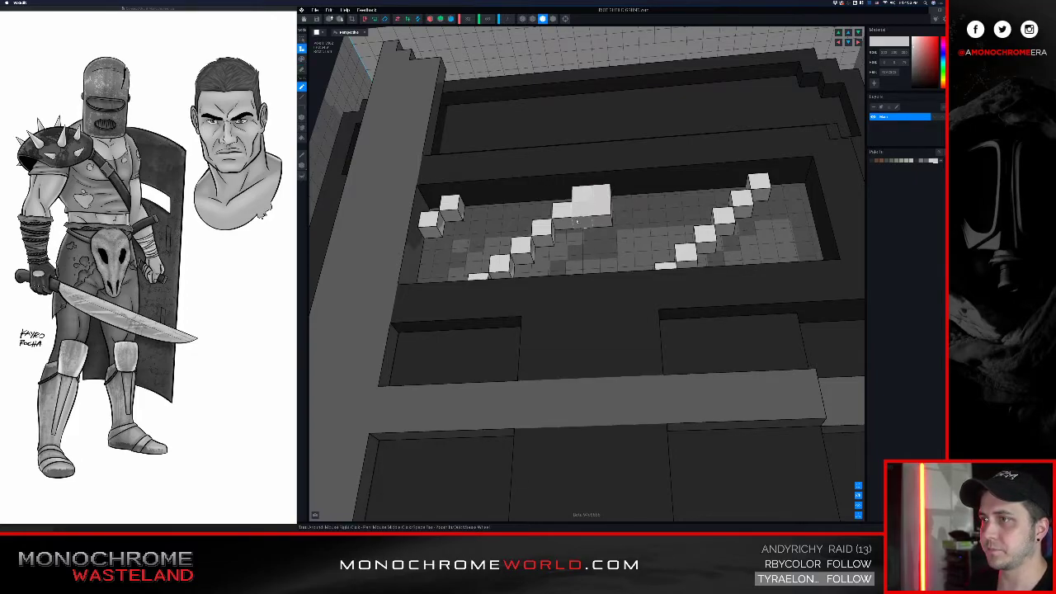
pyautogui.click(568, 224)
pyautogui.click(545, 243)
pyautogui.click(529, 260)
pyautogui.moveTo(531, 258); pyautogui.dragTo(510, 281, button='right')
pyautogui.click(502, 277)
pyautogui.moveTo(552, 239); pyautogui.dragTo(538, 213, button='right')
pyautogui.moveTo(587, 182)
pyautogui.mouseDown()
pyautogui.moveTo(583, 215)
pyautogui.moveTo(501, 294)
pyautogui.mouseUp()
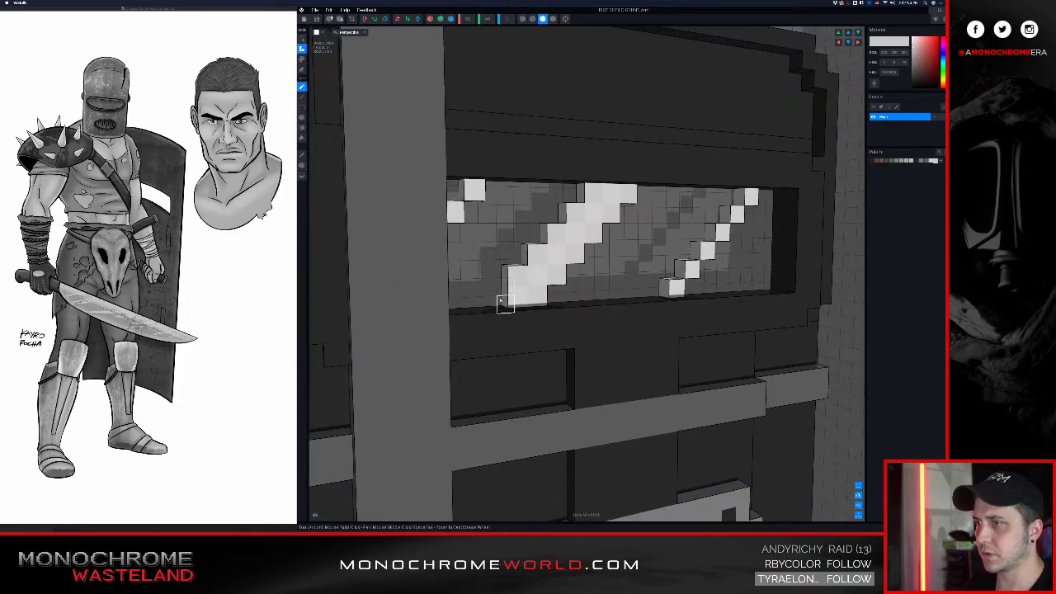
# - Thicken the short corner diagonal beside the long grey strip by filling in light grey voxels along its sides
pyautogui.moveTo(516, 276); pyautogui.dragTo(526, 240, button='right')
pyautogui.click(474, 199)
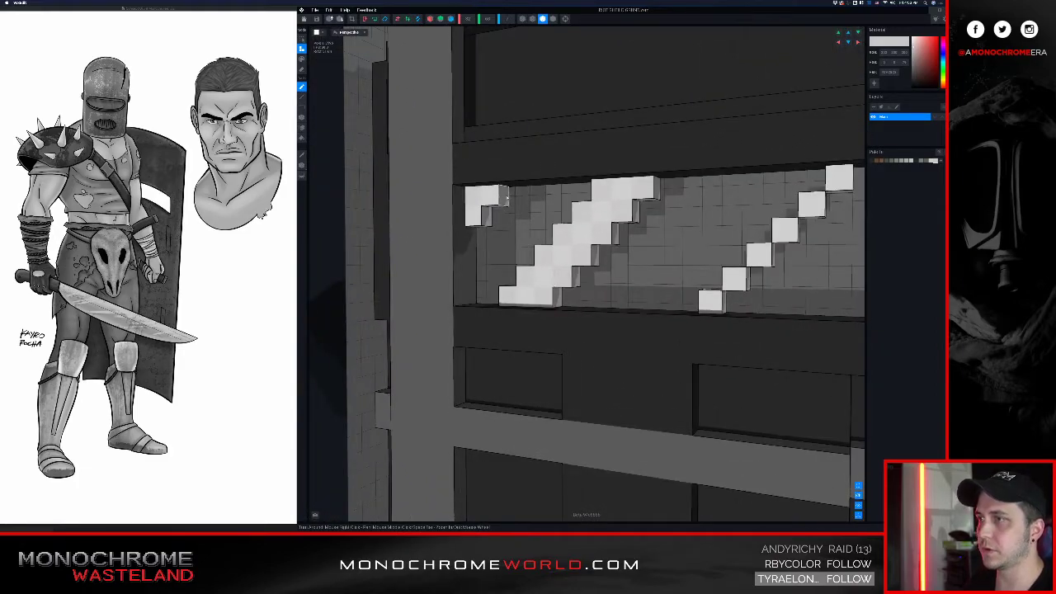
pyautogui.click(509, 197)
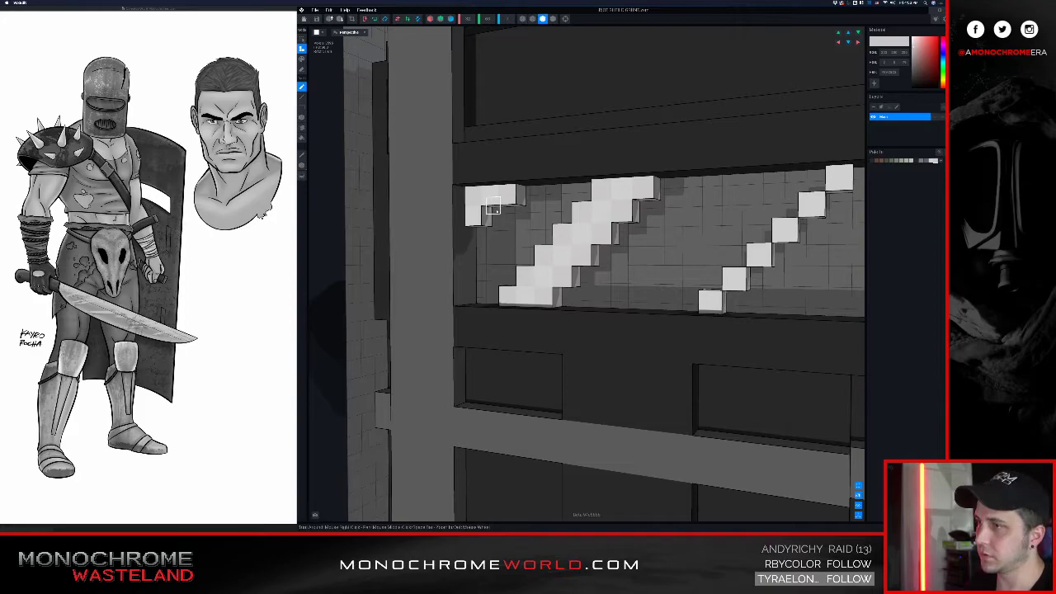
pyautogui.click(497, 217)
pyautogui.click(473, 233)
# - Widen the diagonal at the slot's far end with a row of voxels on each side, and darken the side rows' grey
pyautogui.moveTo(496, 207); pyautogui.dragTo(577, 248, button='right')
pyautogui.moveTo(702, 234); pyautogui.dragTo(617, 231, button='middle')
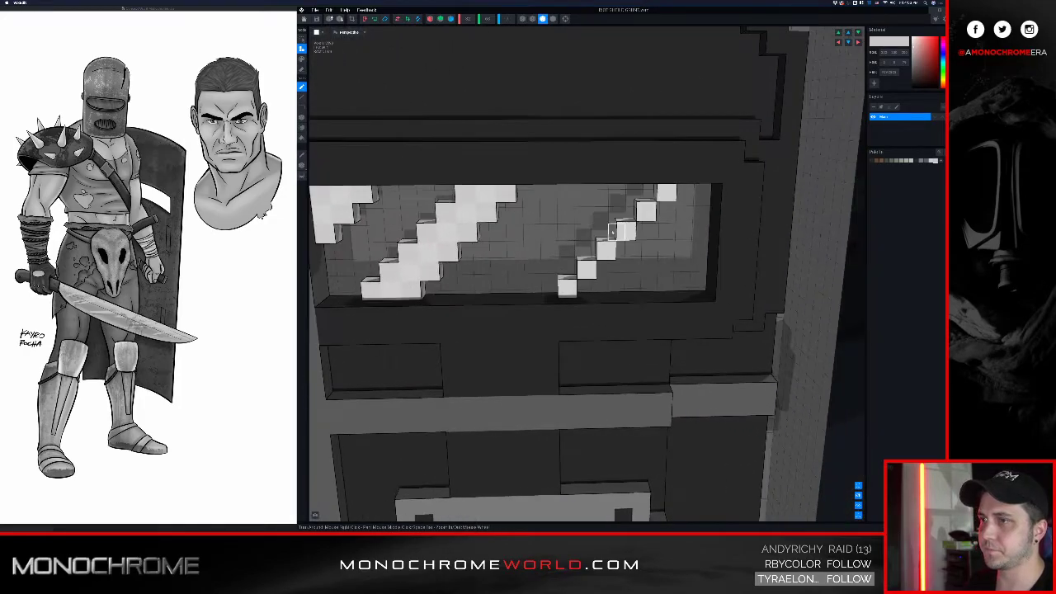
pyautogui.moveTo(541, 232); pyautogui.dragTo(604, 234, button='right')
pyautogui.moveTo(753, 198); pyautogui.dragTo(673, 199, button='middle')
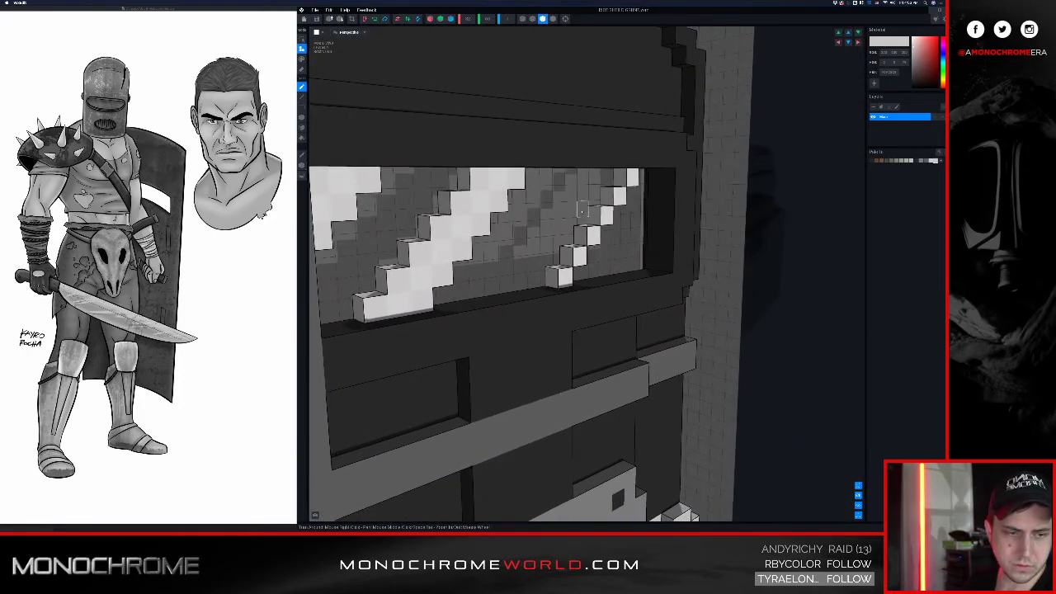
pyautogui.moveTo(639, 216); pyautogui.dragTo(601, 195, button='right')
pyautogui.click(573, 162)
pyautogui.click(560, 178)
pyautogui.moveTo(590, 147); pyautogui.dragTo(551, 148, button='right')
pyautogui.moveTo(551, 149)
pyautogui.mouseDown()
pyautogui.moveTo(506, 191)
pyautogui.moveTo(483, 239)
pyautogui.moveTo(467, 244)
pyautogui.mouseUp()
pyautogui.scroll(5, 502, 226)
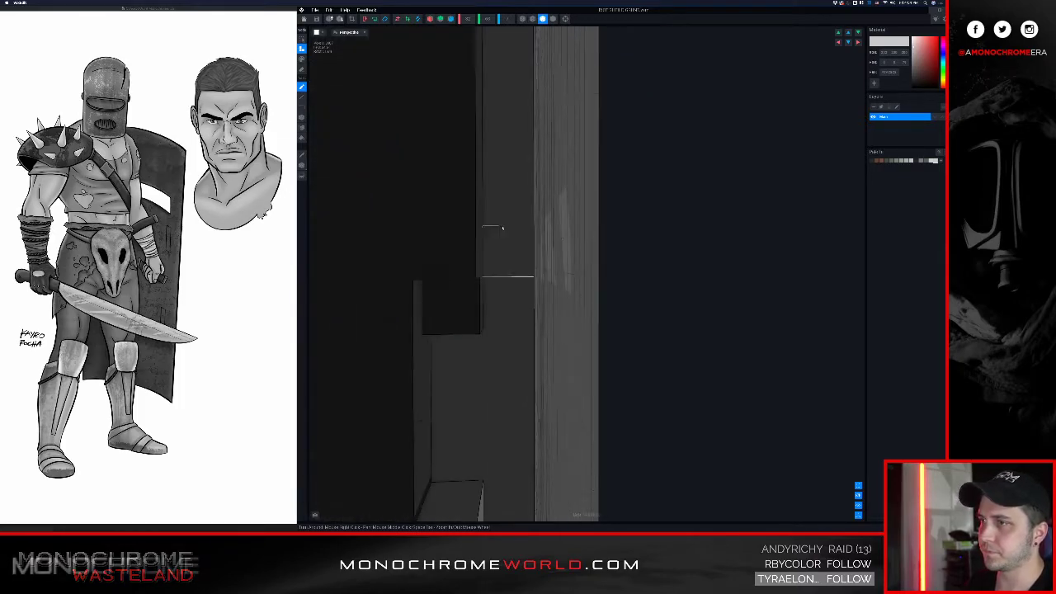
pyautogui.scroll(-5, 502, 226)
pyautogui.moveTo(492, 227)
pyautogui.mouseDown()
pyautogui.moveTo(568, 177)
pyautogui.moveTo(612, 177)
pyautogui.moveTo(574, 204)
pyautogui.mouseUp()
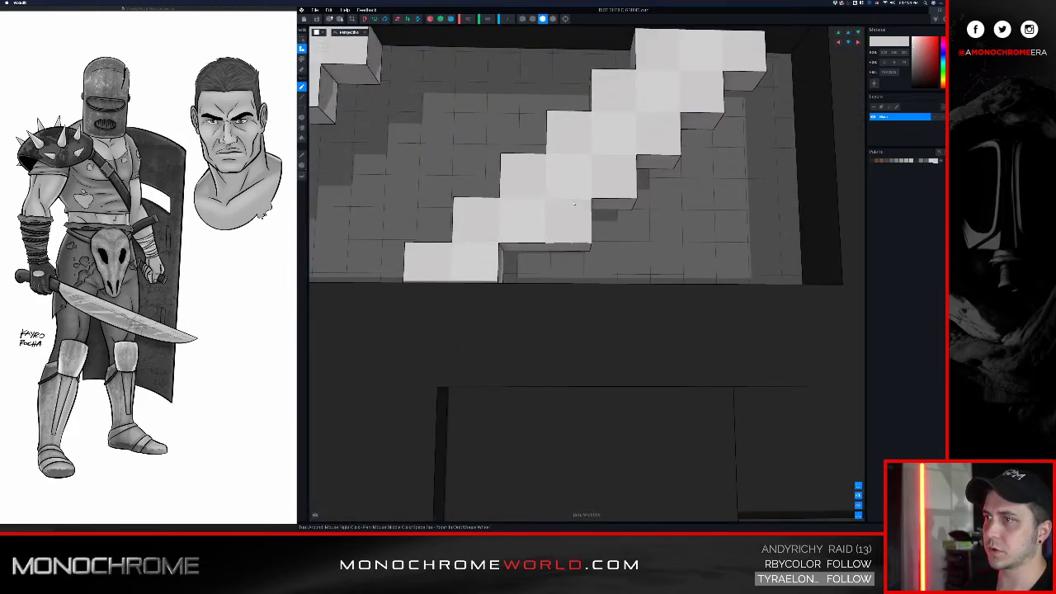
pyautogui.click(533, 245)
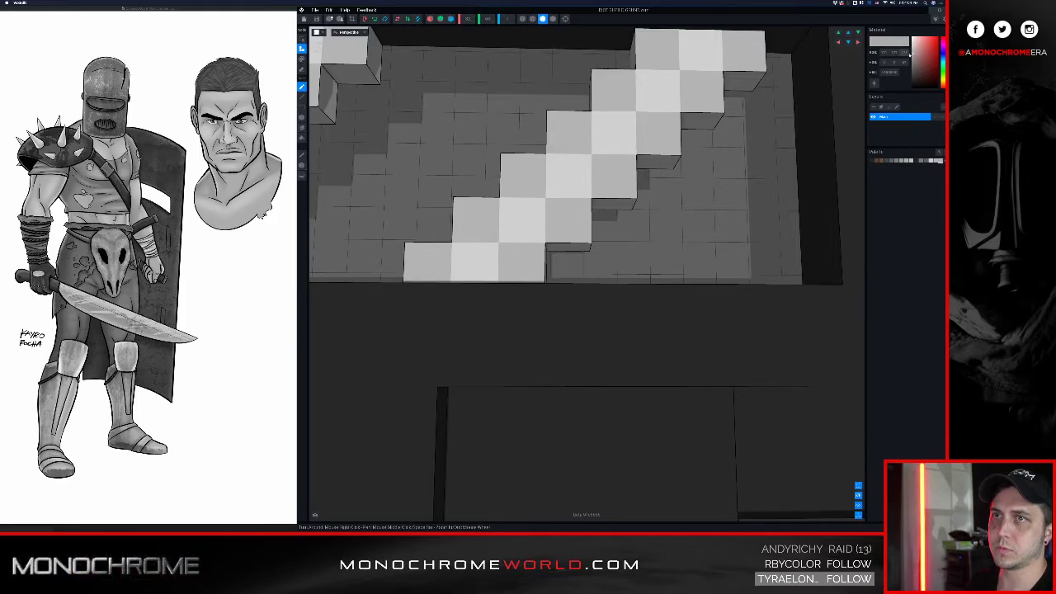
# - Add a second row of the darker grey voxels along the lower side of the middle stripe
pyautogui.scroll(-2, 639, 165)
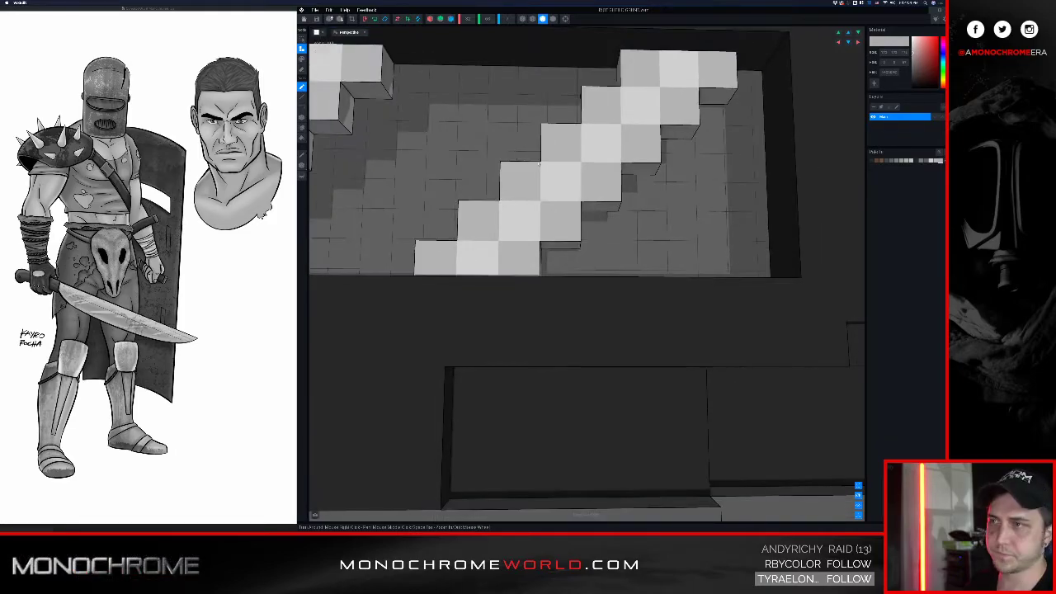
pyautogui.scroll(-2, 537, 162)
pyautogui.moveTo(290, 125); pyautogui.dragTo(327, 137, button='middle')
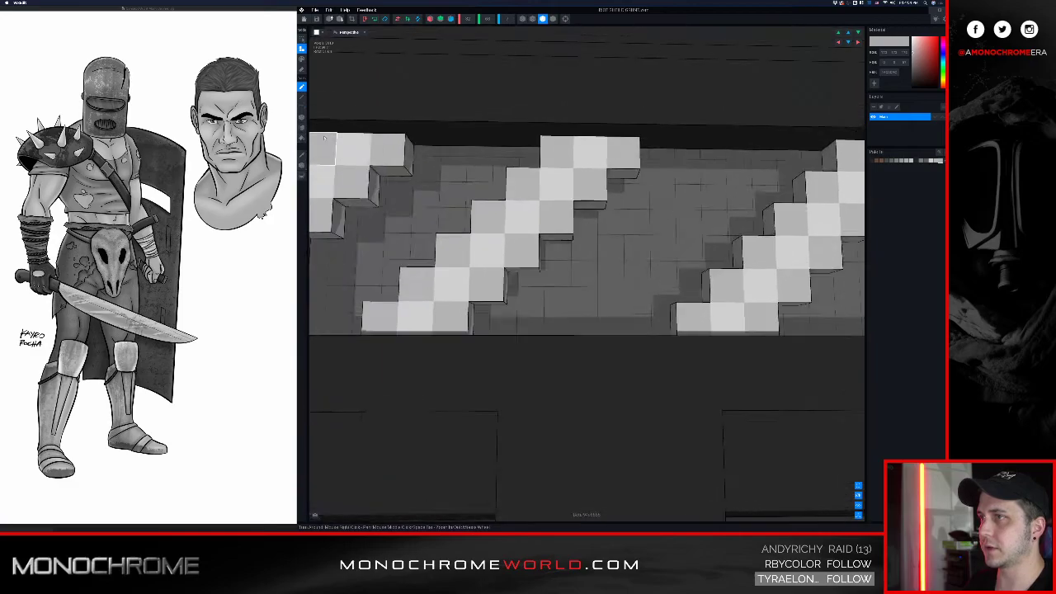
pyautogui.moveTo(573, 160); pyautogui.dragTo(619, 115, button='right')
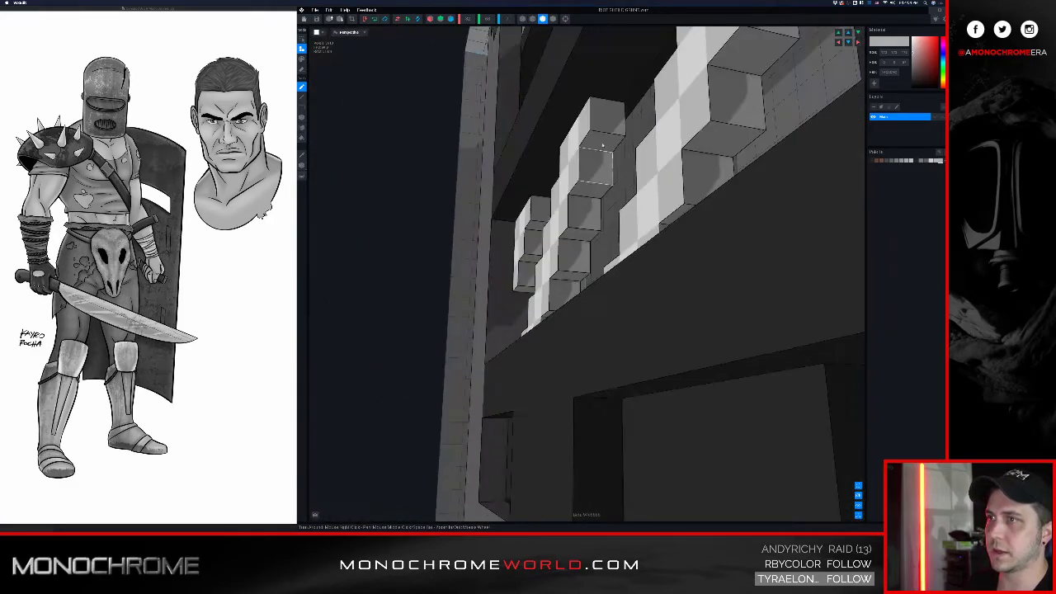
pyautogui.moveTo(602, 153); pyautogui.dragTo(539, 172, button='right')
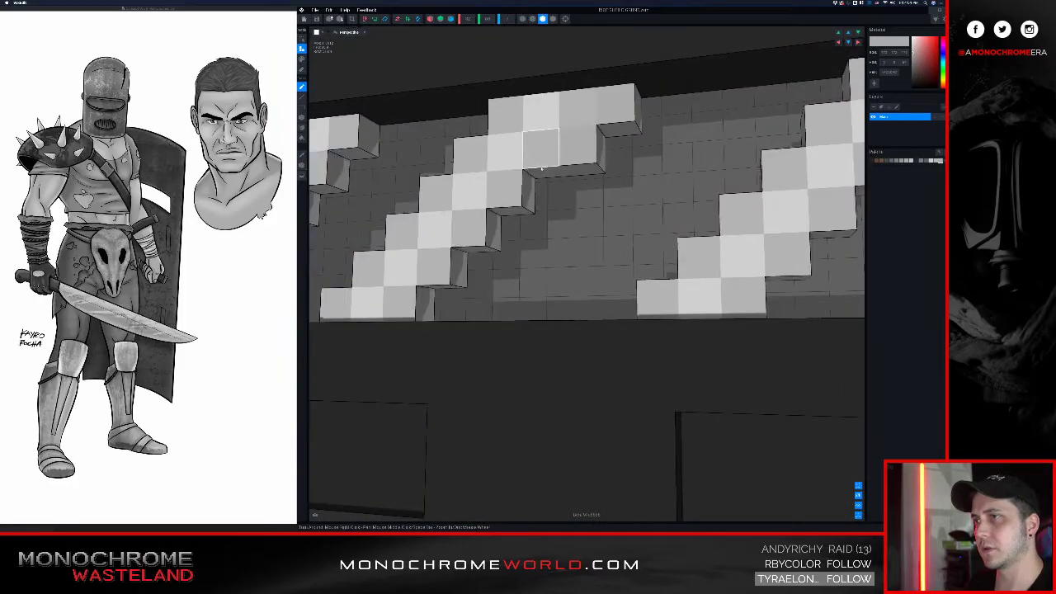
pyautogui.click(543, 185)
pyautogui.click(509, 215)
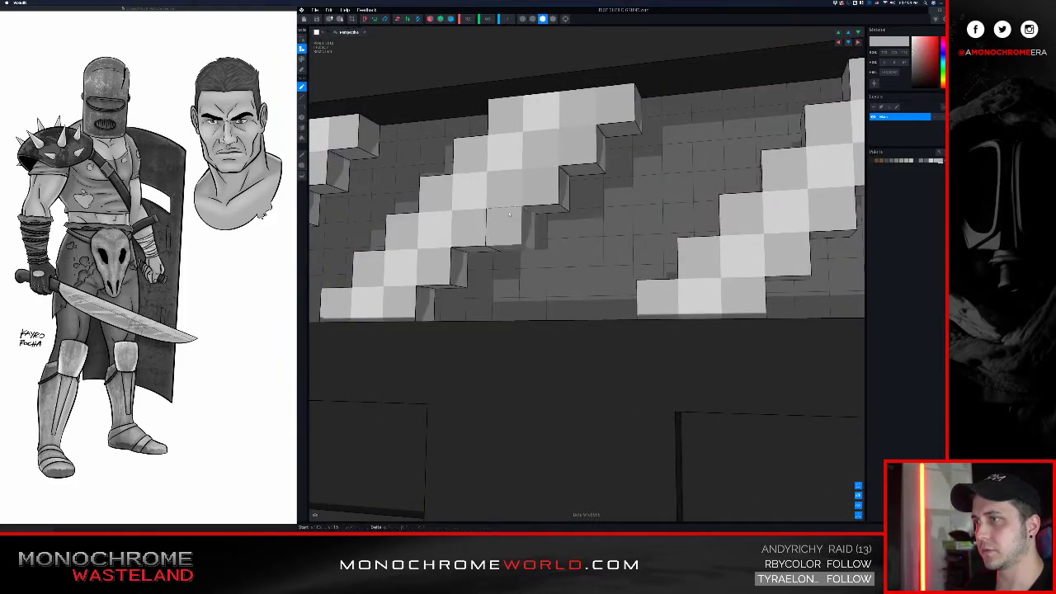
pyautogui.click(472, 262)
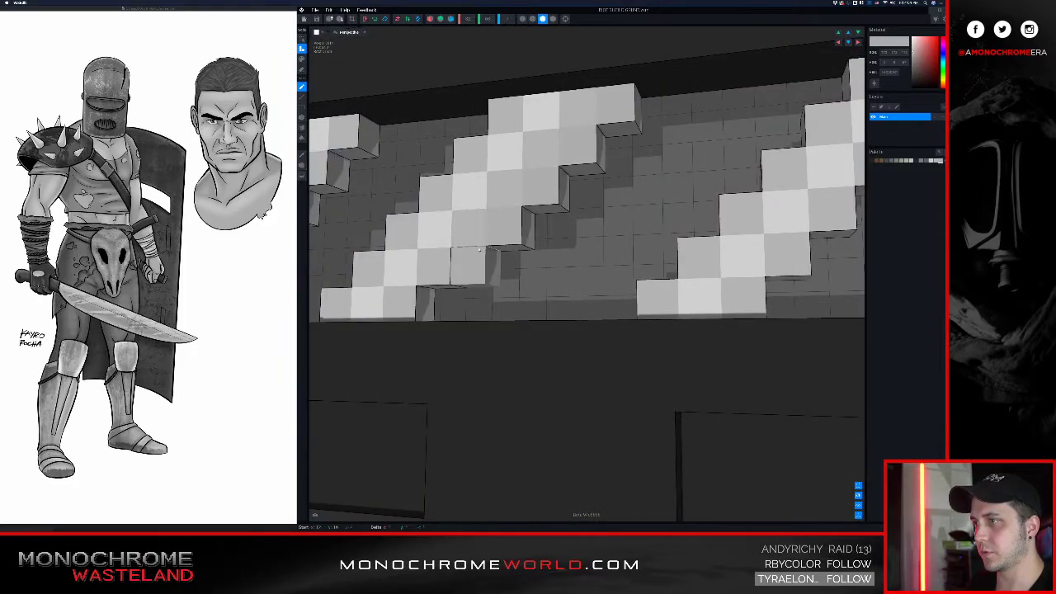
pyautogui.click(438, 293)
# - Add a second row of the darker grey voxels stepping down the upper side of the middle stripe
pyautogui.moveTo(438, 289); pyautogui.dragTo(511, 221, button='right')
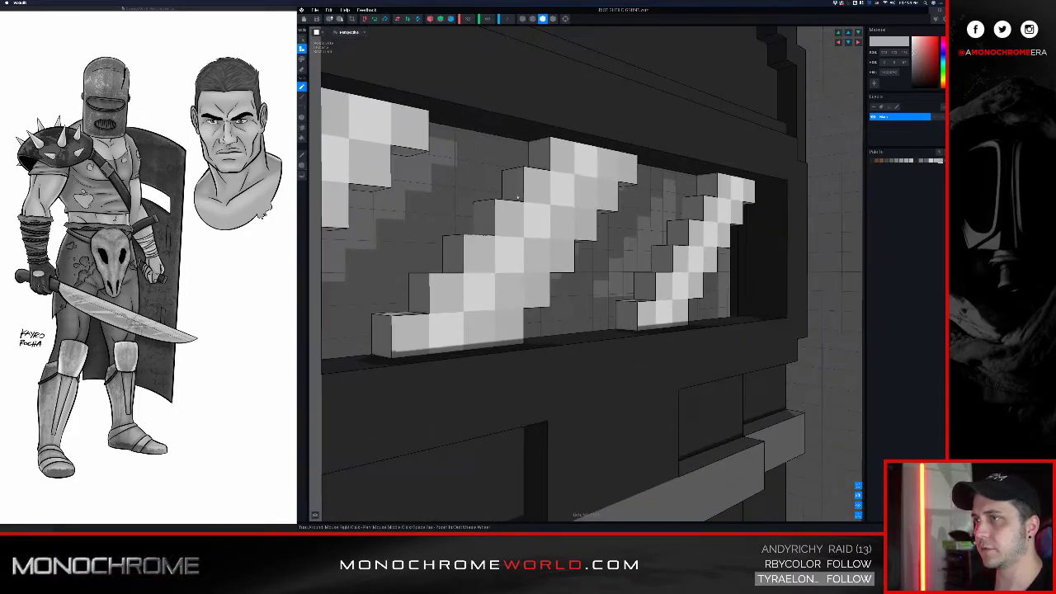
pyautogui.click(532, 162)
pyautogui.click(505, 185)
pyautogui.click(490, 211)
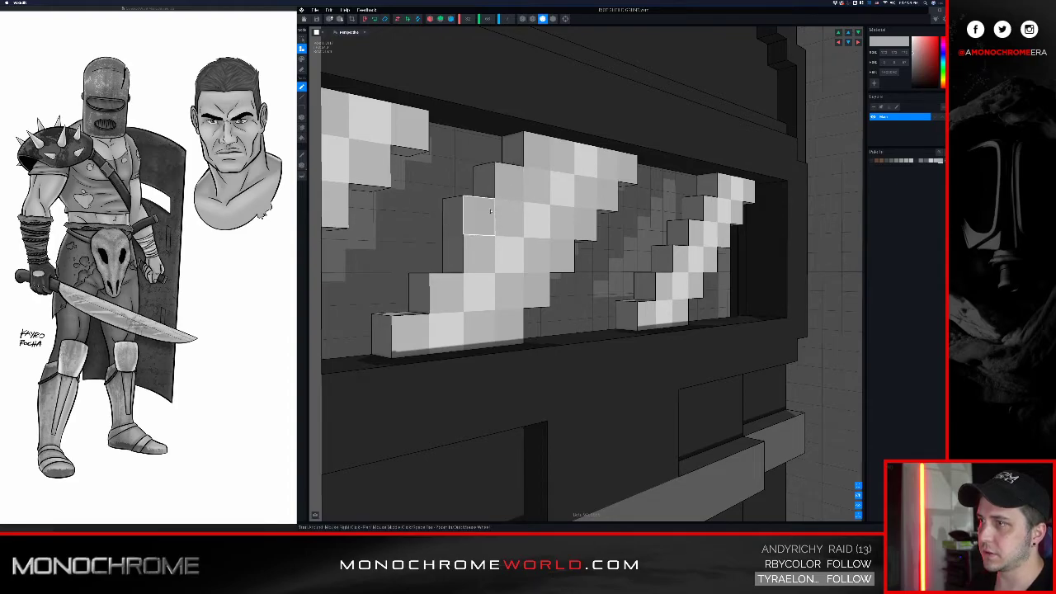
pyautogui.click(452, 253)
pyautogui.click(392, 294)
pyautogui.click(353, 335)
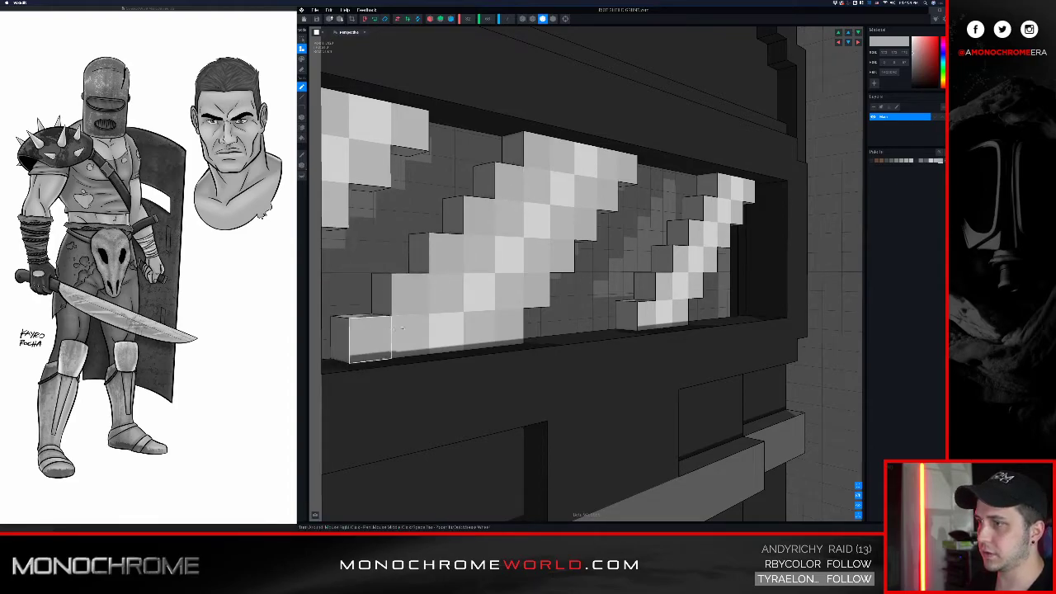
# - Extend the corner stripe beside the long grey strip with another stepped row of darker grey voxels
pyautogui.moveTo(420, 318); pyautogui.dragTo(415, 318, button='right')
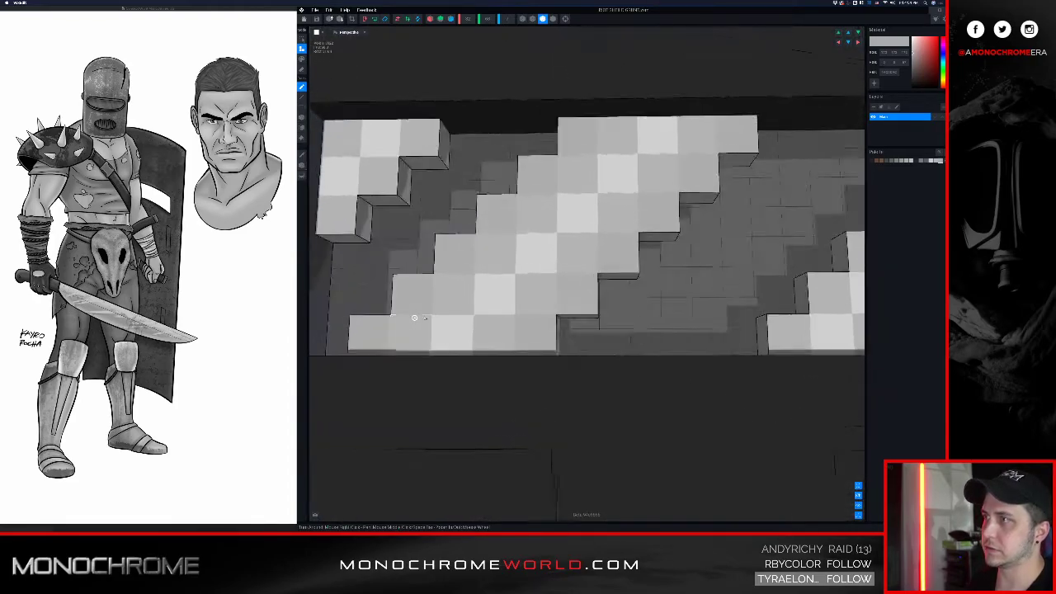
pyautogui.click(460, 127)
pyautogui.click(417, 178)
pyautogui.click(375, 216)
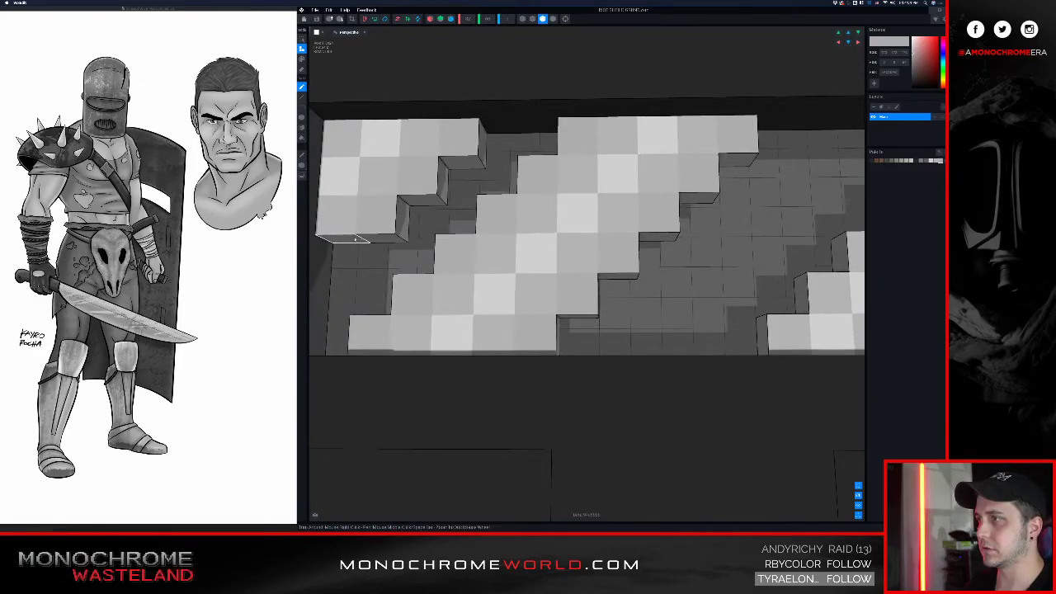
pyautogui.click(355, 241)
# - Add a second row of darker grey voxels along the upper side of the stripe at the slot's far end
pyautogui.moveTo(434, 253); pyautogui.dragTo(656, 158, button='right')
pyautogui.click(651, 185)
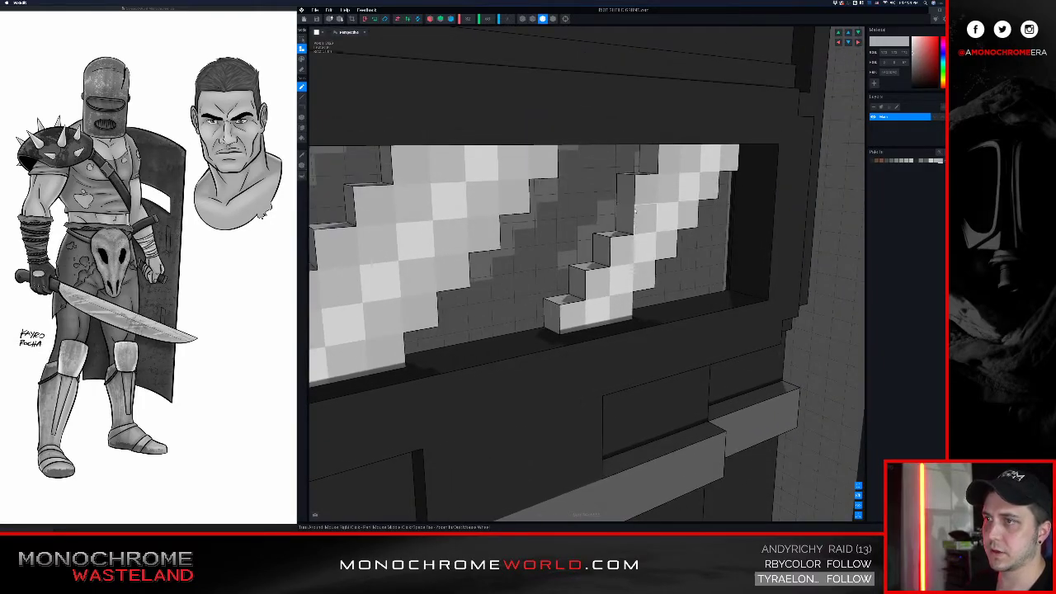
pyautogui.click(626, 218)
pyautogui.click(604, 245)
pyautogui.click(577, 263)
pyautogui.click(561, 284)
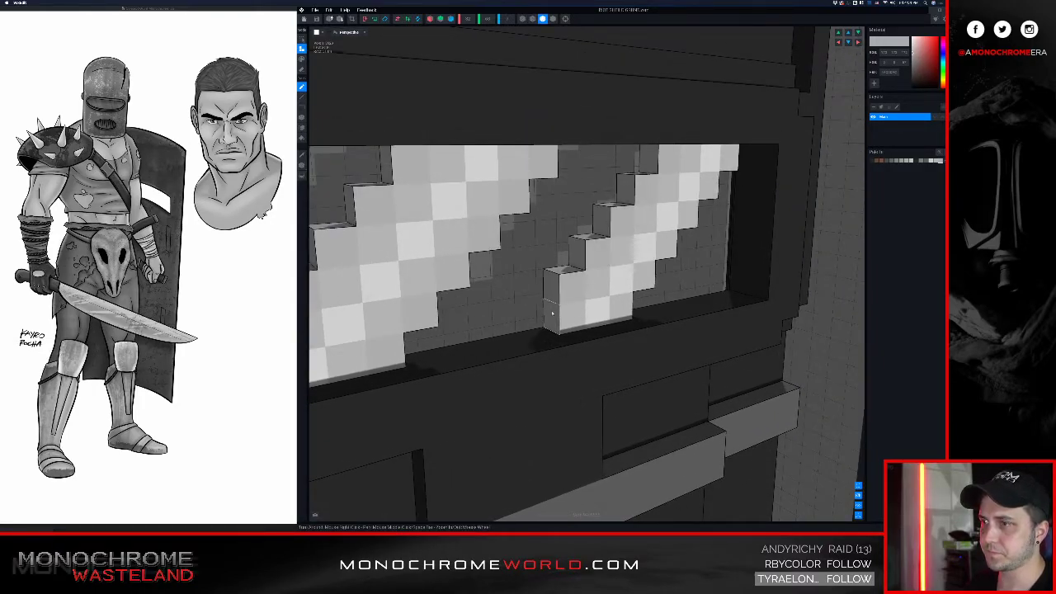
pyautogui.click(537, 312)
pyautogui.moveTo(609, 299); pyautogui.dragTo(588, 188, button='right')
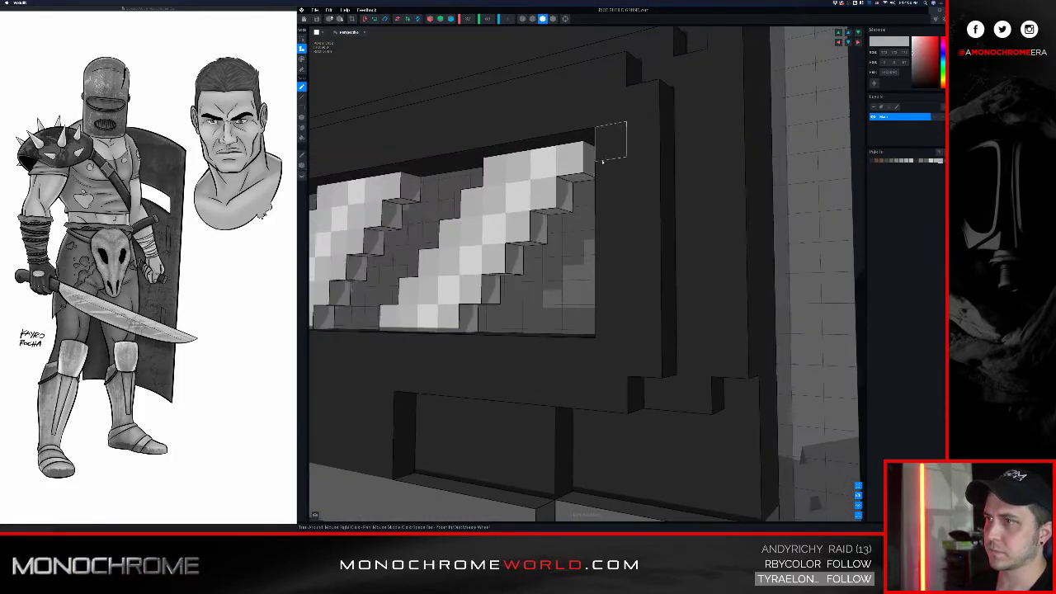
# - Add a second stepped row of the darker grey voxels along the lower side of the stripe at the slot's far end
pyautogui.click(577, 178)
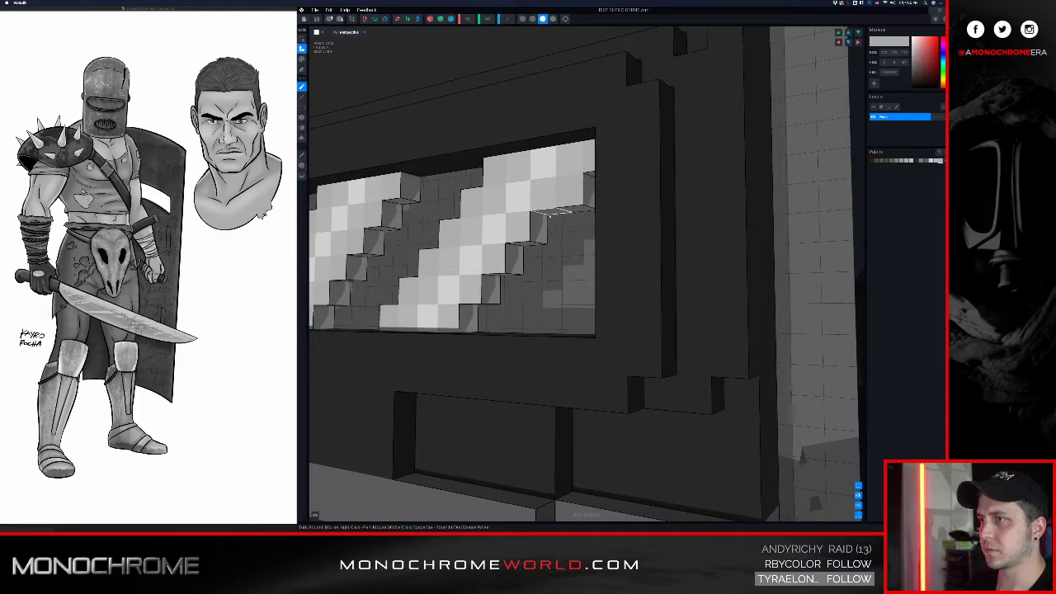
pyautogui.click(551, 214)
pyautogui.click(520, 249)
pyautogui.click(492, 289)
pyautogui.click(469, 317)
pyautogui.scroll(-3, 470, 280)
pyautogui.moveTo(475, 275); pyautogui.dragTo(525, 297, button='right')
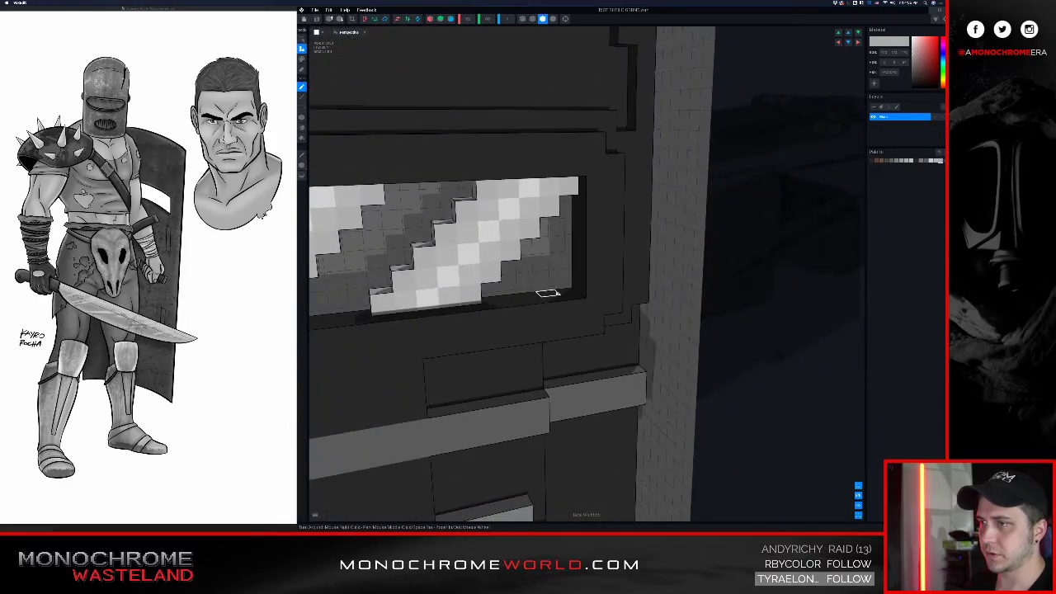
# - Place two light grey voxels diagonally across the lower far corner of the window slot
pyautogui.click(547, 283)
pyautogui.click(569, 263)
pyautogui.moveTo(569, 263); pyautogui.dragTo(549, 298, button='right')
pyautogui.scroll(-6, 588, 281)
pyautogui.scroll(-3, 535, 300)
pyautogui.scroll(8, 549, 297)
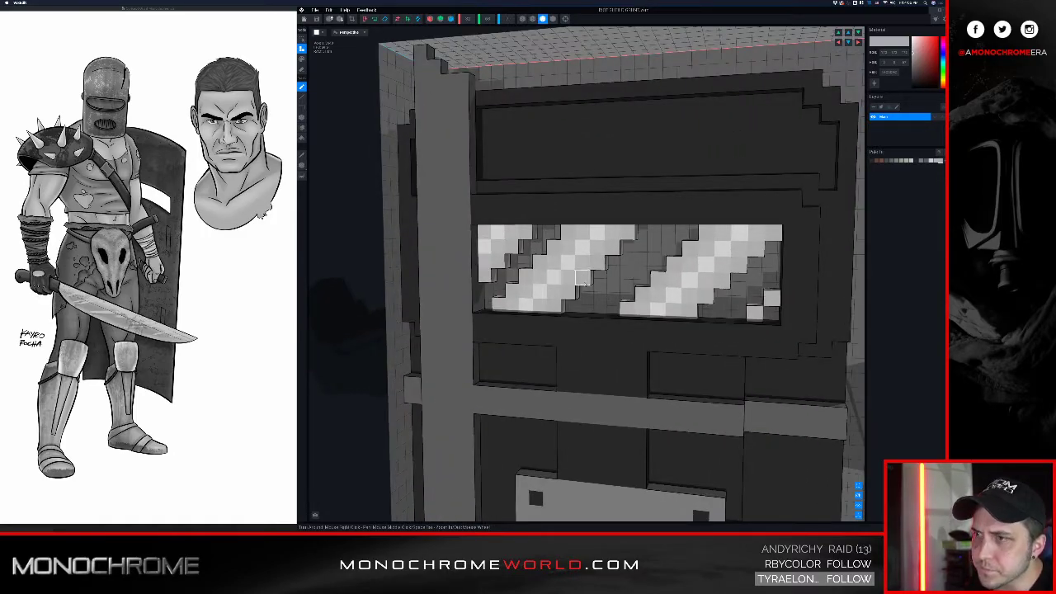
# - Save the shield's changes and return to the assembled character scene to view the shield up close
pyautogui.click(542, 18)
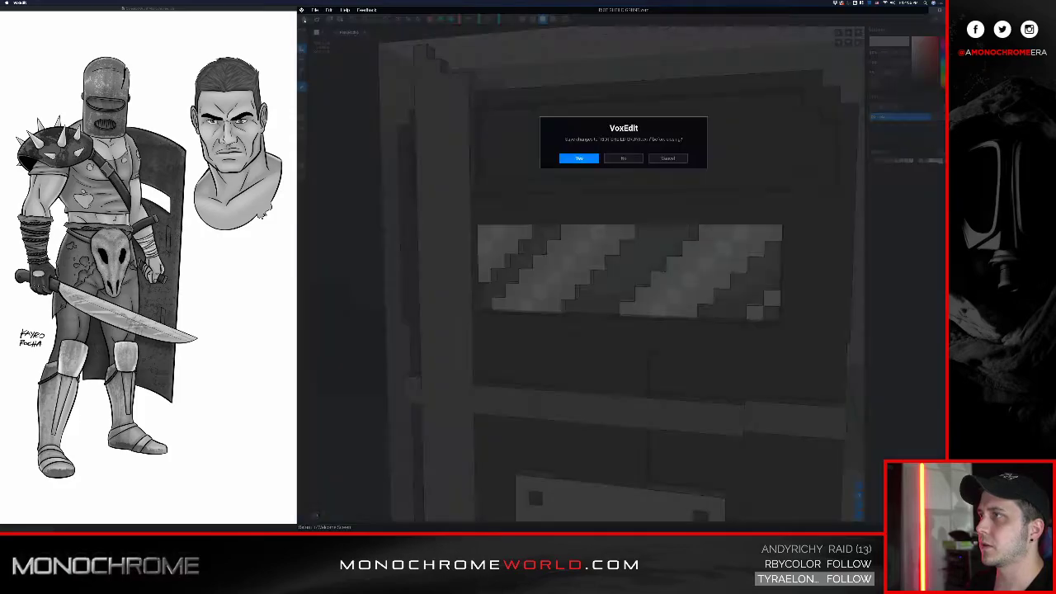
pyautogui.press('Return')
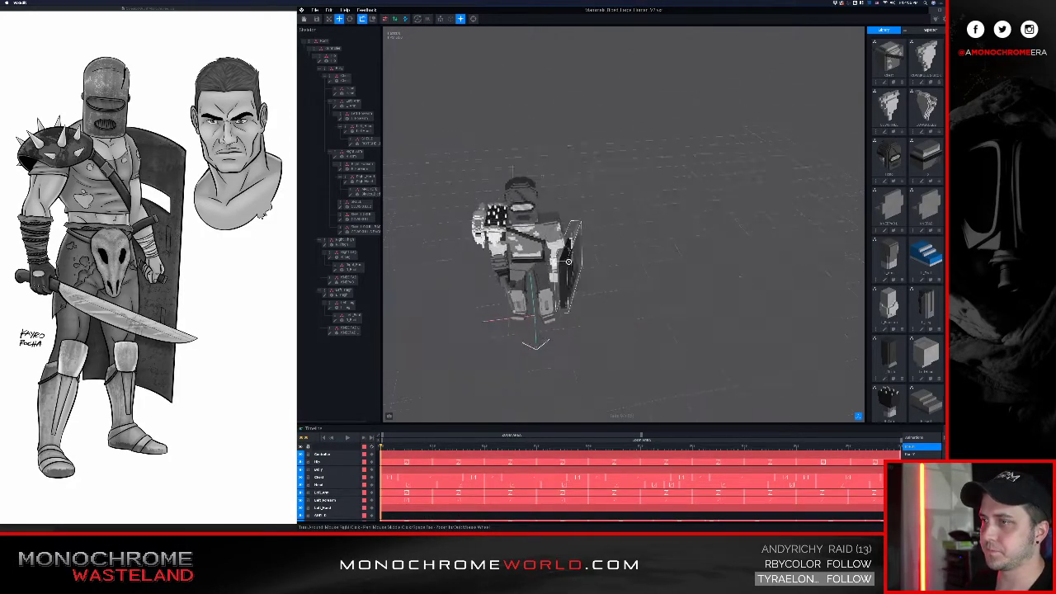
pyautogui.scroll(5, 538, 246)
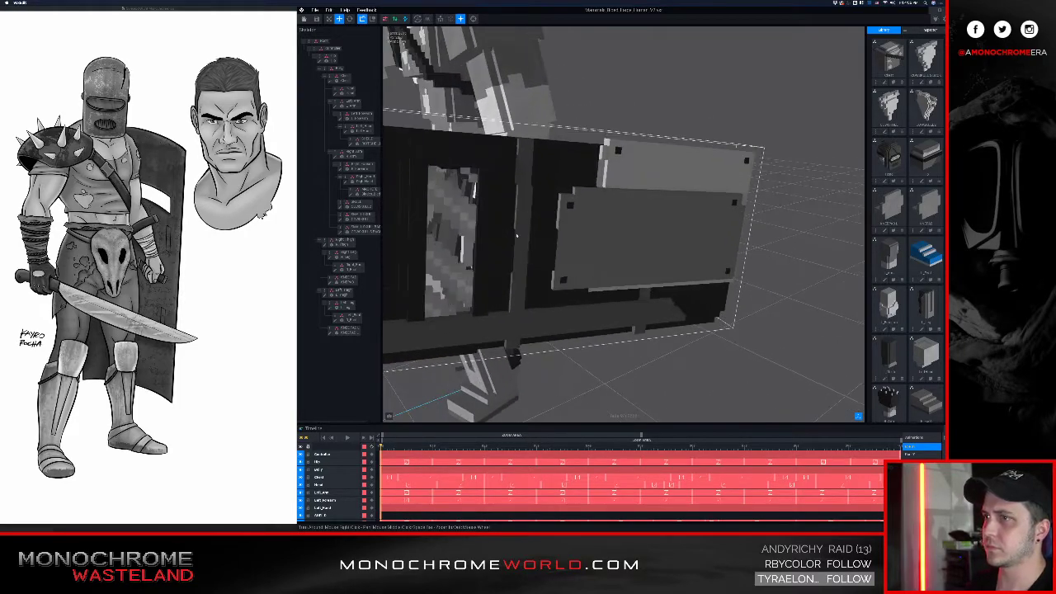
pyautogui.scroll(-5, 517, 237)
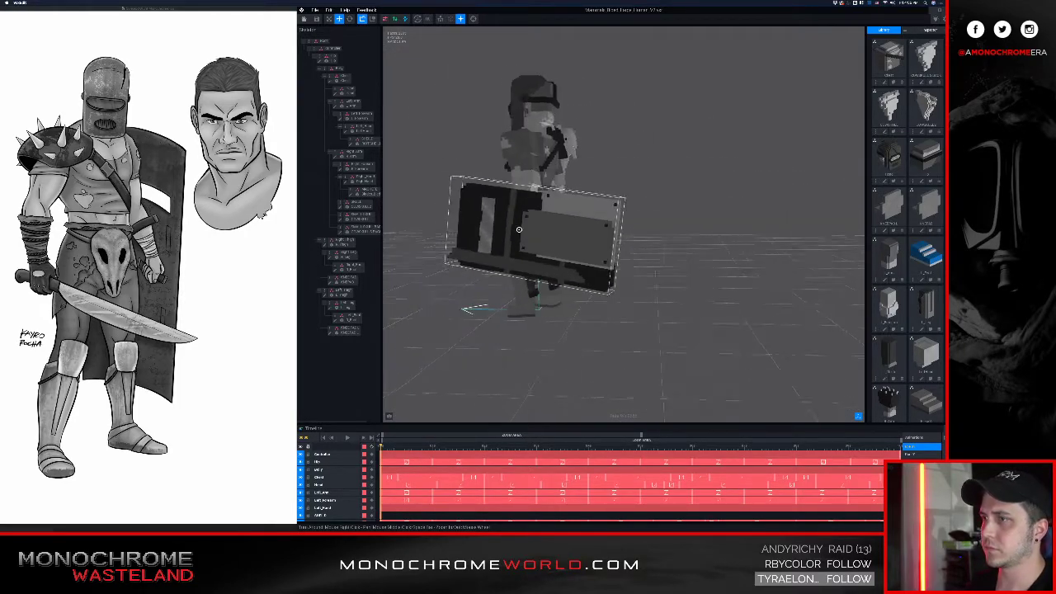
pyautogui.scroll(3, 524, 233)
pyautogui.moveTo(524, 233); pyautogui.dragTo(568, 216, button='right')
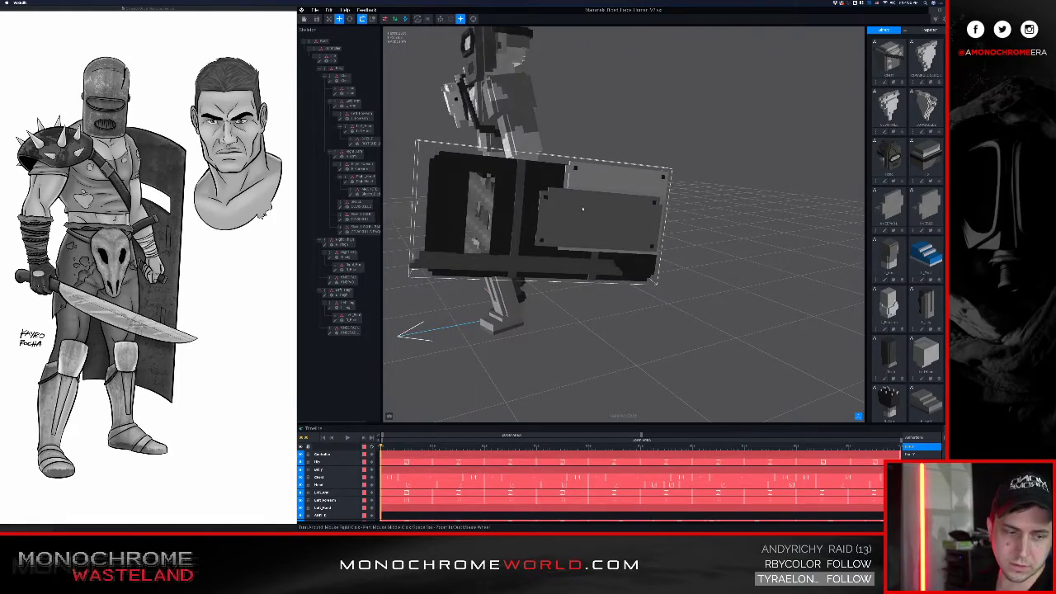
pyautogui.moveTo(583, 209); pyautogui.dragTo(591, 234, button='right')
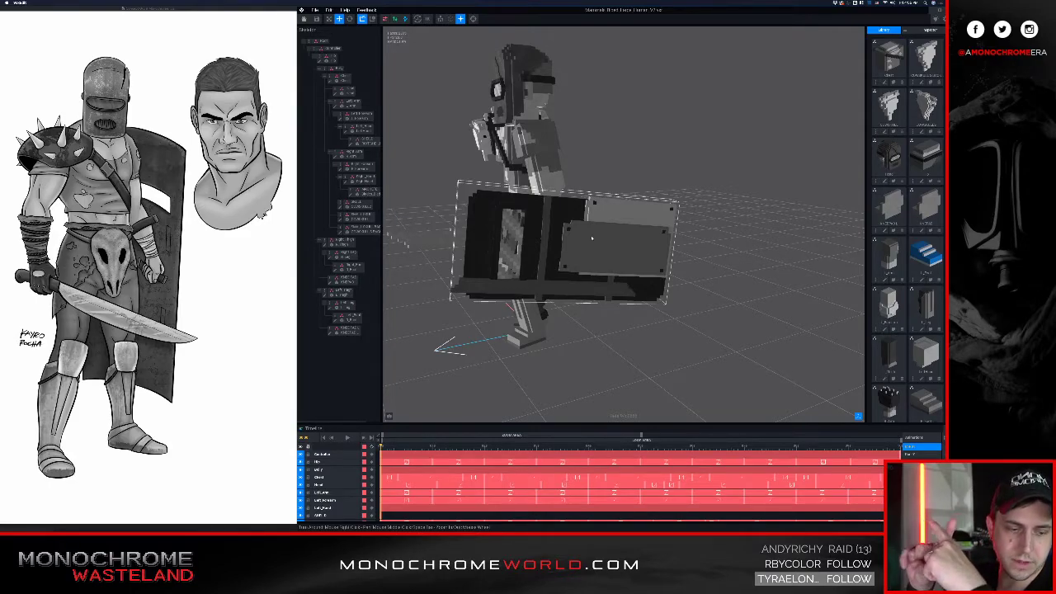
# - Examine the character's helmet, spiked shoulder armour and shield from several sides against the reference drawing
pyautogui.moveTo(592, 238); pyautogui.dragTo(459, 234, button='right')
pyautogui.scroll(-5, 582, 256)
pyautogui.scroll(3, 459, 234)
pyautogui.moveTo(458, 235); pyautogui.dragTo(635, 280, button='middle')
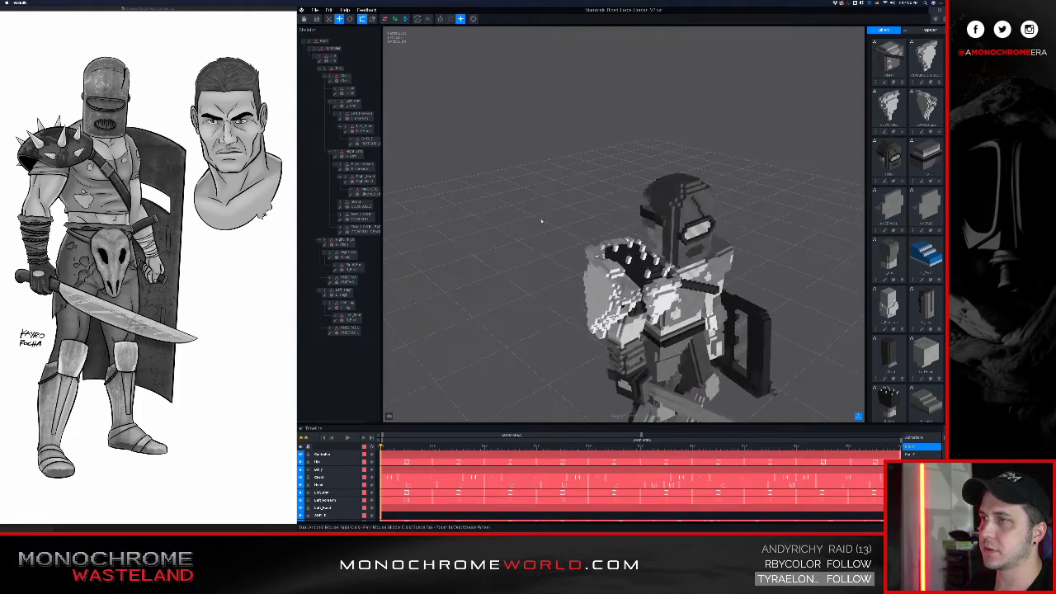
pyautogui.scroll(4, 672, 265)
pyautogui.scroll(3, 673, 266)
pyautogui.moveTo(673, 266); pyautogui.dragTo(610, 254, button='right')
pyautogui.scroll(-2, 611, 254)
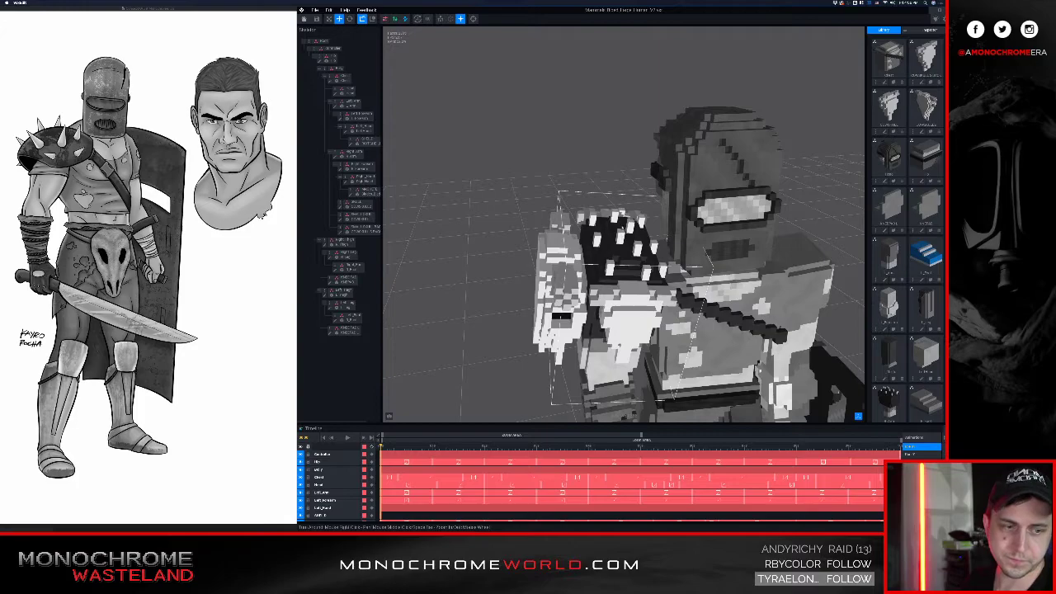
pyautogui.moveTo(611, 254); pyautogui.dragTo(591, 259, button='middle')
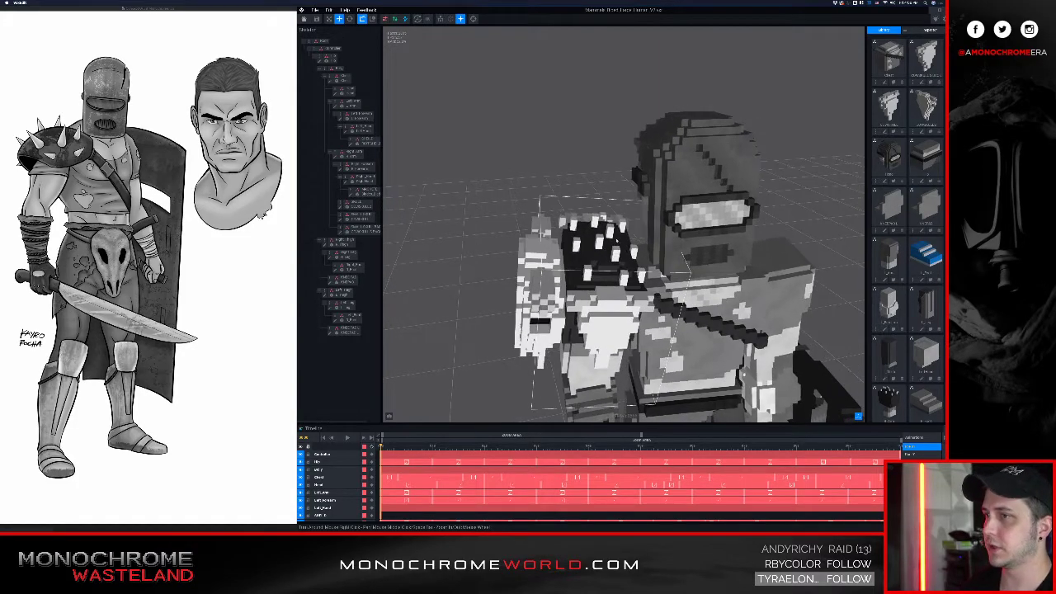
pyautogui.moveTo(618, 238); pyautogui.dragTo(578, 240, button='right')
pyautogui.moveTo(780, 351); pyautogui.dragTo(573, 87, button='middle')
pyautogui.click(610, 240)
pyautogui.moveTo(610, 241)
pyautogui.mouseDown(button='right')
pyautogui.moveTo(590, 239)
pyautogui.moveTo(604, 238)
pyautogui.mouseUp(button='right')
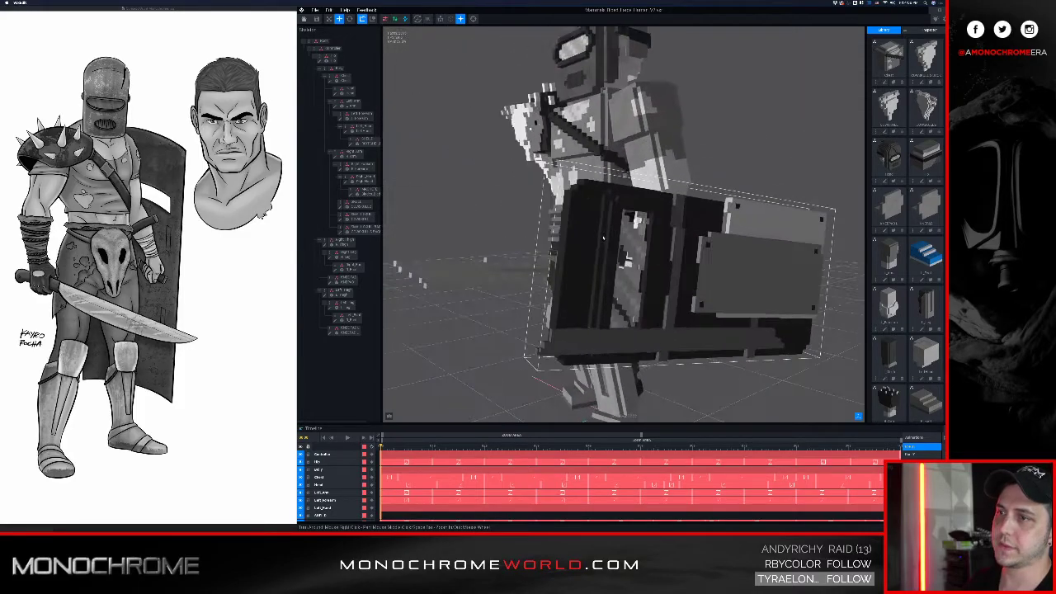
pyautogui.scroll(5, 600, 241)
pyautogui.scroll(-2, 587, 244)
pyautogui.scroll(-3, 563, 216)
pyautogui.moveTo(564, 217); pyautogui.dragTo(576, 269, button='right')
# - Select the shield on the character and reopen it for voxel editing, facing the narrow edge nearest the window slot
pyautogui.click(575, 269)
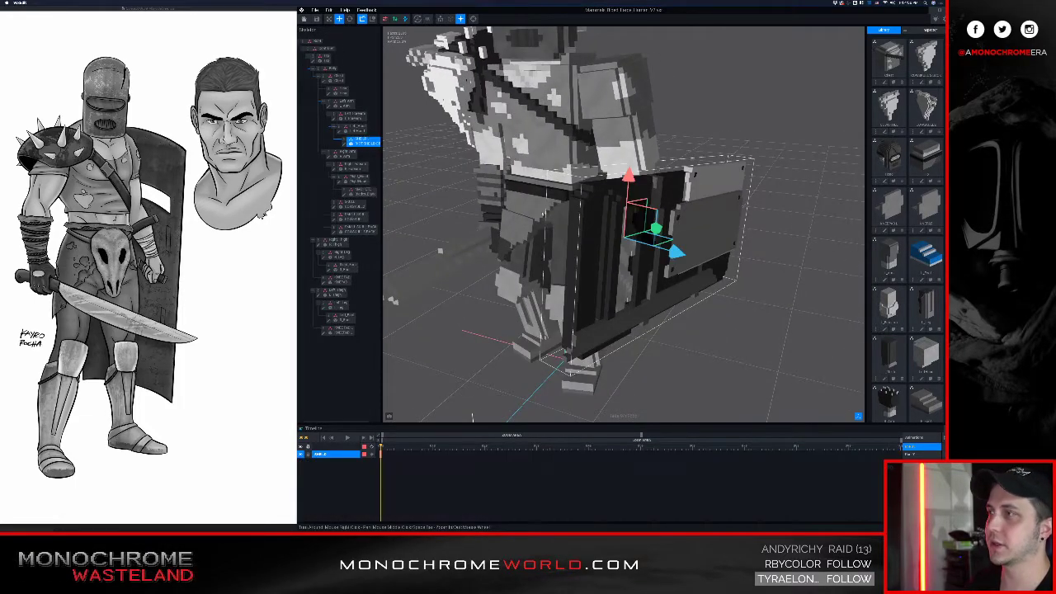
pyautogui.click(344, 144)
pyautogui.moveTo(569, 207); pyautogui.dragTo(589, 219, button='right')
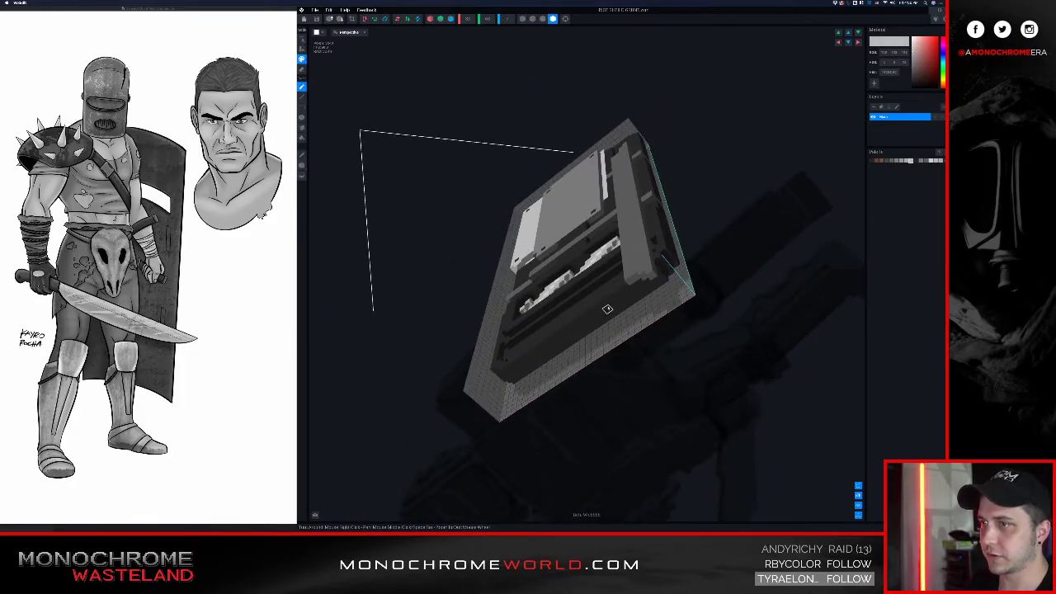
pyautogui.moveTo(592, 317)
pyautogui.mouseDown(button='right')
pyautogui.moveTo(584, 240)
pyautogui.moveTo(600, 309)
pyautogui.mouseUp(button='right')
pyautogui.moveTo(670, 287); pyautogui.dragTo(687, 240, button='right')
# - Place five light grey spikes in two staggered rows along the shield's narrow edge nearest the window slot
pyautogui.click(586, 171)
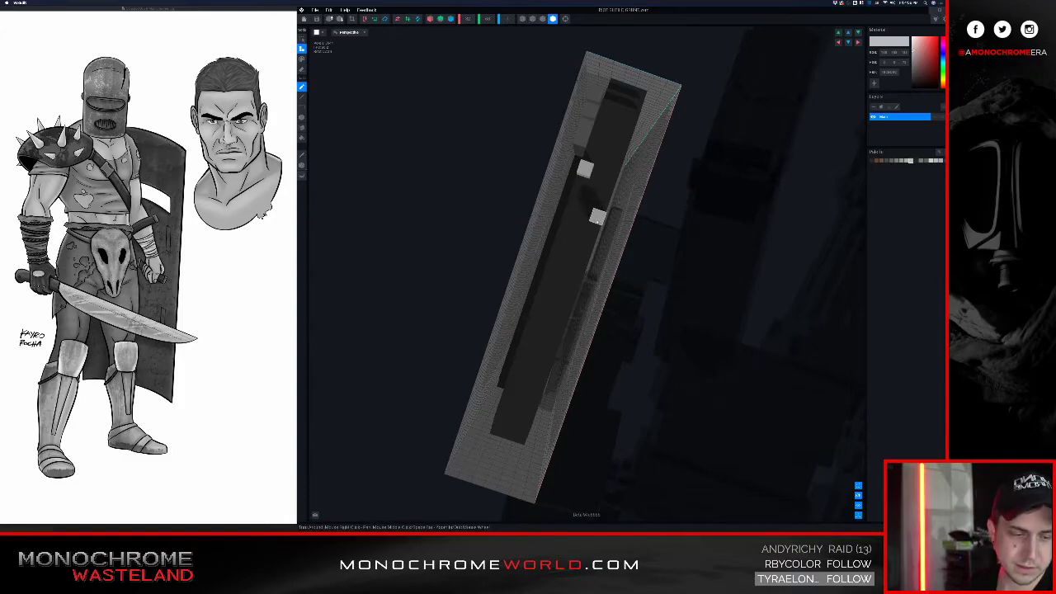
pyautogui.moveTo(600, 222); pyautogui.dragTo(599, 218, button='middle')
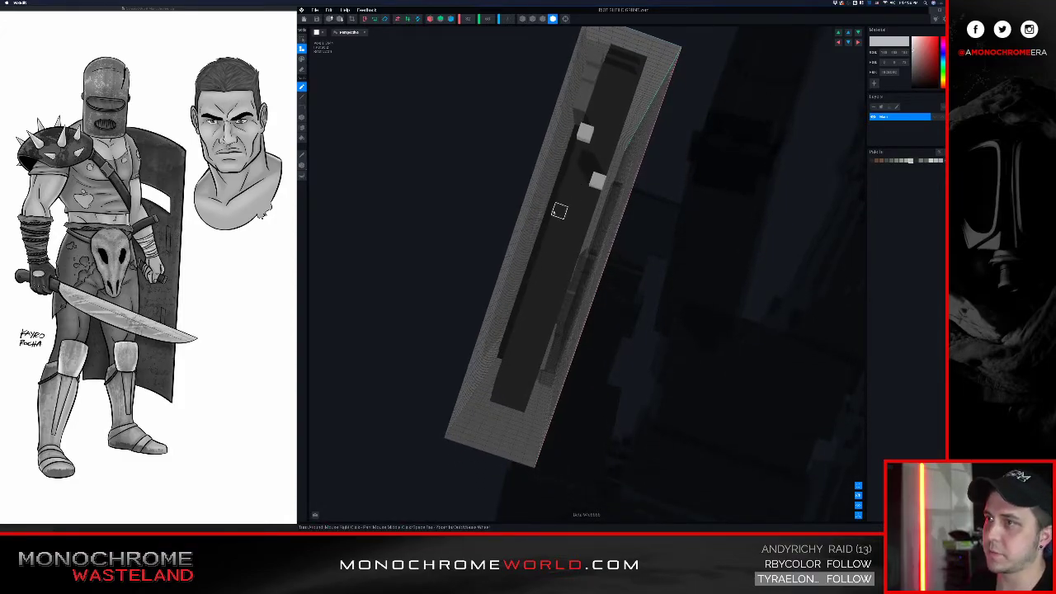
pyautogui.moveTo(557, 211); pyautogui.dragTo(581, 164, button='right')
pyautogui.click(560, 213)
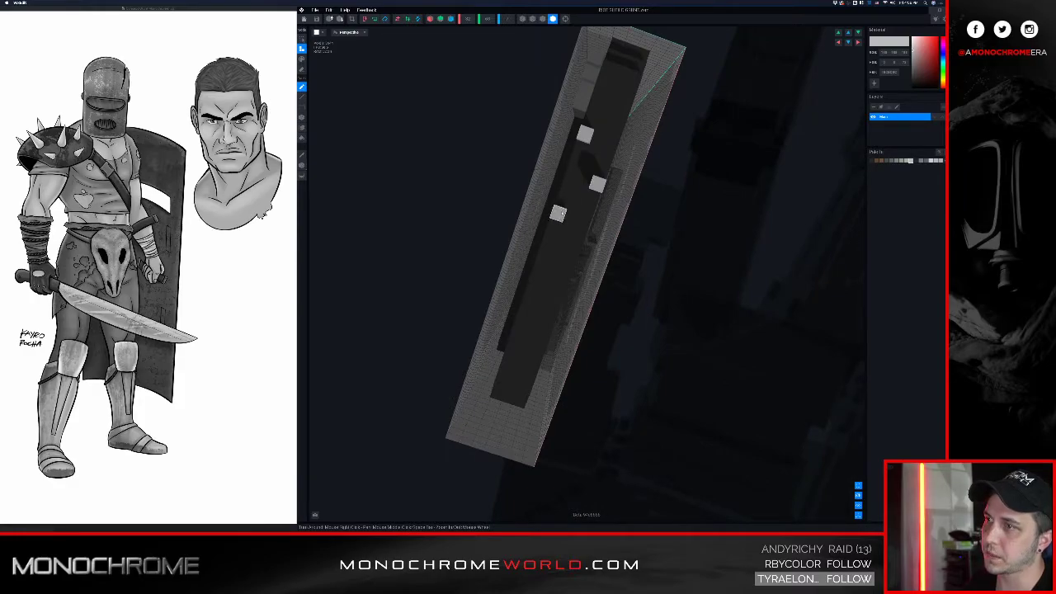
pyautogui.moveTo(567, 216); pyautogui.dragTo(575, 223, button='right')
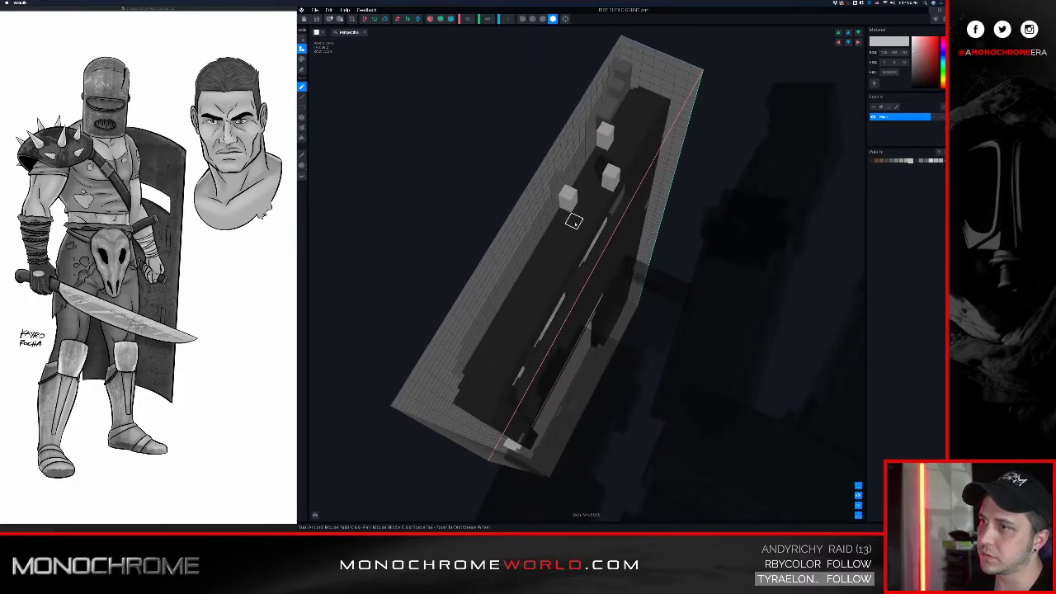
pyautogui.click(573, 248)
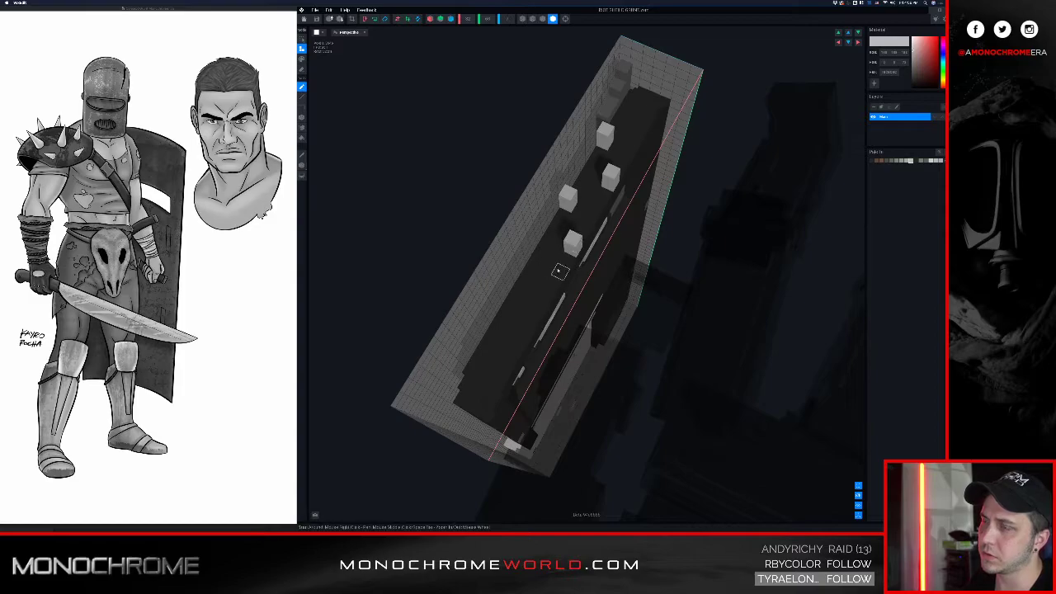
pyautogui.moveTo(559, 272); pyautogui.dragTo(559, 274, button='right')
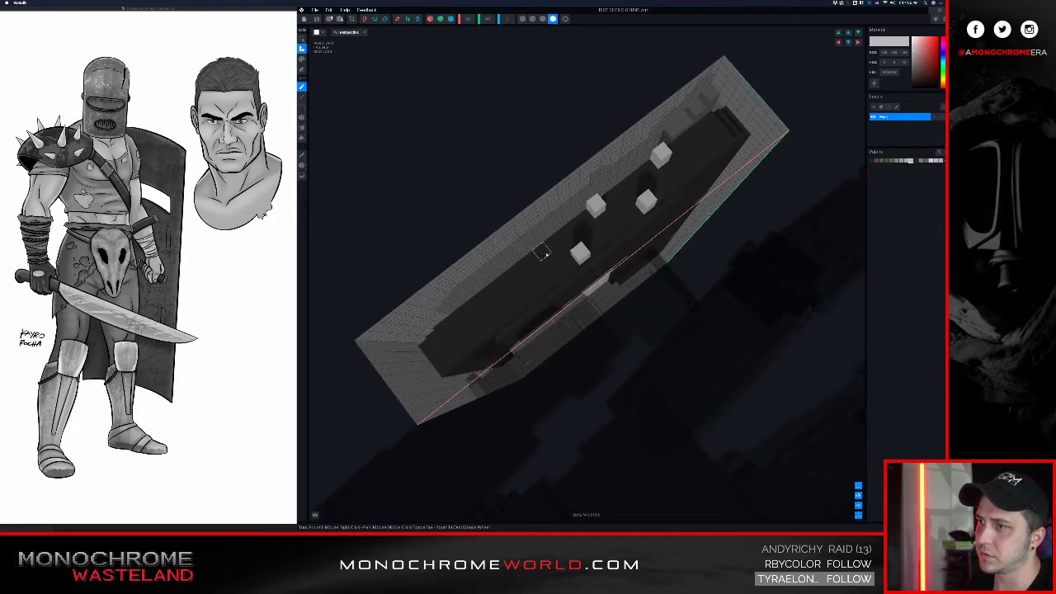
pyautogui.click(531, 261)
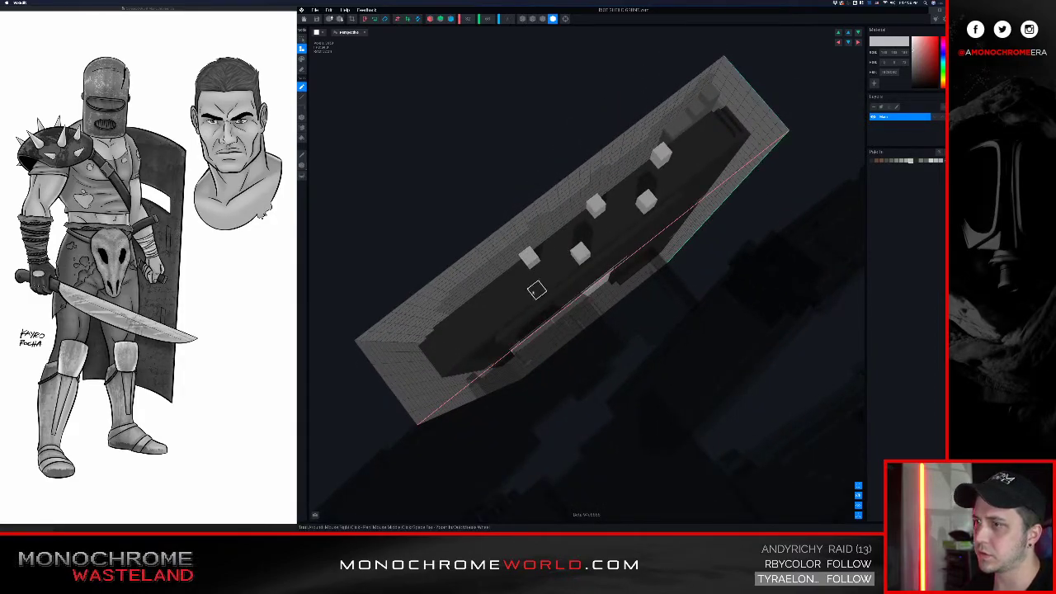
# - Continue the staggered light grey spikes with four more toward both ends of the shield's narrow edge
pyautogui.moveTo(537, 290); pyautogui.dragTo(538, 294, button='right')
pyautogui.moveTo(537, 296); pyautogui.dragTo(612, 281, button='middle')
pyautogui.press('super+z')
pyautogui.click(586, 286)
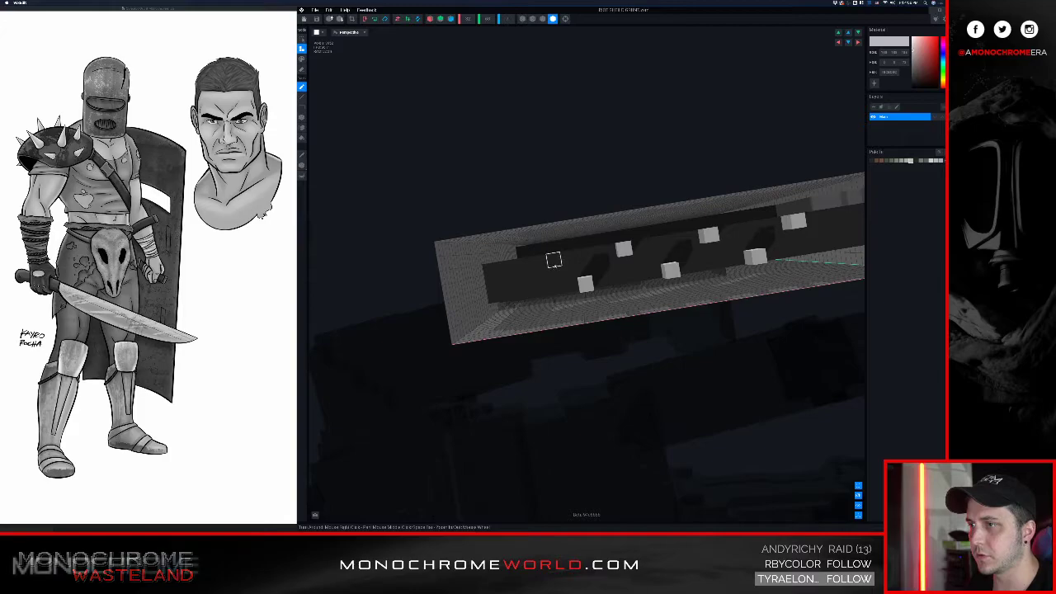
pyautogui.click(540, 263)
pyautogui.moveTo(511, 294); pyautogui.dragTo(327, 281, button='middle')
pyautogui.click(557, 279)
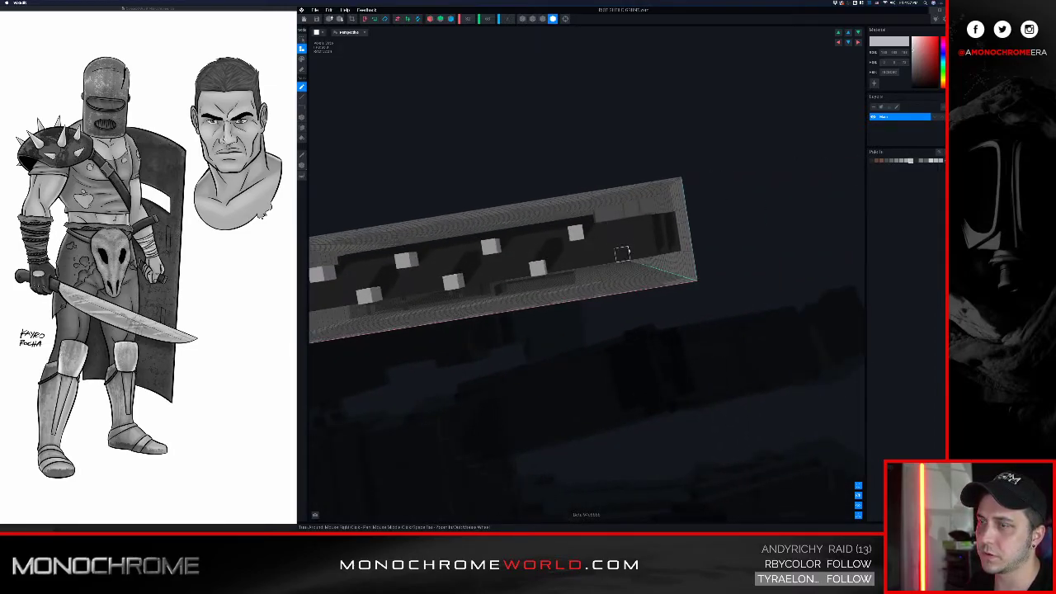
pyautogui.click(622, 253)
pyautogui.scroll(-2, 617, 238)
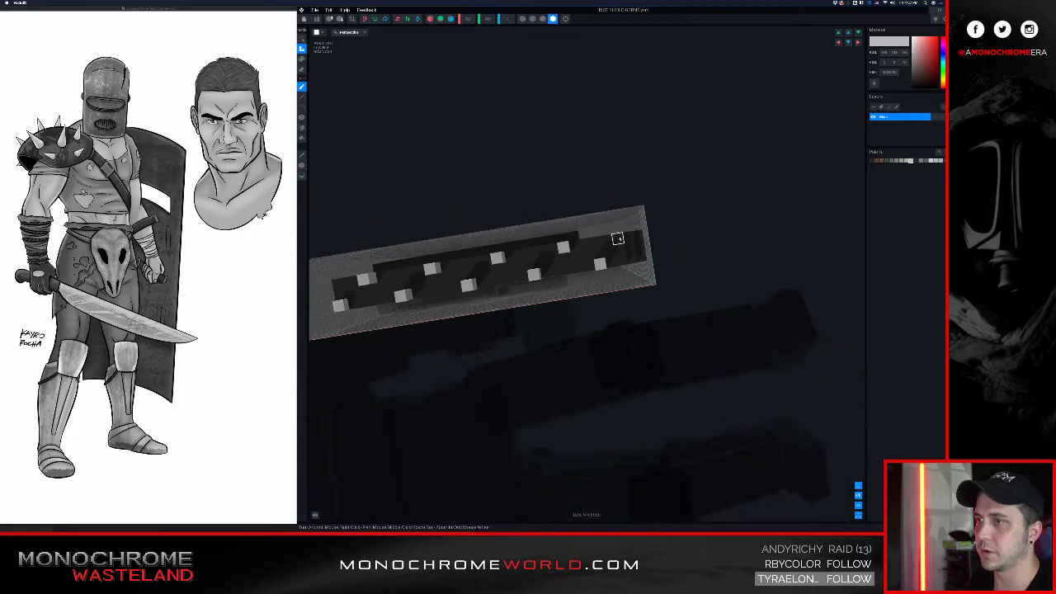
pyautogui.moveTo(555, 260); pyautogui.dragTo(562, 269, button='right')
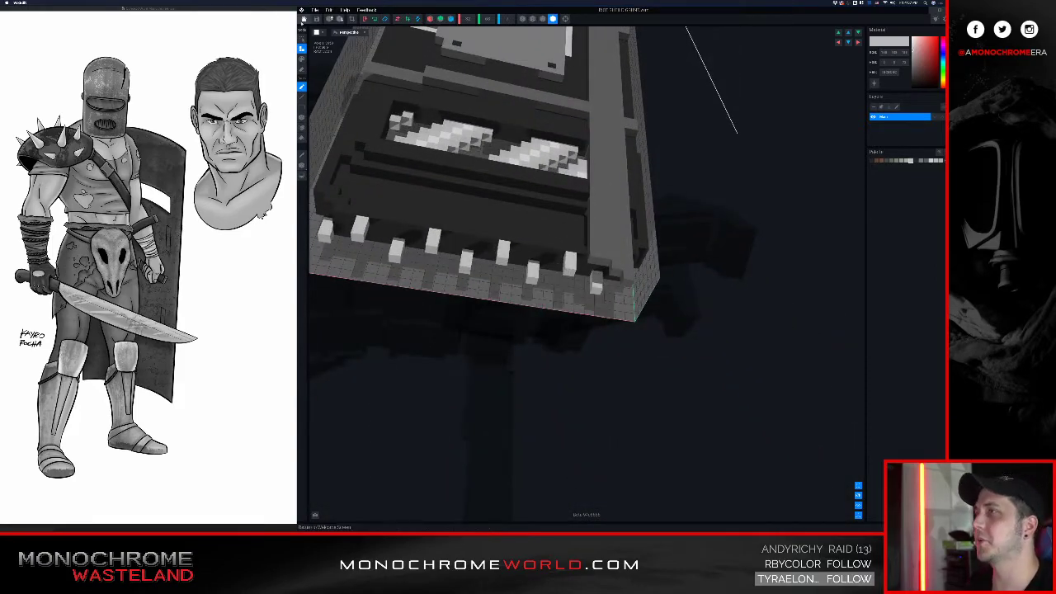
# - Return to the assembled character scene and bring the spiked shield and shoulder armour into view
pyautogui.click(304, 18)
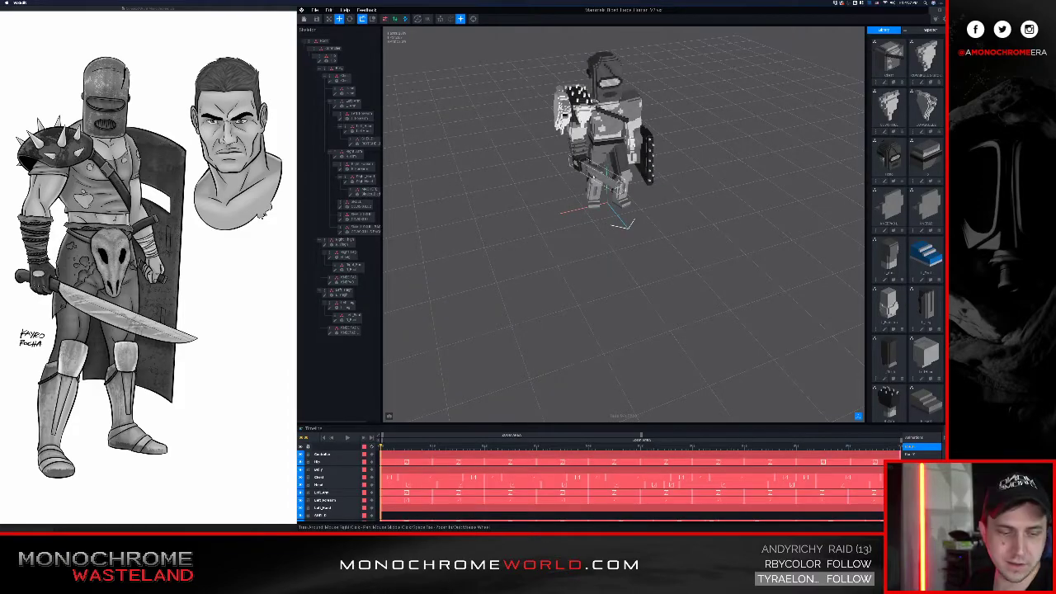
pyautogui.moveTo(578, 116); pyautogui.dragTo(603, 195, button='middle')
pyautogui.scroll(6, 583, 169)
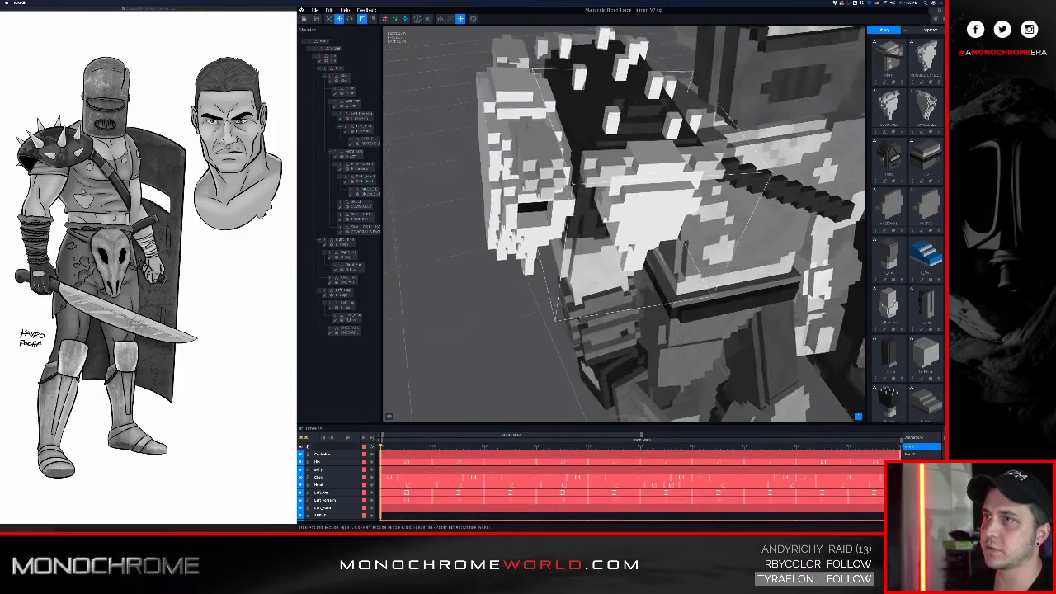
pyautogui.scroll(-3, 611, 174)
pyautogui.moveTo(624, 175); pyautogui.dragTo(623, 175, button='right')
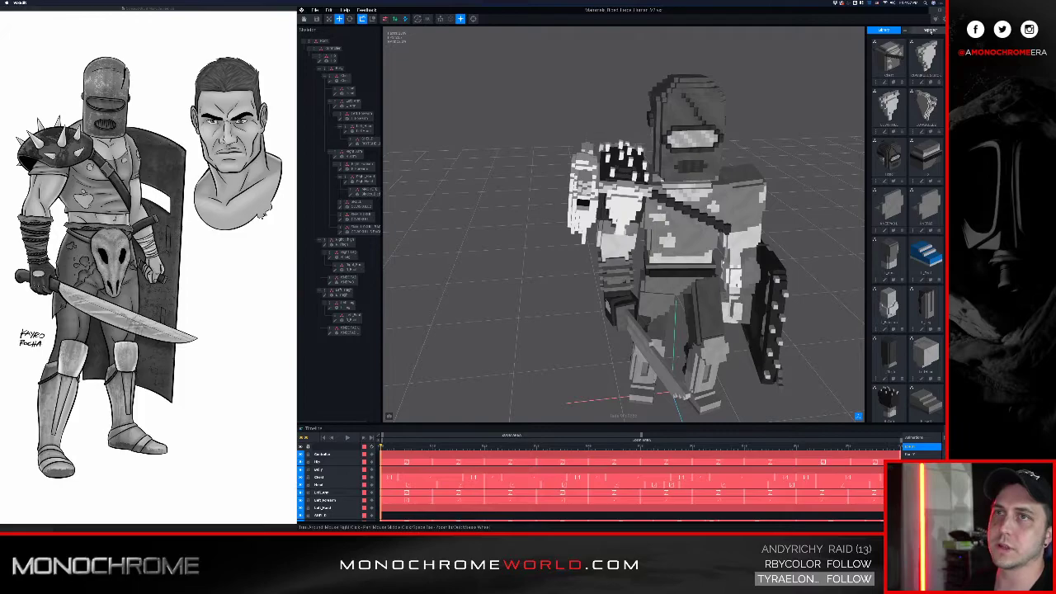
# - Lower the first light's altitude in the scene's light controls
pyautogui.click(936, 20)
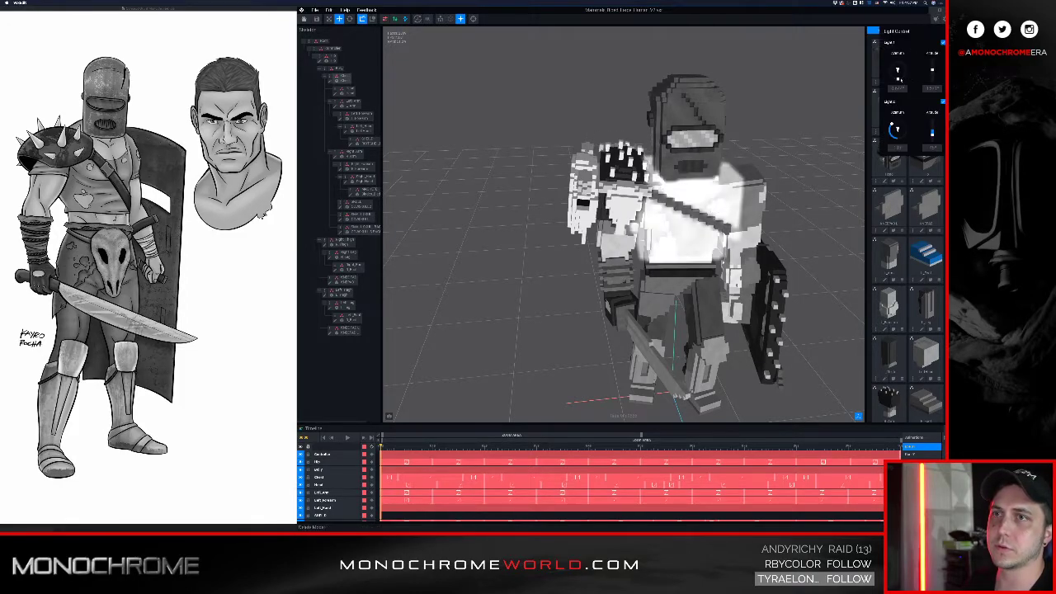
pyautogui.moveTo(932, 71); pyautogui.dragTo(933, 81)
pyautogui.click(588, 118)
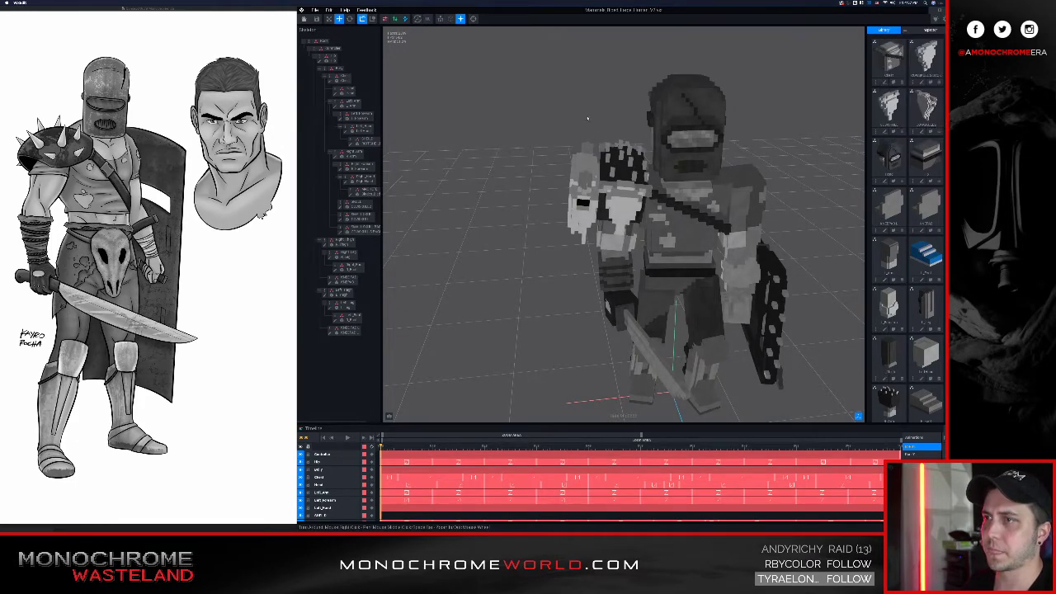
# - Examine the character and the spiked shield from the front and side under the adjusted lighting
pyautogui.moveTo(622, 191); pyautogui.dragTo(396, 179, button='right')
pyautogui.scroll(4, 623, 191)
pyautogui.moveTo(569, 182); pyautogui.dragTo(558, 182, button='right')
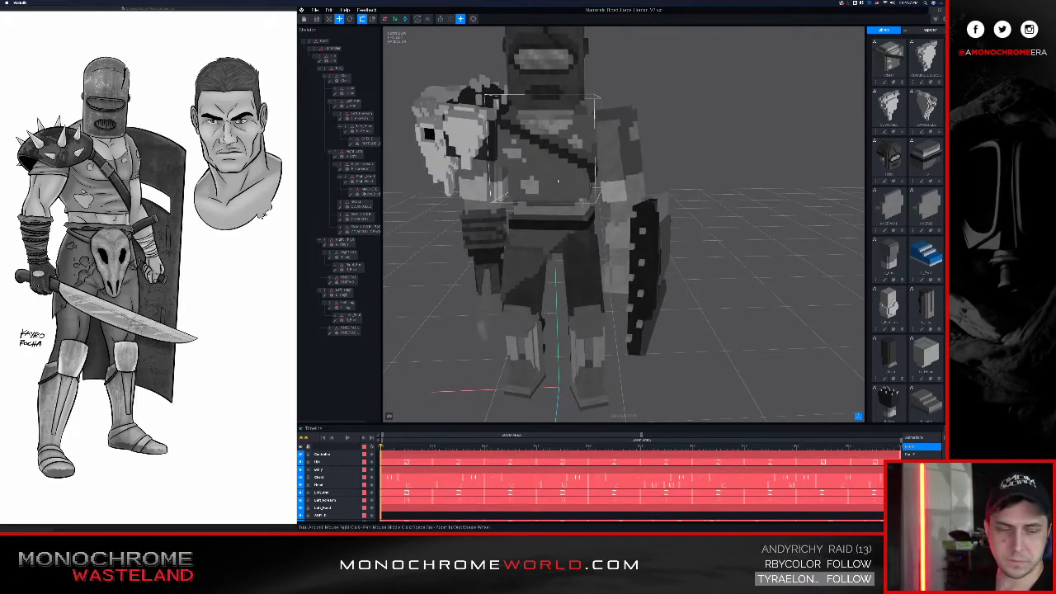
pyautogui.scroll(-3, 585, 183)
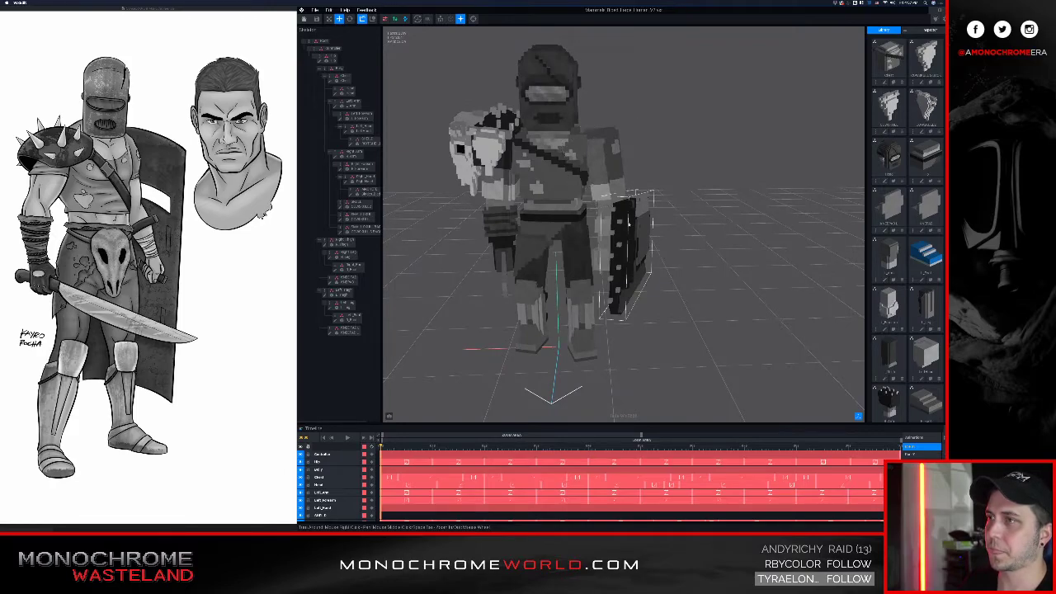
pyautogui.moveTo(578, 198); pyautogui.dragTo(503, 206, button='right')
pyautogui.moveTo(521, 142); pyautogui.dragTo(524, 151, button='middle')
pyautogui.moveTo(524, 152); pyautogui.dragTo(544, 176, button='right')
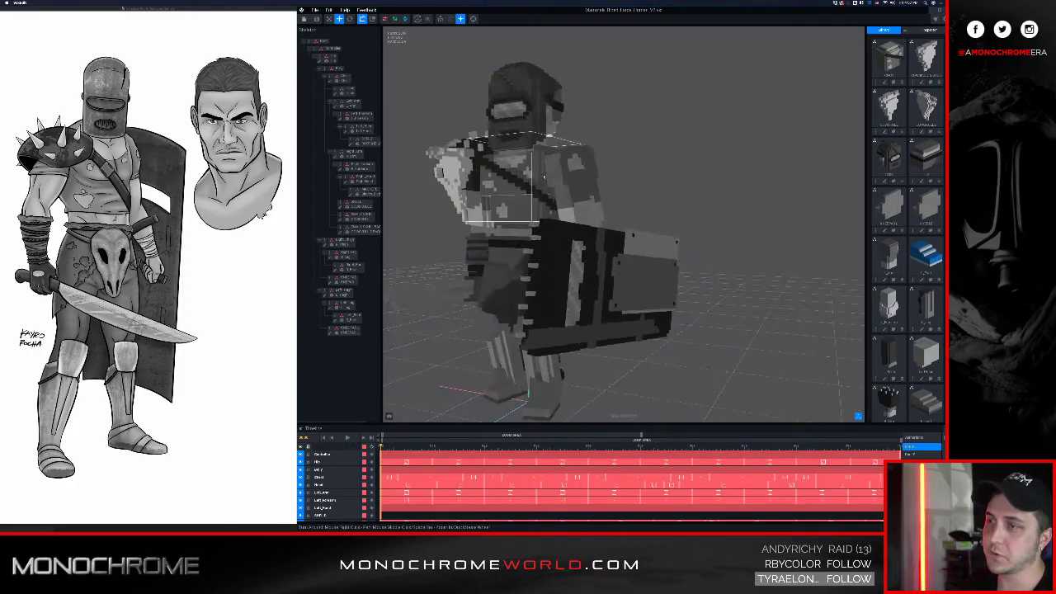
pyautogui.click(613, 265)
pyautogui.moveTo(613, 264); pyautogui.dragTo(613, 264, button='right')
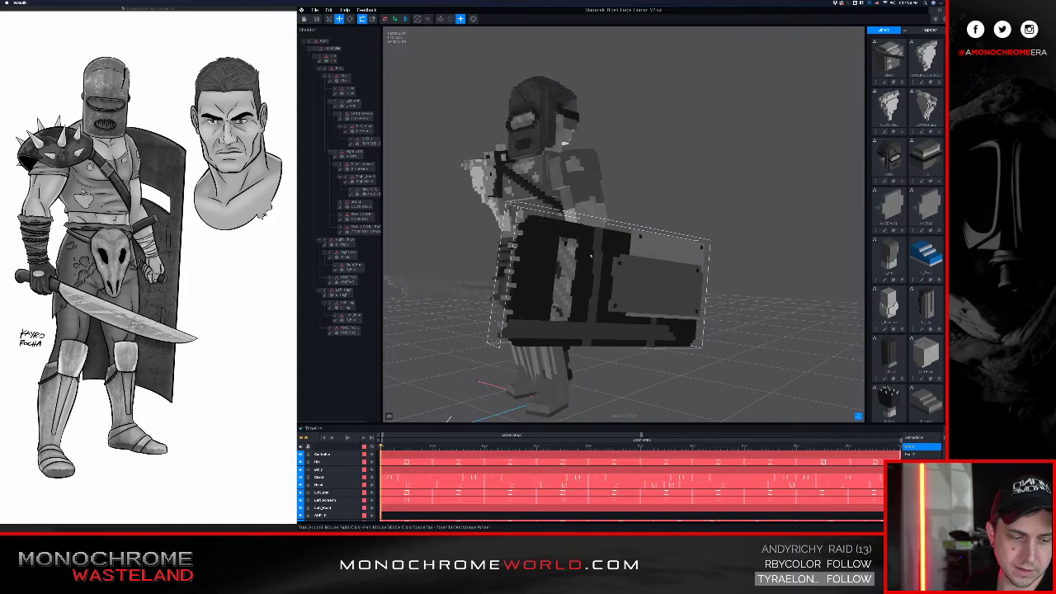
# - Switch the character to the wide-stance combat animation and play it while examining the shield from the front
pyautogui.moveTo(569, 248); pyautogui.dragTo(549, 240, button='right')
pyautogui.scroll(-5, 559, 241)
pyautogui.moveTo(529, 212); pyautogui.dragTo(536, 218, button='middle')
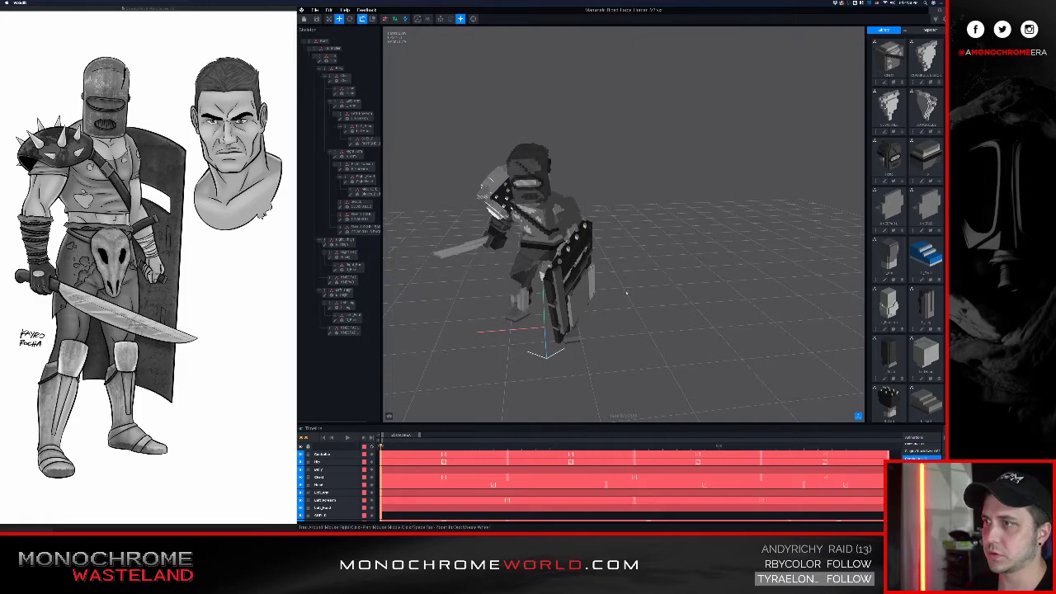
pyautogui.moveTo(608, 289); pyautogui.dragTo(578, 272, button='right')
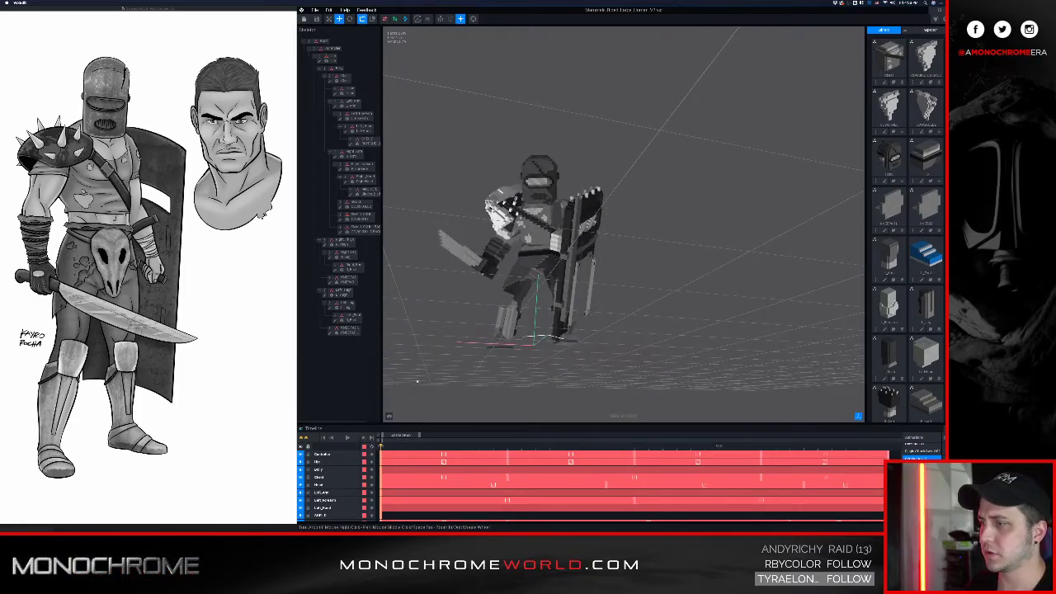
pyautogui.click(346, 438)
pyautogui.moveTo(459, 308); pyautogui.dragTo(500, 276, button='right')
pyautogui.scroll(3, 498, 253)
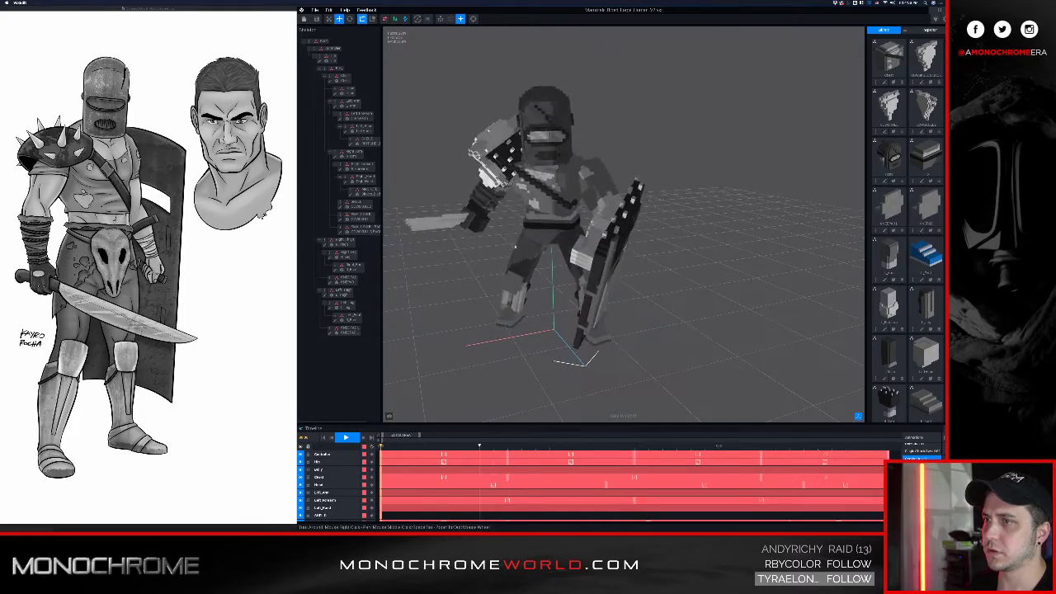
# - Rotate the azimuth of both scene lights to brighten the character's front during playback
pyautogui.click(936, 18)
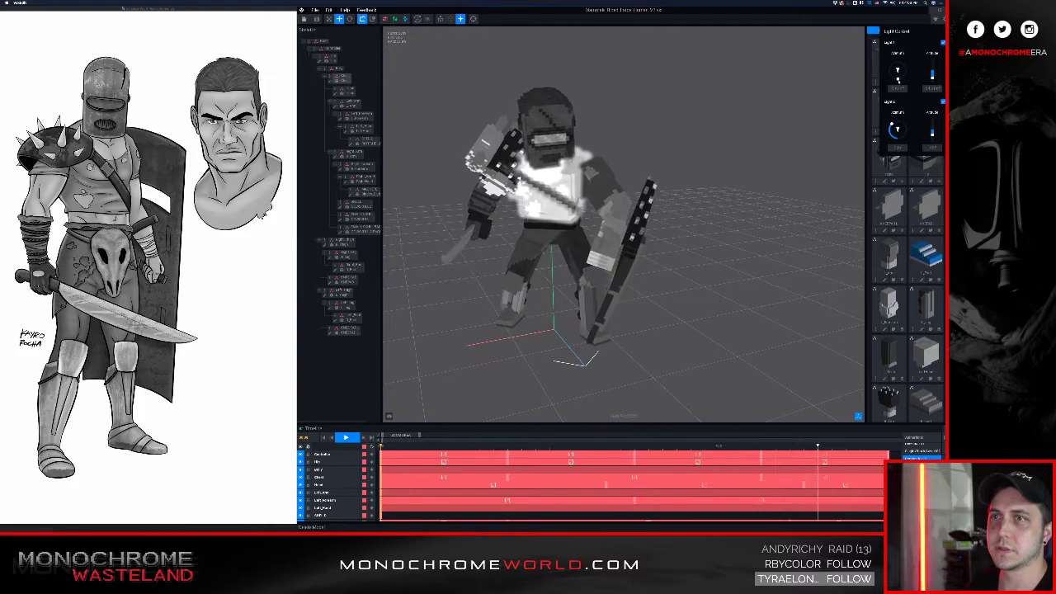
pyautogui.moveTo(903, 80); pyautogui.dragTo(893, 76)
pyautogui.moveTo(893, 133); pyautogui.dragTo(896, 138)
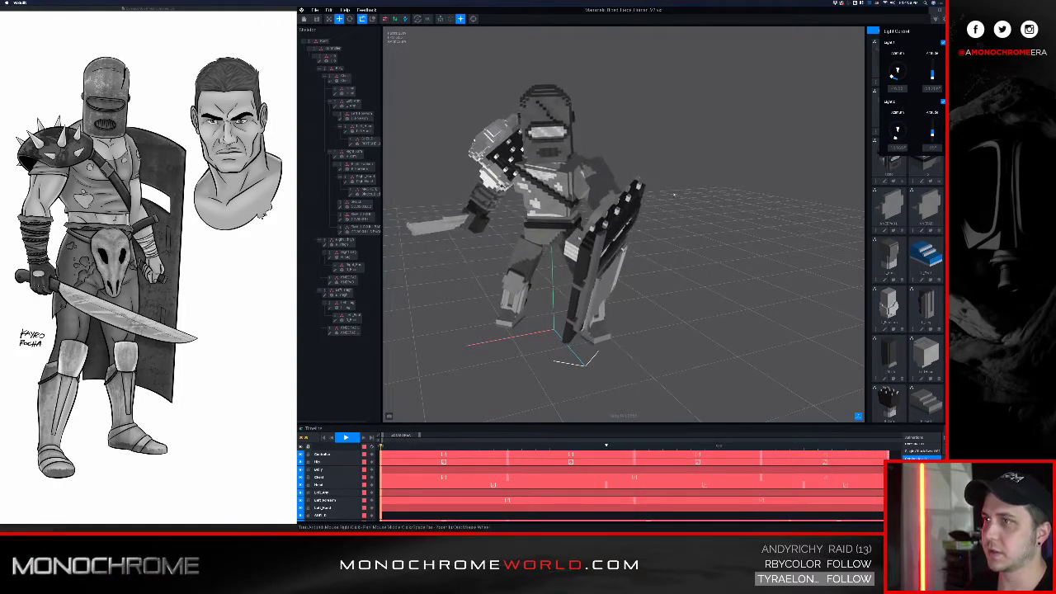
# - Examine the shield's face, edge spikes and grip from the side and front during the wide-stance animation
pyautogui.click(581, 189)
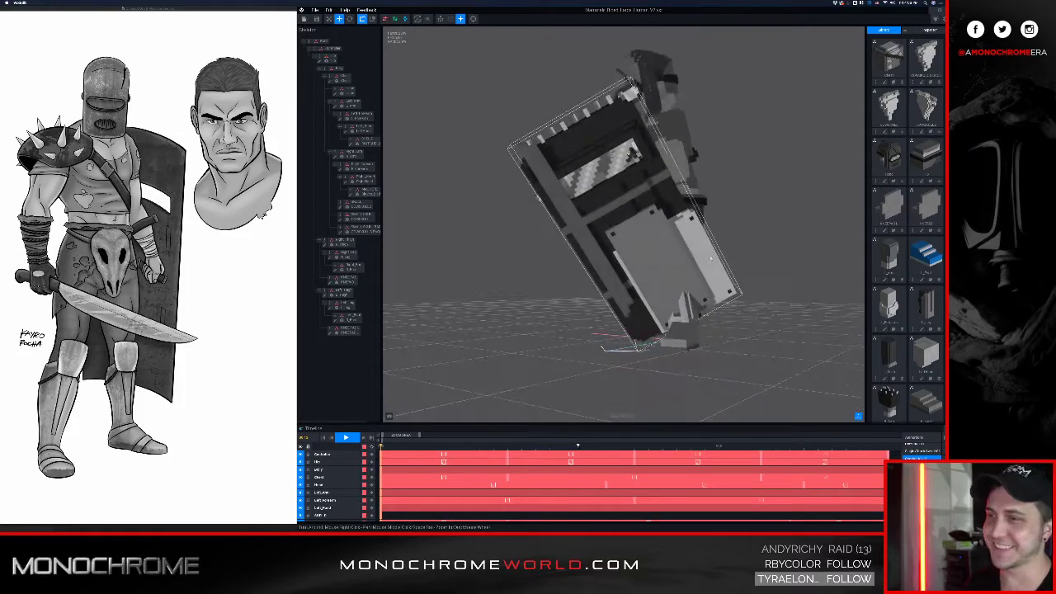
pyautogui.moveTo(634, 220)
pyautogui.mouseDown(button='right')
pyautogui.moveTo(652, 215)
pyautogui.moveTo(633, 217)
pyautogui.mouseUp(button='right')
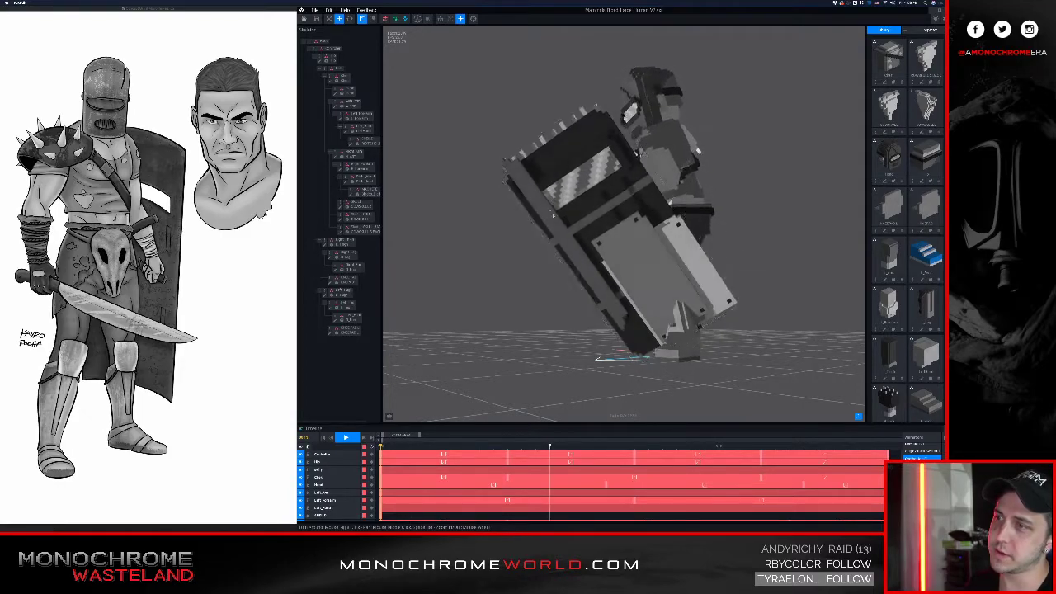
pyautogui.moveTo(594, 221); pyautogui.dragTo(614, 223, button='right')
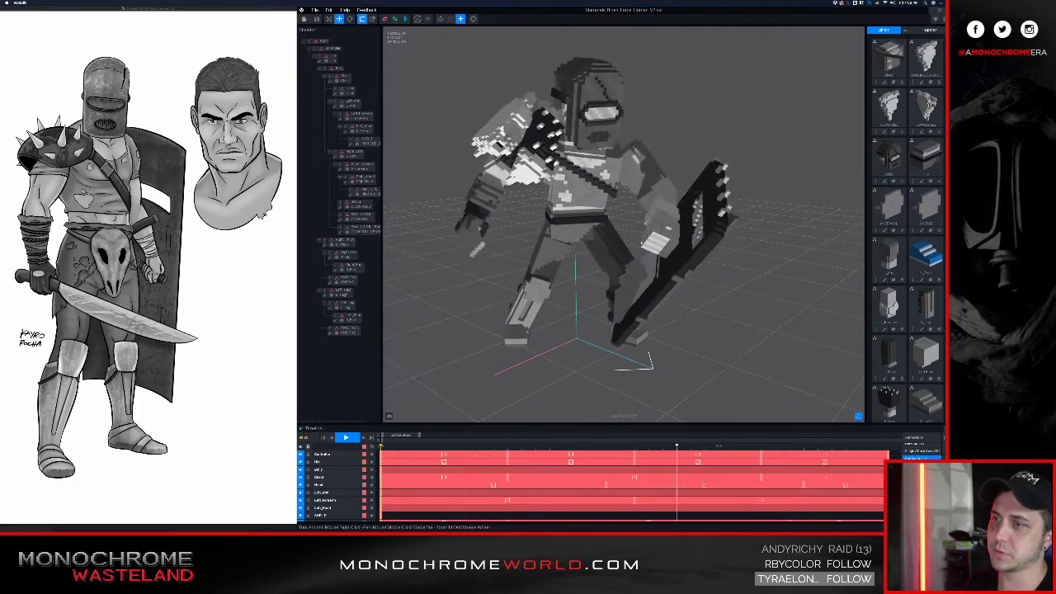
pyautogui.scroll(5, 620, 319)
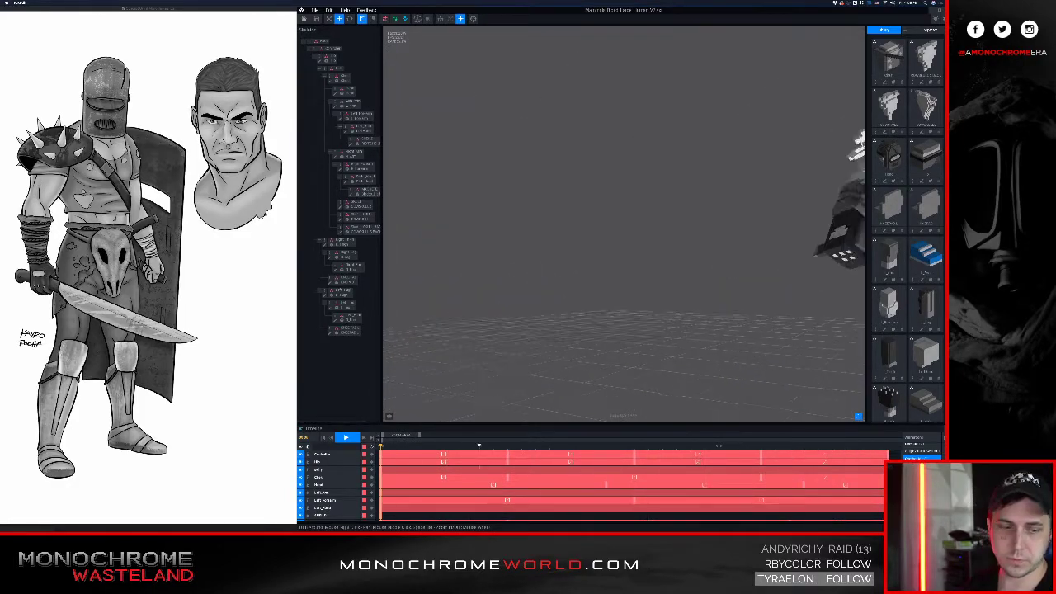
pyautogui.moveTo(650, 315); pyautogui.dragTo(597, 315, button='right')
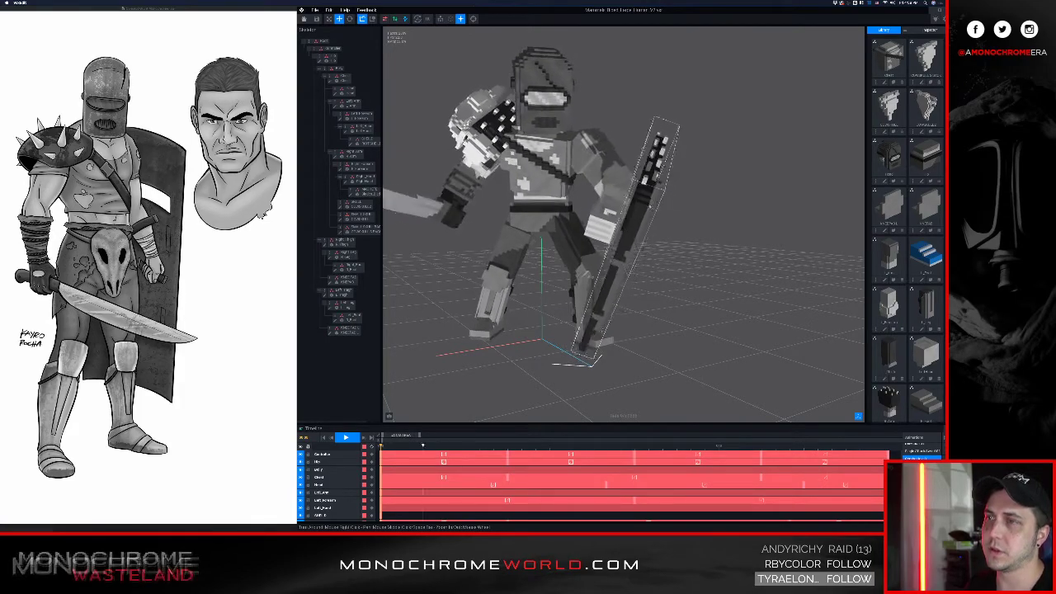
pyautogui.scroll(5, 647, 207)
pyautogui.moveTo(648, 207); pyautogui.dragTo(673, 185, button='right')
pyautogui.scroll(8, 663, 207)
pyautogui.scroll(-5, 665, 188)
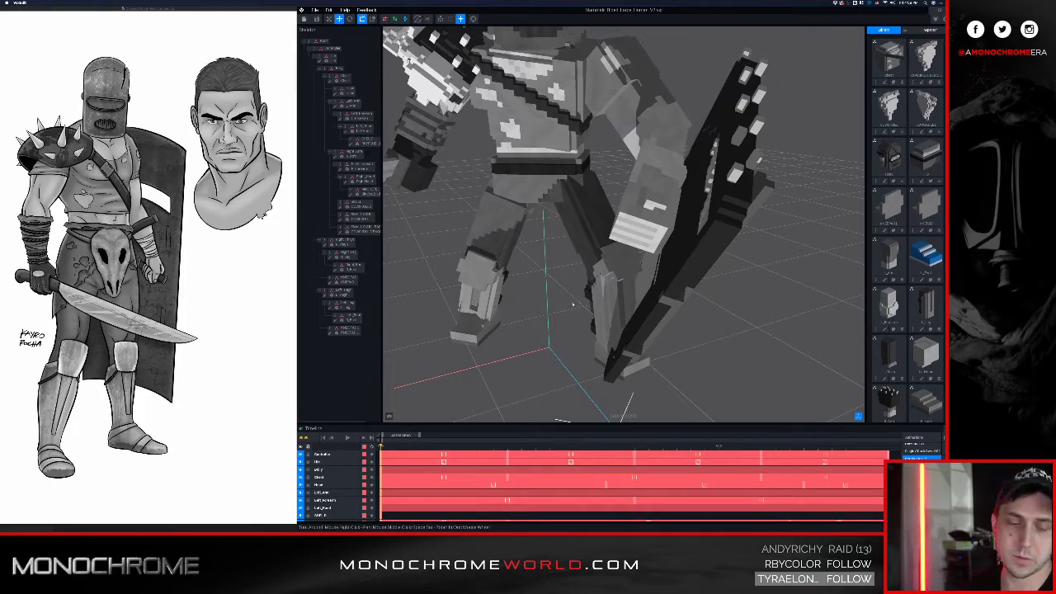
# - Open the shield model for editing, save its changes and return to the character scene
pyautogui.scroll(-5, 598, 289)
pyautogui.moveTo(598, 289); pyautogui.dragTo(570, 351, button='middle')
pyautogui.moveTo(570, 351); pyautogui.dragTo(636, 200, button='right')
pyautogui.click(472, 18)
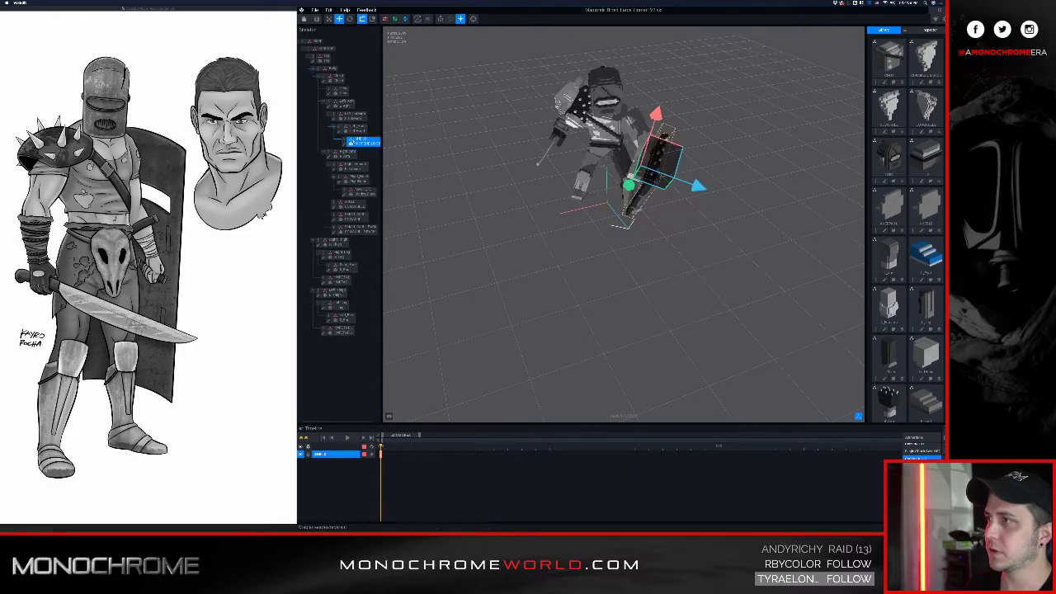
pyautogui.click(345, 144)
pyautogui.moveTo(552, 197); pyautogui.dragTo(557, 202, button='right')
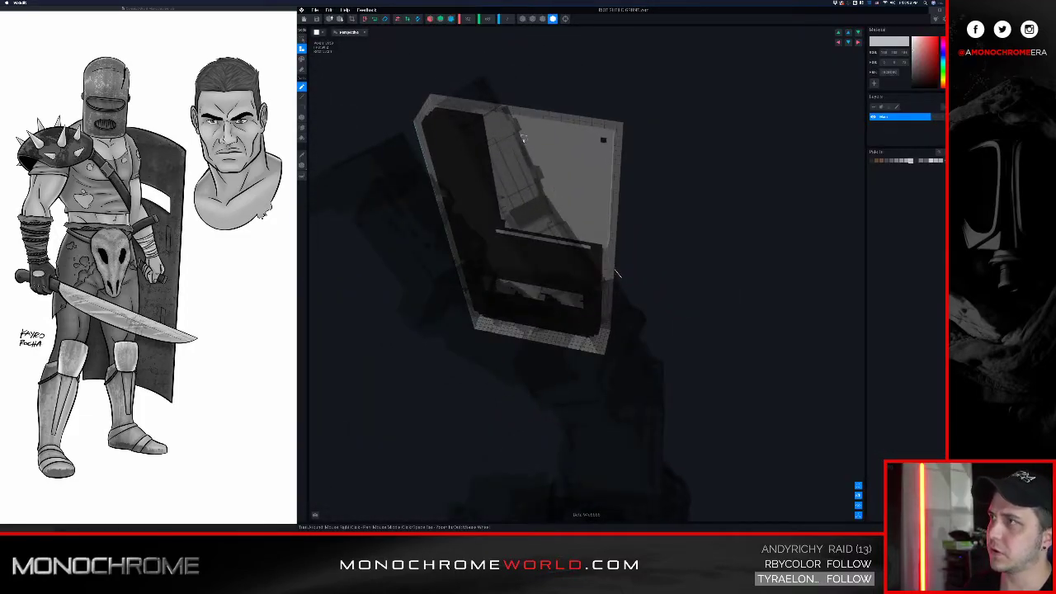
pyautogui.click(303, 19)
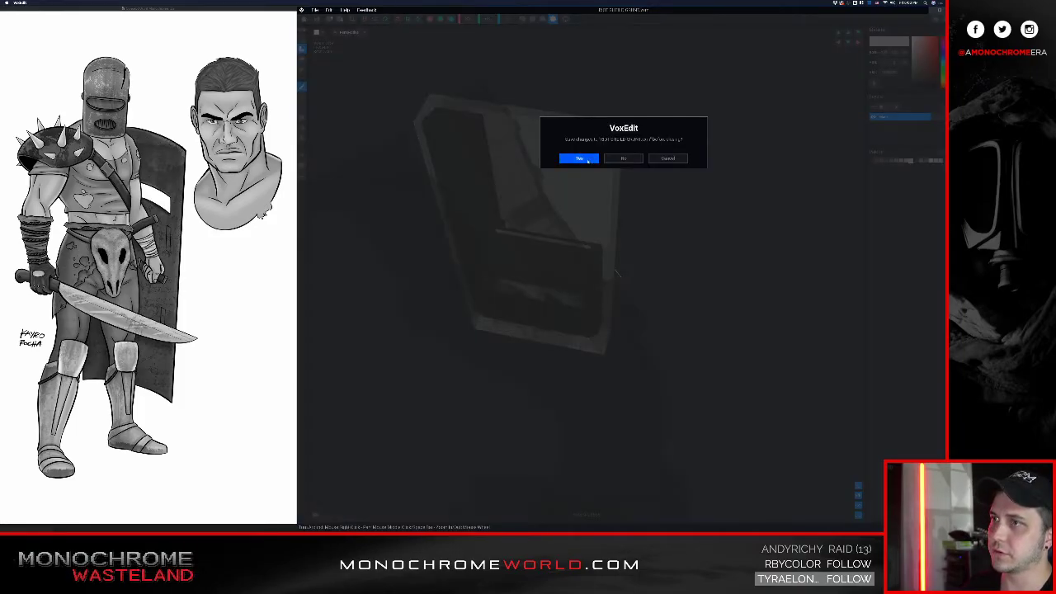
pyautogui.click(580, 159)
# - Switch the character to the standing animation, check the shield's spiked edge and reopen the shield model for editing
pyautogui.scroll(3, 627, 165)
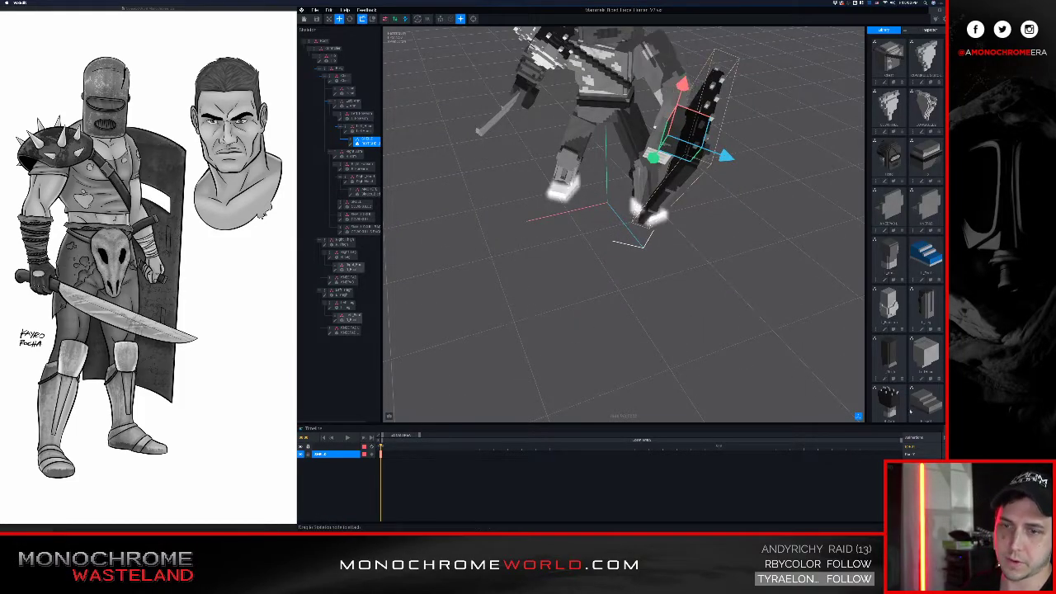
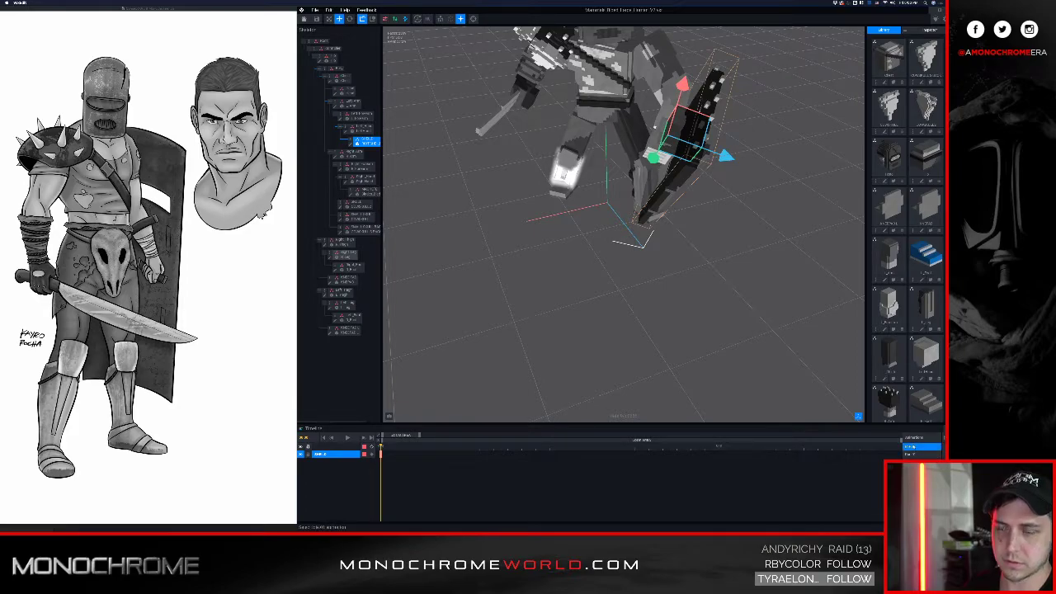
pyautogui.moveTo(783, 146); pyautogui.dragTo(710, 278, button='middle')
pyautogui.click(703, 272)
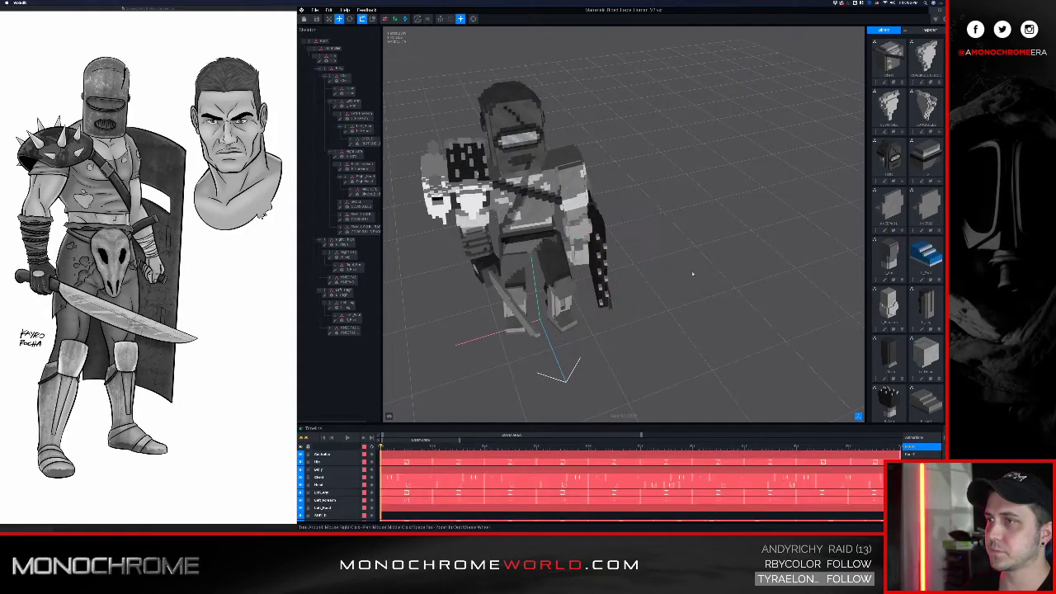
pyautogui.scroll(5, 605, 248)
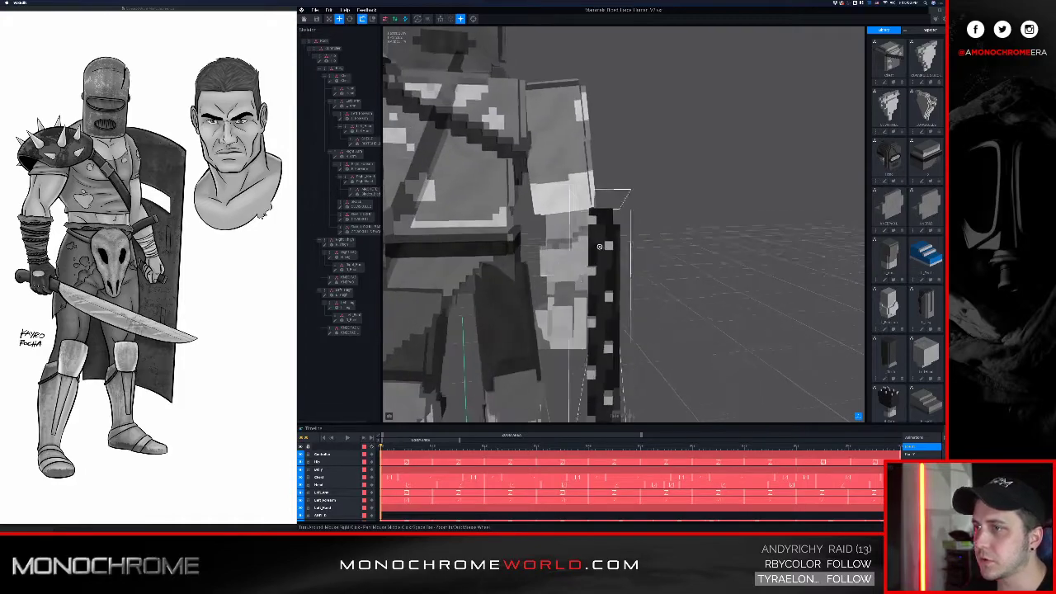
pyautogui.moveTo(602, 249); pyautogui.dragTo(604, 257, button='right')
pyautogui.click(604, 256)
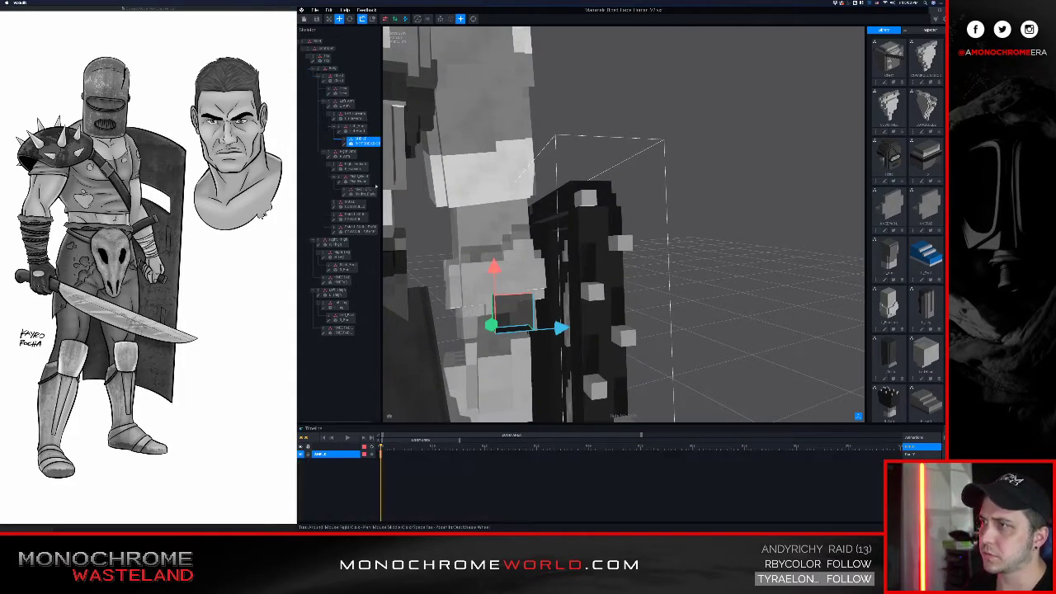
pyautogui.click(344, 145)
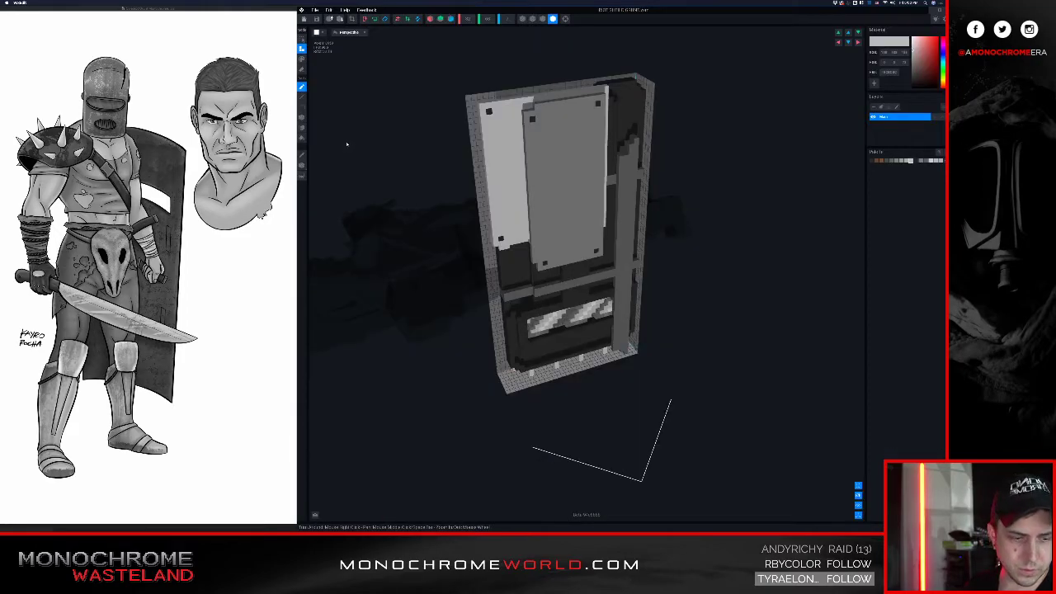
# - Shift the shield's pivot point slightly across its thickness and save the model while returning to the character scene
pyautogui.moveTo(528, 189); pyautogui.dragTo(525, 268, button='right')
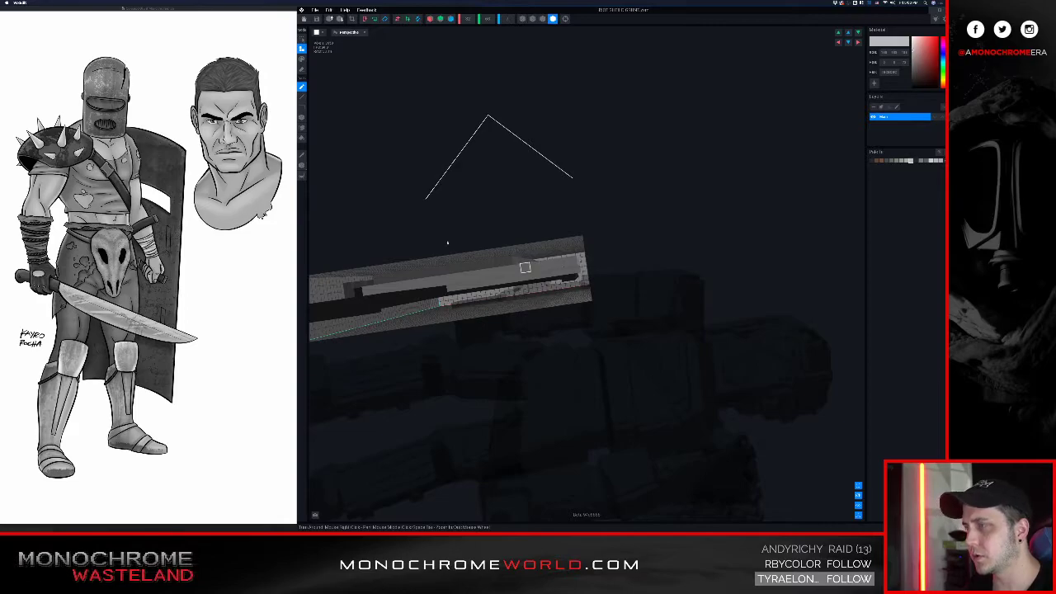
pyautogui.click(565, 19)
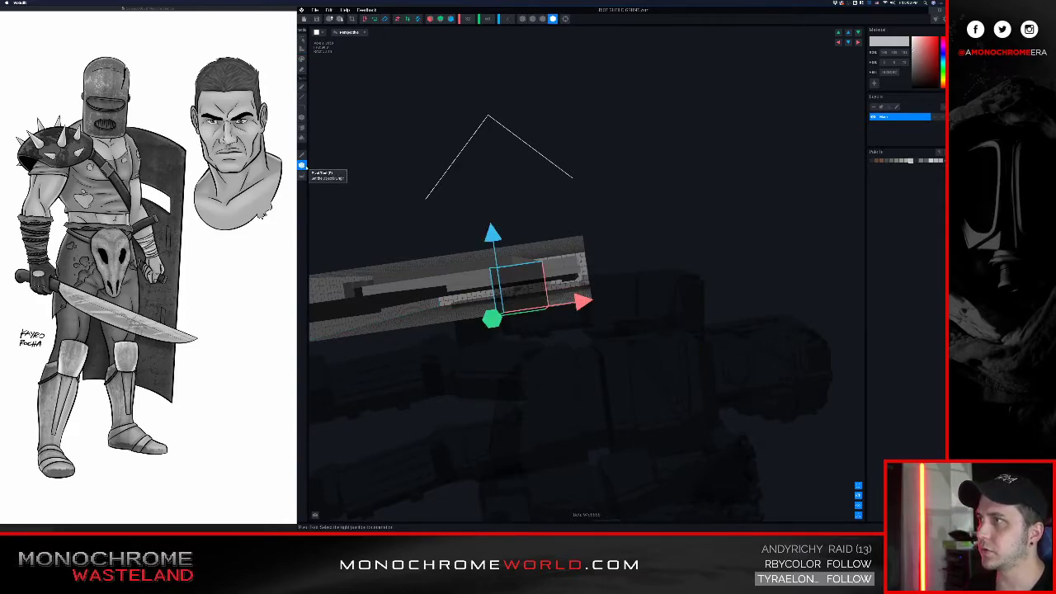
pyautogui.moveTo(388, 157); pyautogui.dragTo(407, 156, button='middle')
pyautogui.moveTo(395, 206); pyautogui.dragTo(389, 204, button='right')
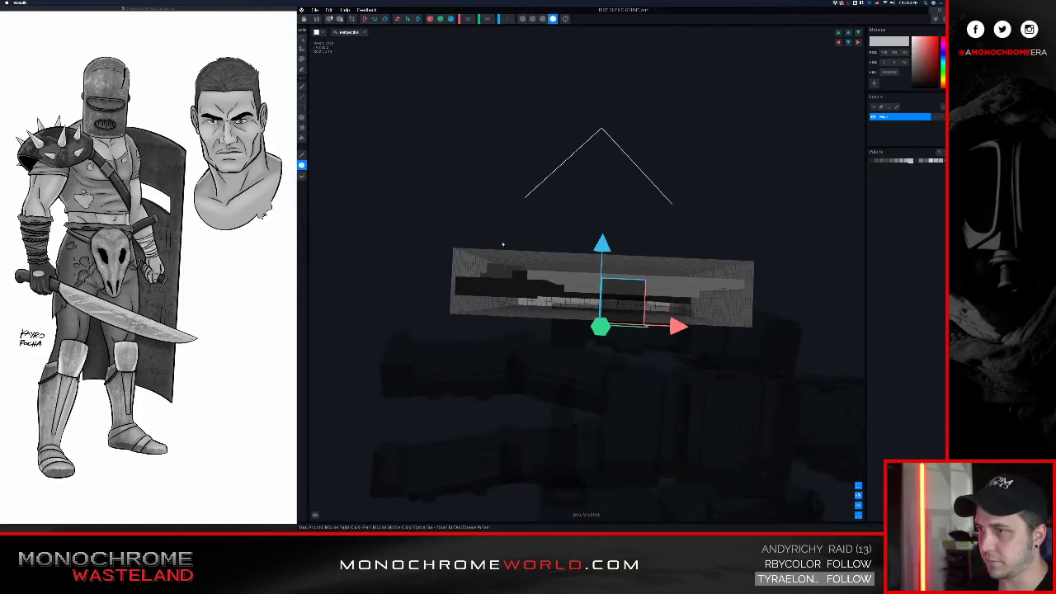
pyautogui.click(316, 18)
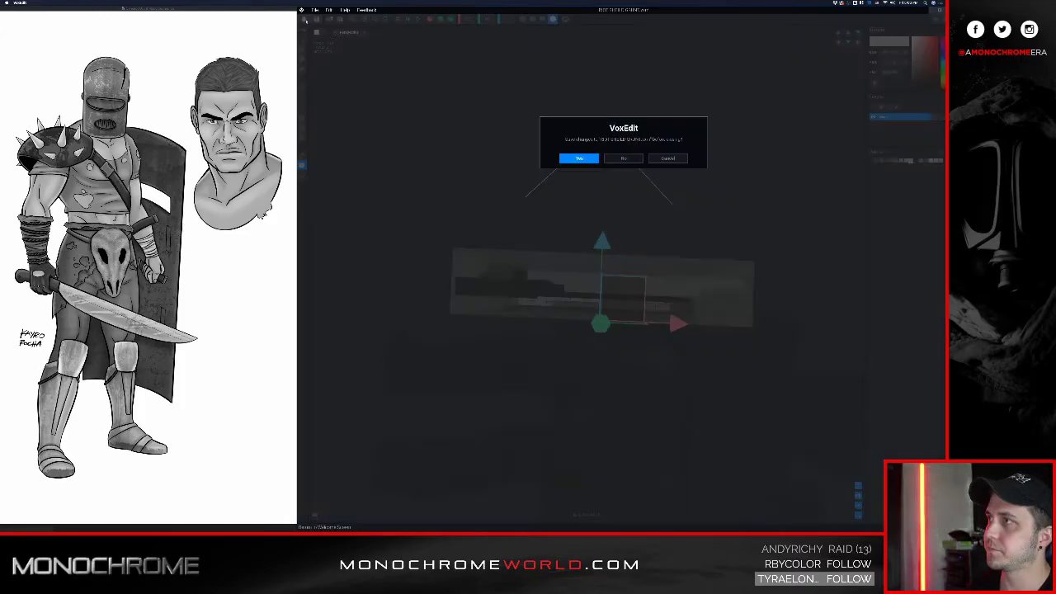
pyautogui.click(580, 158)
# - Examine the shield's position on the character's arm and its spiked edge up close in the standing pose
pyautogui.moveTo(624, 224); pyautogui.dragTo(696, 211, button='middle')
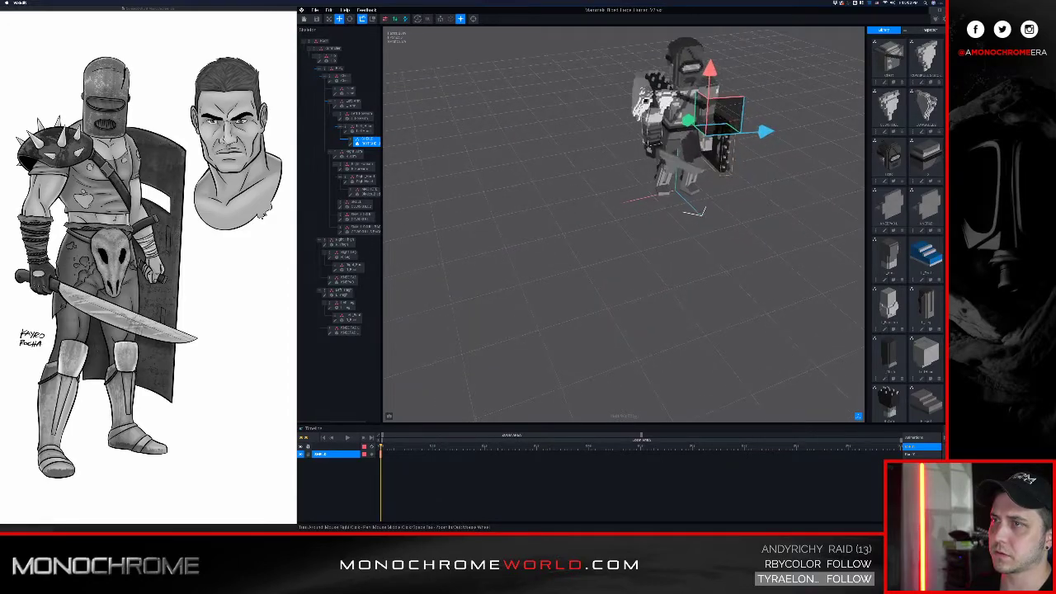
pyautogui.moveTo(746, 54); pyautogui.dragTo(654, 152, button='middle')
pyautogui.click(633, 170)
pyautogui.moveTo(644, 208); pyautogui.dragTo(600, 185, button='right')
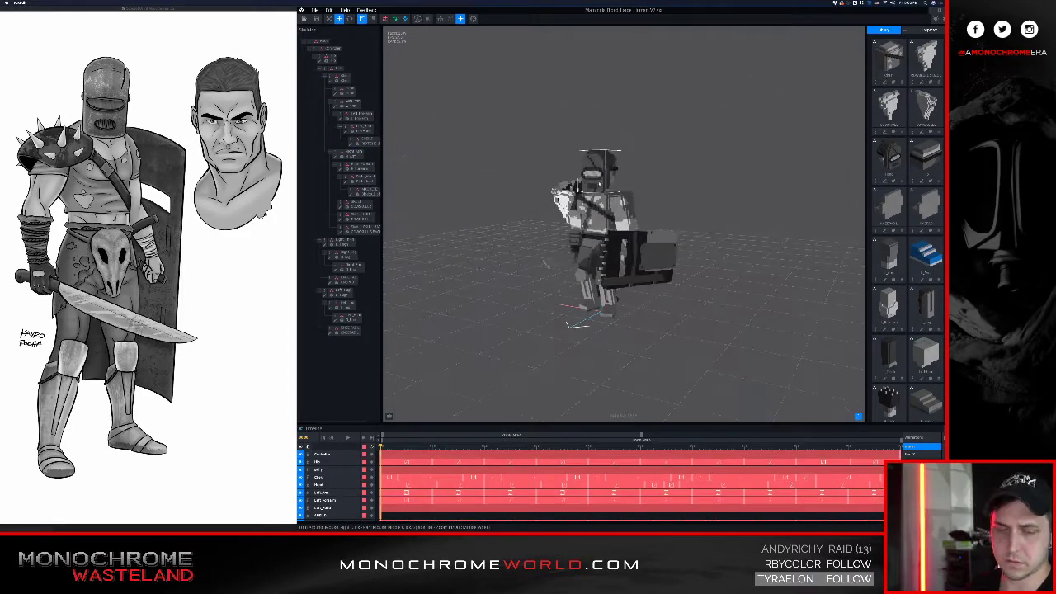
pyautogui.scroll(3, 611, 197)
pyautogui.moveTo(611, 248); pyautogui.dragTo(603, 267, button='right')
pyautogui.scroll(5, 658, 289)
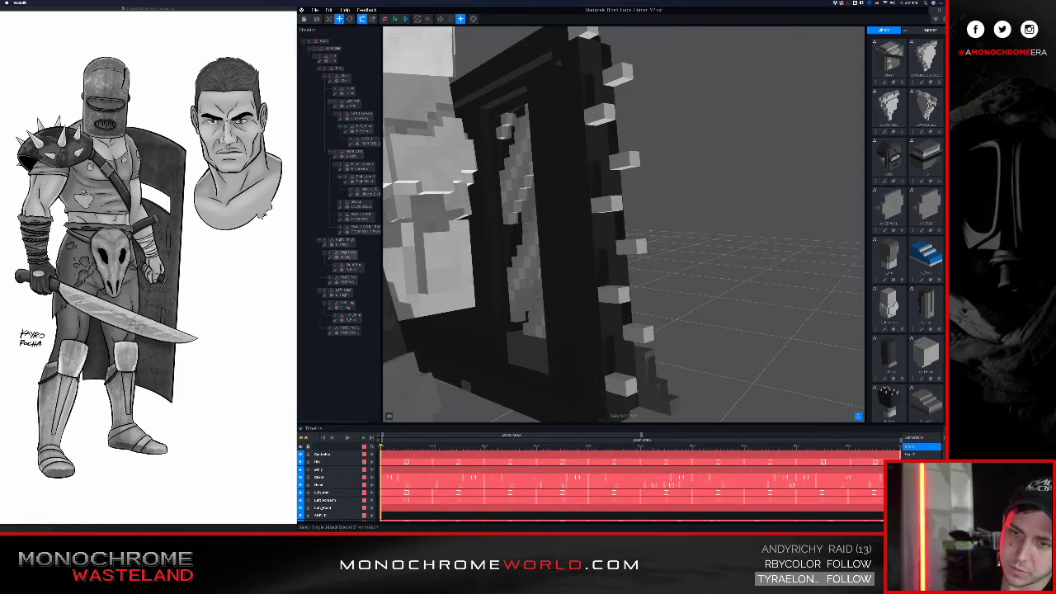
# - Switch back to the wide-stance combat animation and check how the shield sits against the character's hand
pyautogui.click(914, 448)
pyautogui.scroll(-10, 792, 376)
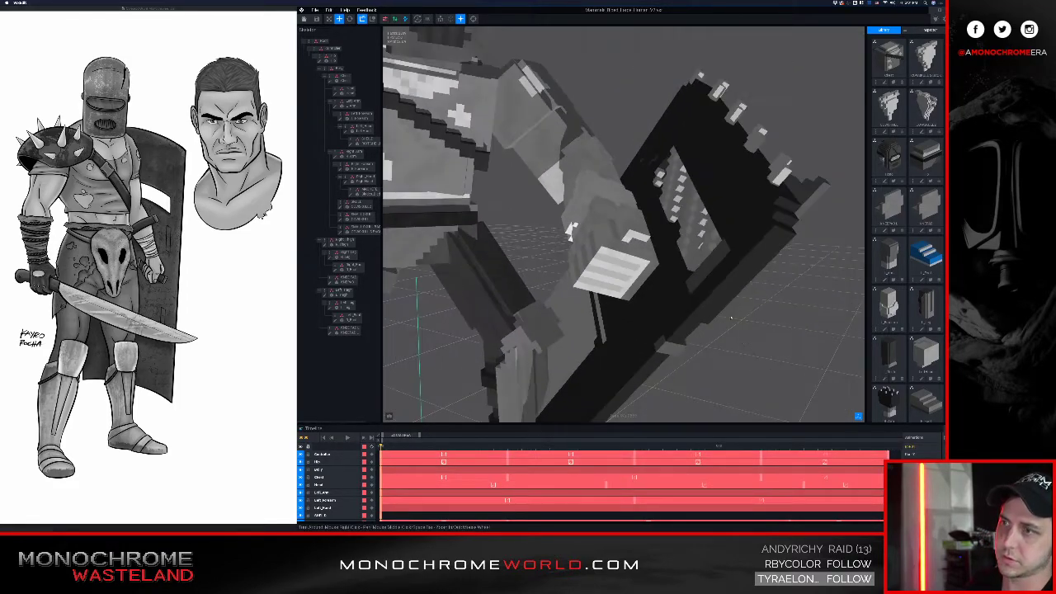
pyautogui.scroll(4, 741, 307)
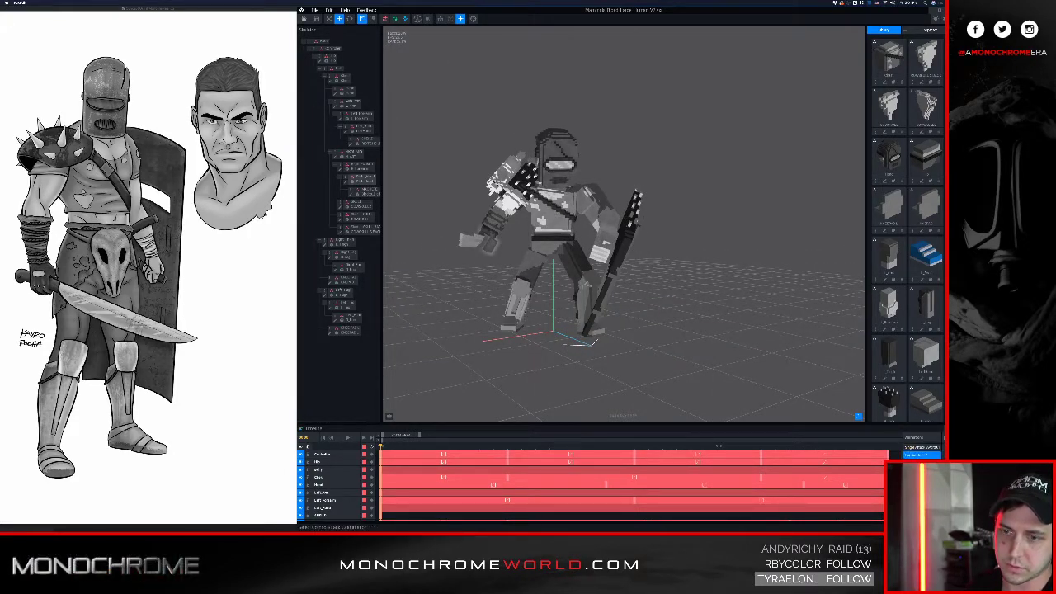
# - Play the running animation and check the shield's fit on the moving character from the front and side
pyautogui.click(915, 464)
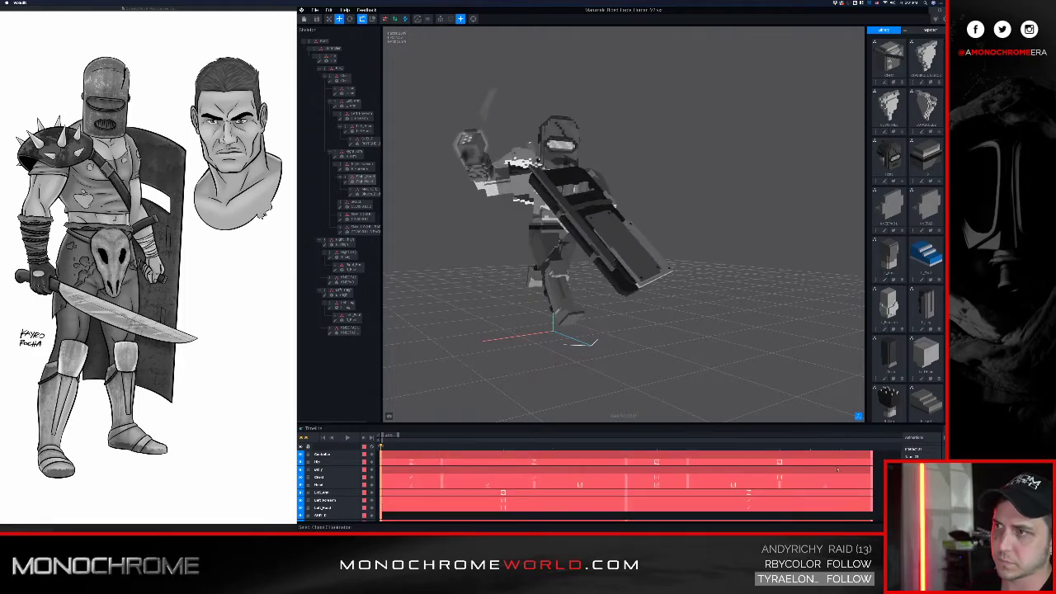
pyautogui.moveTo(591, 217); pyautogui.dragTo(594, 246, button='right')
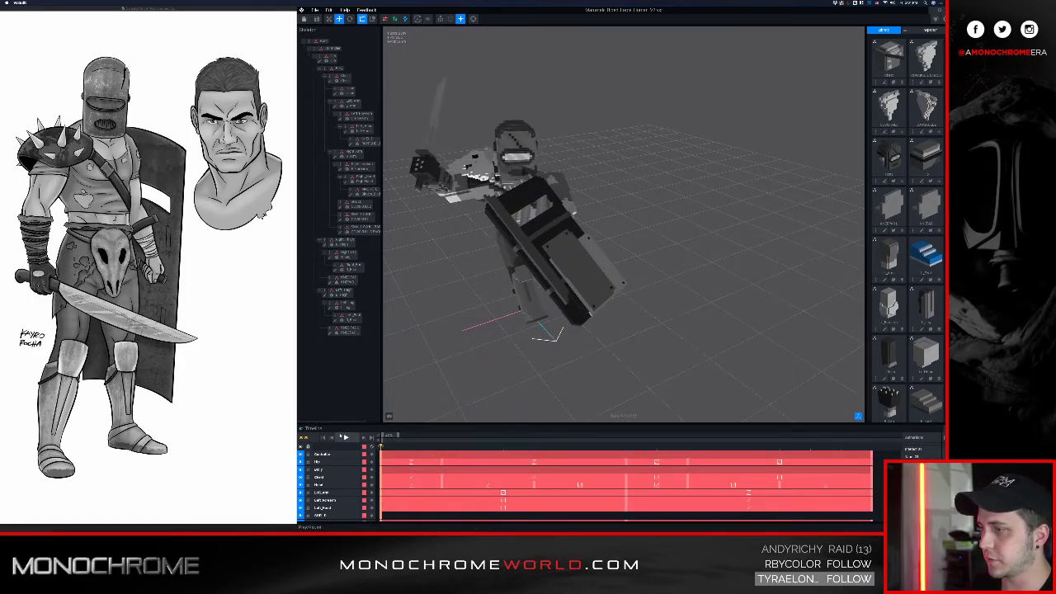
pyautogui.click(345, 437)
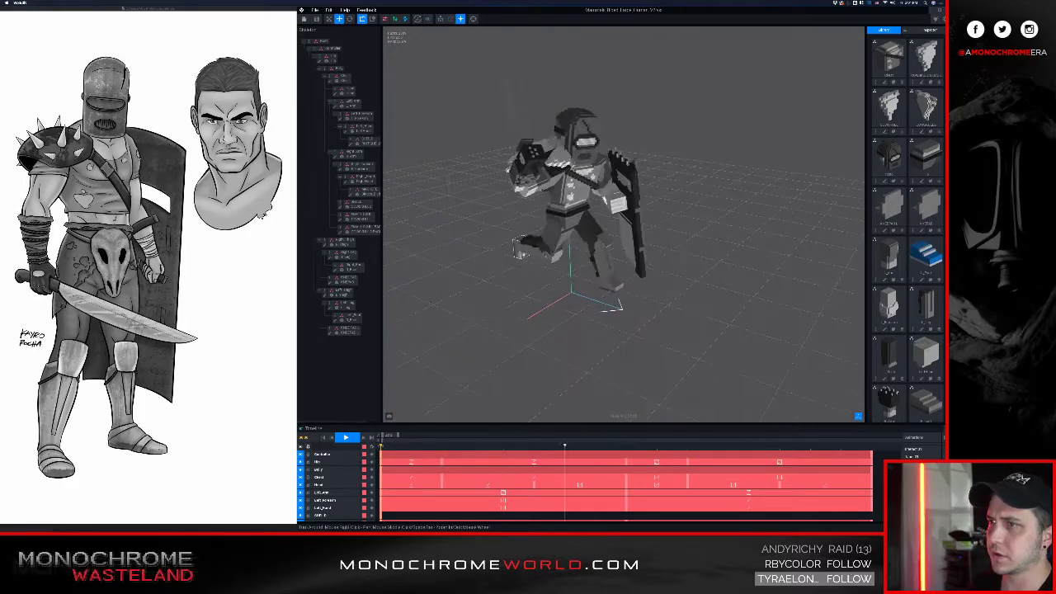
pyautogui.moveTo(578, 258); pyautogui.dragTo(580, 220, button='right')
pyautogui.click(580, 222)
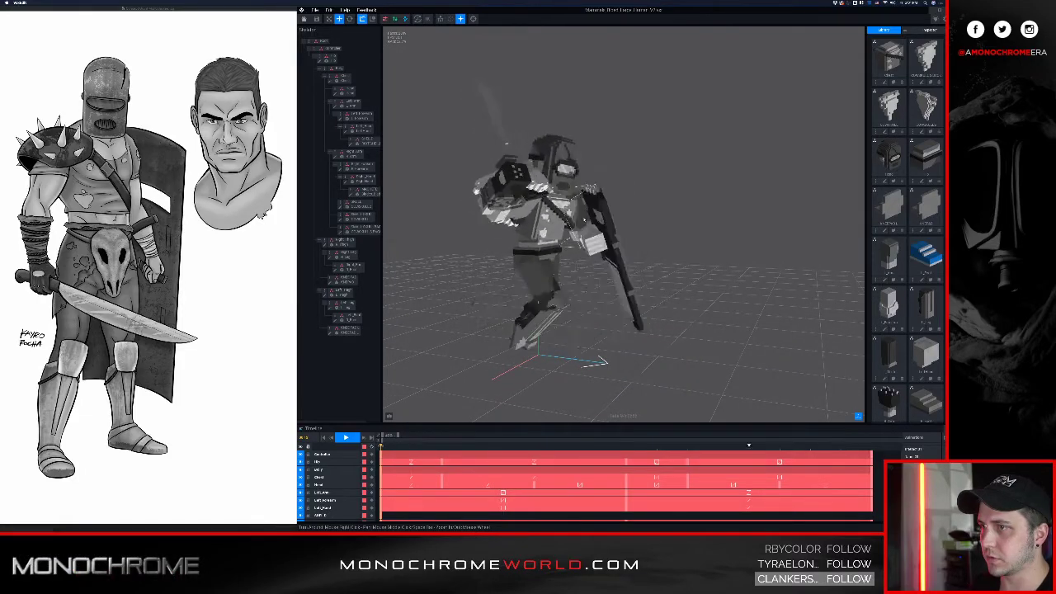
pyautogui.moveTo(584, 220); pyautogui.dragTo(582, 221, button='right')
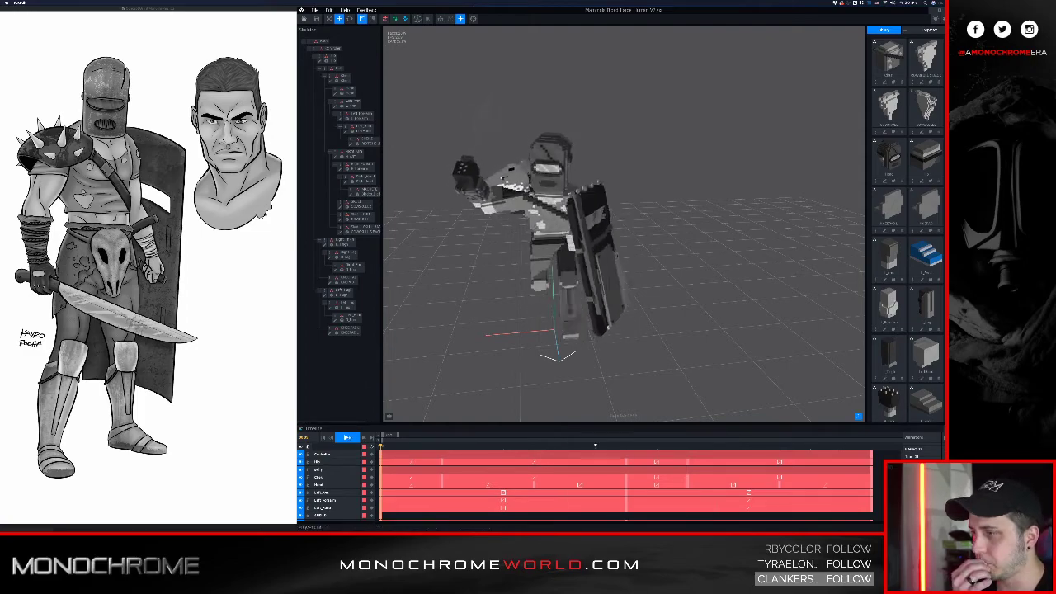
pyautogui.press('space')
pyautogui.press('space')
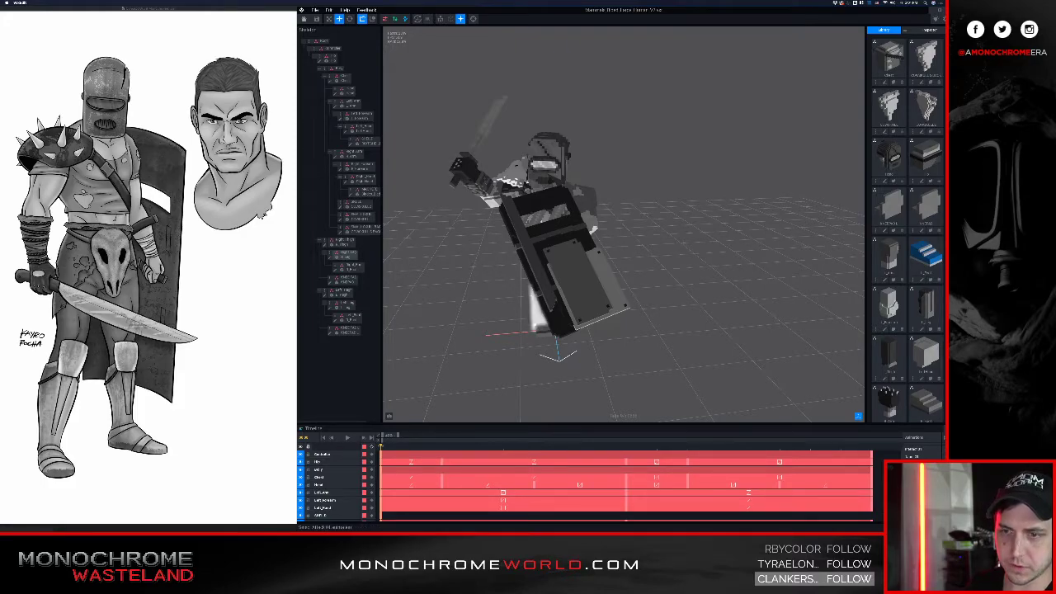
# - Switch back to the standing animation and examine the gap between the character's hand and the spiked shield from several angles
pyautogui.click(922, 446)
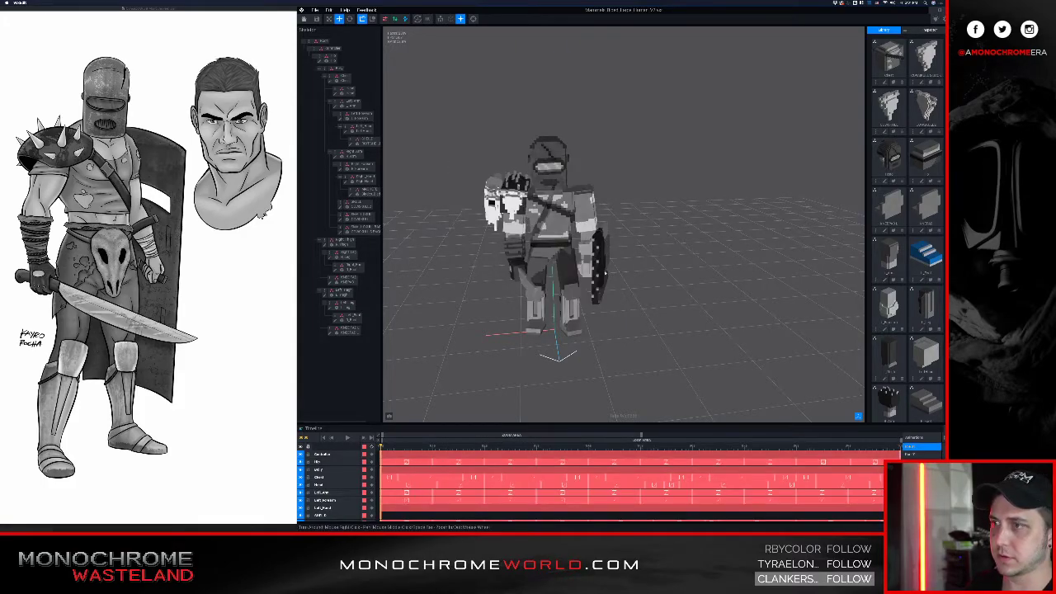
pyautogui.scroll(6, 609, 269)
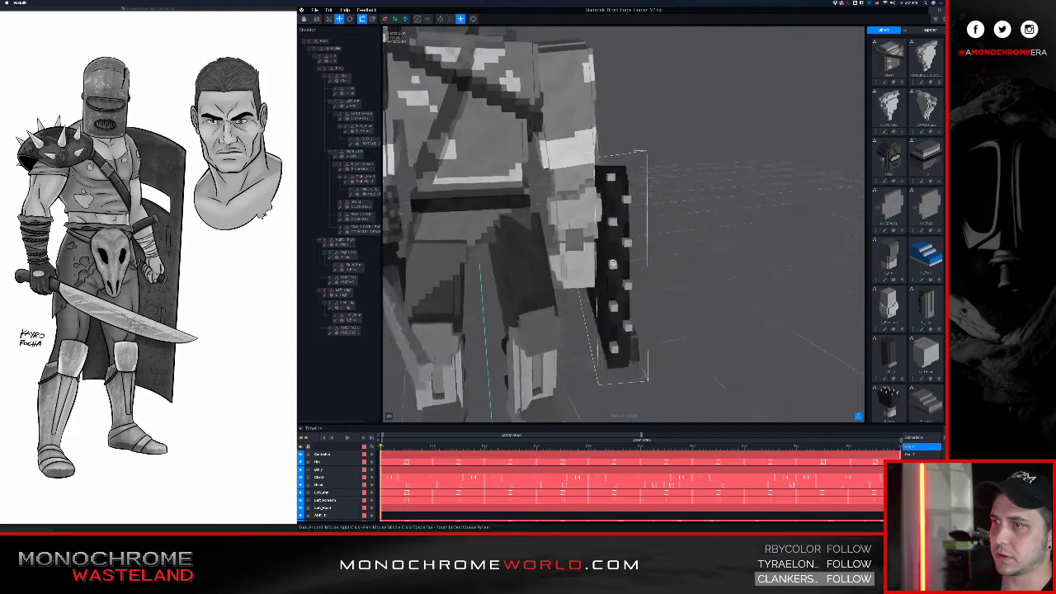
pyautogui.moveTo(612, 263); pyautogui.dragTo(616, 258, button='right')
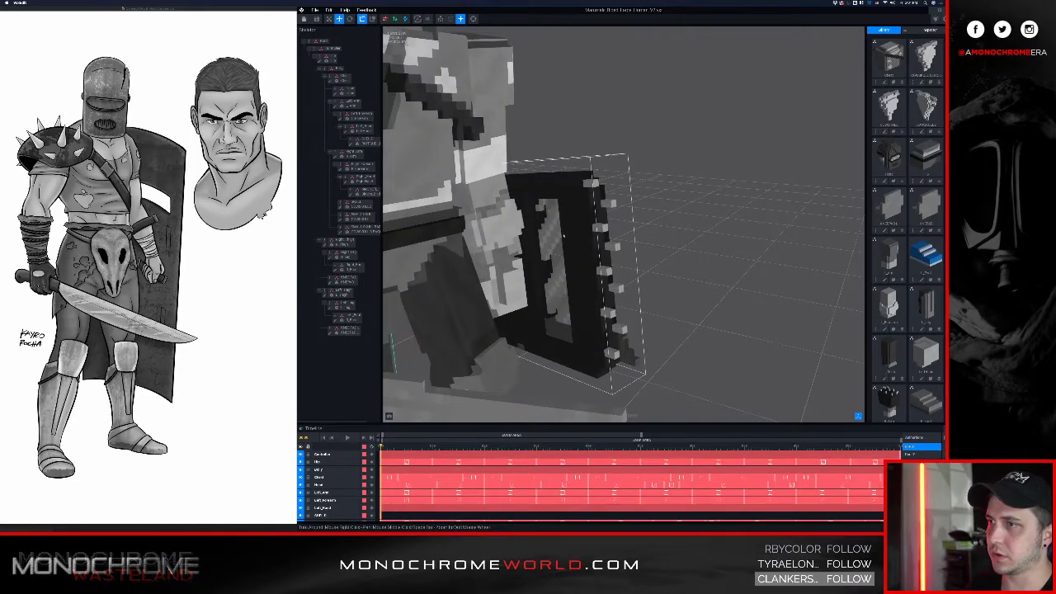
pyautogui.moveTo(522, 239); pyautogui.dragTo(561, 234, button='right')
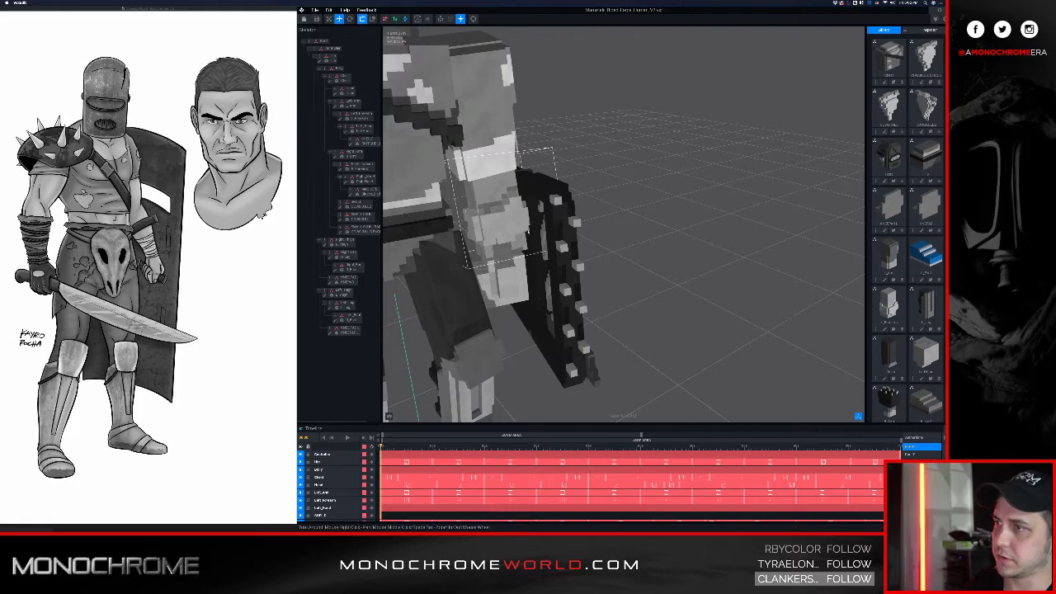
pyautogui.scroll(5, 528, 231)
pyautogui.moveTo(528, 231); pyautogui.dragTo(534, 338, button='right')
pyautogui.scroll(4, 534, 227)
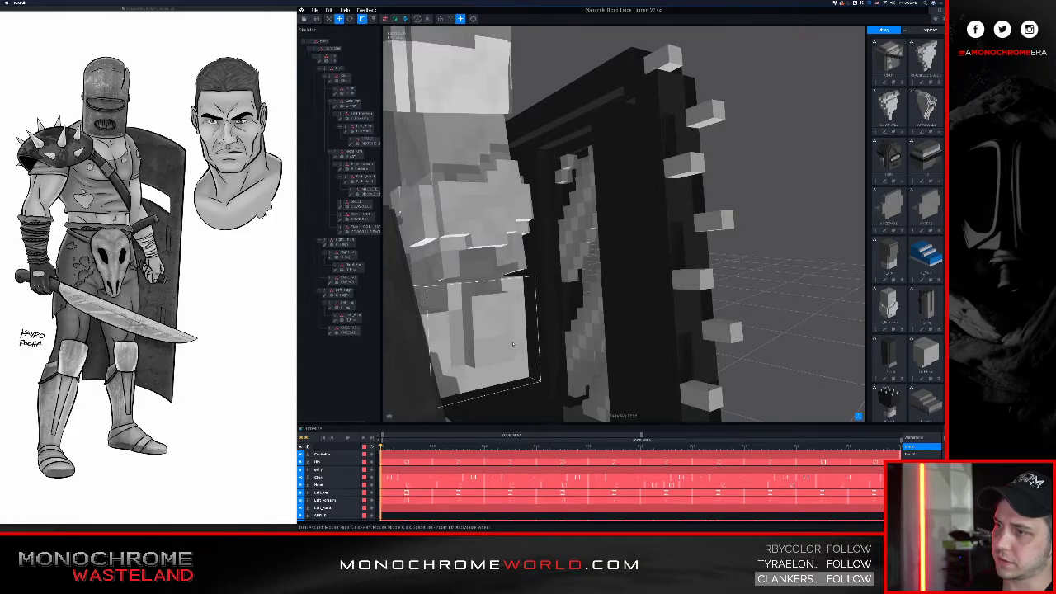
# - Open the left hand's voxel model and attach a dark voxel band across its raised block and adjoining faces
pyautogui.click(522, 339)
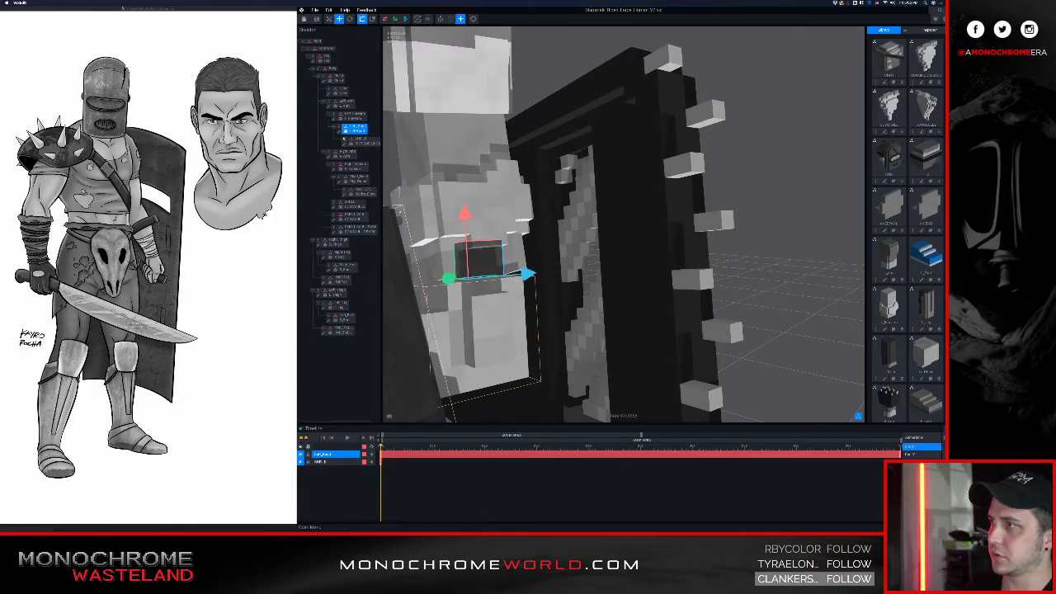
pyautogui.click(339, 133)
pyautogui.scroll(-3, 521, 228)
pyautogui.moveTo(521, 228)
pyautogui.mouseDown(button='right')
pyautogui.moveTo(547, 239)
pyautogui.moveTo(532, 224)
pyautogui.mouseUp(button='right')
pyautogui.scroll(-3, 548, 238)
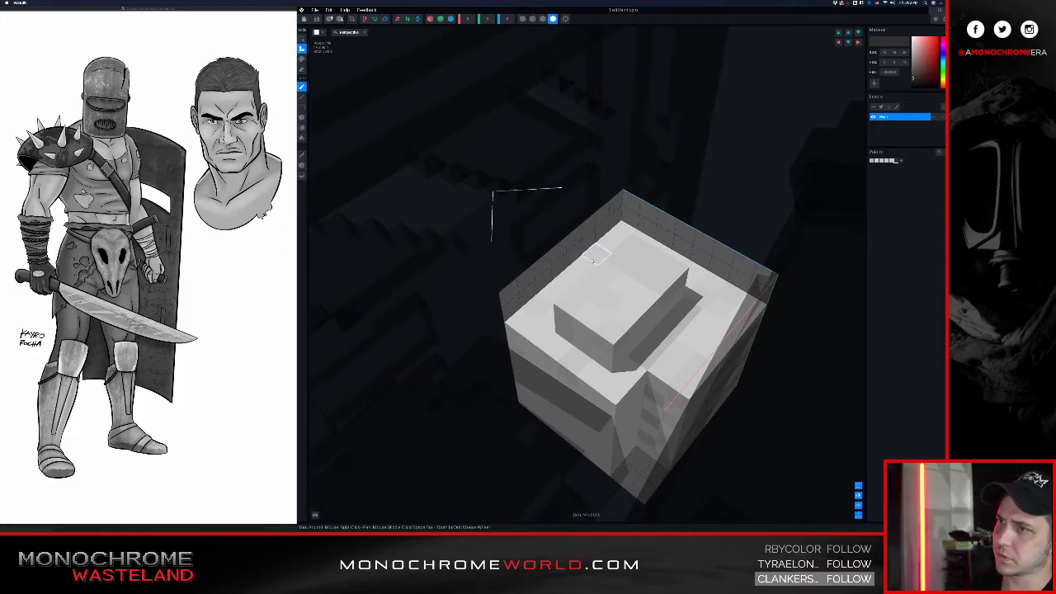
pyautogui.moveTo(598, 256); pyautogui.dragTo(585, 267)
pyautogui.moveTo(596, 254)
pyautogui.mouseDown(button='right')
pyautogui.moveTo(589, 242)
pyautogui.moveTo(606, 253)
pyautogui.moveTo(602, 266)
pyautogui.mouseUp(button='right')
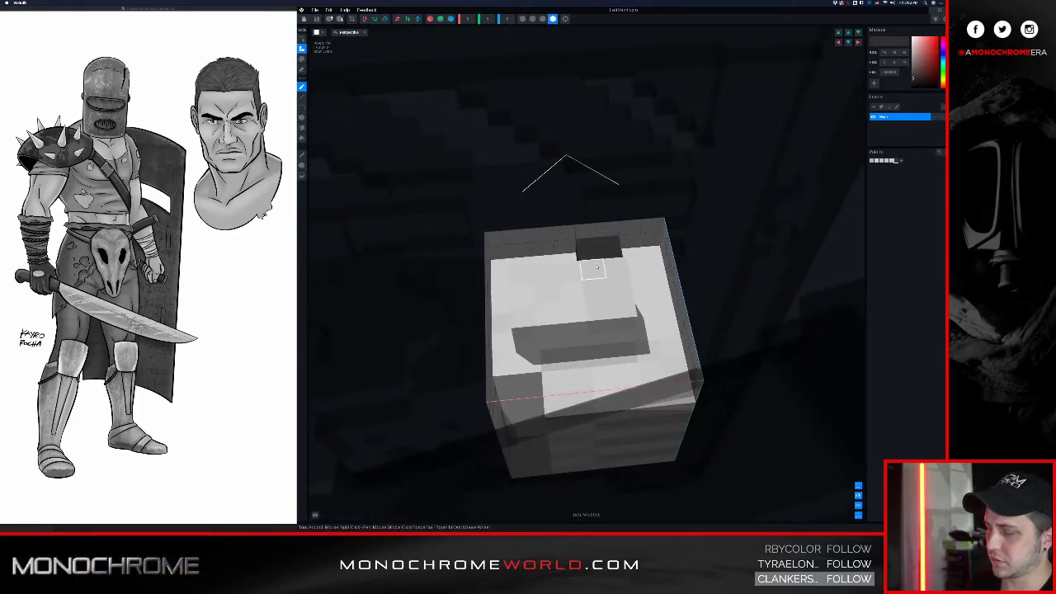
pyautogui.moveTo(596, 268); pyautogui.dragTo(625, 383)
pyautogui.moveTo(630, 384)
pyautogui.mouseDown(button='right')
pyautogui.moveTo(648, 371)
pyautogui.moveTo(608, 389)
pyautogui.moveTo(660, 376)
pyautogui.moveTo(628, 384)
pyautogui.moveTo(667, 416)
pyautogui.moveTo(667, 363)
pyautogui.moveTo(658, 380)
pyautogui.moveTo(662, 360)
pyautogui.moveTo(636, 361)
pyautogui.moveTo(571, 236)
pyautogui.moveTo(664, 333)
pyautogui.mouseUp(button='right')
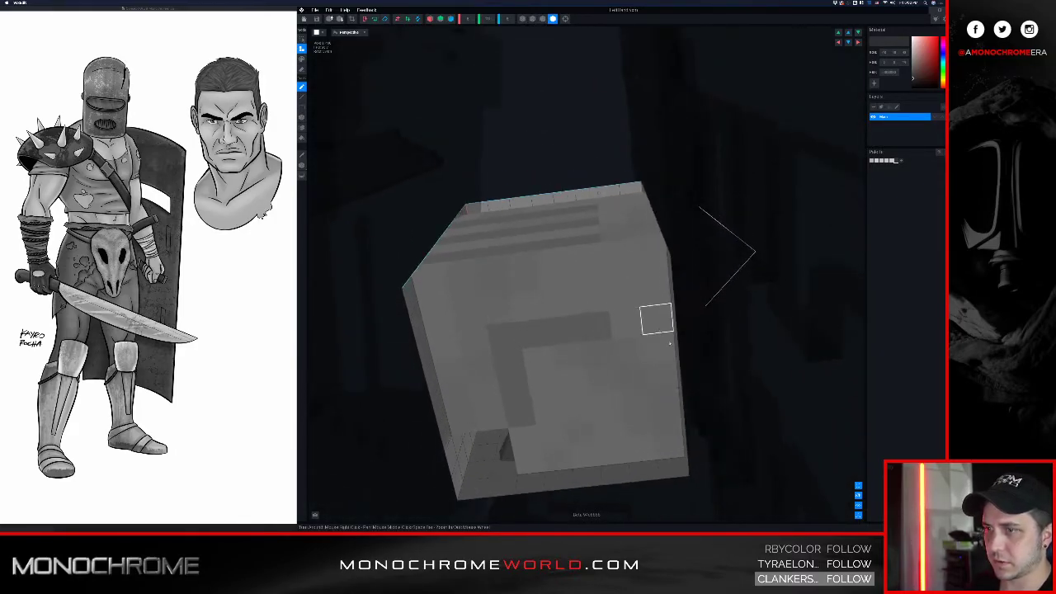
pyautogui.moveTo(670, 353)
pyautogui.mouseDown()
pyautogui.moveTo(657, 369)
pyautogui.moveTo(615, 351)
pyautogui.moveTo(520, 365)
pyautogui.moveTo(578, 400)
pyautogui.moveTo(603, 395)
pyautogui.moveTo(461, 395)
pyautogui.mouseUp()
pyautogui.moveTo(535, 357); pyautogui.dragTo(568, 292, button='right')
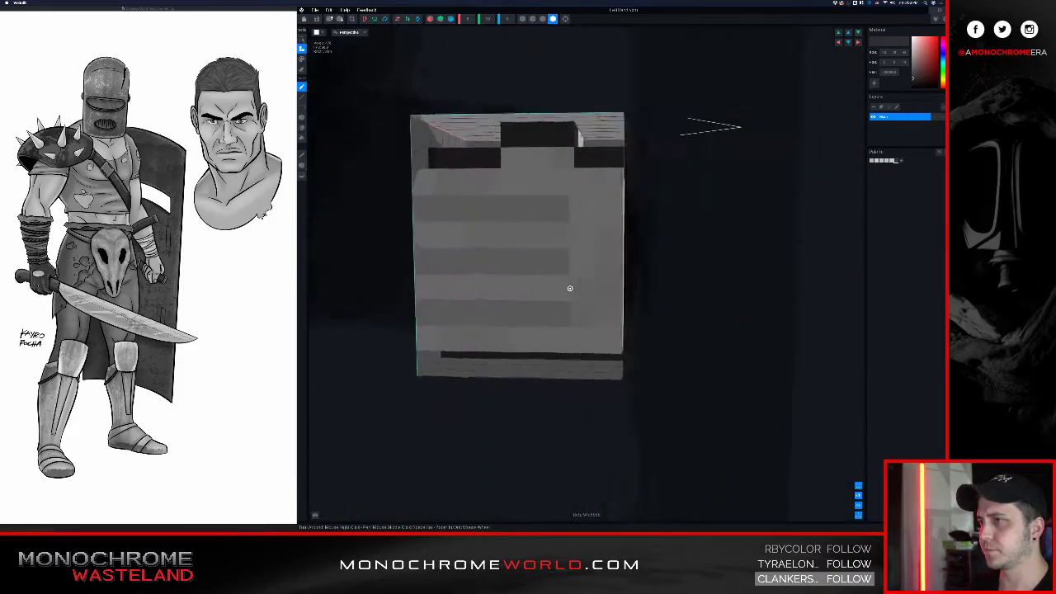
# - Extend the dark band down the side face of the hand as a two-voxel-wide strip
pyautogui.scroll(2, 569, 292)
pyautogui.scroll(-2, 412, 281)
pyautogui.moveTo(410, 282); pyautogui.dragTo(521, 241, button='right')
pyautogui.moveTo(560, 154); pyautogui.dragTo(585, 220, button='right')
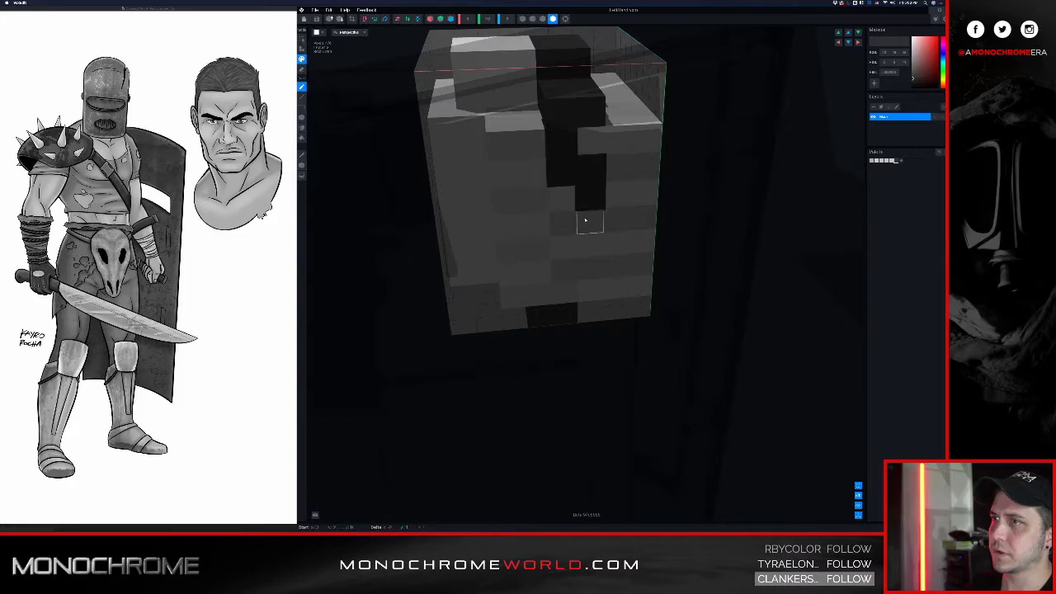
pyautogui.moveTo(586, 161)
pyautogui.mouseDown()
pyautogui.moveTo(577, 214)
pyautogui.moveTo(588, 291)
pyautogui.mouseUp()
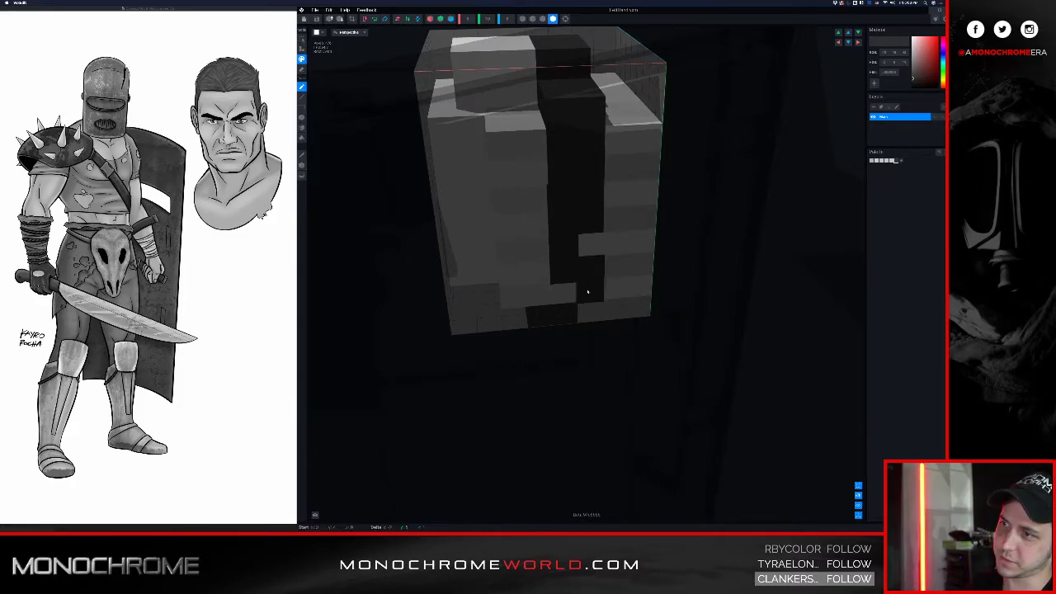
pyautogui.moveTo(587, 270)
pyautogui.mouseDown(button='right')
pyautogui.moveTo(573, 276)
pyautogui.moveTo(569, 263)
pyautogui.mouseUp(button='right')
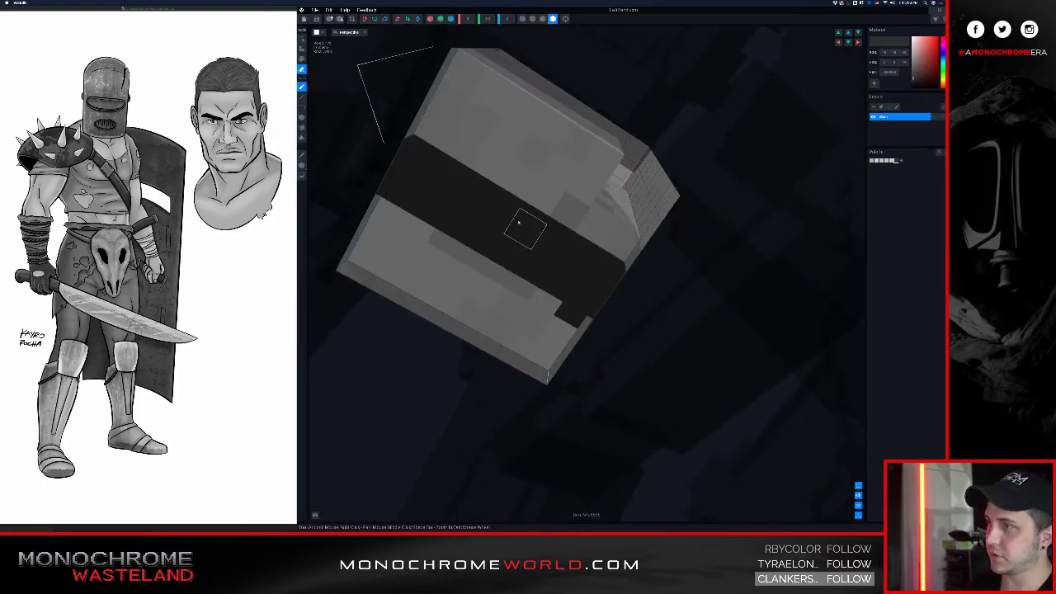
# - Trim the voxel rows of the dark band on the hand's flat face, undoing the misplaced strokes
pyautogui.moveTo(416, 158); pyautogui.dragTo(572, 235)
pyautogui.hotkey('ctrl', 'z')
pyautogui.moveTo(605, 265)
pyautogui.mouseDown()
pyautogui.moveTo(487, 208)
pyautogui.moveTo(423, 161)
pyautogui.mouseUp()
pyautogui.hotkey('ctrl', 'z')
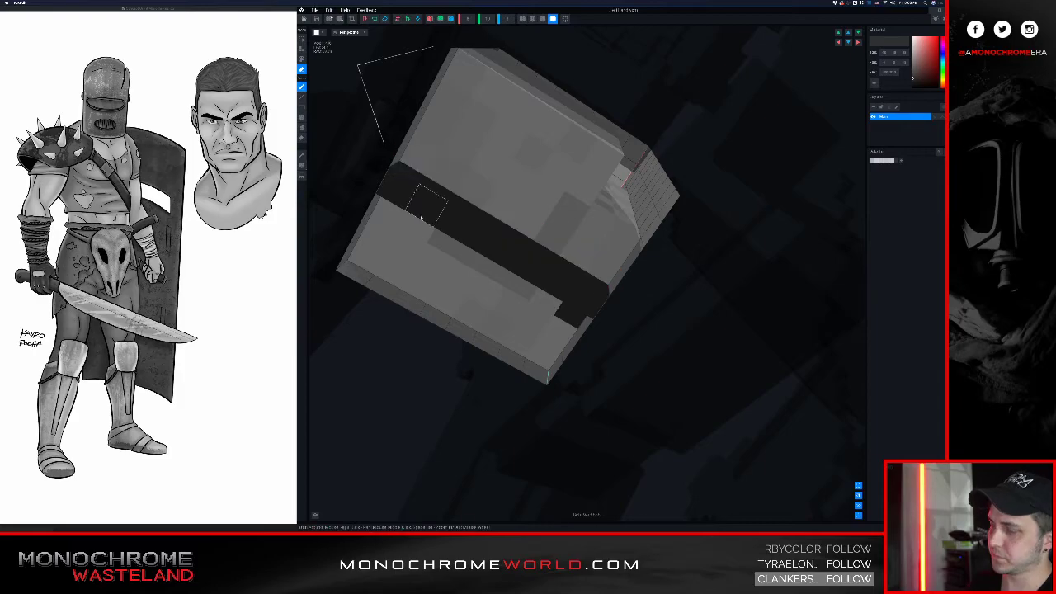
pyautogui.moveTo(383, 227)
pyautogui.mouseDown()
pyautogui.moveTo(578, 309)
pyautogui.moveTo(591, 330)
pyautogui.mouseUp()
pyautogui.moveTo(523, 259); pyautogui.dragTo(516, 253, button='right')
pyautogui.moveTo(505, 183); pyautogui.dragTo(487, 149, button='right')
pyautogui.scroll(-4, 477, 160)
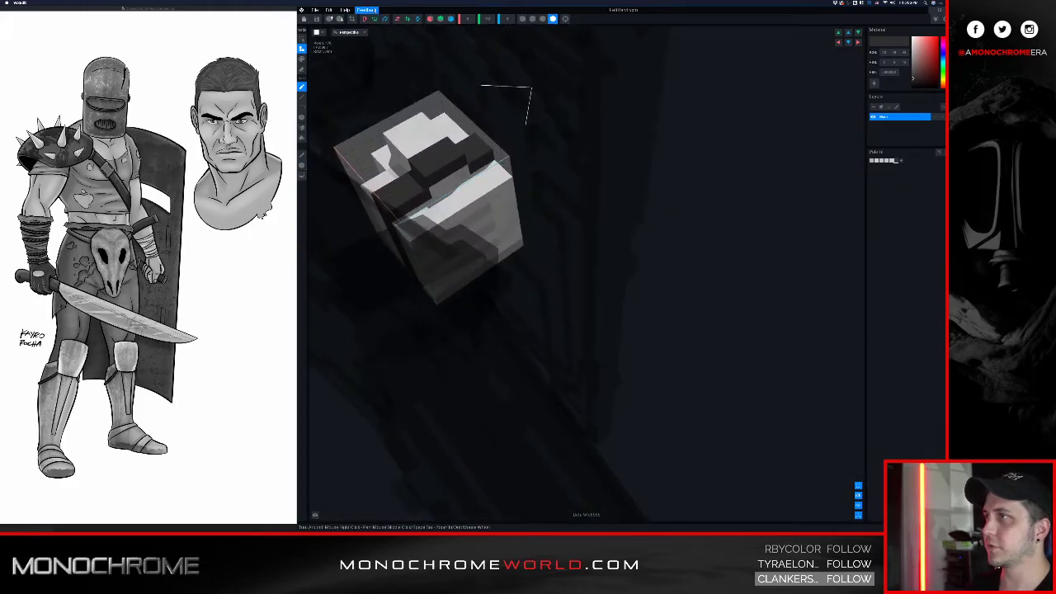
# - Save the hand model, return to the character scene and inspect the strapped hand beside the shield
pyautogui.click(304, 19)
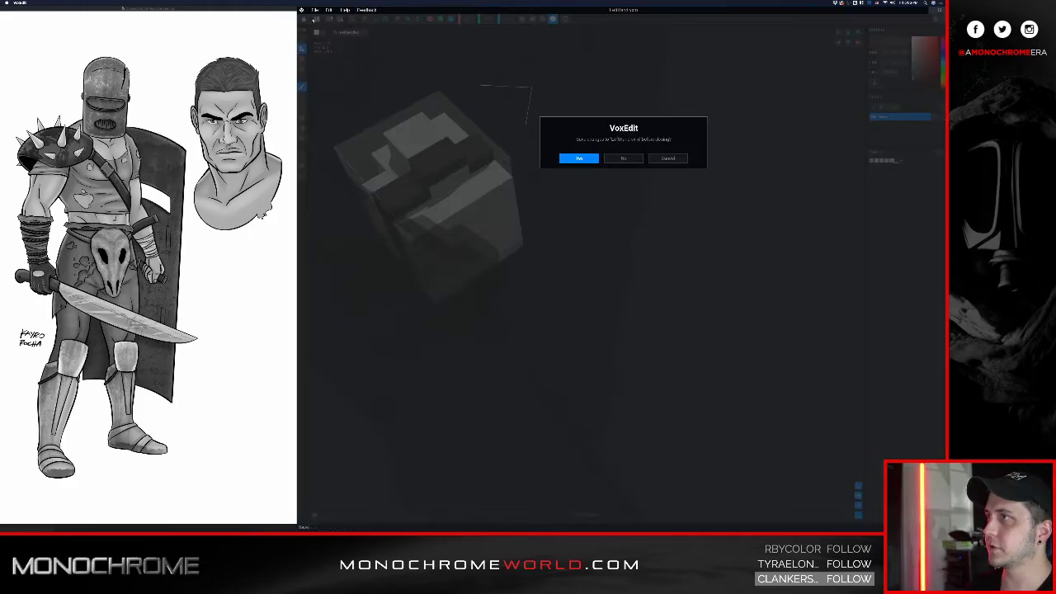
pyautogui.click(581, 159)
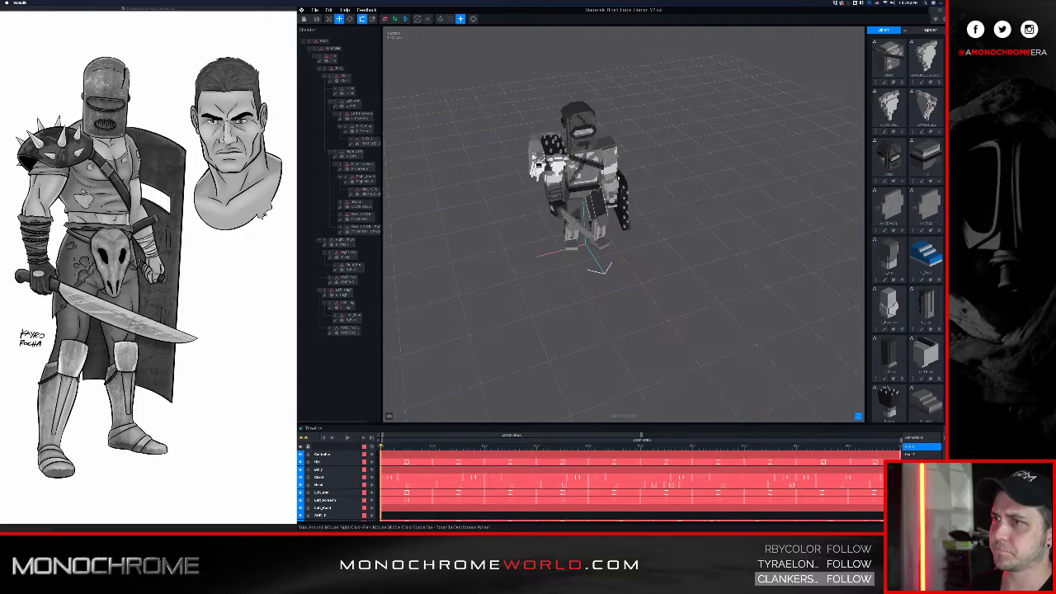
pyautogui.scroll(10, 630, 175)
pyautogui.scroll(-2, 630, 175)
pyautogui.moveTo(630, 175); pyautogui.dragTo(751, 243, button='right')
pyautogui.moveTo(647, 203); pyautogui.dragTo(614, 170, button='right')
# - Open the shield's voxel model and display the voxel grid lines on its inner face
pyautogui.click(613, 169)
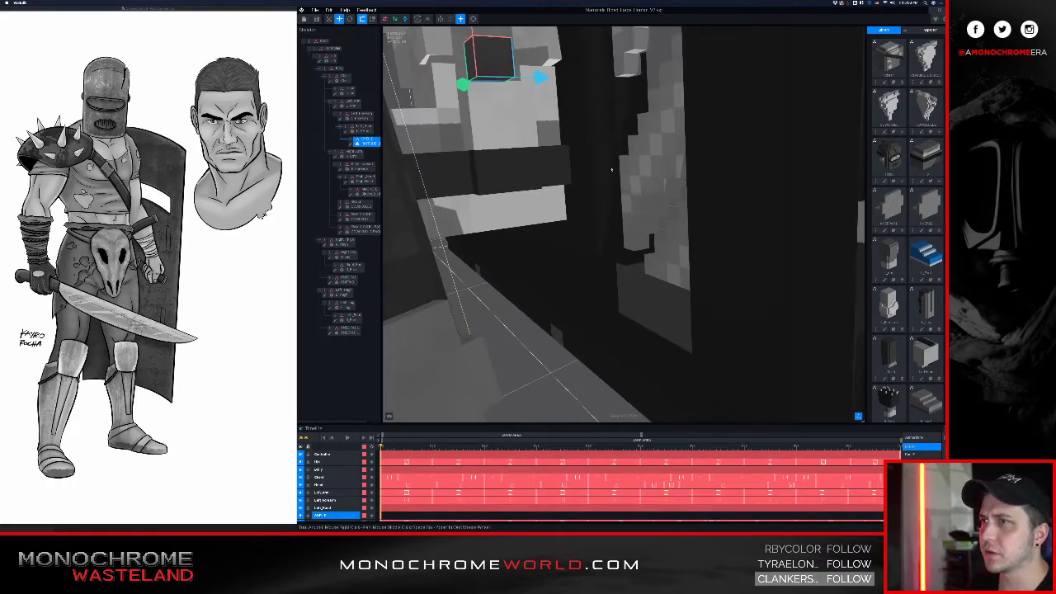
pyautogui.click(343, 145)
pyautogui.moveTo(519, 197); pyautogui.dragTo(514, 261, button='right')
pyautogui.scroll(3, 513, 262)
pyautogui.moveTo(470, 296); pyautogui.dragTo(465, 319, button='right')
pyautogui.scroll(2, 463, 317)
pyautogui.moveTo(390, 340); pyautogui.dragTo(513, 128, button='right')
pyautogui.scroll(3, 396, 341)
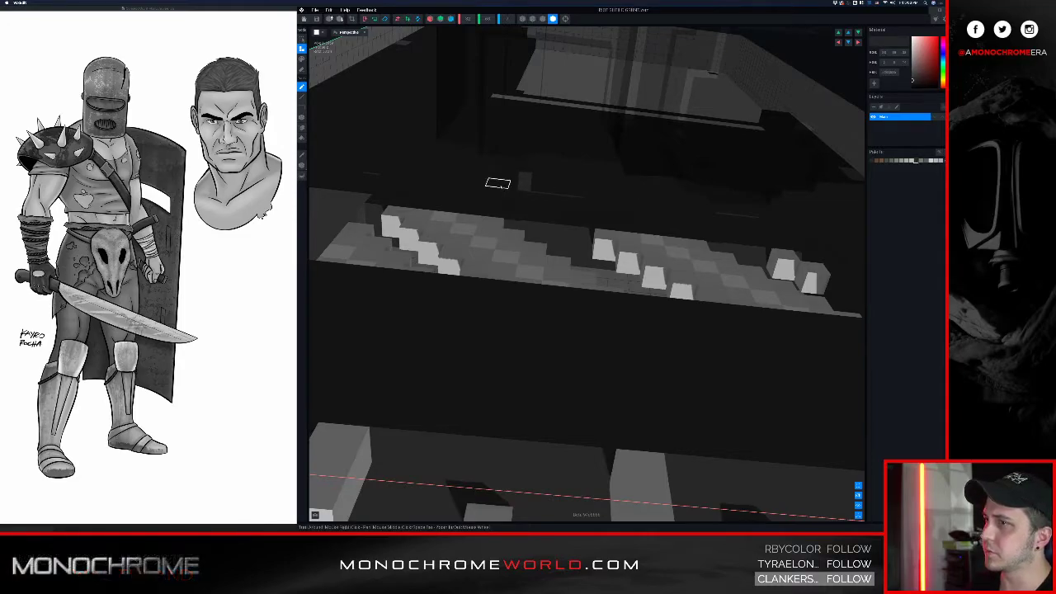
pyautogui.click(522, 18)
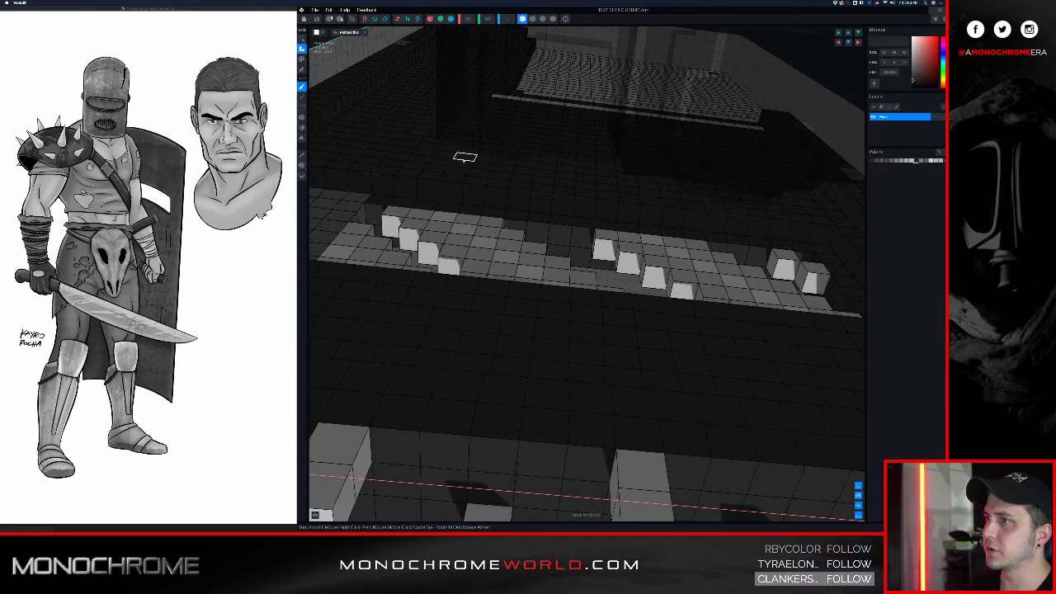
# - Add a single gray voxel on the shield's dark inner face above the gray stepped patches
pyautogui.scroll(5, 479, 163)
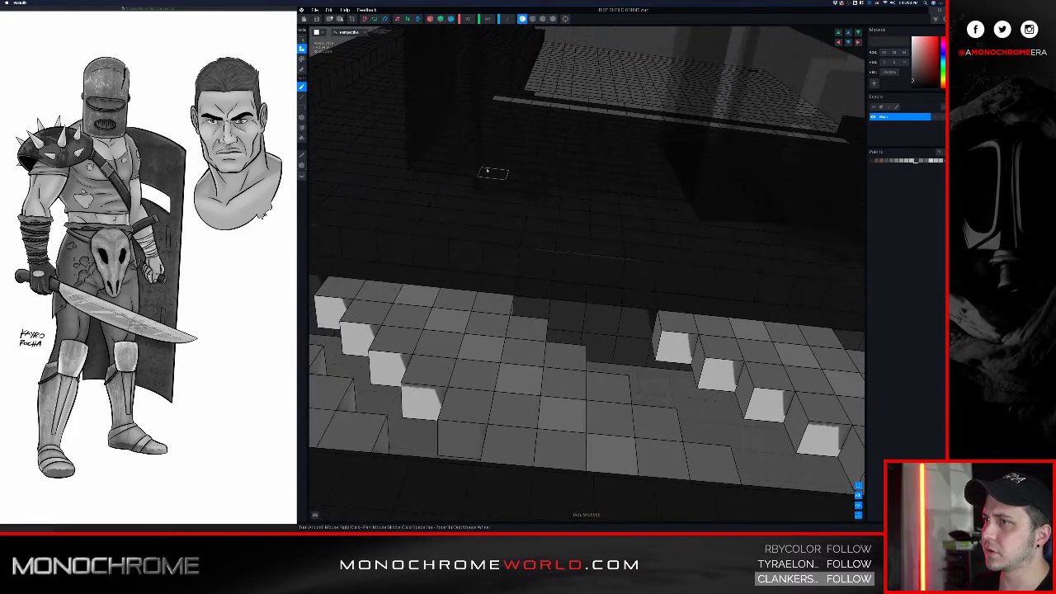
pyautogui.scroll(2, 490, 171)
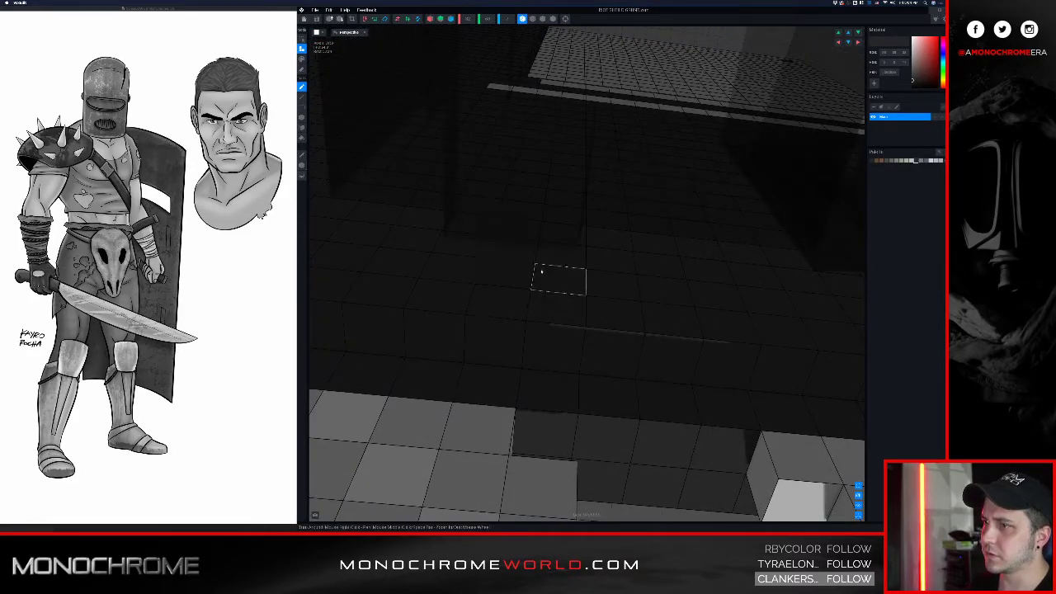
pyautogui.scroll(4, 533, 264)
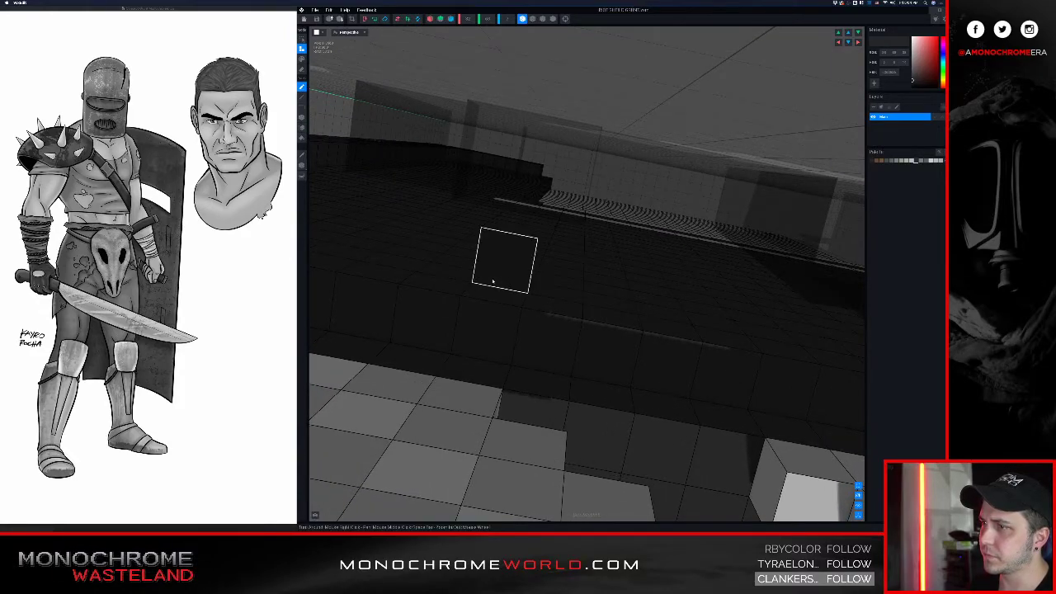
pyautogui.scroll(3, 486, 268)
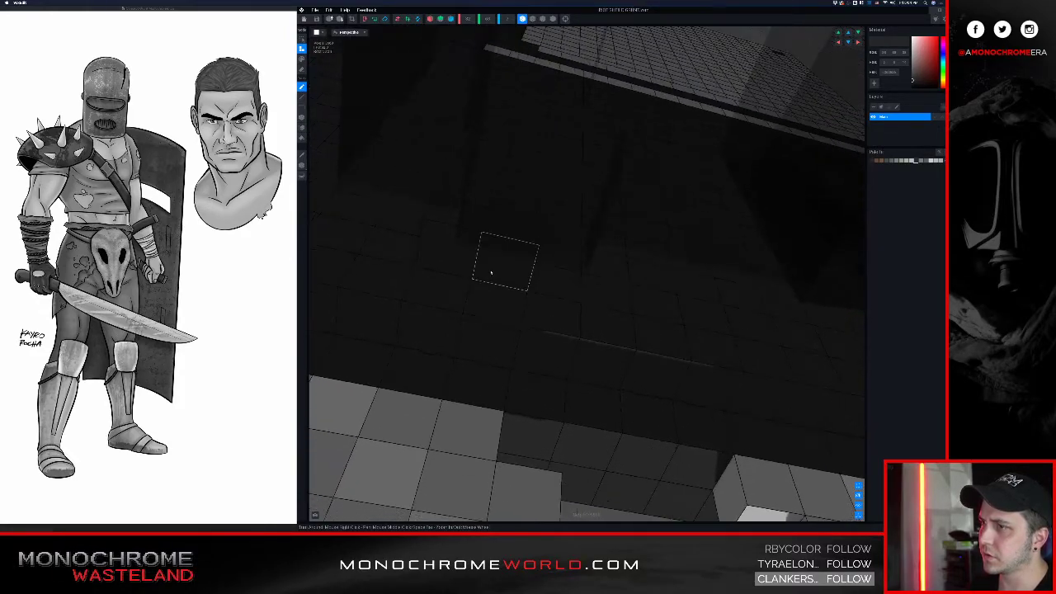
pyautogui.click(524, 305)
pyautogui.moveTo(512, 302); pyautogui.dragTo(519, 295, button='right')
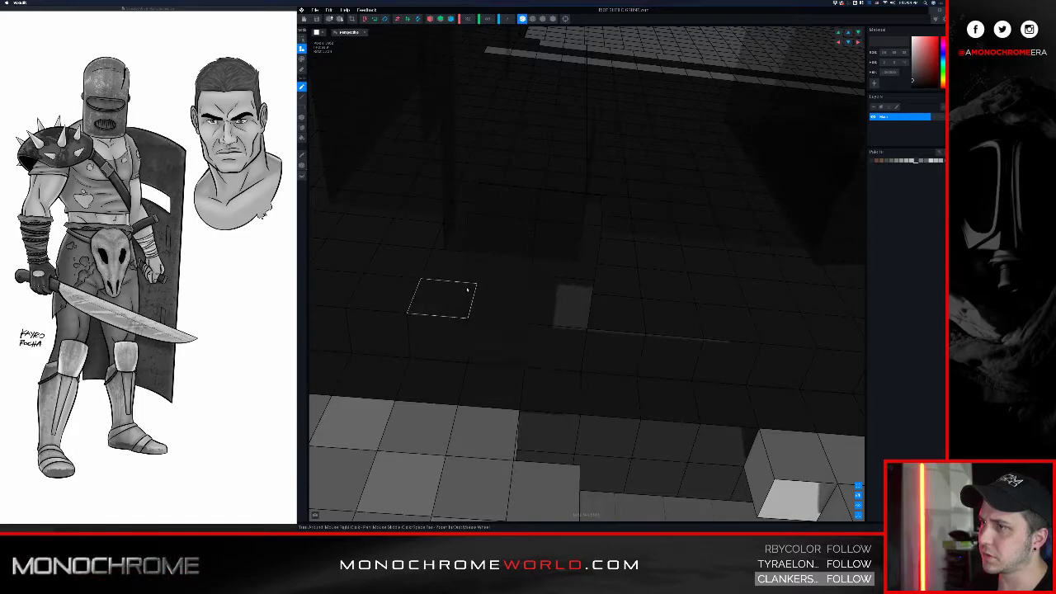
pyautogui.moveTo(500, 297); pyautogui.dragTo(413, 174, button='right')
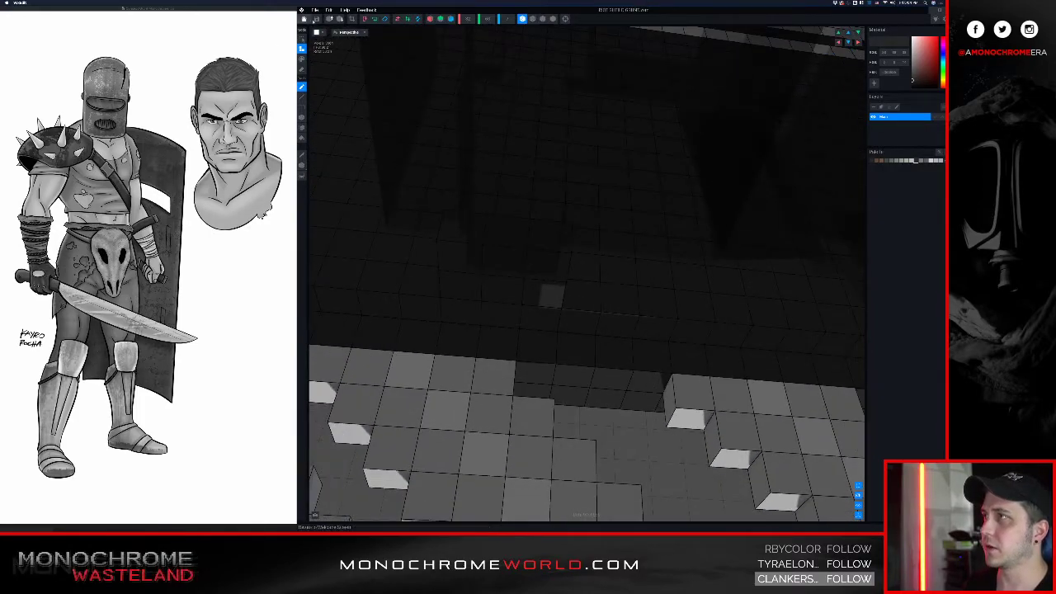
# - Save the shield model and check in the character scene where the gray voxel sits relative to the hand
pyautogui.click(305, 18)
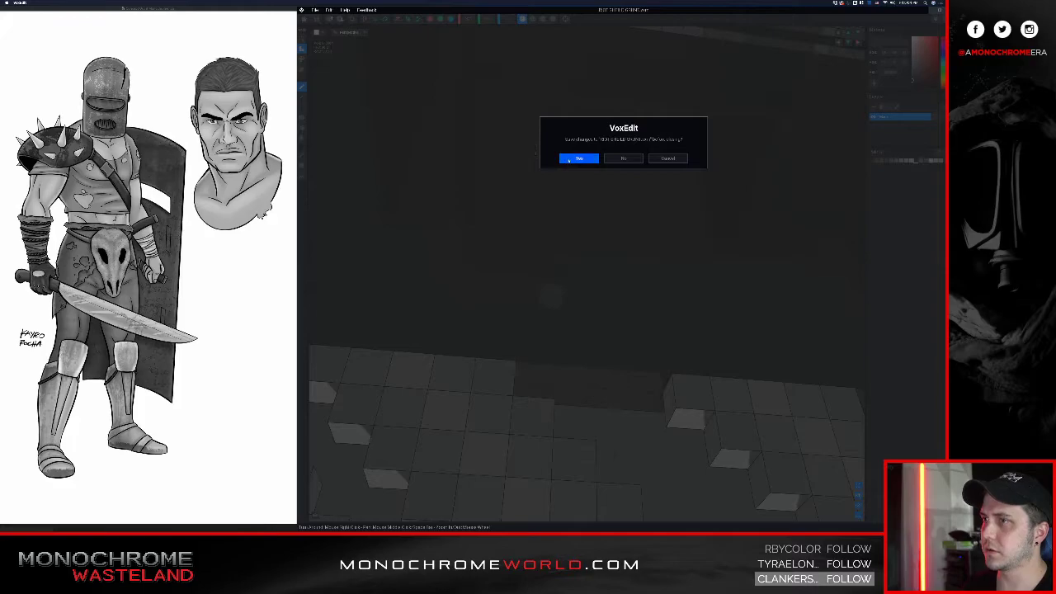
pyautogui.click(569, 160)
pyautogui.scroll(4, 628, 157)
pyautogui.moveTo(673, 134); pyautogui.dragTo(625, 173, button='middle')
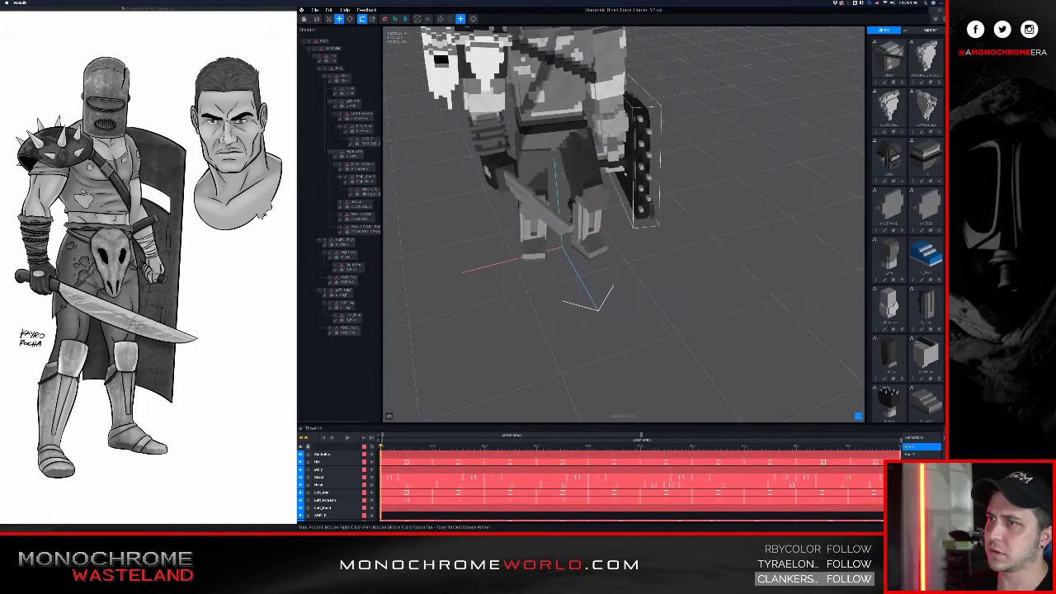
pyautogui.scroll(6, 624, 173)
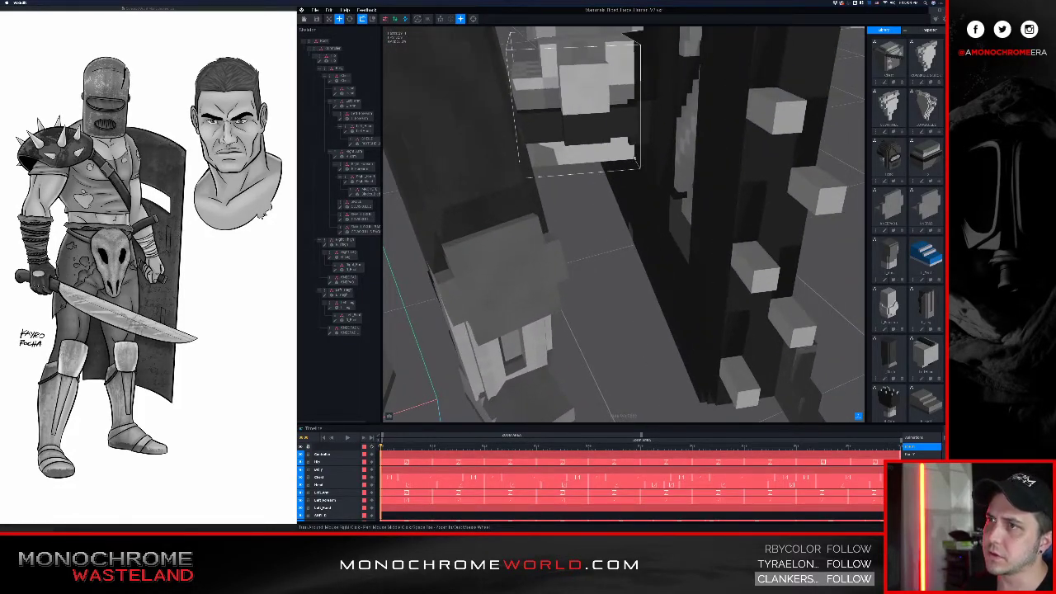
pyautogui.scroll(6, 644, 127)
pyautogui.moveTo(629, 141); pyautogui.dragTo(587, 190, button='middle')
pyautogui.scroll(-4, 563, 226)
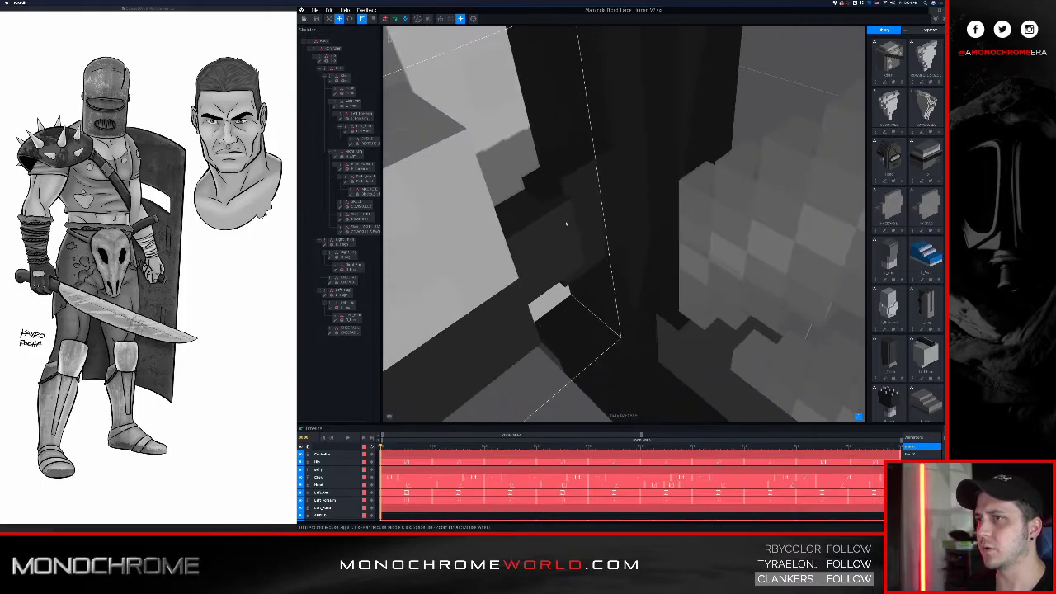
# - Reopen the shield model and nudge its pivot point slightly along the shield's height
pyautogui.click(641, 193)
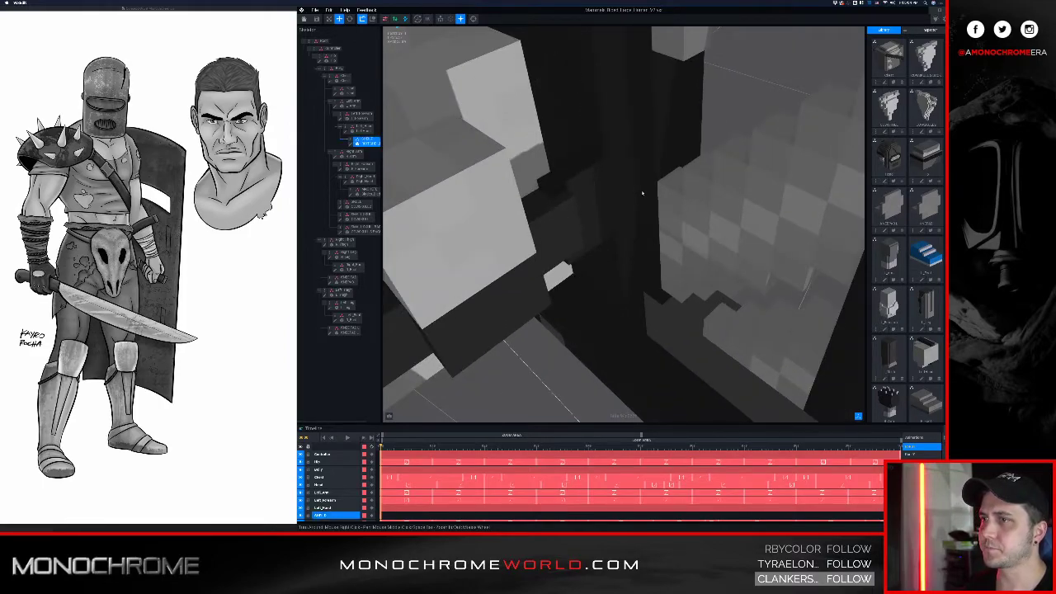
pyautogui.doubleClick(345, 144)
pyautogui.moveTo(554, 258); pyautogui.dragTo(546, 259, button='right')
pyautogui.press('m')
pyautogui.moveTo(465, 209); pyautogui.dragTo(473, 202, button='right')
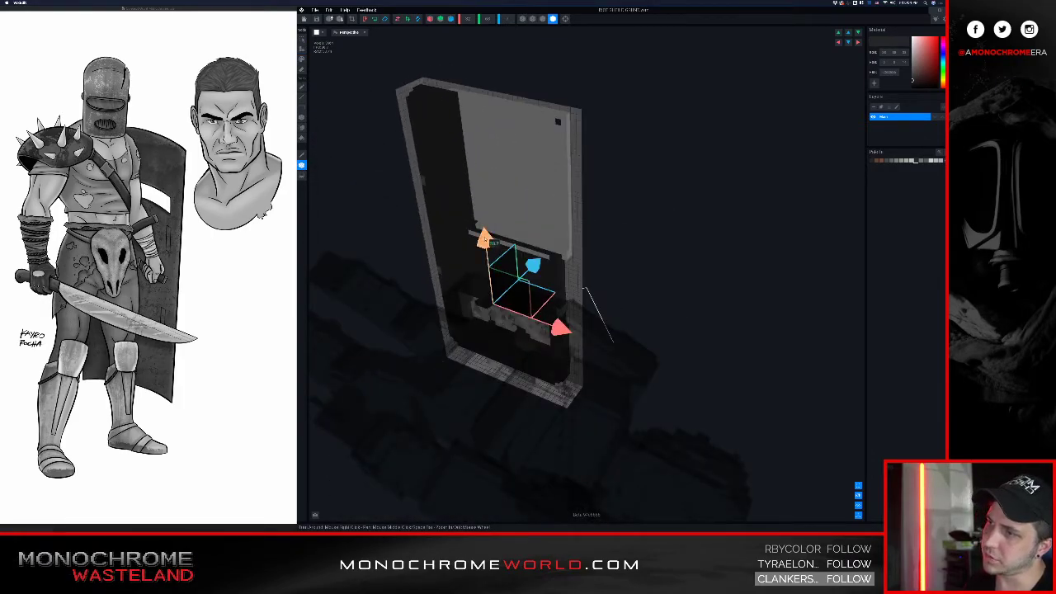
pyautogui.moveTo(485, 240); pyautogui.dragTo(485, 237)
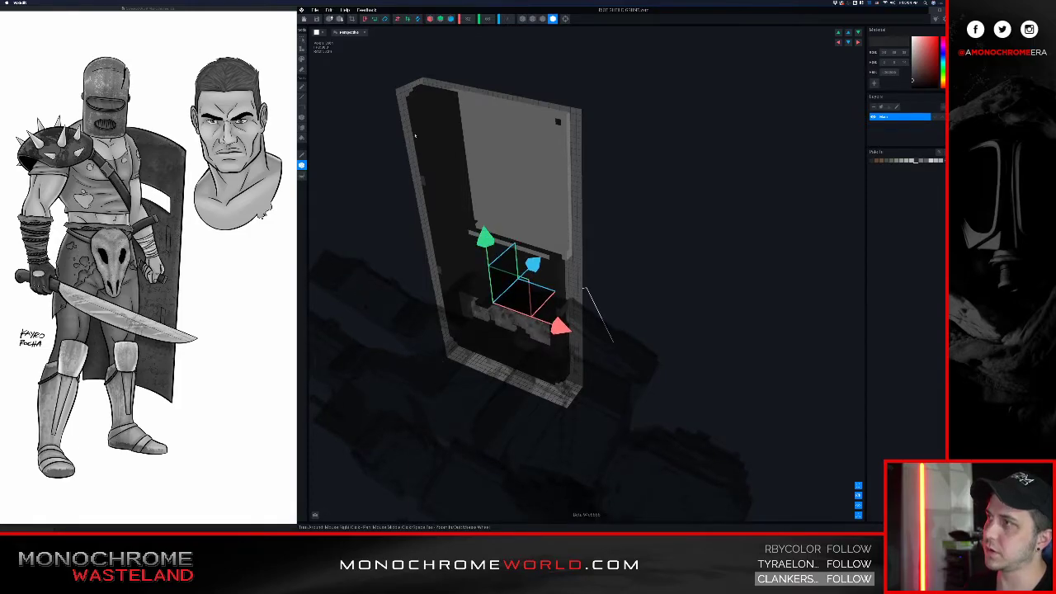
# - Save the pivot change and inspect the shield's position against the hand up close in the character scene
pyautogui.click(302, 18)
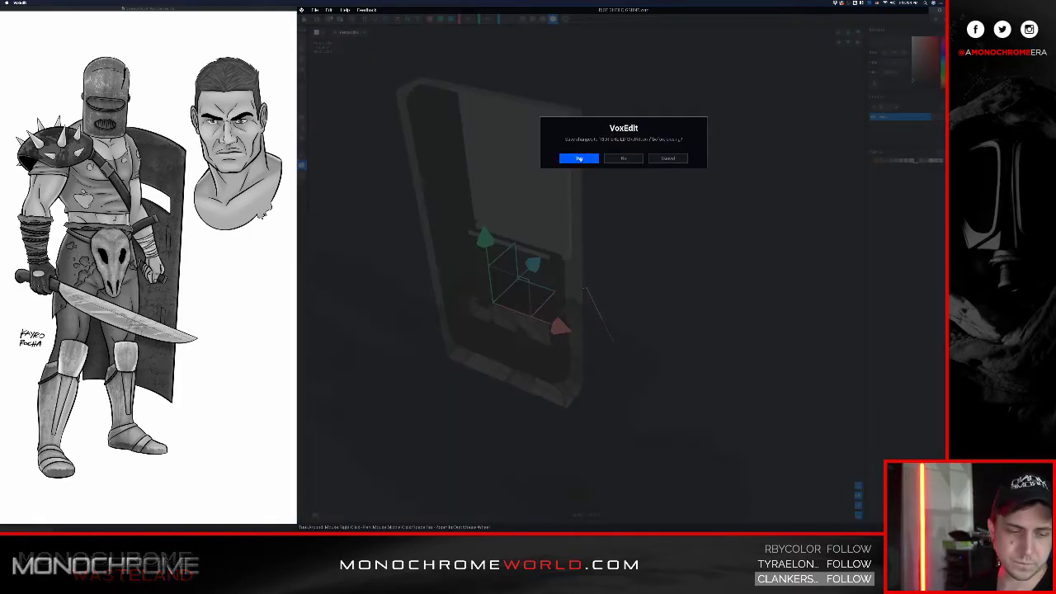
pyautogui.click(579, 158)
pyautogui.scroll(3, 686, 196)
pyautogui.moveTo(686, 197); pyautogui.dragTo(680, 229, button='right')
pyautogui.scroll(5, 680, 229)
pyautogui.scroll(8, 680, 229)
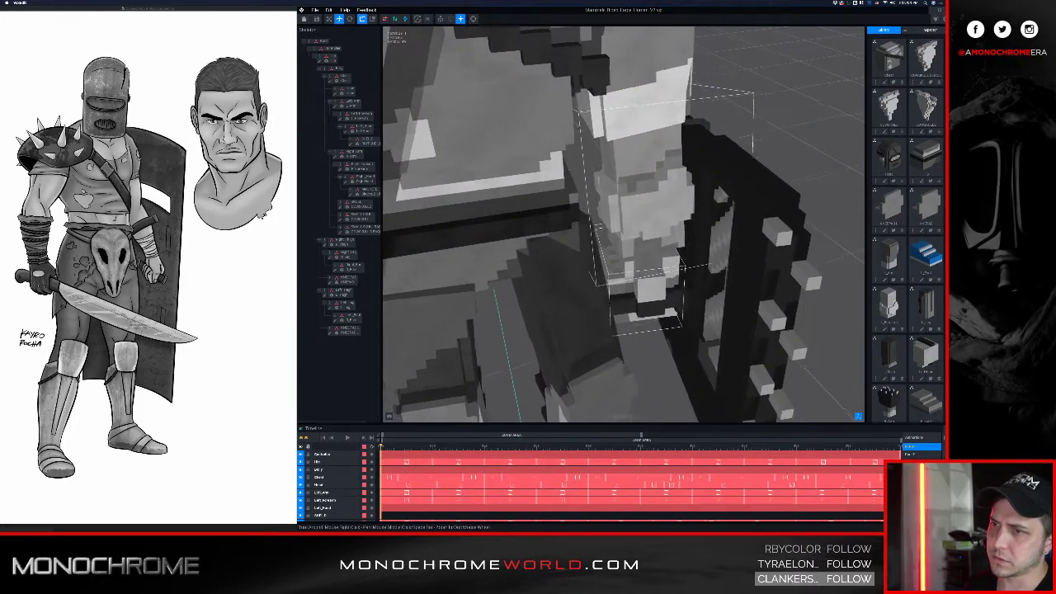
# - Inspect the shield's fit against the left forearm and hand up close from several angles
pyautogui.scroll(8, 699, 277)
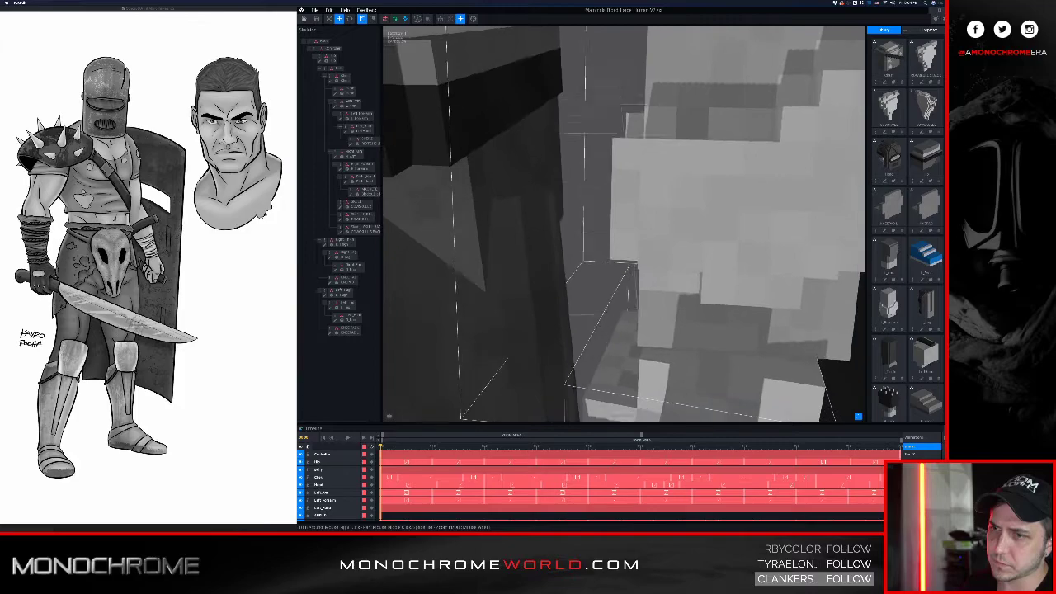
pyautogui.scroll(3, 608, 295)
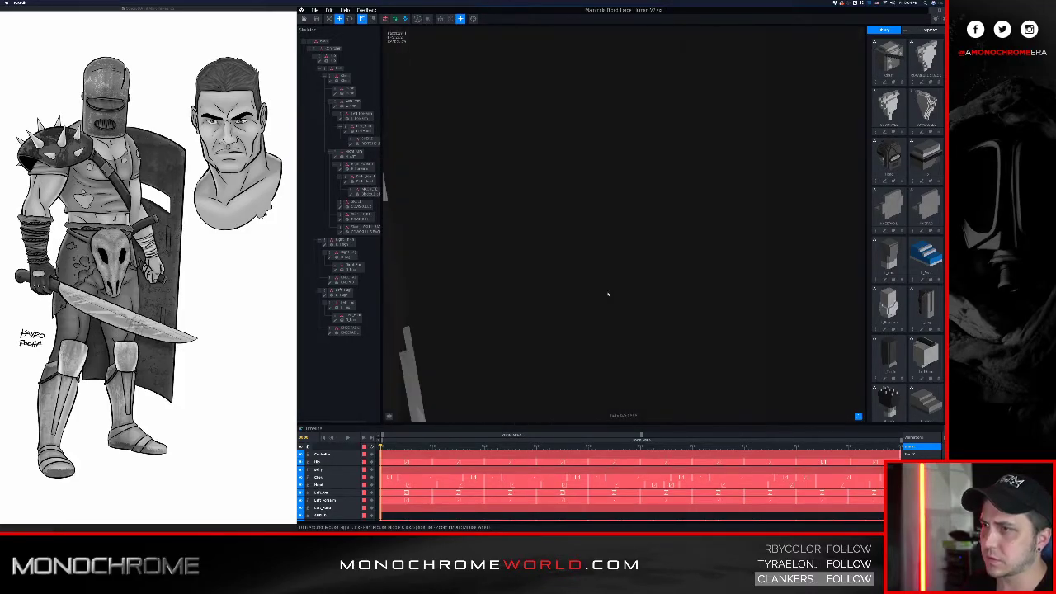
pyautogui.moveTo(609, 295); pyautogui.dragTo(581, 190, button='right')
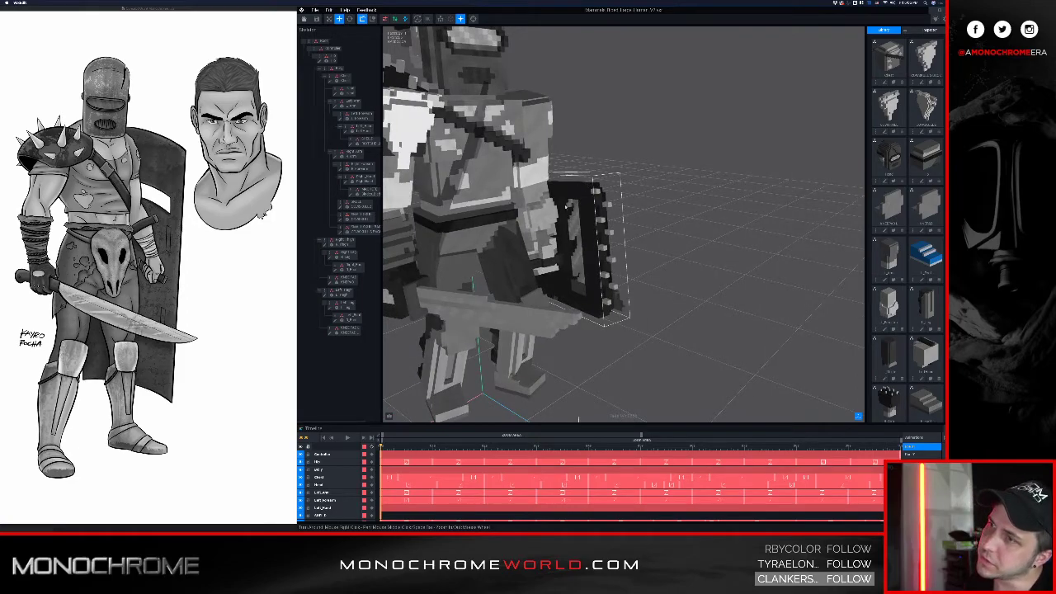
pyautogui.scroll(3, 553, 216)
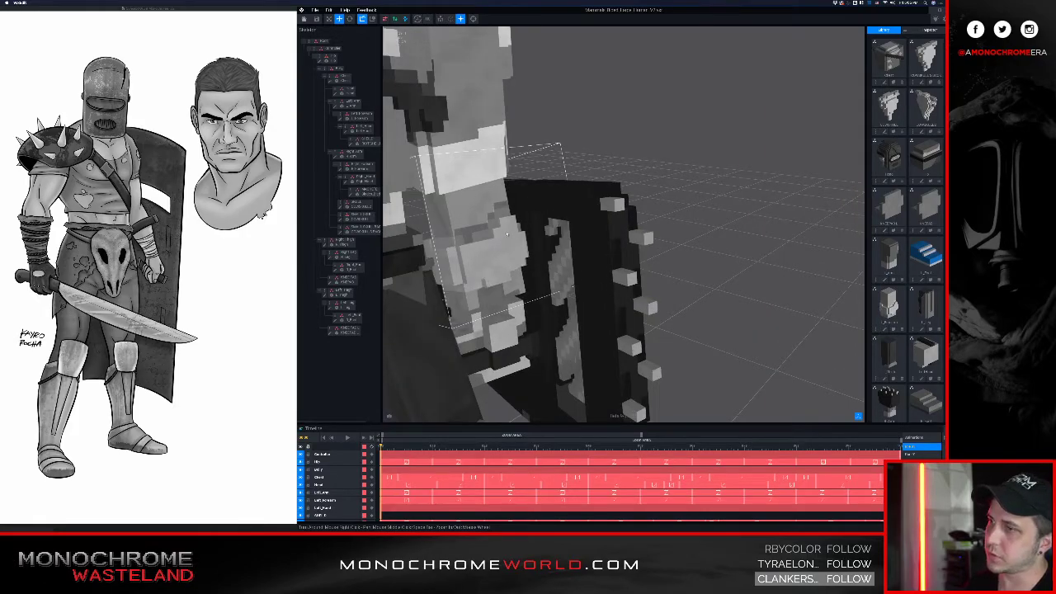
pyautogui.moveTo(507, 234); pyautogui.dragTo(491, 265, button='right')
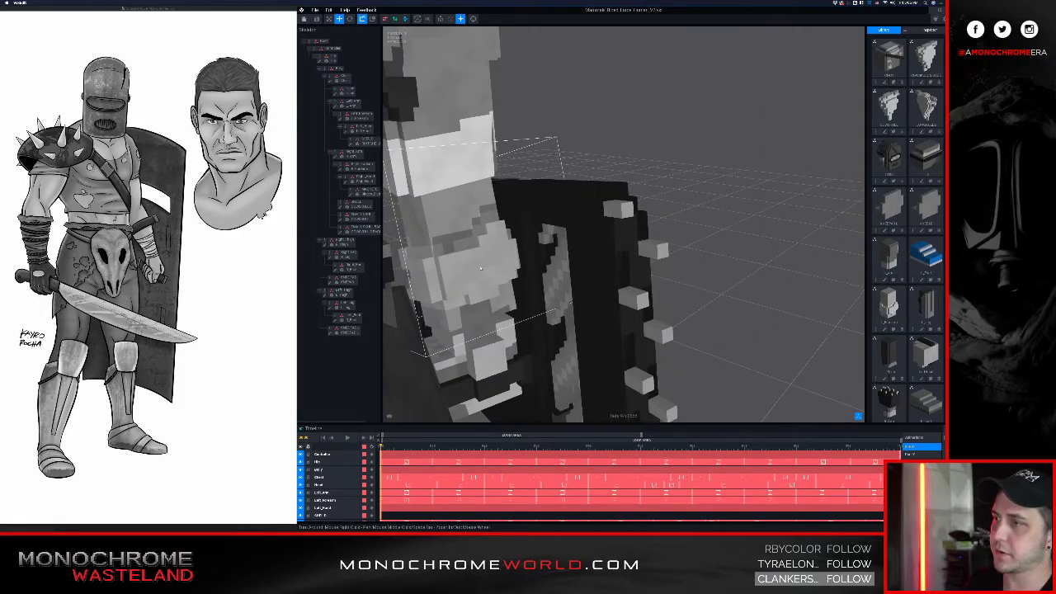
pyautogui.scroll(5, 492, 275)
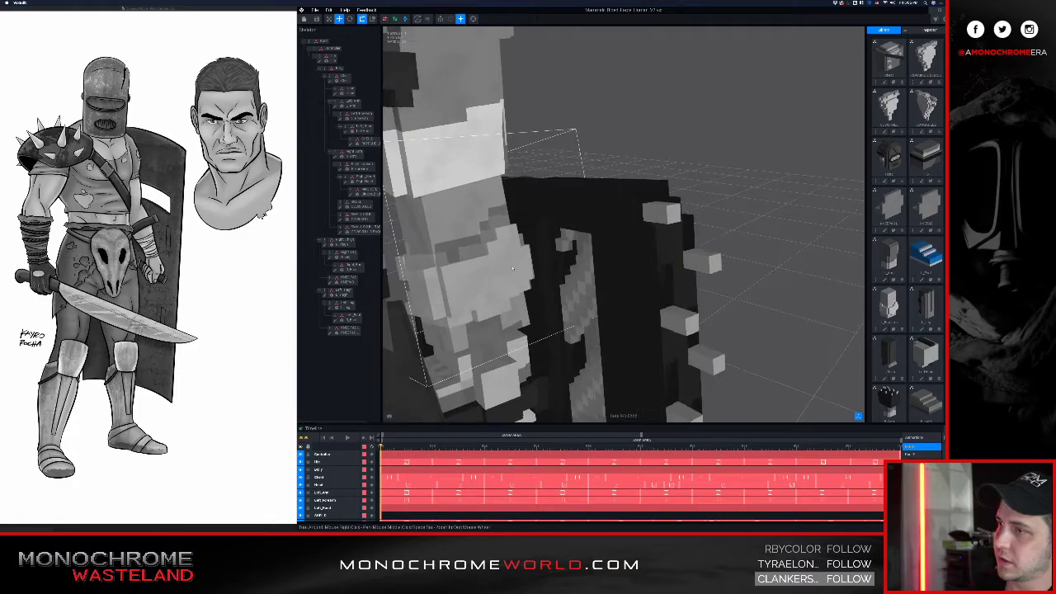
pyautogui.moveTo(505, 277); pyautogui.dragTo(532, 289, button='right')
pyautogui.scroll(-6, 526, 275)
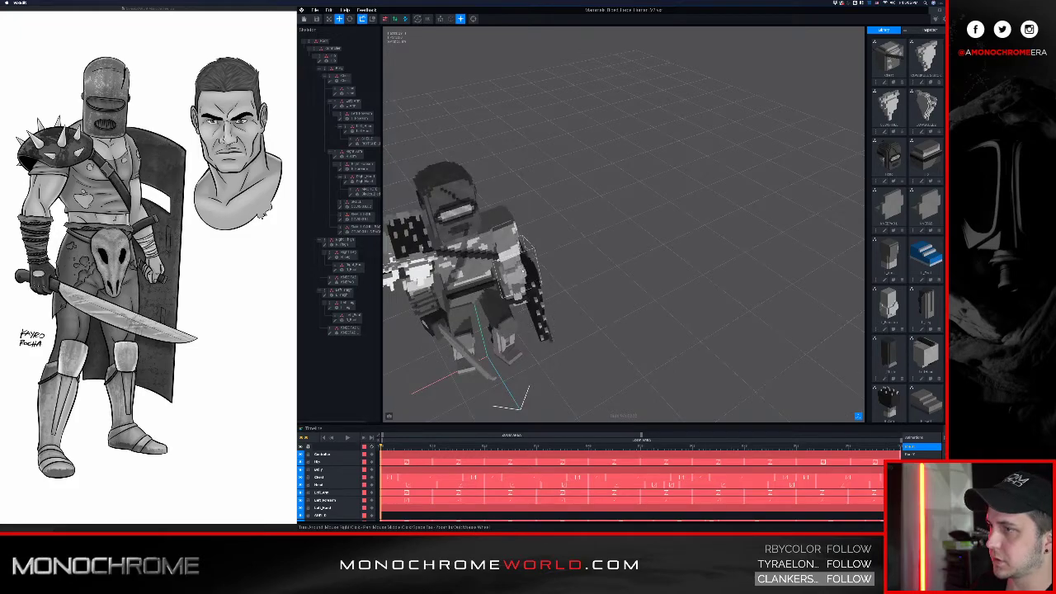
# - Open the left hand's model to examine its dark strap, and return to the character scene with the model saved
pyautogui.scroll(6, 532, 289)
pyautogui.click(355, 116)
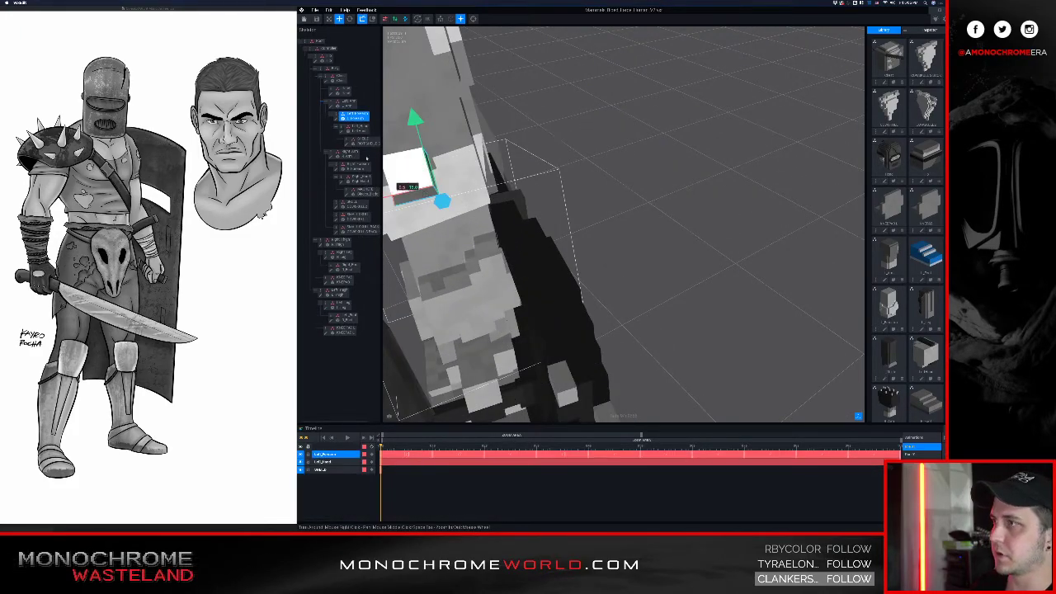
pyautogui.moveTo(512, 297); pyautogui.dragTo(545, 325, button='right')
pyautogui.click(493, 281)
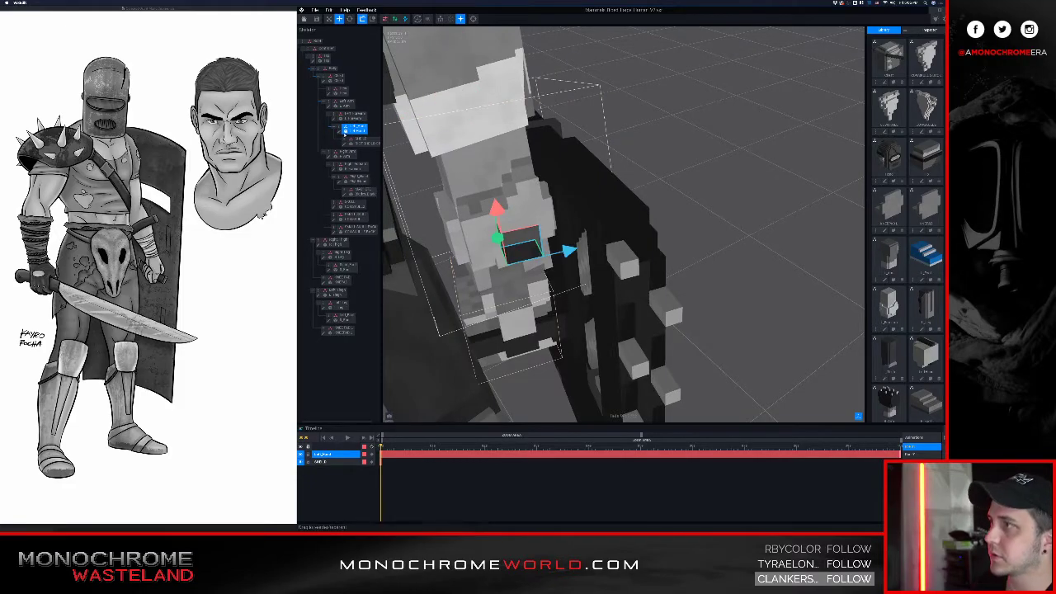
pyautogui.click(340, 132)
pyautogui.scroll(-2, 604, 223)
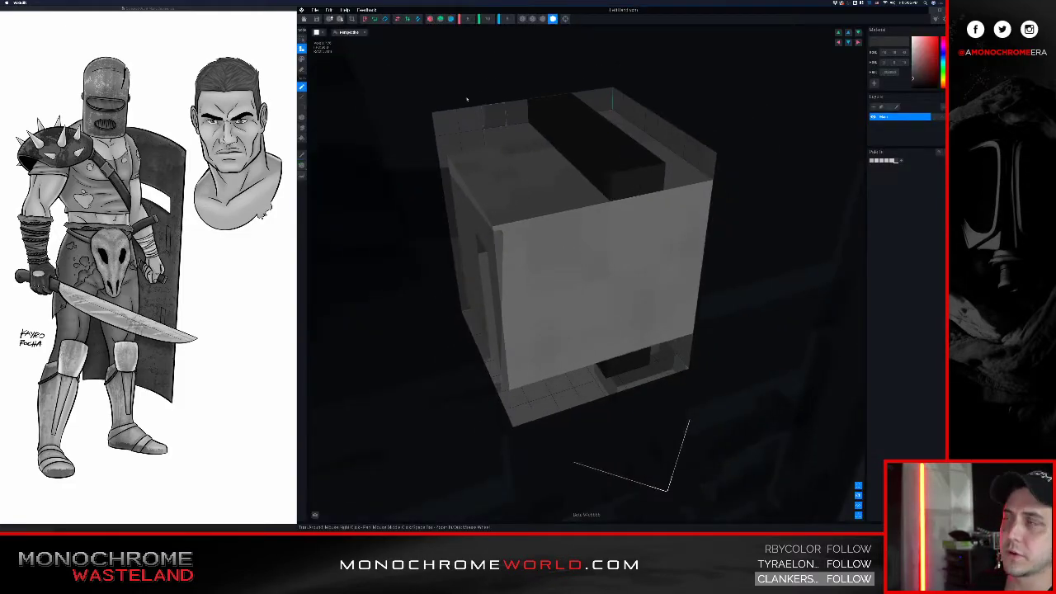
pyautogui.click(304, 19)
pyautogui.click(580, 159)
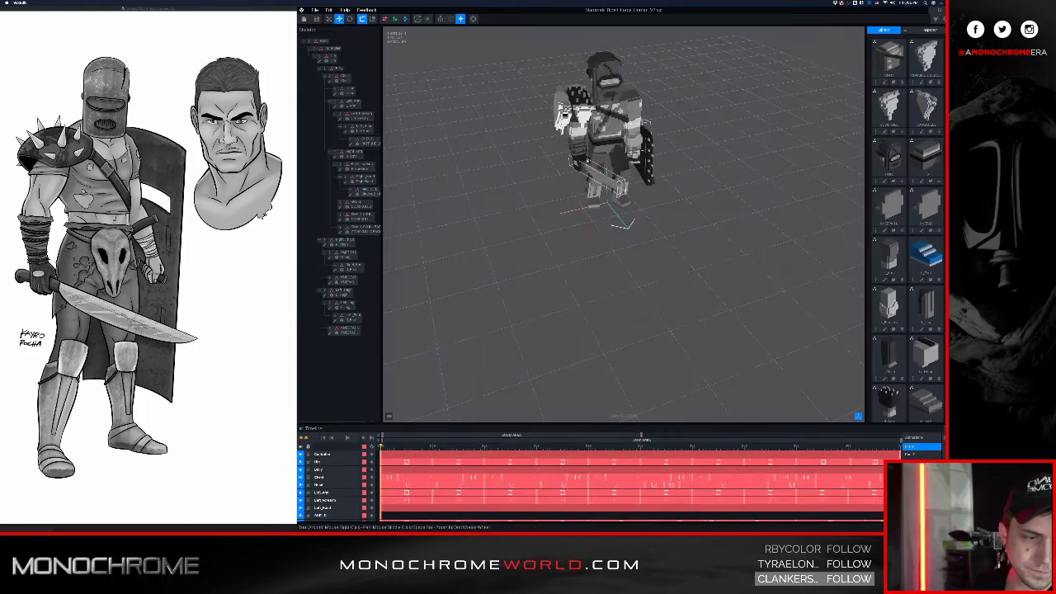
# - Open the left forearm's model and set a near-black drawing colour for a strap
pyautogui.scroll(8, 632, 220)
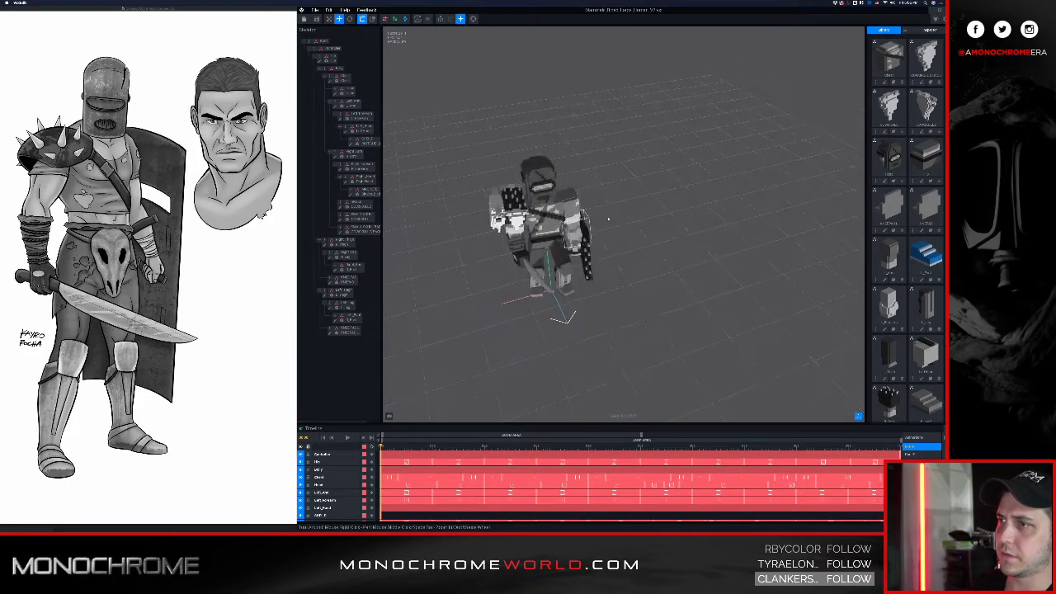
pyautogui.scroll(3, 602, 220)
pyautogui.moveTo(603, 220)
pyautogui.mouseDown(button='right')
pyautogui.moveTo(588, 178)
pyautogui.moveTo(596, 169)
pyautogui.moveTo(615, 206)
pyautogui.mouseUp(button='right')
pyautogui.click(658, 199)
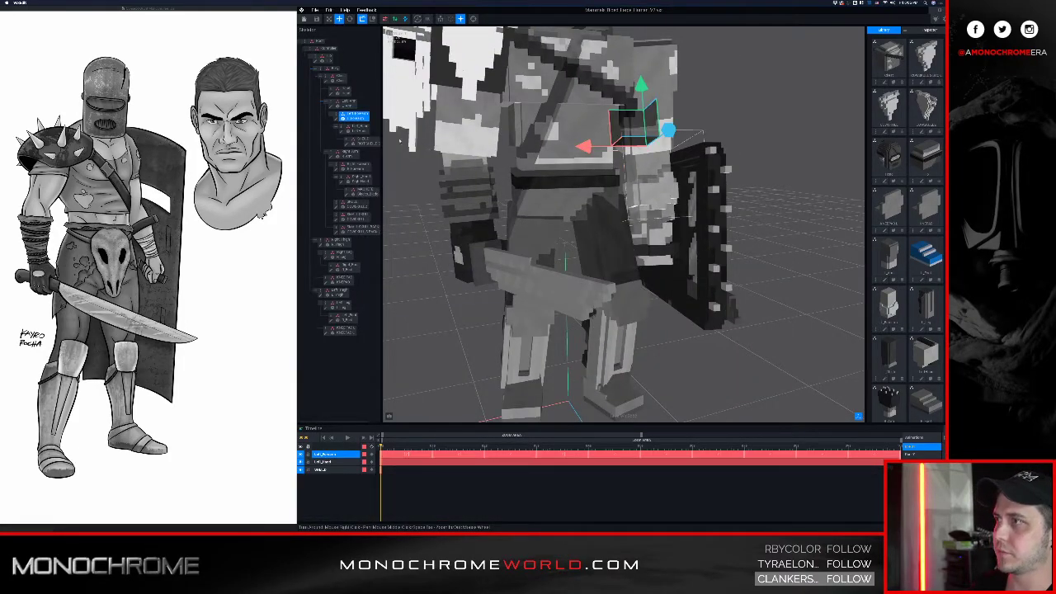
pyautogui.doubleClick(335, 121)
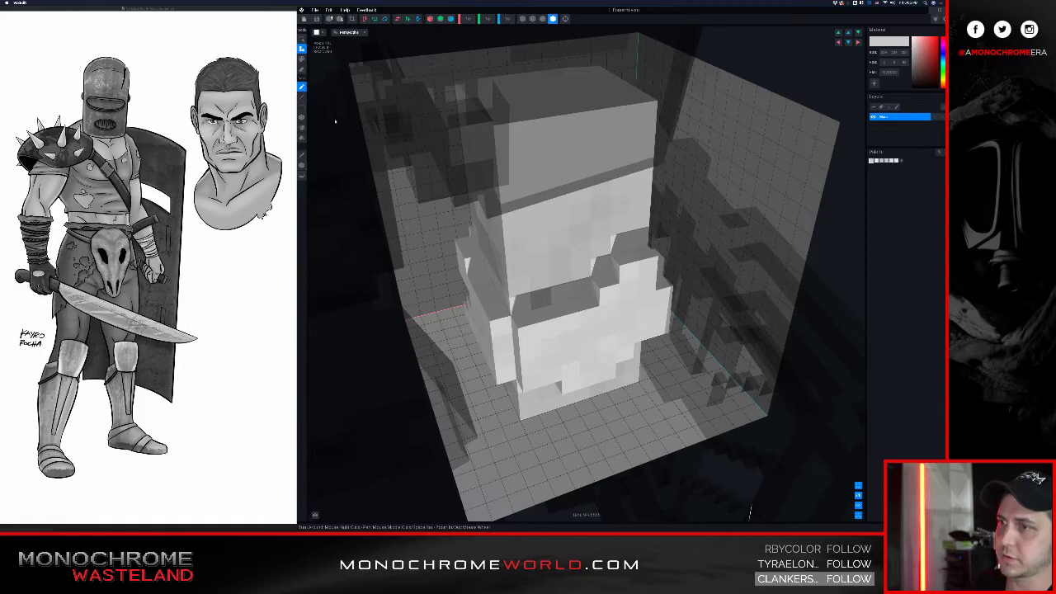
pyautogui.moveTo(564, 278); pyautogui.dragTo(585, 286, button='right')
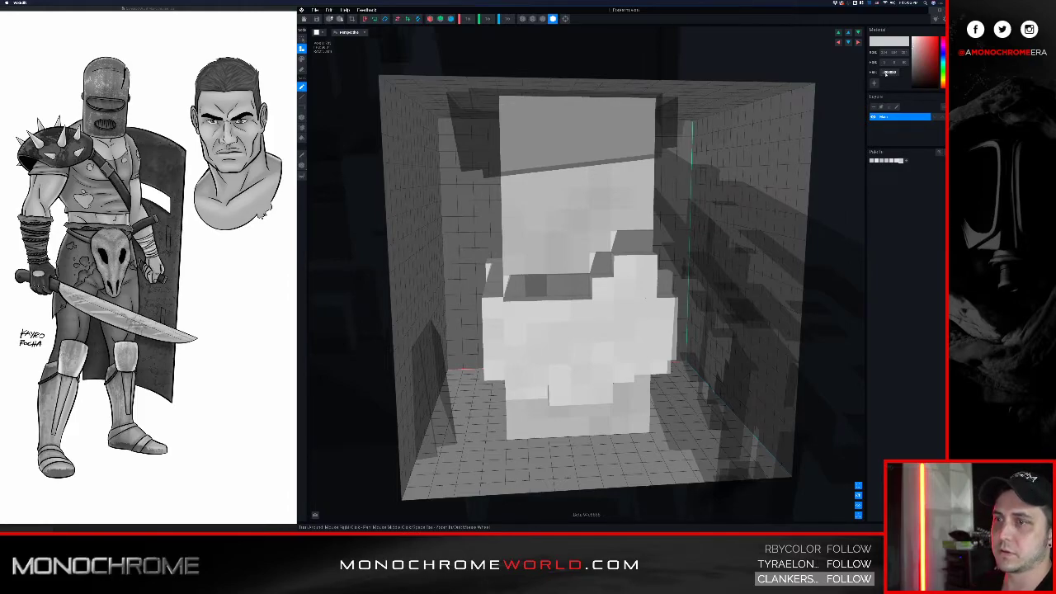
pyautogui.moveTo(742, 294); pyautogui.dragTo(675, 317, button='right')
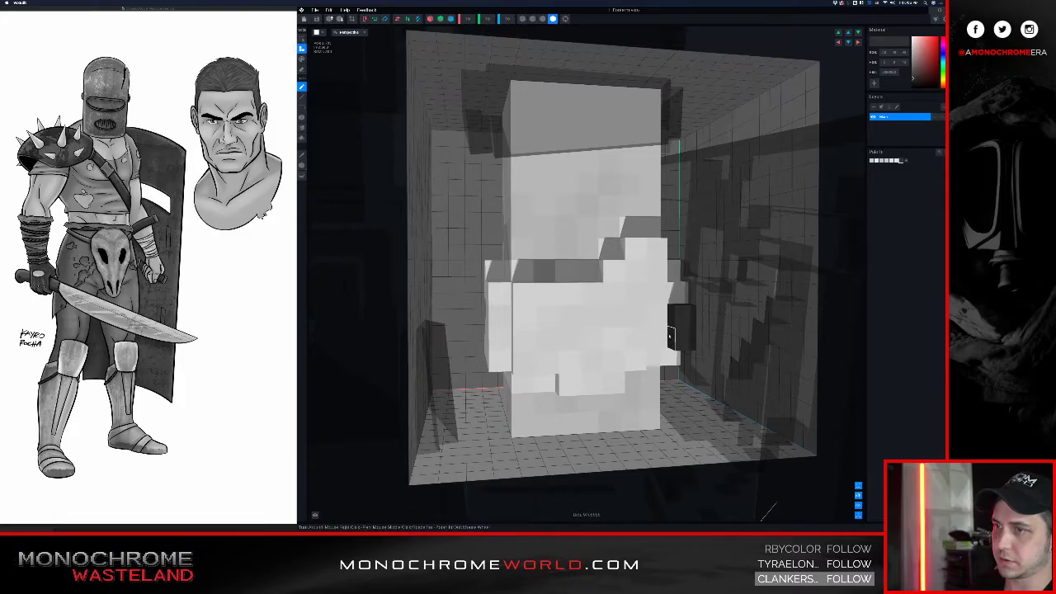
pyautogui.moveTo(671, 333); pyautogui.dragTo(676, 332, button='right')
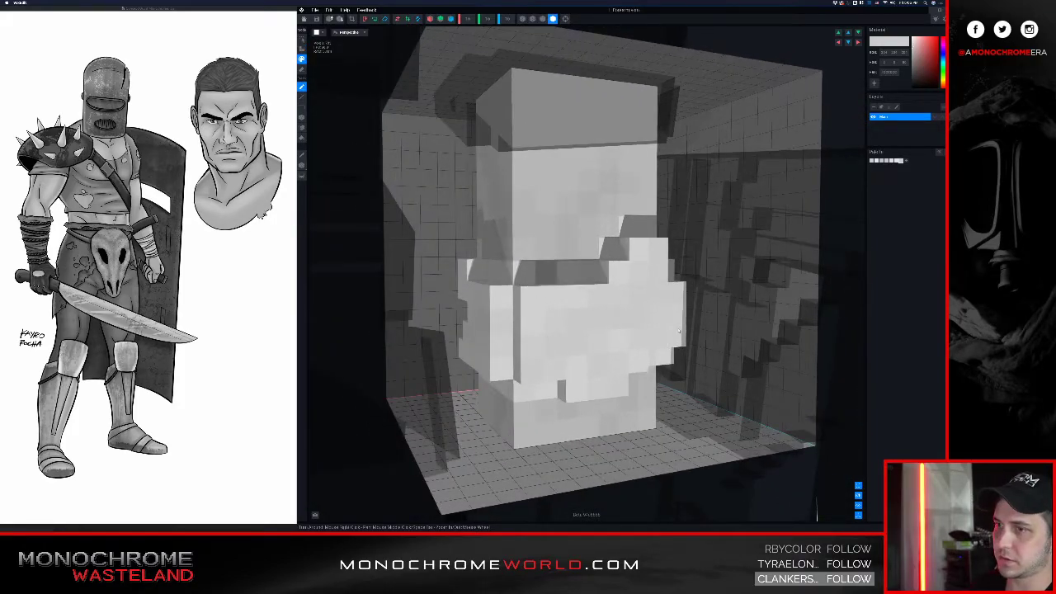
pyautogui.moveTo(678, 331); pyautogui.dragTo(658, 334)
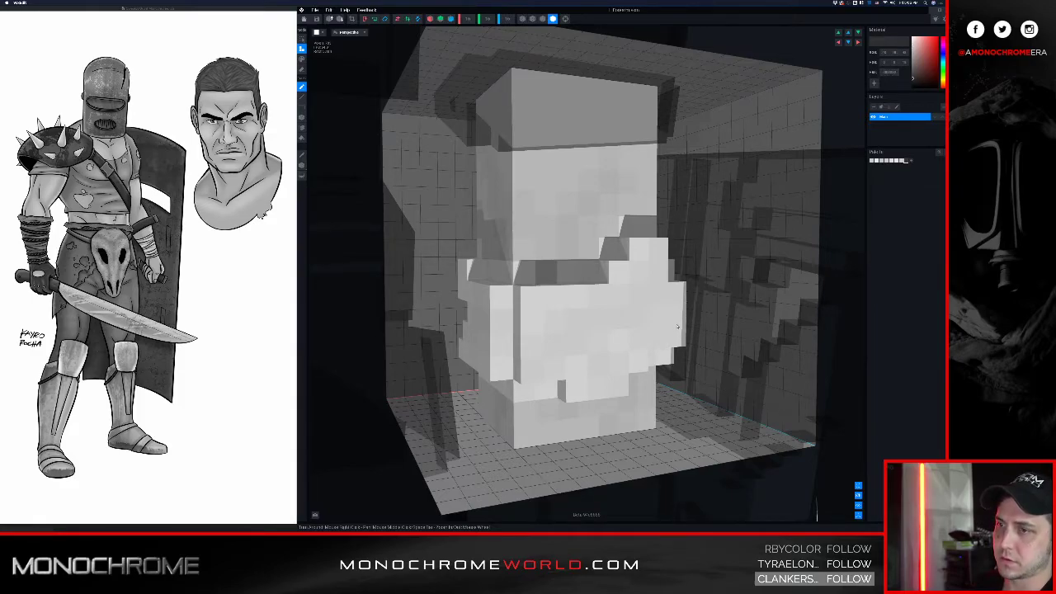
# - Build a black strap two voxels high across the front of the forearm wrap and around onto its adjoining side
pyautogui.press('b')
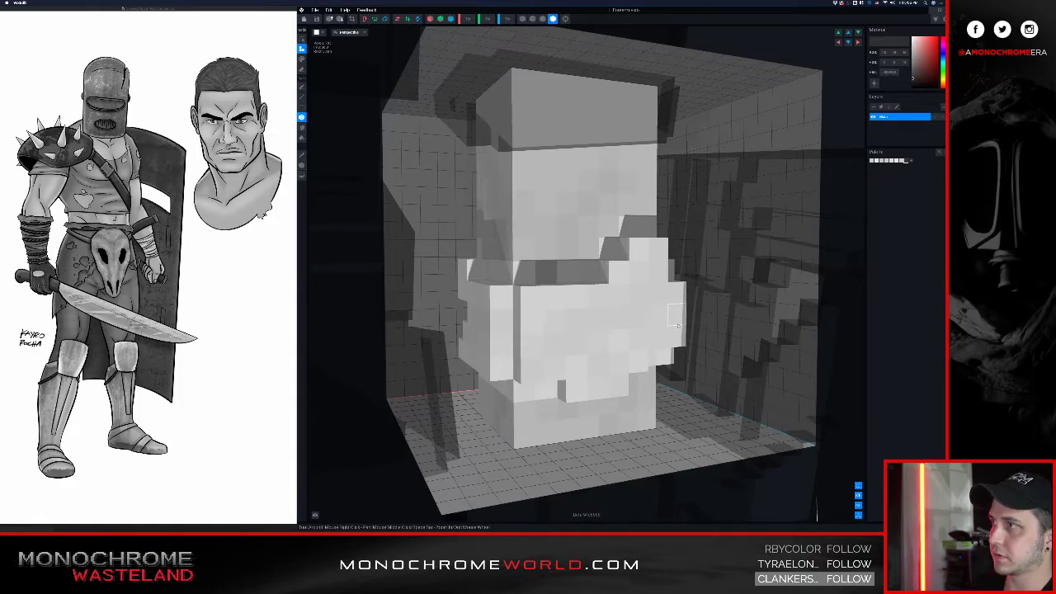
pyautogui.moveTo(676, 314); pyautogui.dragTo(493, 327)
pyautogui.moveTo(494, 327)
pyautogui.mouseDown(button='right')
pyautogui.moveTo(450, 321)
pyautogui.moveTo(464, 330)
pyautogui.moveTo(478, 306)
pyautogui.moveTo(496, 306)
pyautogui.mouseUp(button='right')
pyautogui.moveTo(568, 293); pyautogui.dragTo(552, 305)
pyautogui.moveTo(551, 302); pyautogui.dragTo(547, 298, button='right')
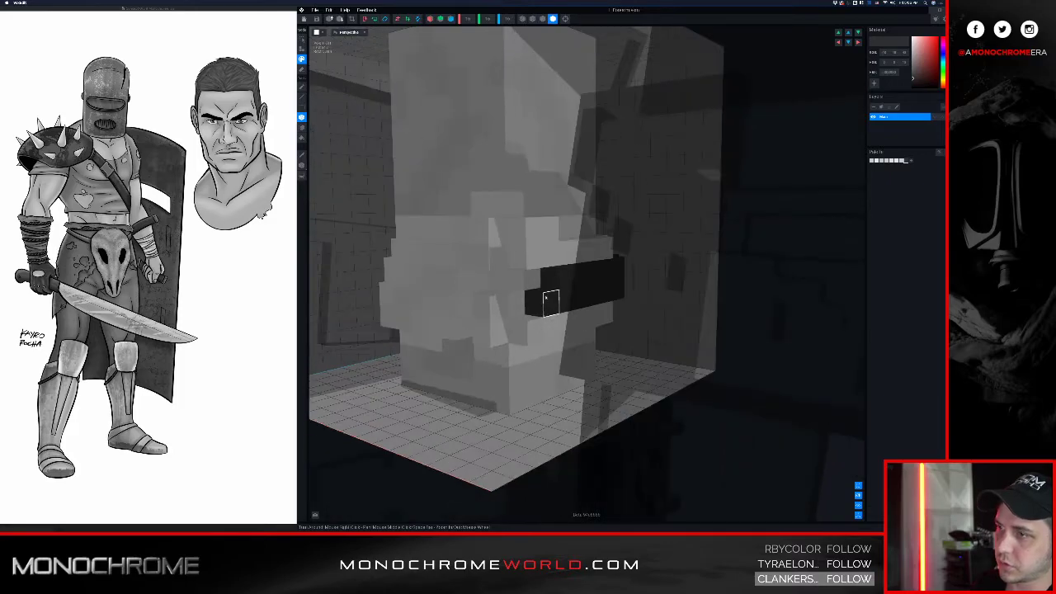
pyautogui.moveTo(531, 306); pyautogui.dragTo(522, 293)
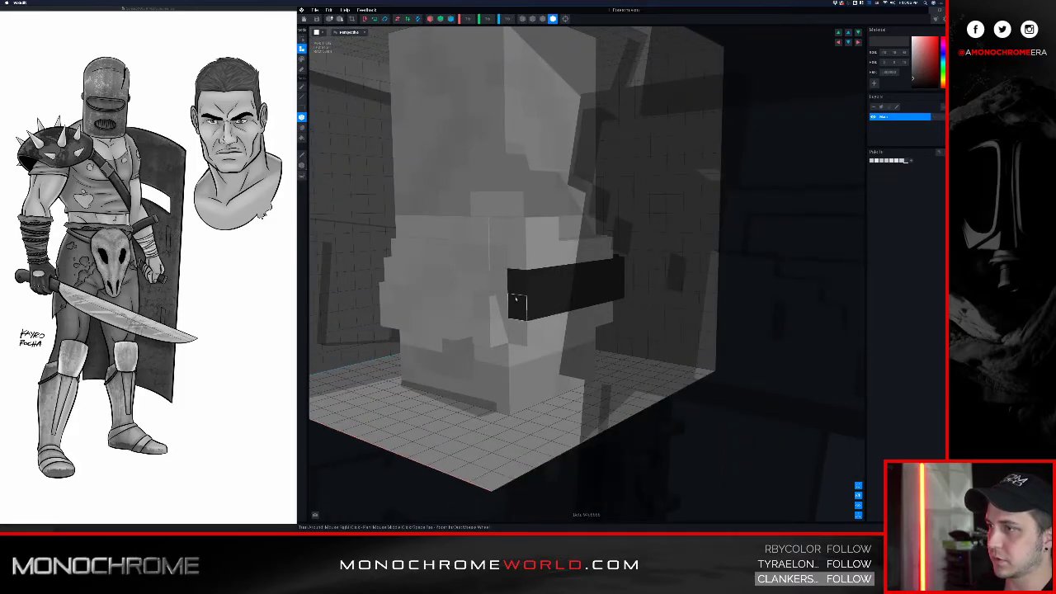
pyautogui.moveTo(516, 304); pyautogui.dragTo(522, 301, button='right')
pyautogui.click(491, 290)
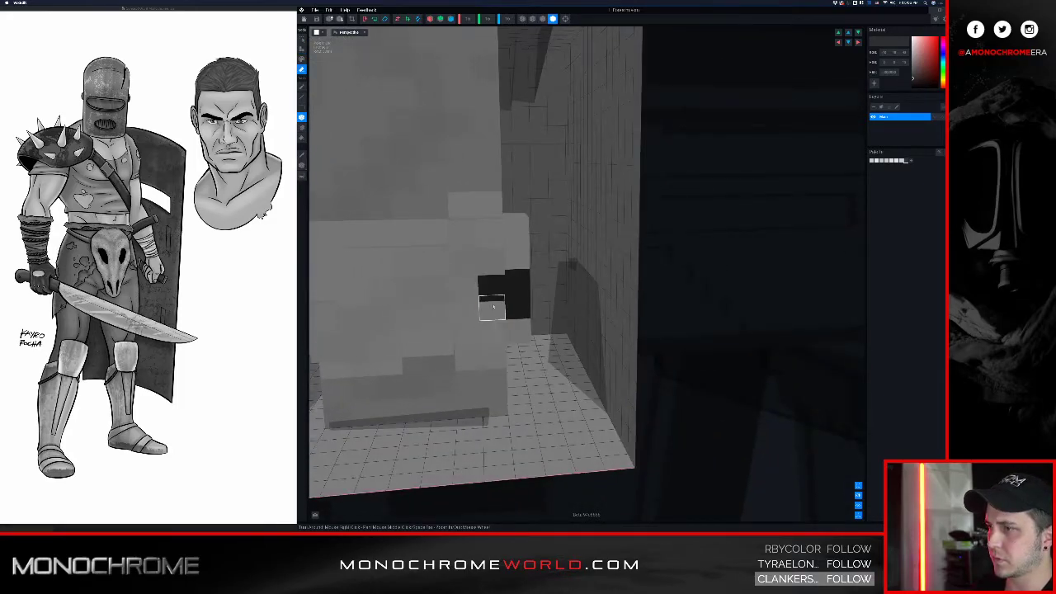
# - Continue the black strap around the forearm's other side and extend its ends past the arm toward the shield
pyautogui.press('w')
pyautogui.moveTo(485, 305); pyautogui.dragTo(582, 294, button='right')
pyautogui.moveTo(638, 286); pyautogui.dragTo(467, 299)
pyautogui.moveTo(468, 299); pyautogui.dragTo(476, 309, button='right')
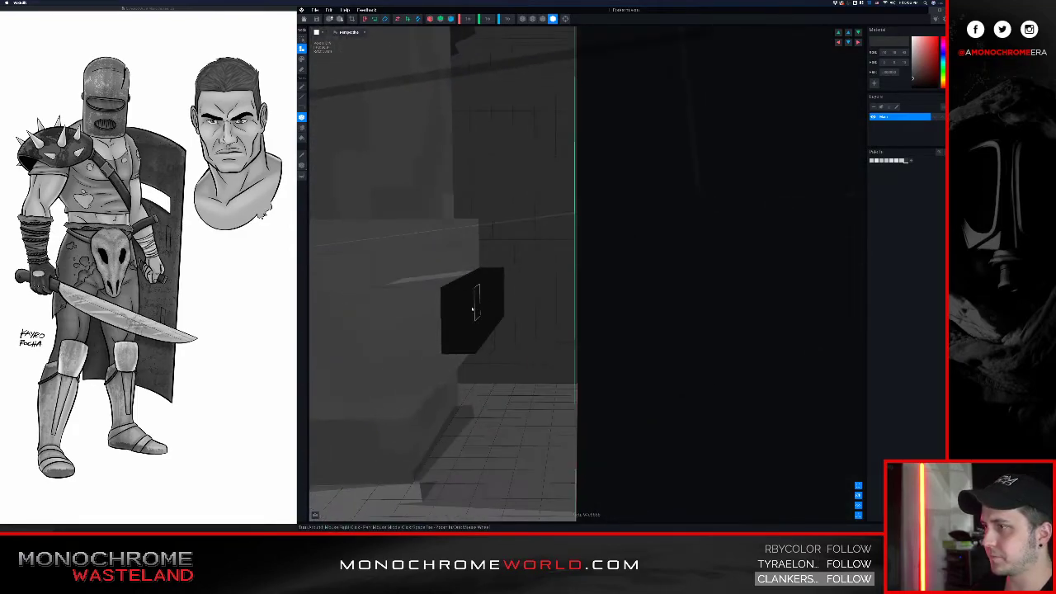
pyautogui.click(434, 311)
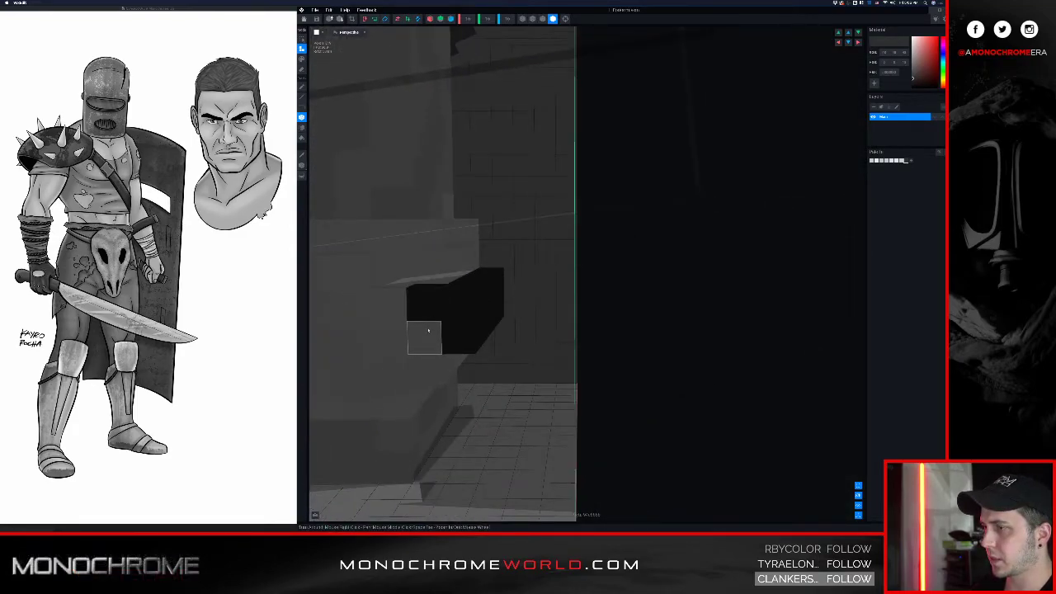
pyautogui.moveTo(428, 331)
pyautogui.mouseDown(button='right')
pyautogui.moveTo(368, 318)
pyautogui.moveTo(373, 330)
pyautogui.mouseUp(button='right')
pyautogui.press('a')
pyautogui.click(397, 313)
pyautogui.moveTo(458, 354); pyautogui.dragTo(498, 402, button='right')
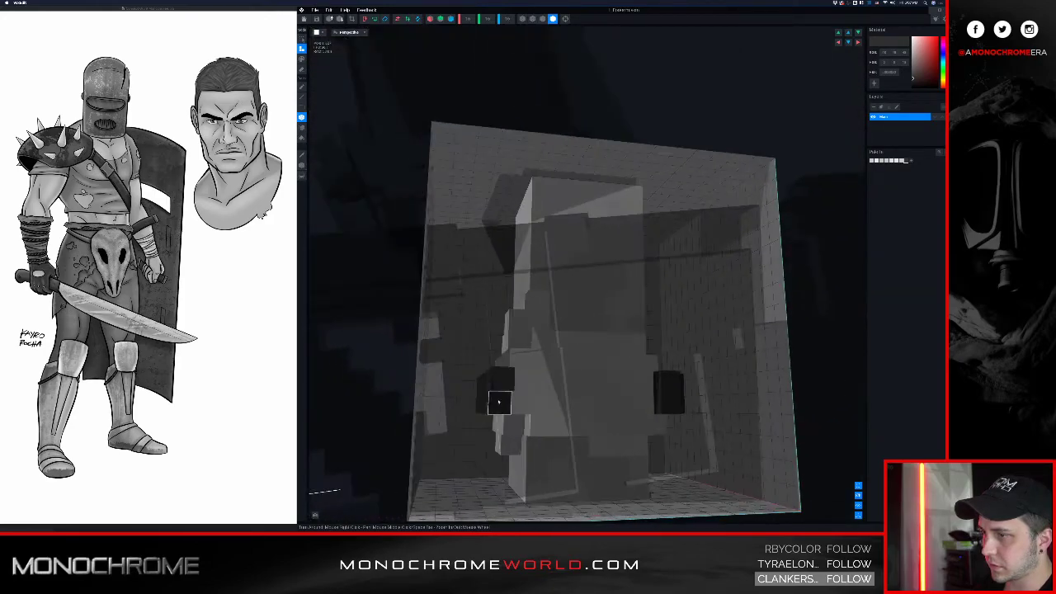
# - Save the forearm model with its new strap and return to the character scene
pyautogui.moveTo(665, 399); pyautogui.dragTo(676, 396, button='right')
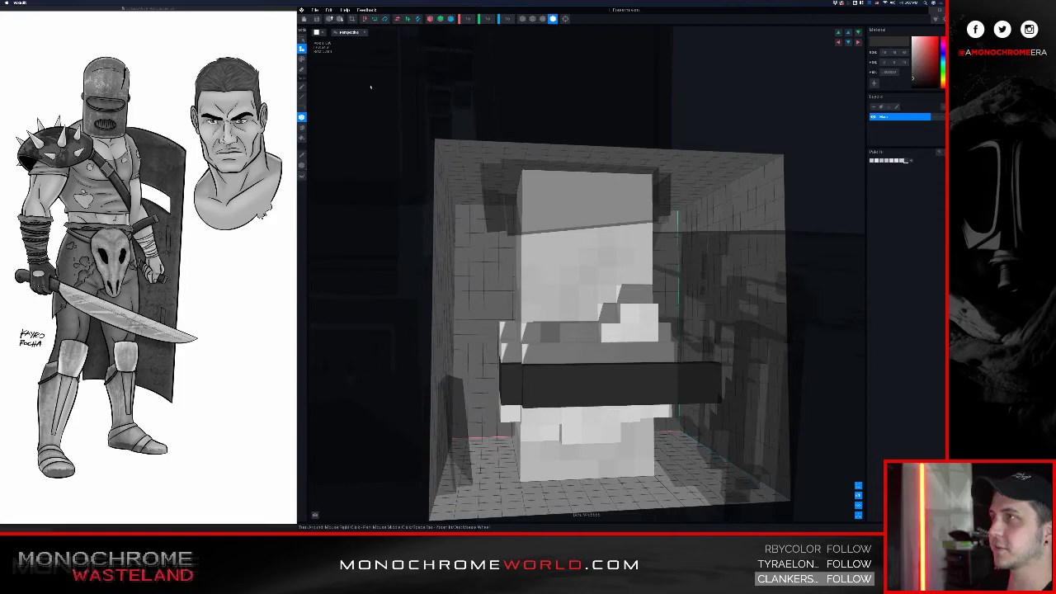
pyautogui.click(316, 18)
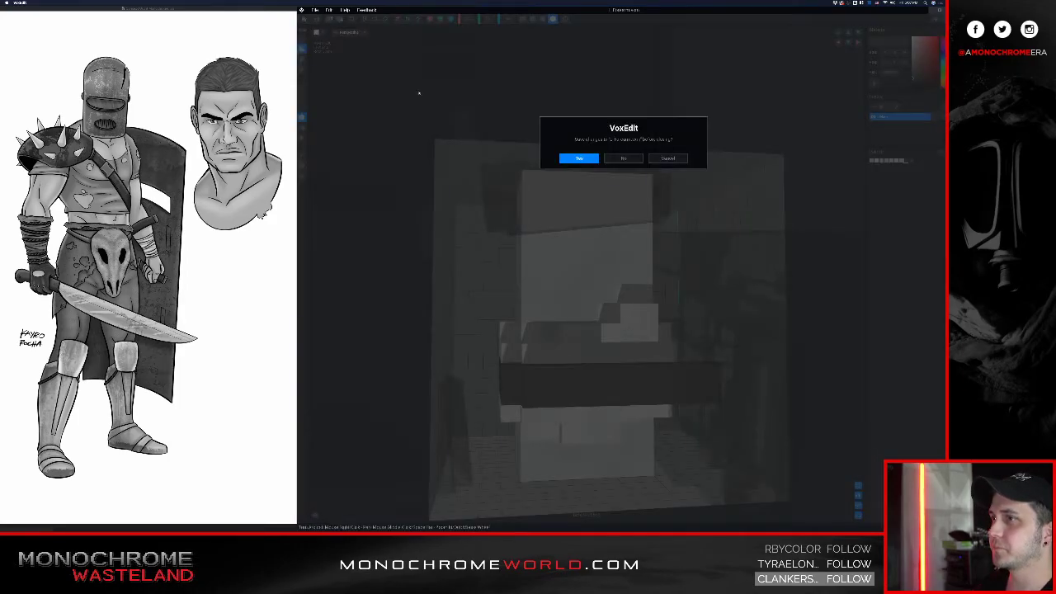
pyautogui.click(578, 159)
# - Examine the forearm strap and its connection to the shield from the front, back and below in the character scene
pyautogui.moveTo(566, 165); pyautogui.dragTo(548, 198, button='right')
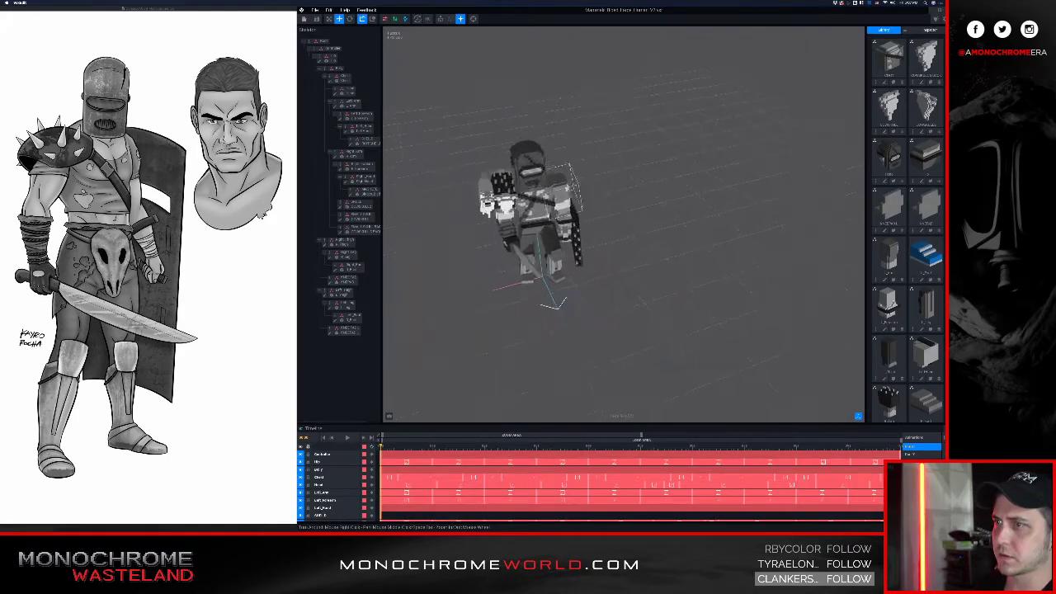
pyautogui.scroll(5, 549, 199)
pyautogui.scroll(8, 530, 286)
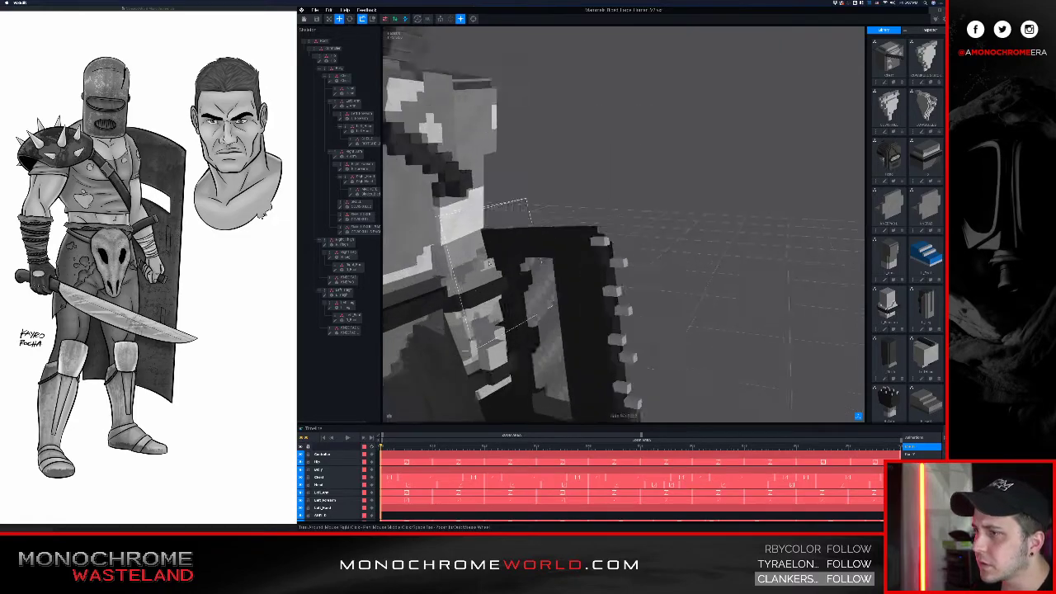
pyautogui.moveTo(530, 286)
pyautogui.mouseDown(button='right')
pyautogui.moveTo(540, 282)
pyautogui.moveTo(529, 280)
pyautogui.mouseUp(button='right')
pyautogui.scroll(-8, 530, 281)
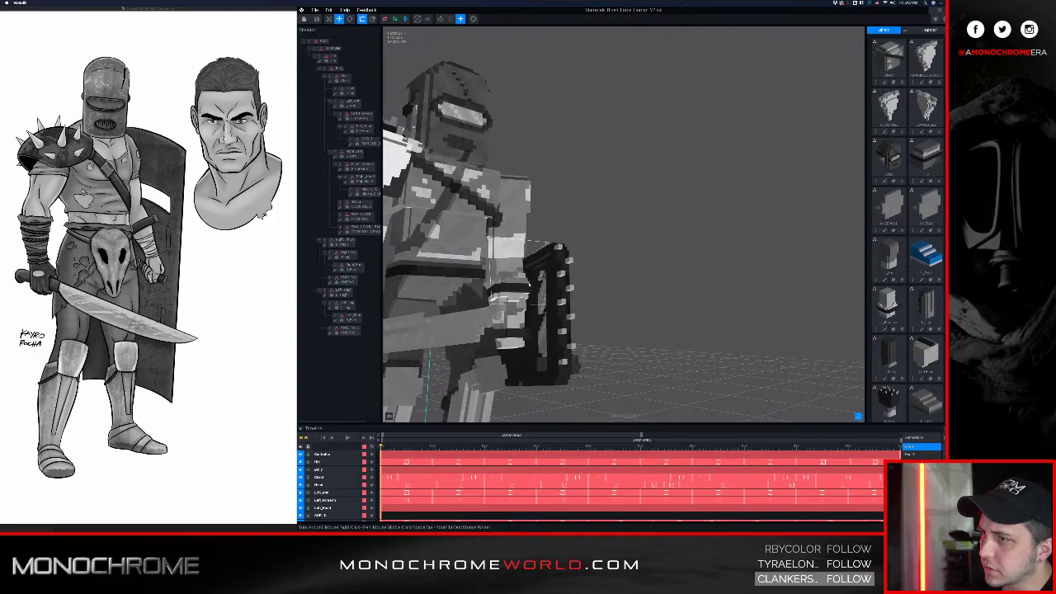
pyautogui.scroll(-5, 533, 301)
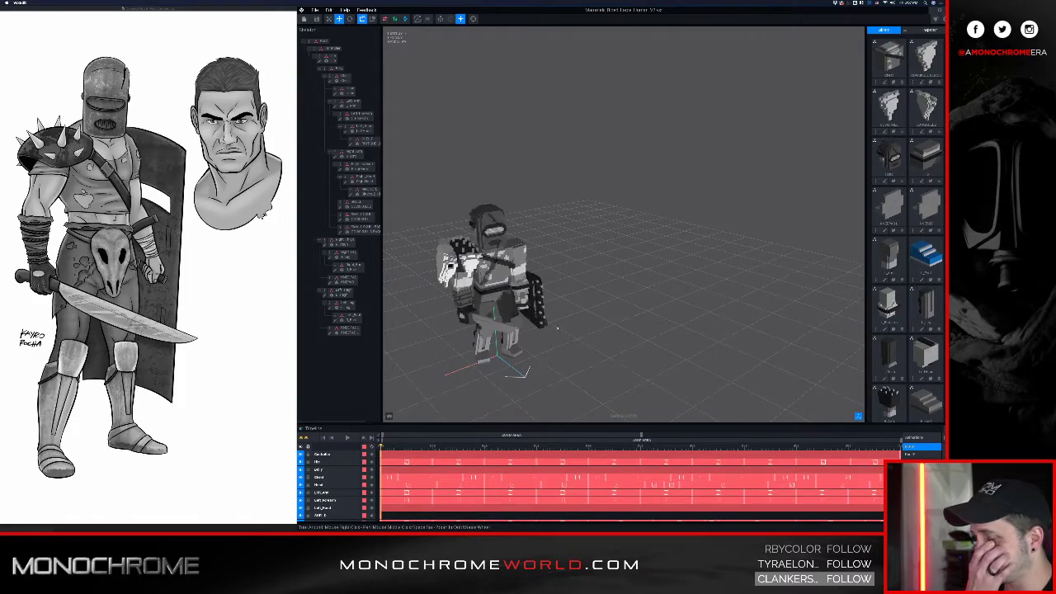
pyautogui.scroll(10, 495, 280)
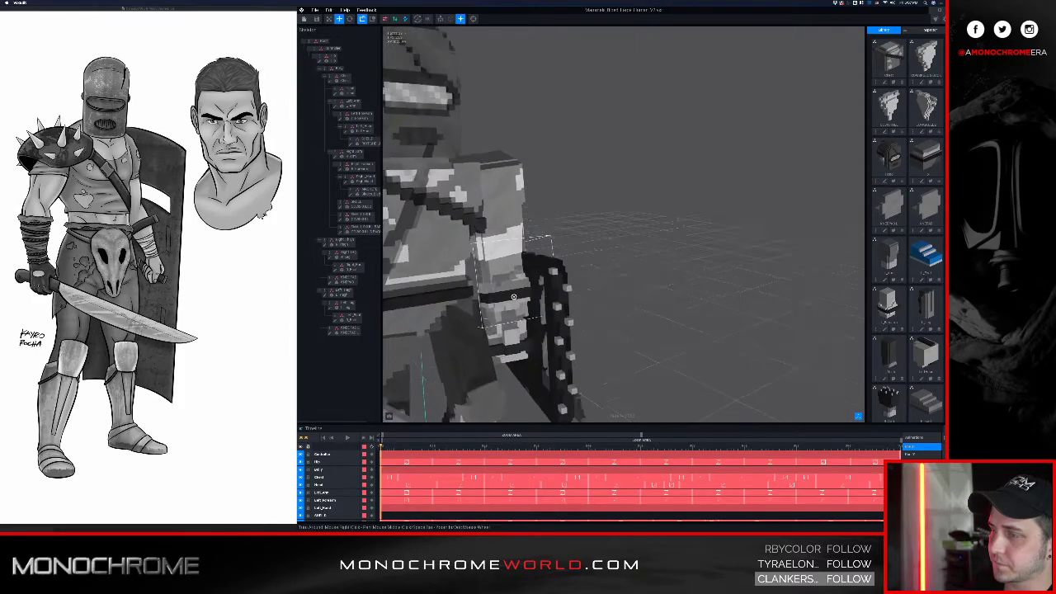
pyautogui.moveTo(514, 290); pyautogui.dragTo(518, 298, button='right')
pyautogui.scroll(-5, 517, 298)
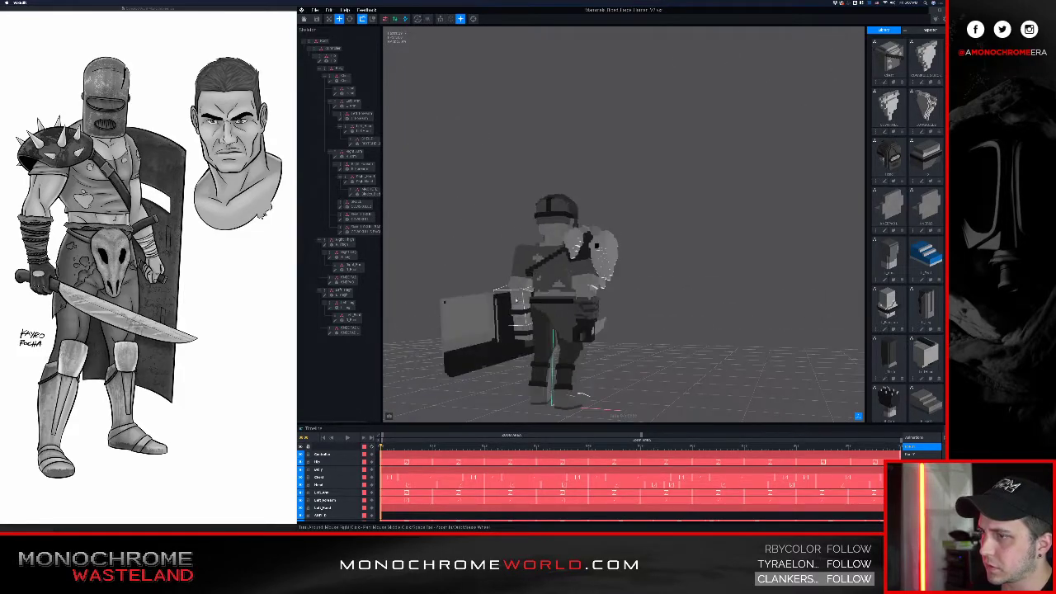
pyautogui.scroll(5, 517, 297)
pyautogui.moveTo(517, 297)
pyautogui.mouseDown(button='right')
pyautogui.moveTo(505, 313)
pyautogui.moveTo(513, 293)
pyautogui.mouseUp(button='right')
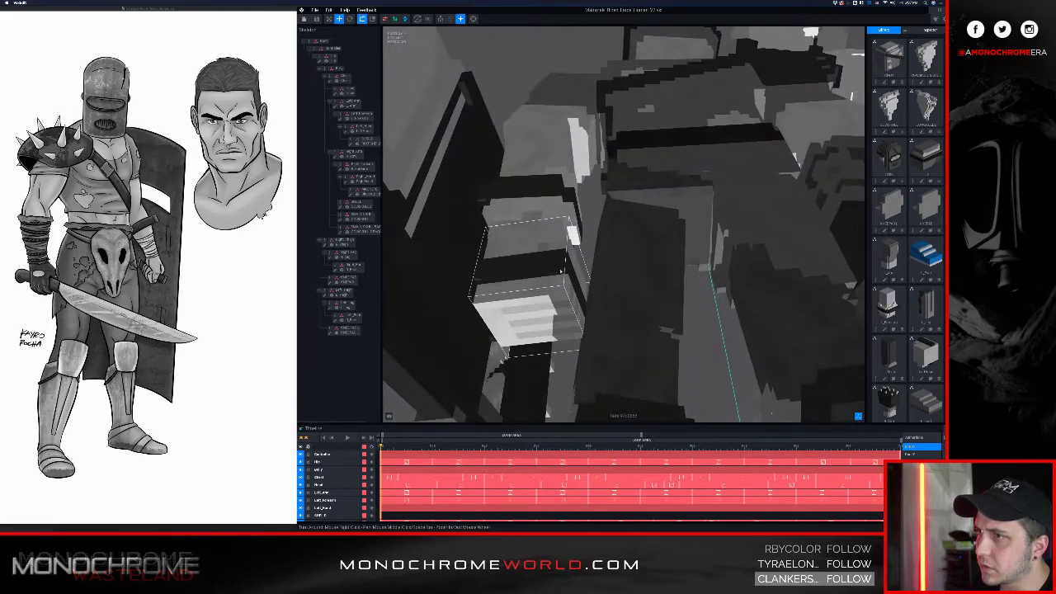
pyautogui.moveTo(564, 269); pyautogui.dragTo(505, 283, button='right')
# - Frame the whole character from the front and open the scene's light controls
pyautogui.press('f')
pyautogui.scroll(-4, 505, 283)
pyautogui.click(937, 15)
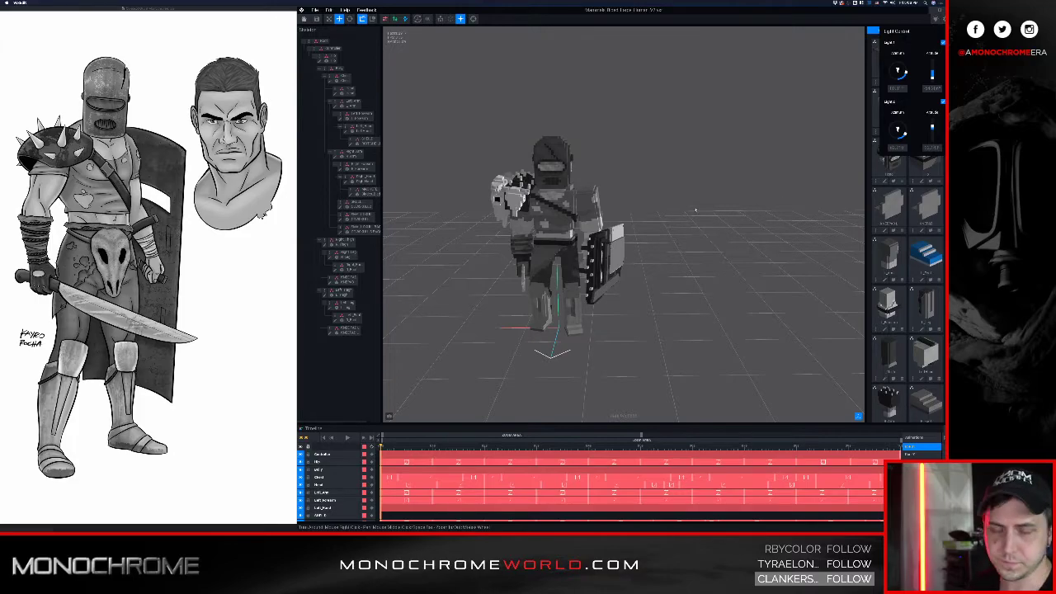
# - Close the light controls and examine the whole character from the front and both sides
pyautogui.click(667, 208)
pyautogui.moveTo(608, 229); pyautogui.dragTo(655, 208, button='right')
pyautogui.scroll(3, 578, 248)
pyautogui.moveTo(558, 331); pyautogui.dragTo(611, 338, button='right')
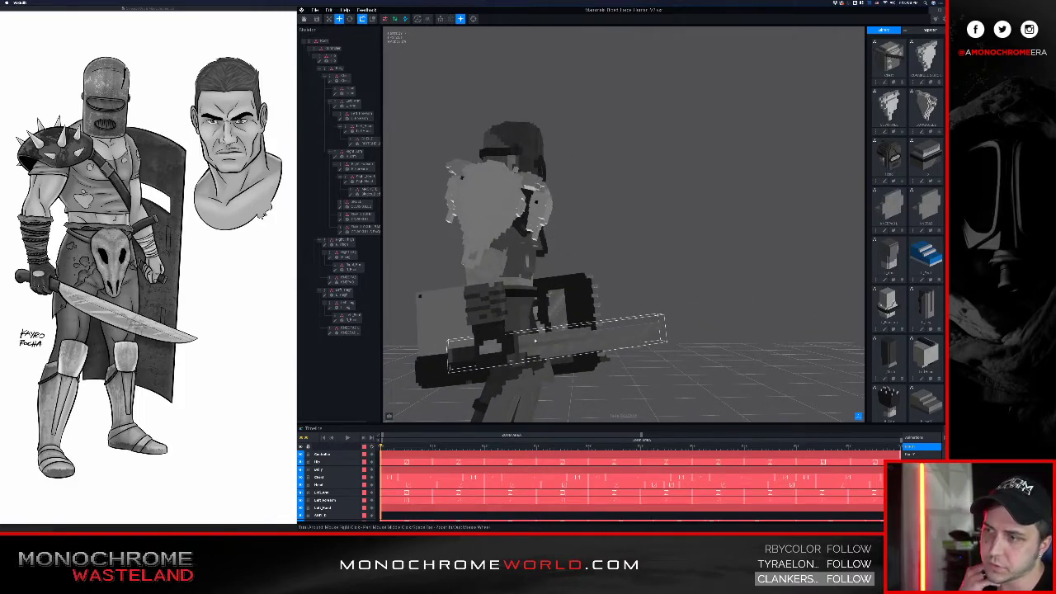
pyautogui.moveTo(620, 346); pyautogui.dragTo(722, 328, button='right')
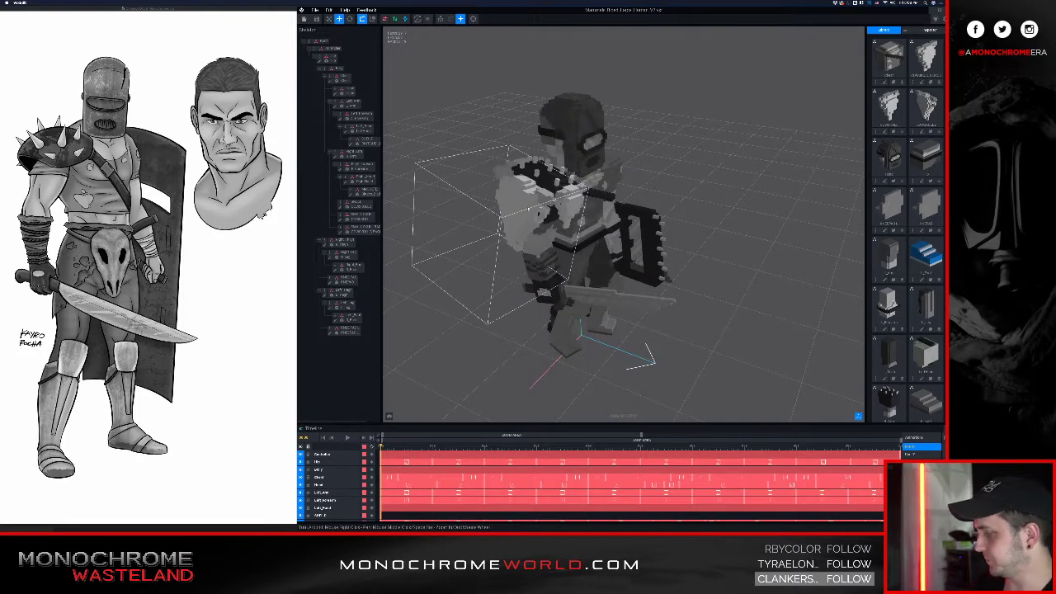
pyautogui.moveTo(529, 209); pyautogui.dragTo(402, 234, button='right')
pyautogui.moveTo(544, 199); pyautogui.dragTo(471, 220, button='right')
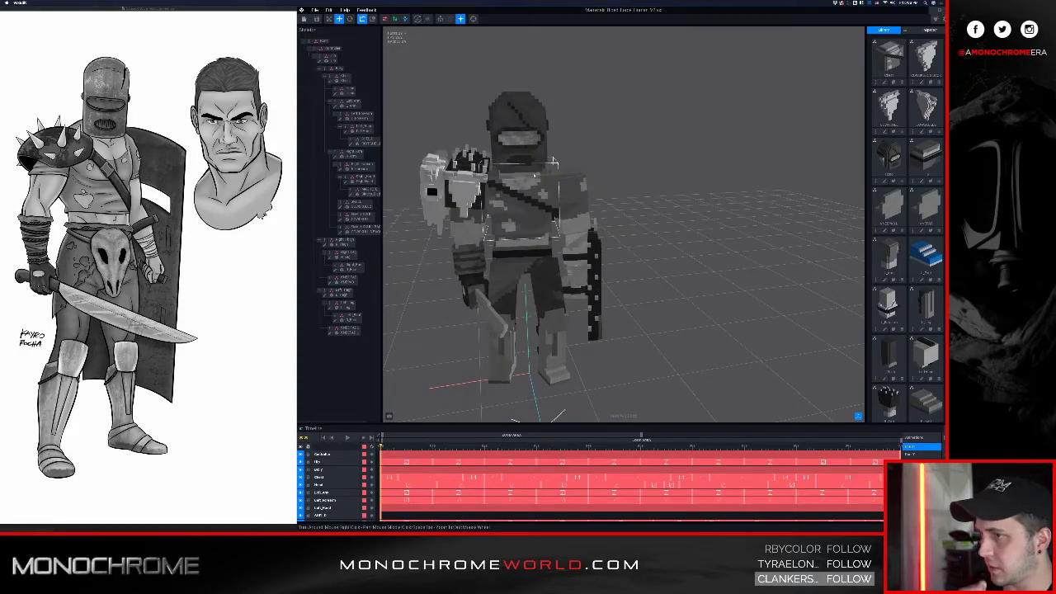
pyautogui.moveTo(594, 221); pyautogui.dragTo(578, 247, button='right')
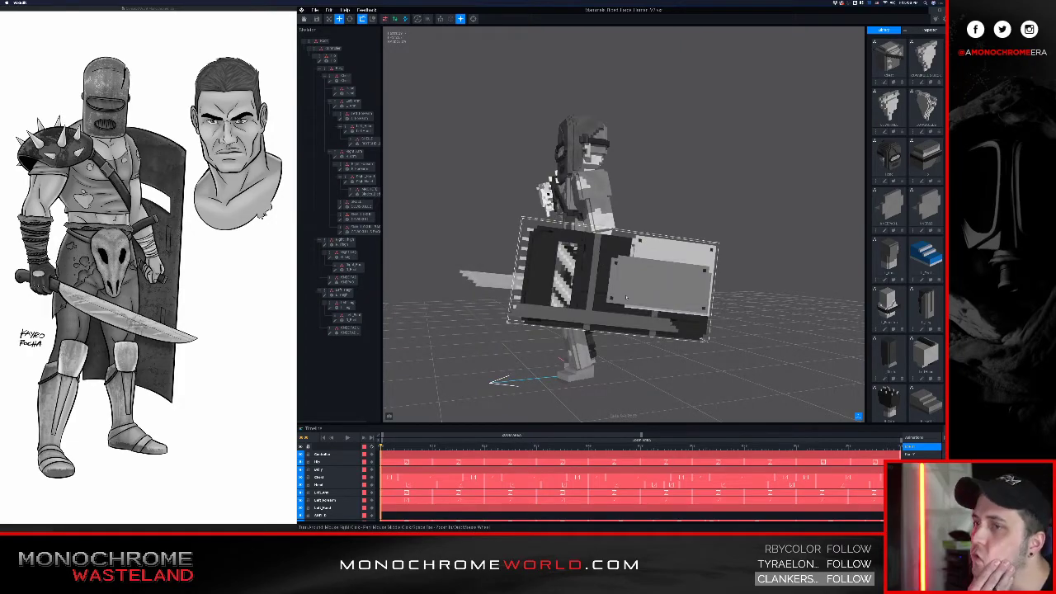
# - Examine the shield's plated outer face and spiked edge against the character from the side, at an angle and from the front
pyautogui.moveTo(666, 325); pyautogui.dragTo(645, 304, button='right')
pyautogui.scroll(3, 660, 312)
pyautogui.scroll(2, 657, 312)
pyautogui.scroll(-5, 652, 311)
pyautogui.scroll(2, 642, 304)
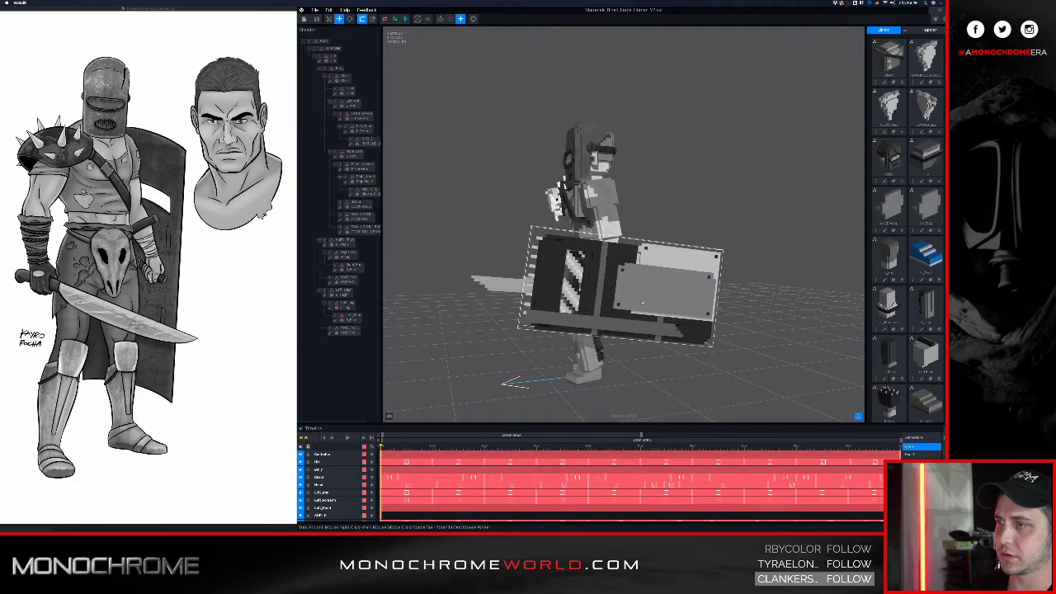
pyautogui.moveTo(642, 300); pyautogui.dragTo(644, 305, button='right')
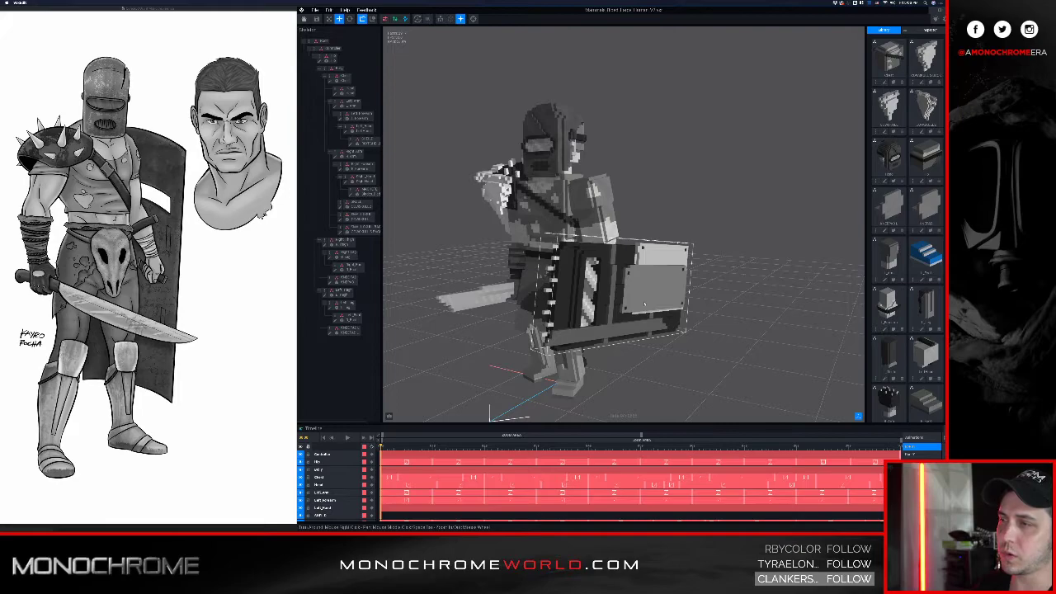
pyautogui.scroll(4, 645, 305)
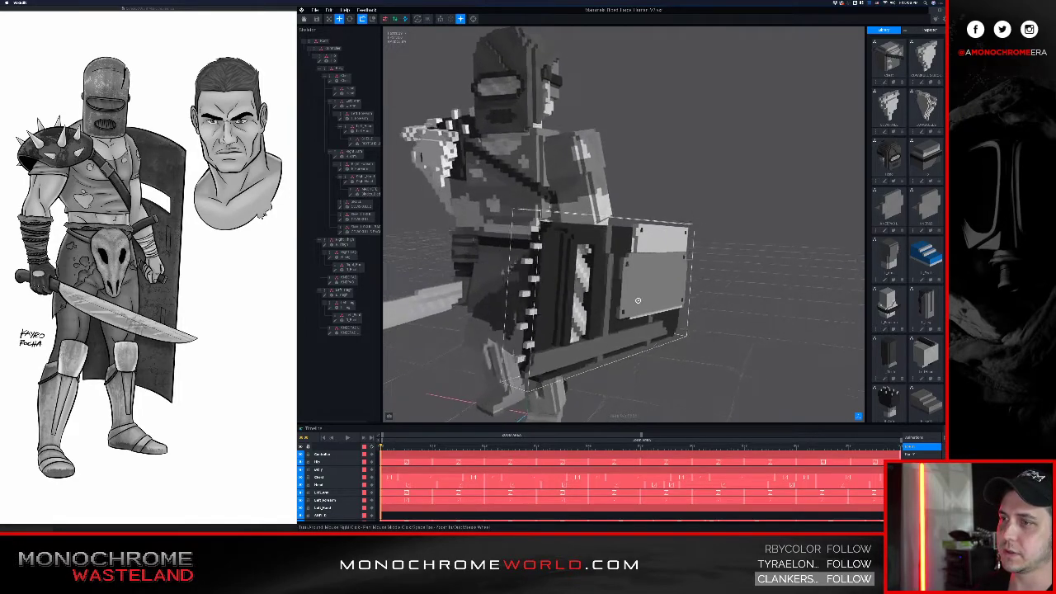
pyautogui.moveTo(638, 300); pyautogui.dragTo(640, 302, button='right')
pyautogui.scroll(-4, 642, 302)
pyautogui.scroll(4, 642, 302)
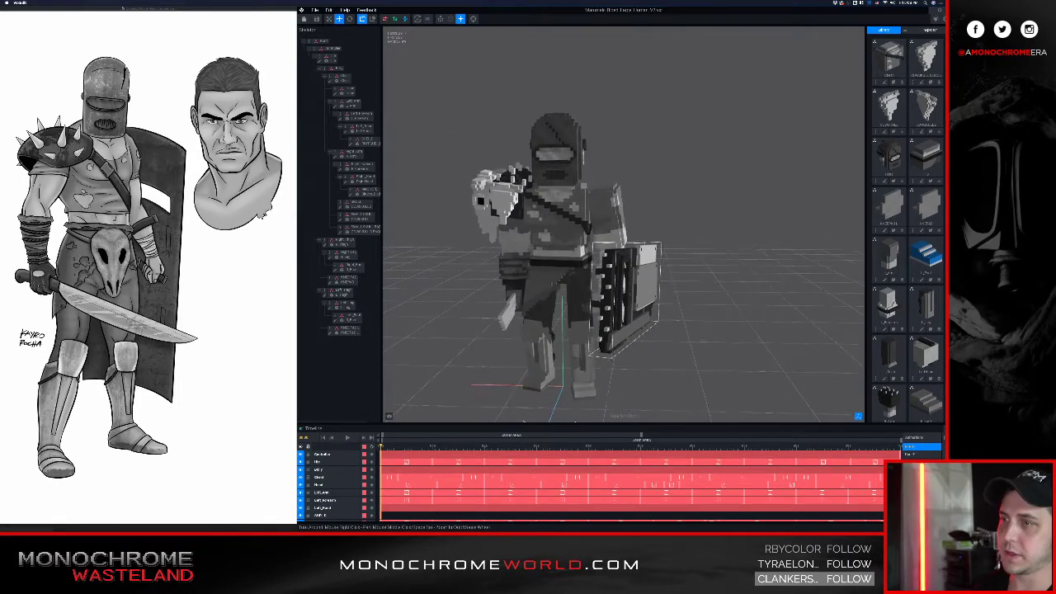
pyautogui.scroll(-1, 643, 302)
pyautogui.moveTo(642, 302); pyautogui.dragTo(675, 307, button='right')
pyautogui.scroll(2, 557, 292)
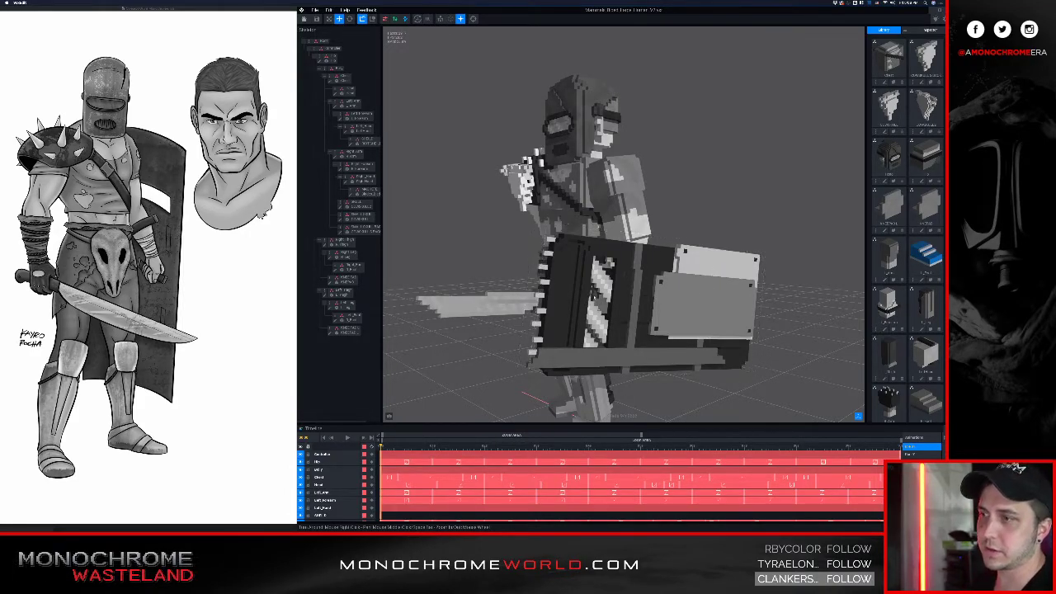
pyautogui.moveTo(574, 277)
pyautogui.mouseDown(button='right')
pyautogui.moveTo(566, 252)
pyautogui.moveTo(540, 248)
pyautogui.moveTo(544, 219)
pyautogui.moveTo(446, 228)
pyautogui.mouseUp(button='right')
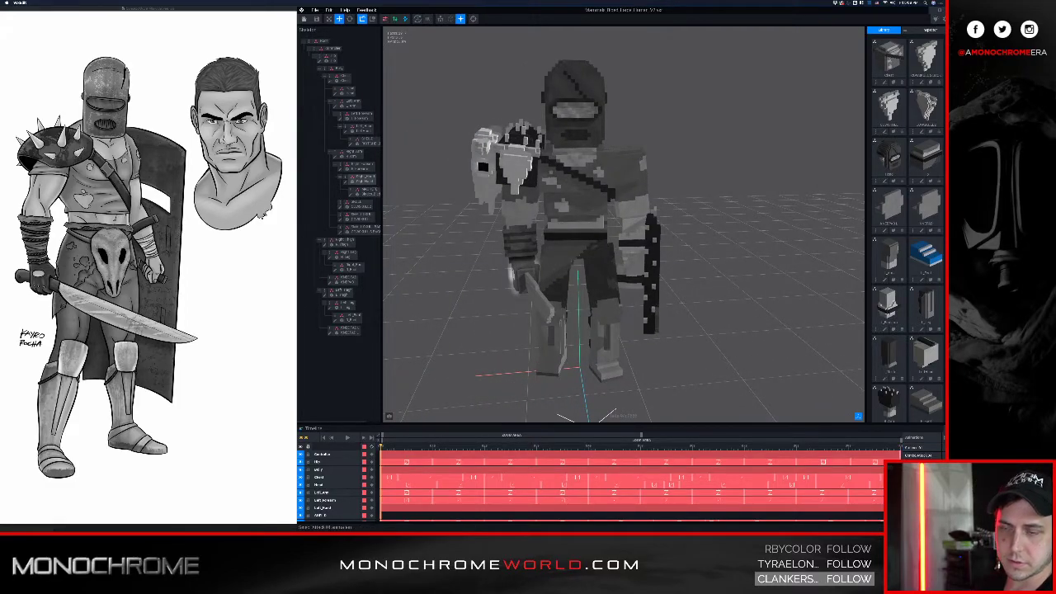
# - Compare the arm and shield poses at the start of the character's different idle animations
pyautogui.click(916, 479)
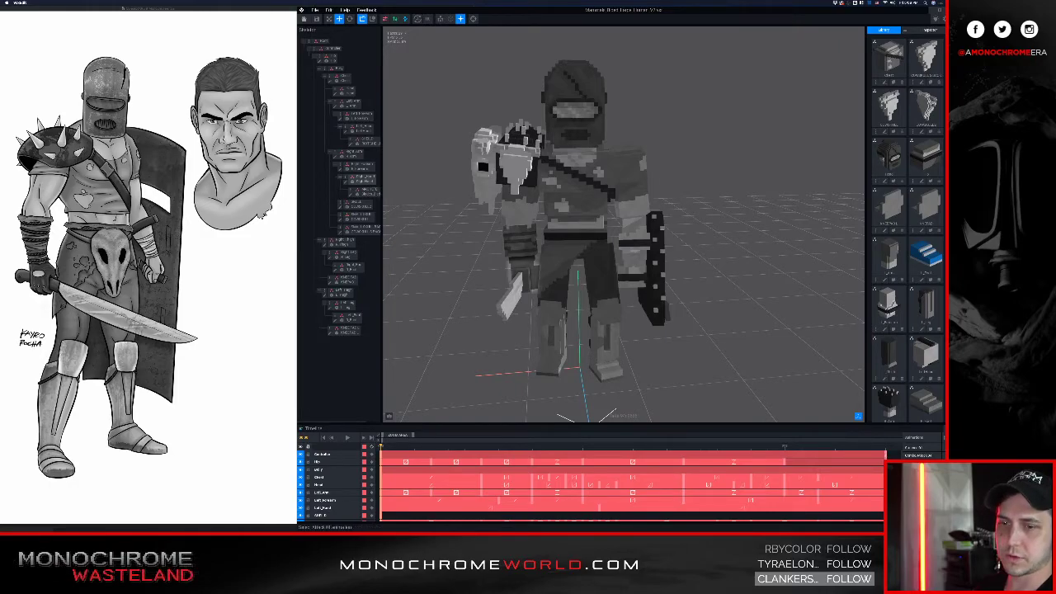
pyautogui.click(910, 449)
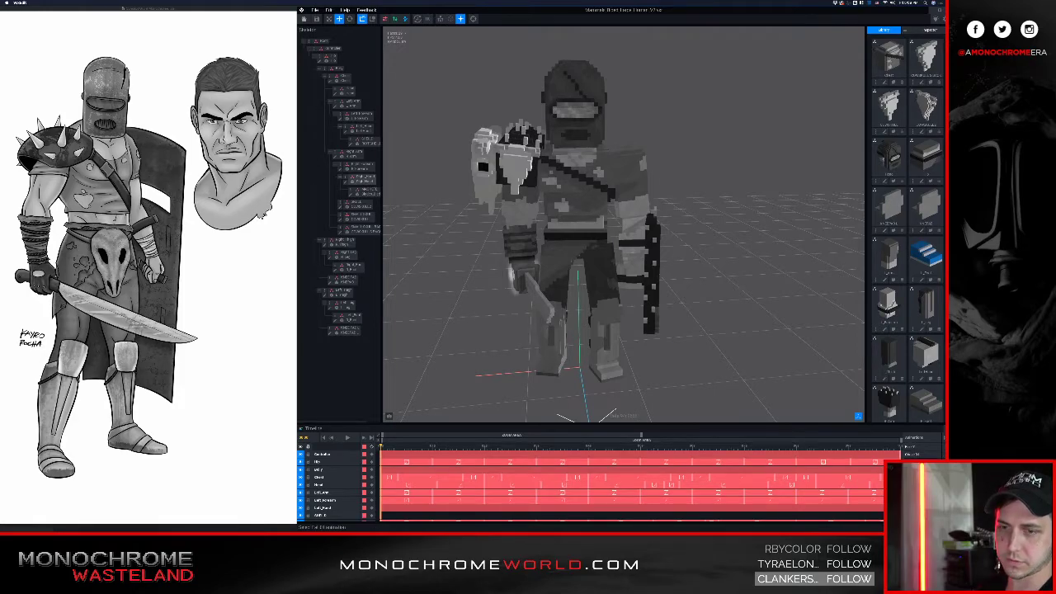
pyautogui.click(912, 454)
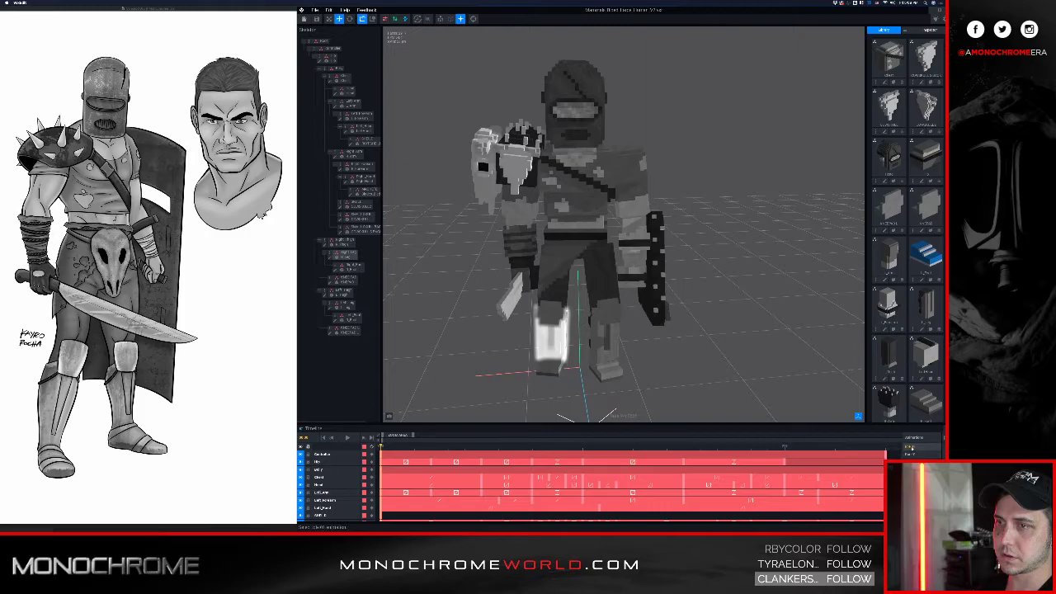
pyautogui.click(911, 446)
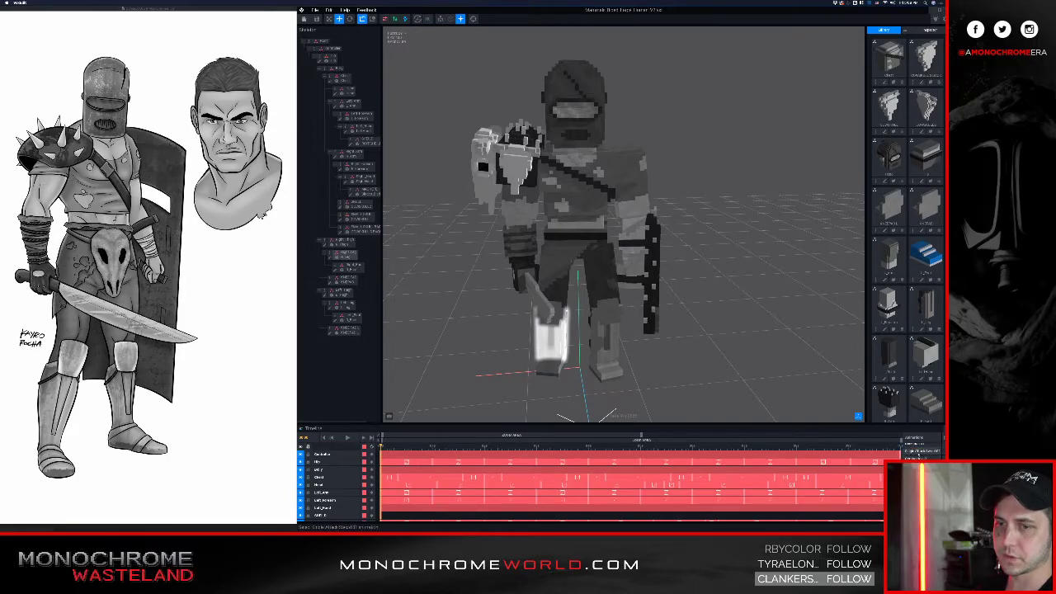
# - Play the single attack animation and watch how the shield and its forearm strap move, both from afar and up close
pyautogui.click(922, 452)
pyautogui.click(346, 438)
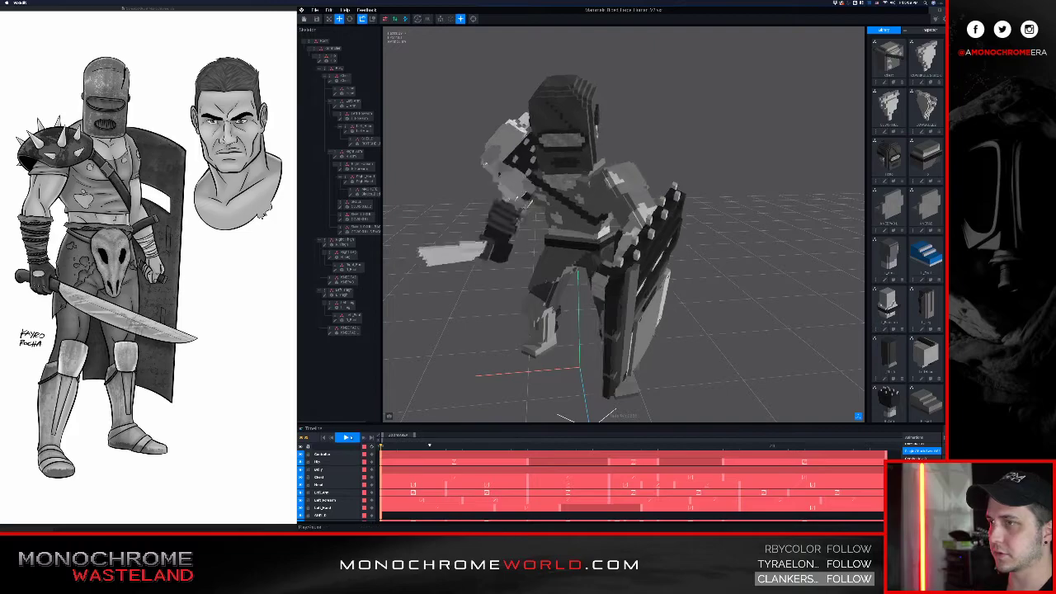
pyautogui.scroll(-5, 487, 283)
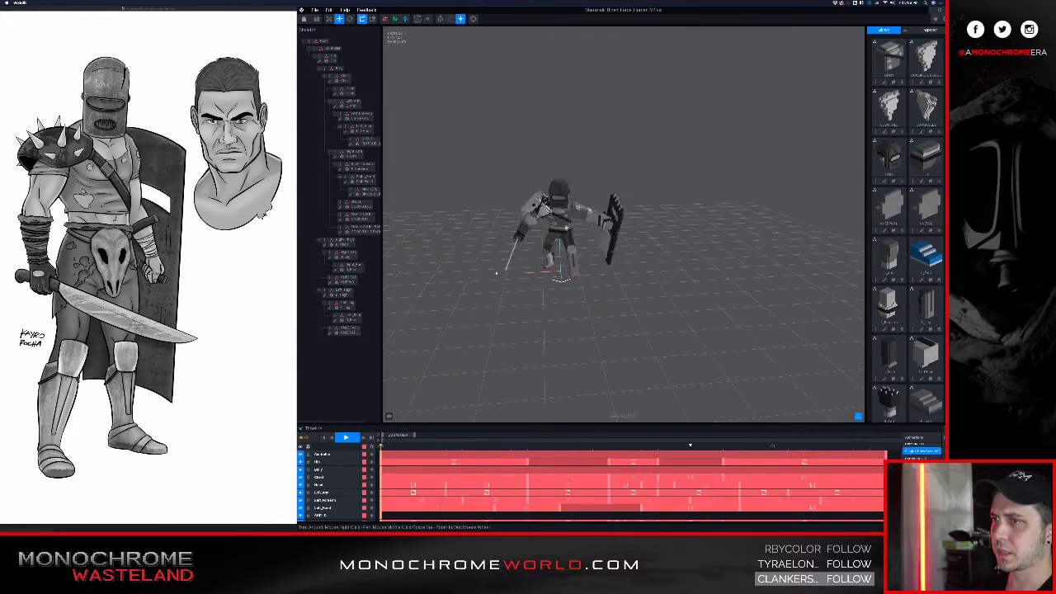
pyautogui.scroll(3, 501, 272)
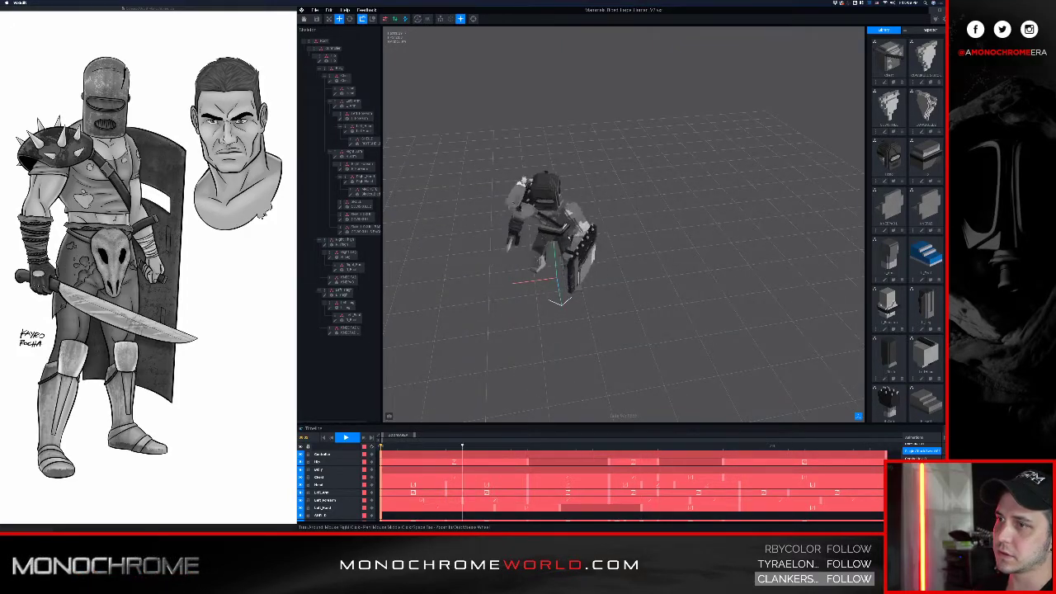
pyautogui.scroll(5, 572, 288)
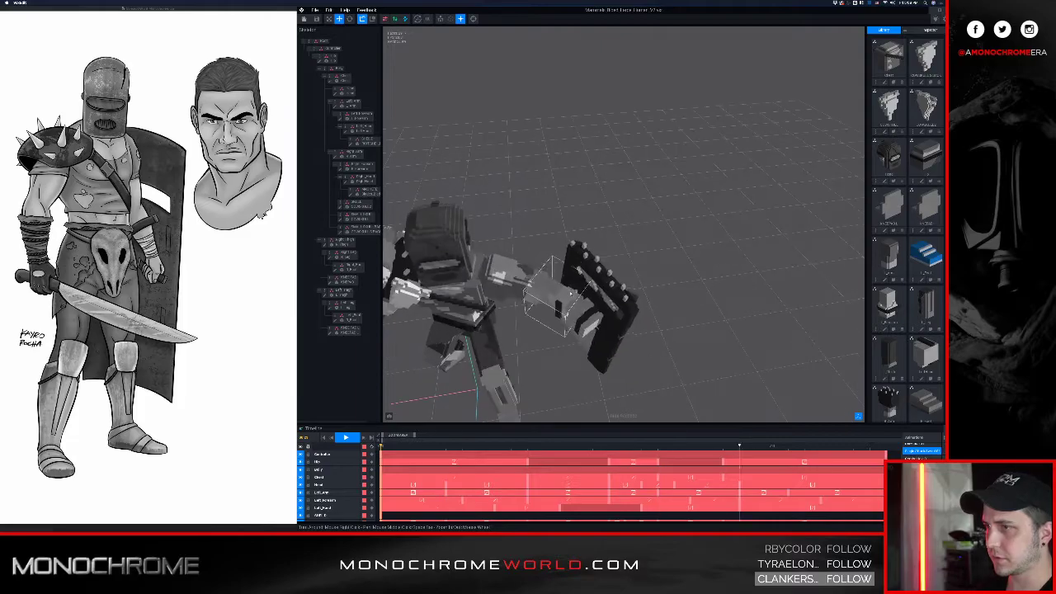
pyautogui.scroll(5, 569, 249)
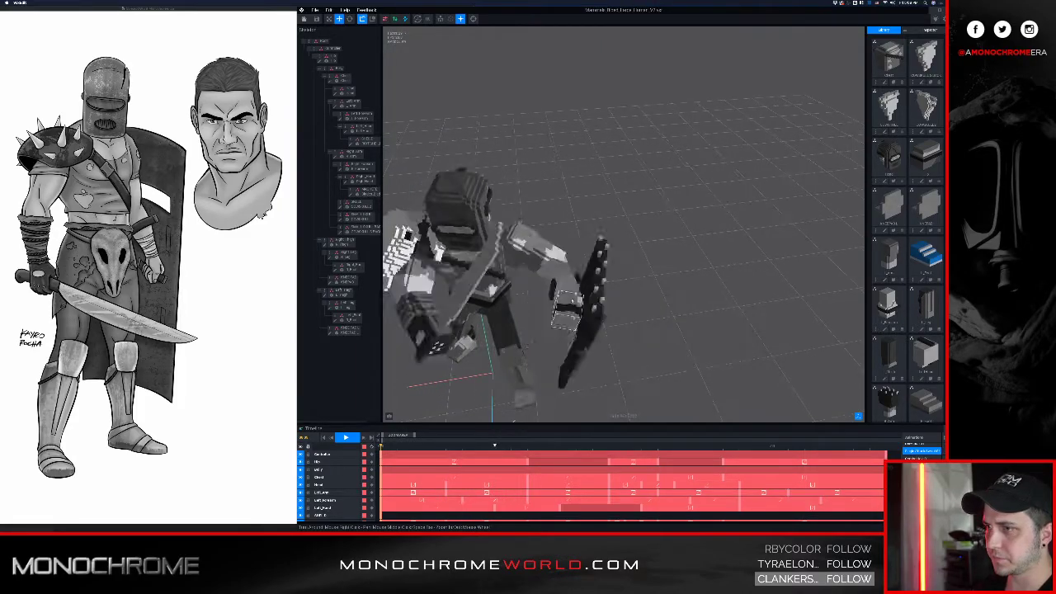
pyautogui.scroll(-2, 586, 321)
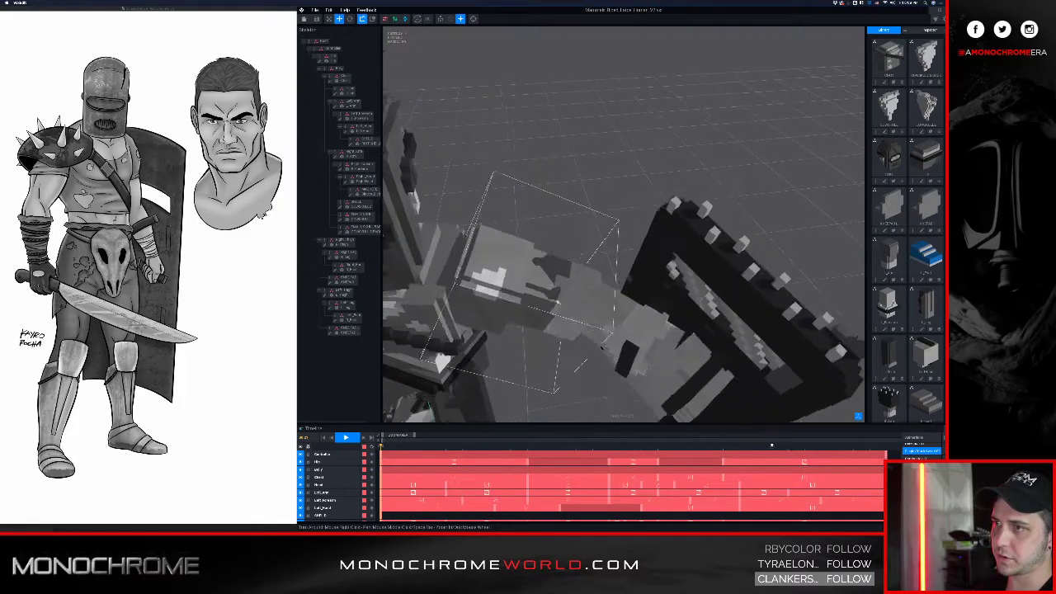
pyautogui.scroll(-5, 590, 319)
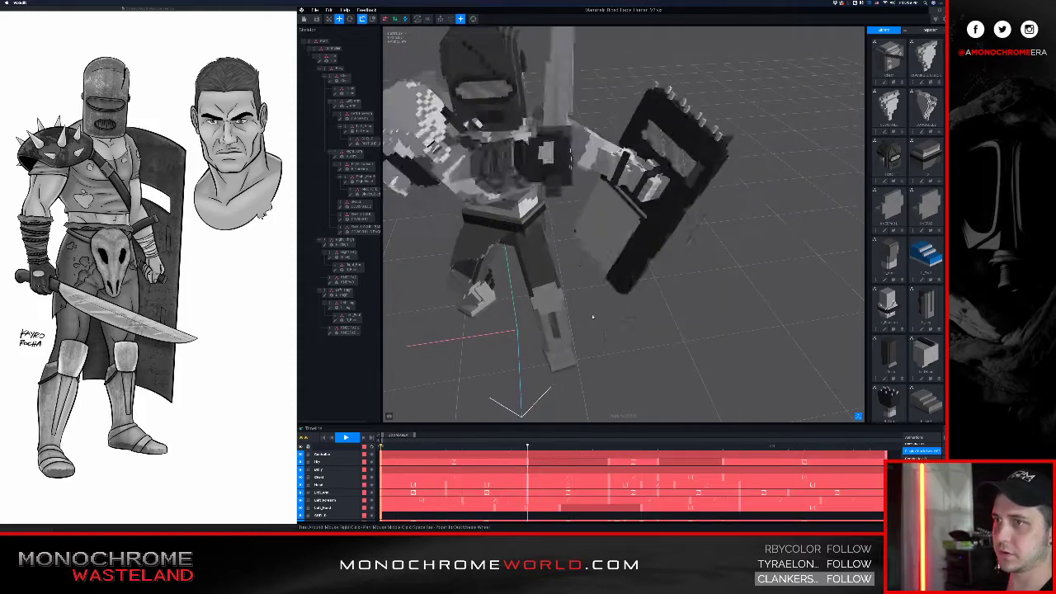
# - Inspect the forearm strap's ends behind the shield in a paused attack pose, advancing the animation slightly
pyautogui.moveTo(619, 161); pyautogui.dragTo(621, 206, button='right')
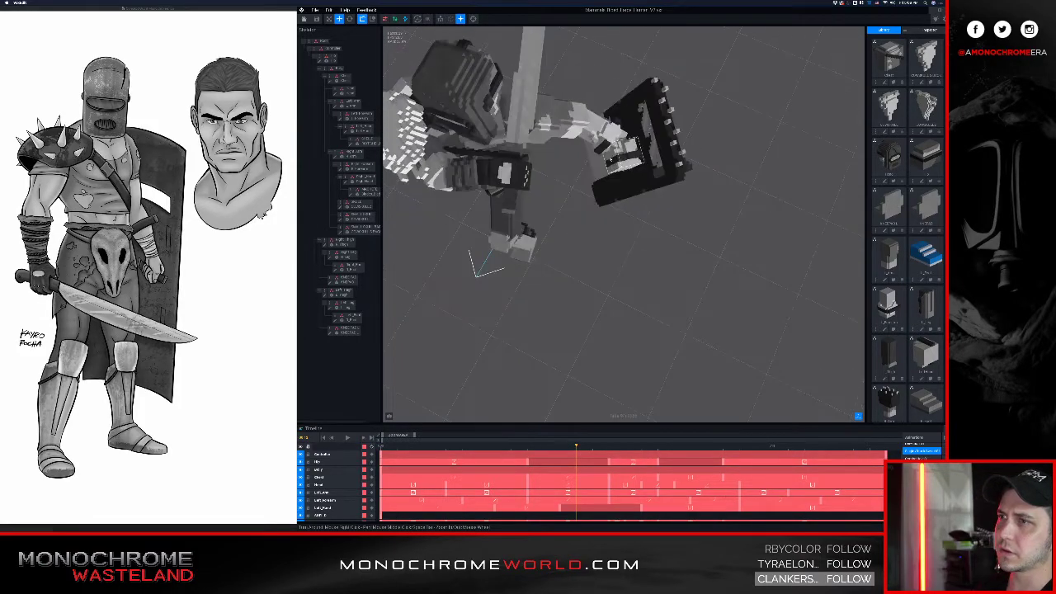
pyautogui.scroll(5, 623, 165)
pyautogui.moveTo(623, 157); pyautogui.dragTo(529, 217, button='right')
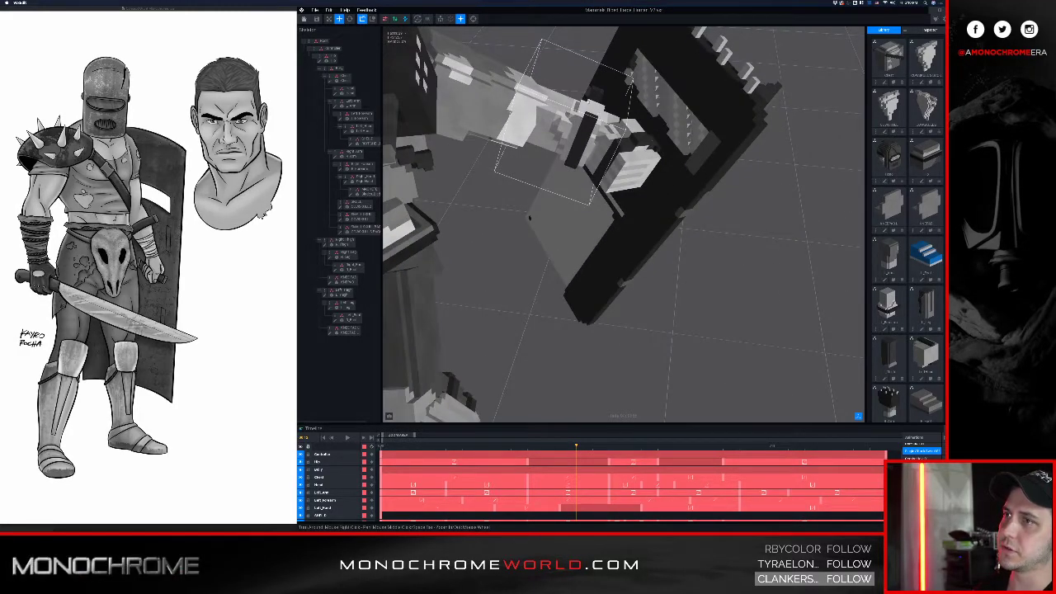
pyautogui.click(529, 217)
pyautogui.moveTo(584, 212); pyautogui.dragTo(570, 151, button='right')
pyautogui.scroll(3, 591, 139)
pyautogui.scroll(-4, 570, 152)
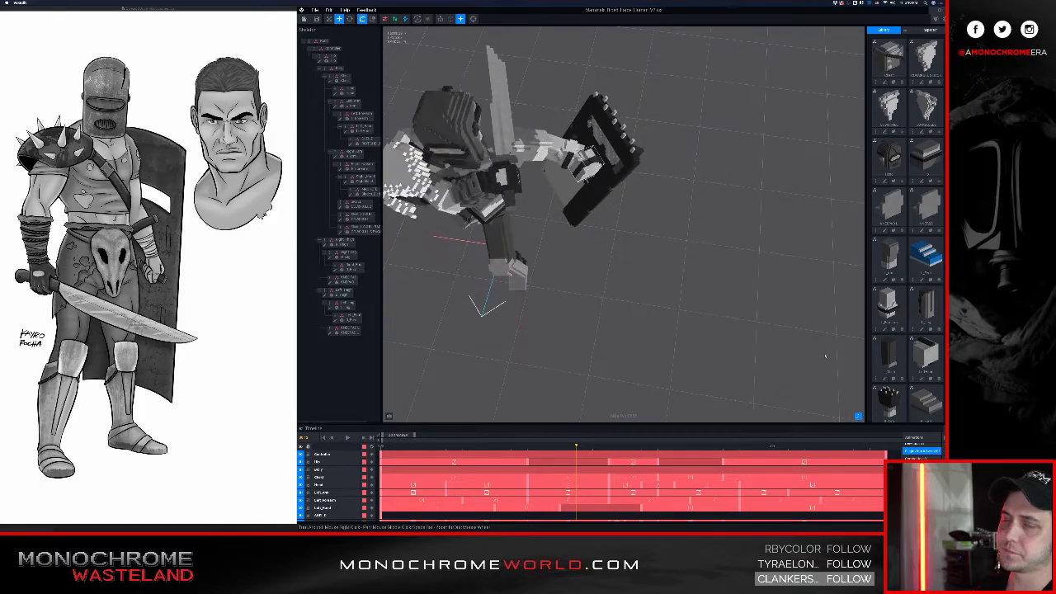
pyautogui.click(346, 437)
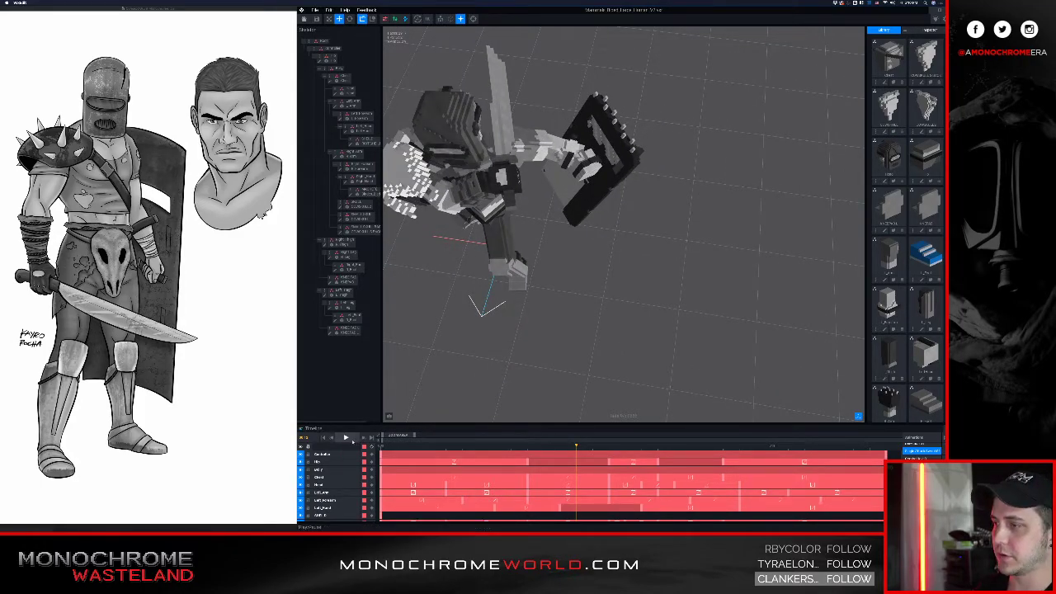
pyautogui.click(345, 438)
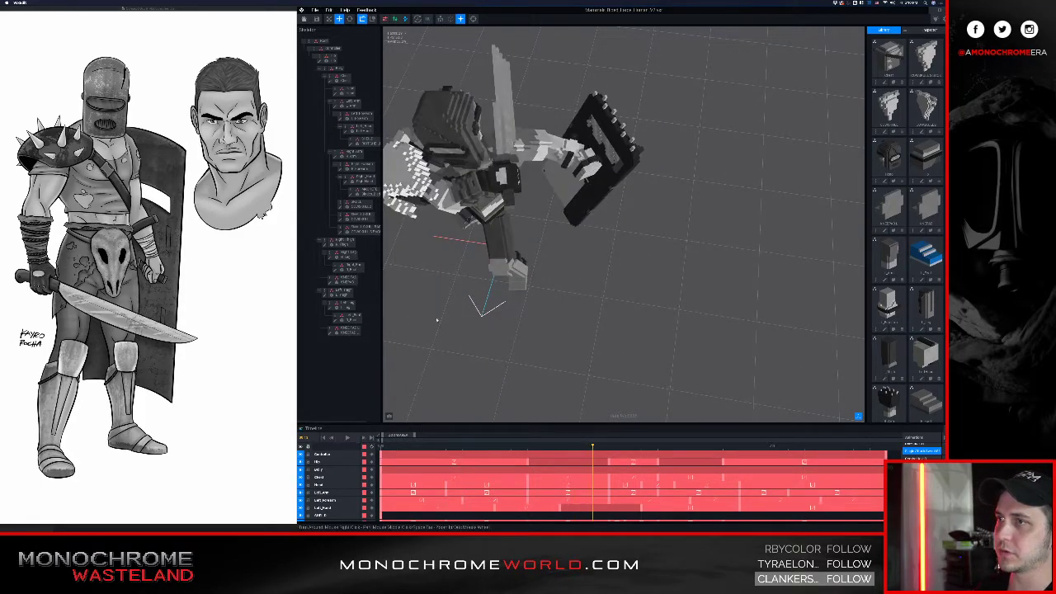
# - Open the left forearm model, join the strap's two free ends with black voxels on the shield side, and return to the character scene
pyautogui.scroll(5, 519, 161)
pyautogui.click(335, 118)
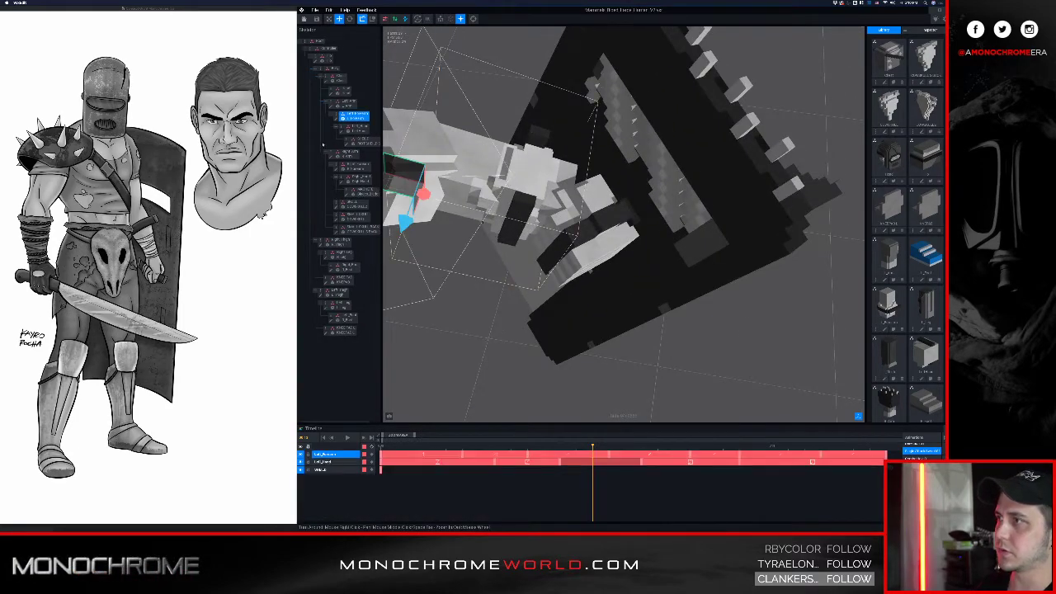
pyautogui.click(336, 120)
pyautogui.moveTo(603, 272); pyautogui.dragTo(652, 273, button='right')
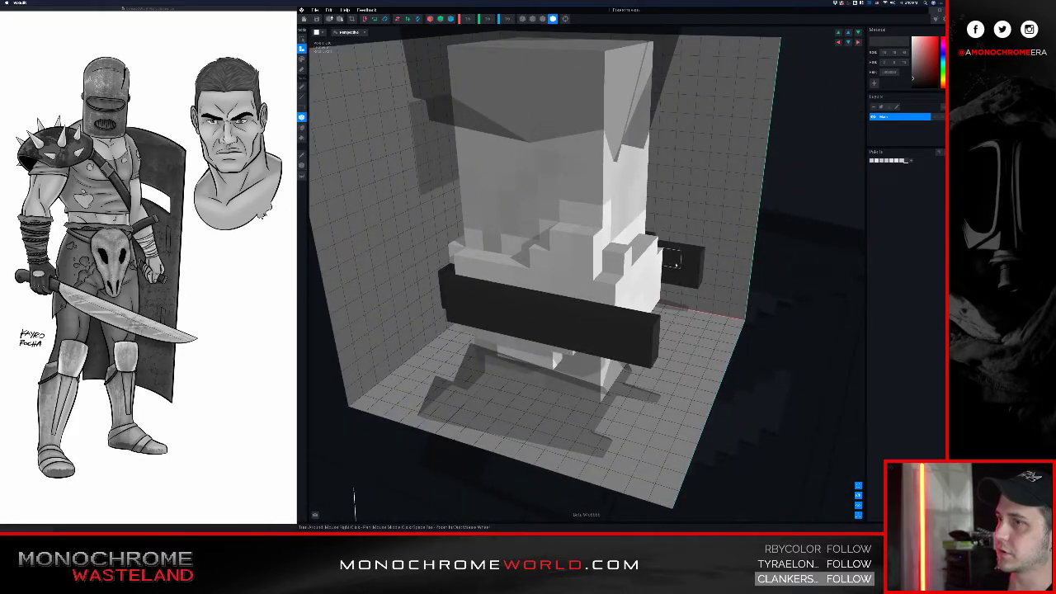
pyautogui.click(674, 262)
pyautogui.moveTo(667, 279); pyautogui.dragTo(645, 306)
pyautogui.click(639, 301)
pyautogui.moveTo(726, 296); pyautogui.dragTo(532, 178, button='right')
pyautogui.click(638, 332)
pyautogui.click(637, 318)
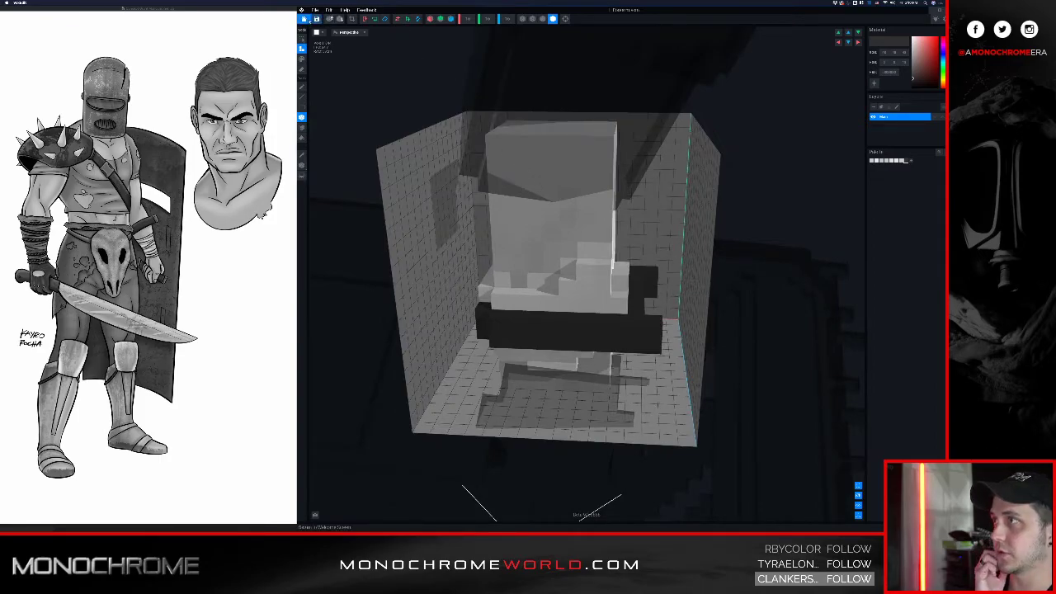
pyautogui.click(305, 19)
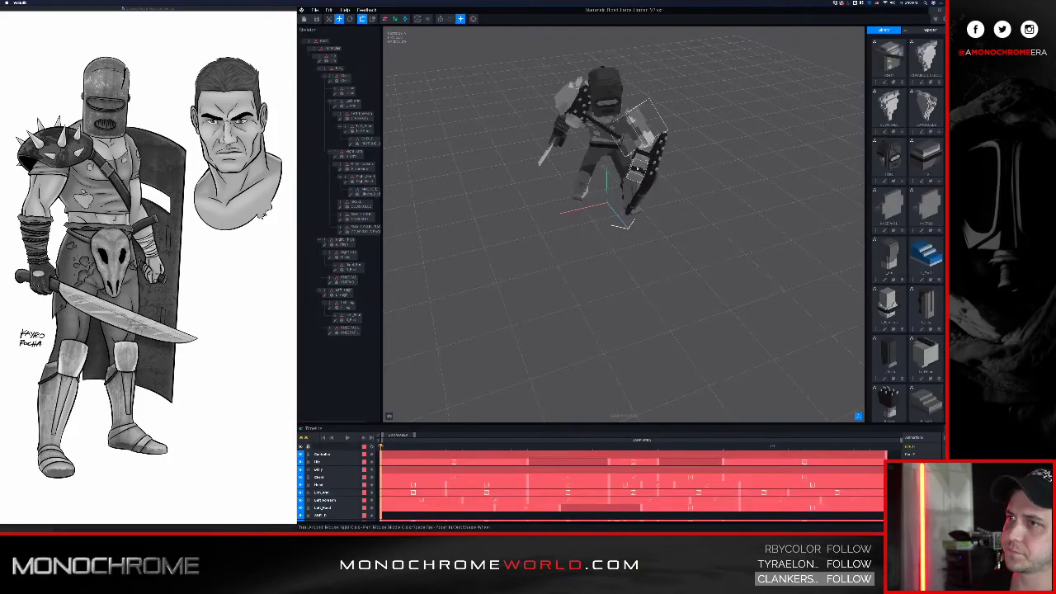
# - Examine the joined forearm strap behind the shield in the character scene, close up and with the whole figure in view
pyautogui.moveTo(578, 207); pyautogui.dragTo(652, 240, button='right')
pyautogui.moveTo(661, 172); pyautogui.dragTo(696, 232, button='right')
pyautogui.scroll(5, 692, 183)
pyautogui.scroll(5, 696, 235)
pyautogui.scroll(-10, 716, 171)
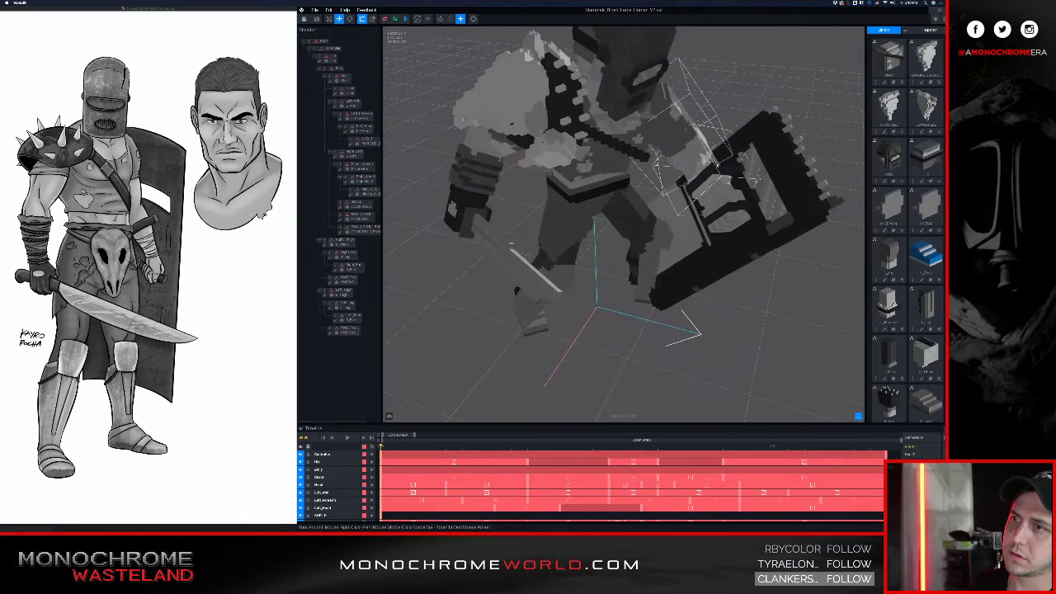
pyautogui.scroll(-4, 715, 171)
pyautogui.moveTo(716, 170); pyautogui.dragTo(678, 188, button='right')
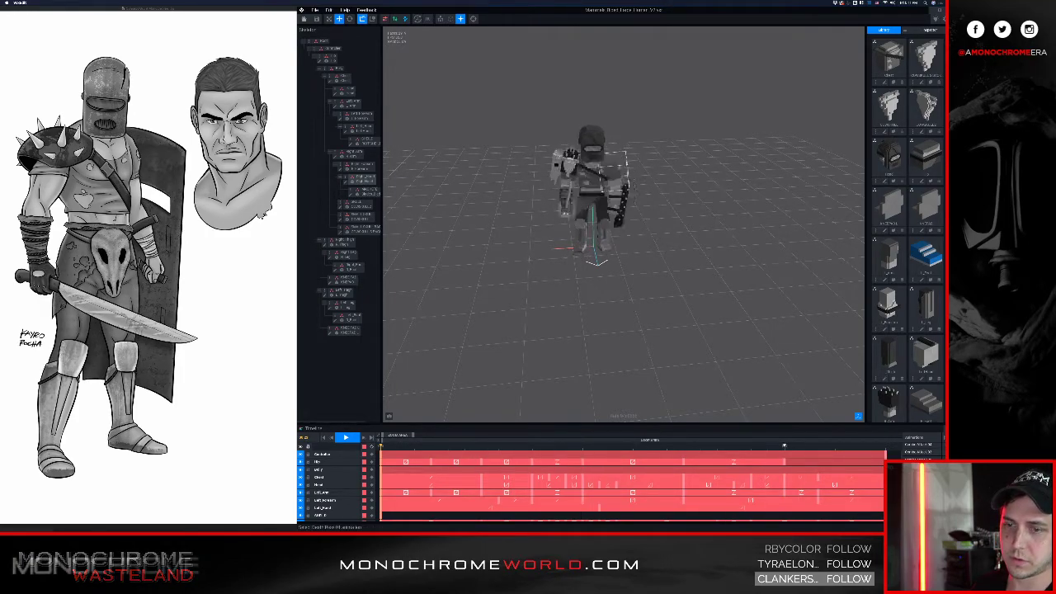
# - Preview the shield in the death pose and in another animation with the machete raised
pyautogui.click(918, 469)
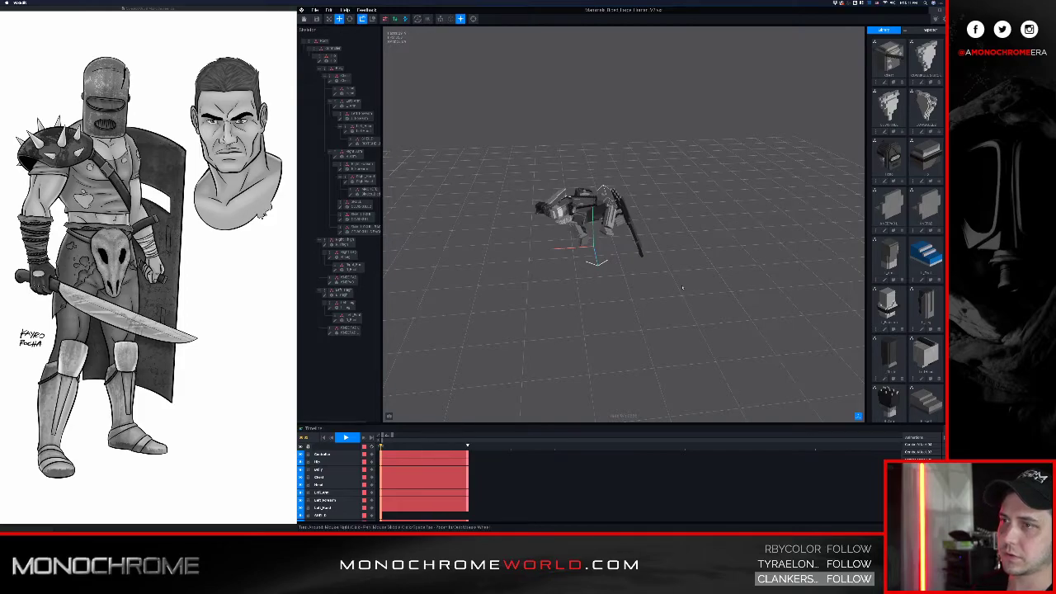
pyautogui.moveTo(677, 281); pyautogui.dragTo(782, 295, button='right')
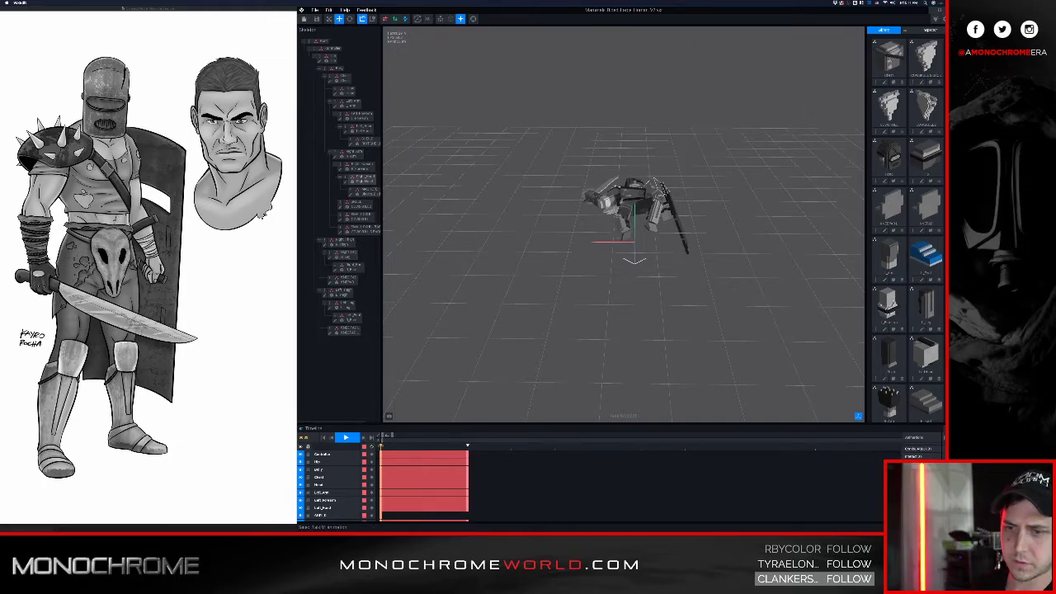
pyautogui.click(916, 495)
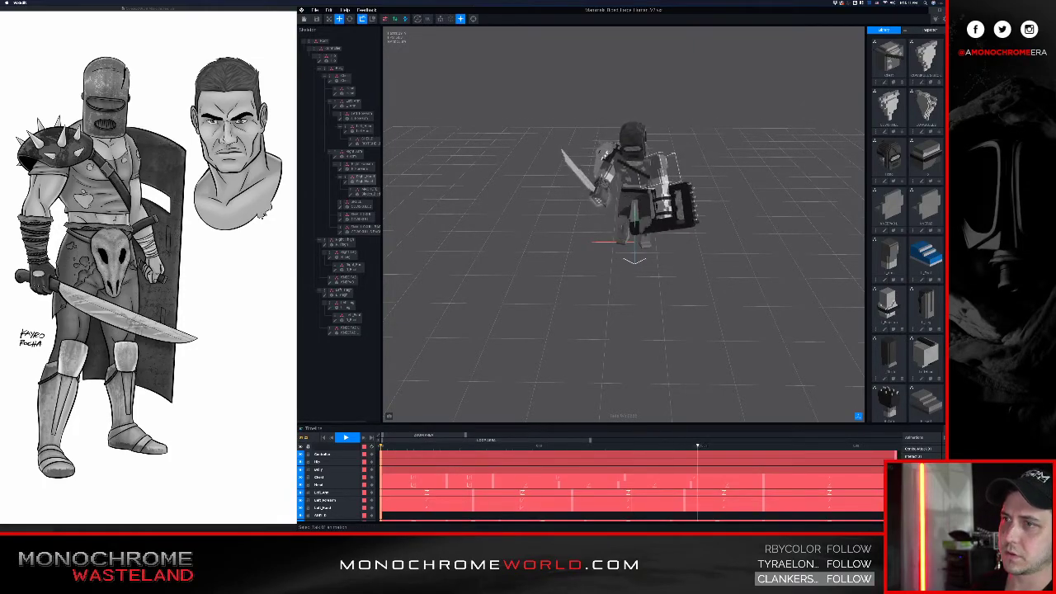
# - Preview the shield and arm from several angles while the character's running and machete attack animations play
pyautogui.scroll(3, 710, 314)
pyautogui.scroll(2, 710, 314)
pyautogui.moveTo(710, 314); pyautogui.dragTo(747, 305, button='right')
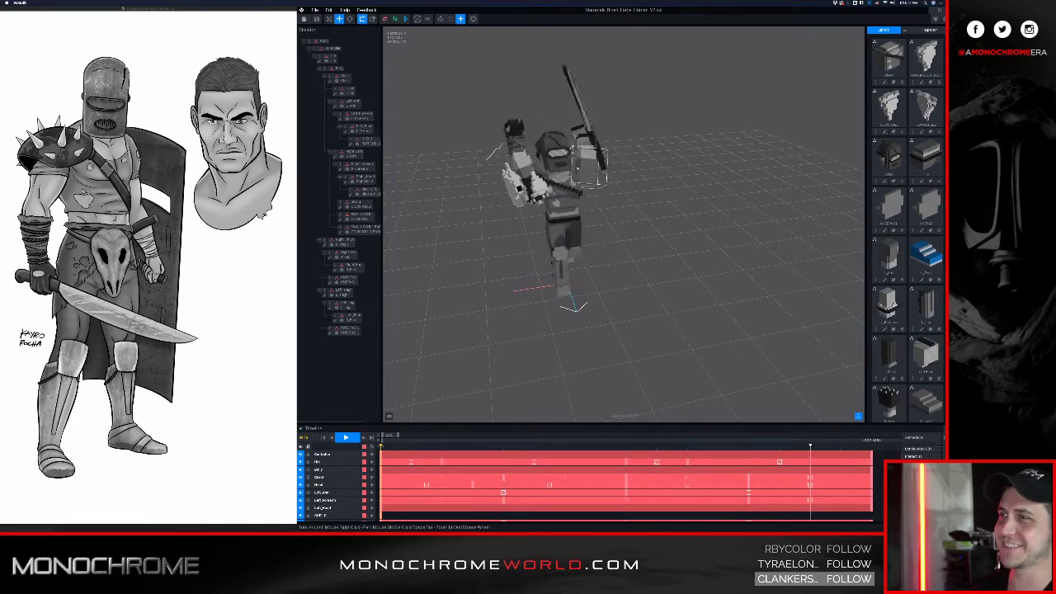
pyautogui.moveTo(566, 161); pyautogui.dragTo(563, 202, button='right')
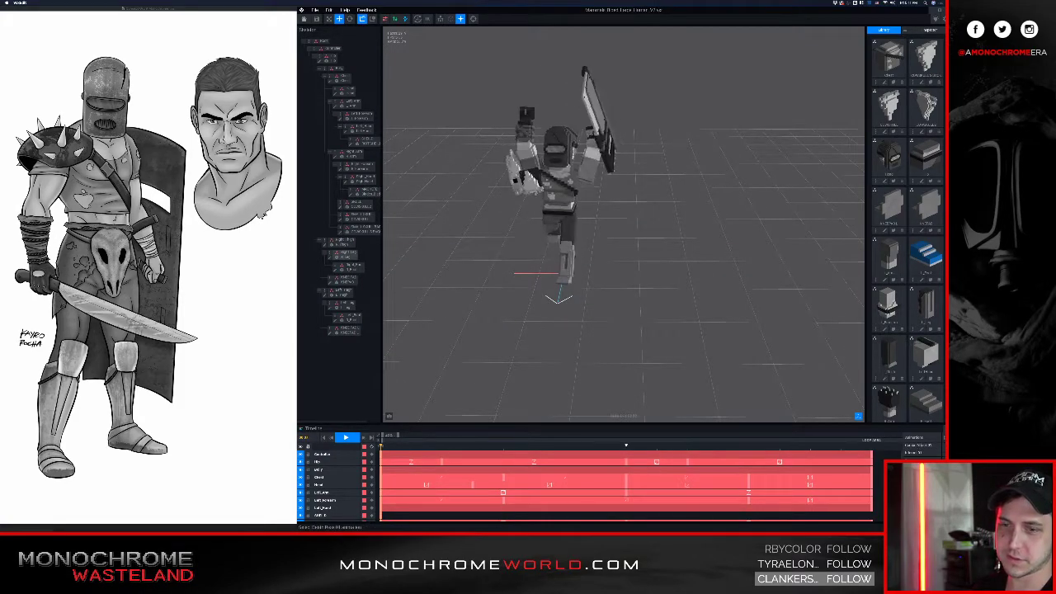
pyautogui.moveTo(693, 314); pyautogui.dragTo(647, 285, button='right')
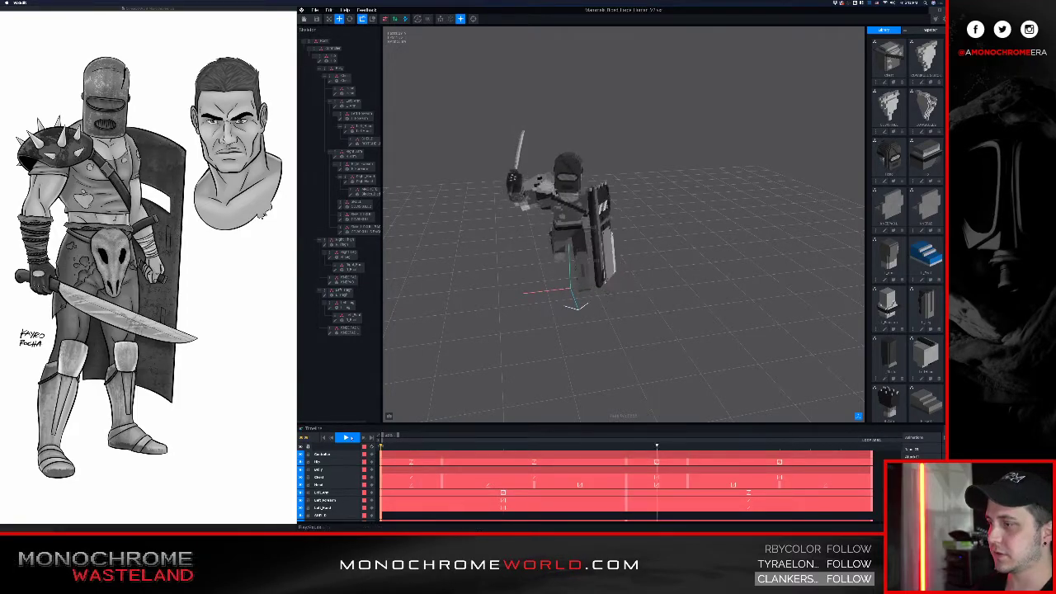
# - Pause the animation, open the head model, paint light diagonal reflection voxels across the visor, and return to the character scene
pyautogui.click(350, 436)
pyautogui.click(347, 90)
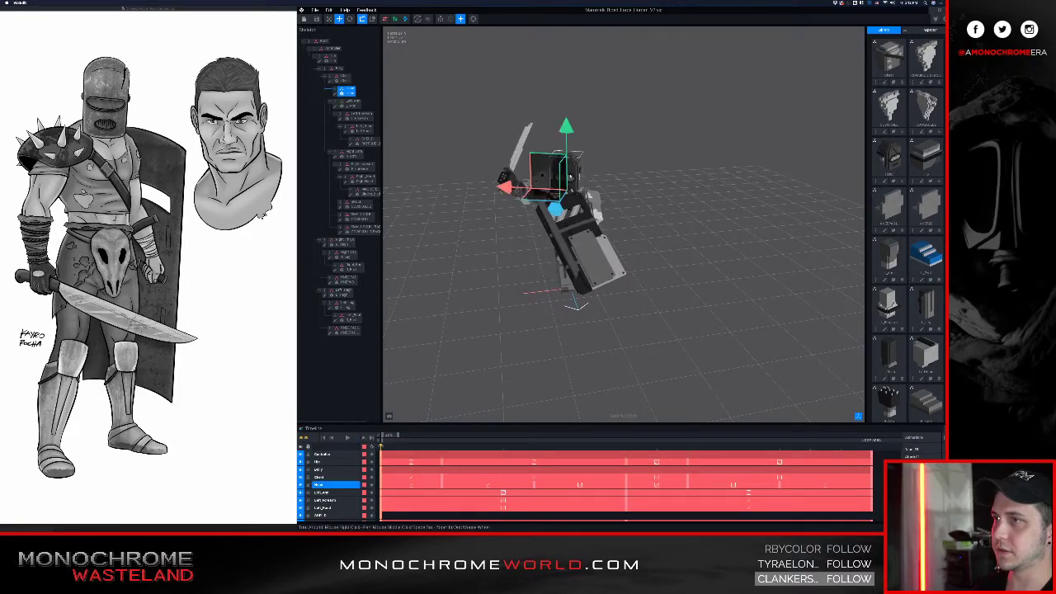
pyautogui.doubleClick(330, 94)
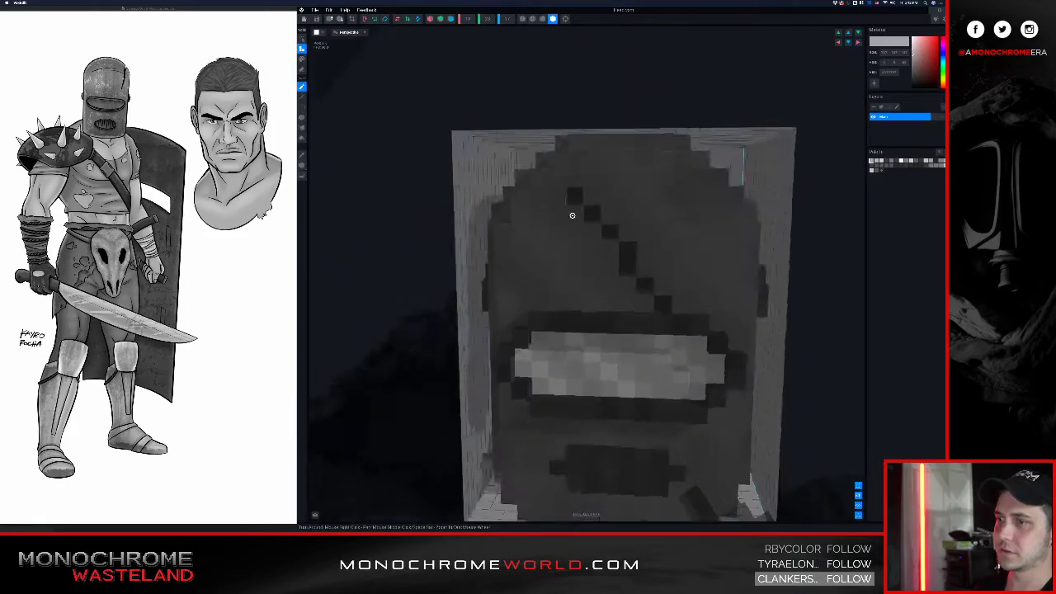
pyautogui.click(578, 347)
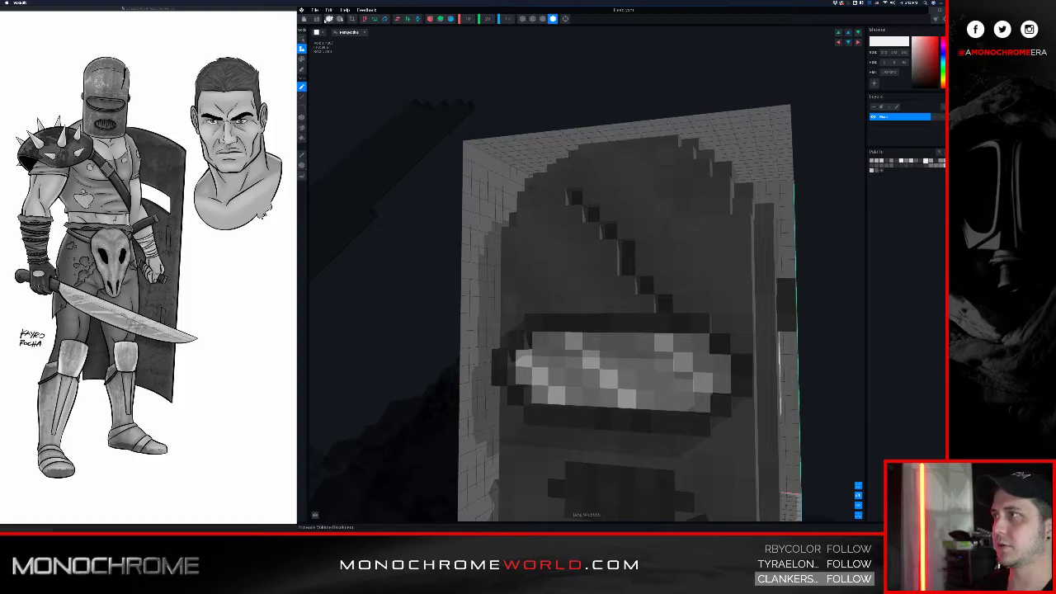
pyautogui.click(311, 18)
pyautogui.click(585, 158)
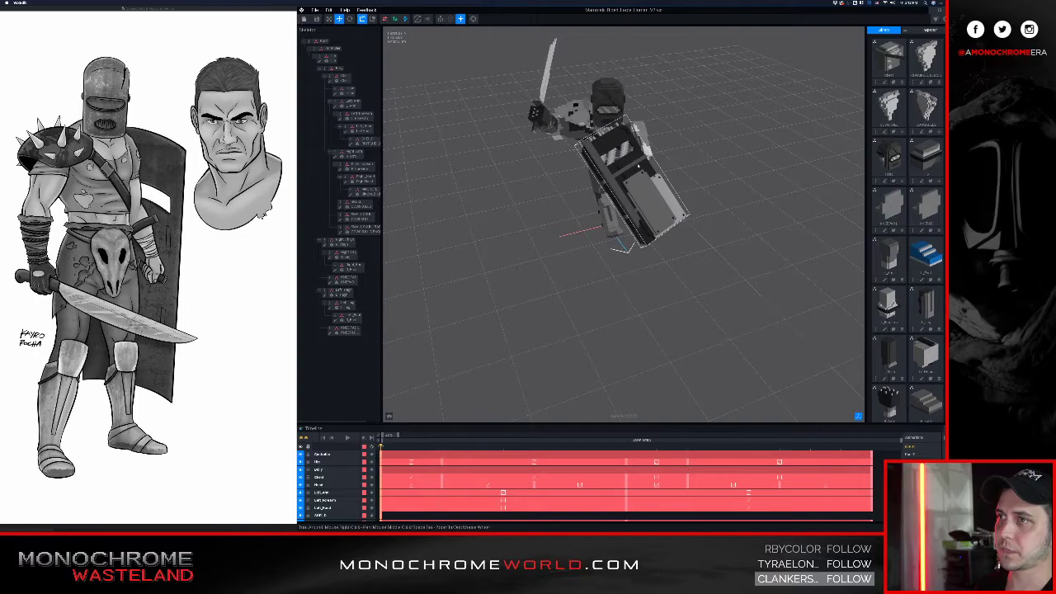
# - Examine the repainted visor up close in the scene and play the second listed animation with the whole figure in view
pyautogui.scroll(2, 611, 165)
pyautogui.moveTo(635, 155); pyautogui.dragTo(624, 202, button='middle')
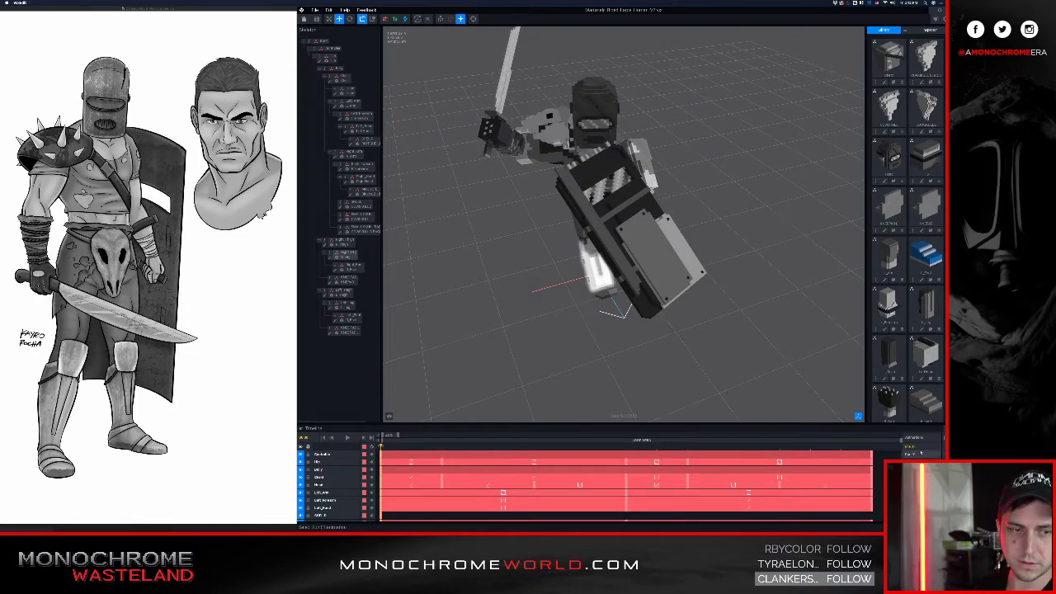
pyautogui.click(920, 454)
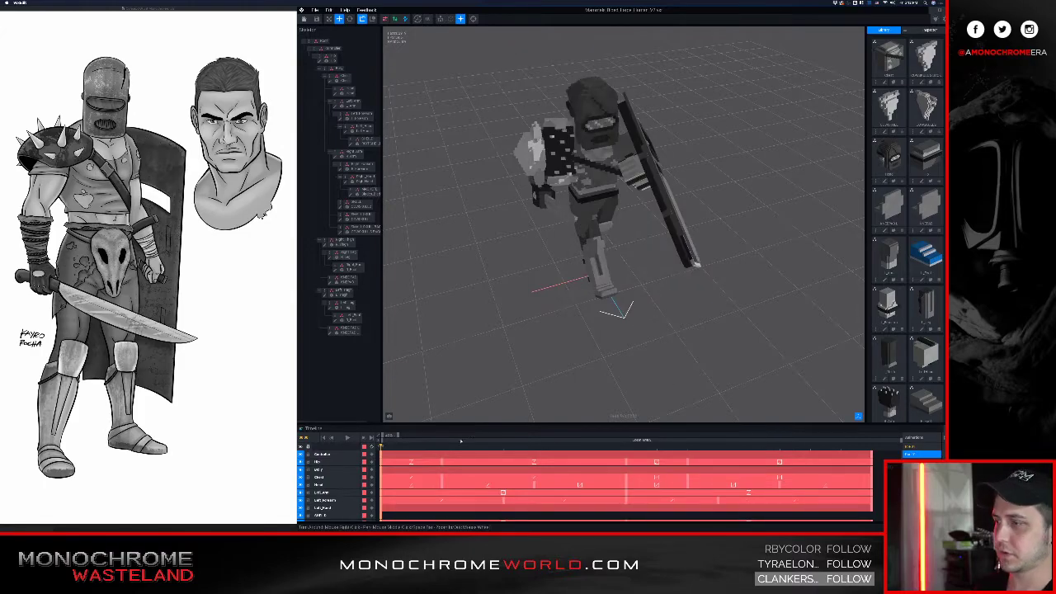
pyautogui.click(347, 438)
pyautogui.scroll(-3, 535, 248)
pyautogui.moveTo(535, 248); pyautogui.dragTo(540, 204, button='right')
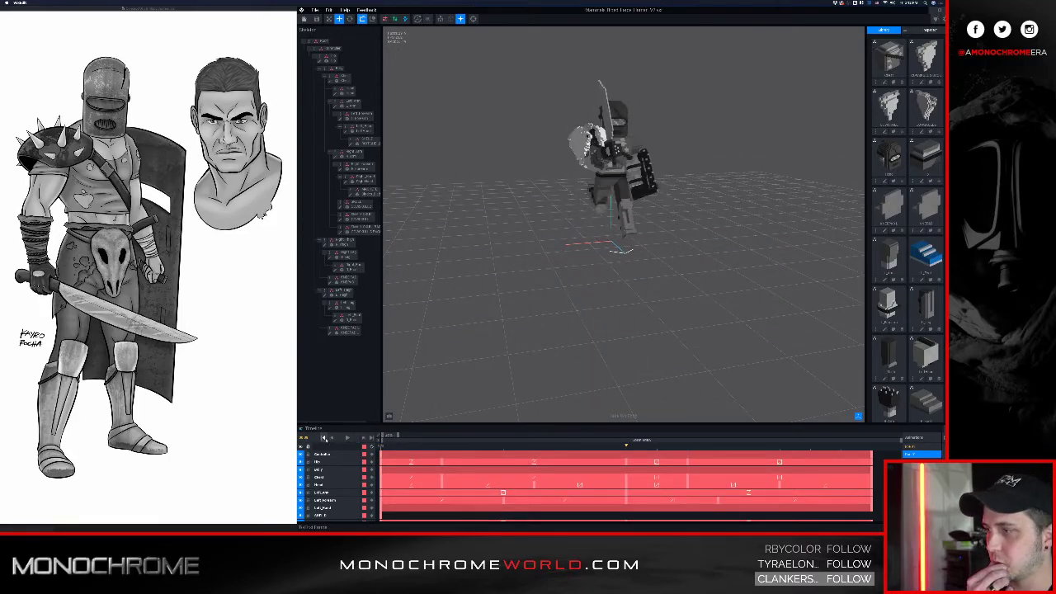
pyautogui.moveTo(581, 160); pyautogui.dragTo(559, 211, button='middle')
# - Switch to the first listed animation and examine the character's helmet, shoulder armour and shield from several sides in the standing pose
pyautogui.click(911, 447)
pyautogui.scroll(5, 798, 345)
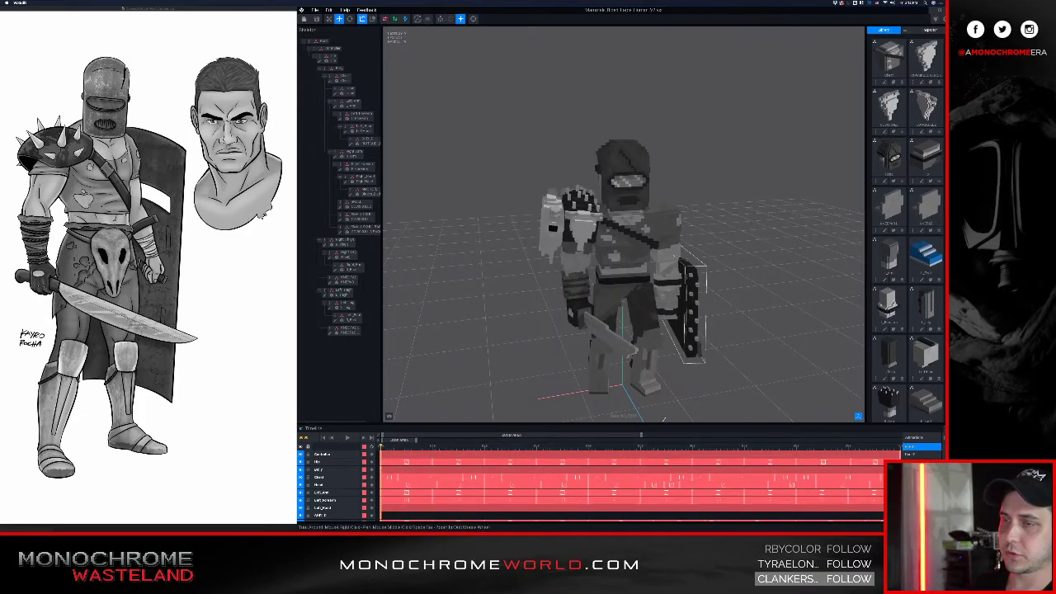
pyautogui.moveTo(663, 420); pyautogui.dragTo(568, 417, button='right')
pyautogui.moveTo(794, 282); pyautogui.dragTo(704, 278, button='middle')
pyautogui.moveTo(568, 418); pyautogui.dragTo(470, 418, button='right')
pyautogui.moveTo(639, 214); pyautogui.dragTo(631, 203, button='middle')
pyautogui.scroll(-2, 630, 203)
pyautogui.moveTo(652, 265); pyautogui.dragTo(622, 267, button='right')
pyautogui.moveTo(639, 315); pyautogui.dragTo(642, 280, button='middle')
pyautogui.moveTo(642, 282); pyautogui.dragTo(578, 235, button='right')
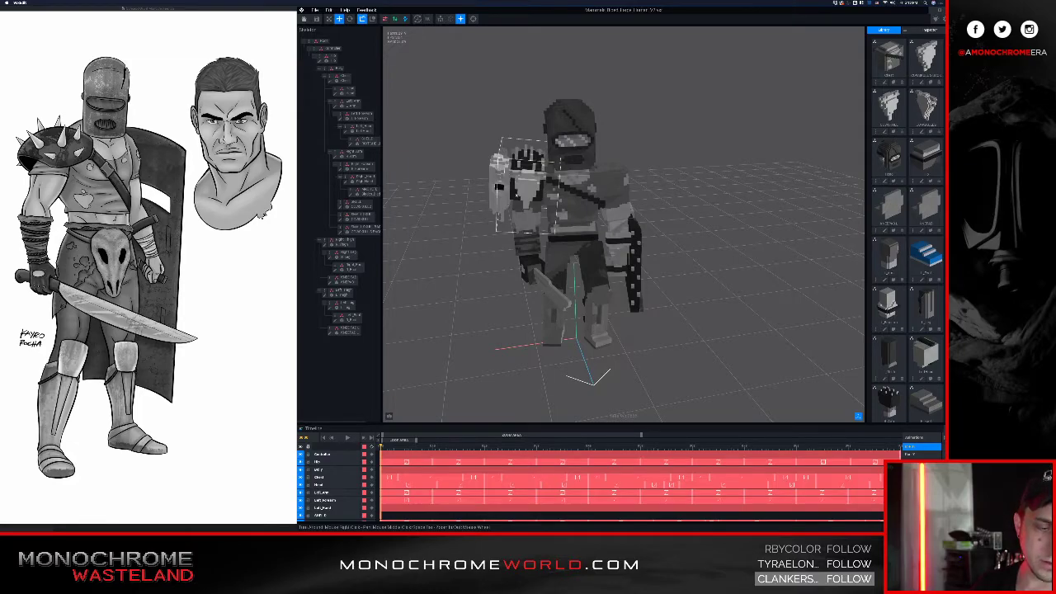
pyautogui.click(498, 186)
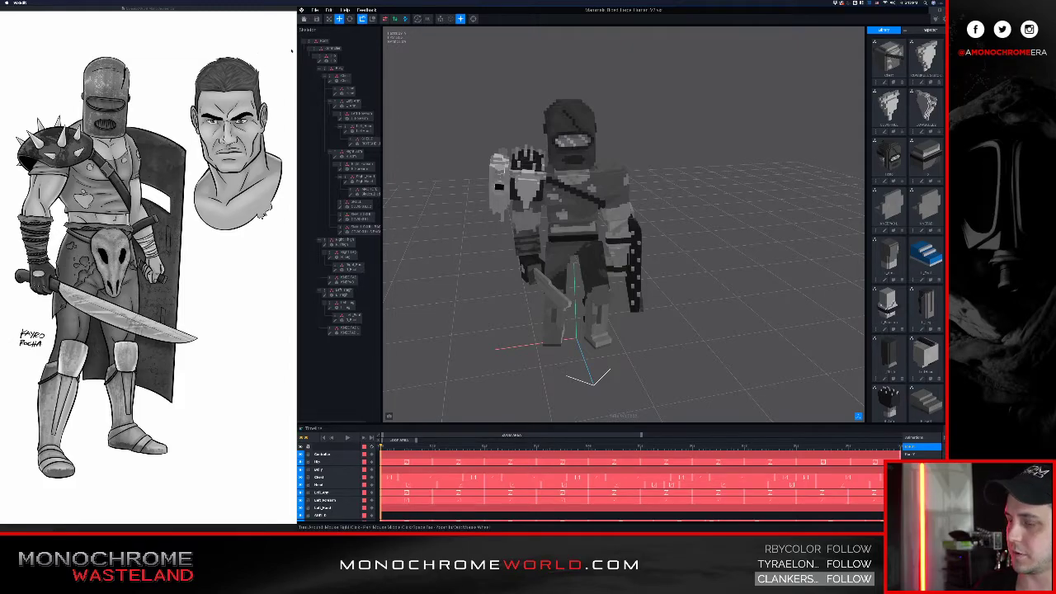
# - Switch to Finder, open the concept sketch of the braided woman in a long coat from the project's character folders, and return to VoxEdit
pyautogui.press('super+Tab')
pyautogui.keyDown('super'); pyautogui.click(541, 268); pyautogui.keyUp('super')
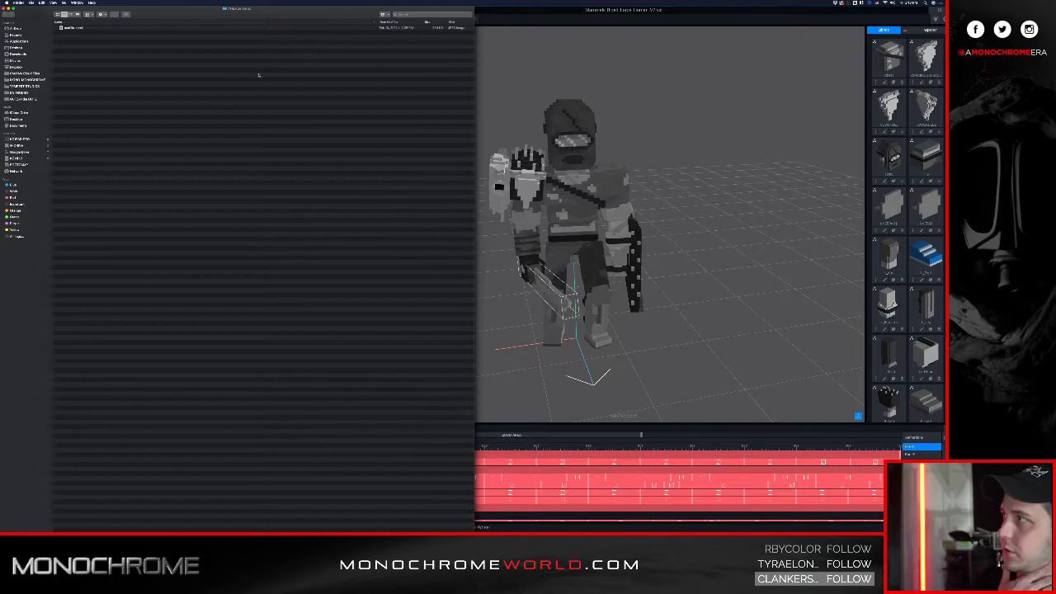
pyautogui.click(42, 81)
pyautogui.doubleClick(108, 202)
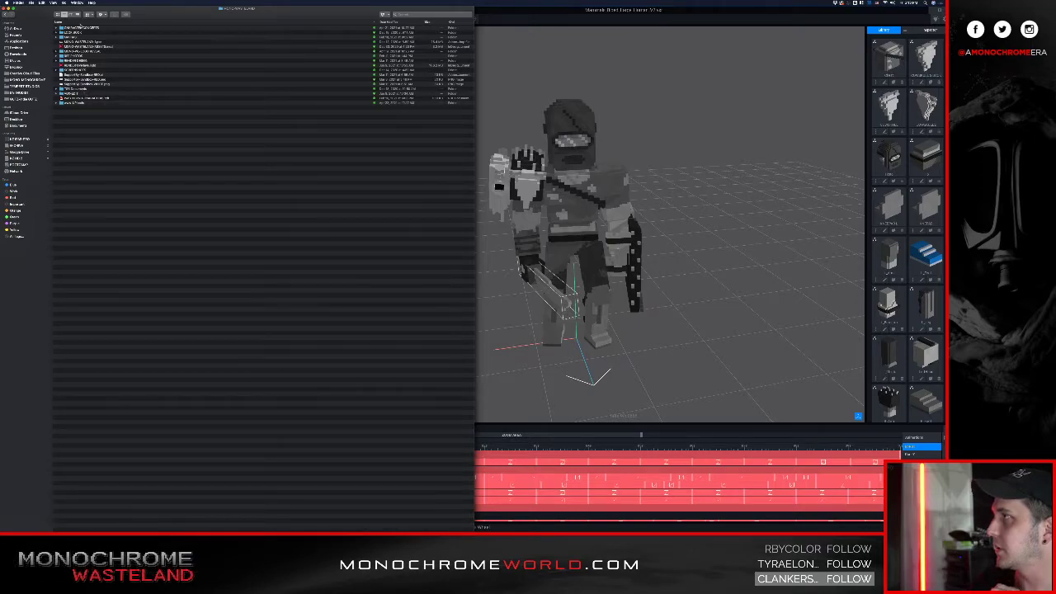
pyautogui.doubleClick(83, 28)
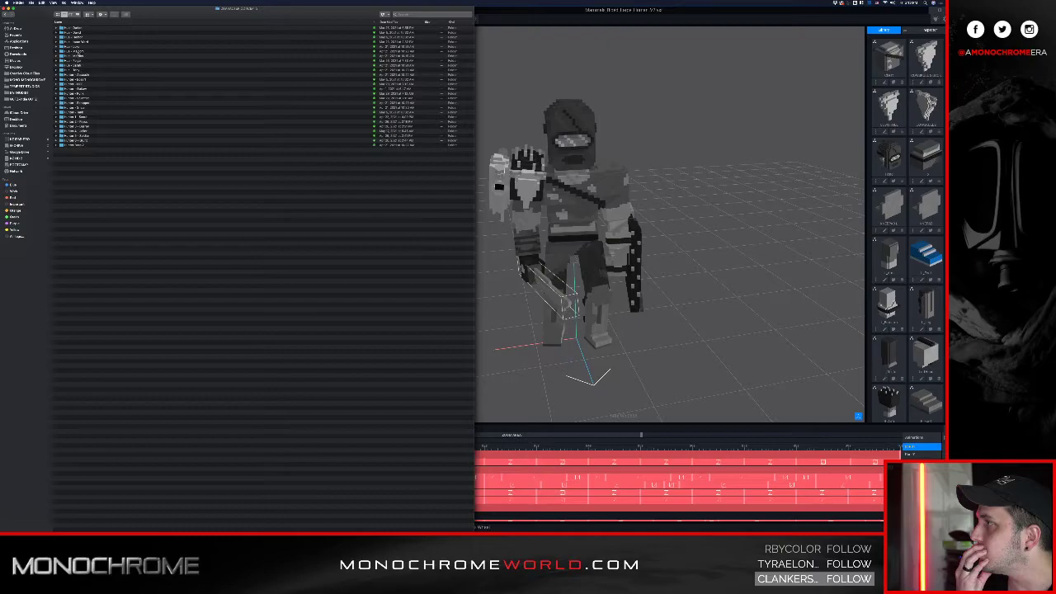
pyautogui.doubleClick(73, 47)
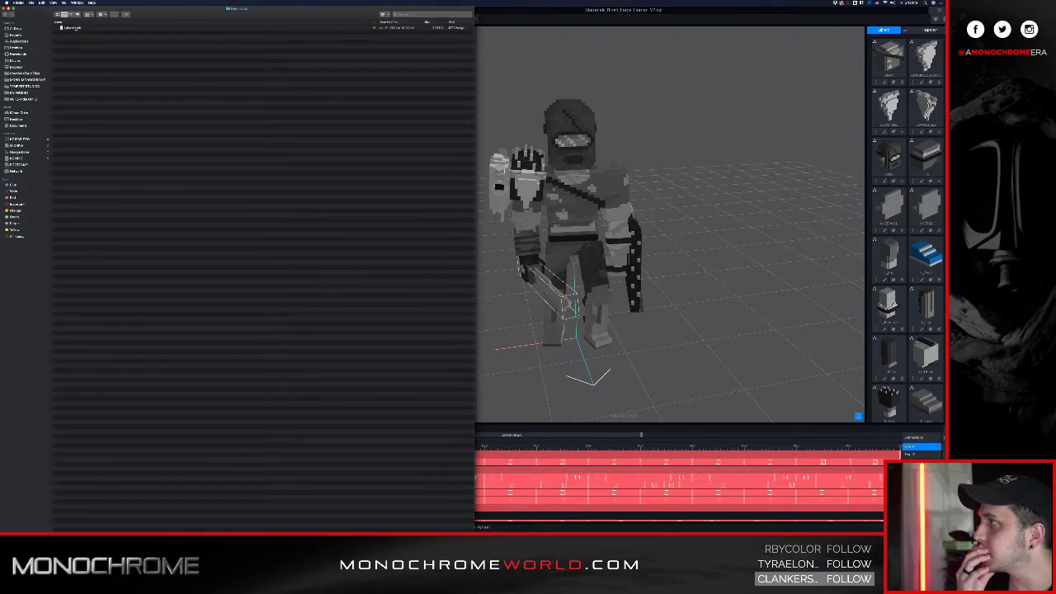
pyautogui.doubleClick(76, 28)
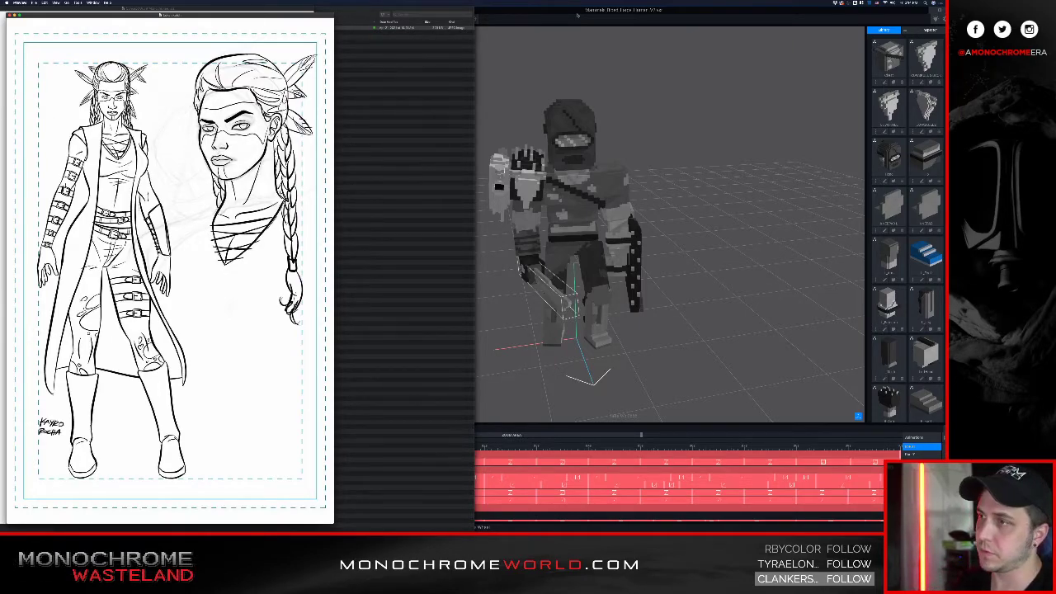
pyautogui.click(578, 14)
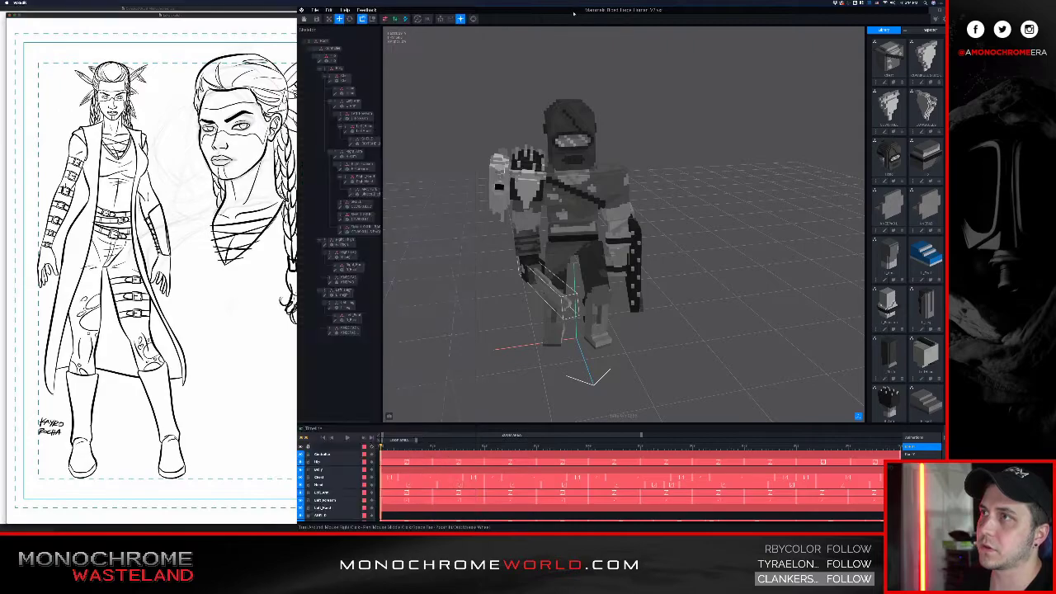
# - Leave the finished warrior scene and start opening another project, going up to the parent folder of the voxel assets
pyautogui.click(520, 178)
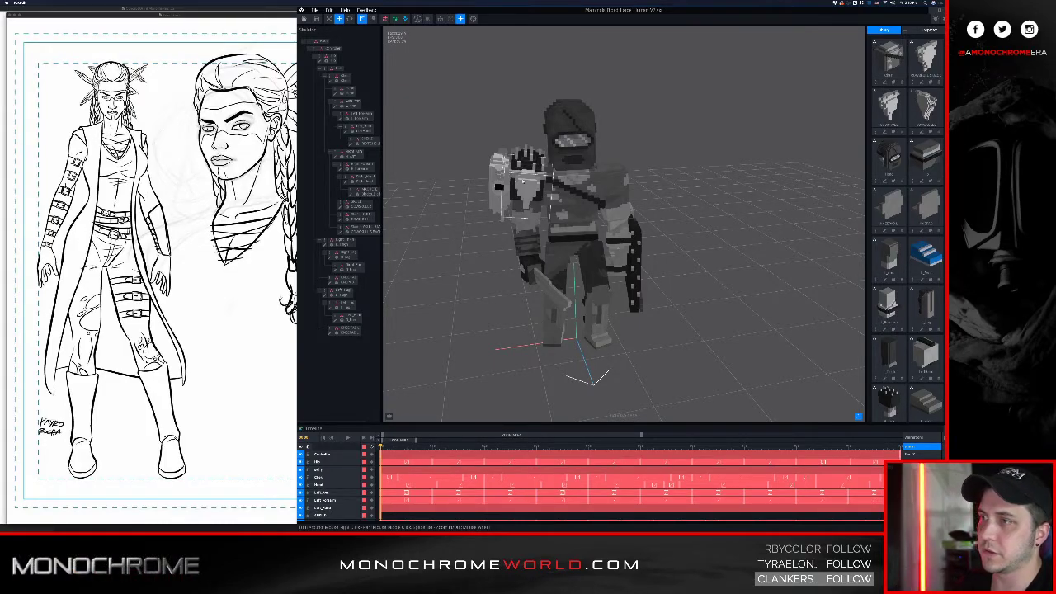
pyautogui.click(523, 178)
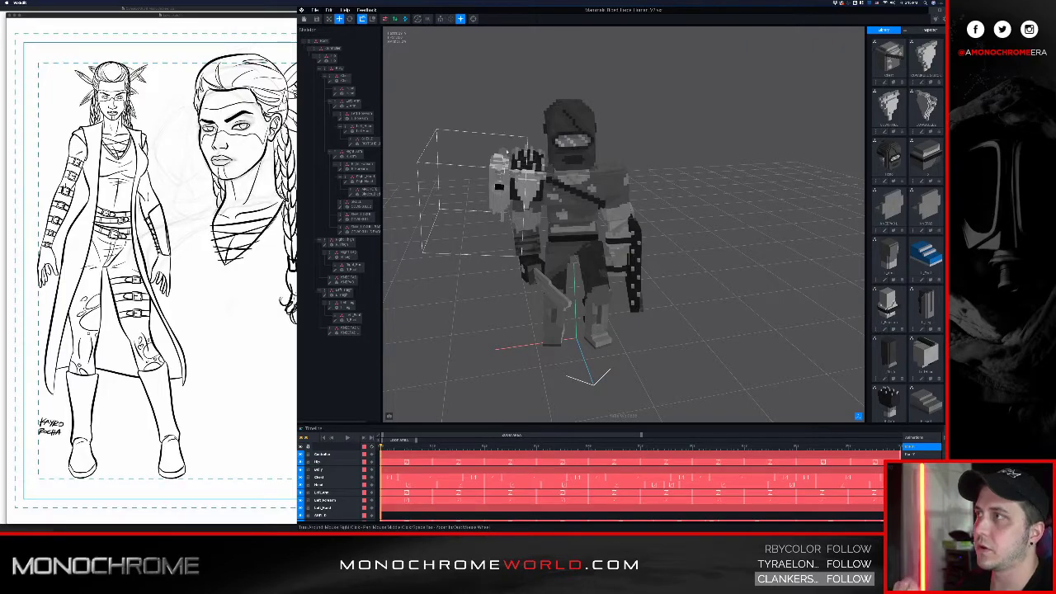
pyautogui.hotkey('ctrl', 'n')
pyautogui.click(580, 158)
pyautogui.click(658, 46)
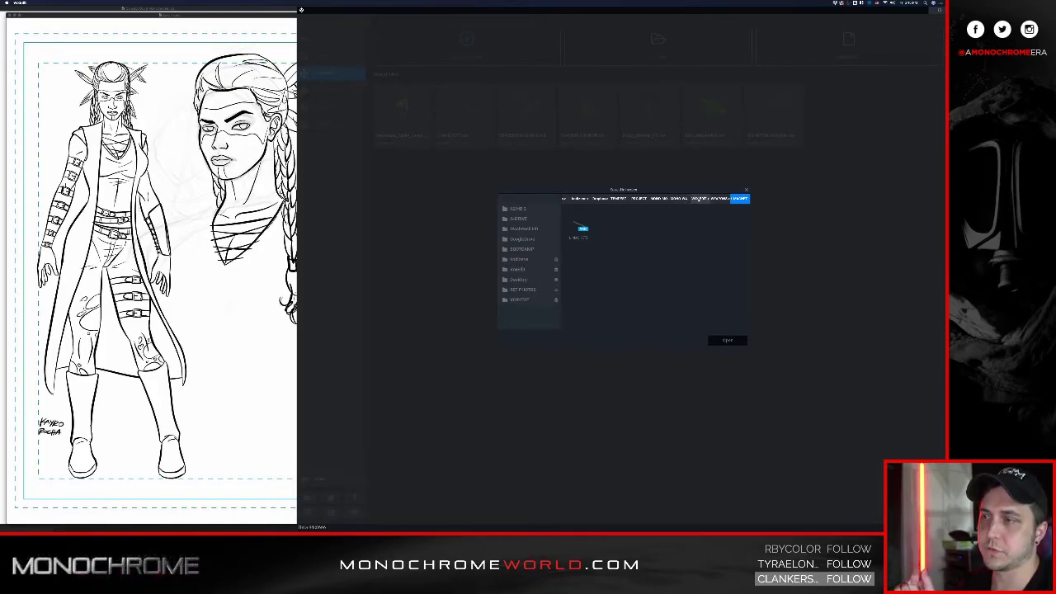
pyautogui.click(699, 200)
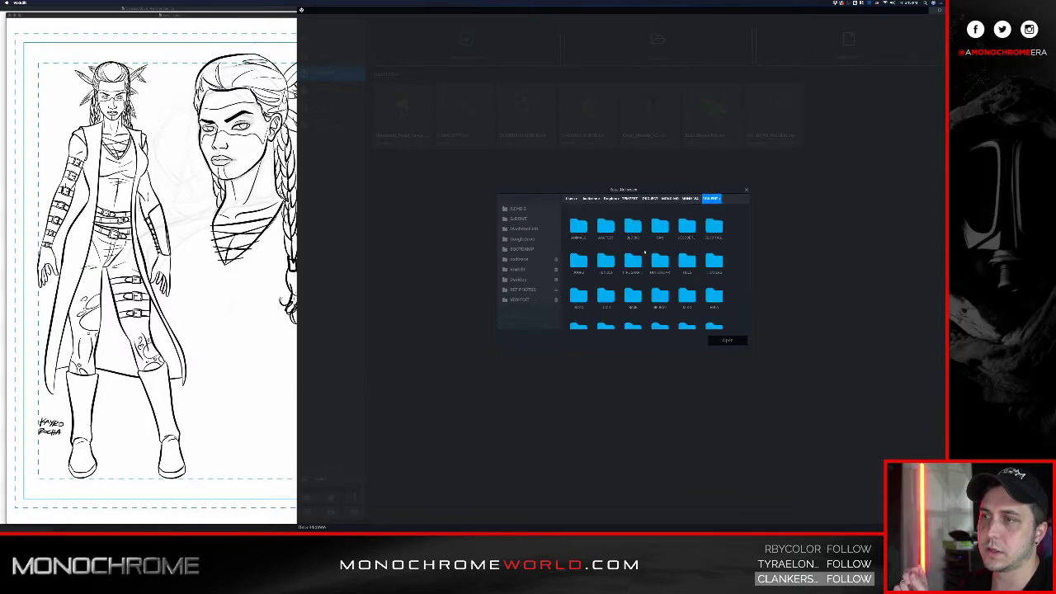
pyautogui.scroll(-2, 644, 252)
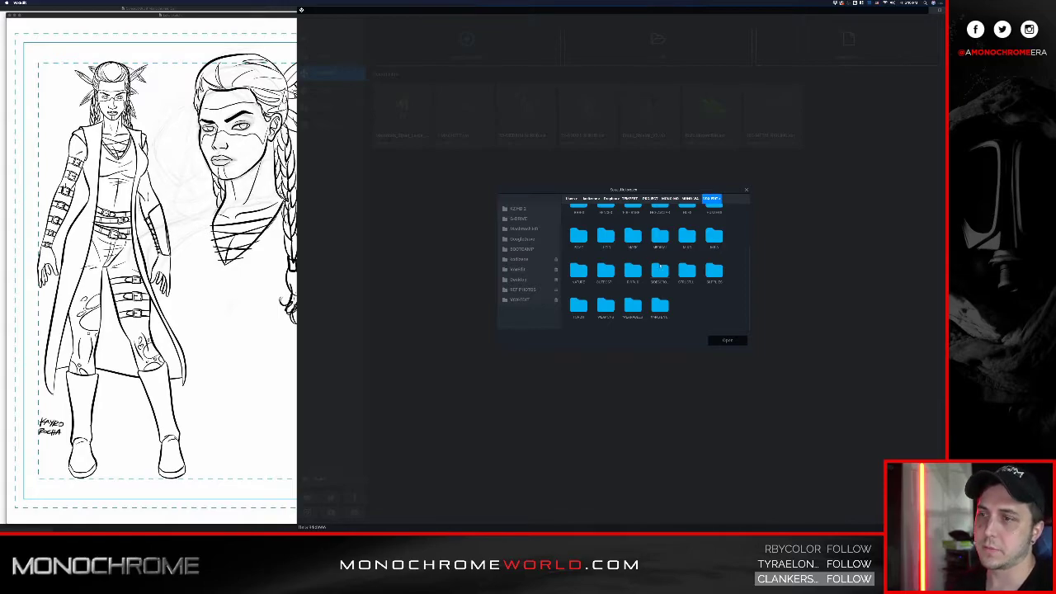
pyautogui.doubleClick(580, 272)
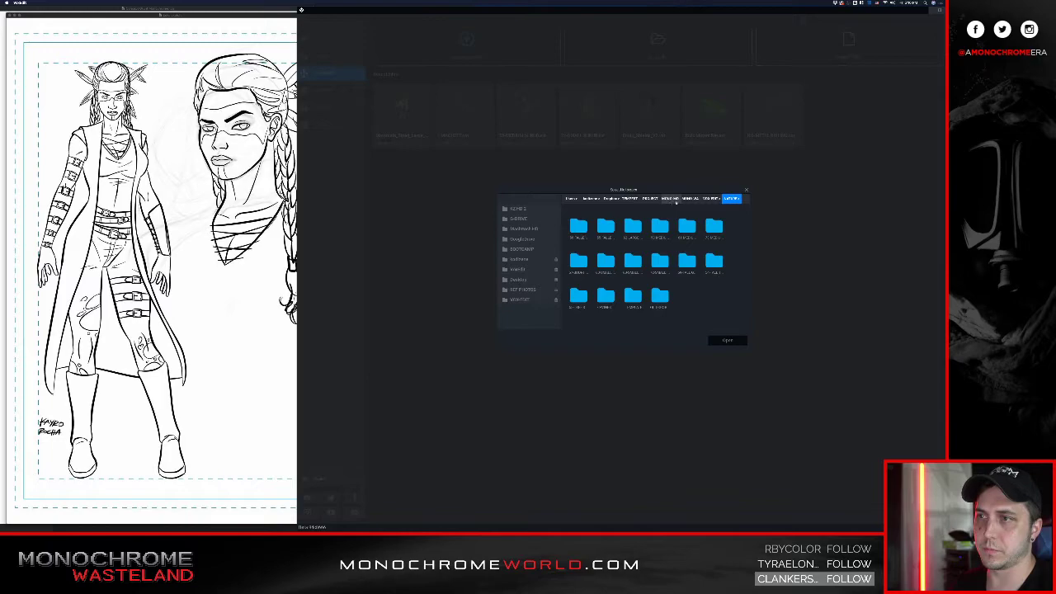
pyautogui.click(710, 199)
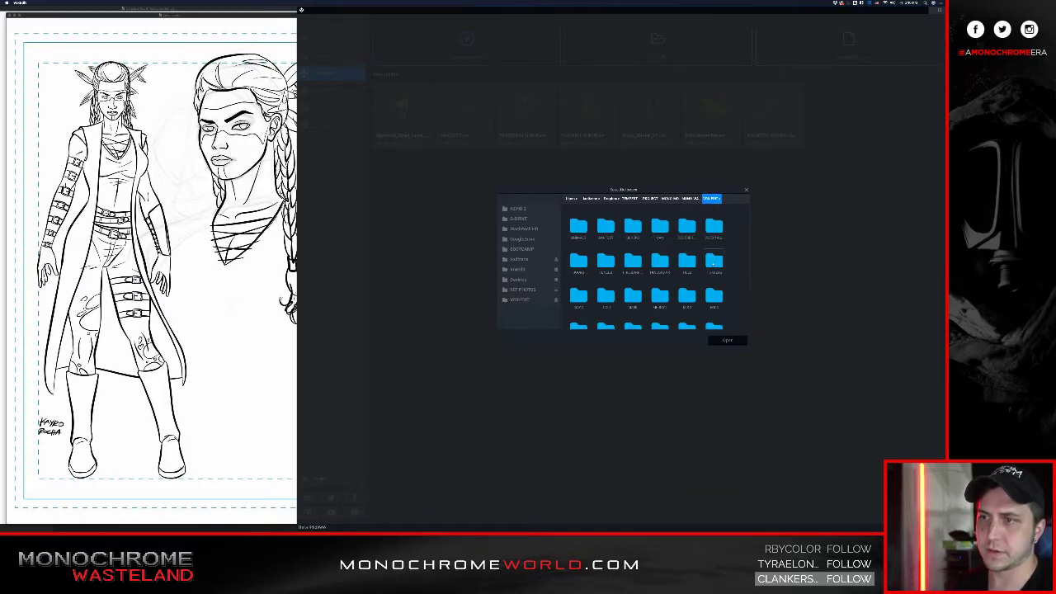
# - Open the existing masked, light-haired character with the serrated blade from its subfolder in the voxel assets
pyautogui.doubleClick(714, 261)
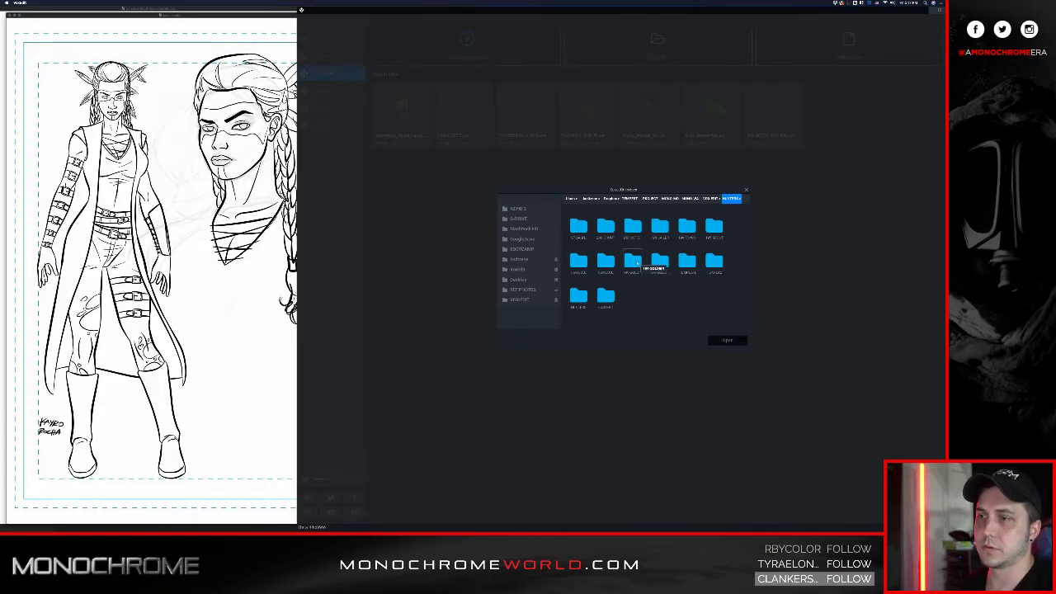
pyautogui.doubleClick(659, 261)
pyautogui.doubleClick(578, 225)
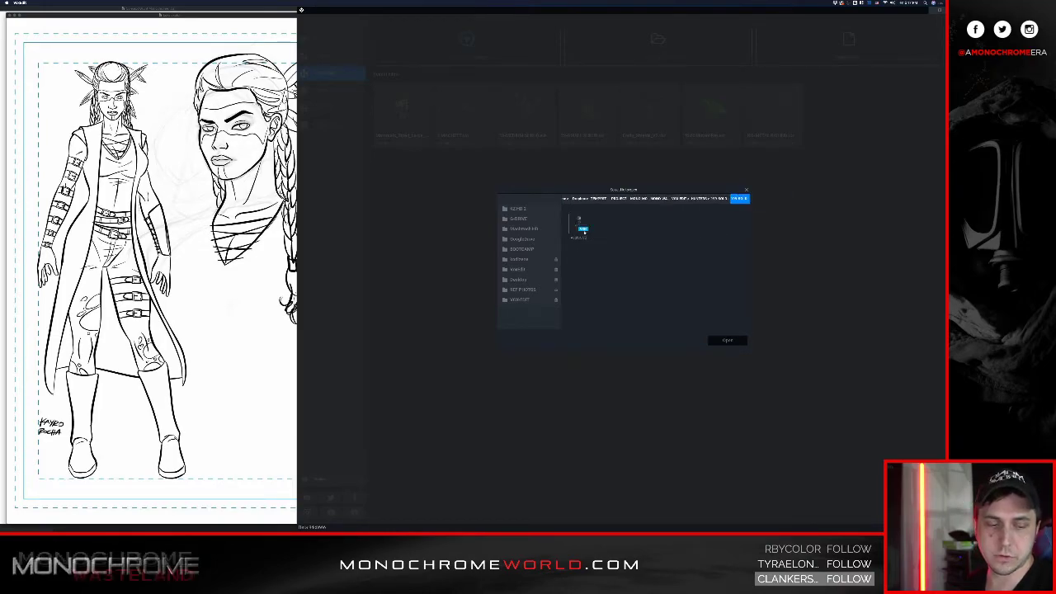
pyautogui.click(579, 223)
pyautogui.click(727, 340)
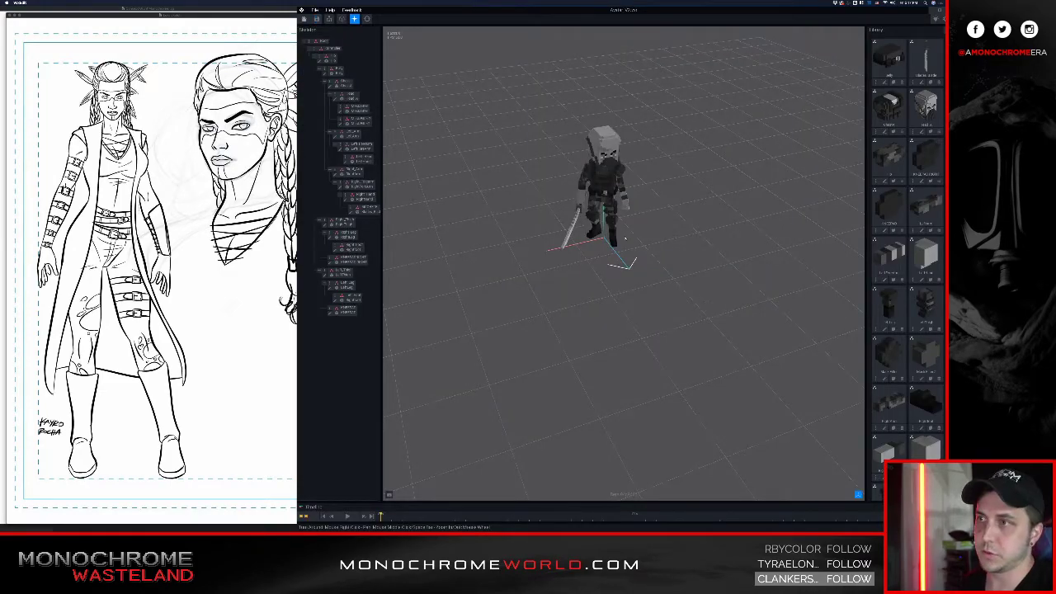
# - Examine the light-haired character's head, outfit and proportions from the front, close up and from above
pyautogui.scroll(5, 611, 190)
pyautogui.click(605, 142)
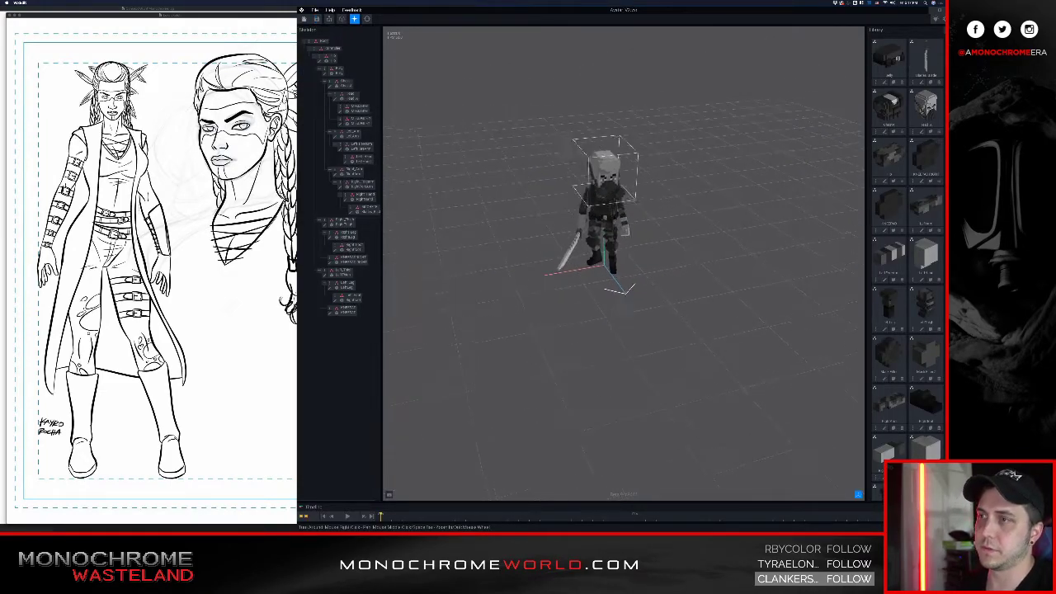
pyautogui.moveTo(611, 186); pyautogui.dragTo(622, 226, button='right')
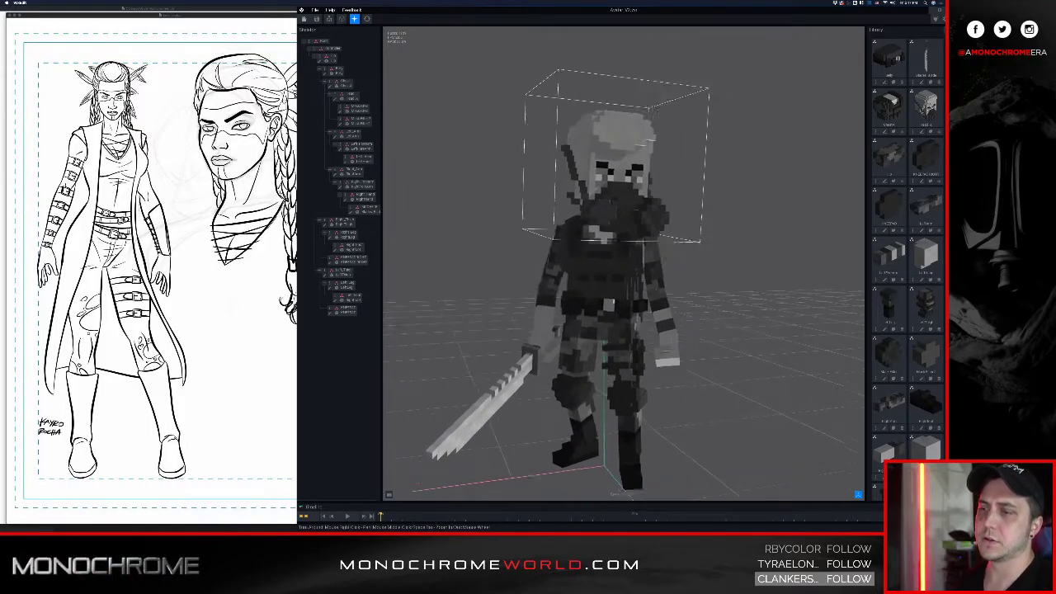
pyautogui.scroll(3, 623, 226)
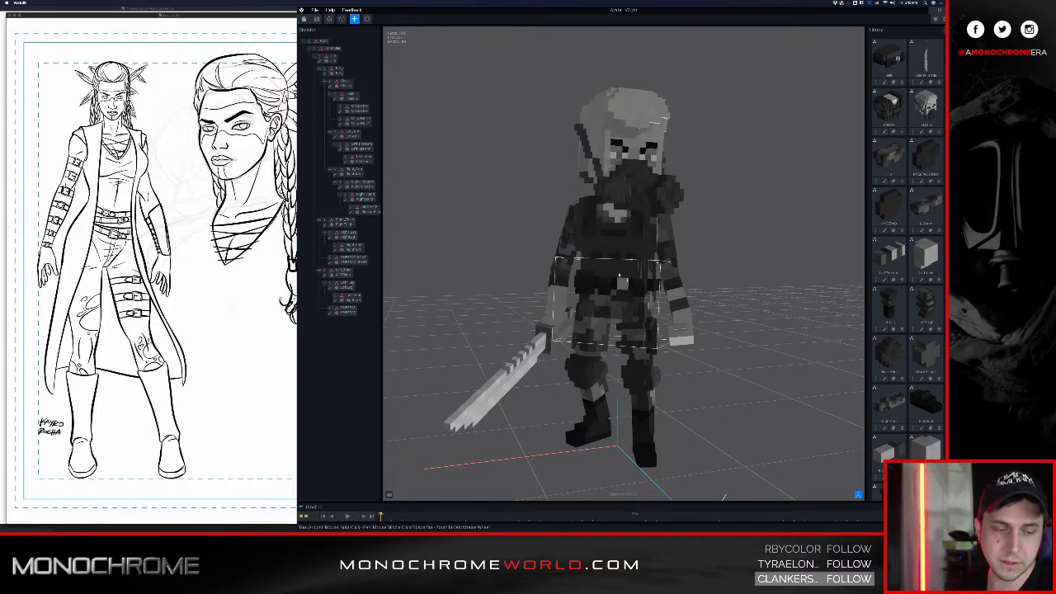
pyautogui.moveTo(602, 290)
pyautogui.mouseDown(button='right')
pyautogui.moveTo(562, 291)
pyautogui.moveTo(601, 289)
pyautogui.mouseUp(button='right')
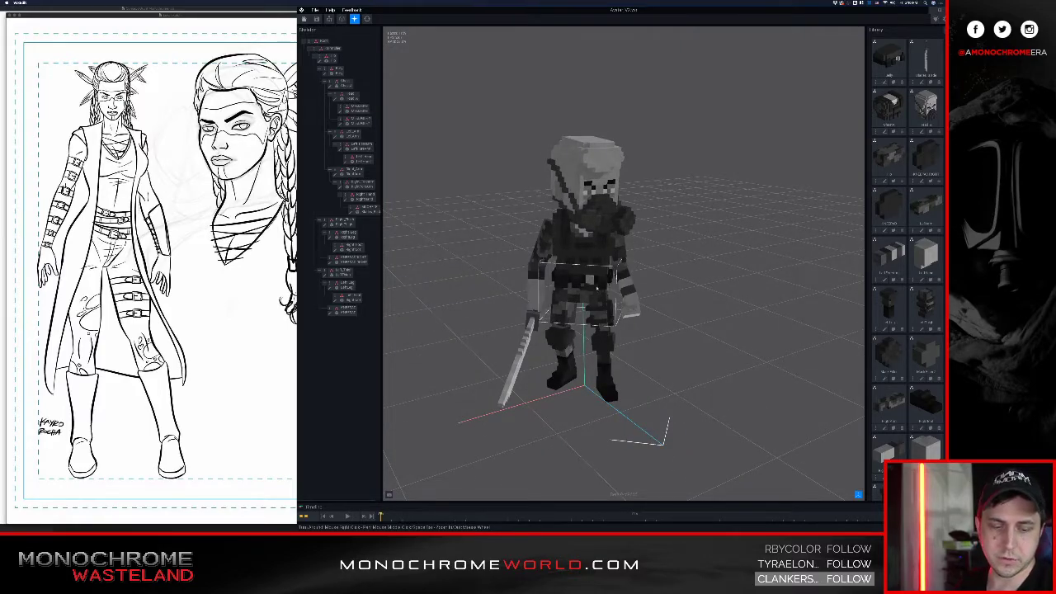
pyautogui.moveTo(597, 288); pyautogui.dragTo(608, 223, button='right')
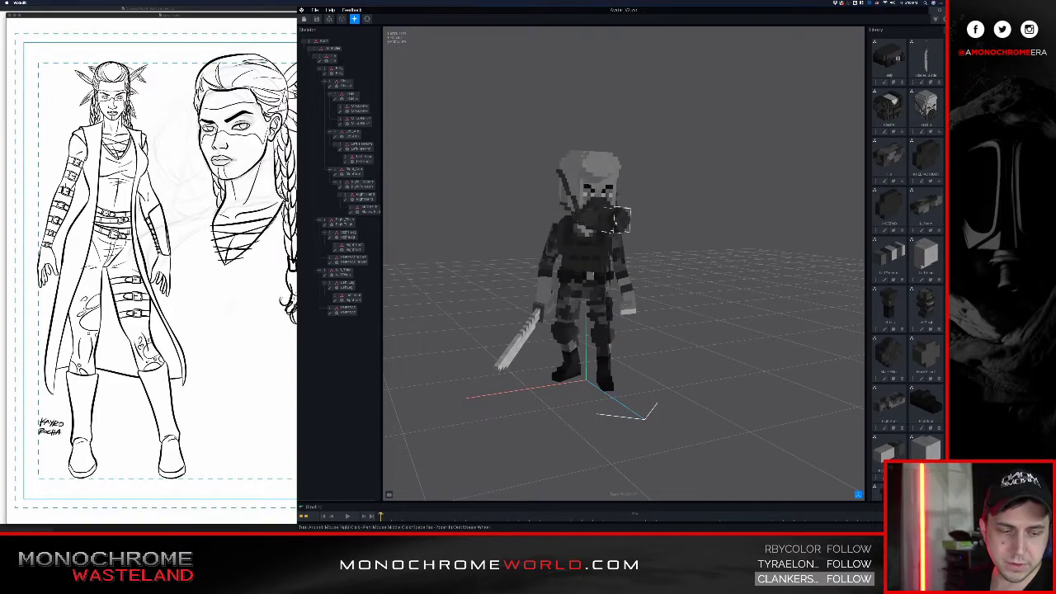
pyautogui.scroll(3, 615, 221)
pyautogui.moveTo(615, 221); pyautogui.dragTo(642, 195, button='right')
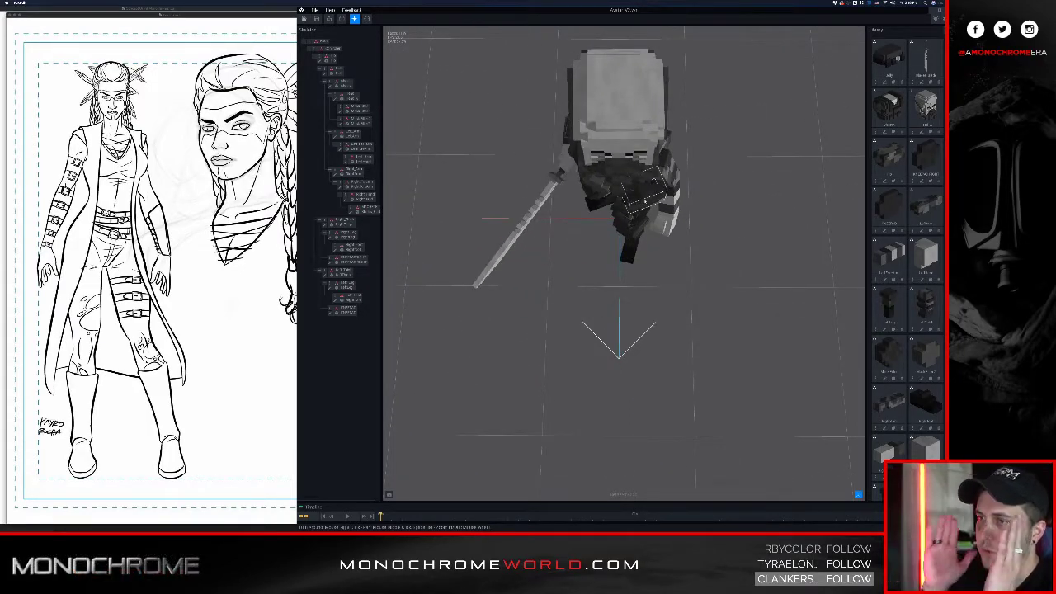
# - Inspect the masked character's full figure at eye level from the front and three-quarter angles, comparing its build with the concept sketch
pyautogui.moveTo(598, 186); pyautogui.dragTo(633, 325, button='right')
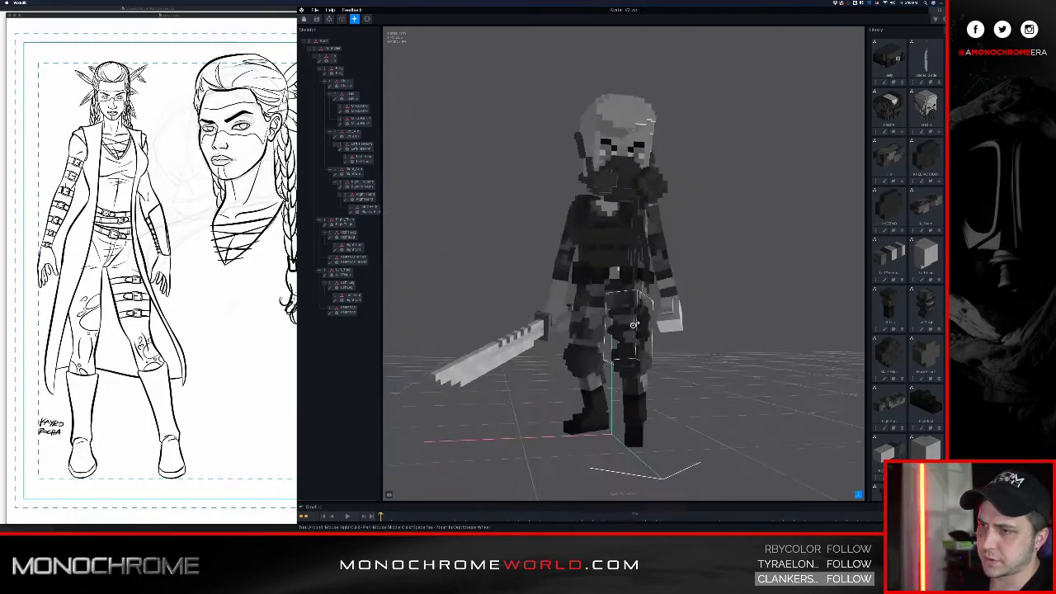
pyautogui.scroll(3, 633, 326)
pyautogui.moveTo(549, 373); pyautogui.dragTo(631, 373, button='right')
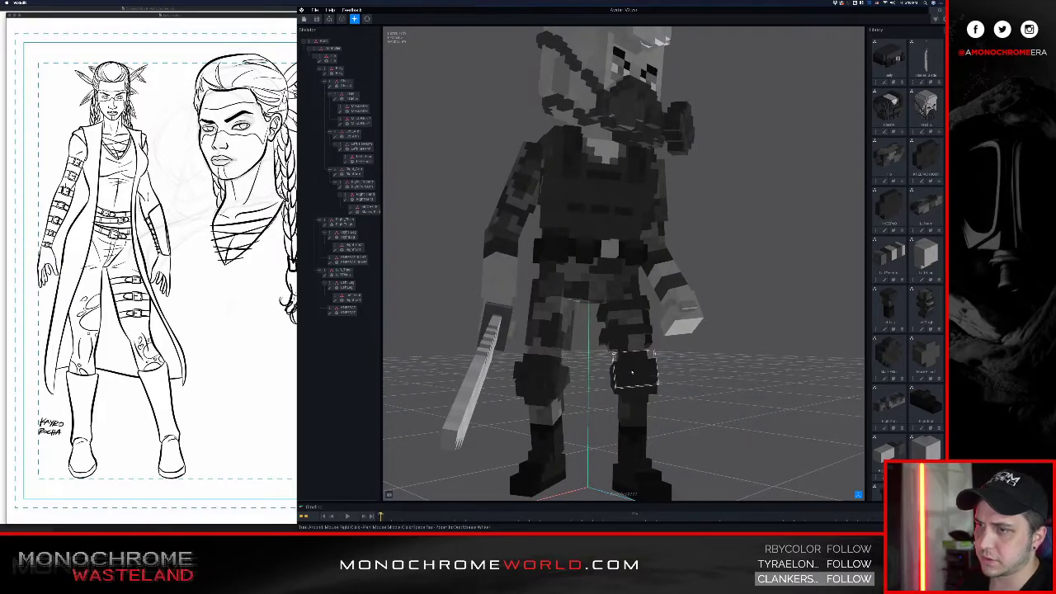
pyautogui.scroll(-3, 631, 373)
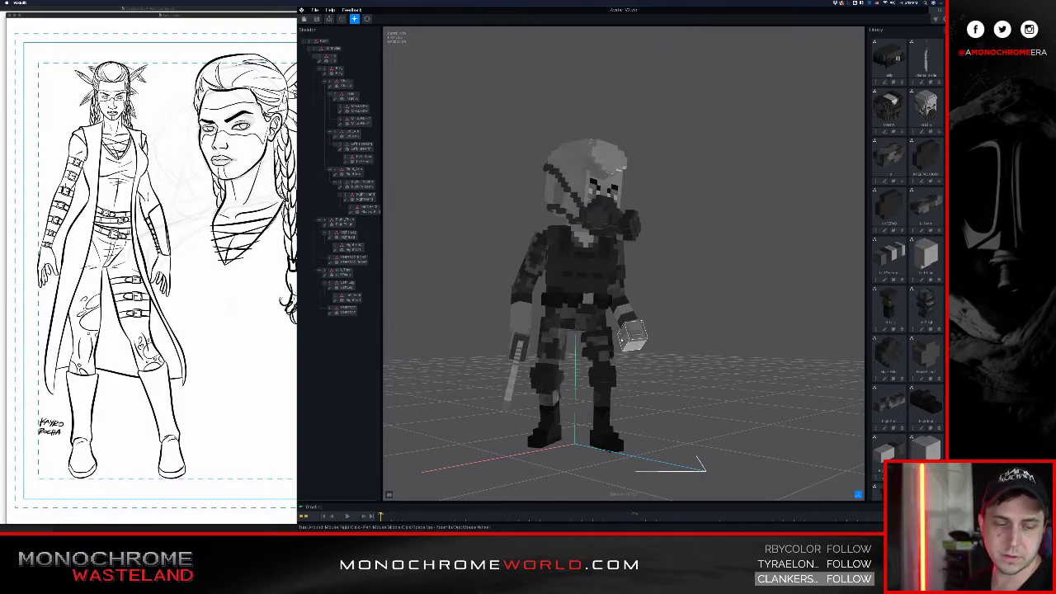
pyautogui.click(584, 278)
pyautogui.moveTo(585, 278); pyautogui.dragTo(582, 281, button='right')
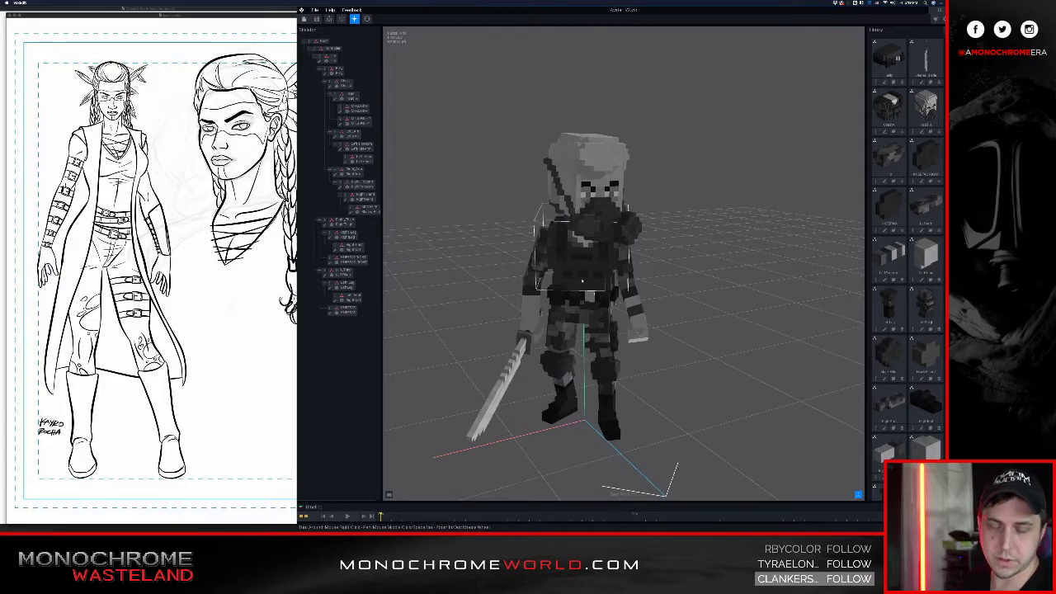
pyautogui.scroll(5, 578, 281)
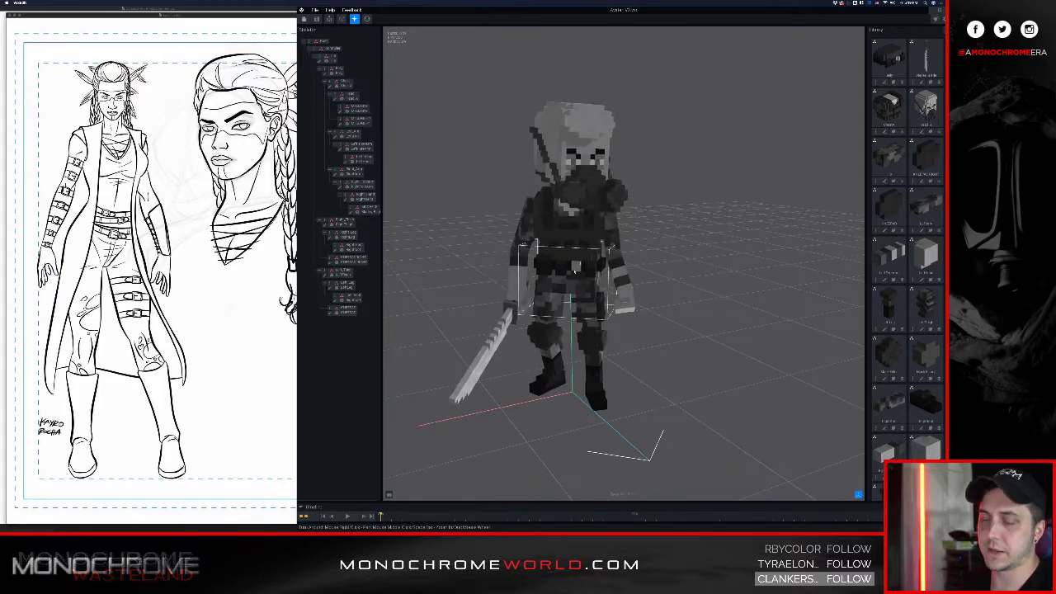
pyautogui.moveTo(537, 268); pyautogui.dragTo(511, 261, button='right')
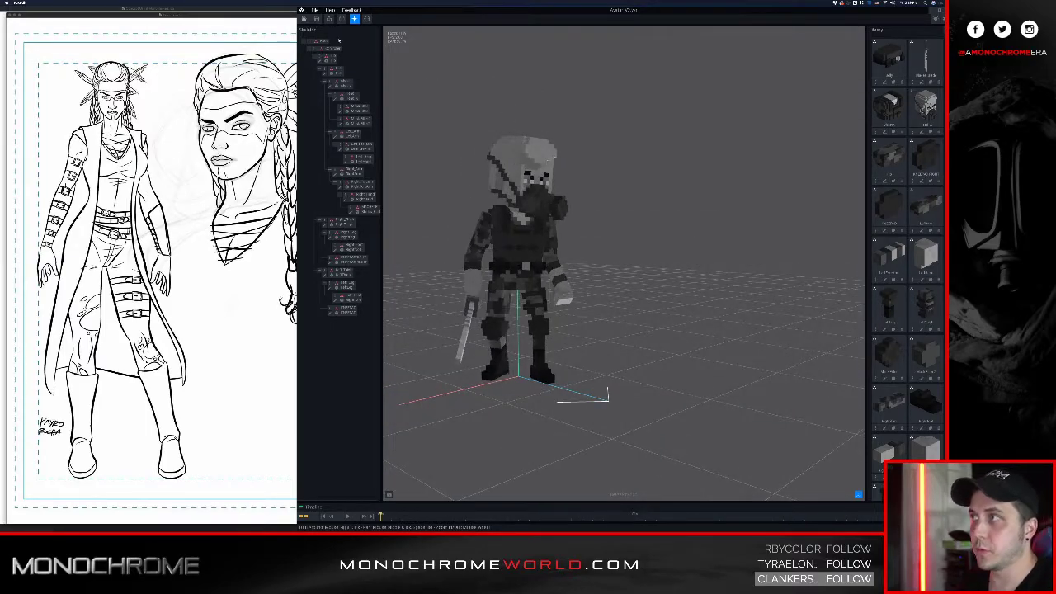
# - Close the masked character's project, saving its changes, and browse the parent folder of character subfolders for another project to open
pyautogui.click(355, 18)
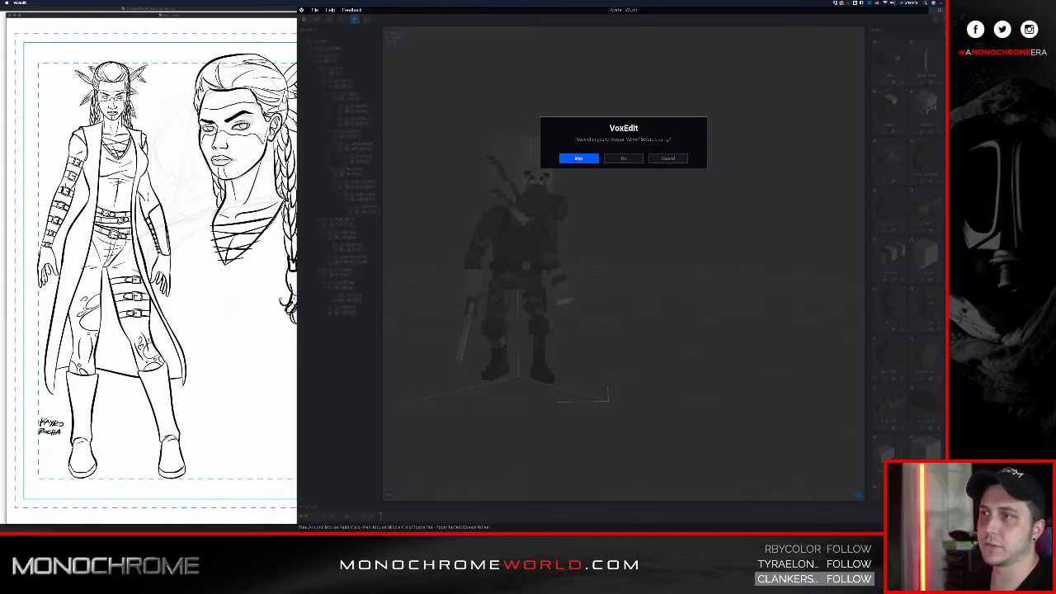
pyautogui.click(579, 158)
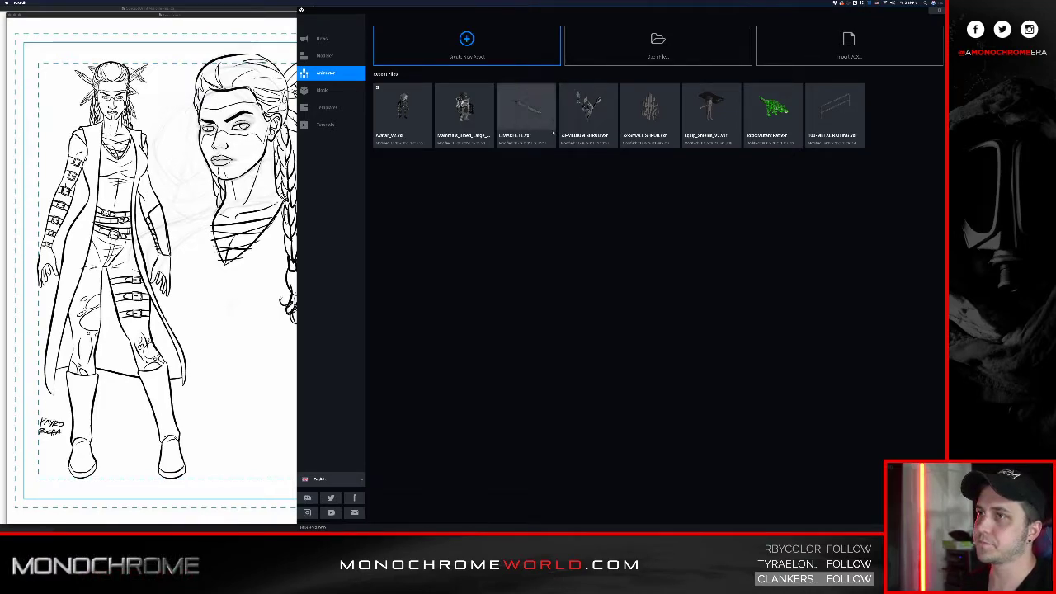
pyautogui.click(614, 63)
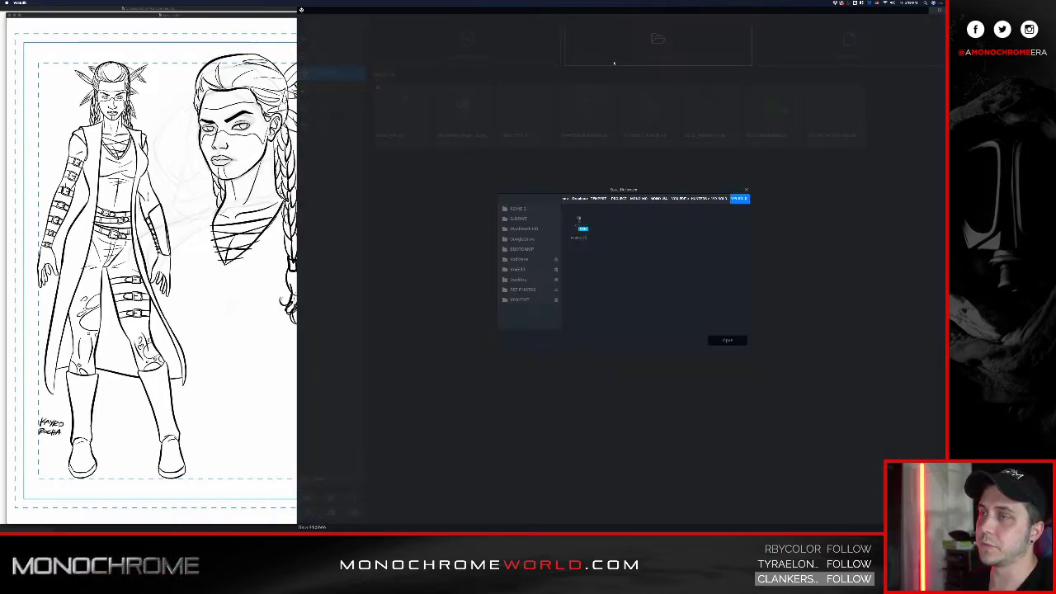
pyautogui.doubleClick(581, 226)
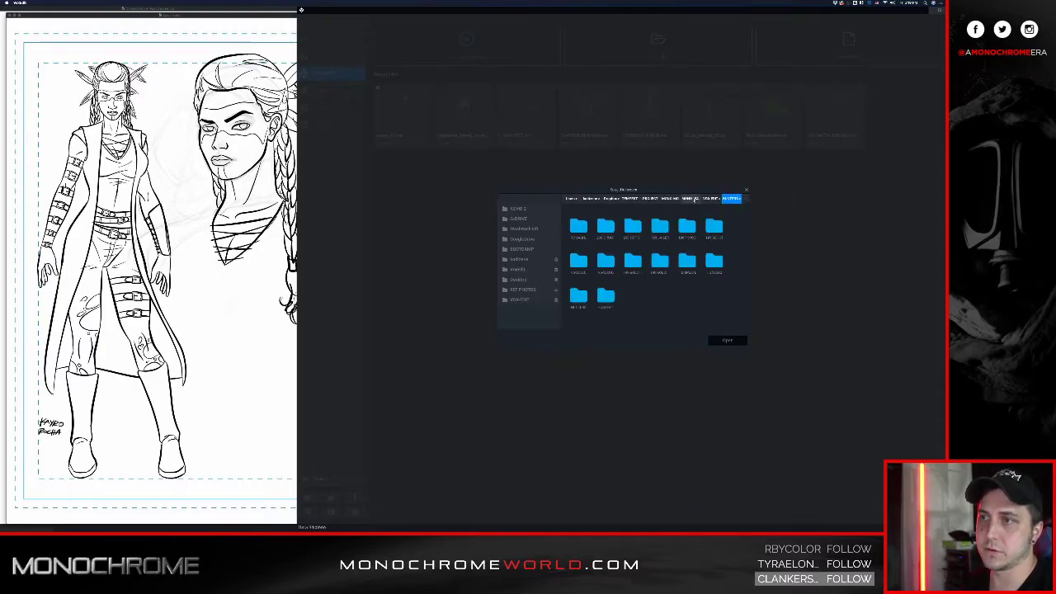